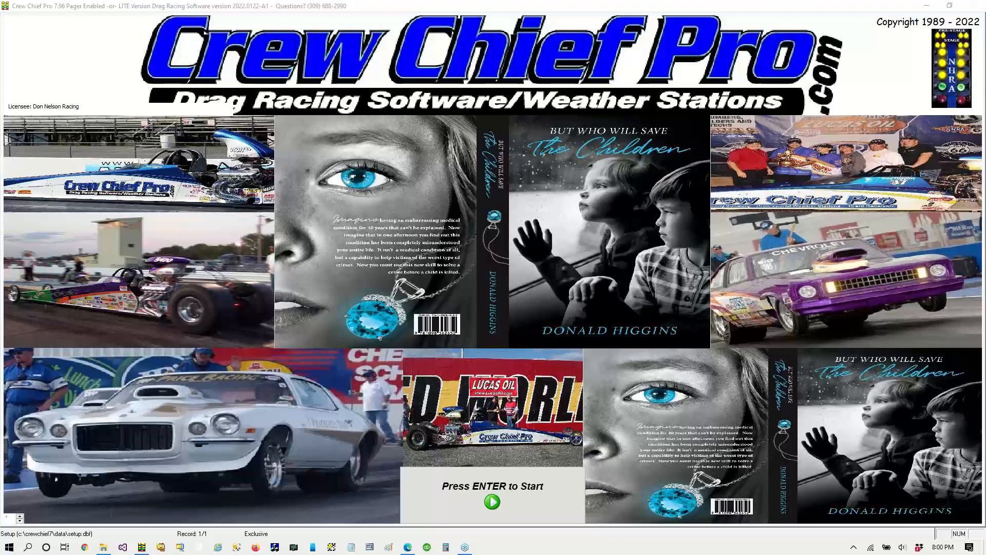
Step: Start the program to reach the run entry form, and circle the carb jetting block and its Ignition Timing label with the pen
{"action": "left_click", "coordinate": [537, 512]}
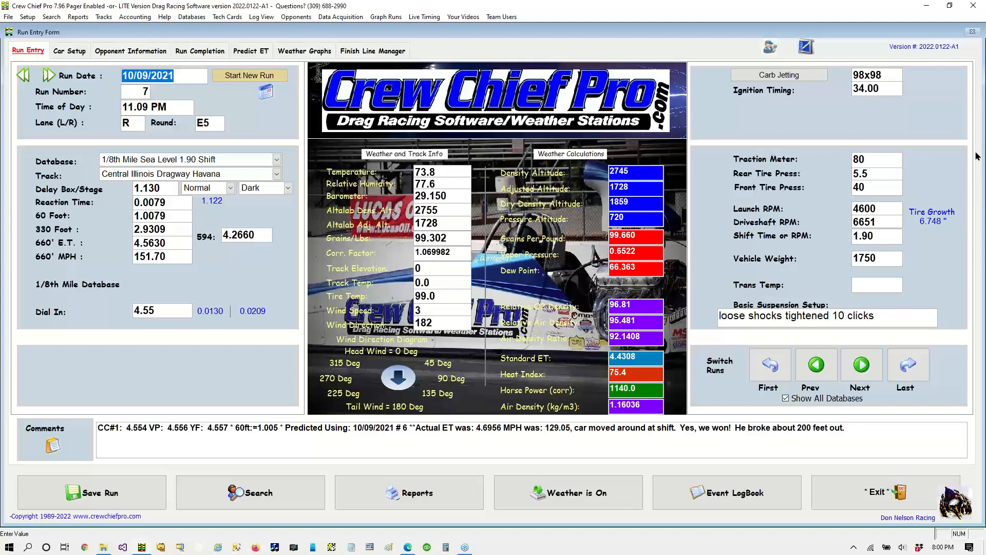
{"action": "left_click", "coordinate": [978, 157]}
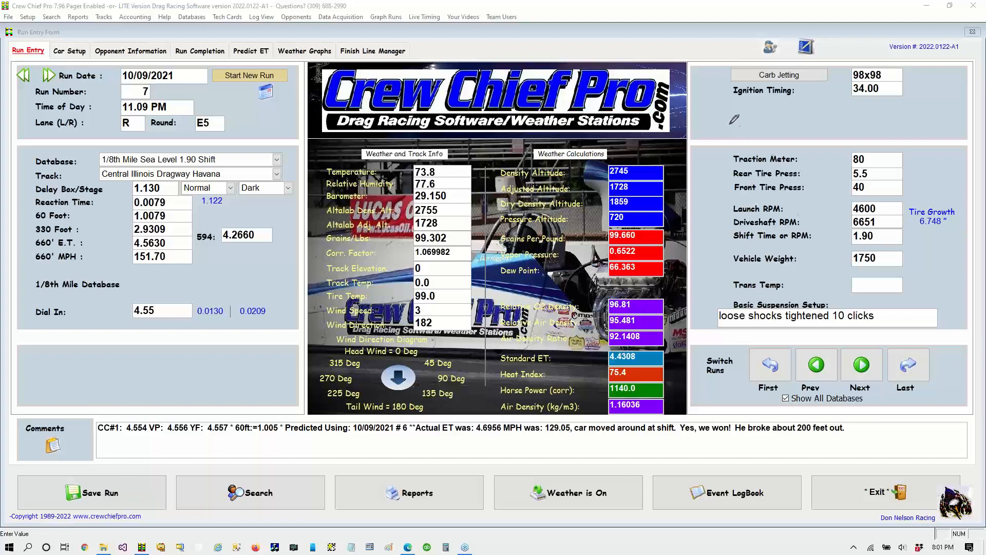
{"action": "mouse_move", "coordinate": [718, 97]}
{"action": "left_mouse_down"}
{"action": "mouse_move", "coordinate": [719, 114]}
{"action": "mouse_move", "coordinate": [810, 130]}
{"action": "mouse_move", "coordinate": [933, 105]}
{"action": "mouse_move", "coordinate": [824, 45]}
{"action": "mouse_move", "coordinate": [692, 86]}
{"action": "left_mouse_up"}
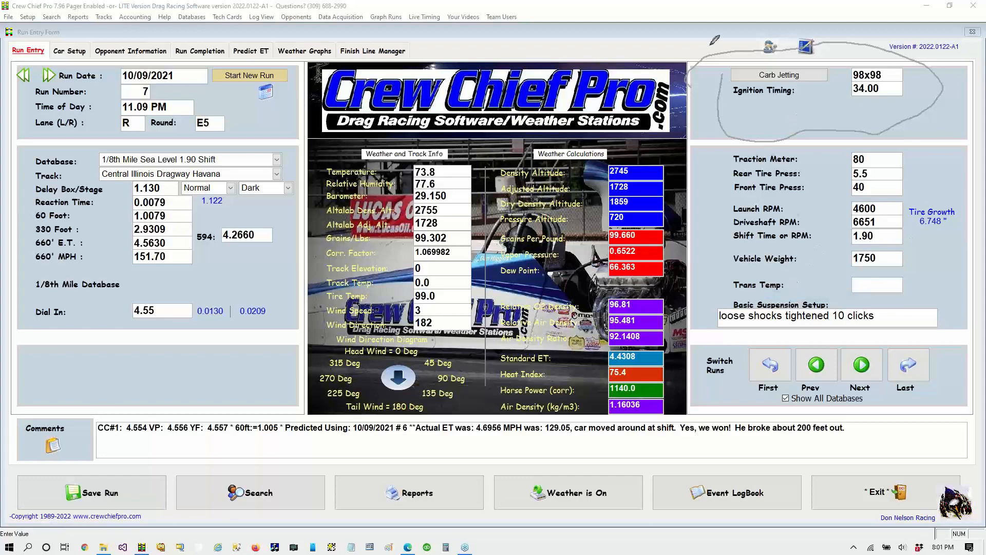
{"action": "mouse_move", "coordinate": [712, 45]}
{"action": "left_mouse_down"}
{"action": "mouse_move", "coordinate": [714, 70]}
{"action": "mouse_move", "coordinate": [881, 136]}
{"action": "mouse_move", "coordinate": [874, 29]}
{"action": "mouse_move", "coordinate": [689, 64]}
{"action": "left_mouse_up"}
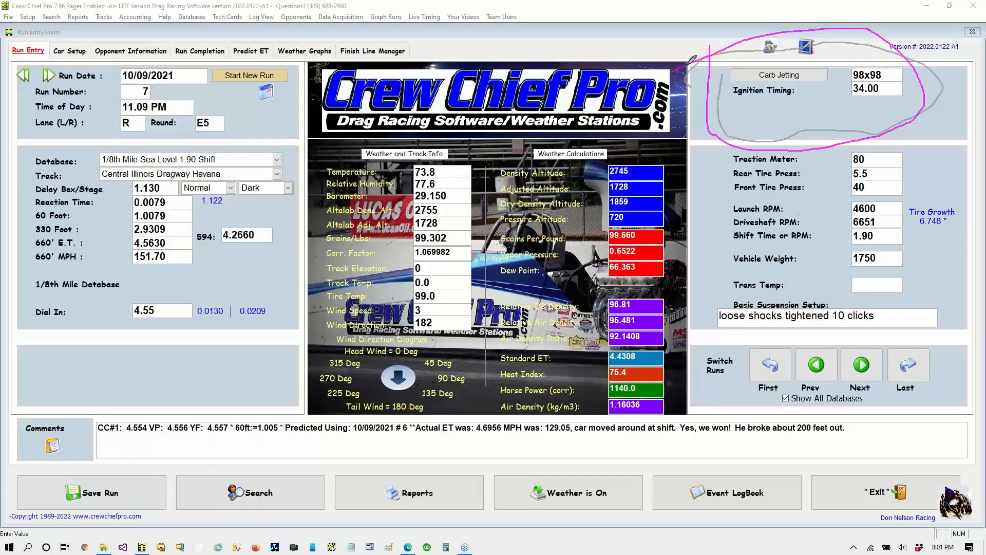
{"action": "mouse_move", "coordinate": [734, 98]}
{"action": "left_mouse_down"}
{"action": "mouse_move", "coordinate": [798, 90]}
{"action": "mouse_move", "coordinate": [755, 76]}
{"action": "mouse_move", "coordinate": [733, 84]}
{"action": "mouse_move", "coordinate": [740, 100]}
{"action": "left_mouse_up"}
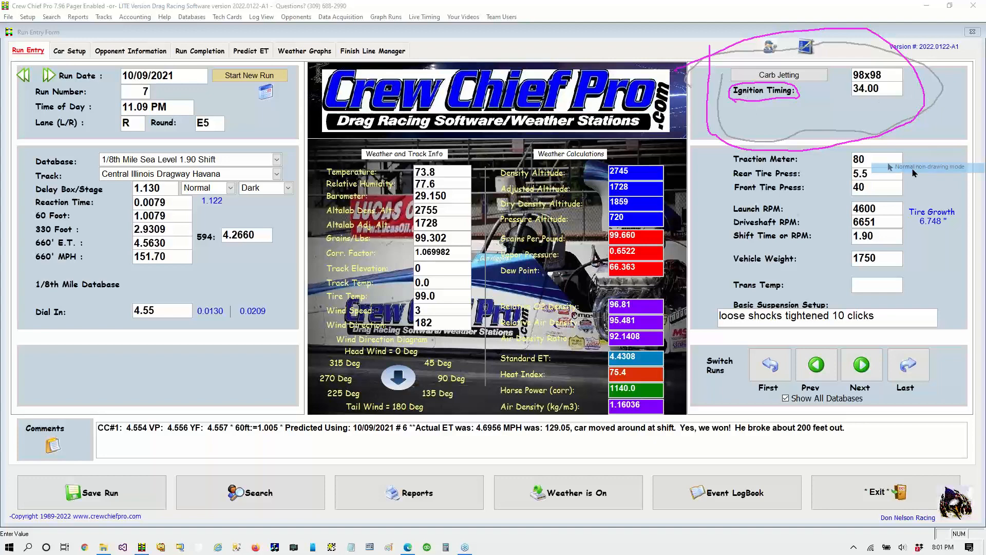
Step: Cycle the carburetor and ignition block to the layout with launch boost, max boost, two nitrous jets and bottle pressure
{"action": "left_click", "coordinate": [738, 93]}
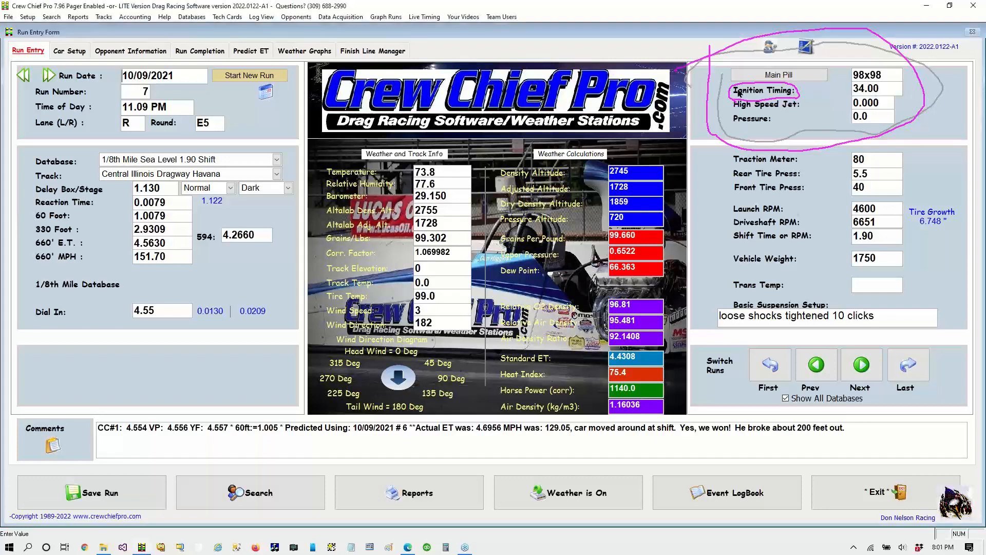
{"action": "left_click", "coordinate": [743, 94]}
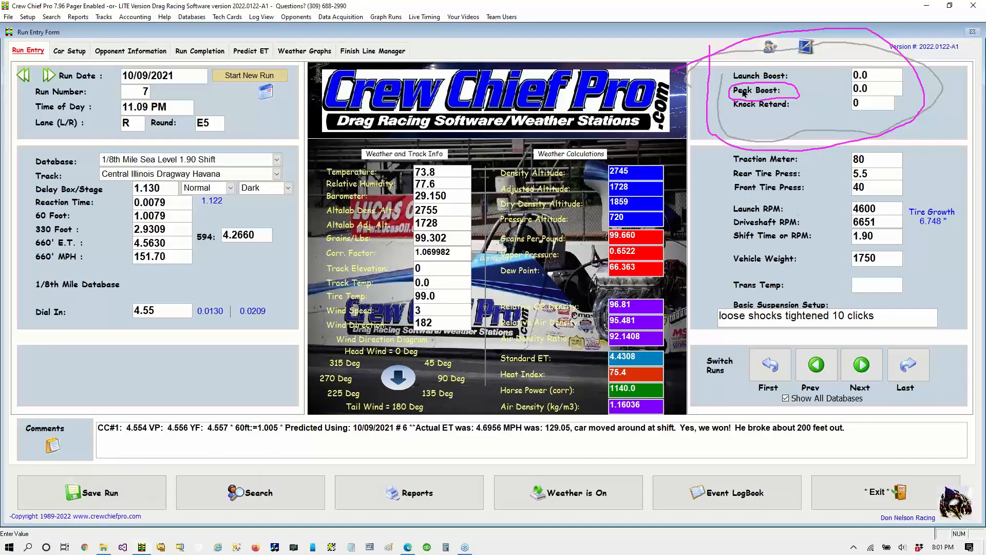
{"action": "left_click", "coordinate": [743, 93]}
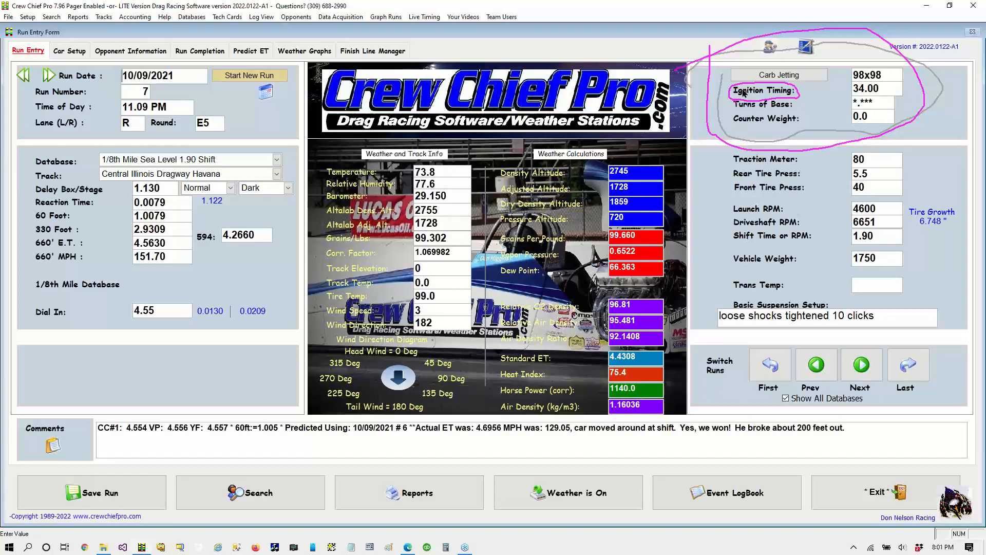
{"action": "left_click", "coordinate": [744, 94]}
{"action": "double_click", "coordinate": [744, 93]}
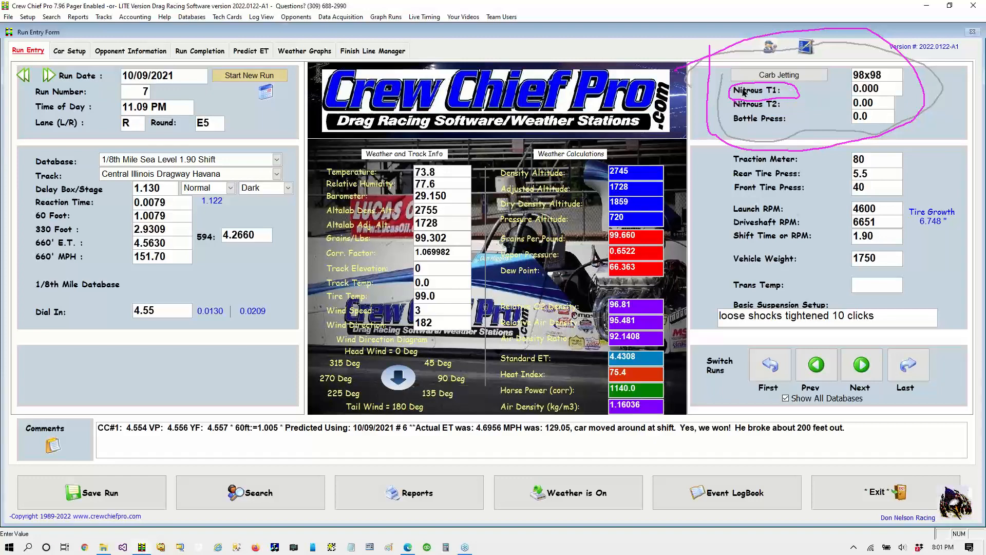
{"action": "double_click", "coordinate": [743, 92]}
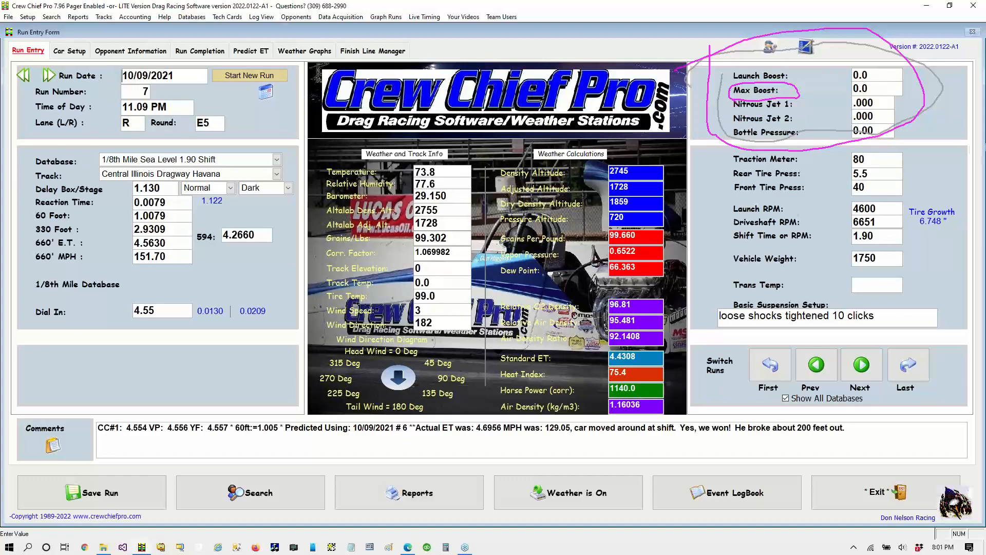
Step: Clear the pen annotations and circle the 60 Foot label
{"action": "left_click", "coordinate": [910, 226]}
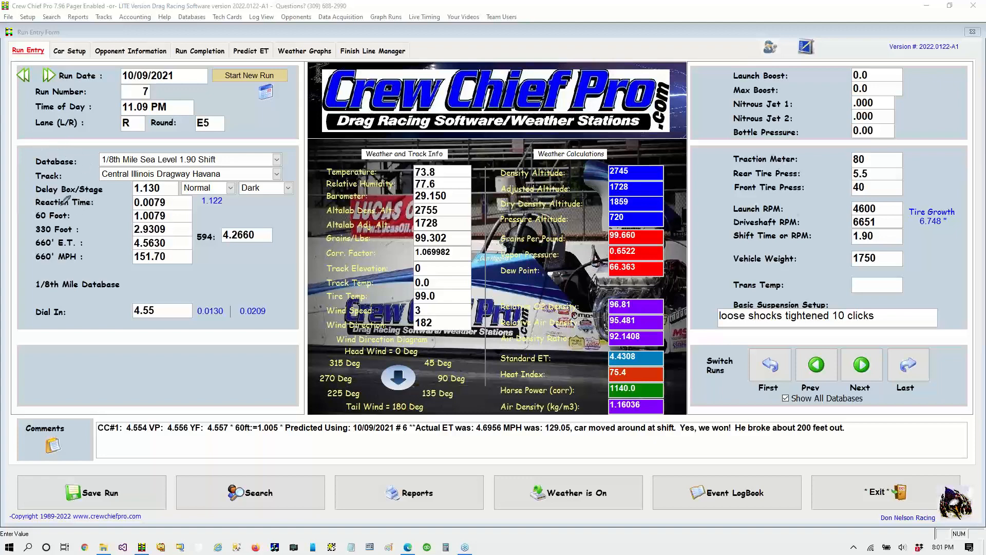
{"action": "mouse_move", "coordinate": [59, 205]}
{"action": "left_mouse_down"}
{"action": "mouse_move", "coordinate": [20, 218]}
{"action": "mouse_move", "coordinate": [96, 221]}
{"action": "mouse_move", "coordinate": [88, 207]}
{"action": "mouse_move", "coordinate": [36, 208]}
{"action": "left_mouse_up"}
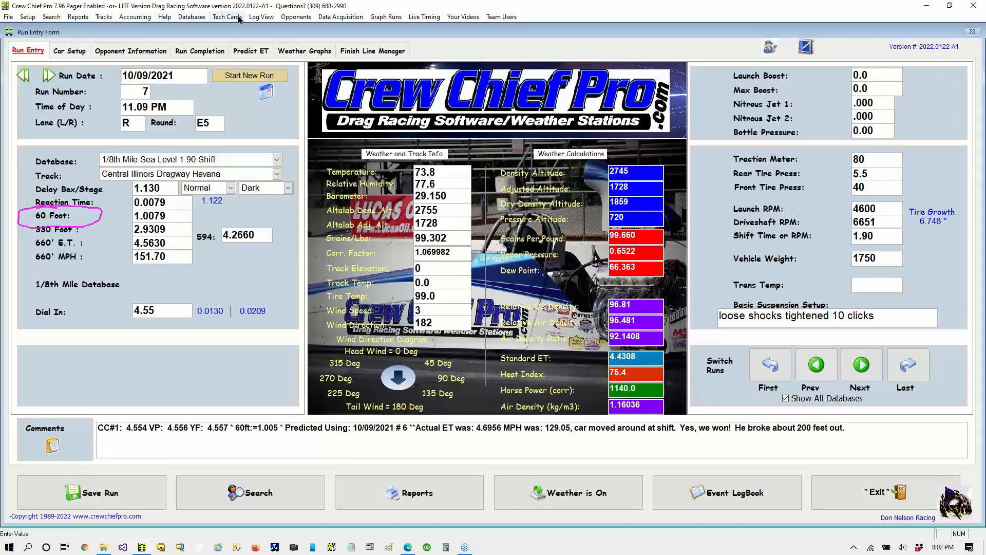
Step: Turn off the 594 foot times display for the Central Illinois Dragway Havana track and return to the run entry form
{"action": "left_click", "coordinate": [104, 17]}
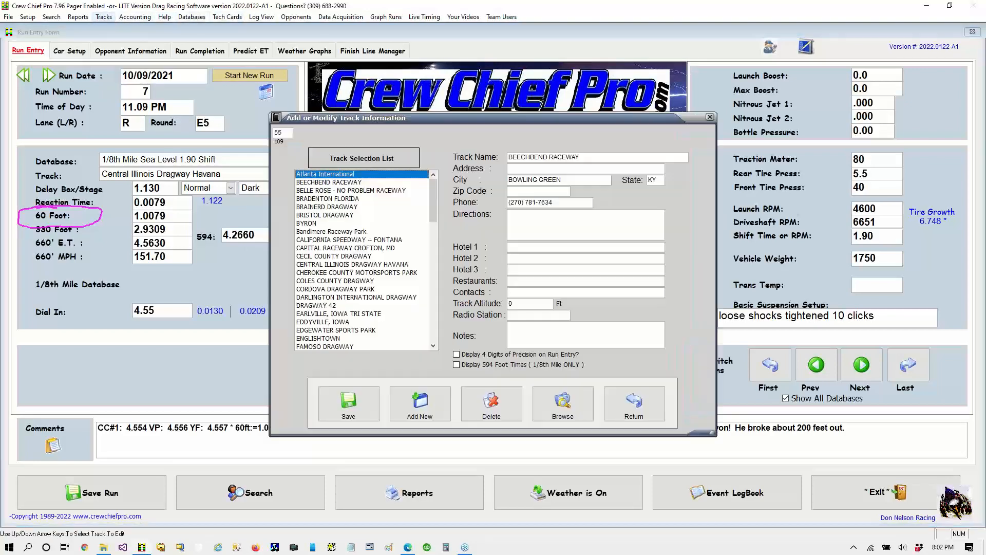
{"action": "key", "text": "c"}
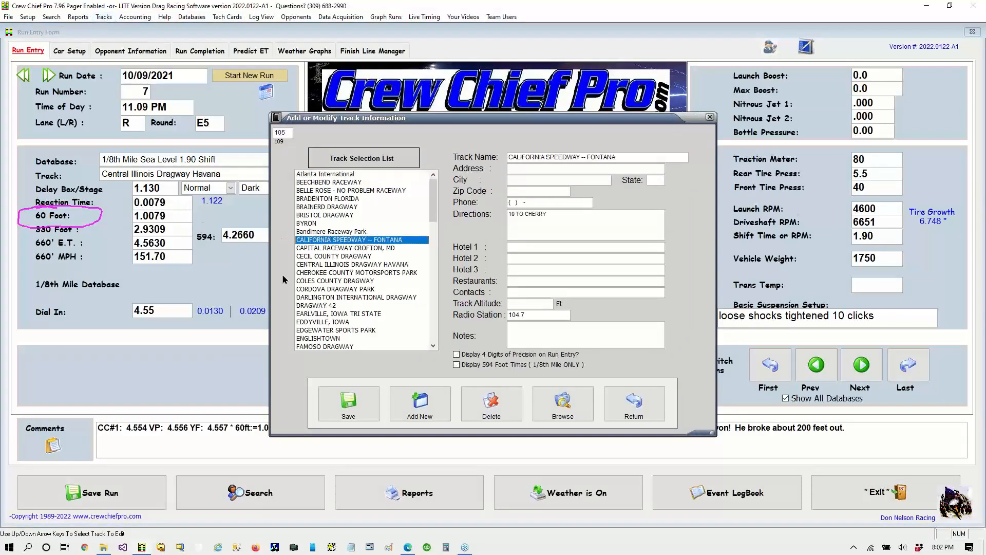
{"action": "left_click", "coordinate": [323, 258]}
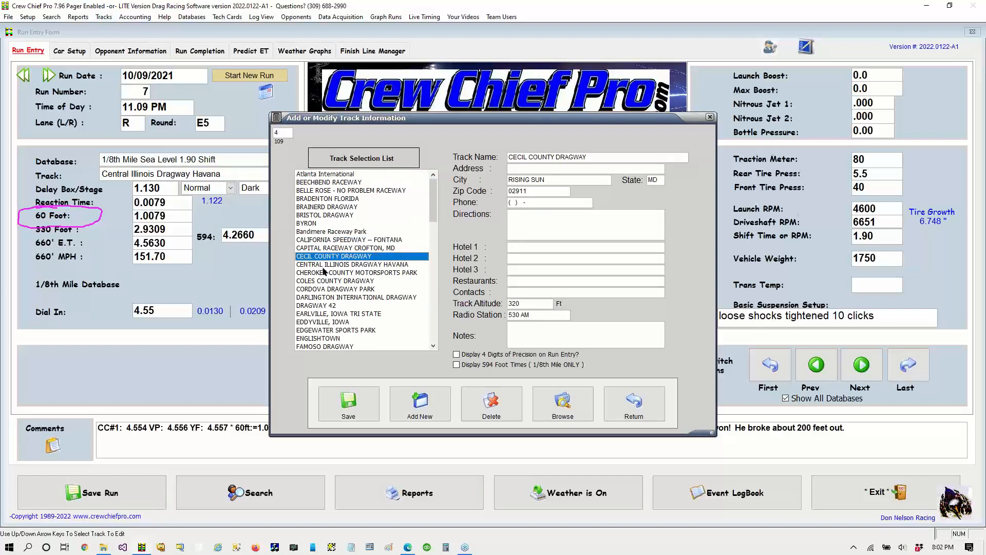
{"action": "left_click", "coordinate": [323, 265]}
{"action": "left_click", "coordinate": [456, 365]}
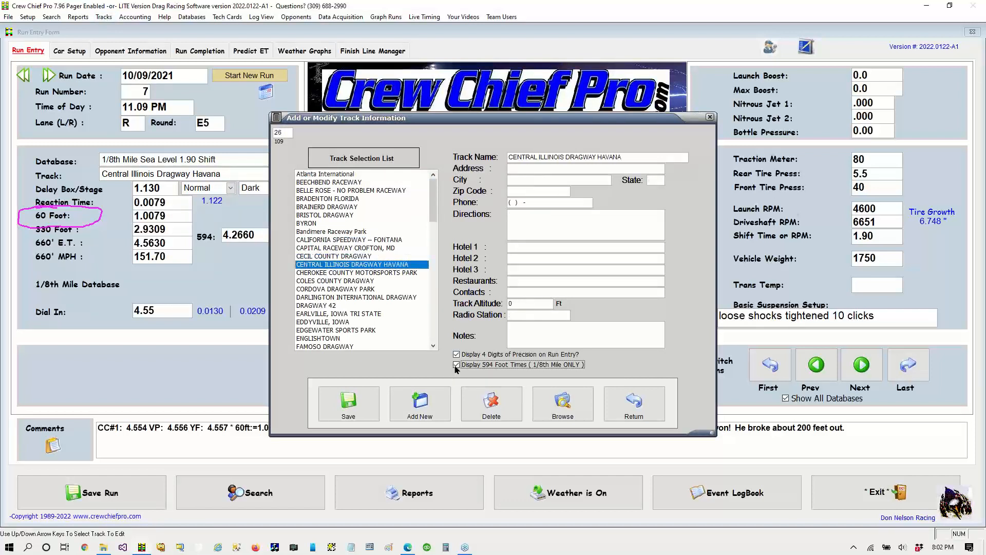
{"action": "left_click", "coordinate": [634, 403]}
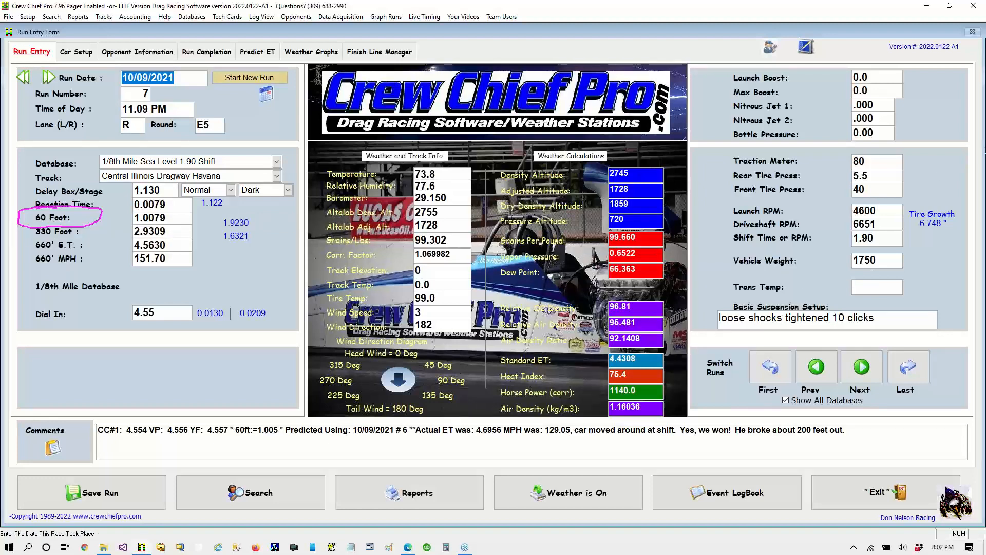
Step: Circle the incremental times and mark the elapsed time labels beside them, and clear all annotations
{"action": "left_click", "coordinate": [978, 153]}
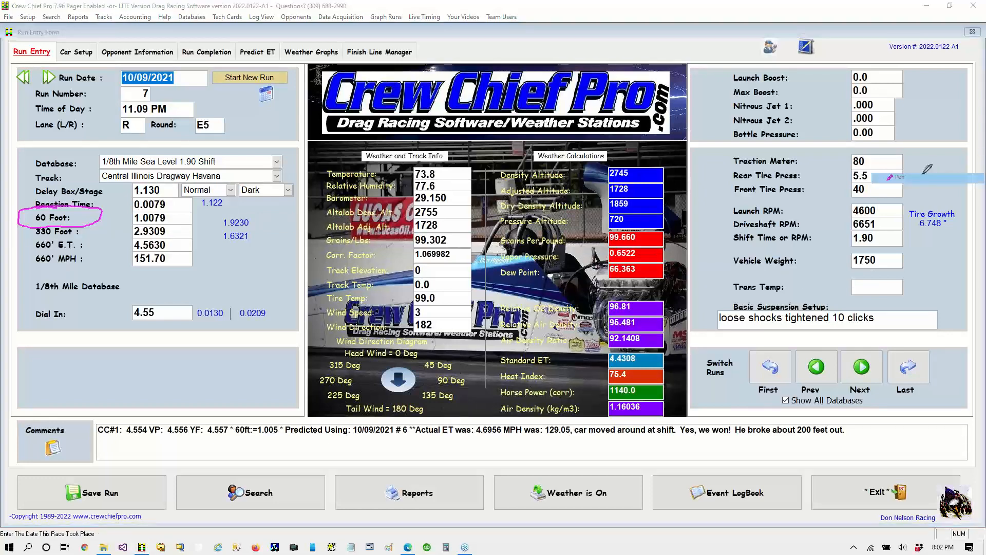
{"action": "mouse_move", "coordinate": [250, 209]}
{"action": "left_mouse_down"}
{"action": "mouse_move", "coordinate": [197, 216]}
{"action": "mouse_move", "coordinate": [245, 276]}
{"action": "mouse_move", "coordinate": [275, 208]}
{"action": "mouse_move", "coordinate": [229, 207]}
{"action": "left_mouse_up"}
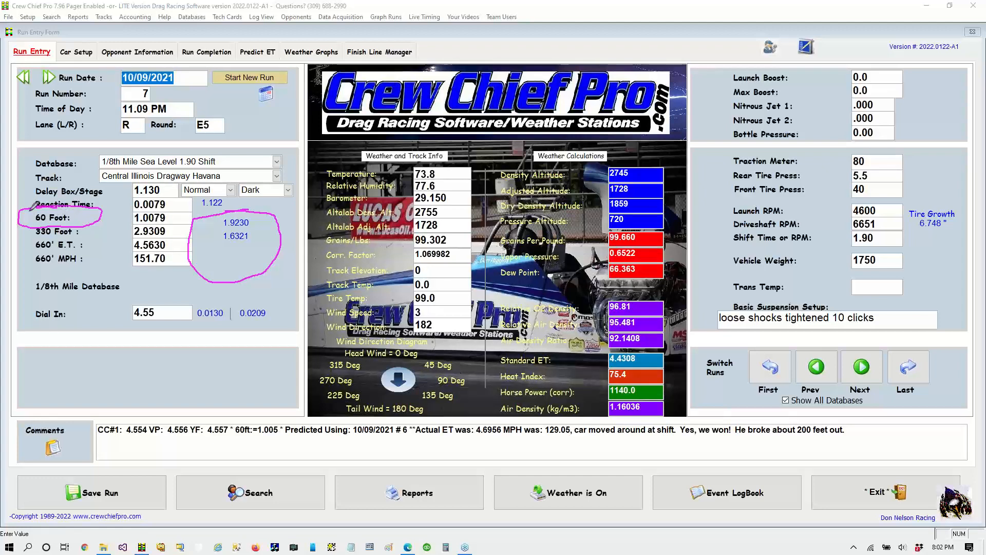
{"action": "left_click_drag", "start_coordinate": [25, 194], "coordinate": [48, 215]}
{"action": "left_click", "coordinate": [914, 224]}
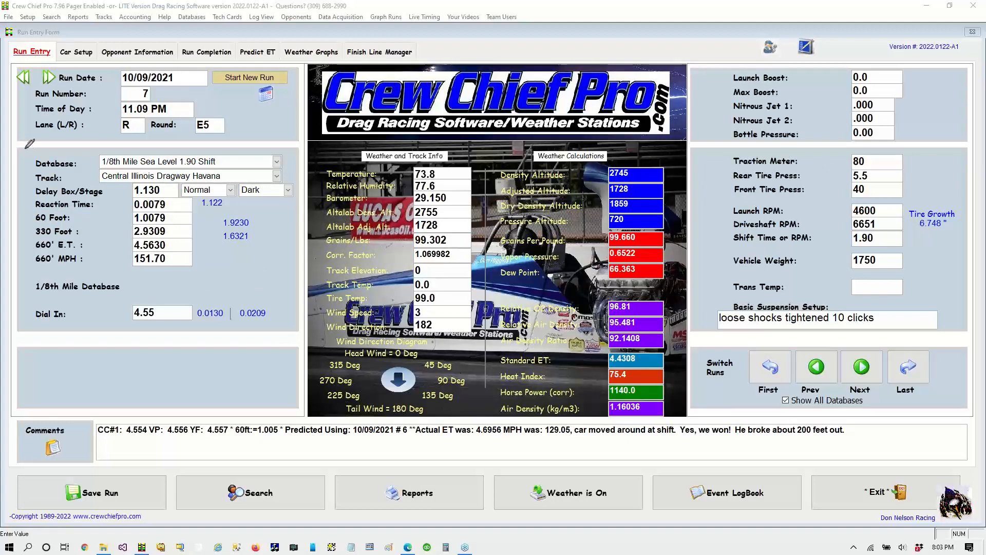
Step: Circle the run's Database field, draw an arrow pointing to it, and circle the Databases command
{"action": "mouse_move", "coordinate": [48, 149]}
{"action": "left_mouse_down"}
{"action": "mouse_move", "coordinate": [20, 166]}
{"action": "mouse_move", "coordinate": [65, 175]}
{"action": "mouse_move", "coordinate": [297, 171]}
{"action": "mouse_move", "coordinate": [296, 145]}
{"action": "mouse_move", "coordinate": [177, 138]}
{"action": "mouse_move", "coordinate": [46, 147]}
{"action": "left_mouse_up"}
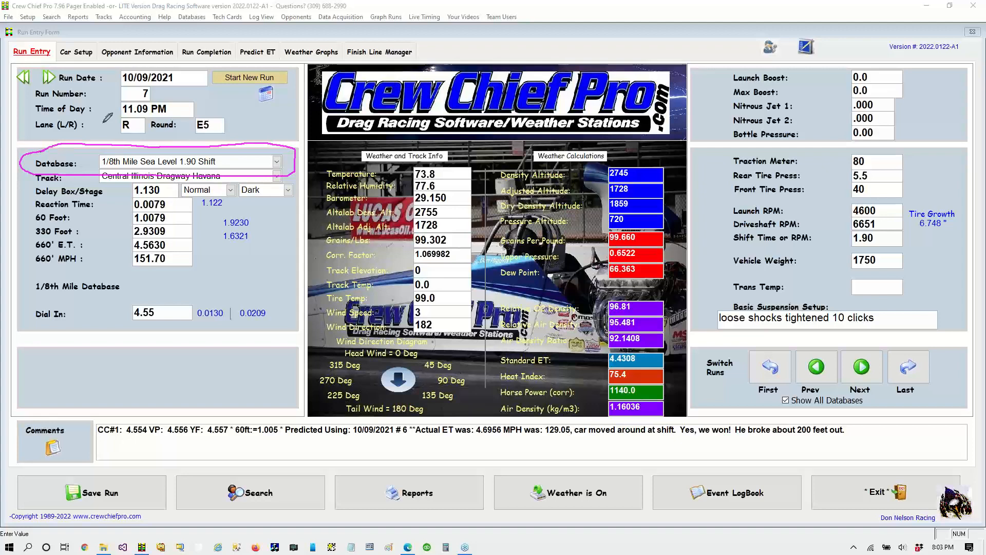
{"action": "mouse_move", "coordinate": [101, 105]}
{"action": "left_mouse_down"}
{"action": "mouse_move", "coordinate": [114, 153]}
{"action": "mouse_move", "coordinate": [122, 138]}
{"action": "left_mouse_up"}
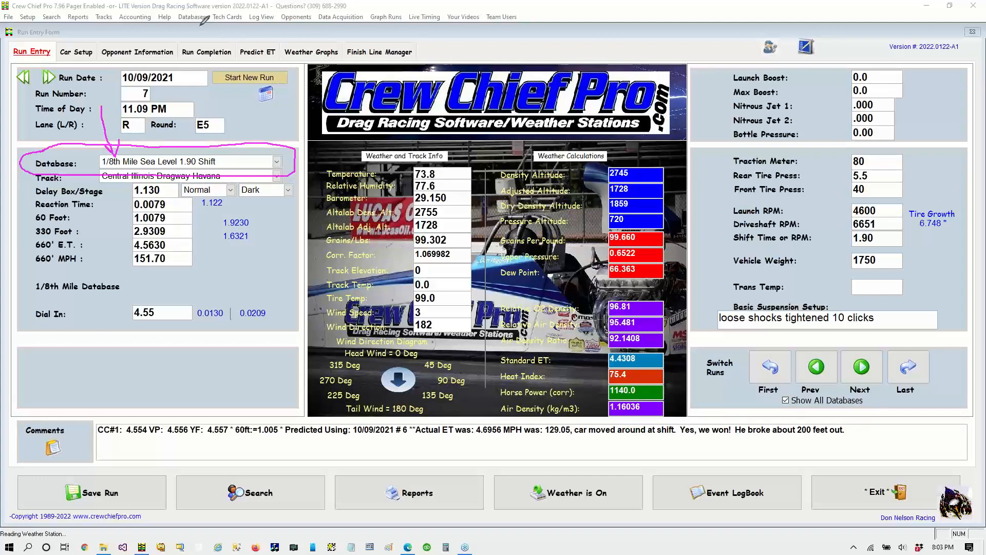
{"action": "mouse_move", "coordinate": [183, 9]}
{"action": "left_mouse_down"}
{"action": "mouse_move", "coordinate": [171, 30]}
{"action": "mouse_move", "coordinate": [203, 39]}
{"action": "mouse_move", "coordinate": [216, 21]}
{"action": "mouse_move", "coordinate": [183, 10]}
{"action": "left_mouse_up"}
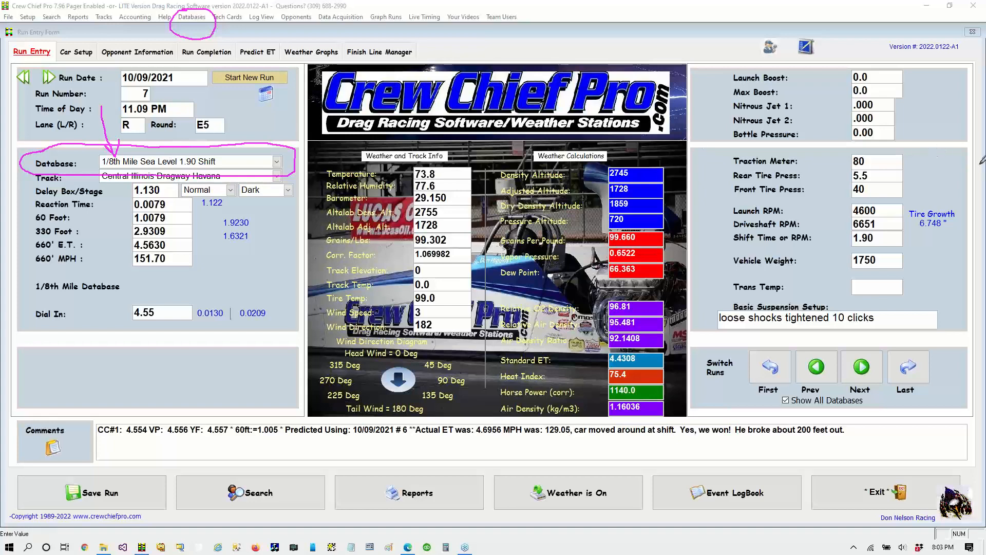
Step: Circle the Switch Runs controls and the double arrows beside the run date
{"action": "mouse_move", "coordinate": [799, 326]}
{"action": "left_mouse_down"}
{"action": "mouse_move", "coordinate": [688, 338]}
{"action": "mouse_move", "coordinate": [748, 394]}
{"action": "mouse_move", "coordinate": [883, 403]}
{"action": "mouse_move", "coordinate": [976, 341]}
{"action": "mouse_move", "coordinate": [868, 324]}
{"action": "mouse_move", "coordinate": [787, 333]}
{"action": "left_mouse_up"}
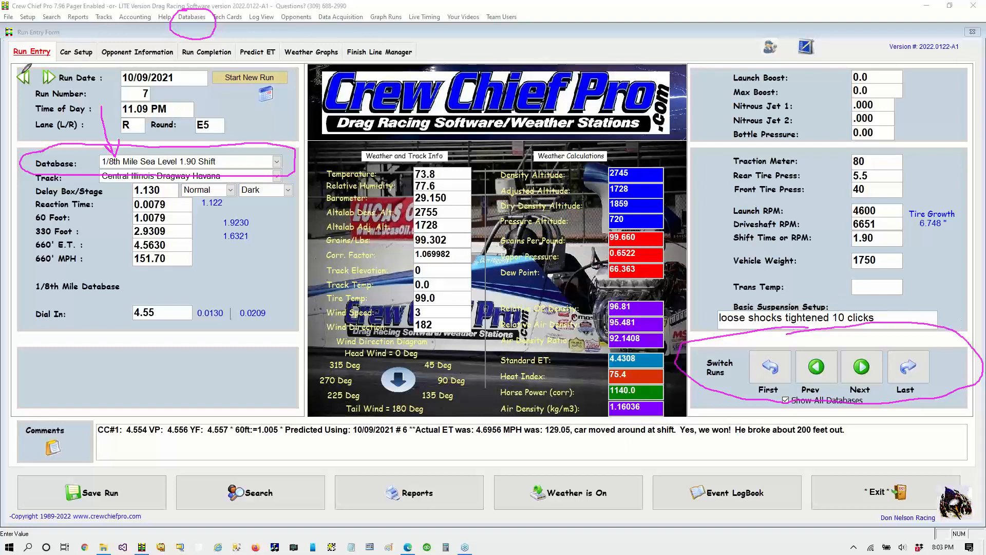
{"action": "mouse_move", "coordinate": [12, 72]}
{"action": "left_mouse_down"}
{"action": "mouse_move", "coordinate": [30, 95]}
{"action": "mouse_move", "coordinate": [64, 87]}
{"action": "mouse_move", "coordinate": [61, 65]}
{"action": "mouse_move", "coordinate": [18, 64]}
{"action": "left_mouse_up"}
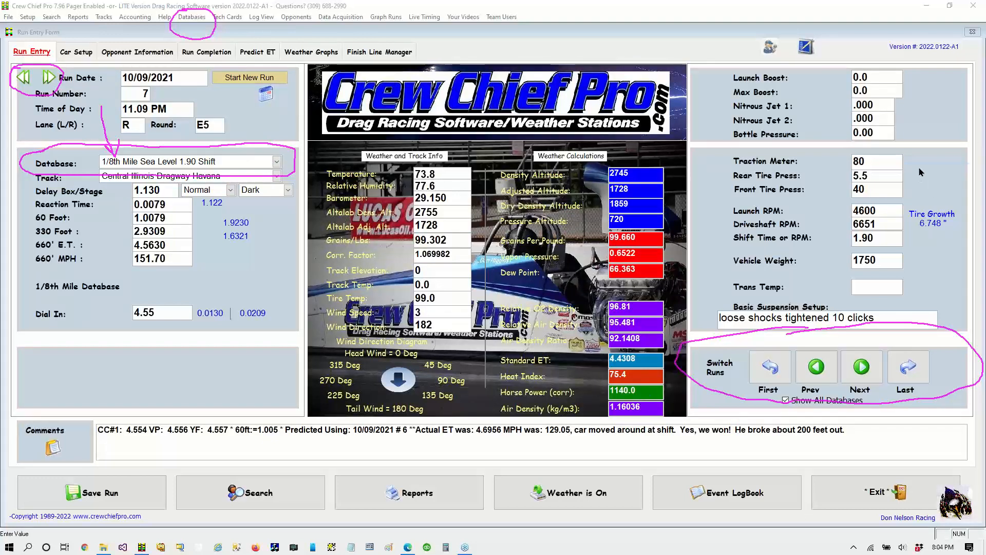
Step: Go back through the earlier runs to run 1 of 10/03/2021 in the 2021 .0125 1st Timer Super Comp database
{"action": "left_click", "coordinate": [820, 366]}
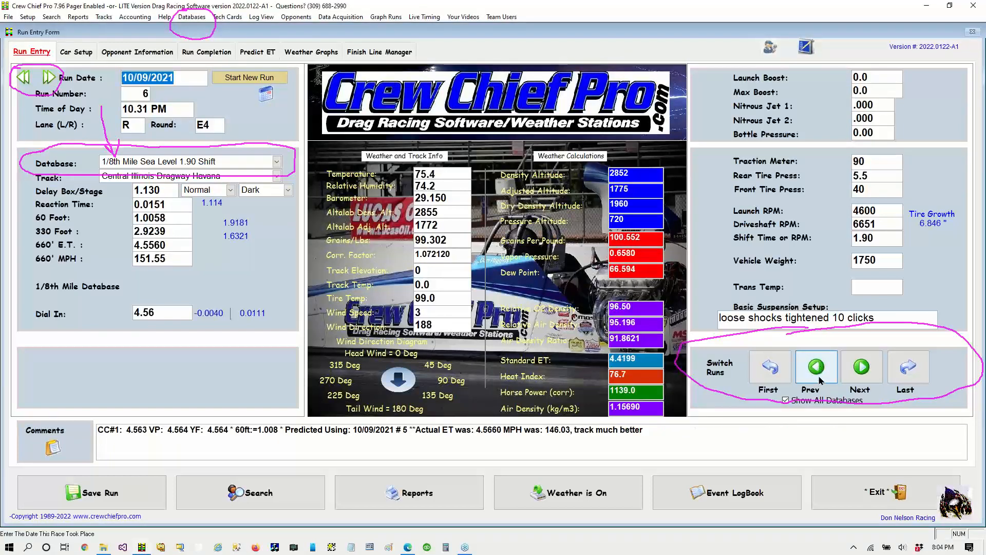
{"action": "left_click", "coordinate": [820, 371]}
{"action": "left_click", "coordinate": [820, 373]}
{"action": "left_click", "coordinate": [820, 374]}
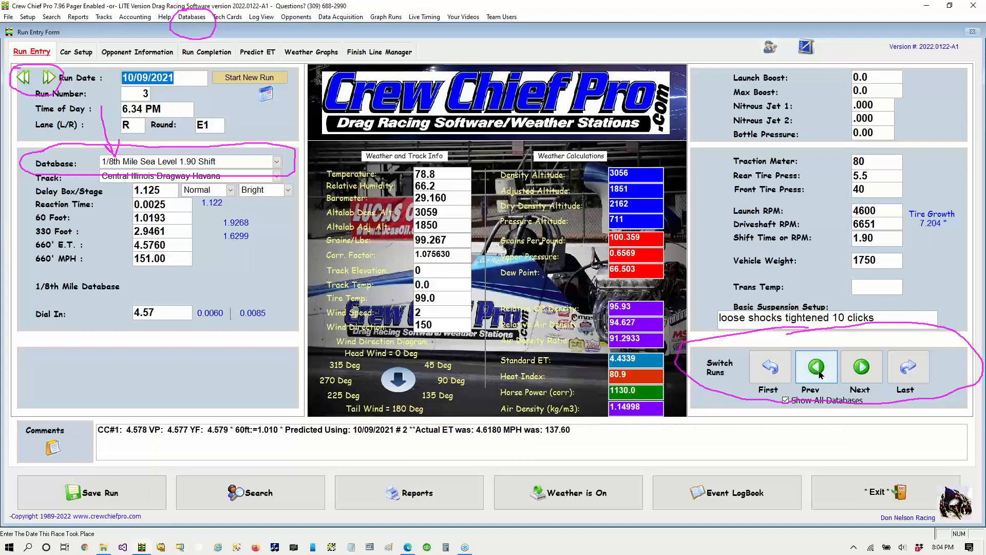
{"action": "left_click", "coordinate": [820, 373]}
{"action": "left_click", "coordinate": [821, 374]}
{"action": "left_click", "coordinate": [820, 373]}
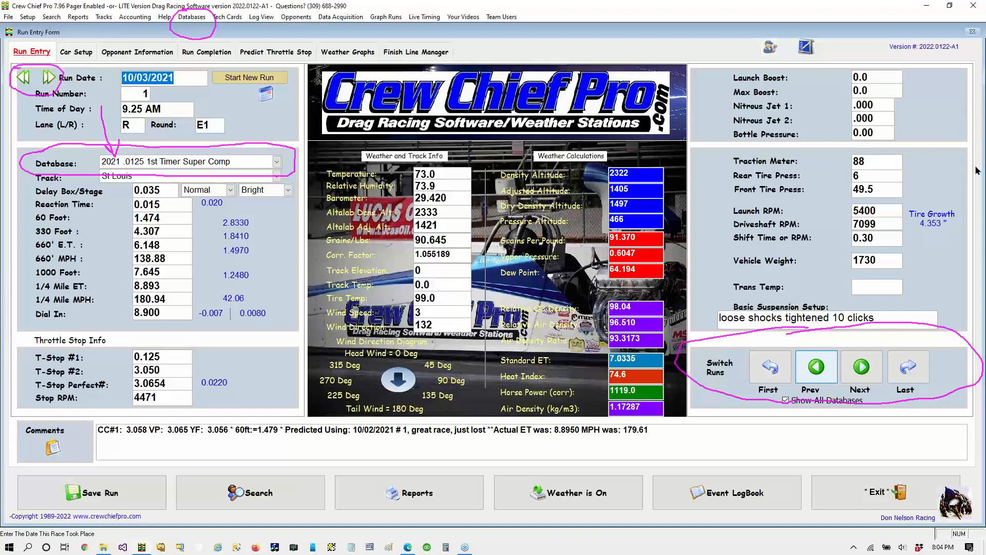
Step: Circle the 1000 Foot, 1/4 Mile ET and 1/4 Mile MPH fields with the pen
{"action": "left_click", "coordinate": [970, 159]}
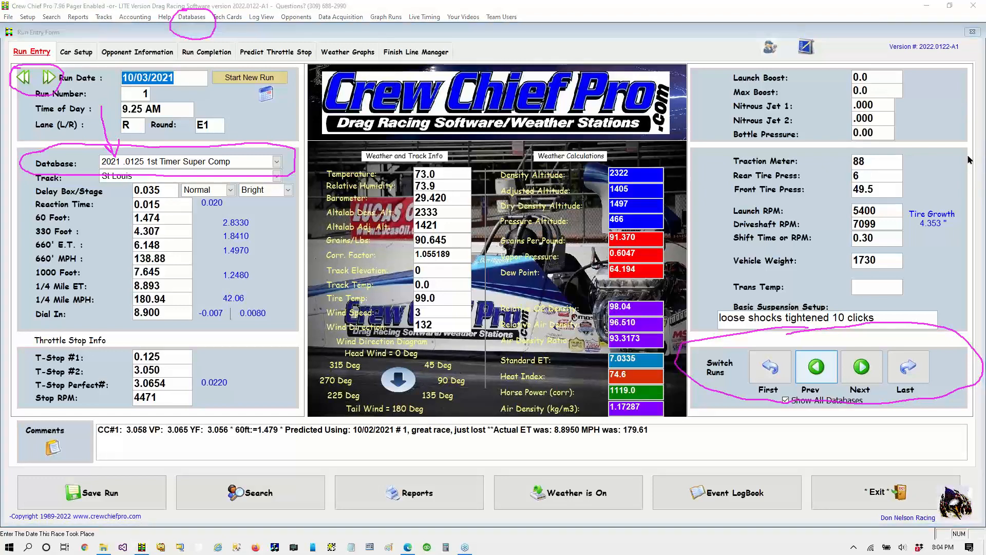
{"action": "left_click", "coordinate": [896, 180]}
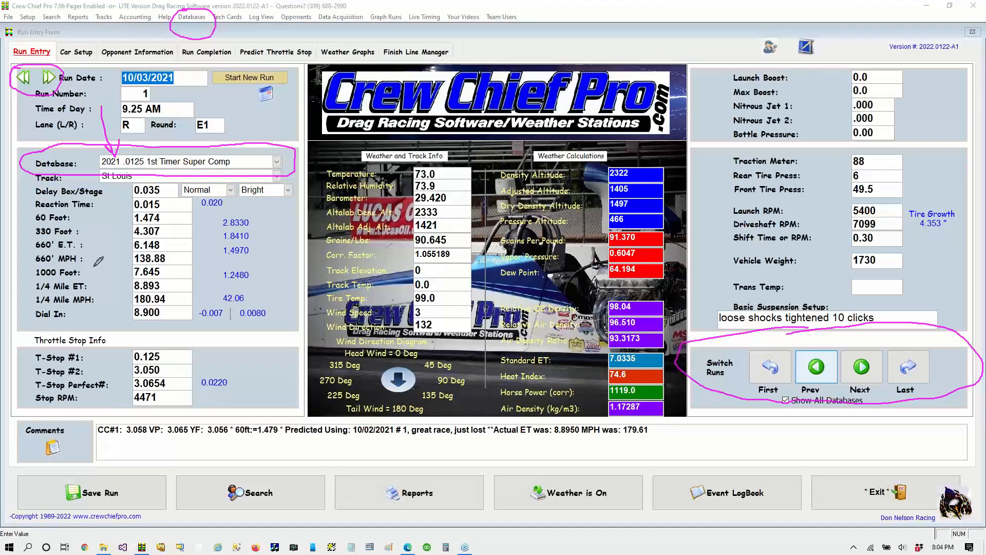
{"action": "mouse_move", "coordinate": [94, 266]}
{"action": "left_mouse_down"}
{"action": "mouse_move", "coordinate": [41, 266]}
{"action": "mouse_move", "coordinate": [23, 297]}
{"action": "mouse_move", "coordinate": [131, 314]}
{"action": "mouse_move", "coordinate": [175, 308]}
{"action": "mouse_move", "coordinate": [181, 263]}
{"action": "mouse_move", "coordinate": [42, 260]}
{"action": "left_mouse_up"}
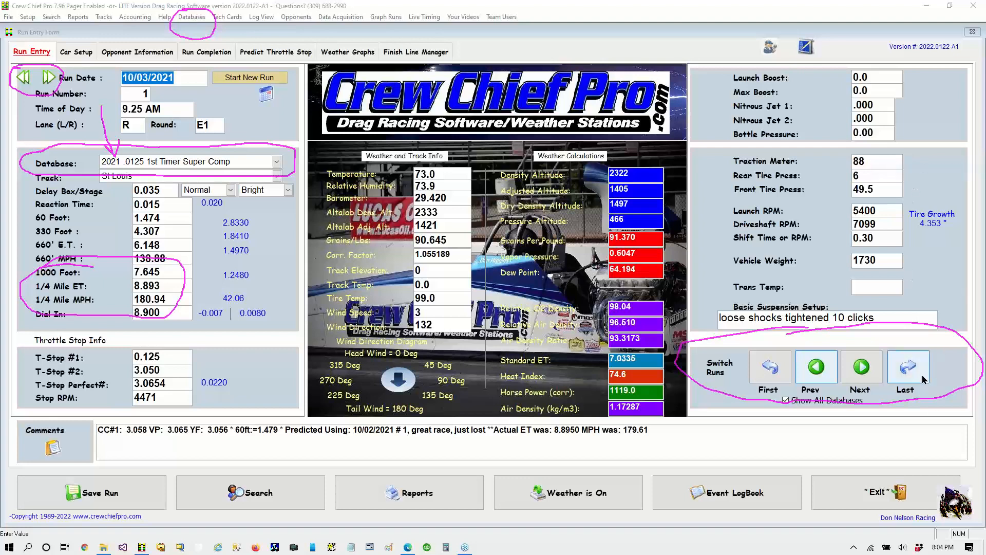
Step: Go forward to run 1 of 10/09/2021, clear the annotations, and go to the last run, number 7
{"action": "left_click", "coordinate": [863, 380]}
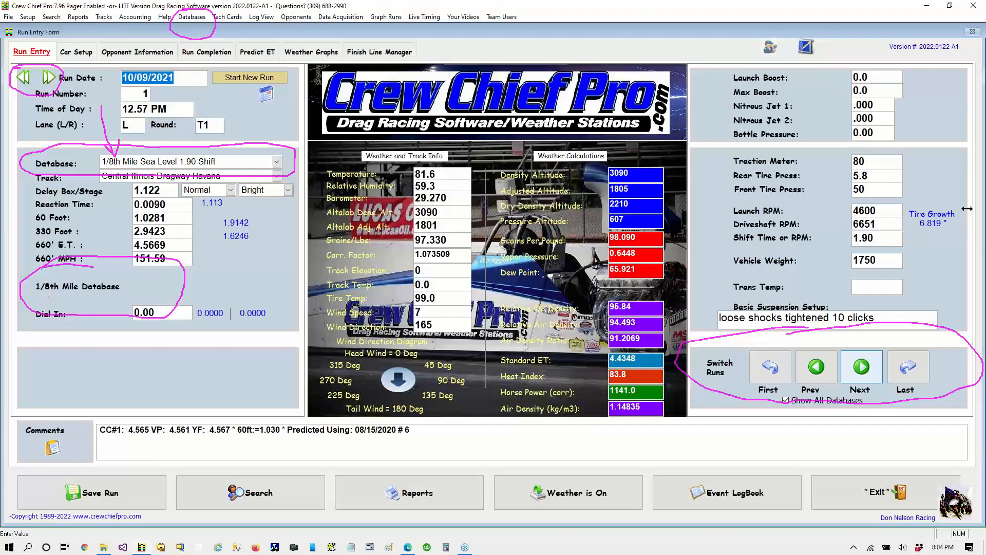
{"action": "left_click", "coordinate": [978, 149]}
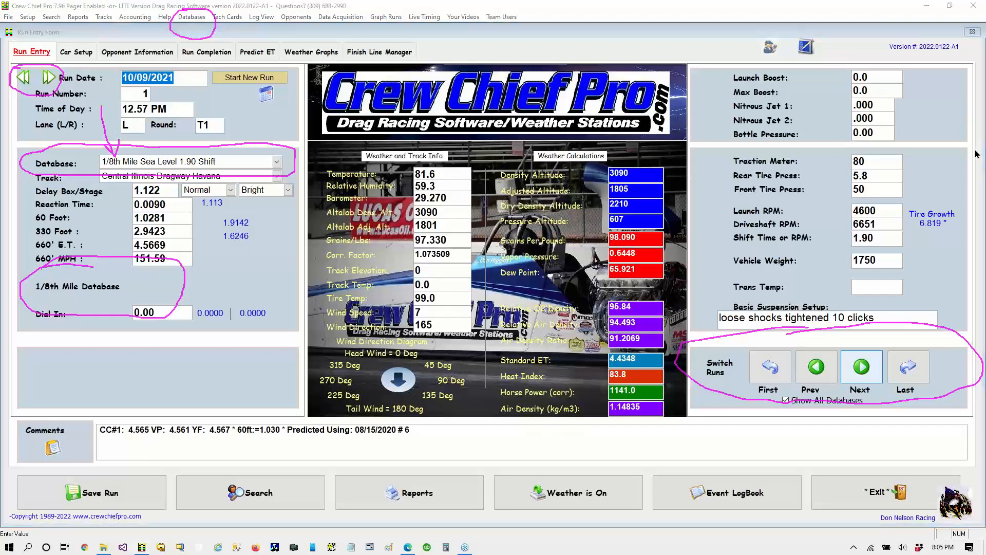
{"action": "left_click", "coordinate": [920, 223]}
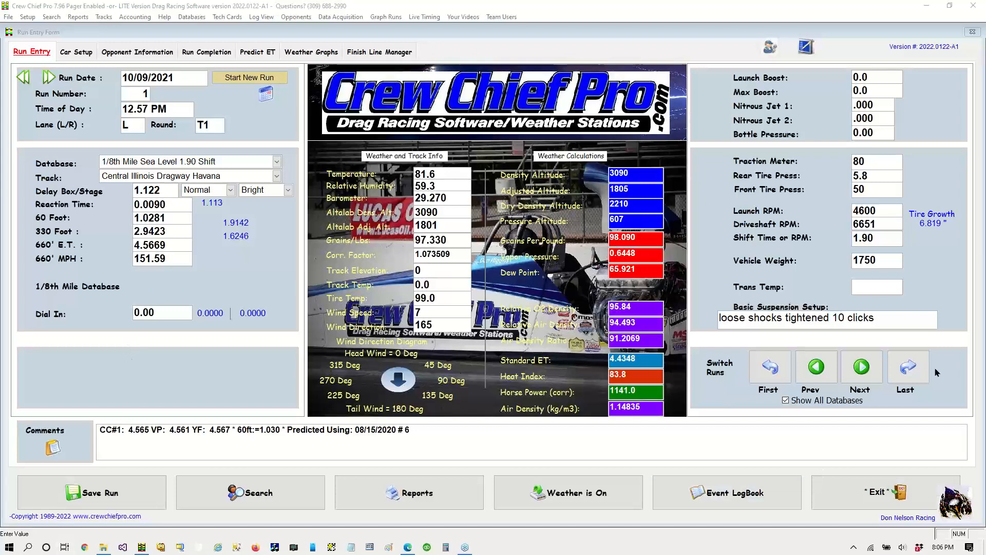
{"action": "left_click", "coordinate": [908, 367]}
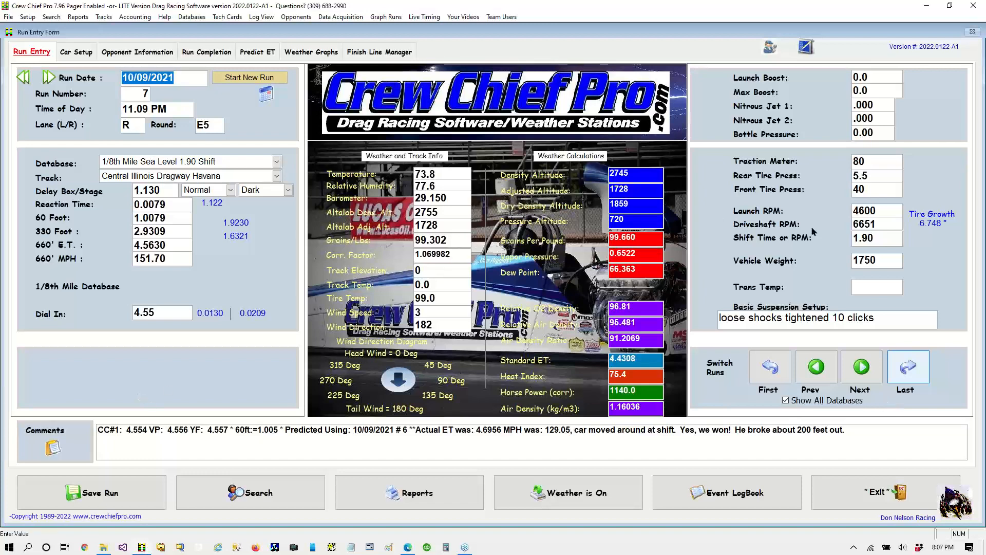
Step: Circle the row of page headings from Run Entry to Finish Line Manager with the pen
{"action": "left_click", "coordinate": [979, 154]}
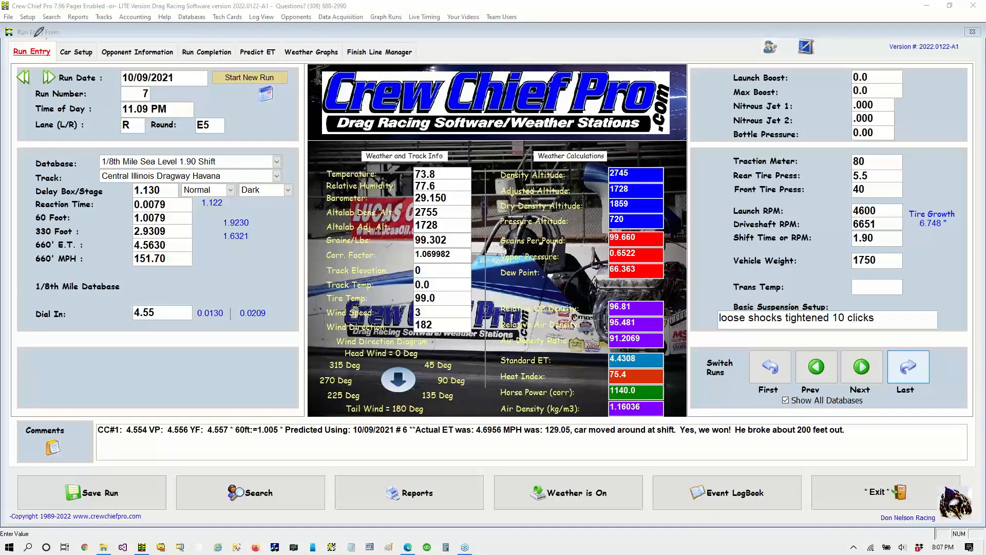
{"action": "mouse_move", "coordinate": [49, 36]}
{"action": "left_mouse_down"}
{"action": "mouse_move", "coordinate": [17, 37]}
{"action": "mouse_move", "coordinate": [15, 65]}
{"action": "mouse_move", "coordinate": [213, 60]}
{"action": "left_mouse_up"}
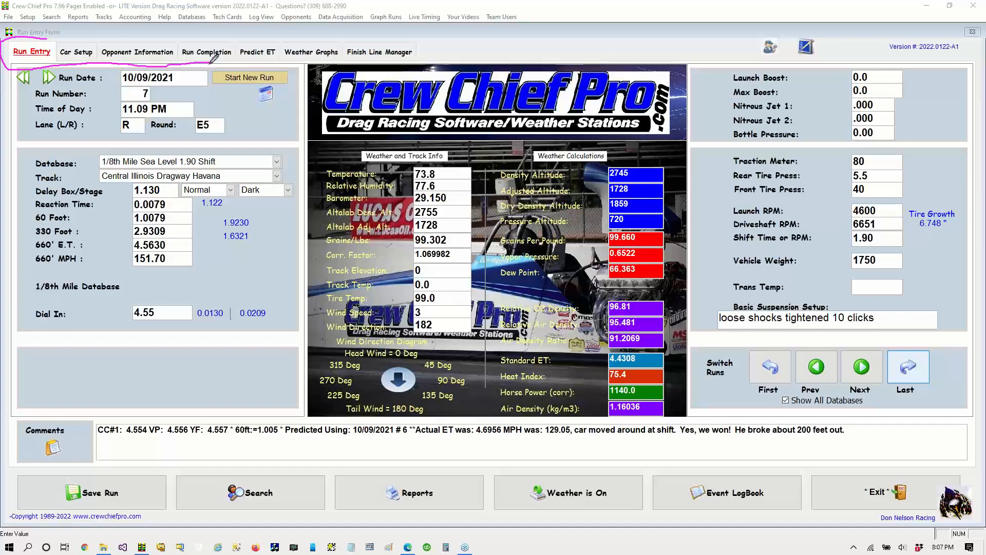
{"action": "mouse_move", "coordinate": [213, 60]}
{"action": "left_mouse_down"}
{"action": "mouse_move", "coordinate": [411, 65]}
{"action": "mouse_move", "coordinate": [433, 38]}
{"action": "mouse_move", "coordinate": [92, 39]}
{"action": "mouse_move", "coordinate": [5, 51]}
{"action": "left_mouse_up"}
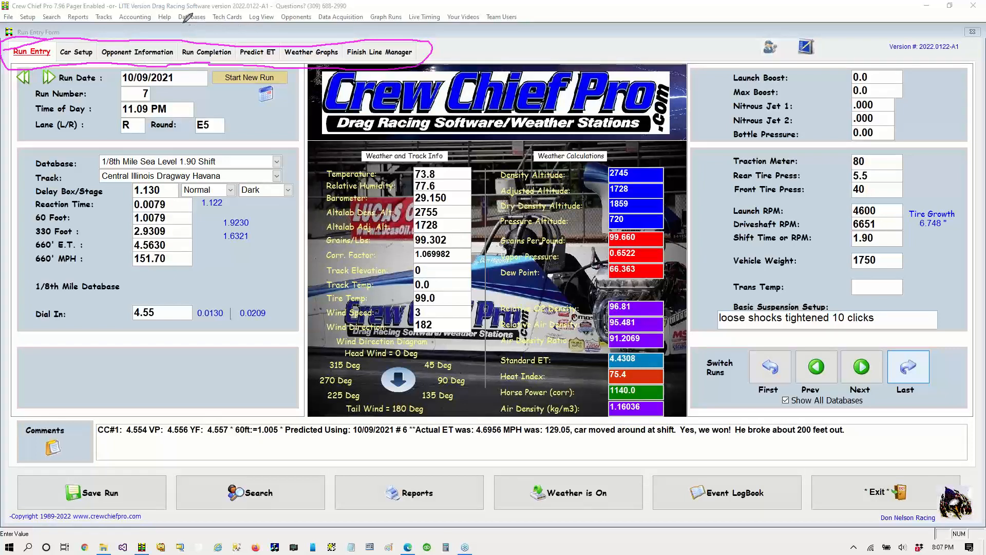
Step: Clear the annotations, underline Databases with the pen, and open the database setup form
{"action": "mouse_move", "coordinate": [177, 25]}
{"action": "left_mouse_down"}
{"action": "mouse_move", "coordinate": [210, 22]}
{"action": "mouse_move", "coordinate": [213, 12]}
{"action": "mouse_move", "coordinate": [183, 2]}
{"action": "mouse_move", "coordinate": [178, 22]}
{"action": "left_mouse_up"}
{"action": "left_click", "coordinate": [923, 229]}
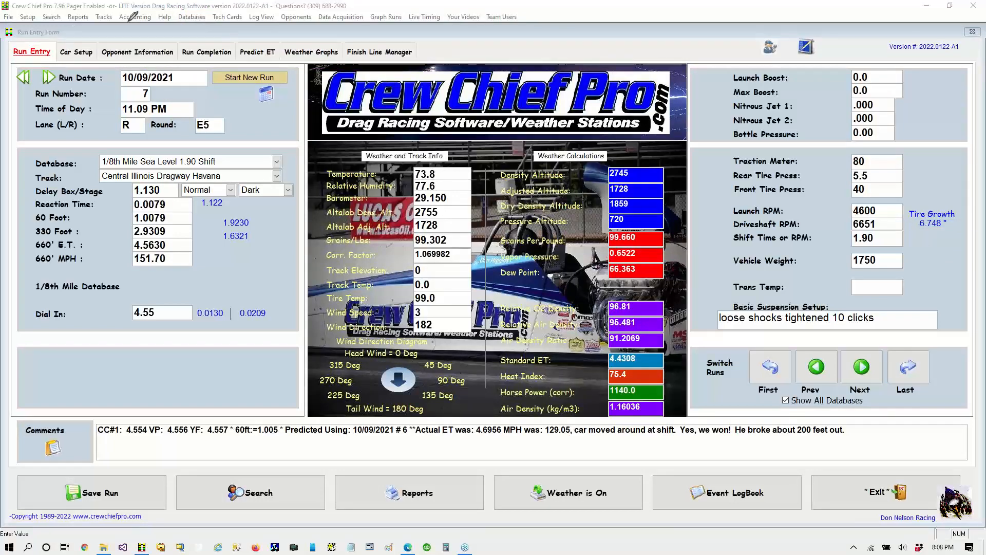
{"action": "left_click_drag", "start_coordinate": [180, 23], "coordinate": [207, 22]}
{"action": "left_click", "coordinate": [193, 16]}
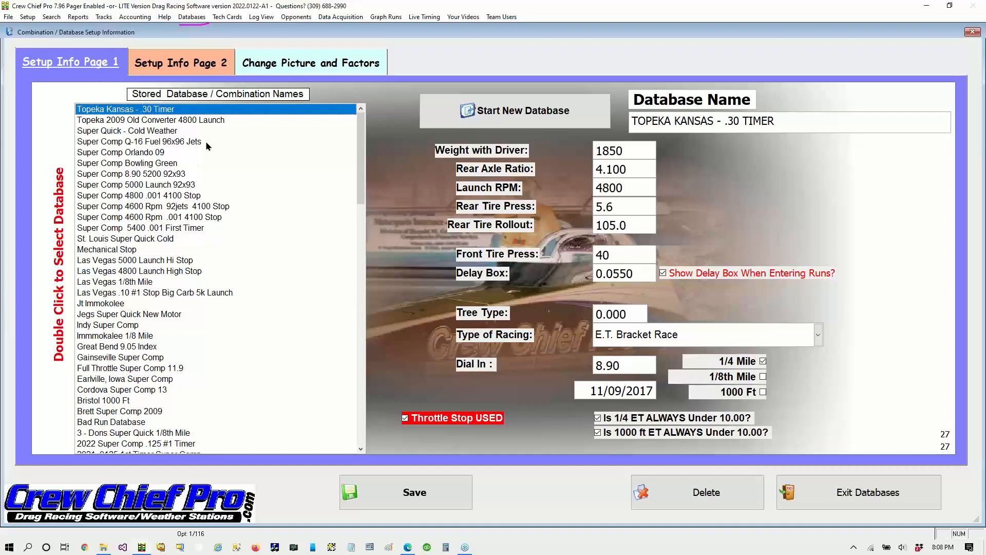
Step: Circle the list of stored databases and the lower end of its scrollbar with the pen, and erase the markings
{"action": "left_click", "coordinate": [978, 152]}
{"action": "left_click", "coordinate": [913, 176]}
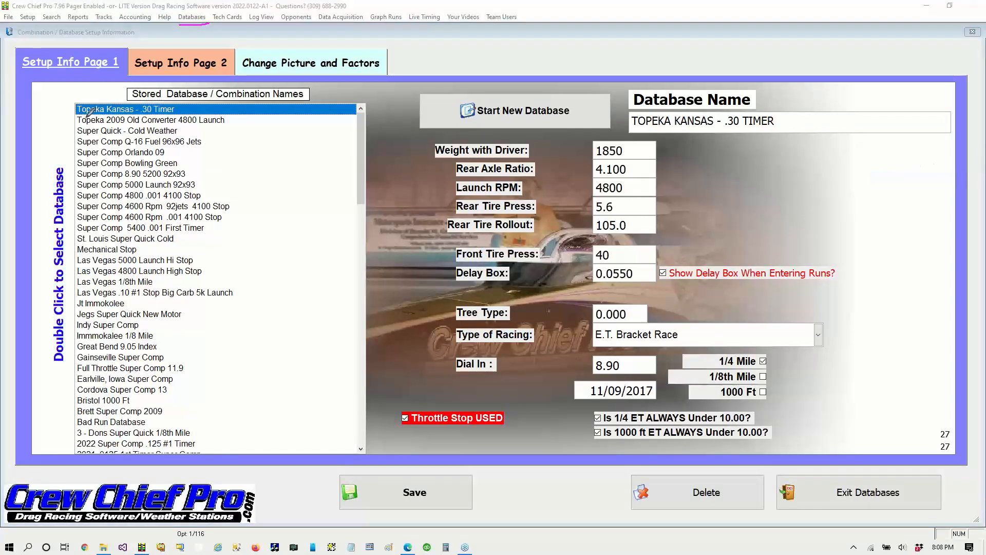
{"action": "mouse_move", "coordinate": [76, 92]}
{"action": "left_mouse_down"}
{"action": "mouse_move", "coordinate": [22, 277]}
{"action": "mouse_move", "coordinate": [216, 450]}
{"action": "mouse_move", "coordinate": [280, 115]}
{"action": "left_mouse_up"}
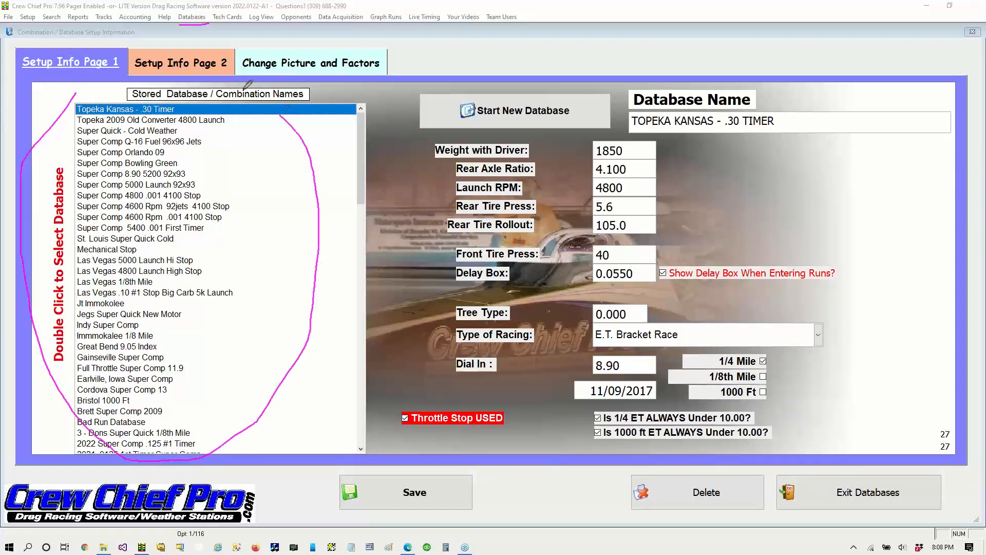
{"action": "left_click_drag", "start_coordinate": [248, 84], "coordinate": [67, 97]}
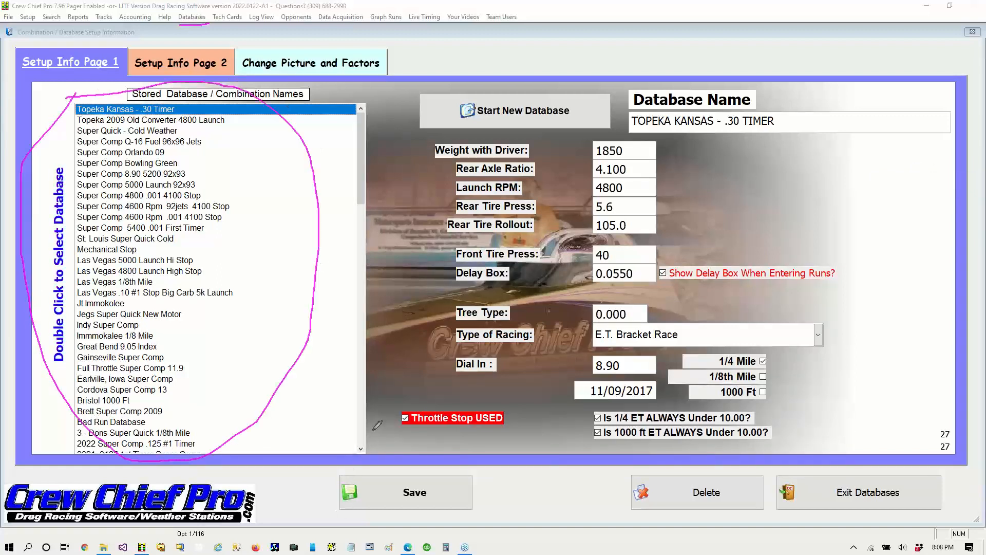
{"action": "left_click_drag", "start_coordinate": [329, 420], "coordinate": [368, 435]}
{"action": "left_click", "coordinate": [909, 221]}
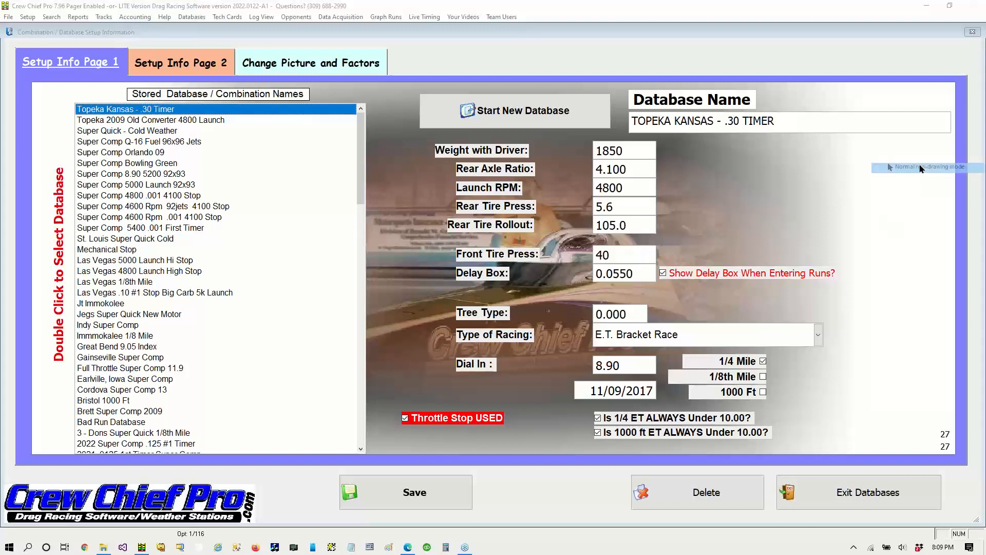
Step: Display the settings of the 2022 Super Comp .125 #1 Timer and 2021 .0125 1st Timer Super Comp databases
{"action": "left_click_drag", "start_coordinate": [355, 178], "coordinate": [352, 261]}
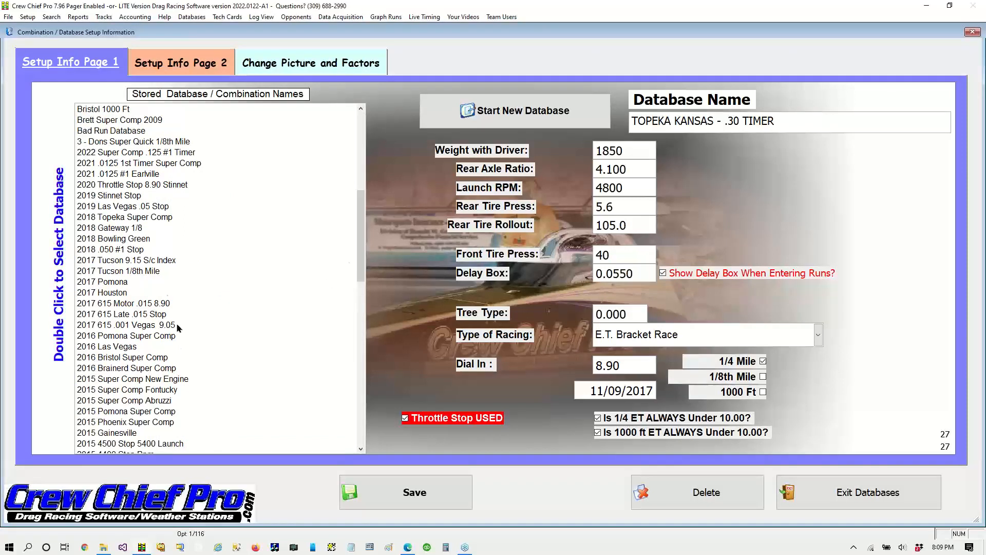
{"action": "double_click", "coordinate": [99, 154]}
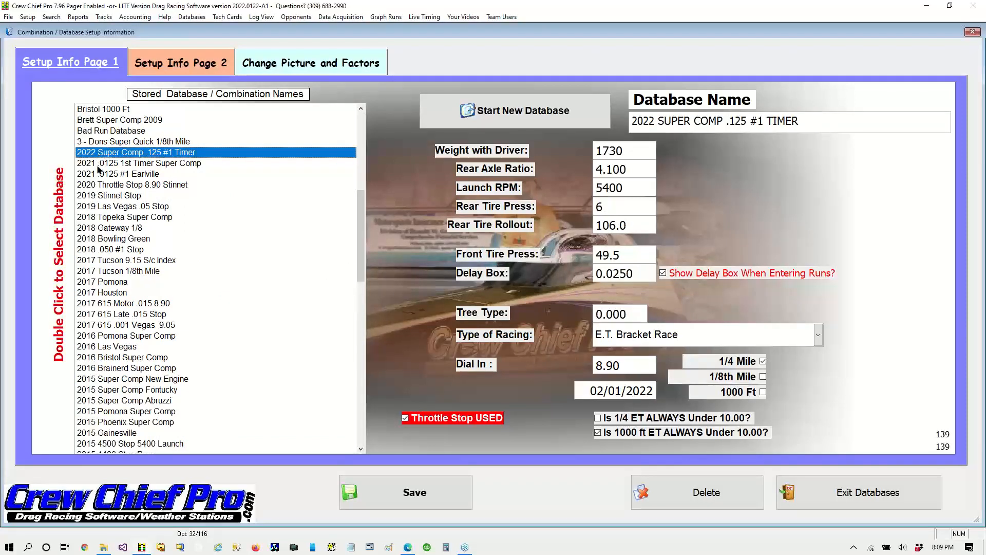
{"action": "double_click", "coordinate": [98, 165]}
Step: Compare the 1/8th Mile Havana 1.90 Shift, 1/8th Mile Sea Level 1.90 and 2.10 Shift, and 1/4 Mile All Out Sea Level databases
{"action": "scroll", "coordinate": [122, 343], "scroll_direction": "down", "scroll_amount": 7}
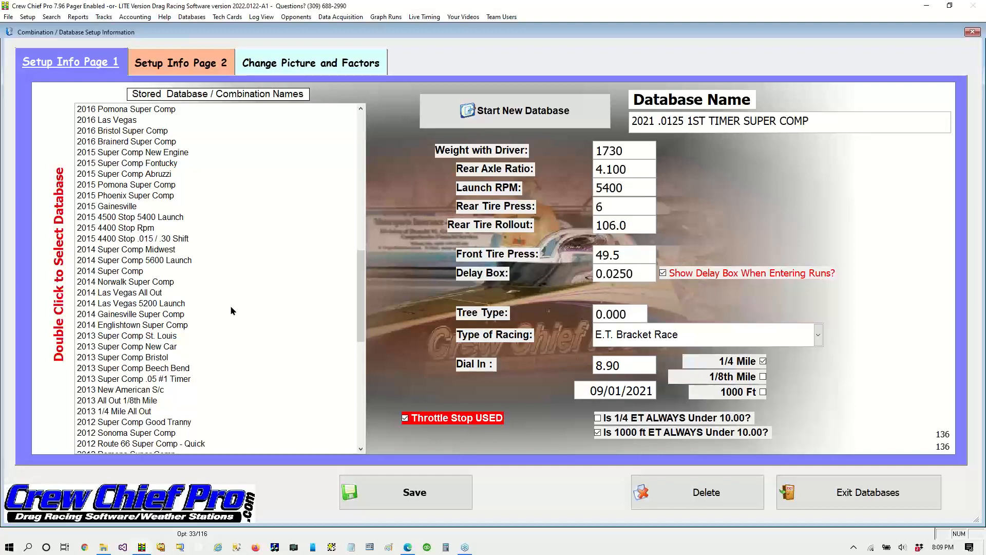
{"action": "scroll", "coordinate": [231, 310], "scroll_direction": "down", "scroll_amount": 9}
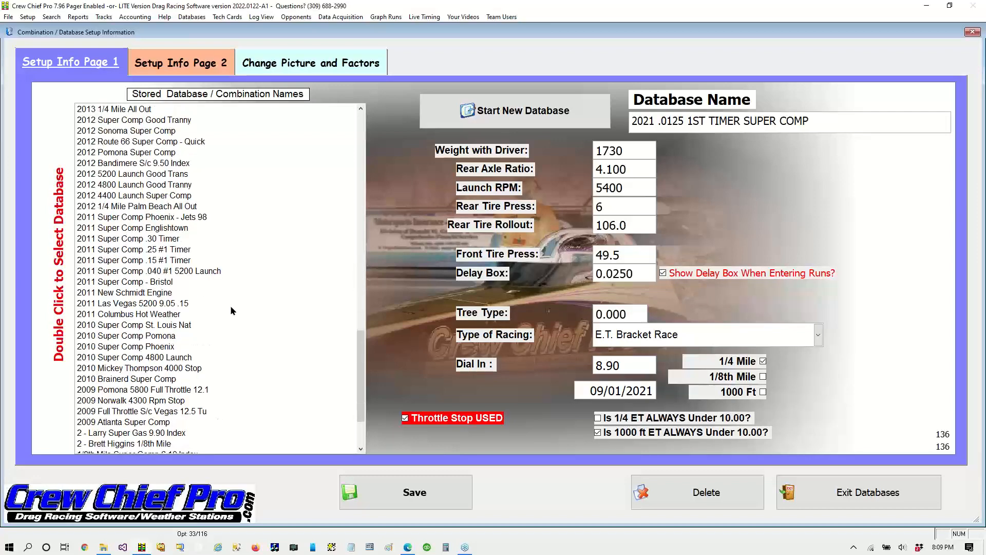
{"action": "scroll", "coordinate": [232, 310], "scroll_direction": "down", "scroll_amount": 3}
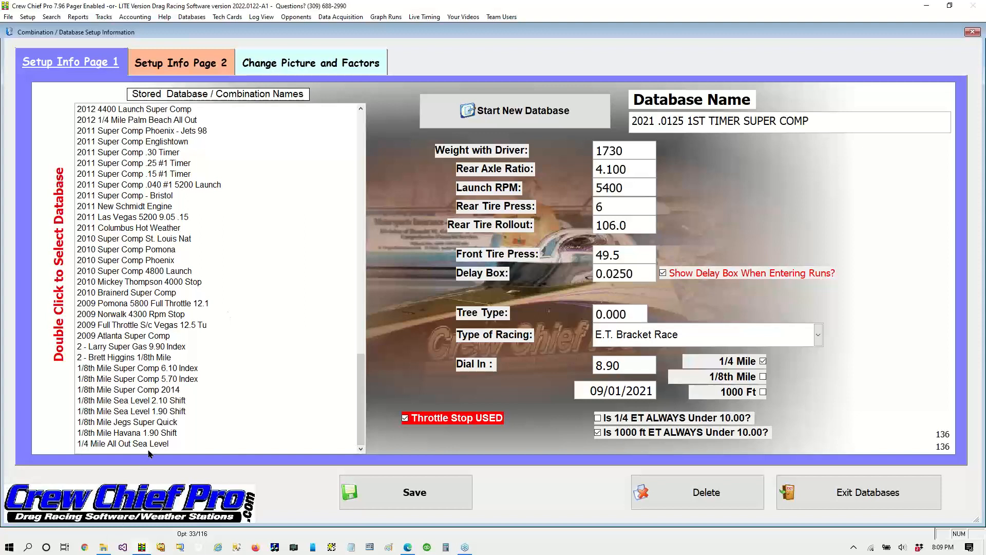
{"action": "double_click", "coordinate": [137, 433]}
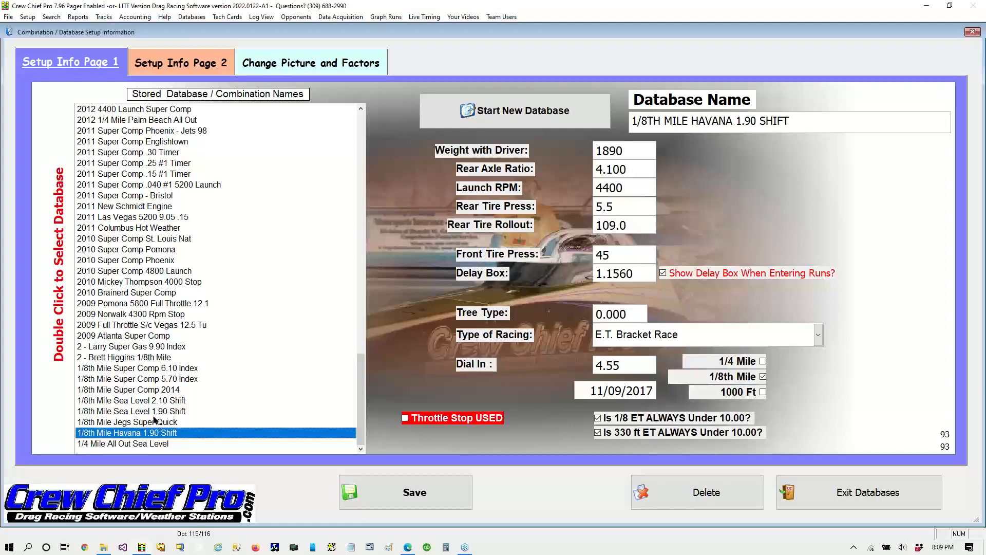
{"action": "left_click", "coordinate": [151, 410]}
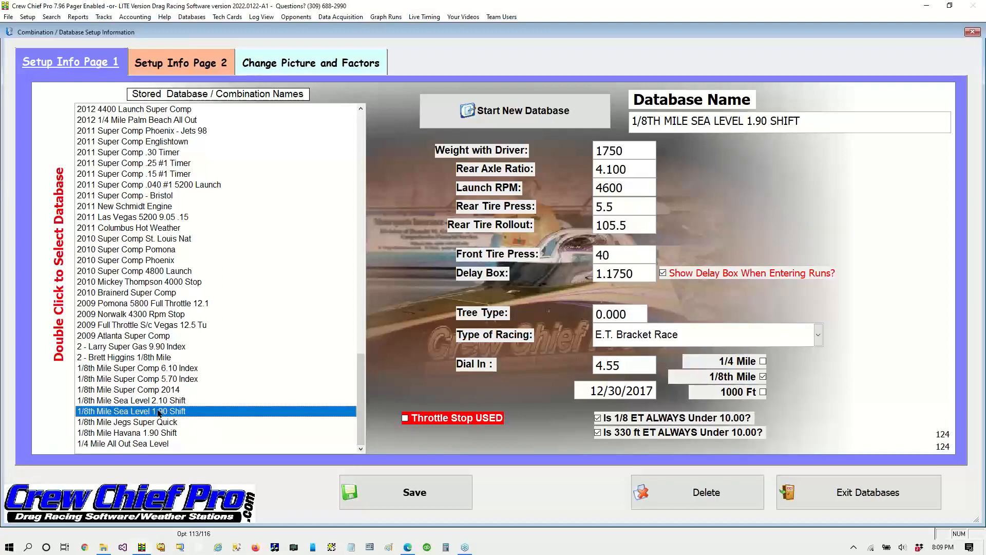
{"action": "left_click", "coordinate": [157, 401]}
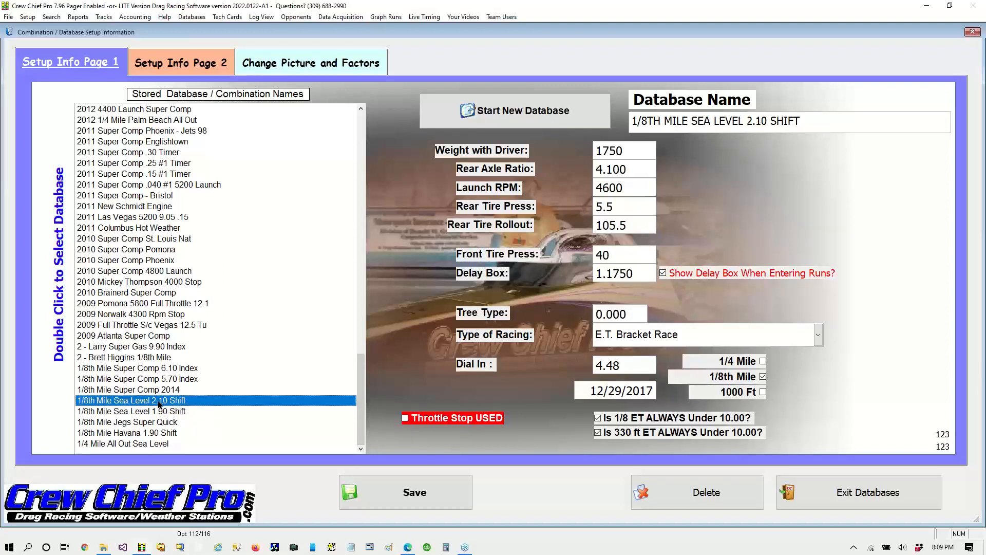
{"action": "left_click", "coordinate": [129, 445]}
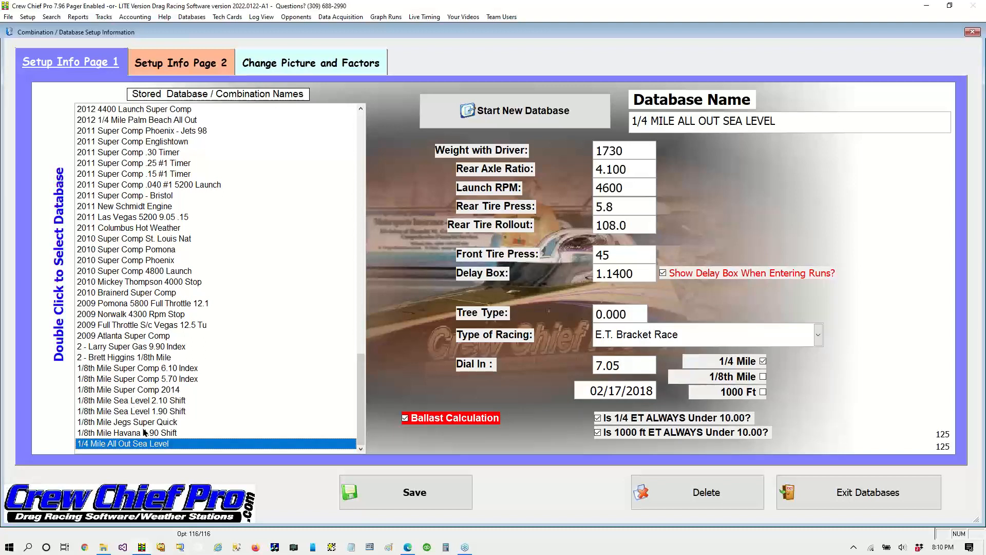
{"action": "left_click", "coordinate": [147, 413]}
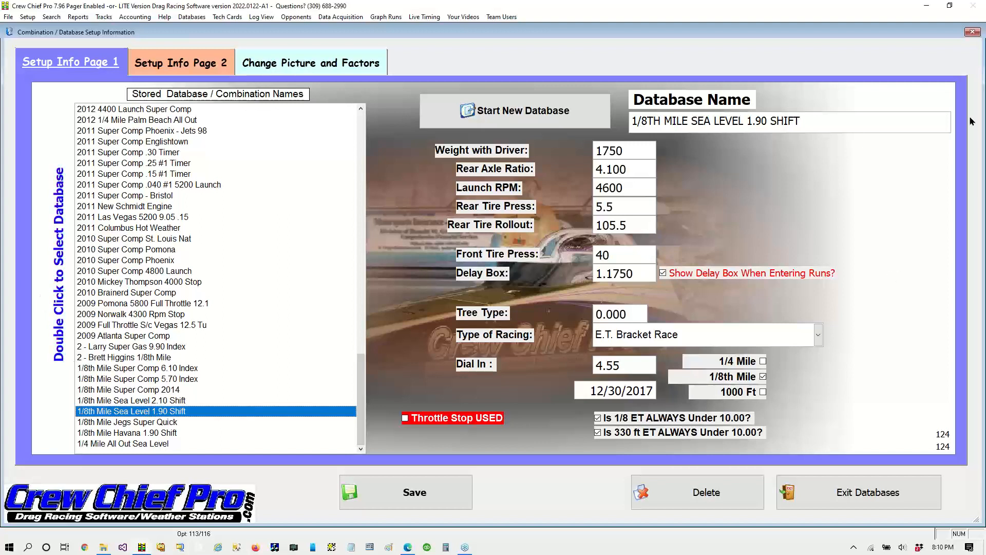
Step: Circle the selection instruction beside the database list, clear the marking, and select the 1/8th Mile Sea Level 1.90 Shift database
{"action": "left_click", "coordinate": [980, 154]}
{"action": "left_click", "coordinate": [914, 180]}
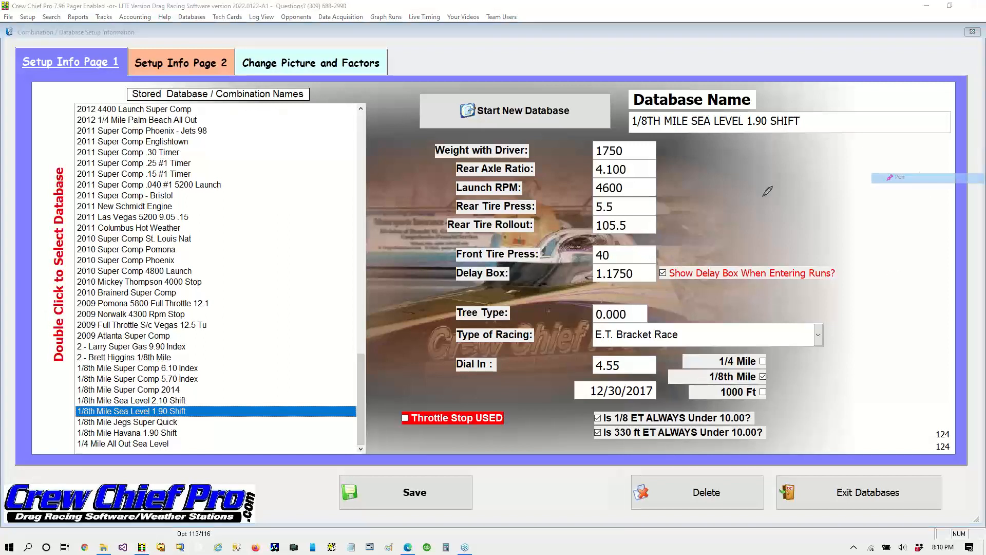
{"action": "mouse_move", "coordinate": [51, 157]}
{"action": "left_mouse_down"}
{"action": "mouse_move", "coordinate": [25, 345]}
{"action": "mouse_move", "coordinate": [68, 359]}
{"action": "left_mouse_up"}
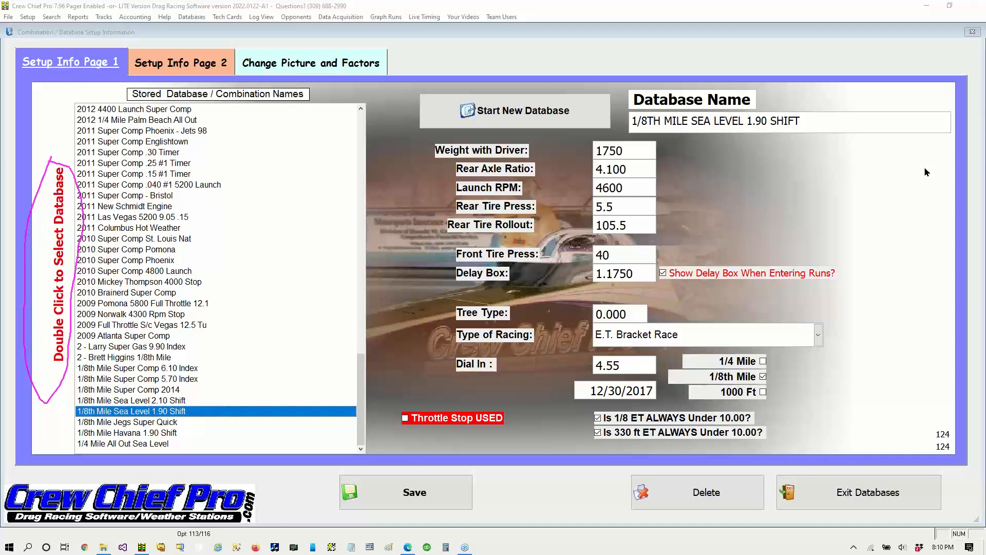
{"action": "left_click", "coordinate": [918, 224]}
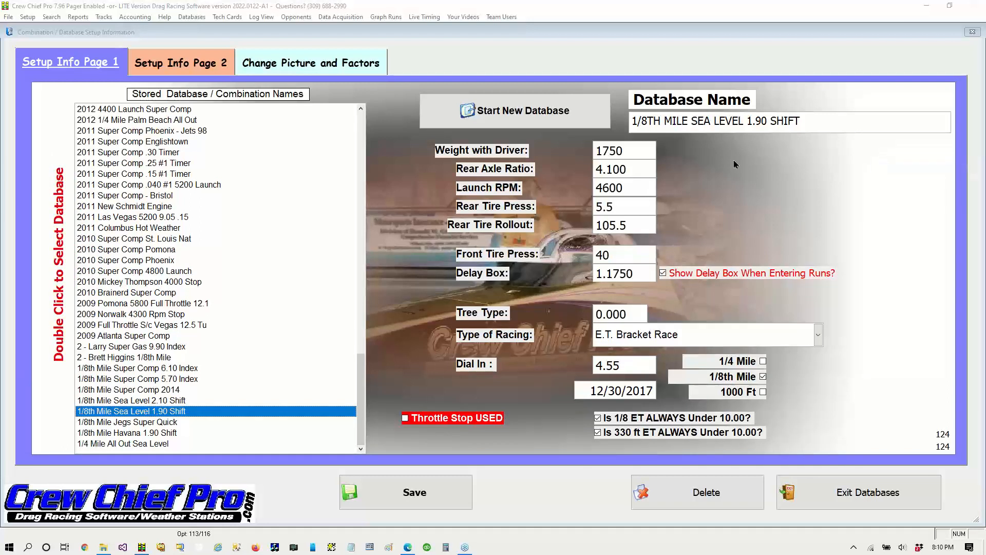
{"action": "double_click", "coordinate": [145, 411]}
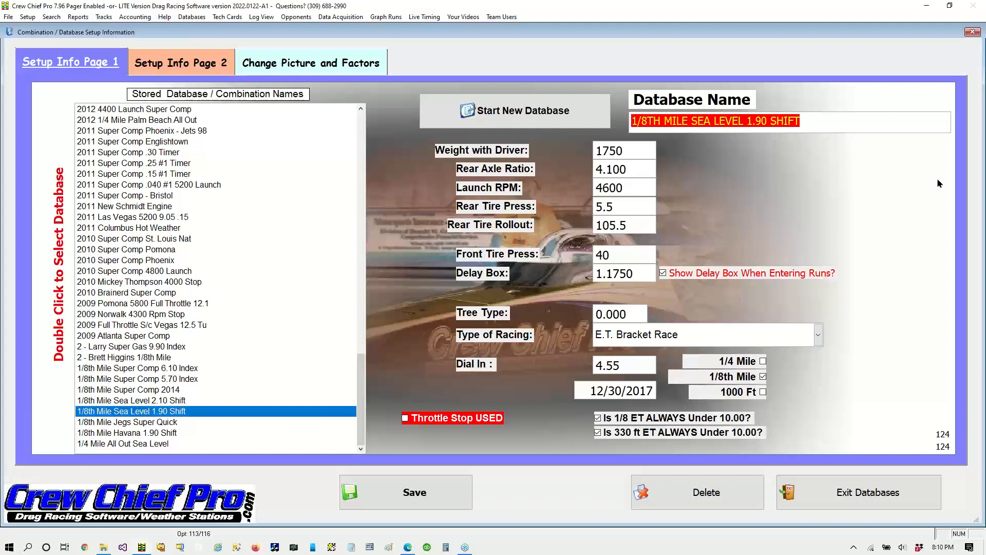
Step: Circle Start New Database with the pen and draw arrows to it and to the Database Name field
{"action": "left_click", "coordinate": [979, 149]}
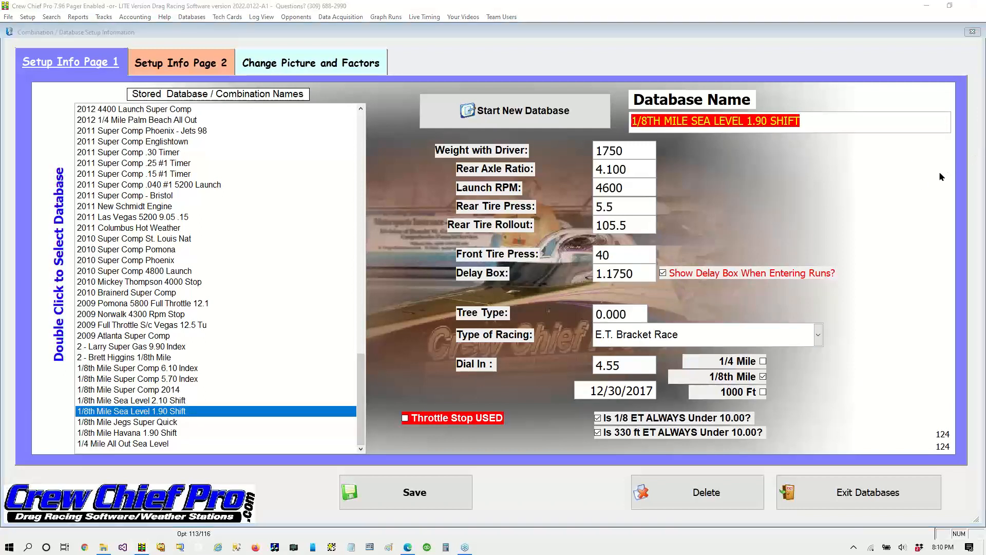
{"action": "left_click", "coordinate": [921, 181]}
{"action": "mouse_move", "coordinate": [475, 78]}
{"action": "left_mouse_down"}
{"action": "mouse_move", "coordinate": [413, 134]}
{"action": "mouse_move", "coordinate": [609, 125]}
{"action": "mouse_move", "coordinate": [586, 78]}
{"action": "mouse_move", "coordinate": [450, 85]}
{"action": "left_mouse_up"}
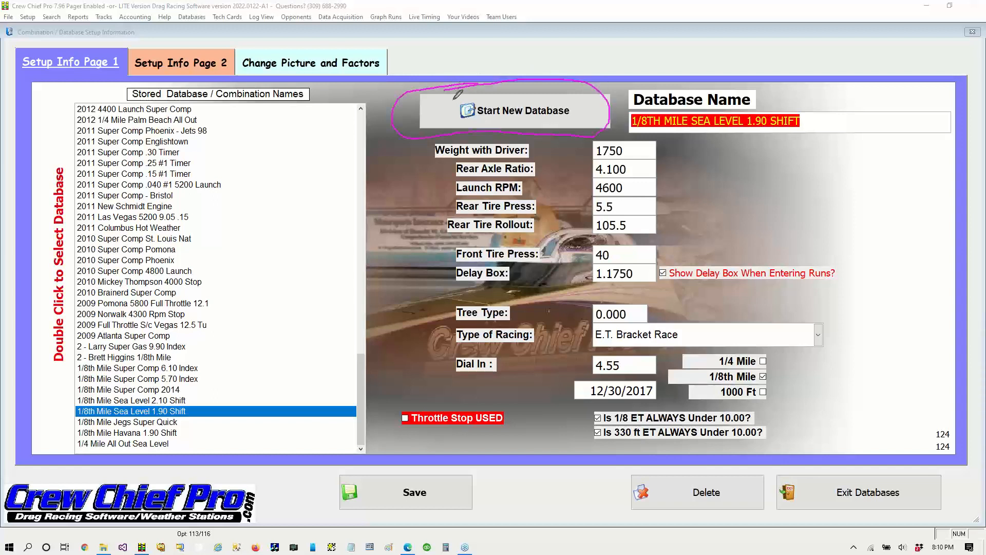
{"action": "mouse_move", "coordinate": [593, 48]}
{"action": "left_mouse_down"}
{"action": "mouse_move", "coordinate": [557, 95]}
{"action": "mouse_move", "coordinate": [575, 86]}
{"action": "mouse_move", "coordinate": [549, 81]}
{"action": "left_mouse_up"}
{"action": "mouse_move", "coordinate": [802, 43]}
{"action": "left_mouse_down"}
{"action": "mouse_move", "coordinate": [772, 111]}
{"action": "mouse_move", "coordinate": [810, 90]}
{"action": "left_mouse_up"}
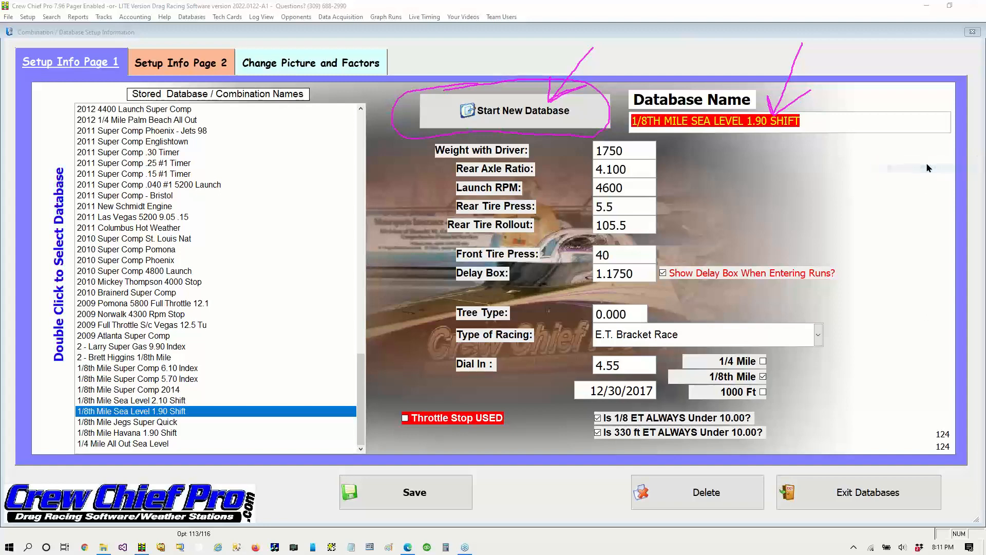
Step: Start a new database based on the selected one and name it 2022 1/8TH MILE MIDWEST
{"action": "left_click", "coordinate": [479, 110]}
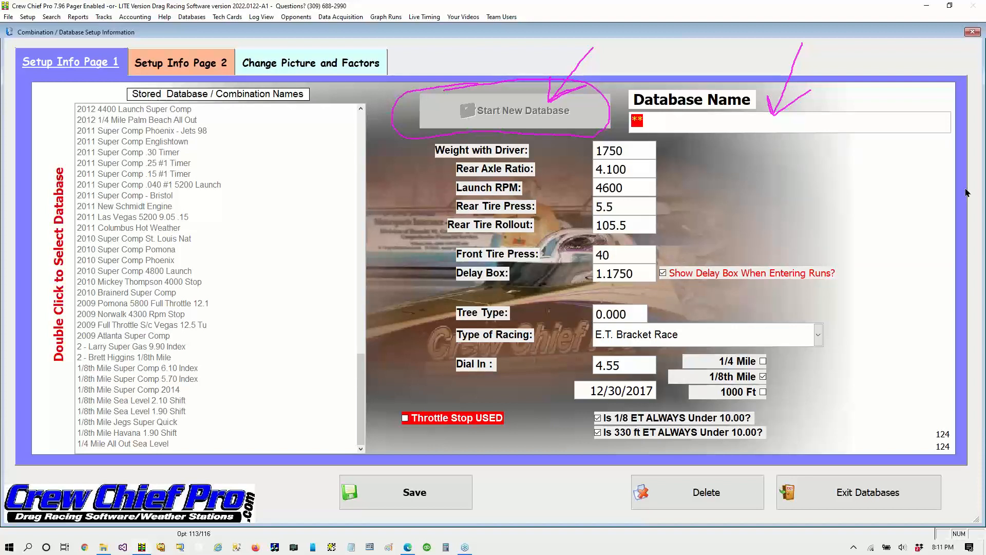
{"action": "type", "text": "2022"}
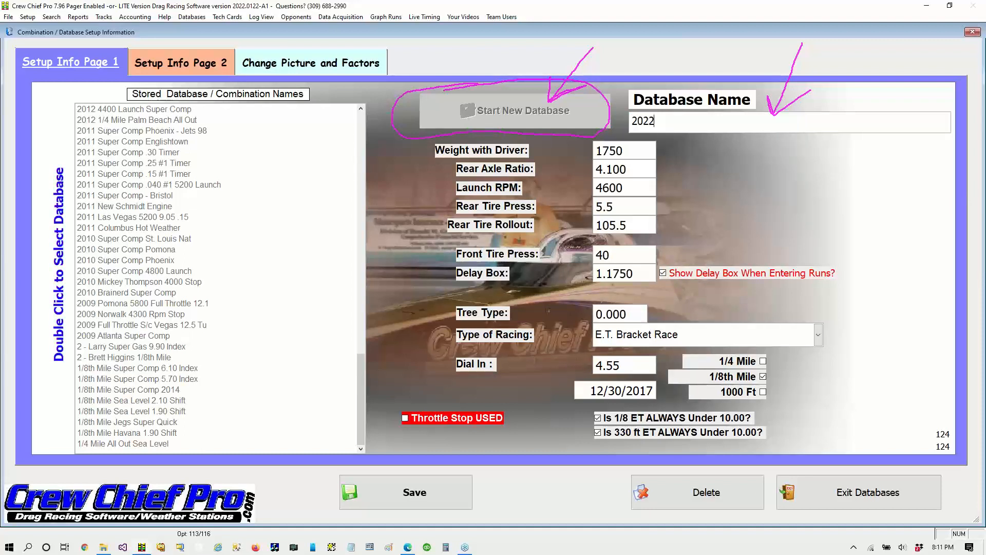
{"action": "type", "text": " 1/8"}
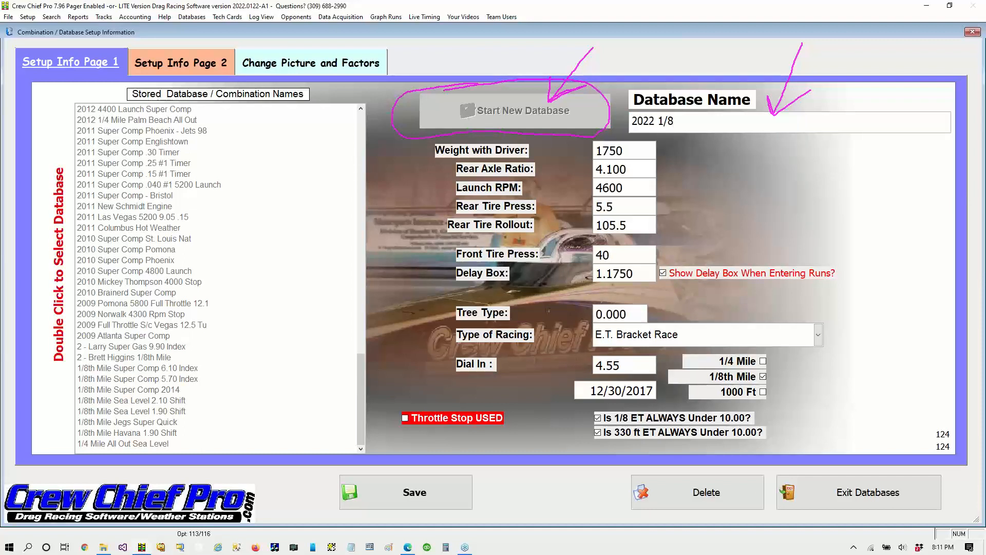
{"action": "type", "text": "TH MILE"}
{"action": "type", "text": "MIDWEST"}
{"action": "key", "text": "Return"}
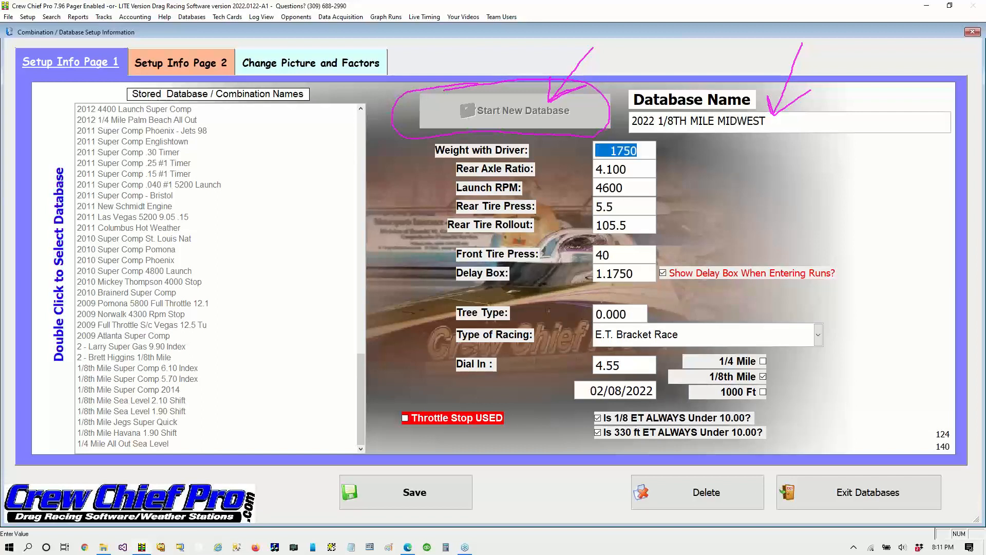
Step: Circle Save with the pen and save the new database
{"action": "left_click", "coordinate": [980, 152]}
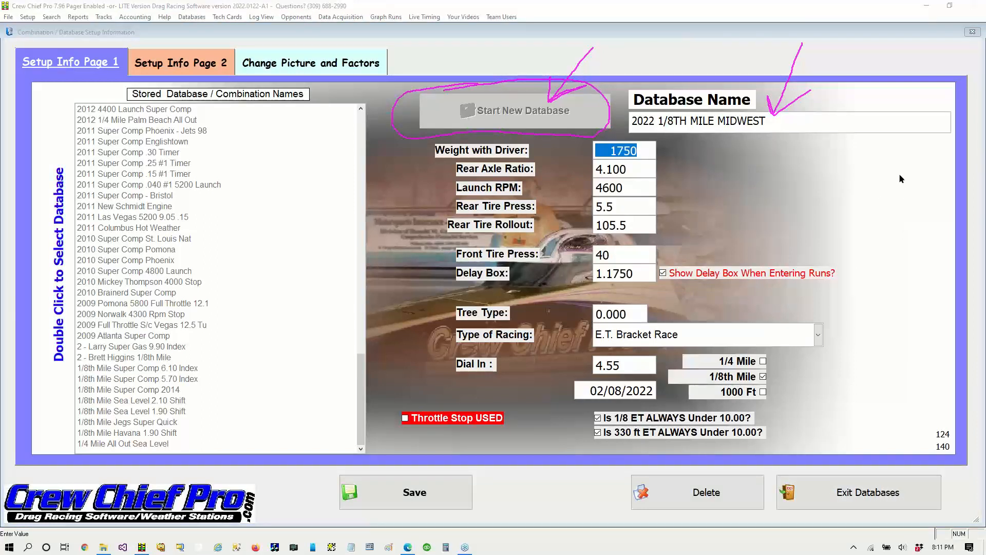
{"action": "mouse_move", "coordinate": [378, 437]}
{"action": "left_mouse_down"}
{"action": "mouse_move", "coordinate": [333, 465]}
{"action": "mouse_move", "coordinate": [524, 552]}
{"action": "mouse_move", "coordinate": [453, 452]}
{"action": "mouse_move", "coordinate": [364, 444]}
{"action": "left_mouse_up"}
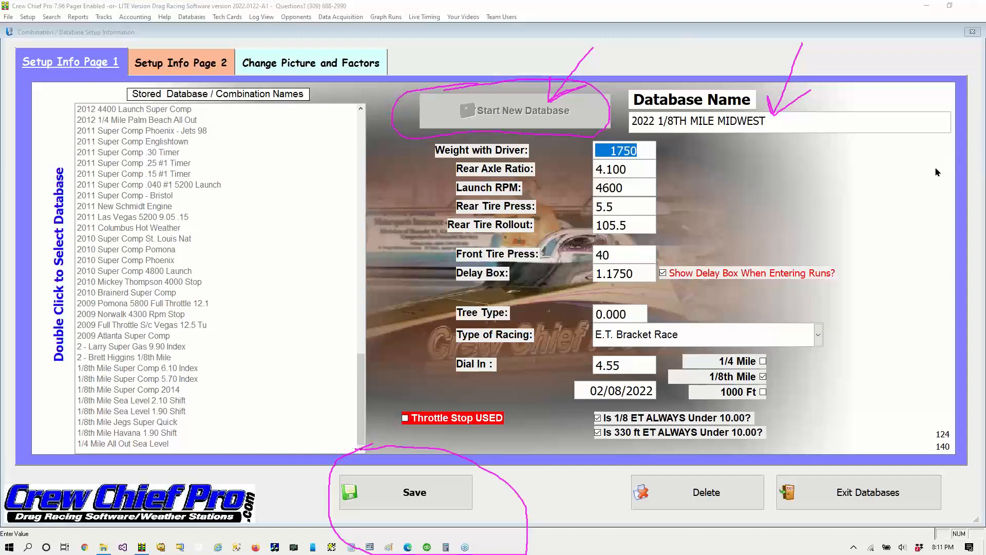
{"action": "left_click", "coordinate": [418, 509]}
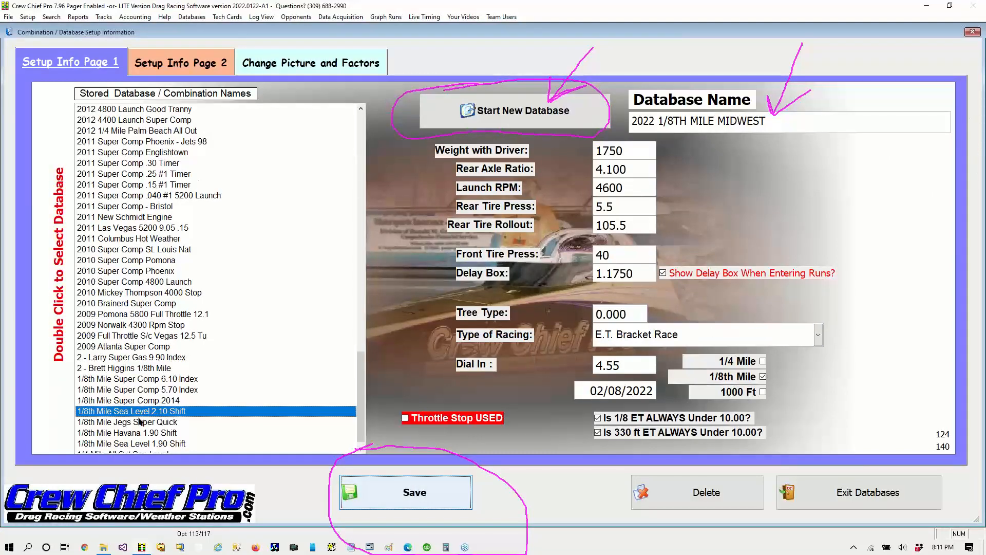
Step: Load the 1/8th Mile Havana 1.90 Shift and 2022 Super Comp .125 #1 Timer databases, finishing on 2022 1/8th Mile Midwest
{"action": "double_click", "coordinate": [148, 434]}
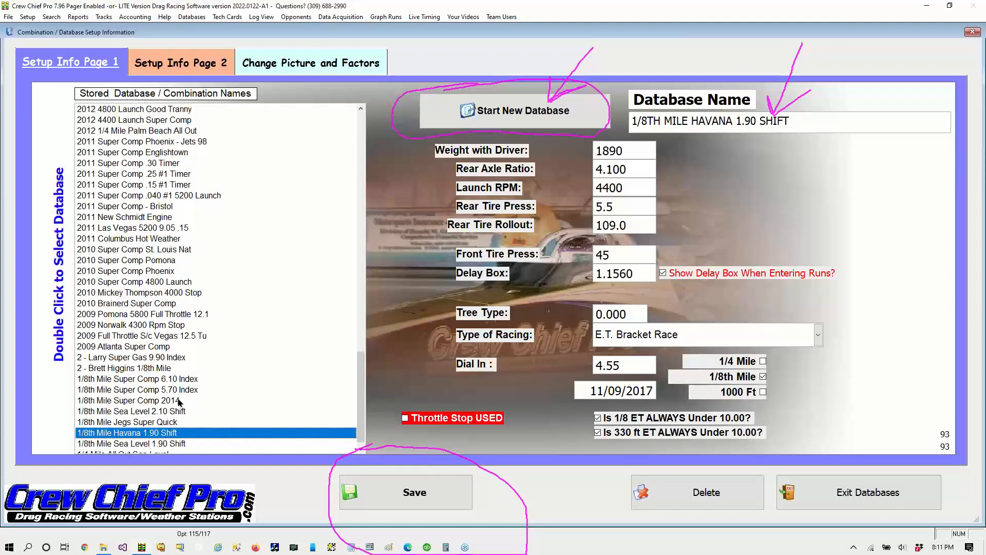
{"action": "scroll", "coordinate": [179, 403], "scroll_direction": "up", "scroll_amount": 2}
{"action": "scroll", "coordinate": [180, 402], "scroll_direction": "up", "scroll_amount": 15}
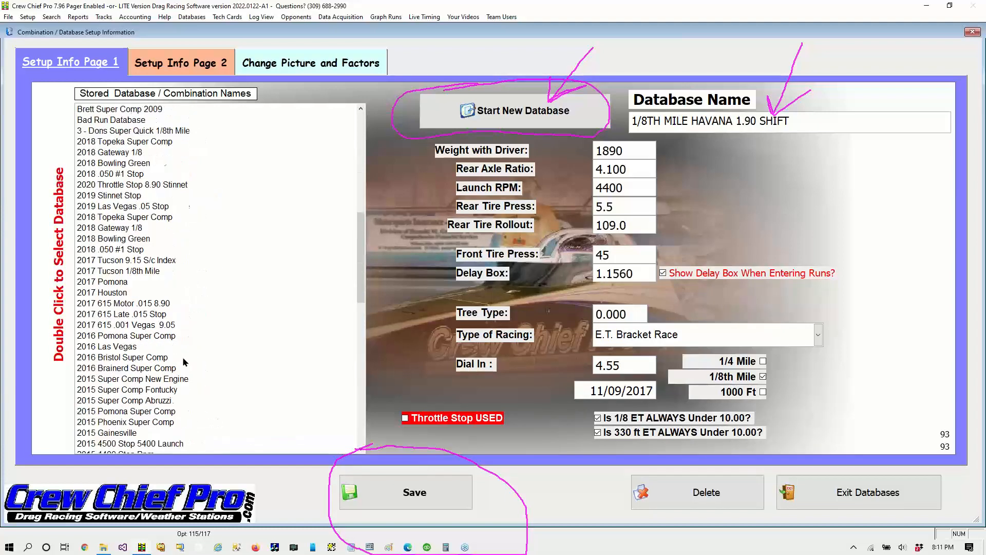
{"action": "double_click", "coordinate": [104, 218]}
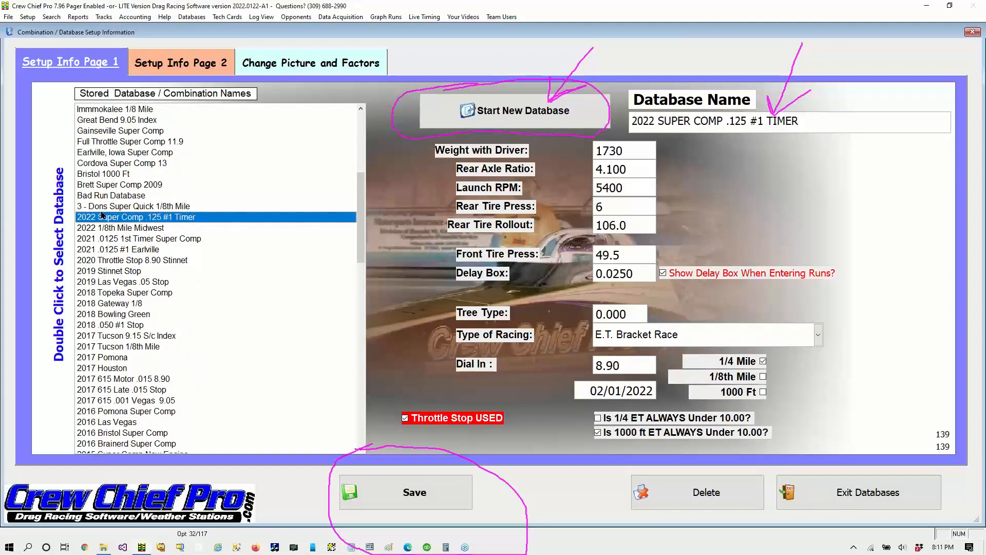
{"action": "double_click", "coordinate": [118, 230]}
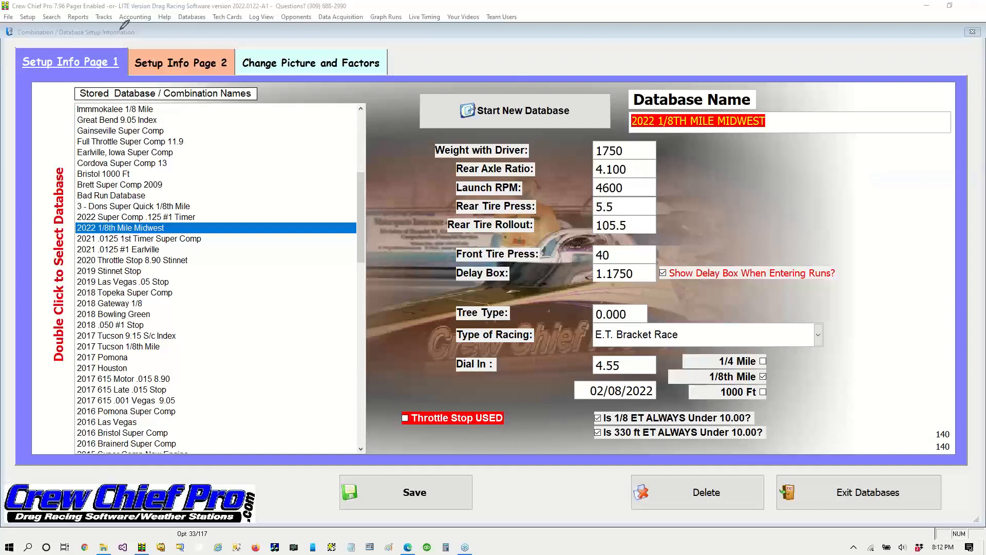
Step: Circle Setup Info Page 2 with the pen, draw an arrow to it, and circle Throttle Stop USED
{"action": "mouse_move", "coordinate": [121, 30]}
{"action": "left_mouse_down"}
{"action": "mouse_move", "coordinate": [117, 64]}
{"action": "mouse_move", "coordinate": [175, 95]}
{"action": "mouse_move", "coordinate": [267, 54]}
{"action": "mouse_move", "coordinate": [140, 32]}
{"action": "mouse_move", "coordinate": [110, 48]}
{"action": "left_mouse_up"}
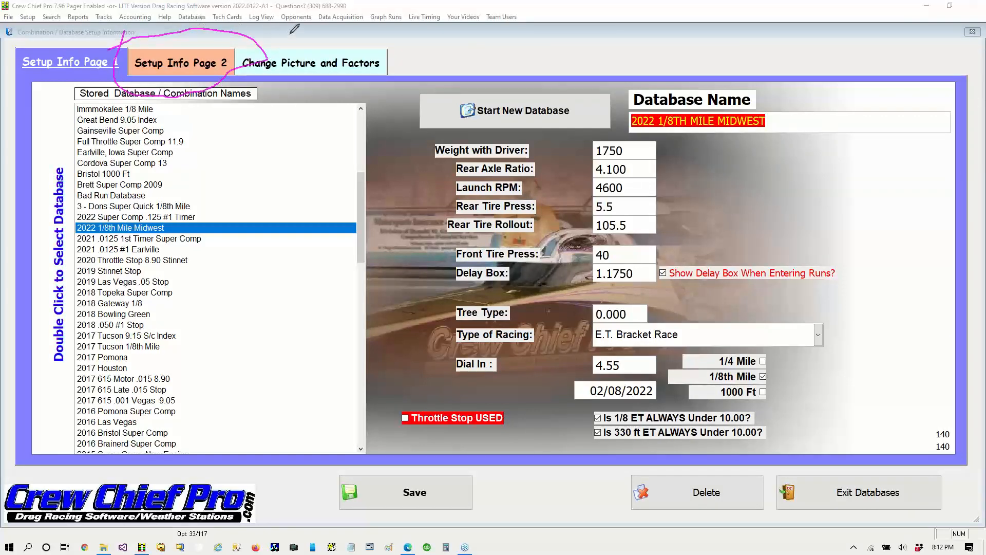
{"action": "mouse_move", "coordinate": [294, 29]}
{"action": "left_mouse_down"}
{"action": "mouse_move", "coordinate": [218, 46]}
{"action": "mouse_move", "coordinate": [197, 71]}
{"action": "mouse_move", "coordinate": [235, 52]}
{"action": "left_mouse_up"}
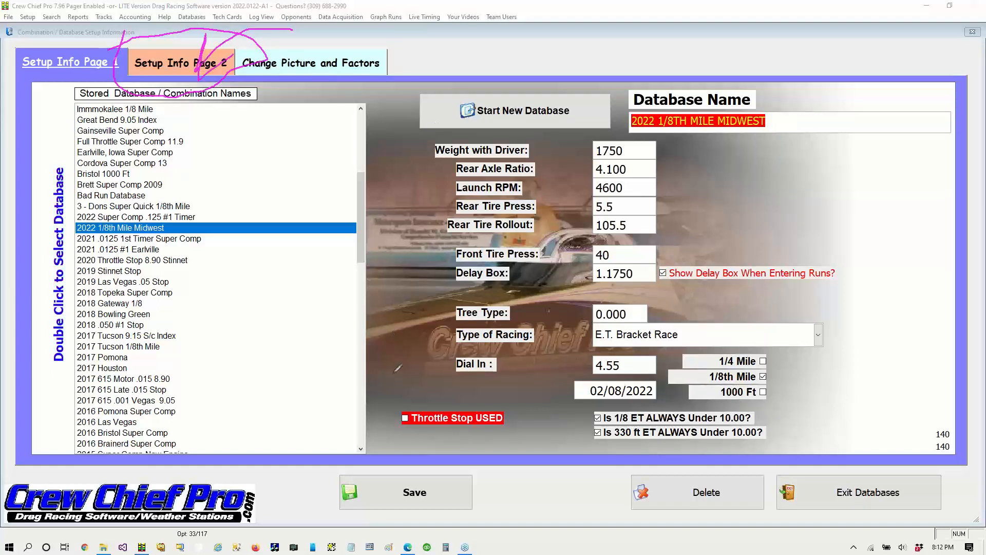
{"action": "mouse_move", "coordinate": [390, 385]}
{"action": "left_mouse_down"}
{"action": "mouse_move", "coordinate": [411, 430]}
{"action": "mouse_move", "coordinate": [475, 455]}
{"action": "mouse_move", "coordinate": [521, 411]}
{"action": "mouse_move", "coordinate": [426, 389]}
{"action": "mouse_move", "coordinate": [381, 392]}
{"action": "left_mouse_up"}
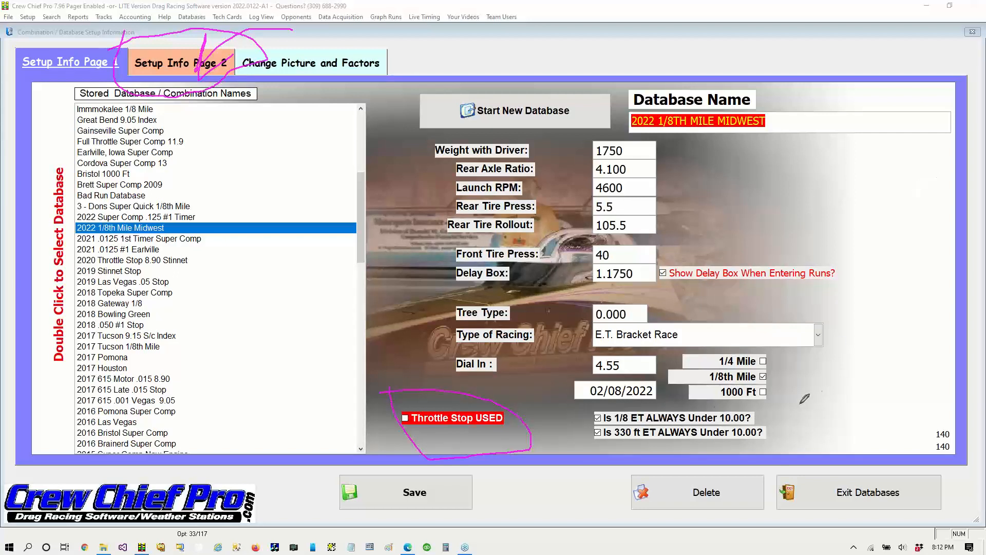
Step: Circle the database date and the track length options with the pen, and draw an arrow to the Dial In value
{"action": "mouse_move", "coordinate": [554, 374]}
{"action": "left_mouse_down"}
{"action": "mouse_move", "coordinate": [564, 411]}
{"action": "mouse_move", "coordinate": [650, 411]}
{"action": "mouse_move", "coordinate": [663, 395]}
{"action": "mouse_move", "coordinate": [648, 368]}
{"action": "mouse_move", "coordinate": [582, 368]}
{"action": "left_mouse_up"}
{"action": "mouse_move", "coordinate": [800, 366]}
{"action": "left_mouse_down"}
{"action": "mouse_move", "coordinate": [771, 334]}
{"action": "mouse_move", "coordinate": [670, 362]}
{"action": "mouse_move", "coordinate": [694, 412]}
{"action": "left_mouse_up"}
{"action": "mouse_move", "coordinate": [736, 421]}
{"action": "left_mouse_down"}
{"action": "mouse_move", "coordinate": [784, 392]}
{"action": "mouse_move", "coordinate": [782, 366]}
{"action": "left_mouse_up"}
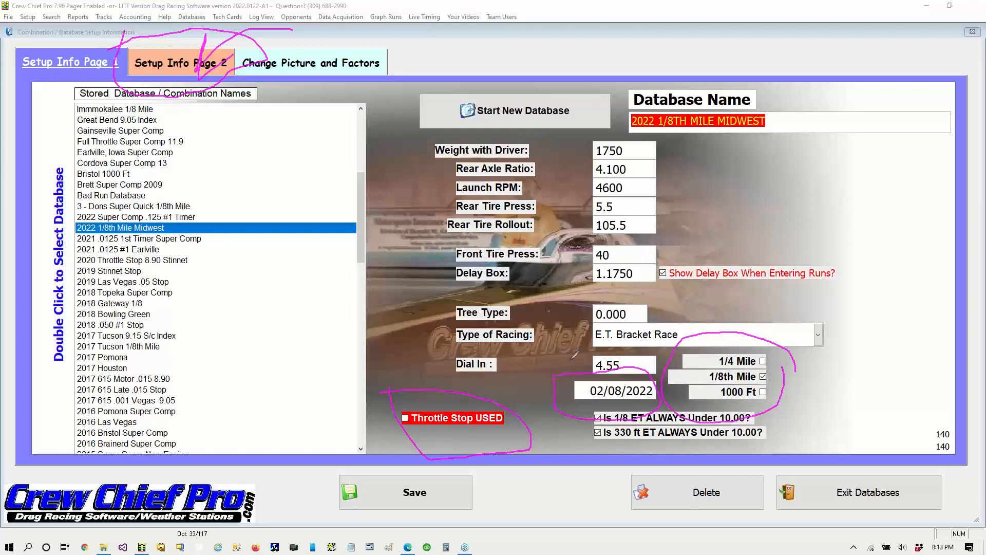
{"action": "left_click_drag", "start_coordinate": [557, 341], "coordinate": [592, 367]}
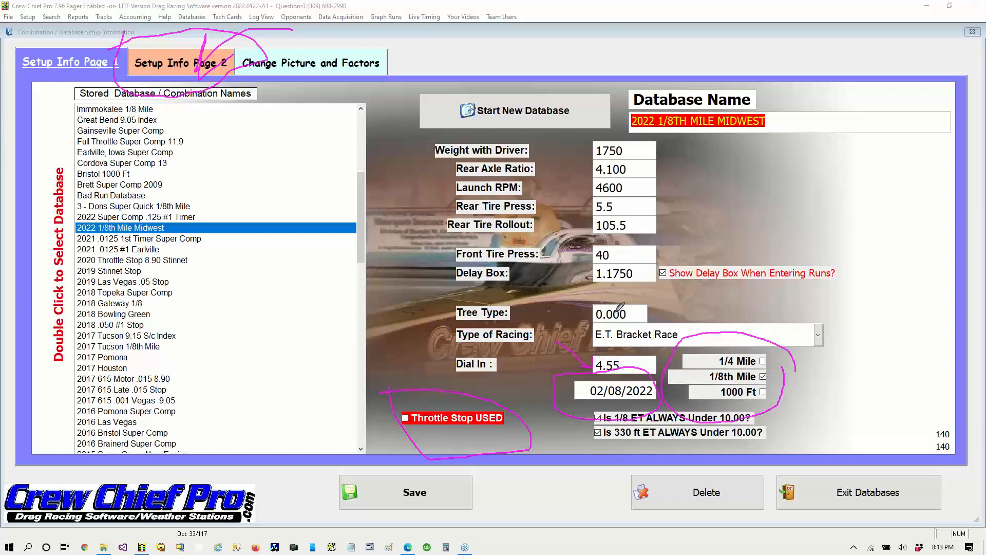
Step: Mark the Delay Box value, circle the Show Delay Box When Entering Runs option, and clear the pen markings
{"action": "left_click_drag", "start_coordinate": [568, 277], "coordinate": [591, 276]}
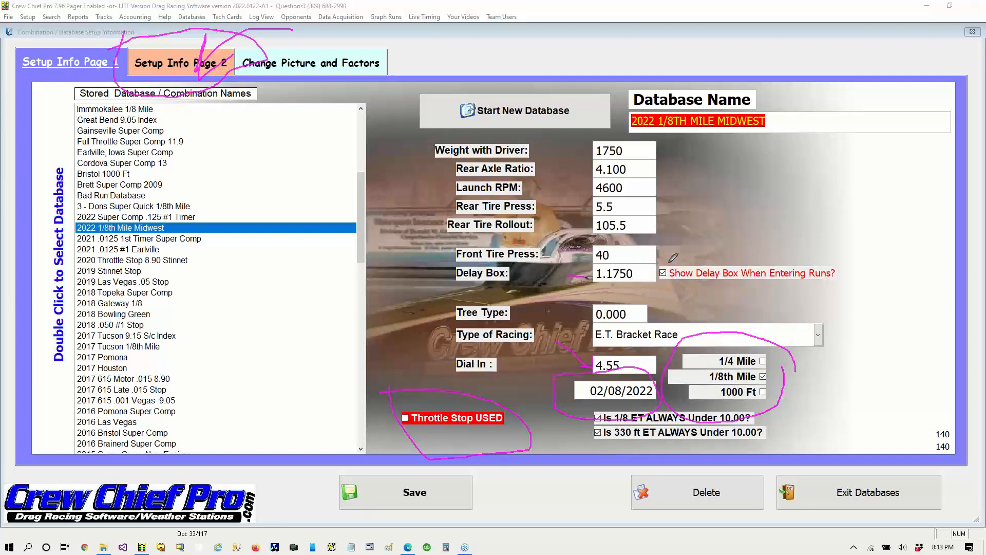
{"action": "mouse_move", "coordinate": [670, 255]}
{"action": "left_mouse_down"}
{"action": "mouse_move", "coordinate": [666, 285]}
{"action": "mouse_move", "coordinate": [709, 293]}
{"action": "mouse_move", "coordinate": [863, 272]}
{"action": "mouse_move", "coordinate": [732, 248]}
{"action": "mouse_move", "coordinate": [653, 247]}
{"action": "left_mouse_up"}
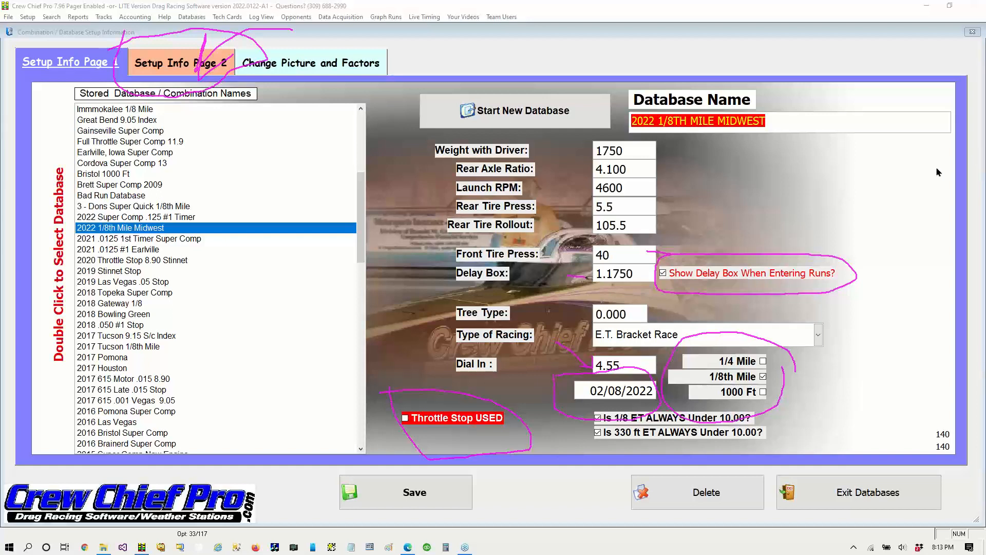
{"action": "left_click", "coordinate": [905, 221]}
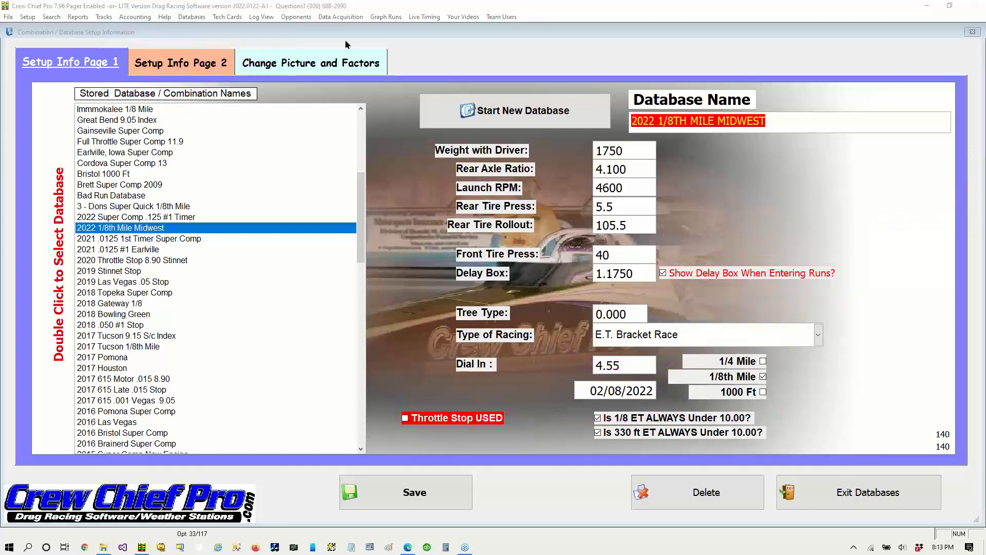
Step: Open Setup Info Page 2 and circle the Gas or Alcohol setting with the pen
{"action": "left_click", "coordinate": [176, 64]}
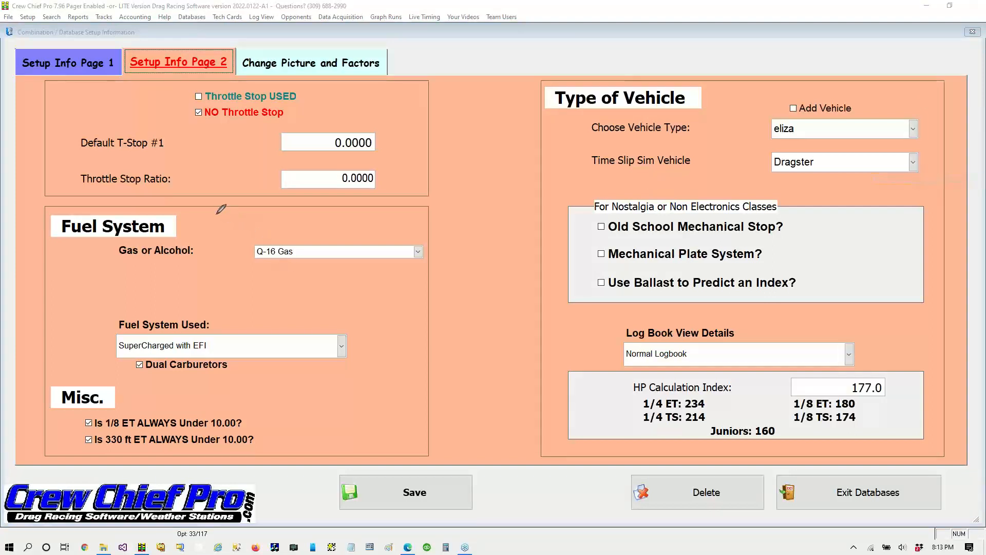
{"action": "mouse_move", "coordinate": [215, 214]}
{"action": "left_mouse_down"}
{"action": "mouse_move", "coordinate": [77, 200]}
{"action": "mouse_move", "coordinate": [117, 254]}
{"action": "mouse_move", "coordinate": [331, 264]}
{"action": "mouse_move", "coordinate": [430, 241]}
{"action": "mouse_move", "coordinate": [194, 203]}
{"action": "left_mouse_up"}
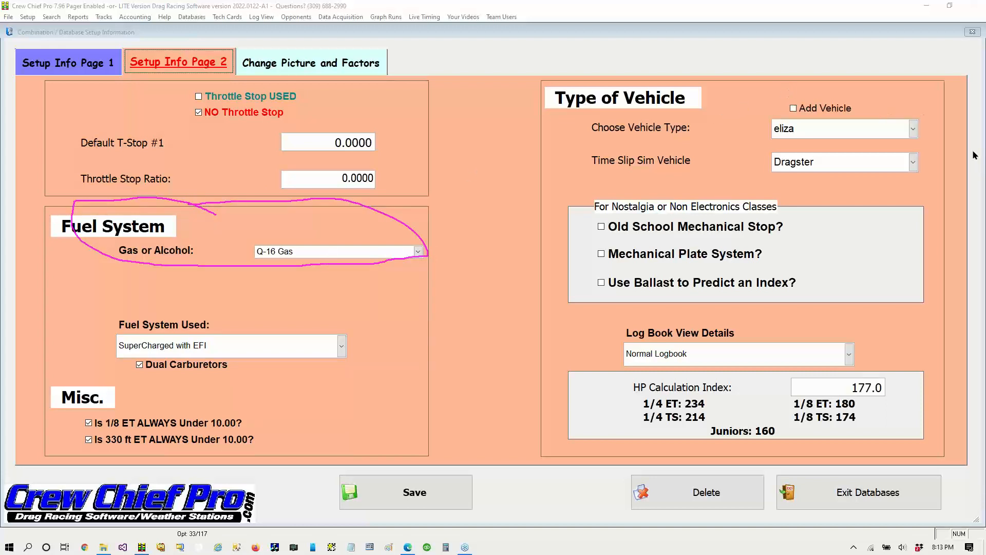
Step: Set the vehicle type to Dragster NO Wing
{"action": "left_click", "coordinate": [903, 135]}
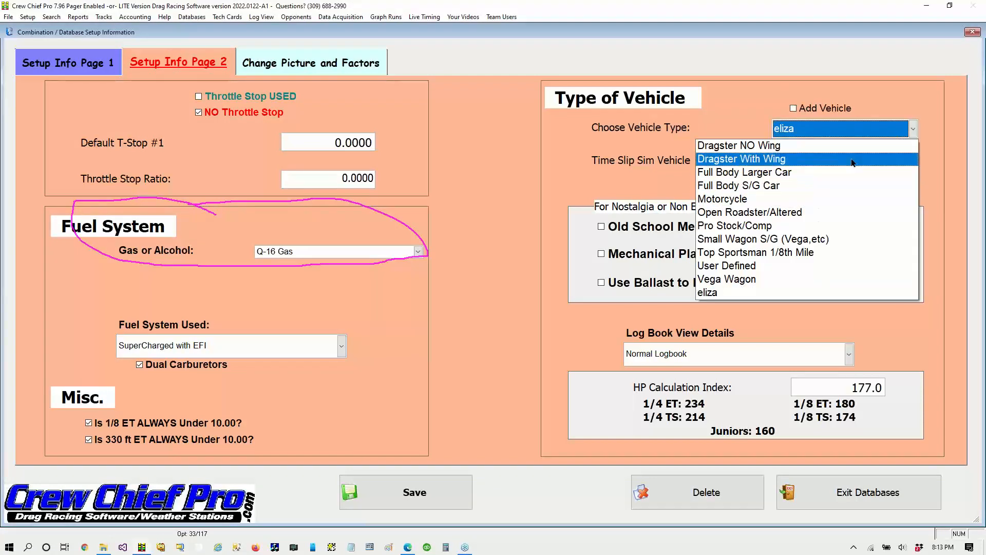
{"action": "left_click", "coordinate": [772, 146]}
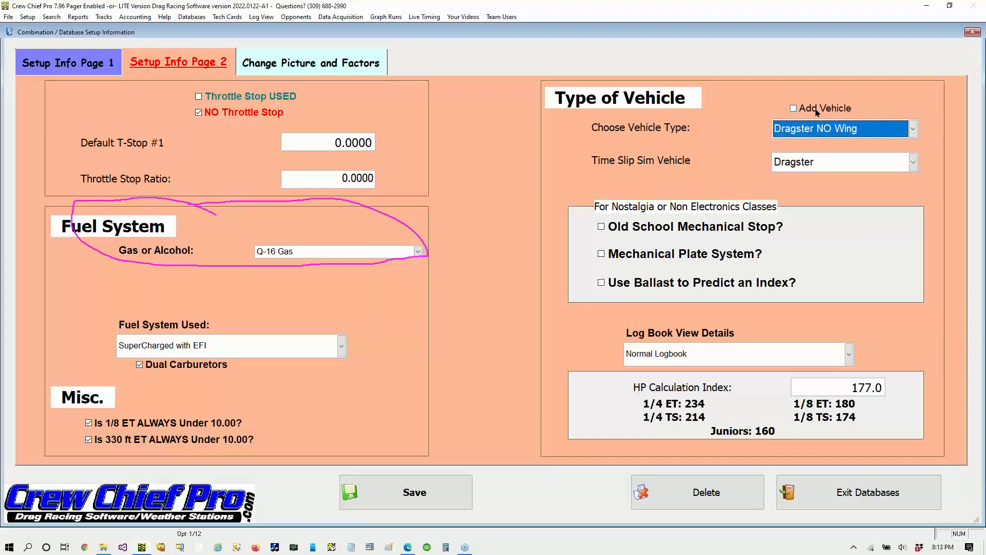
Step: Circle Add Vehicle with the pen and add a new vehicle named 1/8th mile Dragster
{"action": "left_click", "coordinate": [976, 146]}
{"action": "left_click", "coordinate": [908, 174]}
{"action": "mouse_move", "coordinate": [831, 101]}
{"action": "left_mouse_down"}
{"action": "mouse_move", "coordinate": [796, 92]}
{"action": "mouse_move", "coordinate": [771, 101]}
{"action": "mouse_move", "coordinate": [848, 117]}
{"action": "mouse_move", "coordinate": [860, 102]}
{"action": "mouse_move", "coordinate": [831, 98]}
{"action": "left_mouse_up"}
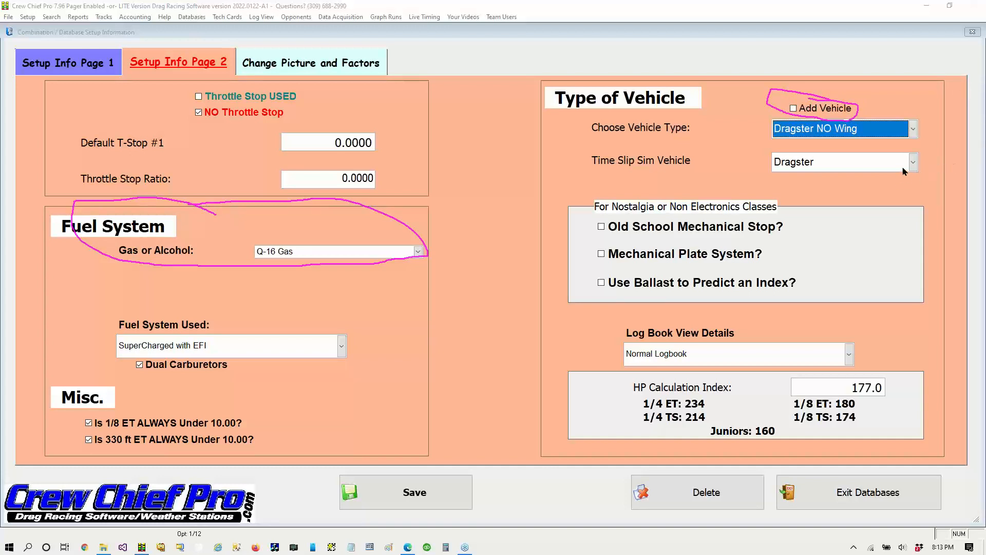
{"action": "left_click", "coordinate": [793, 111]}
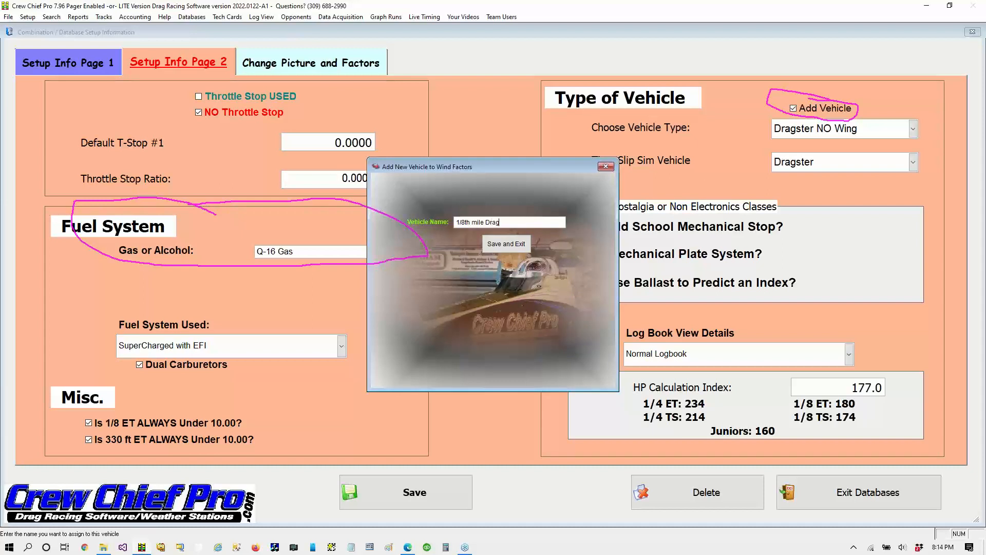
{"action": "type", "text": "1/8th mile Dragster"}
{"action": "key", "text": "Return"}
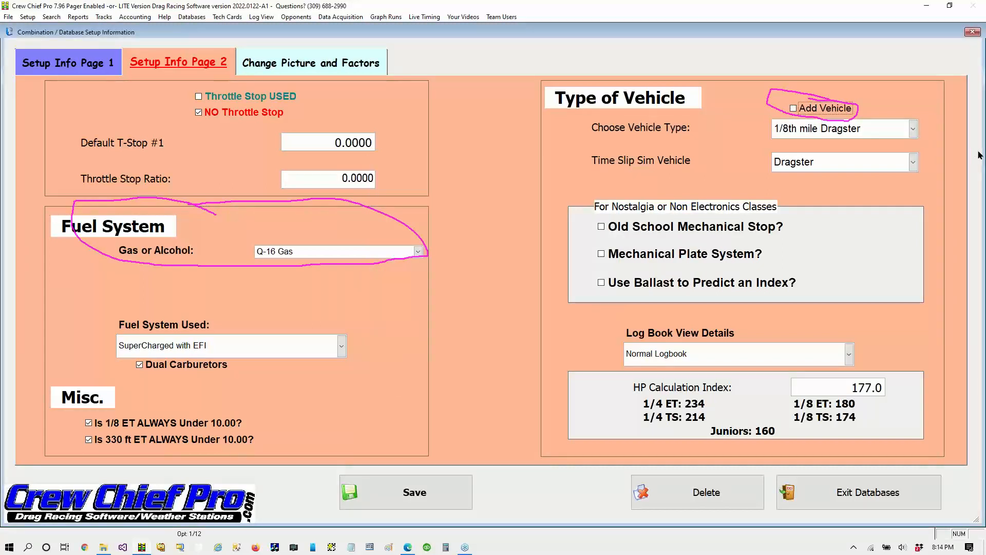
Step: Clear the old markings, then mark the nostalgia class options, Log Book View Details and HP Calculation Index with the pen
{"action": "left_click", "coordinate": [908, 226]}
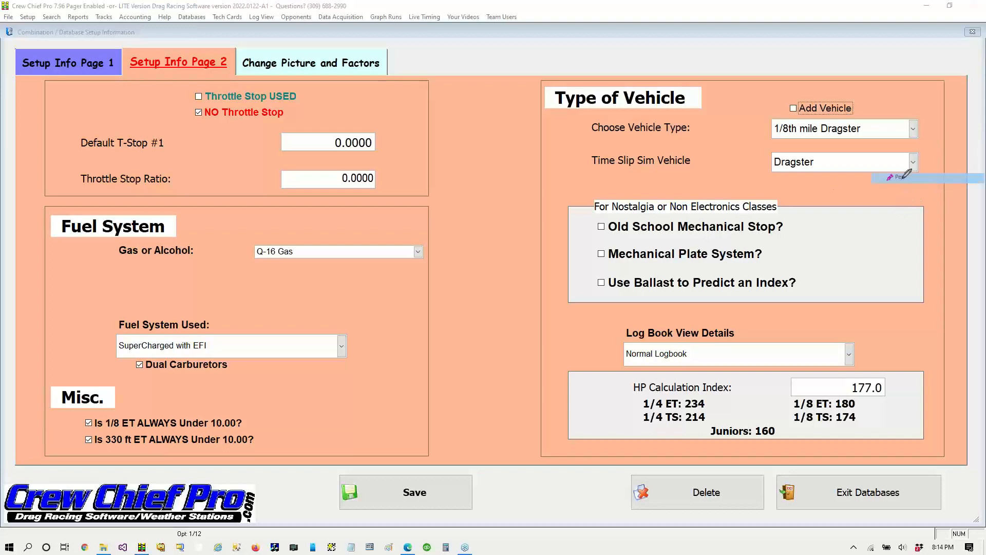
{"action": "mouse_move", "coordinate": [580, 171]}
{"action": "left_mouse_down"}
{"action": "mouse_move", "coordinate": [551, 263]}
{"action": "mouse_move", "coordinate": [617, 329]}
{"action": "mouse_move", "coordinate": [876, 307]}
{"action": "mouse_move", "coordinate": [794, 169]}
{"action": "mouse_move", "coordinate": [549, 193]}
{"action": "left_mouse_up"}
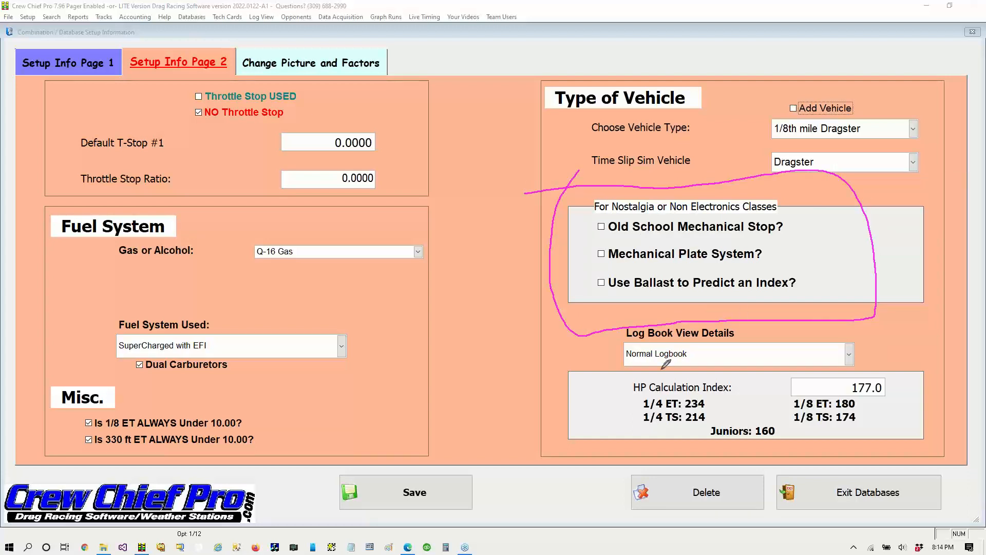
{"action": "left_click_drag", "start_coordinate": [549, 353], "coordinate": [611, 349]}
{"action": "mouse_move", "coordinate": [913, 372]}
{"action": "left_mouse_down"}
{"action": "mouse_move", "coordinate": [719, 365]}
{"action": "mouse_move", "coordinate": [600, 403]}
{"action": "mouse_move", "coordinate": [850, 465]}
{"action": "mouse_move", "coordinate": [920, 378]}
{"action": "mouse_move", "coordinate": [914, 360]}
{"action": "mouse_move", "coordinate": [878, 366]}
{"action": "mouse_move", "coordinate": [869, 374]}
{"action": "mouse_move", "coordinate": [880, 377]}
{"action": "left_mouse_up"}
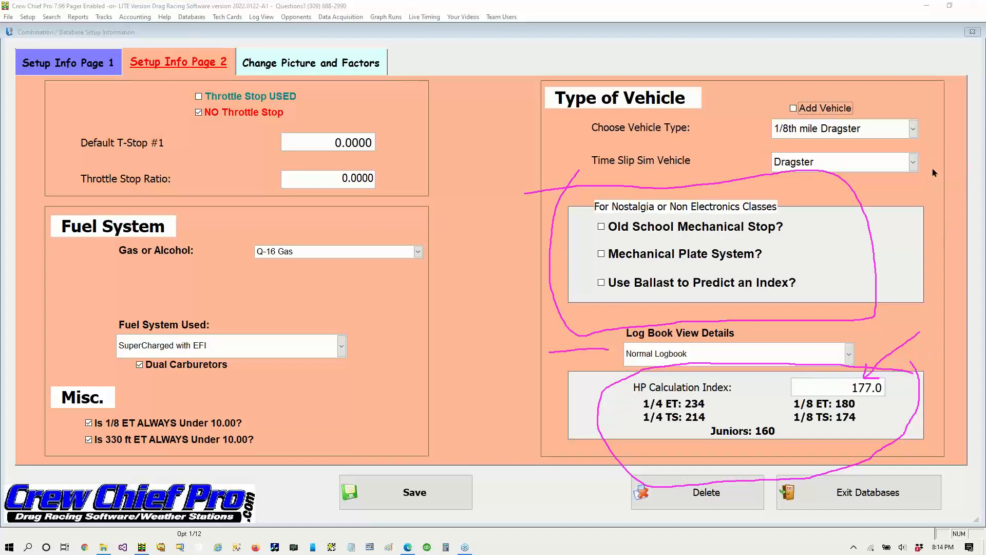
Step: Set the HP Calculation Index to 180 and clear the pen markings
{"action": "left_click", "coordinate": [852, 387]}
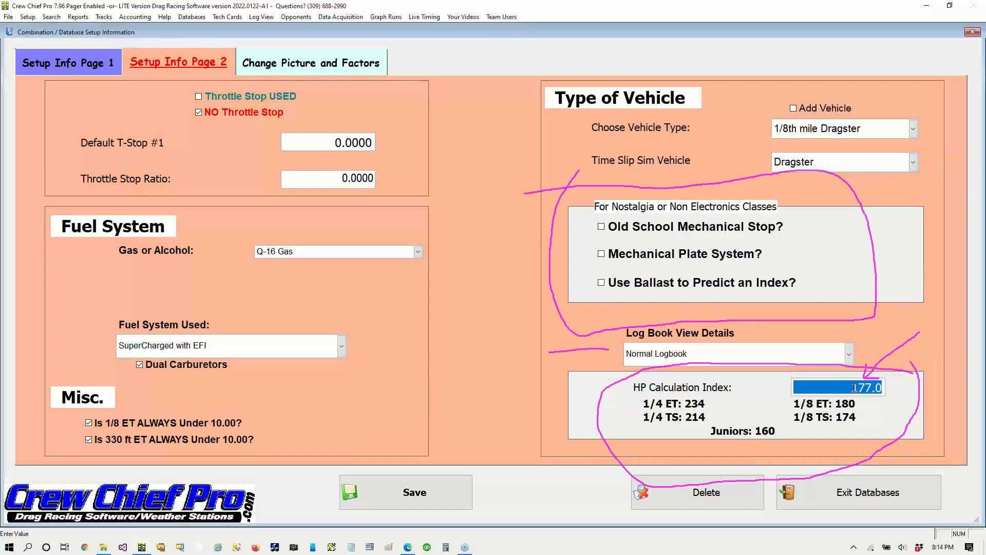
{"action": "type", "text": "180."}
{"action": "key", "text": "Tab"}
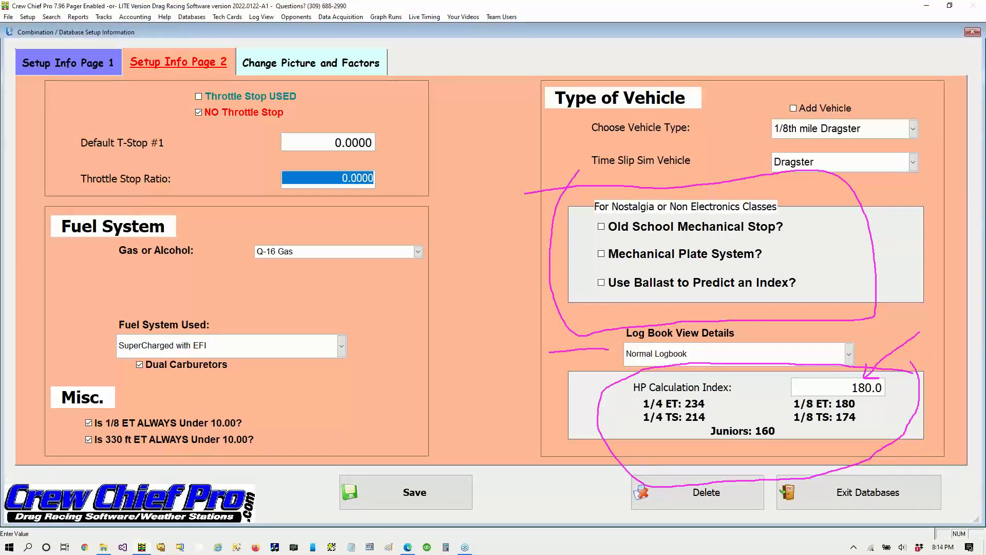
{"action": "left_click", "coordinate": [979, 156]}
{"action": "left_click", "coordinate": [919, 225]}
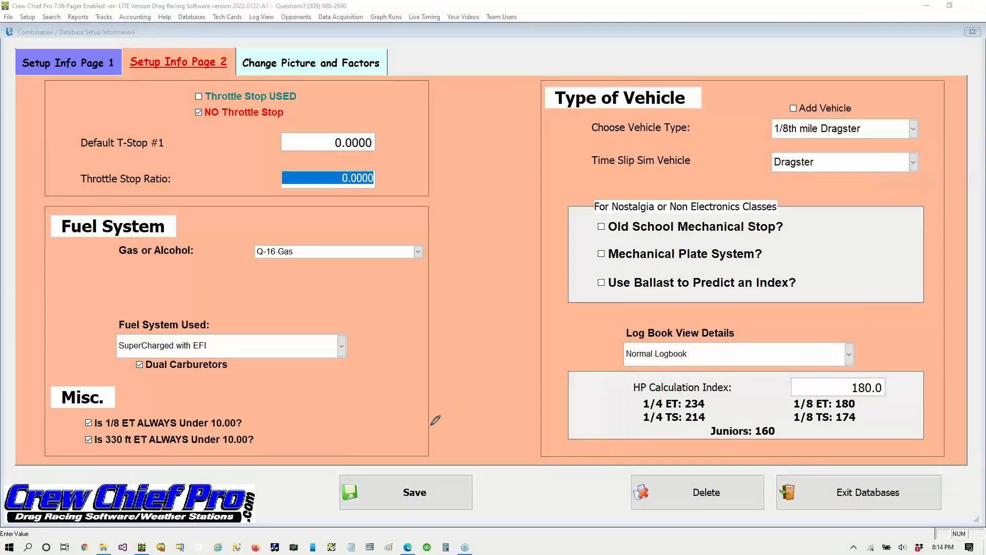
Step: Circle Save with the pen, save the 2022 1/8th Mile Midwest database, and clear the marking
{"action": "mouse_move", "coordinate": [430, 427]}
{"action": "left_mouse_down"}
{"action": "mouse_move", "coordinate": [343, 499]}
{"action": "mouse_move", "coordinate": [531, 528]}
{"action": "mouse_move", "coordinate": [419, 431]}
{"action": "left_mouse_up"}
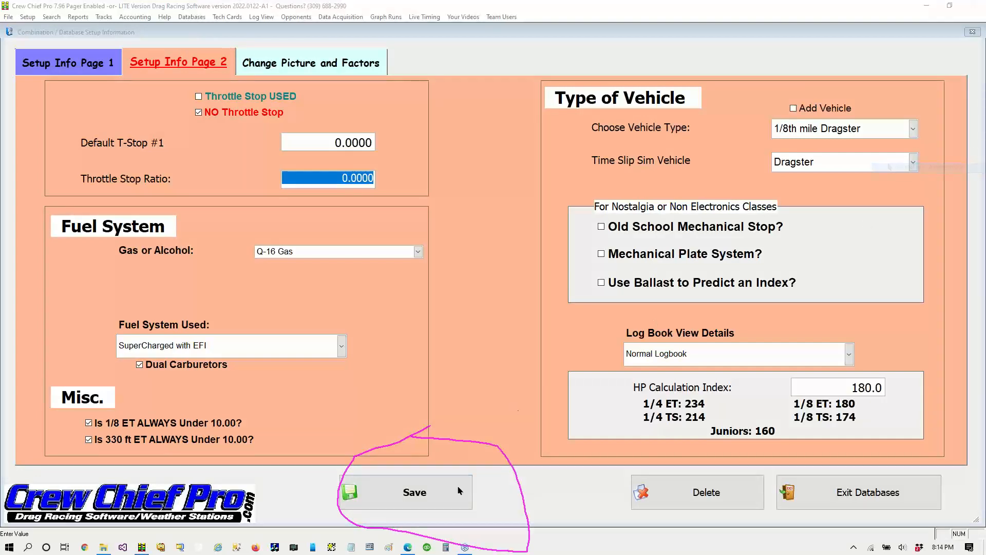
{"action": "left_click", "coordinate": [442, 491]}
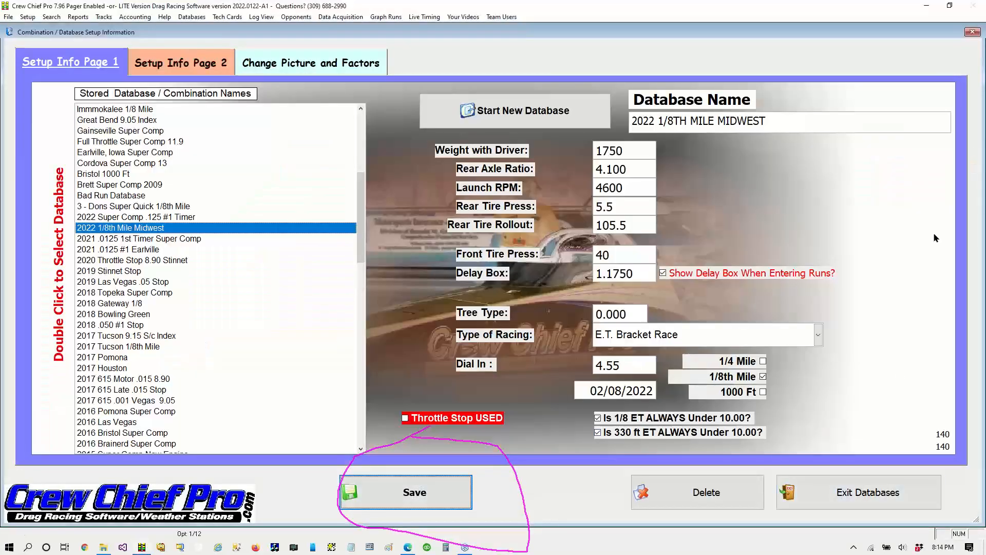
{"action": "left_click", "coordinate": [979, 154]}
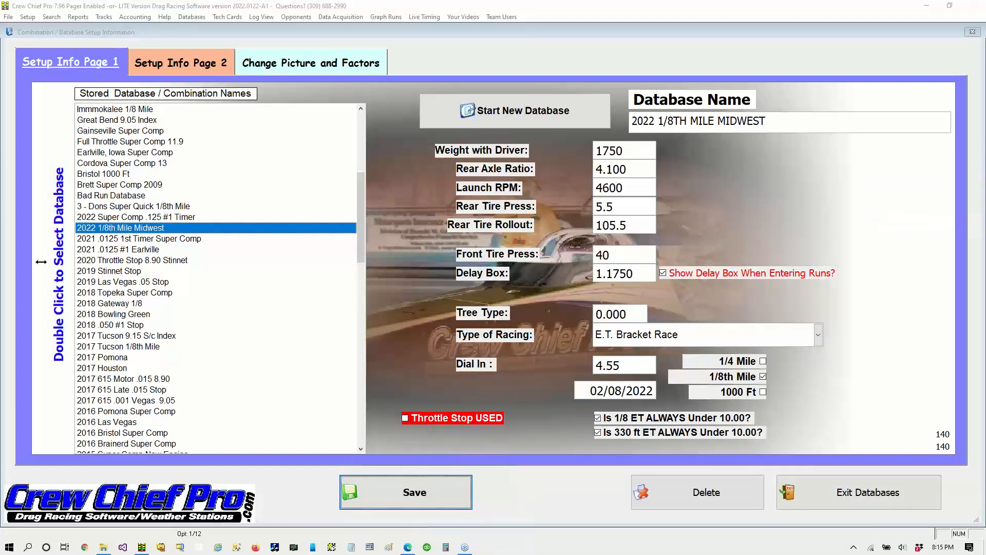
Step: Select the 2017 Tucson 9.15 S/C Index database, set its weight with driver to 1850, and save it
{"action": "double_click", "coordinate": [126, 336]}
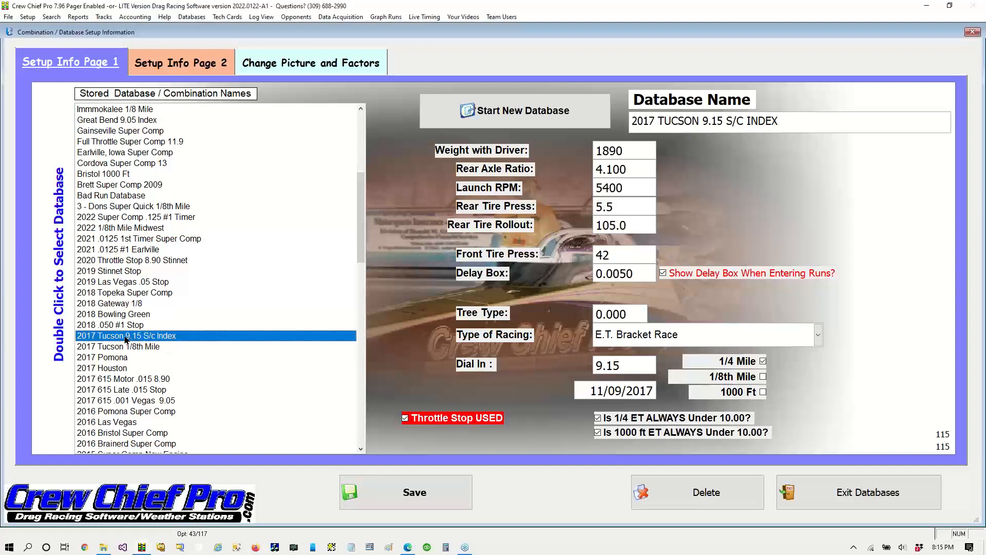
{"action": "key", "text": "Tab"}
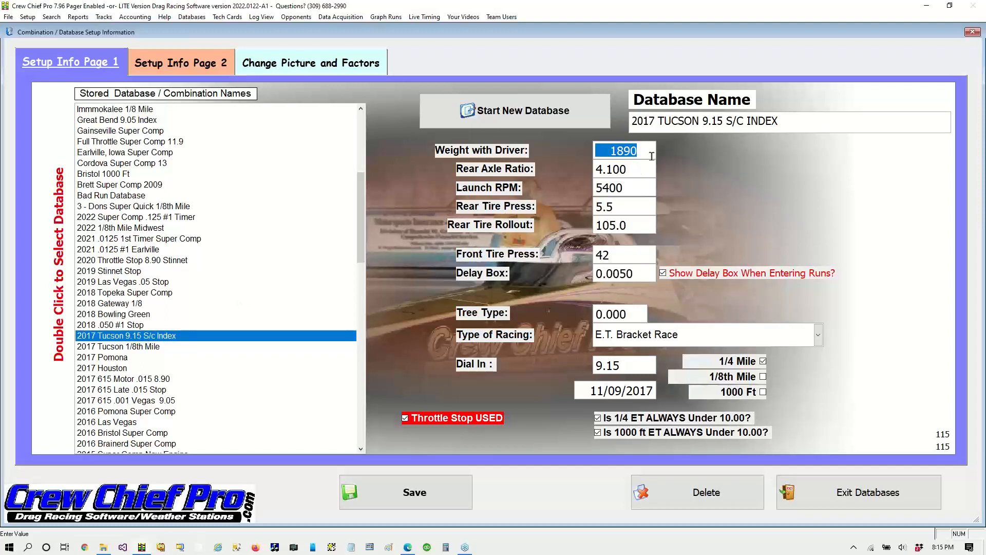
{"action": "type", "text": "1850"}
{"action": "key", "text": "Tab"}
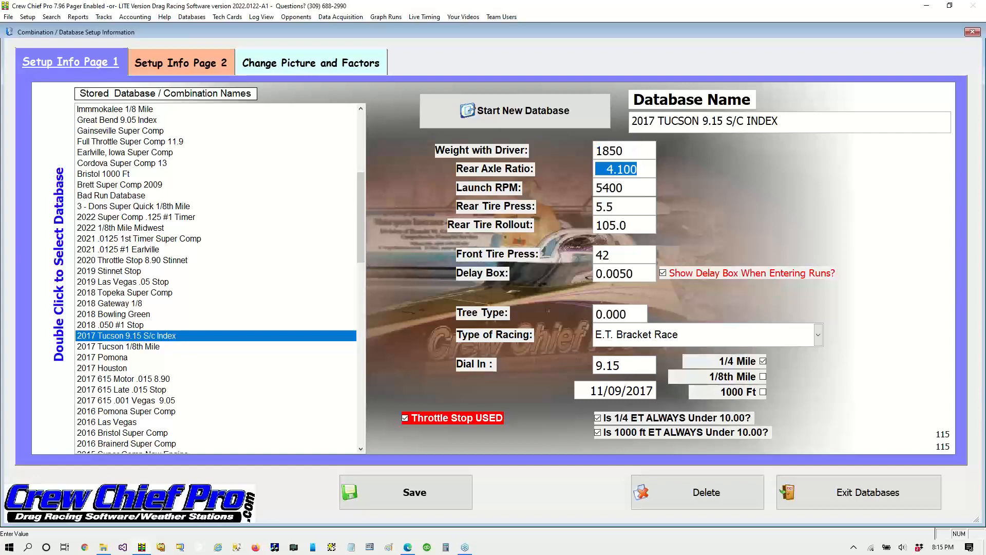
{"action": "left_click", "coordinate": [387, 500]}
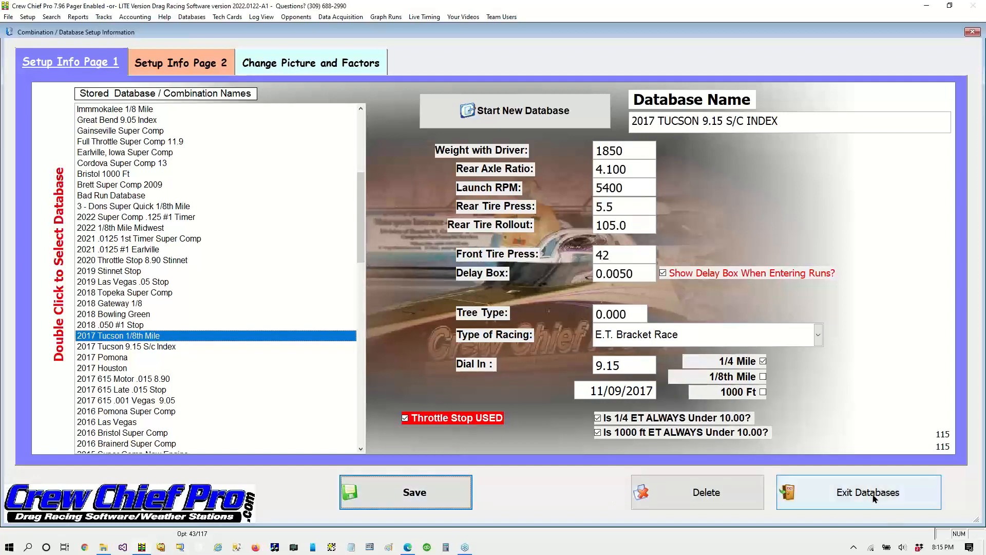
Step: Draw pen arrows pointing to Exit Databases and Delete
{"action": "left_click", "coordinate": [982, 152]}
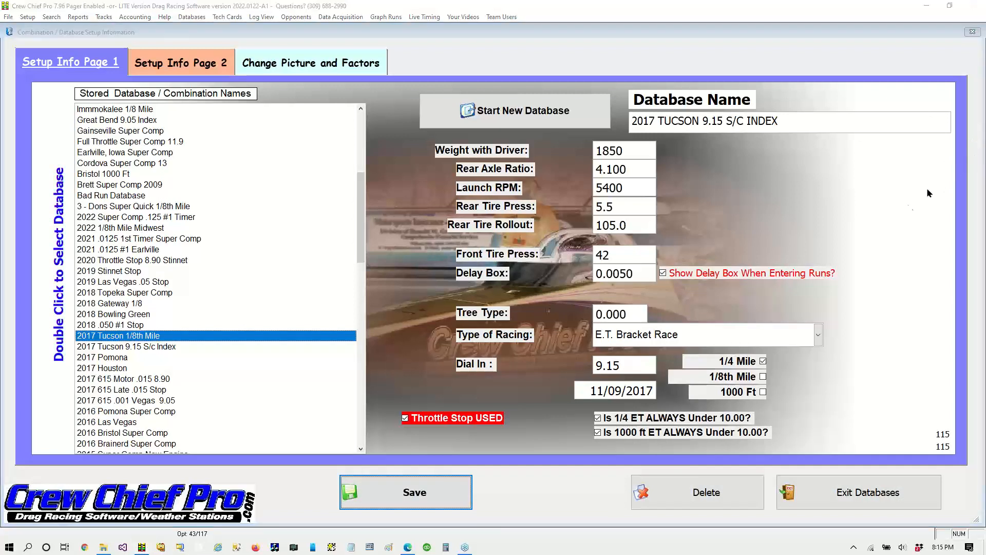
{"action": "left_click", "coordinate": [896, 180]}
{"action": "mouse_move", "coordinate": [819, 413]}
{"action": "left_mouse_down"}
{"action": "mouse_move", "coordinate": [832, 493]}
{"action": "mouse_move", "coordinate": [854, 461]}
{"action": "left_mouse_up"}
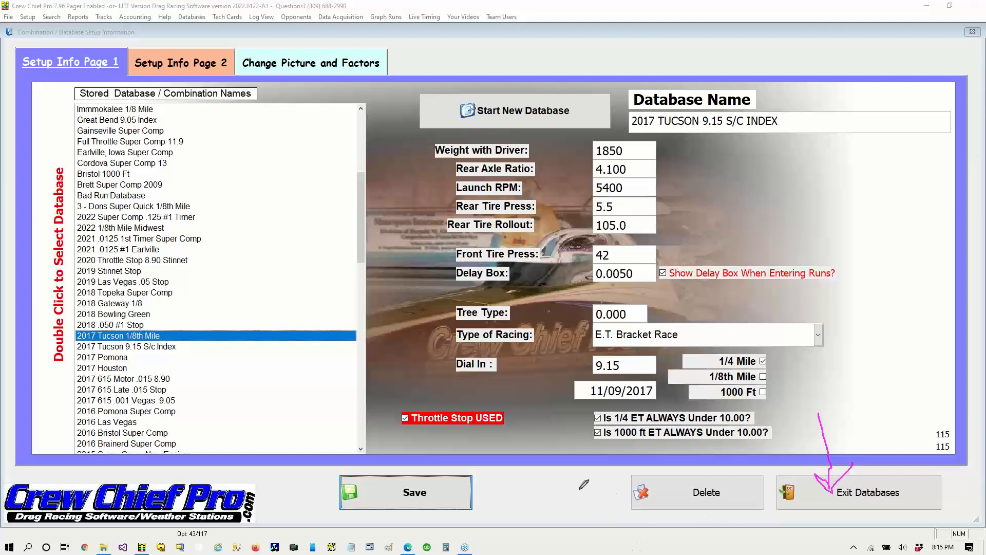
{"action": "mouse_move", "coordinate": [572, 491]}
{"action": "left_mouse_down"}
{"action": "mouse_move", "coordinate": [635, 493]}
{"action": "mouse_move", "coordinate": [605, 471]}
{"action": "left_mouse_up"}
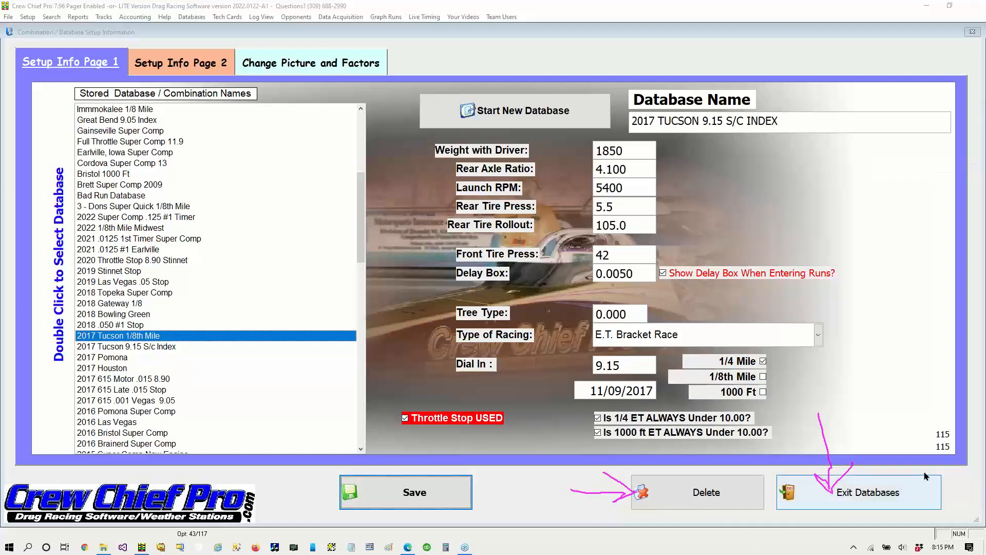
Step: Exit the database setup, circle the Database and Track labels with the pen, and circle Search
{"action": "left_click", "coordinate": [833, 491]}
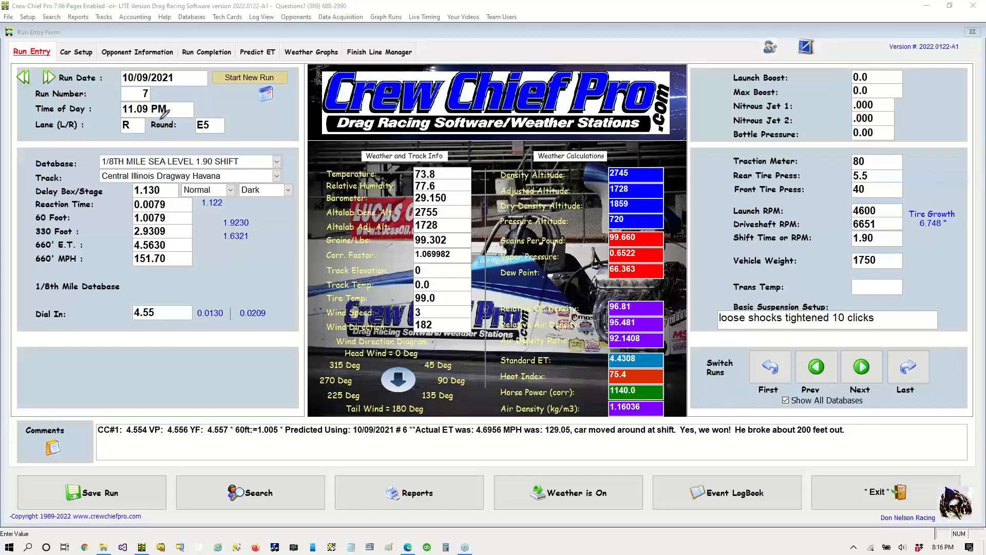
{"action": "mouse_move", "coordinate": [61, 153]}
{"action": "left_mouse_down"}
{"action": "mouse_move", "coordinate": [48, 148]}
{"action": "mouse_move", "coordinate": [19, 165]}
{"action": "mouse_move", "coordinate": [23, 183]}
{"action": "mouse_move", "coordinate": [59, 189]}
{"action": "mouse_move", "coordinate": [87, 179]}
{"action": "mouse_move", "coordinate": [83, 158]}
{"action": "mouse_move", "coordinate": [43, 153]}
{"action": "left_mouse_up"}
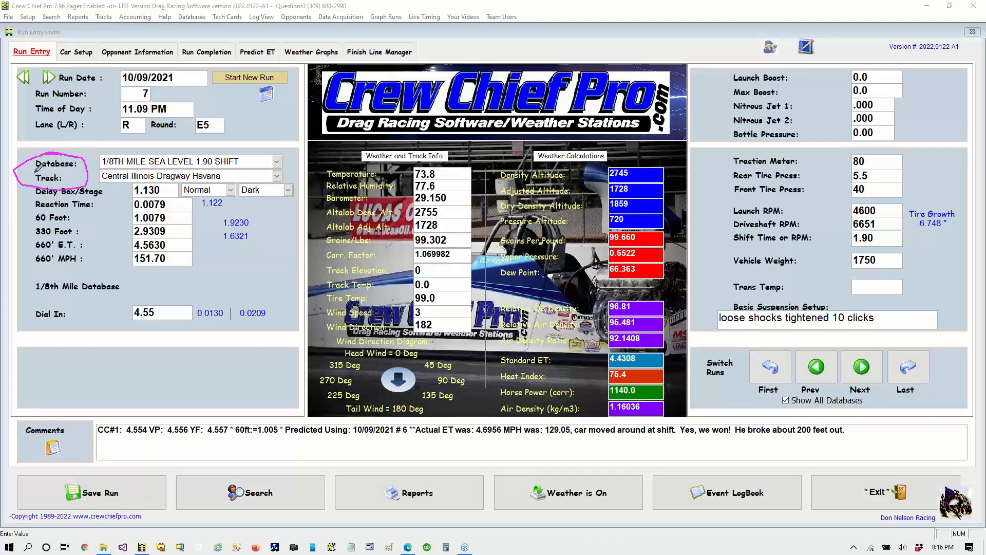
{"action": "left_click_drag", "start_coordinate": [35, 174], "coordinate": [63, 174]}
{"action": "mouse_move", "coordinate": [53, 21]}
{"action": "left_mouse_down"}
{"action": "mouse_move", "coordinate": [62, 24]}
{"action": "mouse_move", "coordinate": [63, 13]}
{"action": "mouse_move", "coordinate": [43, 13]}
{"action": "mouse_move", "coordinate": [38, 25]}
{"action": "left_mouse_up"}
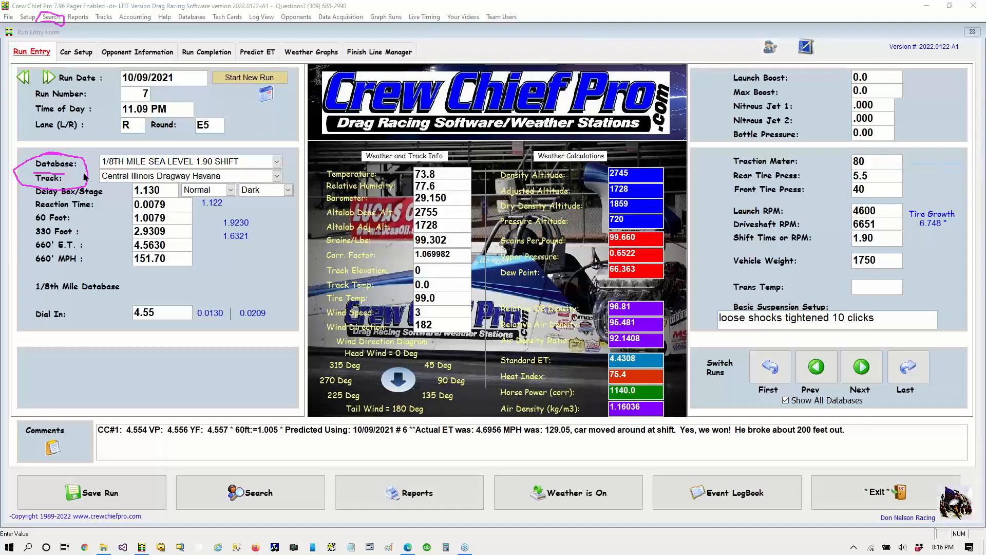
Step: Open run 1 of 06/21/2020 from the run search list and clear the pen markings
{"action": "left_click", "coordinate": [57, 168]}
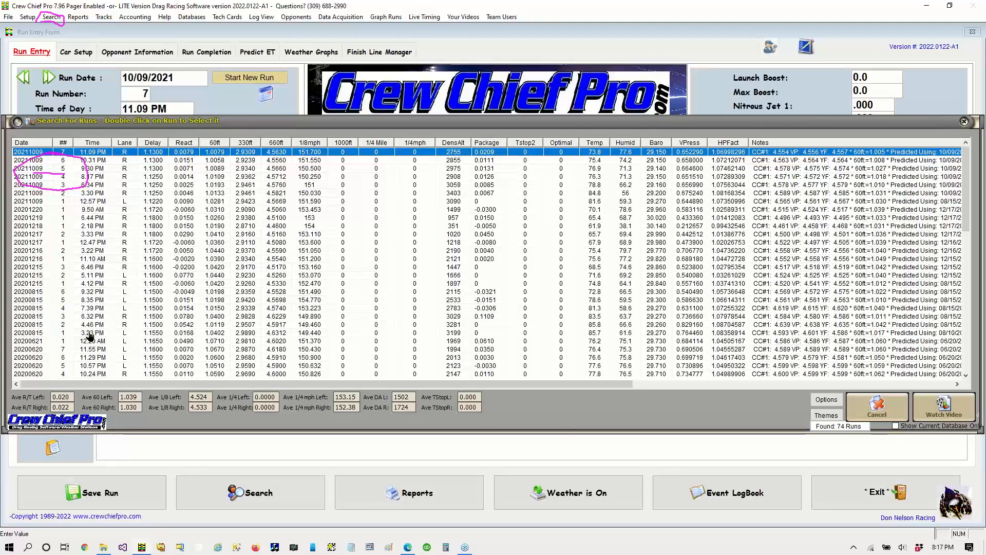
{"action": "left_click", "coordinate": [93, 342]}
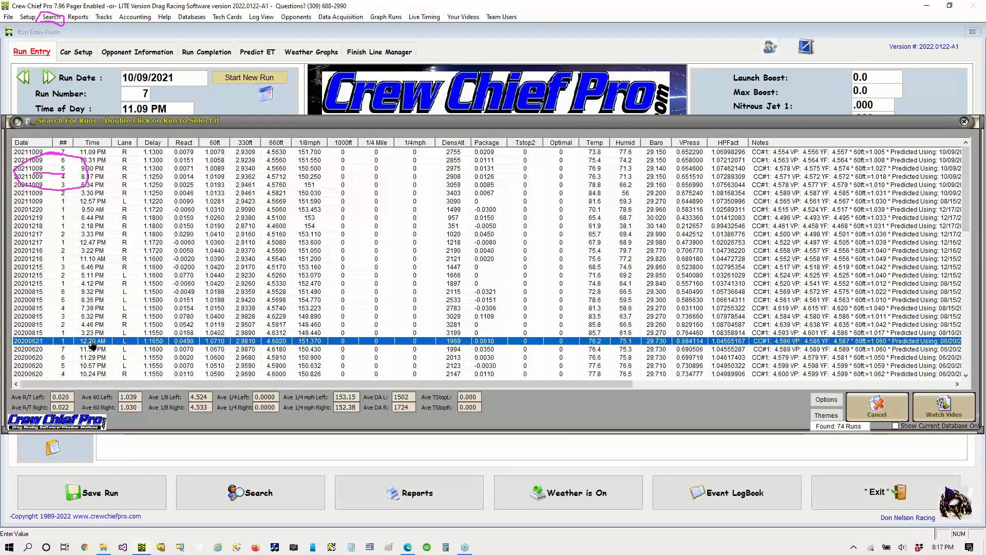
{"action": "double_click", "coordinate": [92, 343]}
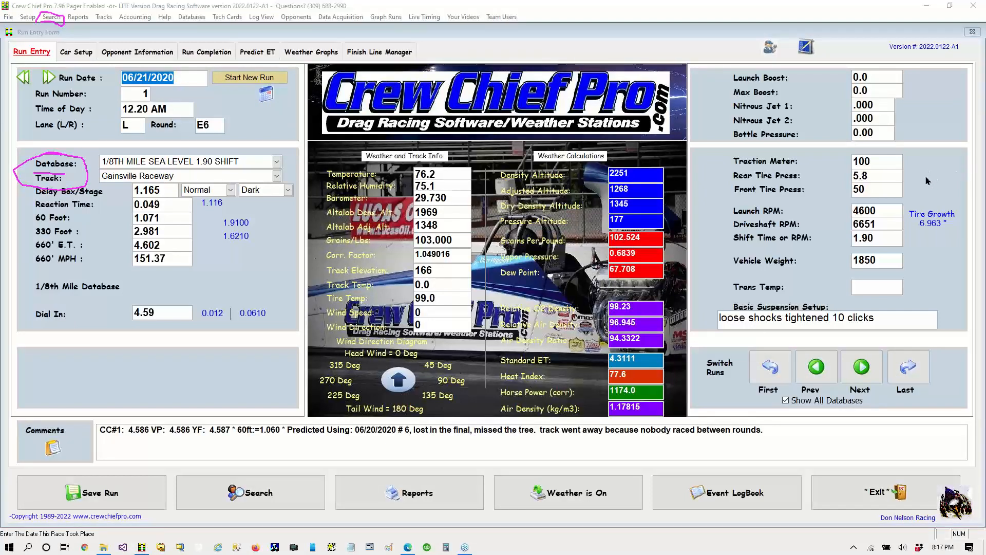
{"action": "left_click", "coordinate": [926, 224]}
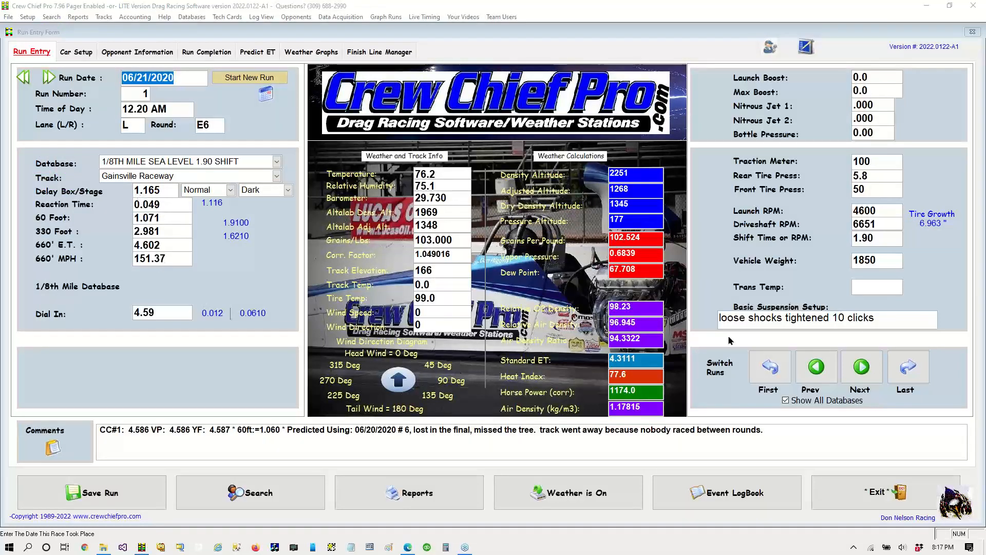
Step: Go back to run 7 of 06/20/2020 and set its reaction time to 0.017
{"action": "left_click", "coordinate": [817, 367]}
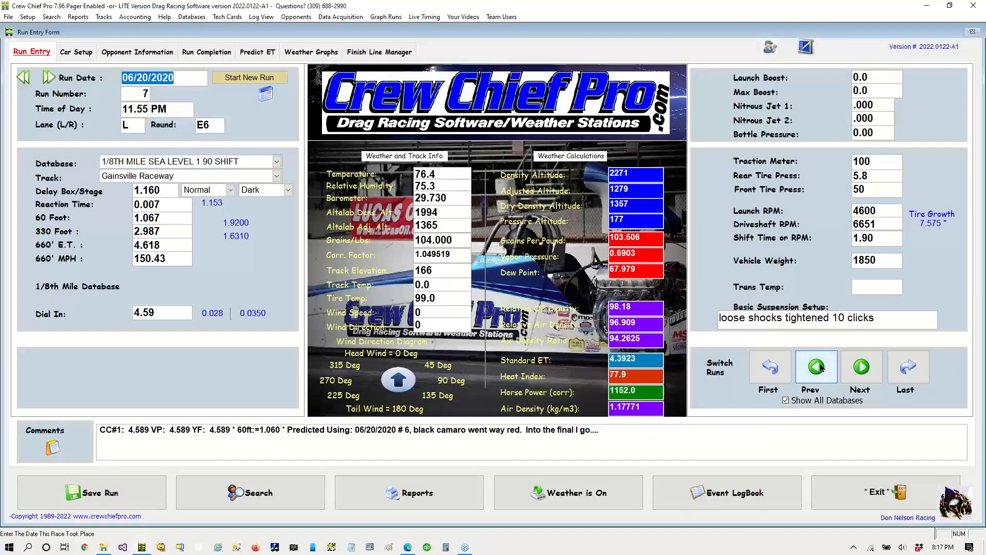
{"action": "left_click", "coordinate": [164, 202]}
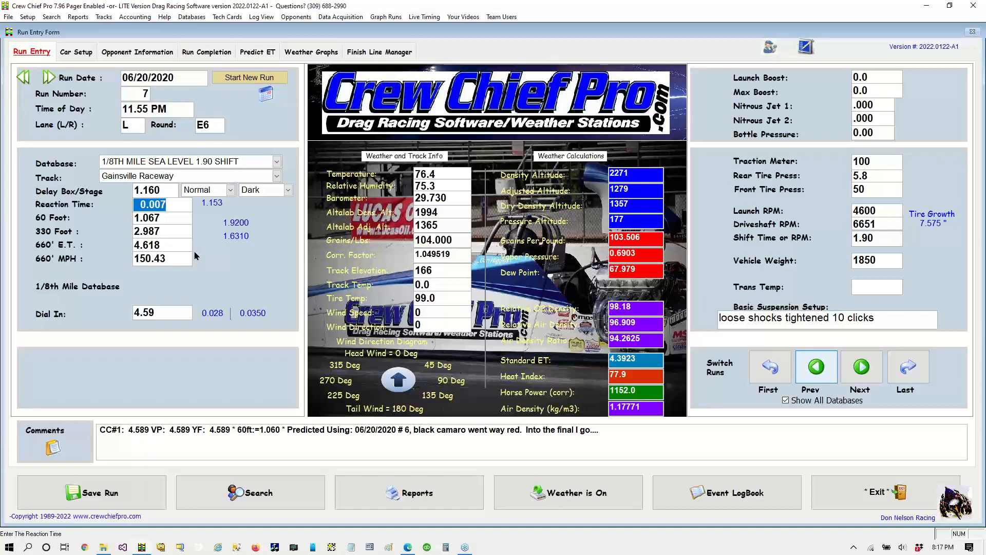
{"action": "left_click", "coordinate": [873, 549]}
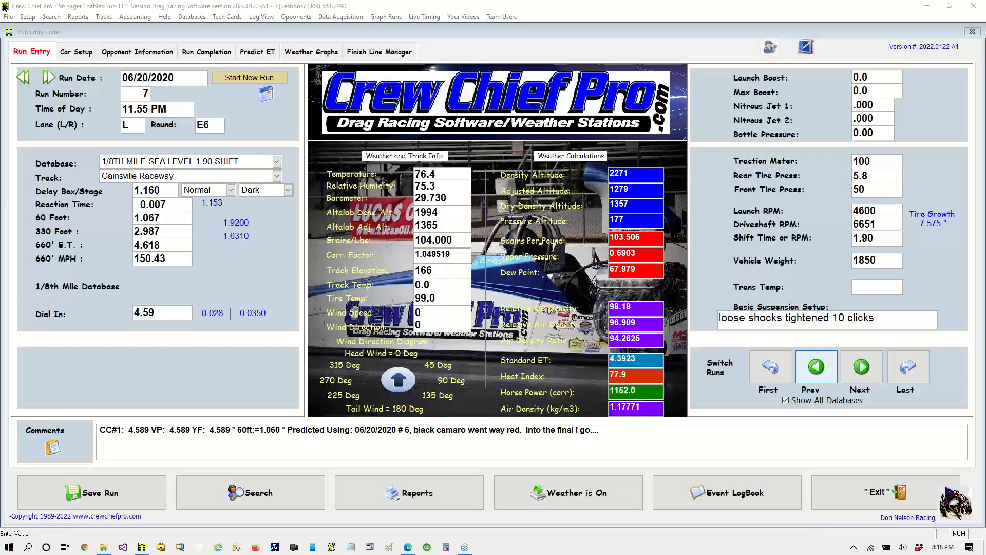
{"action": "left_click", "coordinate": [173, 204]}
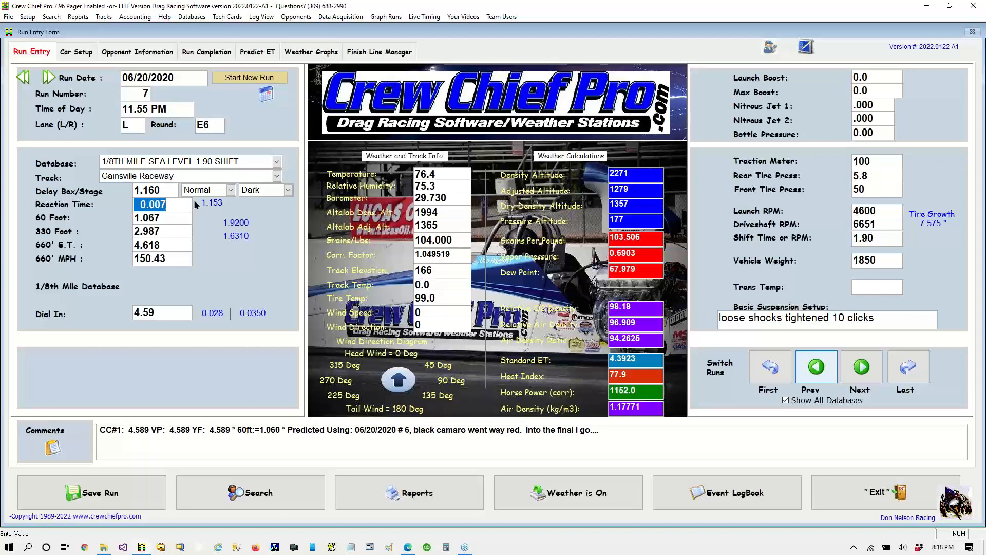
{"action": "type", "text": "7 ."}
{"action": "key", "text": "Tab"}
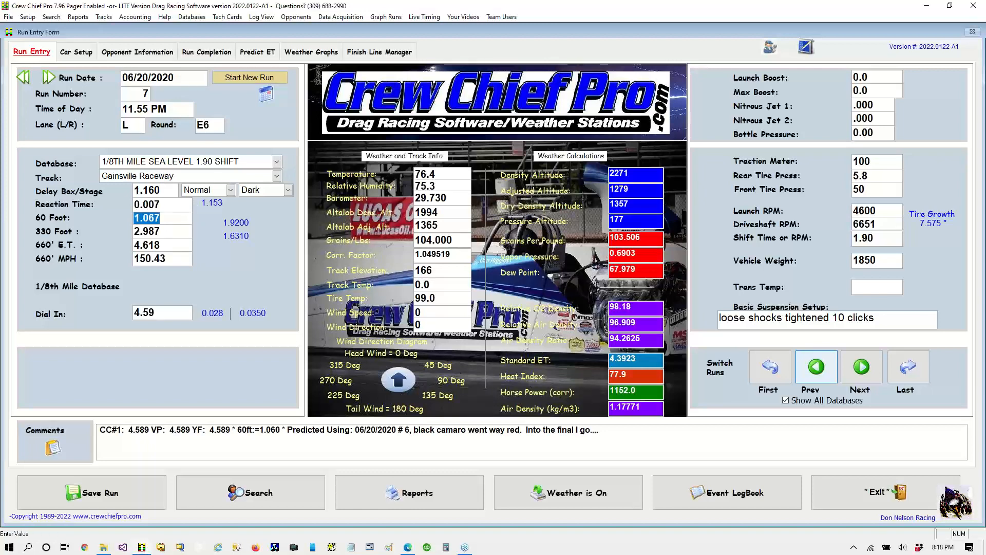
{"action": "key", "text": "Up"}
{"action": "type", "text": ".017"}
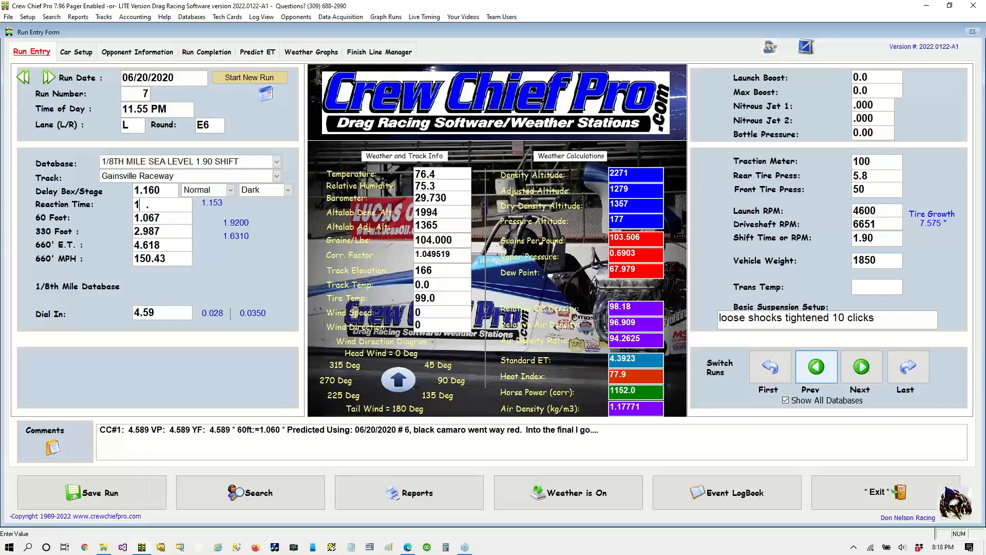
Step: Step through the 60 Foot, 330 Foot and 660' fields to Dial In, keeping 1.067 and 150.43 as entered
{"action": "key", "text": "Tab"}
{"action": "type", "text": "1.067"}
{"action": "key", "text": "Return"}
{"action": "key", "text": "Return"}
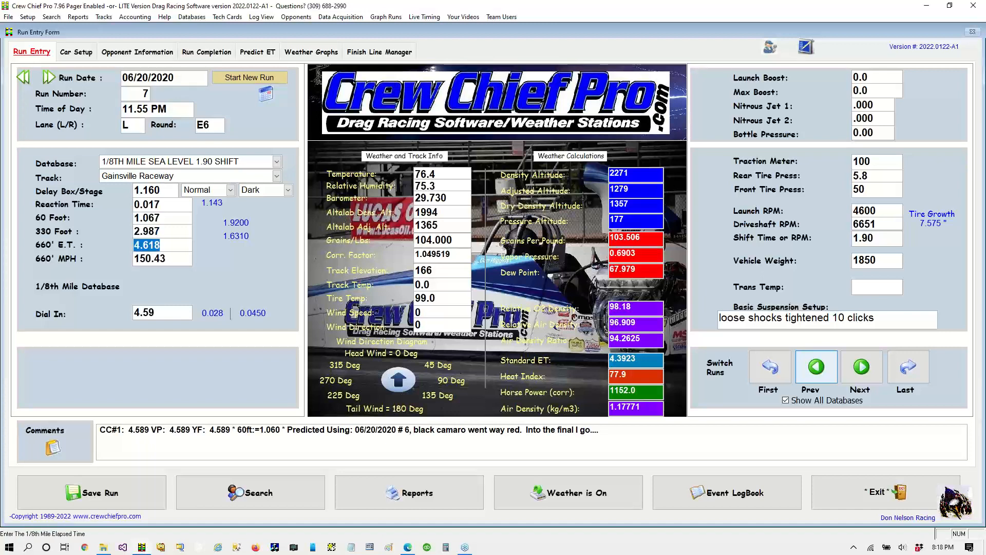
{"action": "key", "text": "Return"}
{"action": "type", "text": "150.43"}
{"action": "key", "text": "Return"}
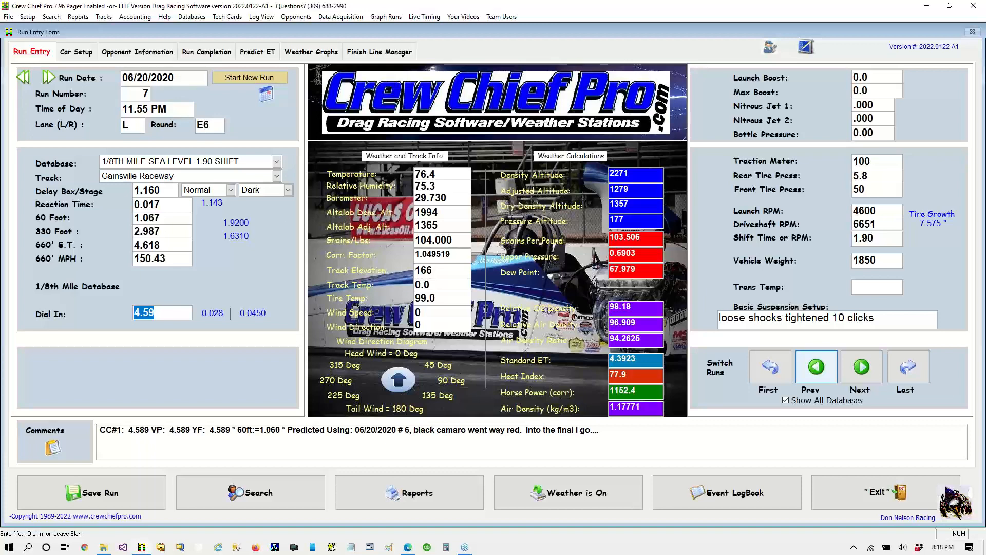
Step: Set the traction meter to 80 and save the run
{"action": "left_click", "coordinate": [881, 159]}
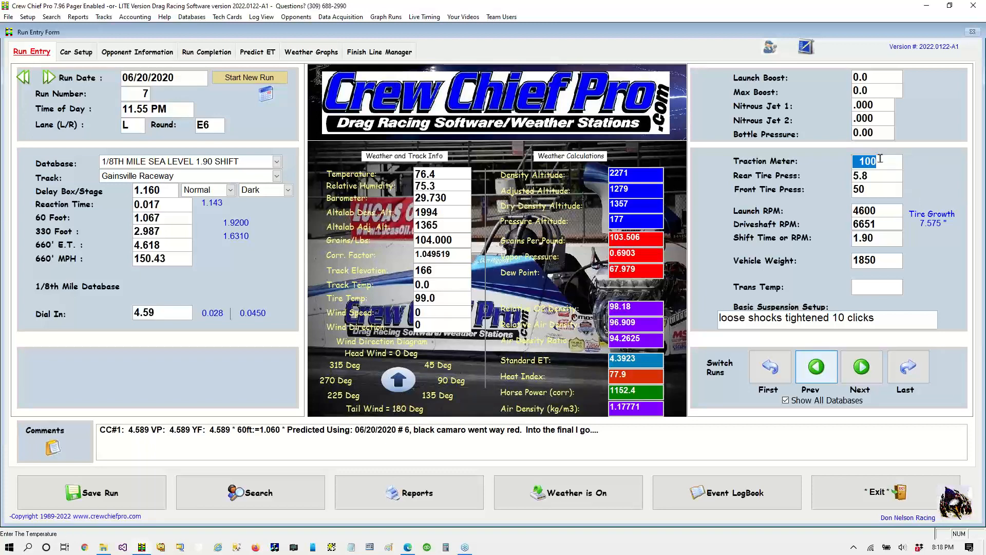
{"action": "type", "text": "80"}
{"action": "key", "text": "Tab"}
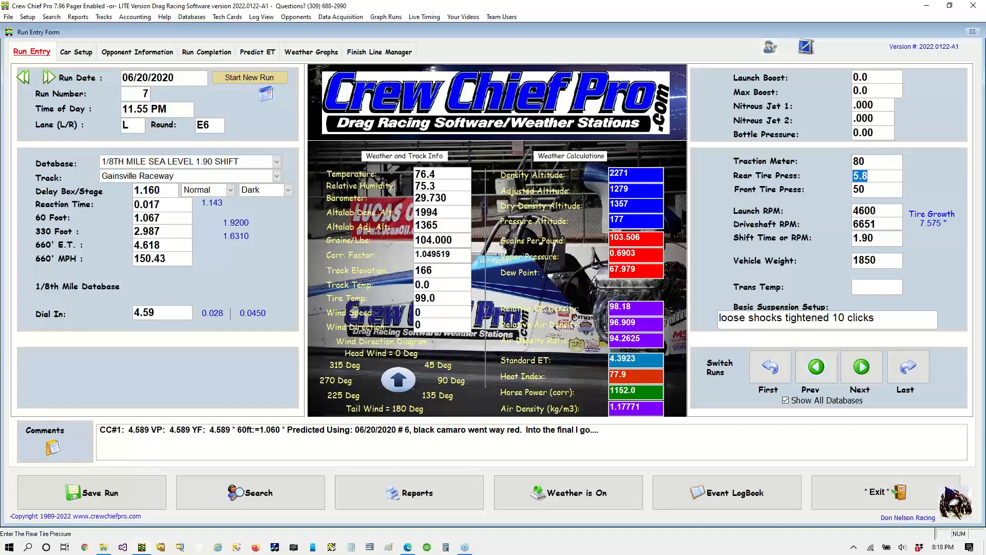
{"action": "left_click", "coordinate": [153, 502]}
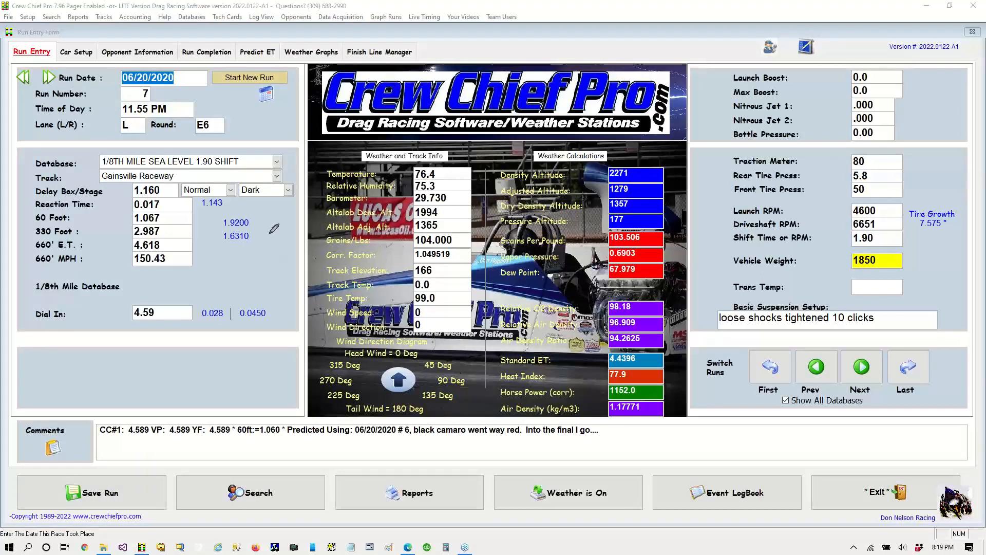
Step: Circle the Dark setting with the pen, clear it, and mark the incremental times and the two values beside Dial In
{"action": "mouse_move", "coordinate": [240, 181]}
{"action": "left_mouse_down"}
{"action": "mouse_move", "coordinate": [242, 208]}
{"action": "mouse_move", "coordinate": [300, 203]}
{"action": "mouse_move", "coordinate": [264, 170]}
{"action": "mouse_move", "coordinate": [245, 178]}
{"action": "left_mouse_up"}
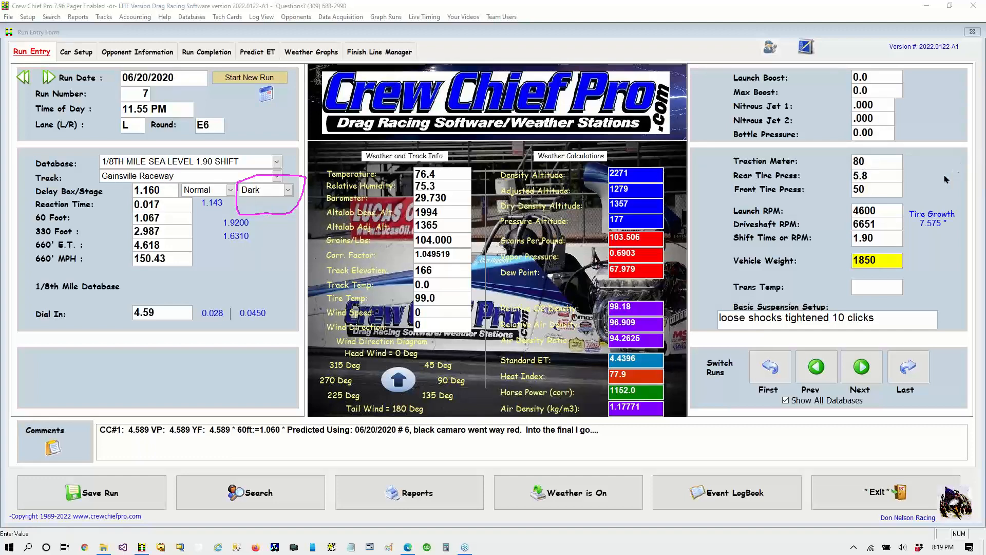
{"action": "left_click", "coordinate": [906, 232]}
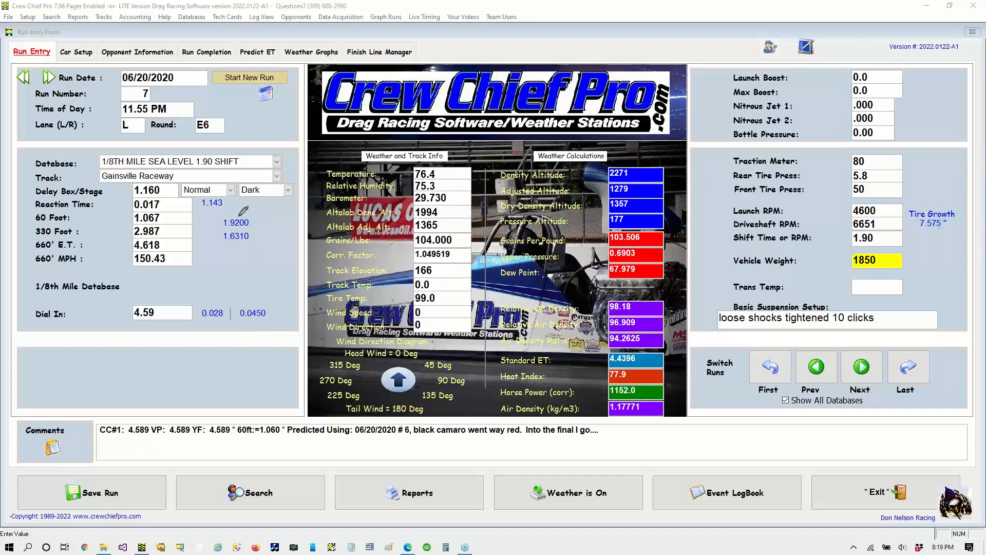
{"action": "mouse_move", "coordinate": [238, 215]}
{"action": "left_mouse_down"}
{"action": "mouse_move", "coordinate": [226, 215]}
{"action": "mouse_move", "coordinate": [220, 251]}
{"action": "mouse_move", "coordinate": [268, 237]}
{"action": "mouse_move", "coordinate": [224, 211]}
{"action": "mouse_move", "coordinate": [256, 220]}
{"action": "left_mouse_up"}
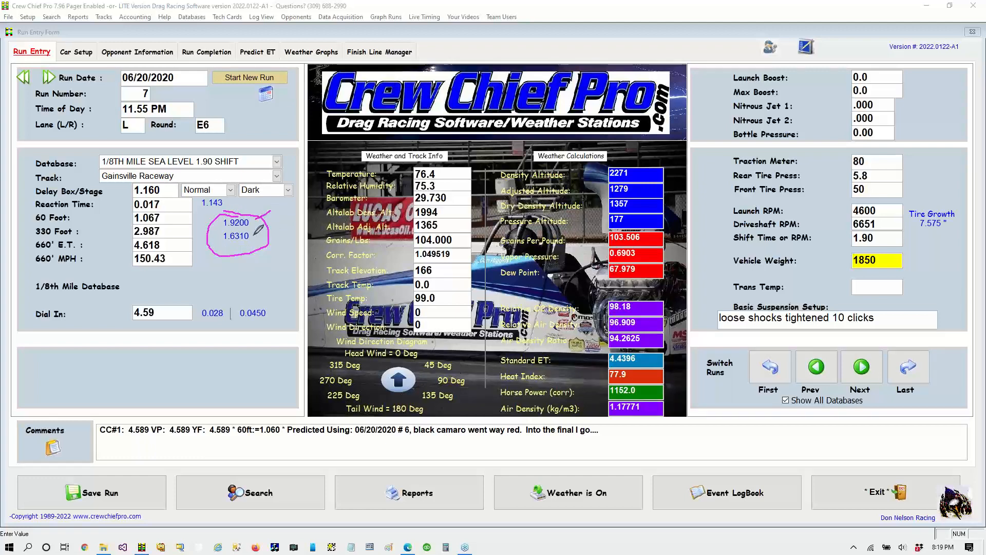
{"action": "left_click_drag", "start_coordinate": [254, 235], "coordinate": [261, 236]}
{"action": "mouse_move", "coordinate": [212, 291]}
{"action": "left_mouse_down"}
{"action": "mouse_move", "coordinate": [191, 314]}
{"action": "mouse_move", "coordinate": [255, 332]}
{"action": "mouse_move", "coordinate": [273, 309]}
{"action": "mouse_move", "coordinate": [218, 288]}
{"action": "mouse_move", "coordinate": [211, 304]}
{"action": "mouse_move", "coordinate": [218, 296]}
{"action": "left_mouse_up"}
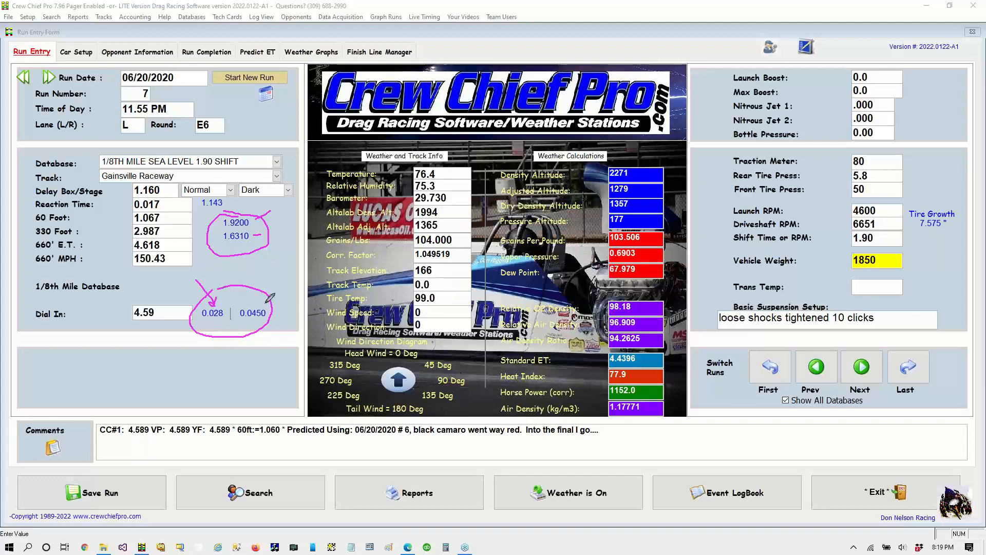
{"action": "mouse_move", "coordinate": [268, 274]}
{"action": "left_mouse_down"}
{"action": "mouse_move", "coordinate": [247, 307]}
{"action": "mouse_move", "coordinate": [256, 304]}
{"action": "left_mouse_up"}
Step: Go back to run 6 of 06/20/2020, clear the pen markings, and select its Reaction Time and 660' E.T. fields
{"action": "left_click", "coordinate": [822, 367]}
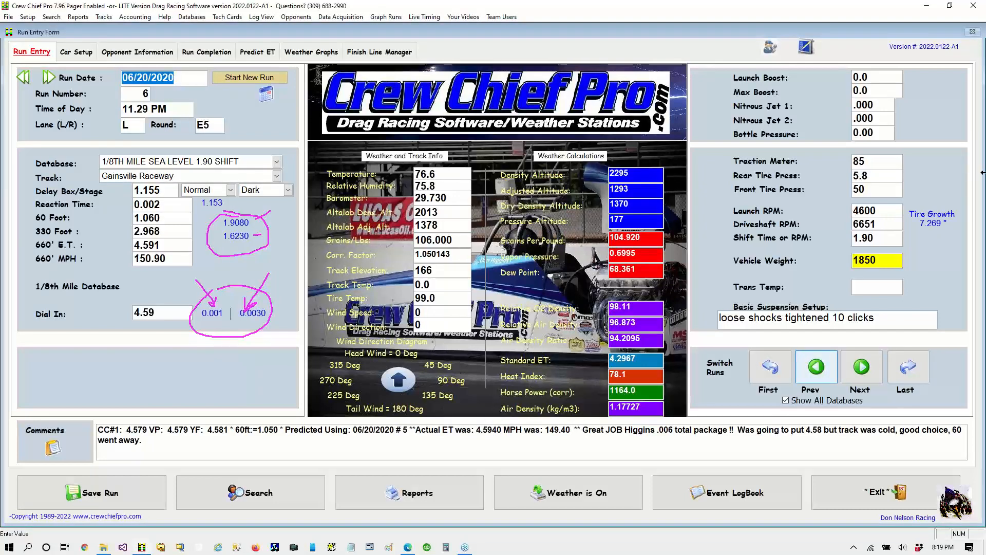
{"action": "left_click", "coordinate": [980, 152]}
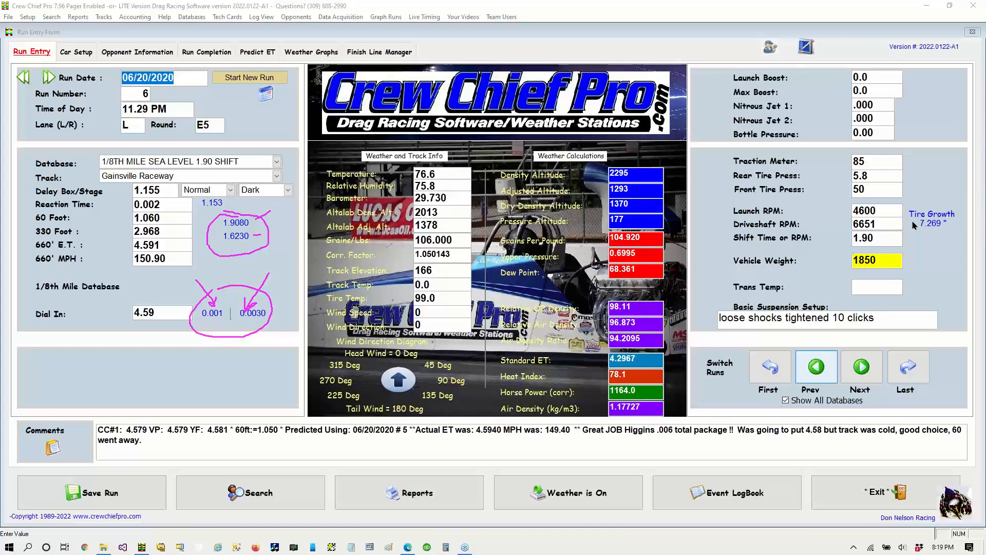
{"action": "left_click", "coordinate": [173, 205]}
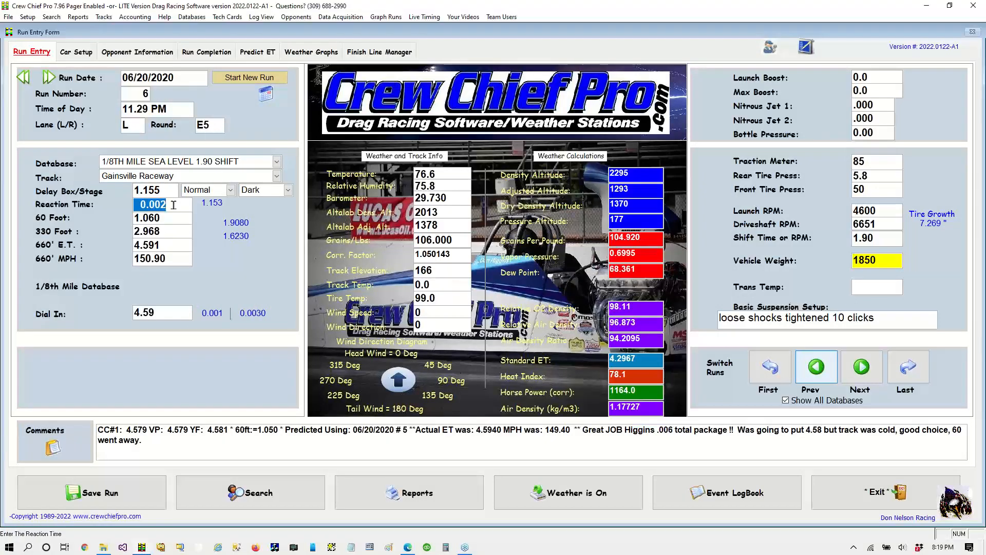
{"action": "left_click", "coordinate": [170, 242]}
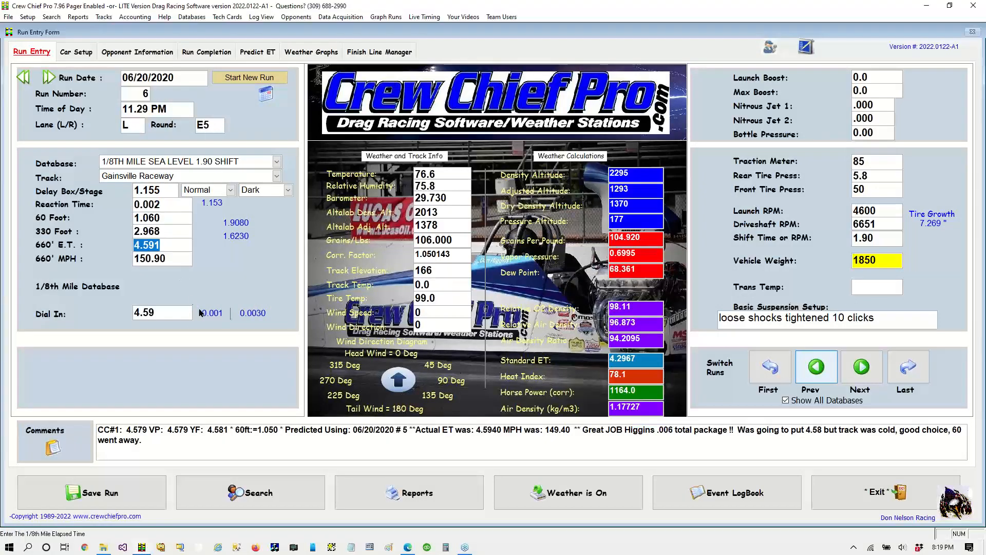
Step: Circle the two values beside Dial In, underline the total package remark in the comments, and clear the pen markings
{"action": "left_click", "coordinate": [978, 151]}
{"action": "left_click", "coordinate": [917, 178]}
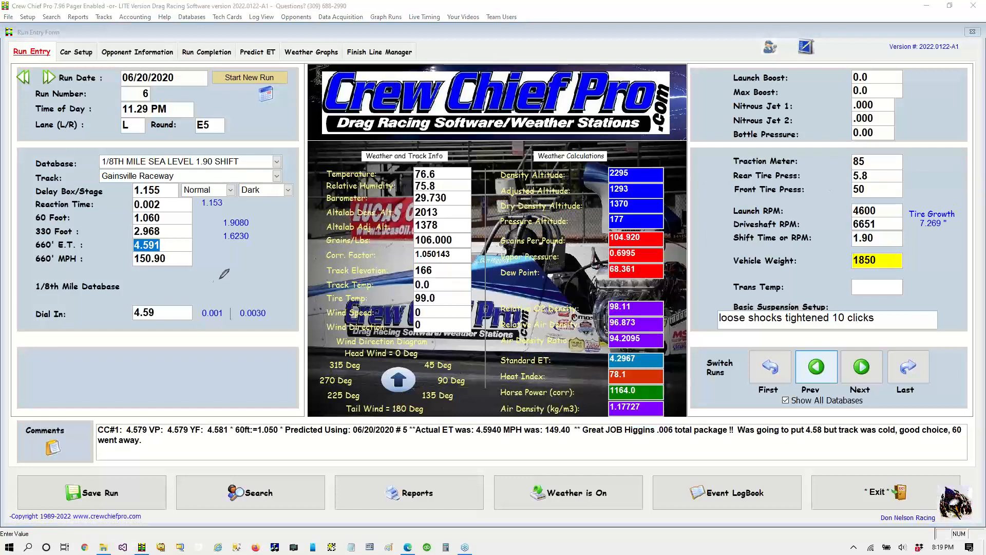
{"action": "mouse_move", "coordinate": [220, 278]}
{"action": "left_mouse_down"}
{"action": "mouse_move", "coordinate": [192, 309]}
{"action": "mouse_move", "coordinate": [221, 332]}
{"action": "mouse_move", "coordinate": [236, 309]}
{"action": "mouse_move", "coordinate": [208, 288]}
{"action": "mouse_move", "coordinate": [253, 335]}
{"action": "mouse_move", "coordinate": [278, 311]}
{"action": "mouse_move", "coordinate": [246, 294]}
{"action": "left_mouse_up"}
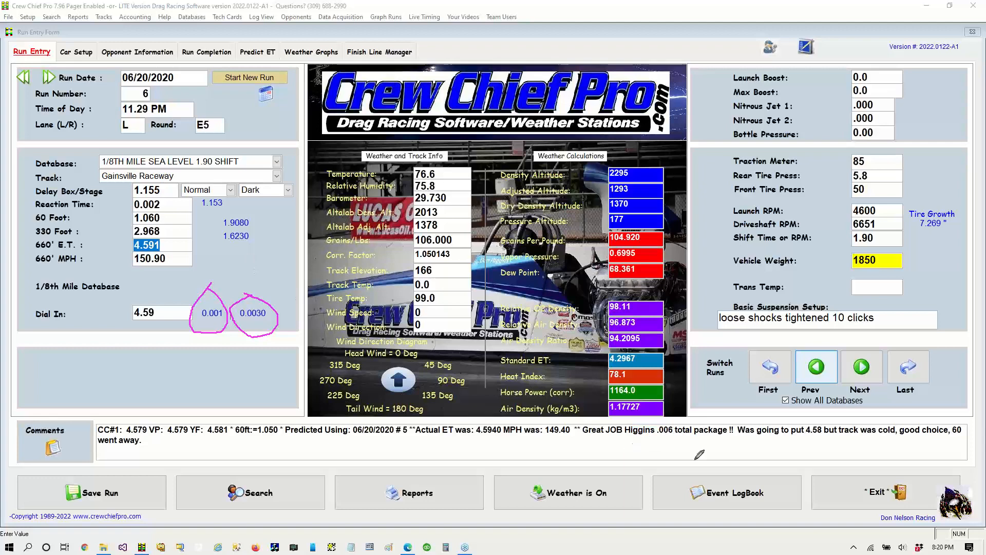
{"action": "left_click_drag", "start_coordinate": [586, 440], "coordinate": [737, 441]}
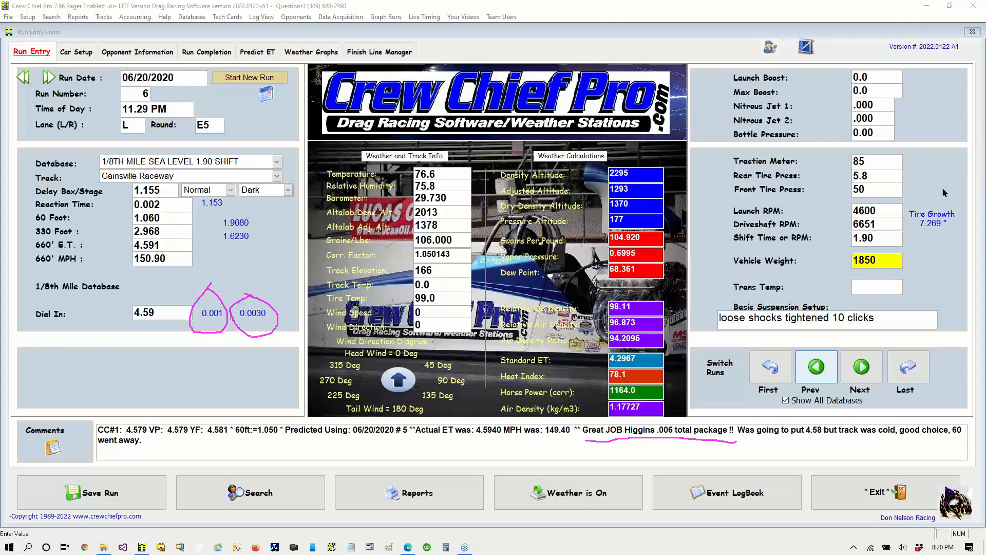
{"action": "left_click", "coordinate": [922, 225]}
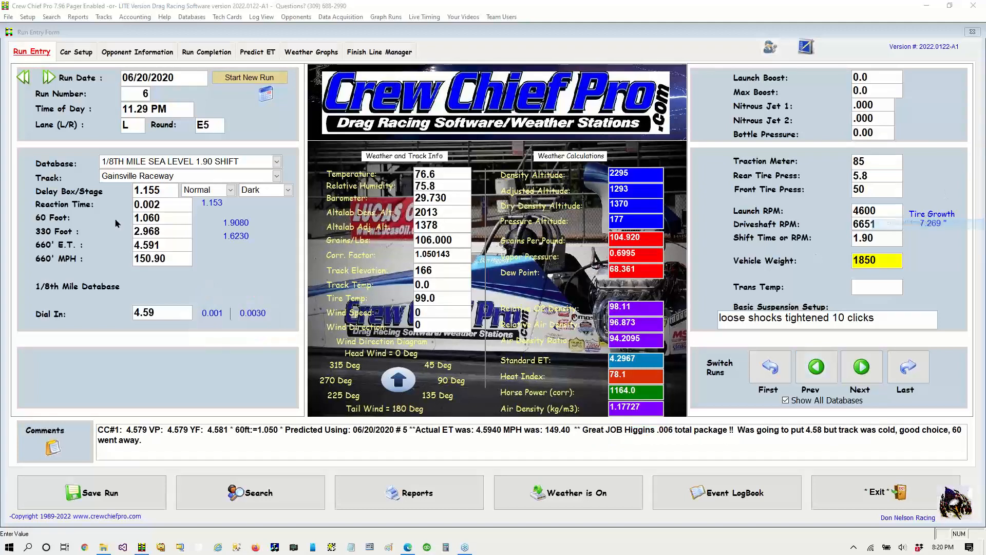
Step: Confirm 0.002 as the reaction time of run 6
{"action": "left_click", "coordinate": [180, 207]}
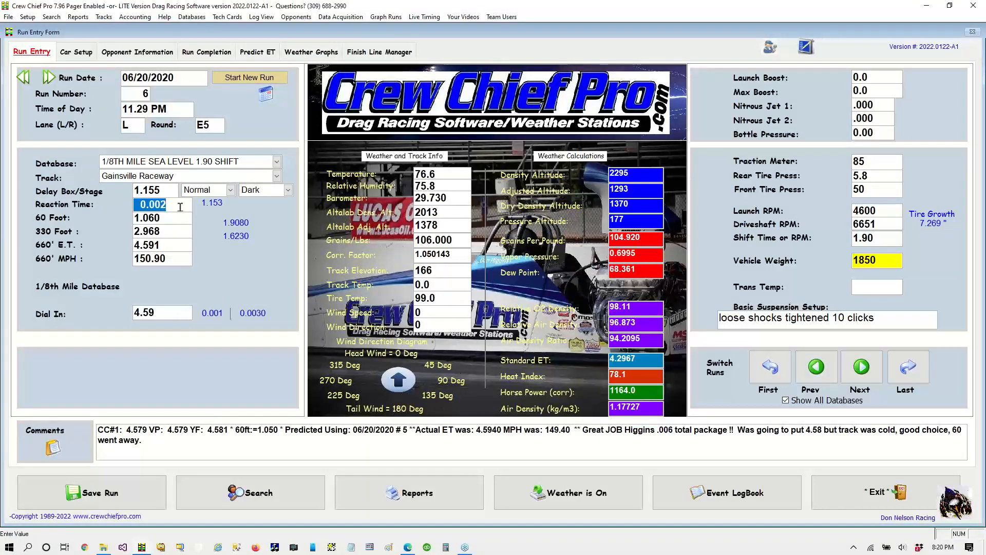
{"action": "type", "text": "2 ."}
{"action": "key", "text": "Return"}
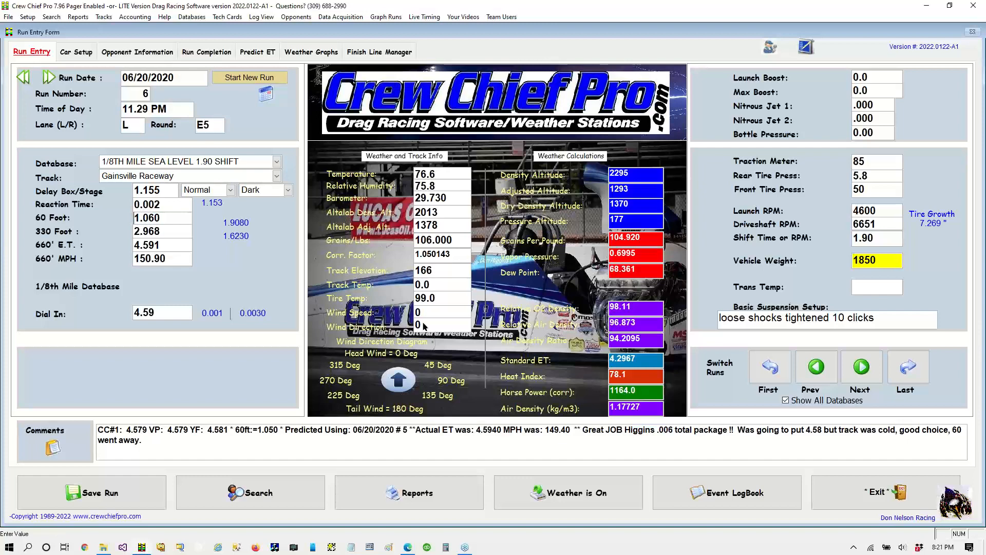
Step: Set the run's temperature to 76.0
{"action": "left_click", "coordinate": [438, 174]}
{"action": "type", "text": "766.6"}
{"action": "key", "text": "BackSpace"}
{"action": "key", "text": "Return"}
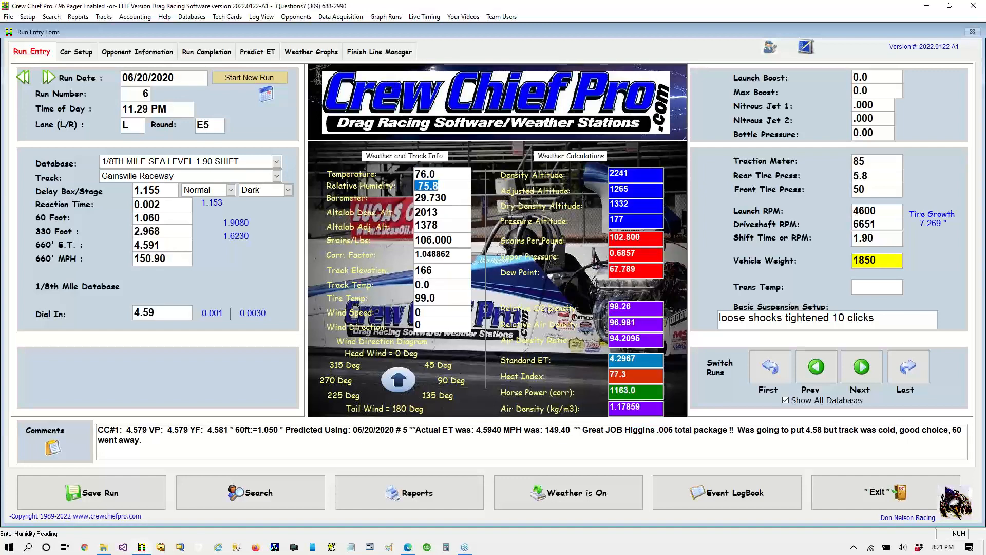
Step: Set the run's temperature to 76.6
{"action": "left_click", "coordinate": [435, 174]}
{"action": "type", "text": "766.0"}
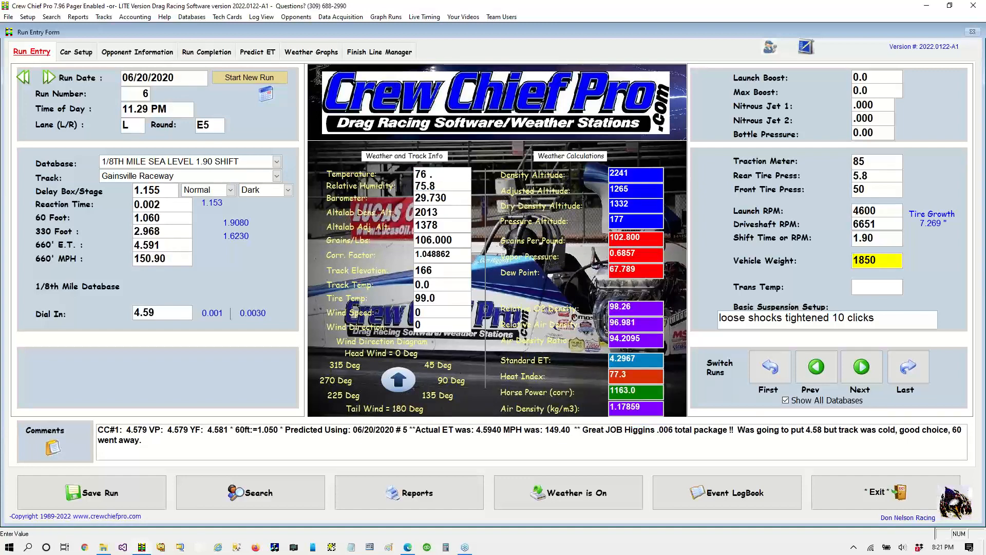
{"action": "key", "text": "Return"}
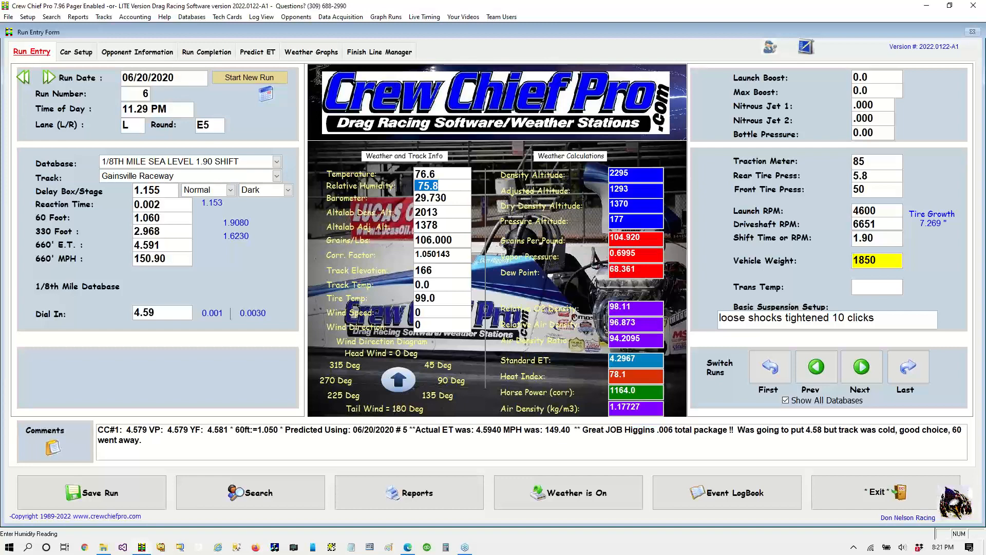
Step: Mark the right-hand run data fields, the Event LogBook command and the Log View entry with the pen
{"action": "left_click", "coordinate": [977, 155]}
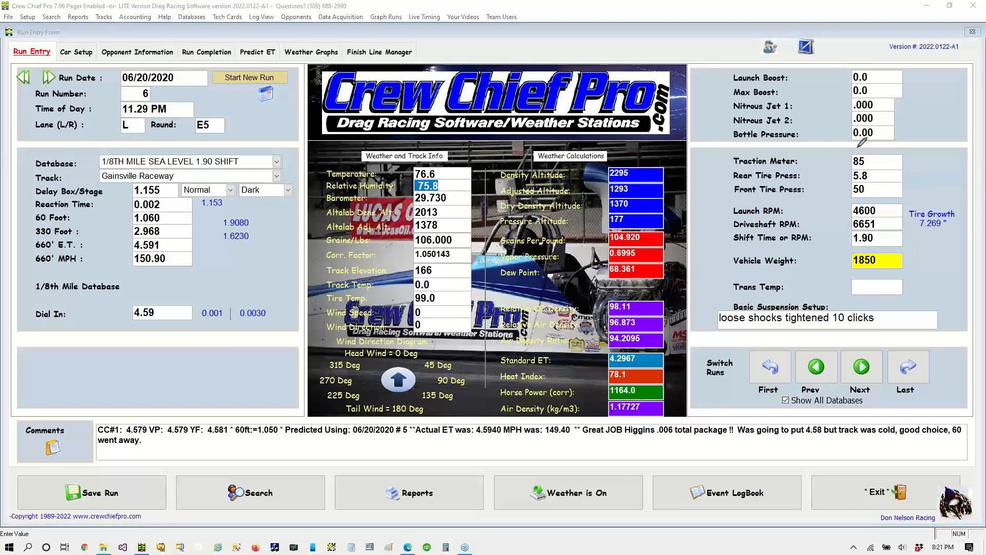
{"action": "mouse_move", "coordinate": [850, 147]}
{"action": "left_mouse_down"}
{"action": "mouse_move", "coordinate": [799, 147]}
{"action": "mouse_move", "coordinate": [678, 184]}
{"action": "mouse_move", "coordinate": [755, 171]}
{"action": "mouse_move", "coordinate": [906, 172]}
{"action": "mouse_move", "coordinate": [906, 150]}
{"action": "mouse_move", "coordinate": [821, 139]}
{"action": "left_mouse_up"}
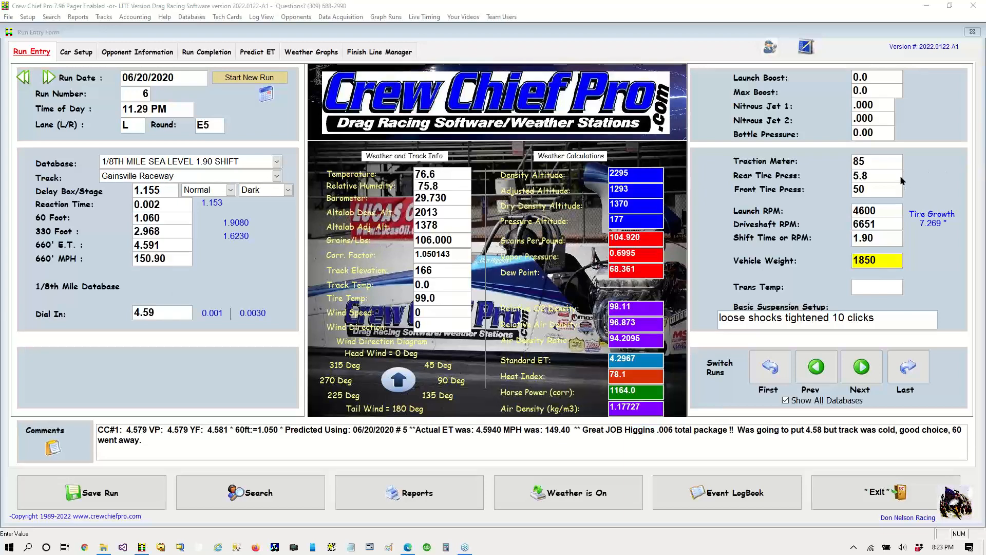
{"action": "mouse_move", "coordinate": [653, 471]}
{"action": "left_mouse_down"}
{"action": "mouse_move", "coordinate": [655, 513]}
{"action": "mouse_move", "coordinate": [736, 542]}
{"action": "mouse_move", "coordinate": [794, 481]}
{"action": "mouse_move", "coordinate": [726, 457]}
{"action": "mouse_move", "coordinate": [650, 484]}
{"action": "left_mouse_up"}
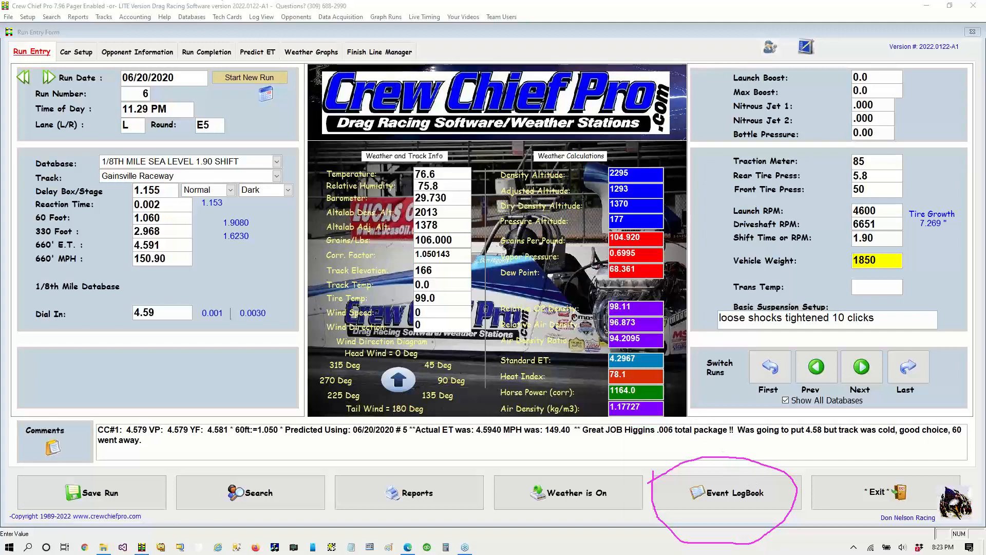
{"action": "mouse_move", "coordinate": [246, 29]}
{"action": "left_mouse_down"}
{"action": "mouse_move", "coordinate": [276, 31]}
{"action": "mouse_move", "coordinate": [289, 7]}
{"action": "mouse_move", "coordinate": [259, 3]}
{"action": "mouse_move", "coordinate": [242, 13]}
{"action": "mouse_move", "coordinate": [249, 26]}
{"action": "left_mouse_up"}
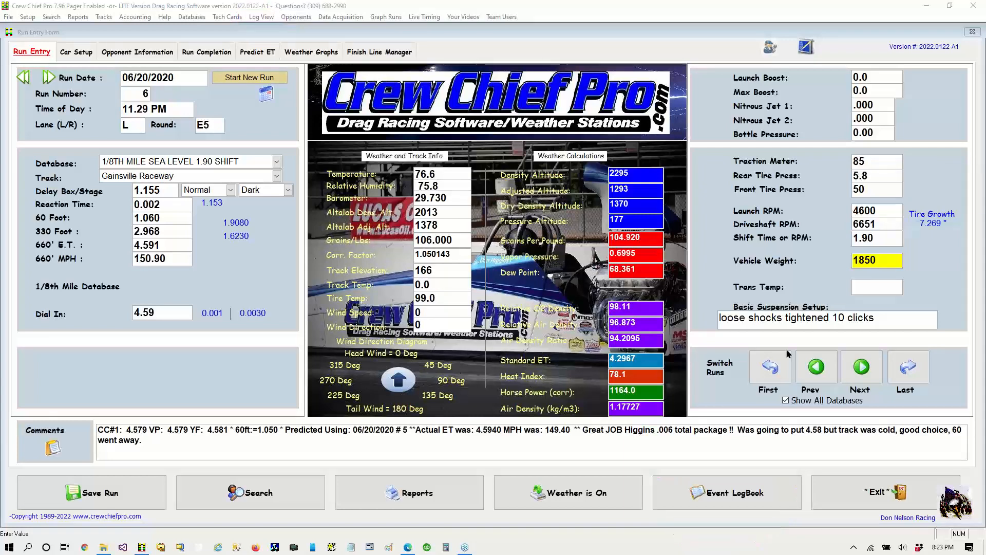
Step: Open the Event LogBook and circle the difference values beside runs 2, 4 and 5 of 06/20/2020, plus run 2's weather differences
{"action": "left_click", "coordinate": [727, 492]}
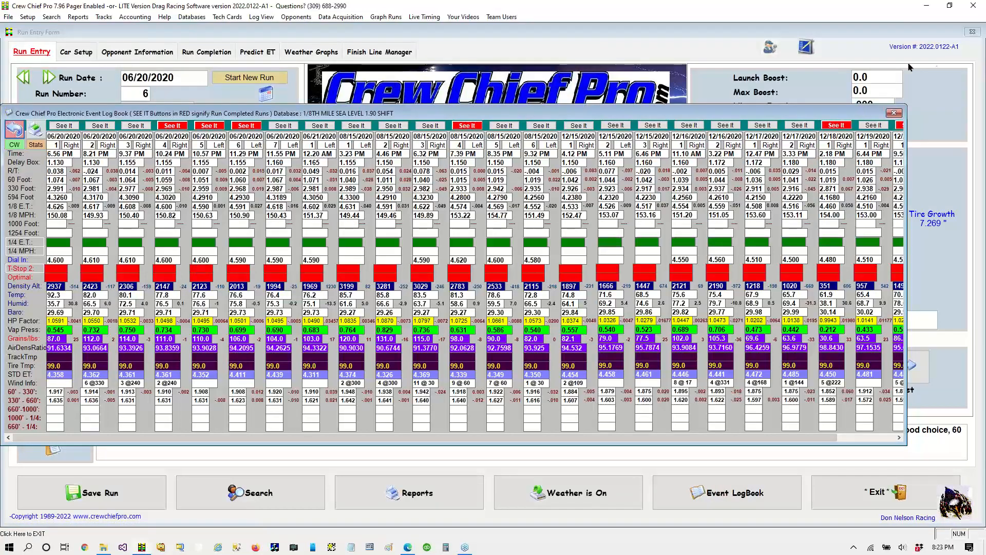
{"action": "left_click", "coordinate": [978, 148]}
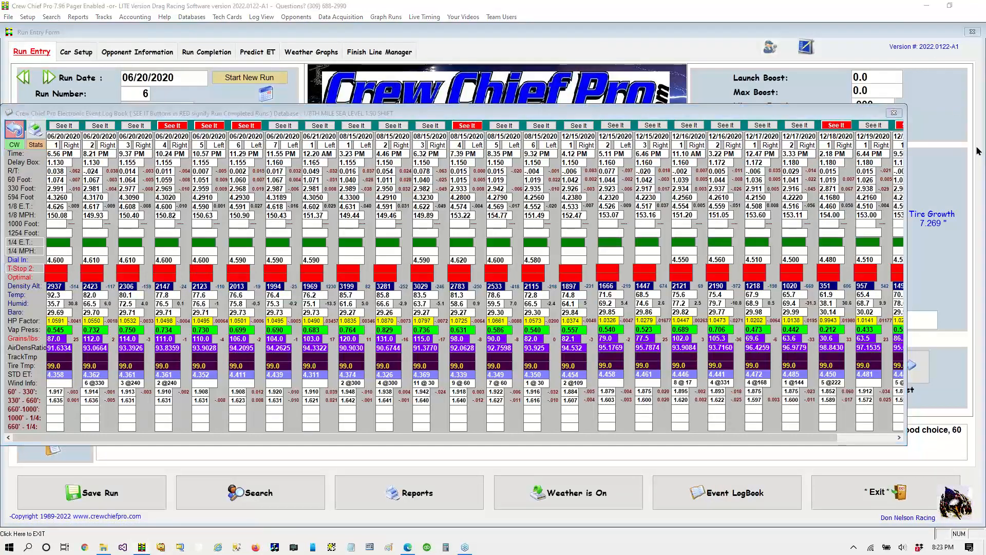
{"action": "left_click", "coordinate": [922, 178]}
{"action": "mouse_move", "coordinate": [103, 164]}
{"action": "left_mouse_down"}
{"action": "mouse_move", "coordinate": [117, 222]}
{"action": "mouse_move", "coordinate": [128, 160]}
{"action": "mouse_move", "coordinate": [101, 167]}
{"action": "left_mouse_up"}
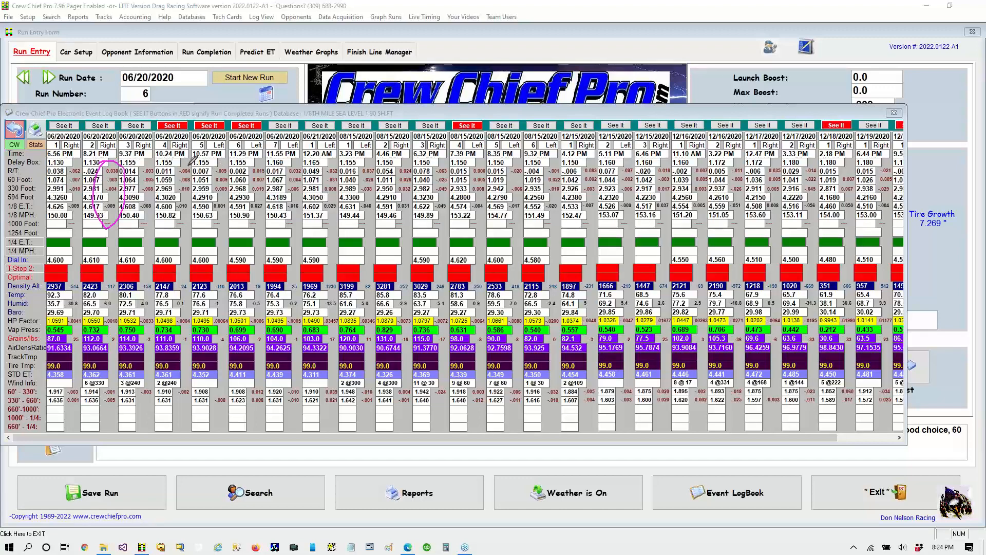
{"action": "mouse_move", "coordinate": [195, 158]}
{"action": "left_mouse_down"}
{"action": "mouse_move", "coordinate": [177, 198]}
{"action": "mouse_move", "coordinate": [185, 222]}
{"action": "mouse_move", "coordinate": [201, 184]}
{"action": "mouse_move", "coordinate": [196, 154]}
{"action": "mouse_move", "coordinate": [216, 213]}
{"action": "mouse_move", "coordinate": [232, 200]}
{"action": "mouse_move", "coordinate": [224, 161]}
{"action": "left_mouse_up"}
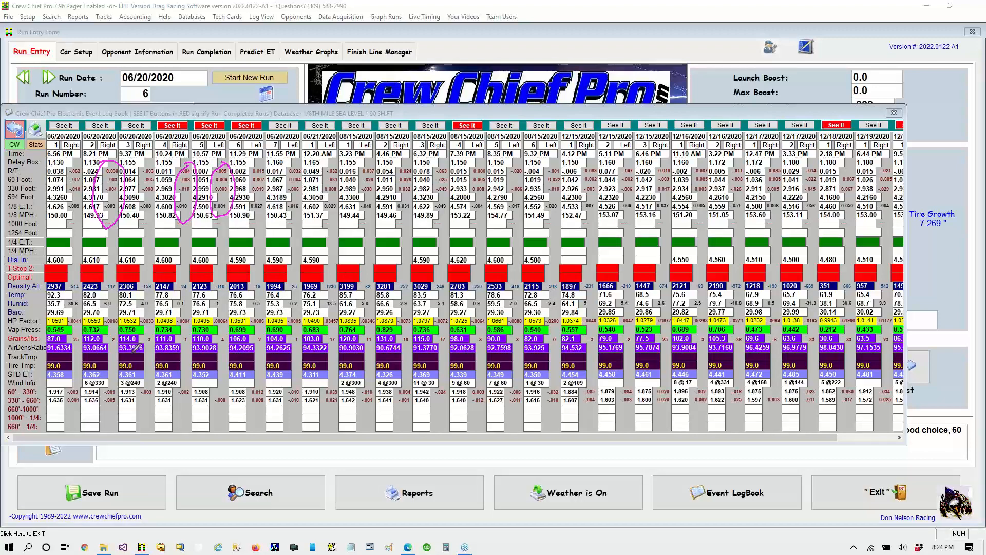
{"action": "mouse_move", "coordinate": [106, 275]}
{"action": "left_mouse_down"}
{"action": "mouse_move", "coordinate": [108, 306]}
{"action": "mouse_move", "coordinate": [116, 281]}
{"action": "mouse_move", "coordinate": [107, 279]}
{"action": "mouse_move", "coordinate": [105, 412]}
{"action": "mouse_move", "coordinate": [122, 383]}
{"action": "mouse_move", "coordinate": [123, 308]}
{"action": "mouse_move", "coordinate": [107, 307]}
{"action": "left_mouse_up"}
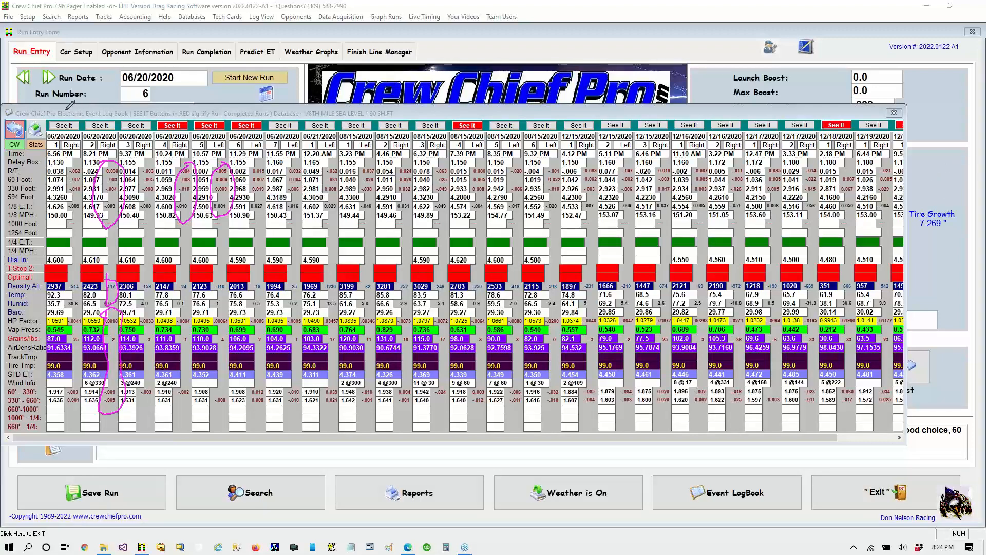
Step: Circle the row of See It controls, point an arrow at the red one for 08/15/2020 run 4, and clear the pen markings
{"action": "mouse_move", "coordinate": [59, 112]}
{"action": "left_mouse_down"}
{"action": "mouse_move", "coordinate": [35, 124]}
{"action": "mouse_move", "coordinate": [188, 141]}
{"action": "mouse_move", "coordinate": [857, 140]}
{"action": "mouse_move", "coordinate": [904, 122]}
{"action": "mouse_move", "coordinate": [637, 94]}
{"action": "mouse_move", "coordinate": [42, 106]}
{"action": "left_mouse_up"}
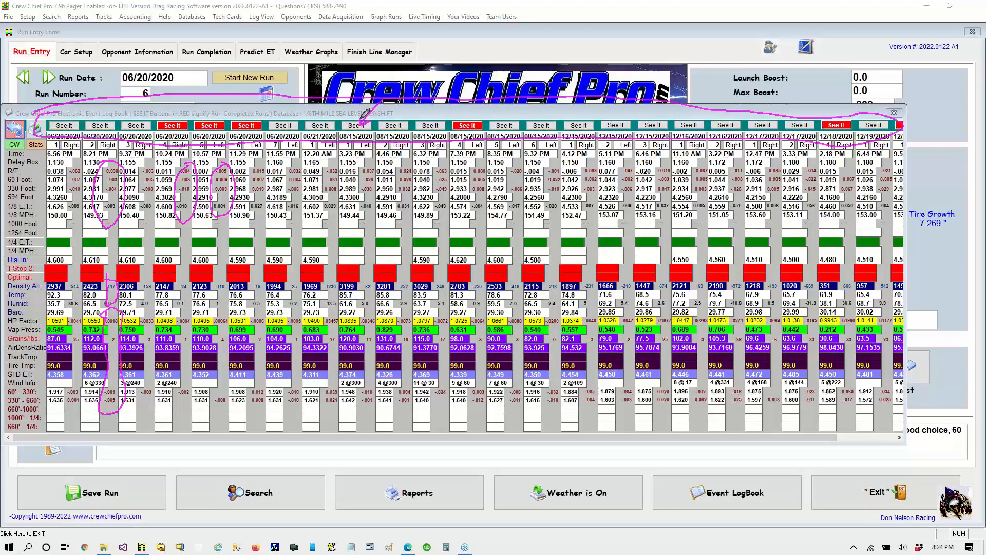
{"action": "mouse_move", "coordinate": [476, 107]}
{"action": "left_mouse_down"}
{"action": "mouse_move", "coordinate": [463, 122]}
{"action": "mouse_move", "coordinate": [486, 115]}
{"action": "mouse_move", "coordinate": [458, 111]}
{"action": "left_mouse_up"}
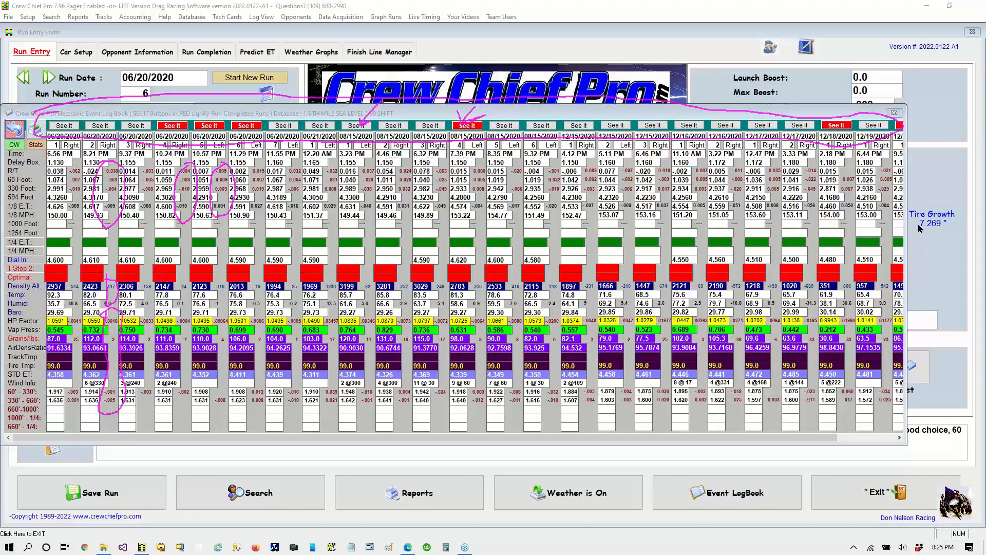
{"action": "left_click", "coordinate": [916, 227]}
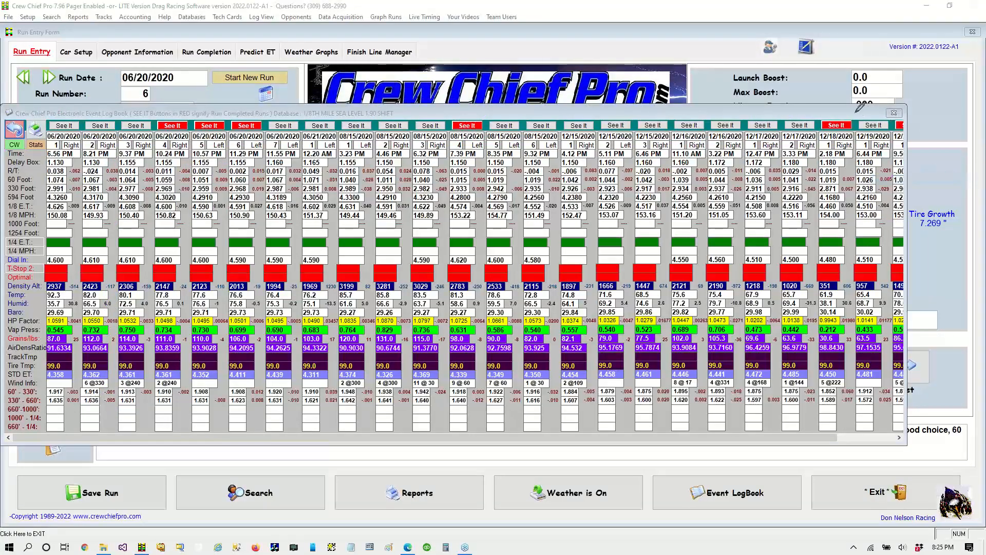
Step: Circle the See It control of the 12/19/2020 run, load that run into Run Entry, and clear the pen markings
{"action": "mouse_move", "coordinate": [855, 114]}
{"action": "left_mouse_down"}
{"action": "mouse_move", "coordinate": [862, 153]}
{"action": "mouse_move", "coordinate": [903, 117]}
{"action": "mouse_move", "coordinate": [845, 121]}
{"action": "mouse_move", "coordinate": [867, 127]}
{"action": "mouse_move", "coordinate": [869, 112]}
{"action": "left_mouse_up"}
{"action": "left_click", "coordinate": [814, 87]}
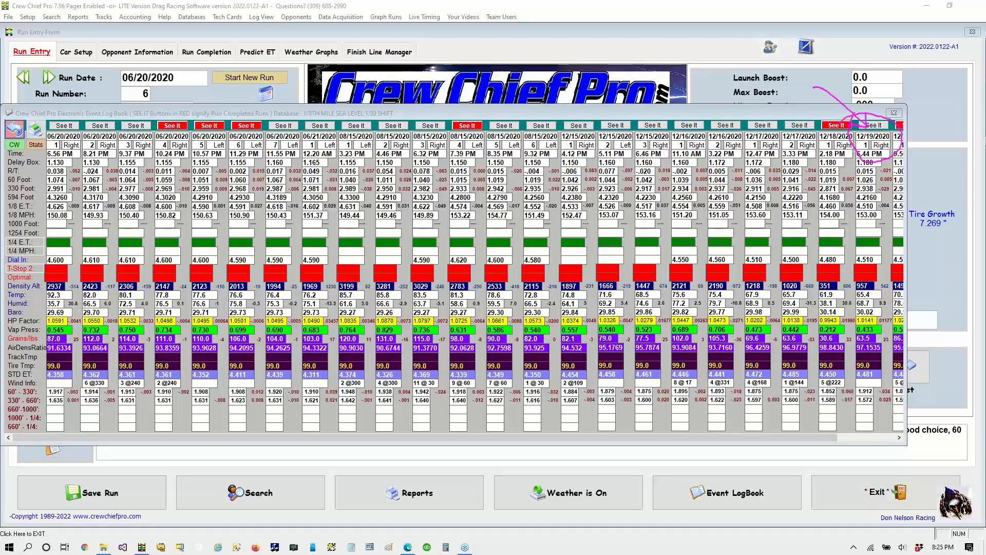
{"action": "left_click", "coordinate": [885, 130]}
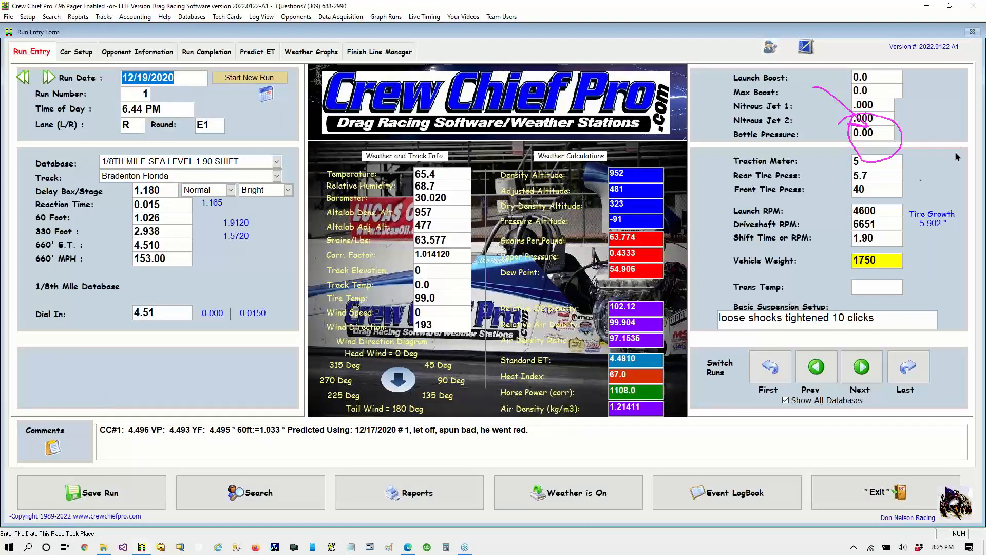
{"action": "left_click", "coordinate": [977, 156]}
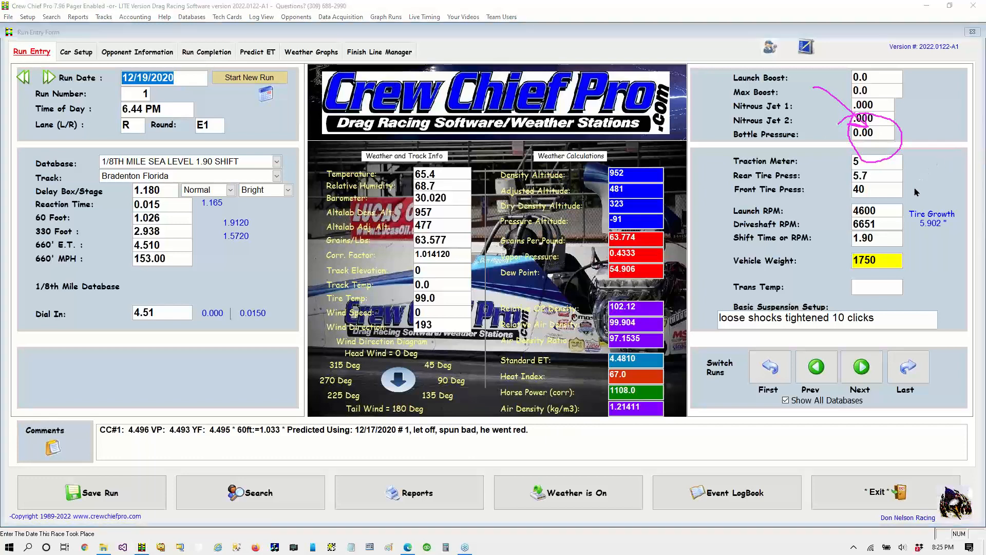
{"action": "left_click", "coordinate": [912, 227]}
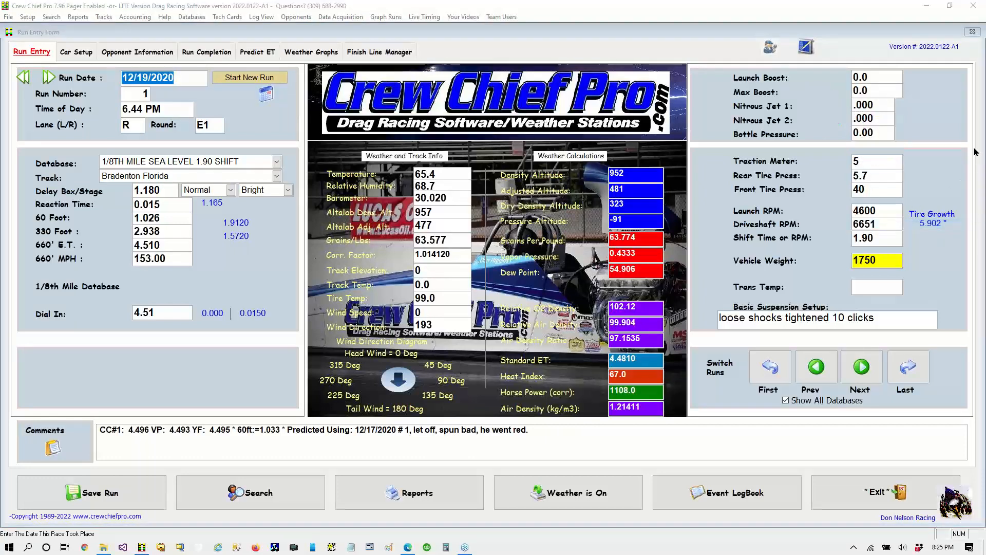
Step: Circle the Search entry, the arrows beside Run Date and the Switch Runs controls, draw an arrow to Event LogBook, and clear the markings
{"action": "left_click", "coordinate": [909, 177]}
{"action": "mouse_move", "coordinate": [47, 7]}
{"action": "left_mouse_down"}
{"action": "mouse_move", "coordinate": [43, 32]}
{"action": "mouse_move", "coordinate": [72, 15]}
{"action": "mouse_move", "coordinate": [41, 4]}
{"action": "left_mouse_up"}
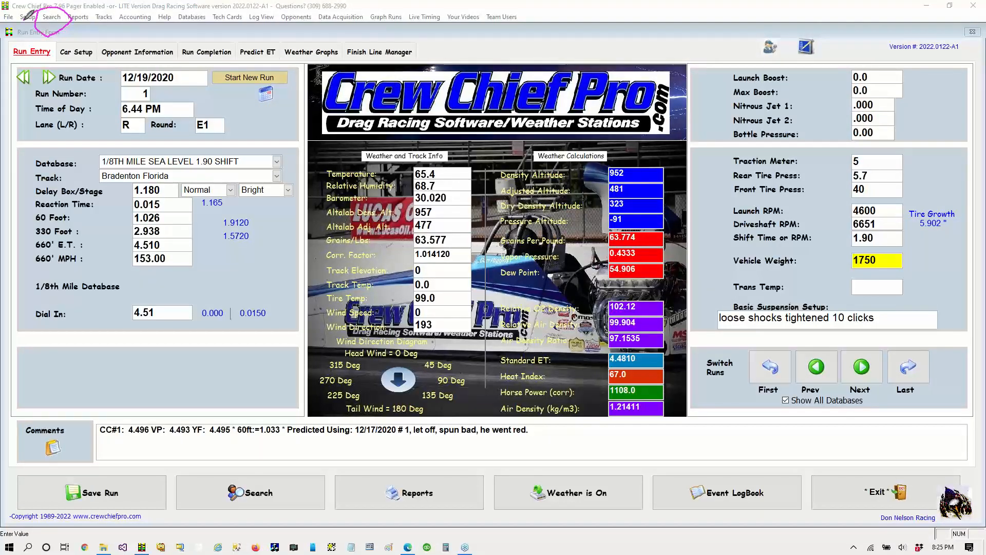
{"action": "mouse_move", "coordinate": [9, 86]}
{"action": "left_mouse_down"}
{"action": "mouse_move", "coordinate": [66, 77]}
{"action": "mouse_move", "coordinate": [15, 73]}
{"action": "left_mouse_up"}
{"action": "mouse_move", "coordinate": [779, 331]}
{"action": "left_mouse_down"}
{"action": "mouse_move", "coordinate": [712, 347]}
{"action": "mouse_move", "coordinate": [817, 405]}
{"action": "mouse_move", "coordinate": [943, 382]}
{"action": "mouse_move", "coordinate": [843, 327]}
{"action": "left_mouse_up"}
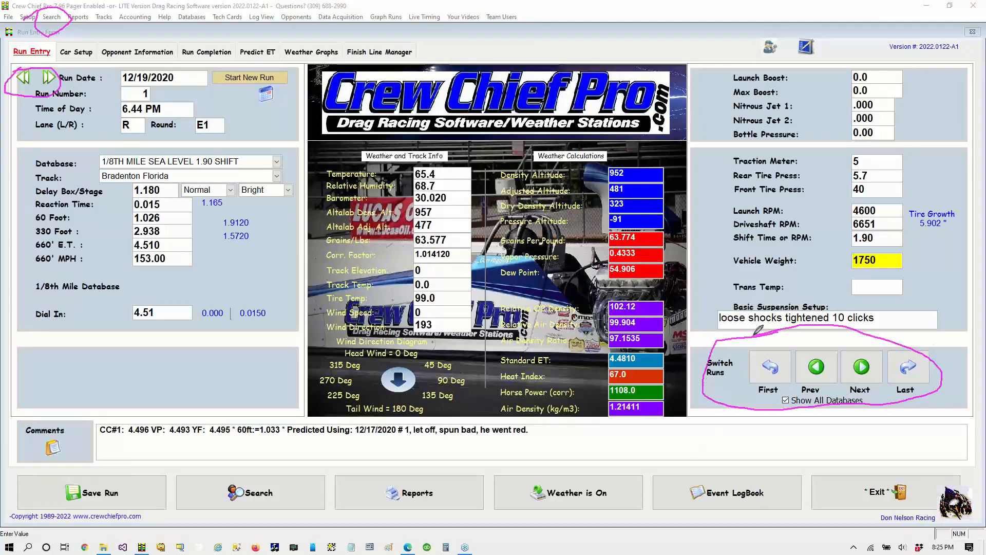
{"action": "mouse_move", "coordinate": [628, 417]}
{"action": "left_mouse_down"}
{"action": "mouse_move", "coordinate": [678, 472]}
{"action": "mouse_move", "coordinate": [674, 486]}
{"action": "mouse_move", "coordinate": [665, 476]}
{"action": "mouse_move", "coordinate": [673, 486]}
{"action": "mouse_move", "coordinate": [690, 457]}
{"action": "left_mouse_up"}
{"action": "left_click", "coordinate": [928, 218]}
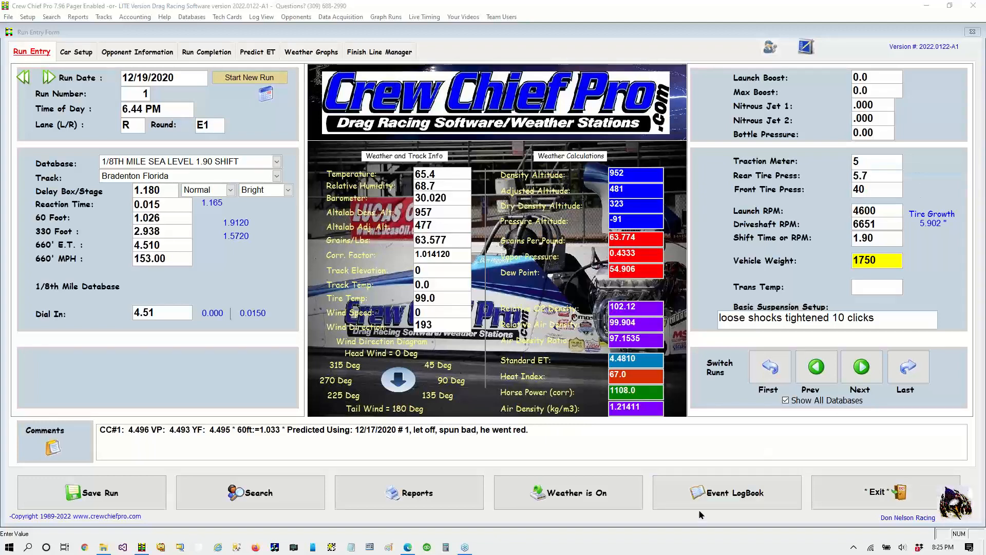
Step: Reopen the Event LogBook, circle the CW and Stats controls with the pen, and point an arrow at Stats
{"action": "left_click", "coordinate": [700, 494]}
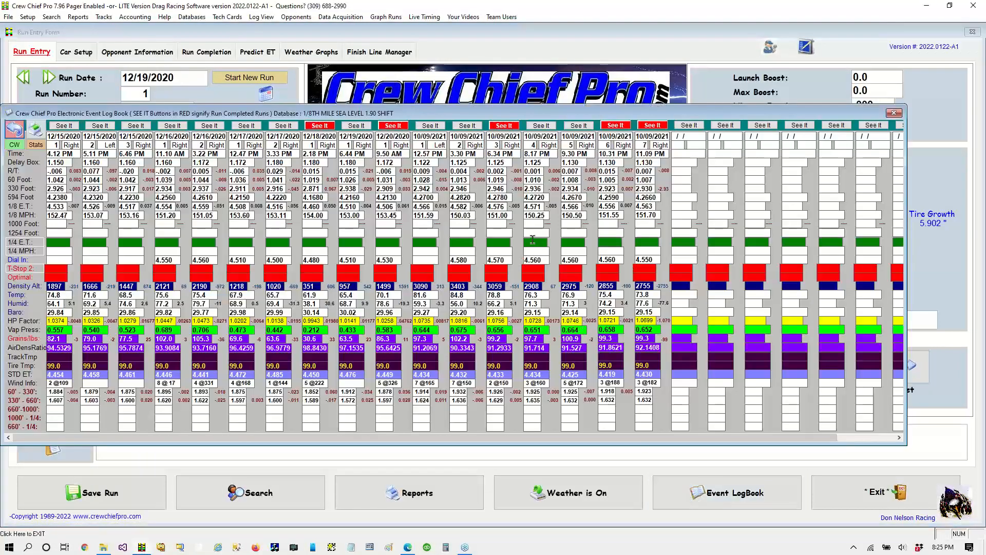
{"action": "left_click", "coordinate": [979, 152]}
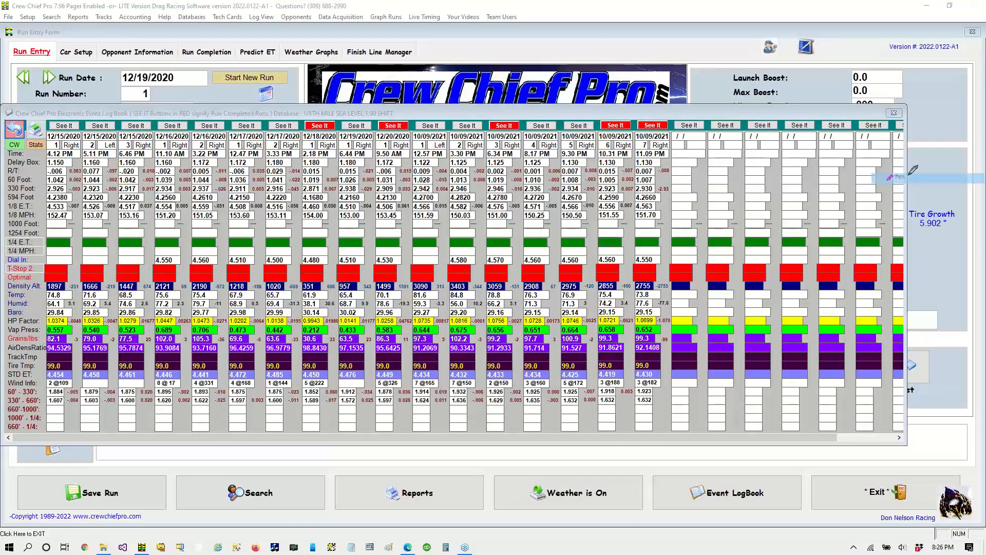
{"action": "mouse_move", "coordinate": [7, 114]}
{"action": "left_mouse_down"}
{"action": "mouse_move", "coordinate": [54, 163]}
{"action": "mouse_move", "coordinate": [57, 116]}
{"action": "mouse_move", "coordinate": [8, 105]}
{"action": "mouse_move", "coordinate": [31, 113]}
{"action": "mouse_move", "coordinate": [35, 144]}
{"action": "mouse_move", "coordinate": [42, 123]}
{"action": "left_mouse_up"}
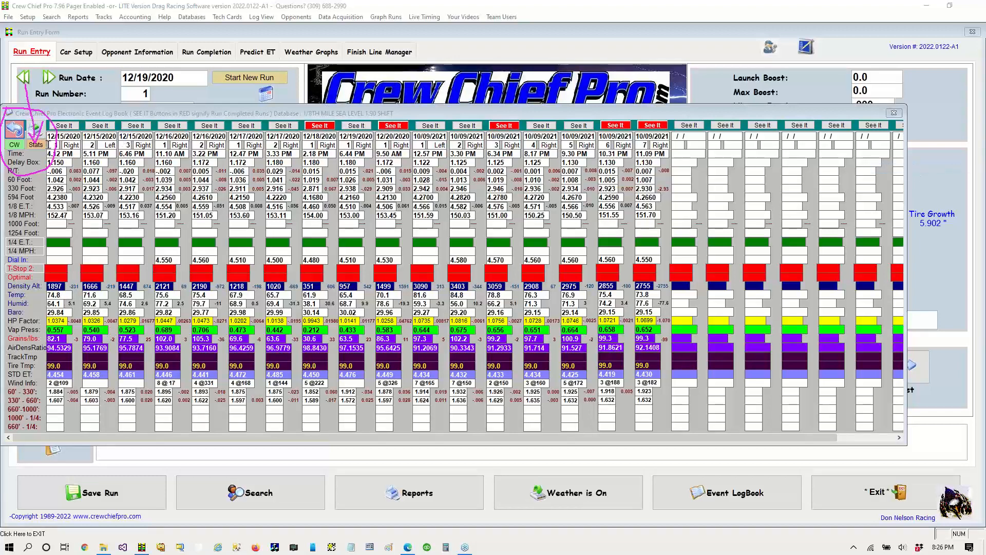
Step: Open the LogBook Averages, circle the left-lane averages, and mark the reaction time and 1/8th mile time for both lanes
{"action": "left_click", "coordinate": [39, 147]}
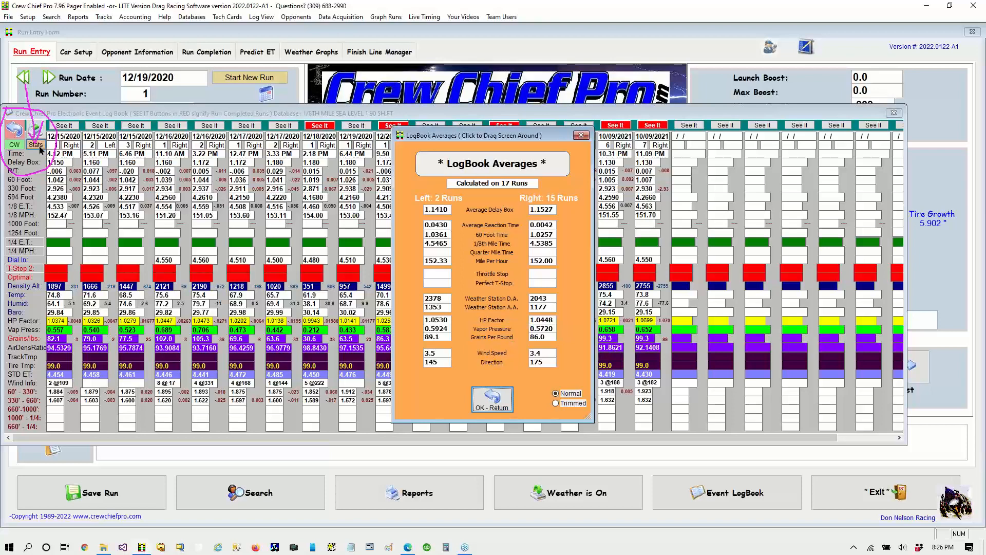
{"action": "left_click", "coordinate": [978, 151]}
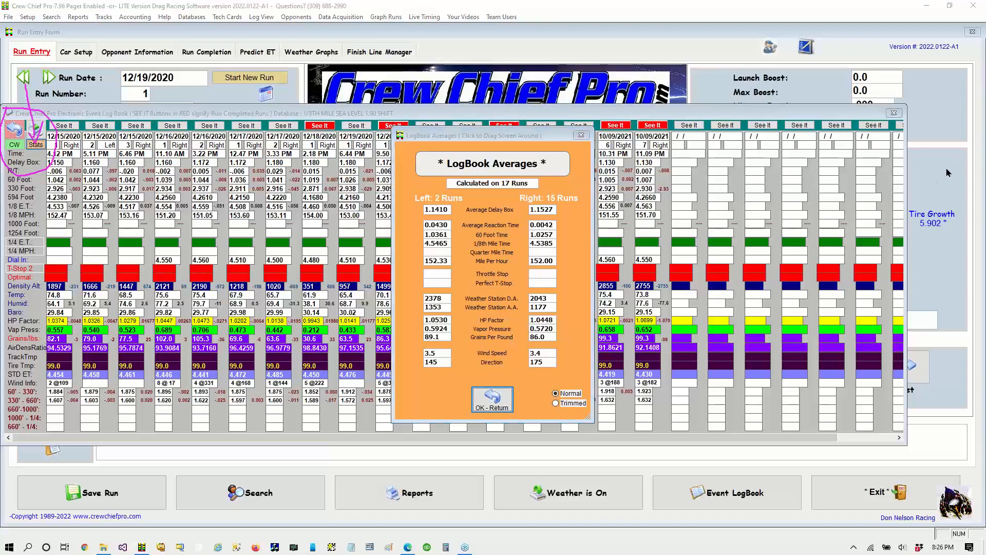
{"action": "mouse_move", "coordinate": [417, 146]}
{"action": "left_mouse_down"}
{"action": "mouse_move", "coordinate": [400, 322]}
{"action": "mouse_move", "coordinate": [454, 385]}
{"action": "mouse_move", "coordinate": [473, 281]}
{"action": "mouse_move", "coordinate": [463, 164]}
{"action": "mouse_move", "coordinate": [411, 173]}
{"action": "left_mouse_up"}
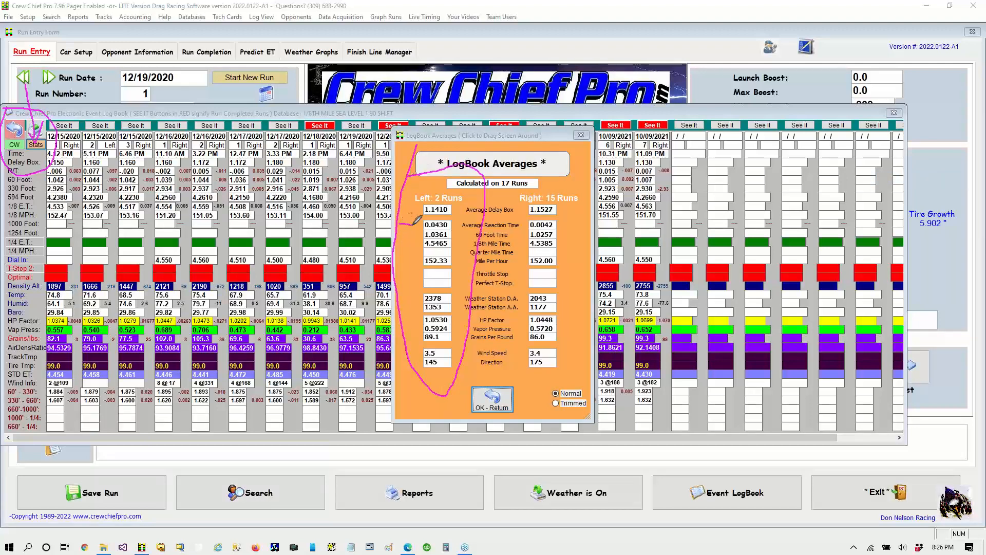
{"action": "mouse_move", "coordinate": [413, 224]}
{"action": "left_mouse_down"}
{"action": "mouse_move", "coordinate": [399, 224]}
{"action": "mouse_move", "coordinate": [423, 243]}
{"action": "left_mouse_up"}
{"action": "mouse_move", "coordinate": [580, 221]}
{"action": "left_mouse_down"}
{"action": "mouse_move", "coordinate": [557, 225]}
{"action": "mouse_move", "coordinate": [567, 247]}
{"action": "mouse_move", "coordinate": [559, 240]}
{"action": "mouse_move", "coordinate": [567, 236]}
{"action": "left_mouse_up"}
Step: Circle the Normal and Trimmed options, underline Trimmed, and compare both calculations, leaving the averages on Trimmed
{"action": "mouse_move", "coordinate": [549, 375]}
{"action": "left_mouse_down"}
{"action": "mouse_move", "coordinate": [539, 386]}
{"action": "mouse_move", "coordinate": [545, 427]}
{"action": "mouse_move", "coordinate": [598, 398]}
{"action": "mouse_move", "coordinate": [565, 372]}
{"action": "left_mouse_up"}
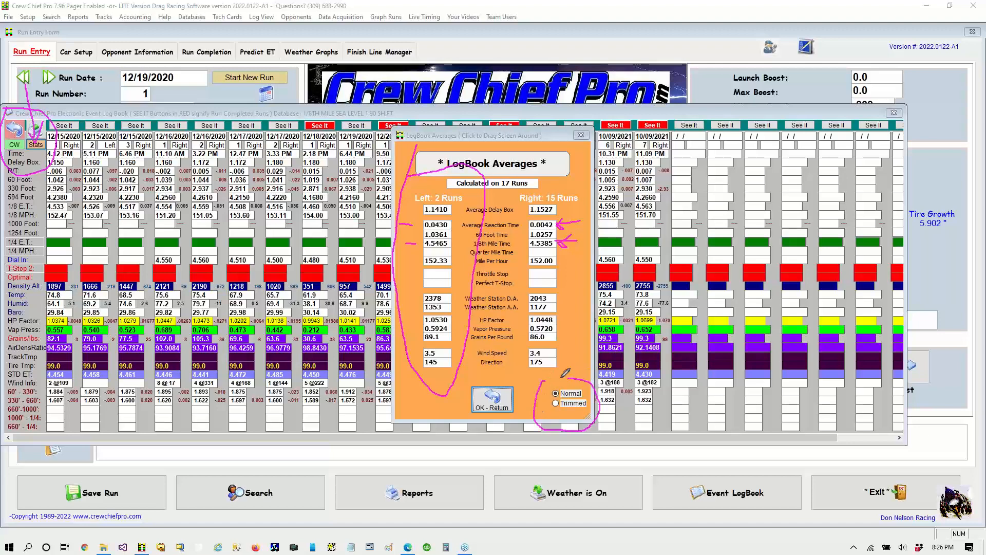
{"action": "mouse_move", "coordinate": [573, 333]}
{"action": "left_mouse_down"}
{"action": "mouse_move", "coordinate": [573, 377]}
{"action": "mouse_move", "coordinate": [584, 365]}
{"action": "left_mouse_up"}
{"action": "left_click_drag", "start_coordinate": [557, 409], "coordinate": [580, 408]}
{"action": "left_click", "coordinate": [558, 404]}
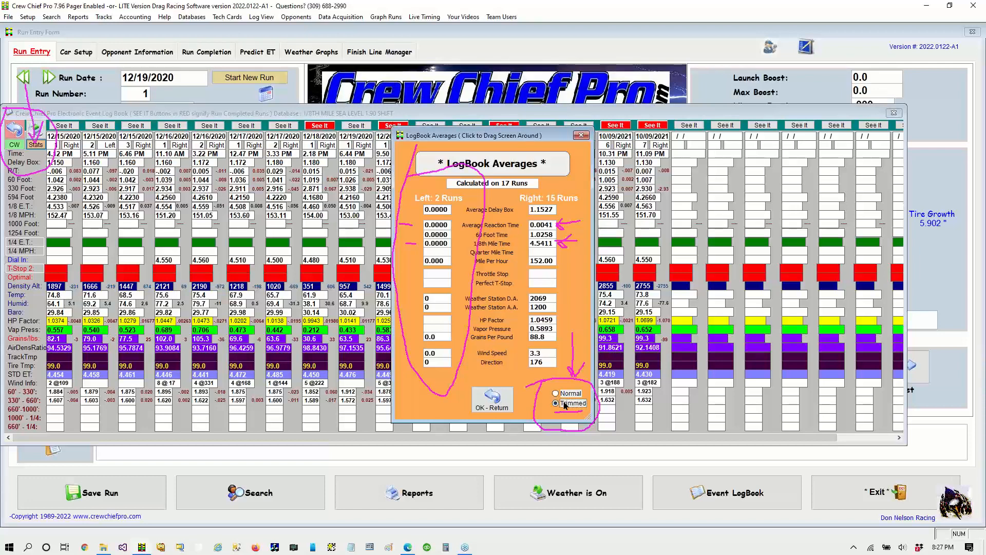
{"action": "left_click", "coordinate": [557, 394]}
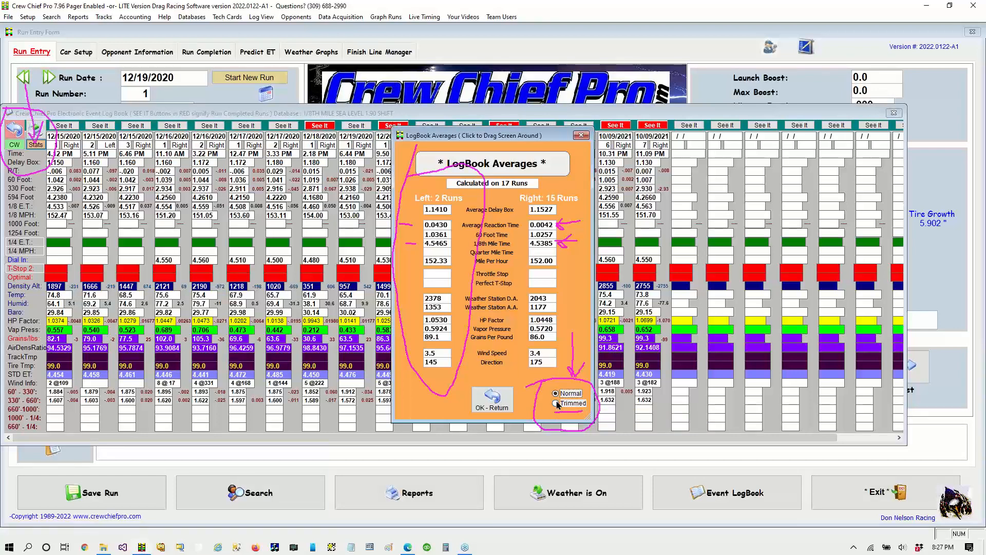
{"action": "left_click", "coordinate": [558, 405]}
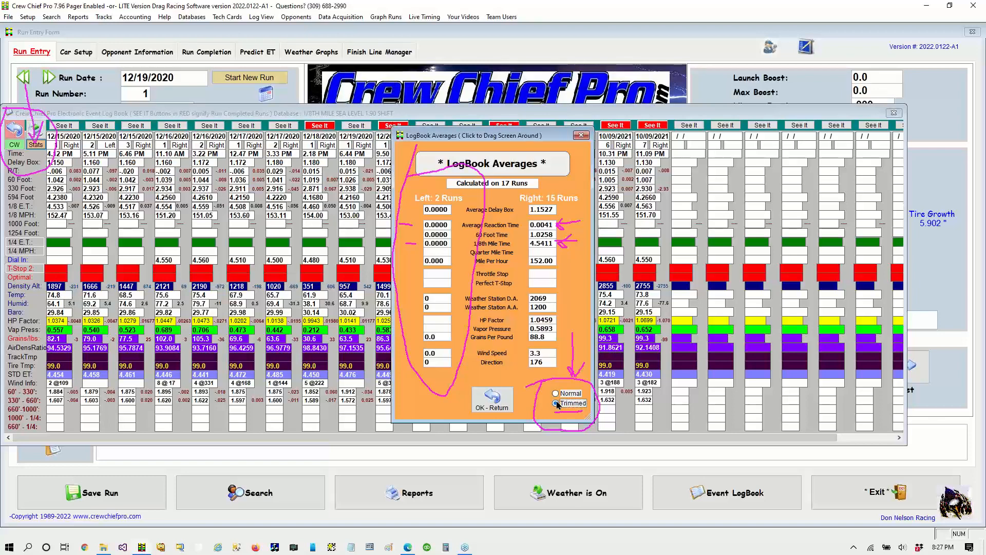
Step: Circle the right-lane runs heading in the averages, clear the pen markings, and close LogBook Averages
{"action": "left_click", "coordinate": [980, 149]}
{"action": "left_click", "coordinate": [924, 180]}
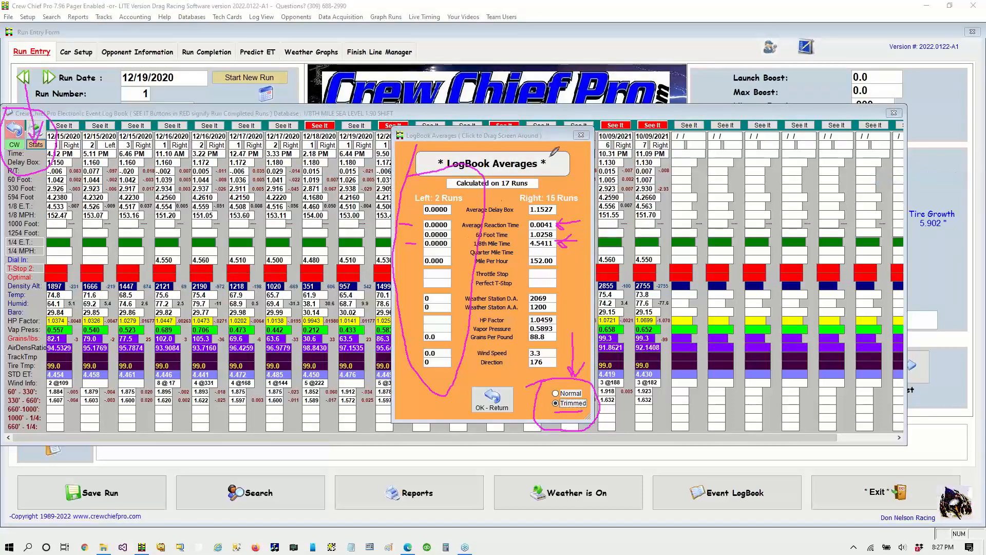
{"action": "mouse_move", "coordinate": [532, 190]}
{"action": "left_mouse_down"}
{"action": "mouse_move", "coordinate": [516, 195]}
{"action": "mouse_move", "coordinate": [532, 208]}
{"action": "mouse_move", "coordinate": [586, 202]}
{"action": "mouse_move", "coordinate": [571, 183]}
{"action": "mouse_move", "coordinate": [521, 192]}
{"action": "left_mouse_up"}
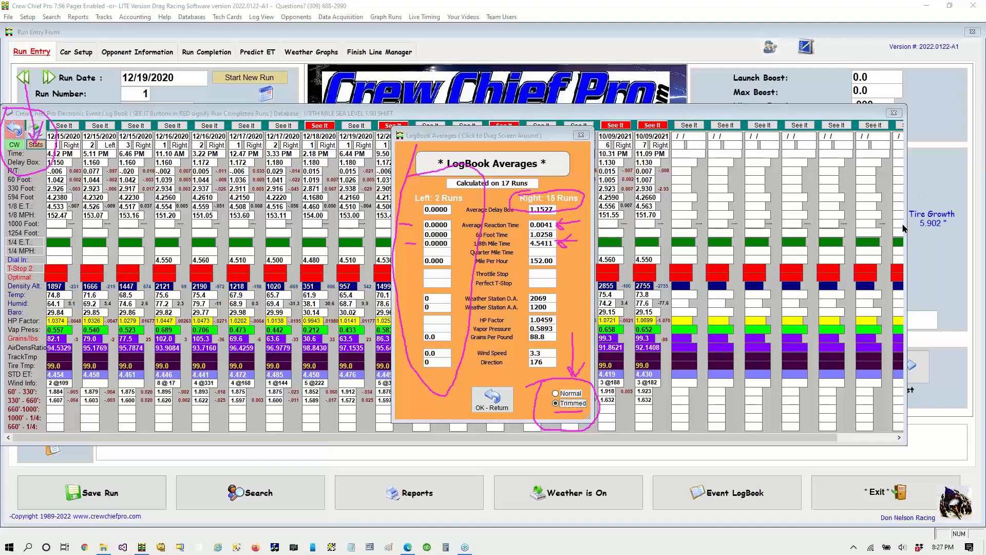
{"action": "key", "text": "Escape"}
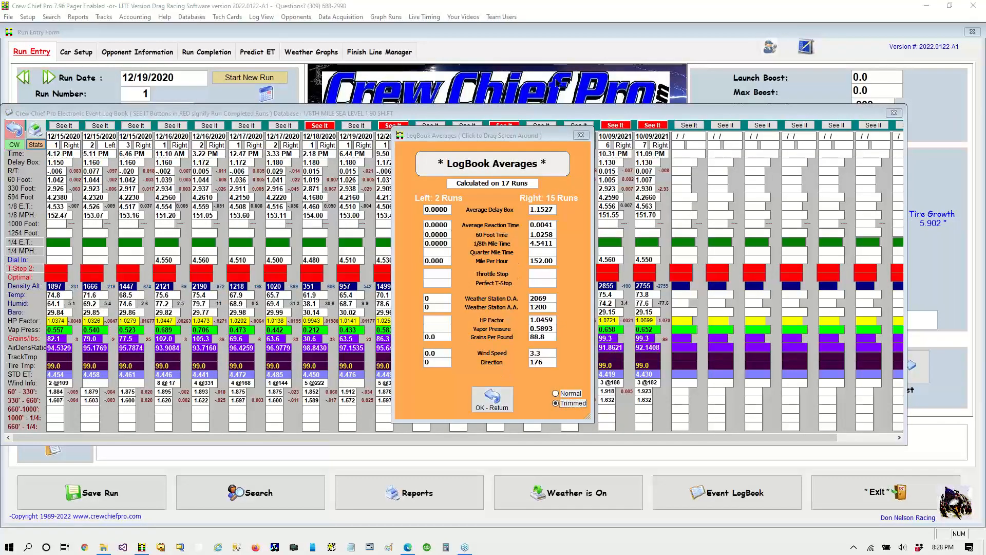
{"action": "left_click", "coordinate": [489, 405]}
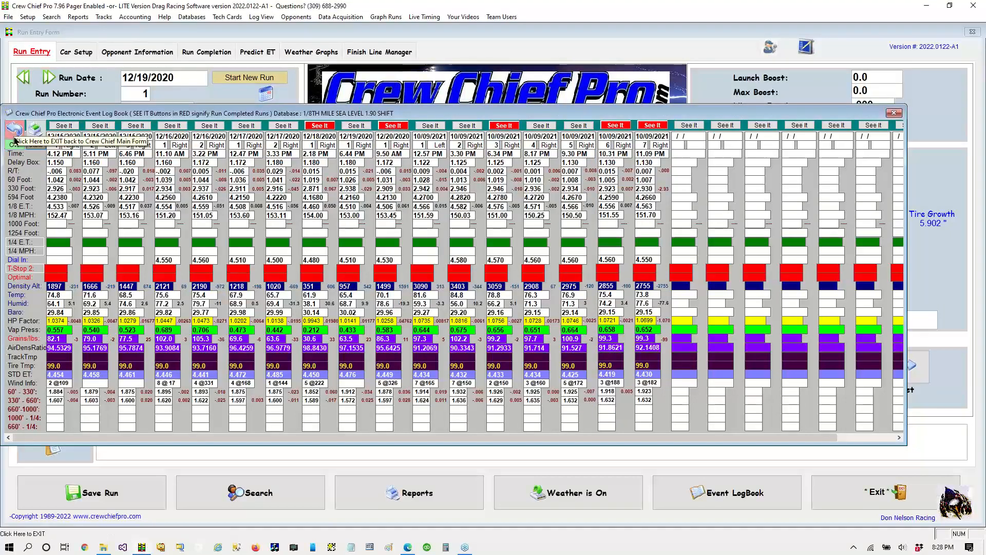
Step: Open the current weather readings from the LogBook, circle the CW control, move the readings window aside, and close it
{"action": "left_click", "coordinate": [15, 146]}
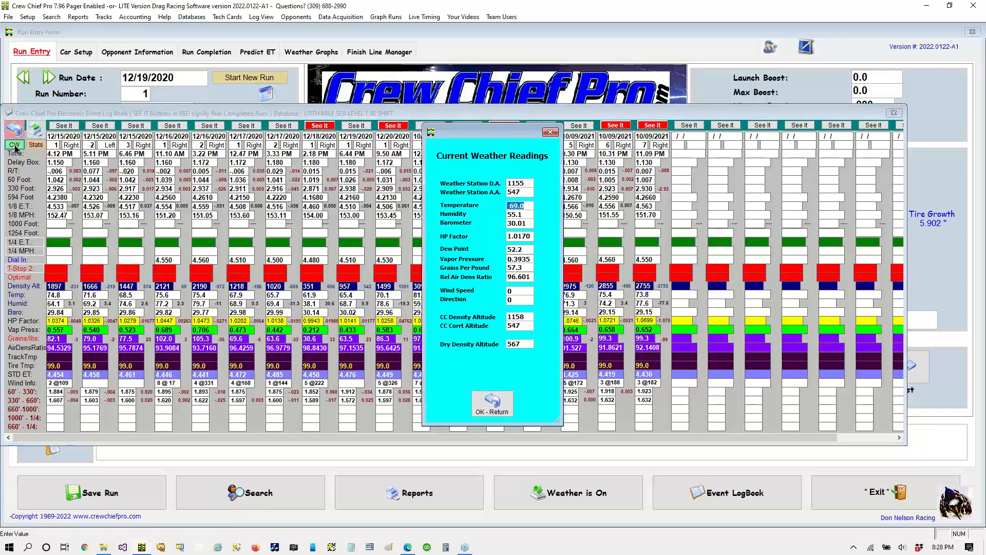
{"action": "left_click", "coordinate": [975, 153]}
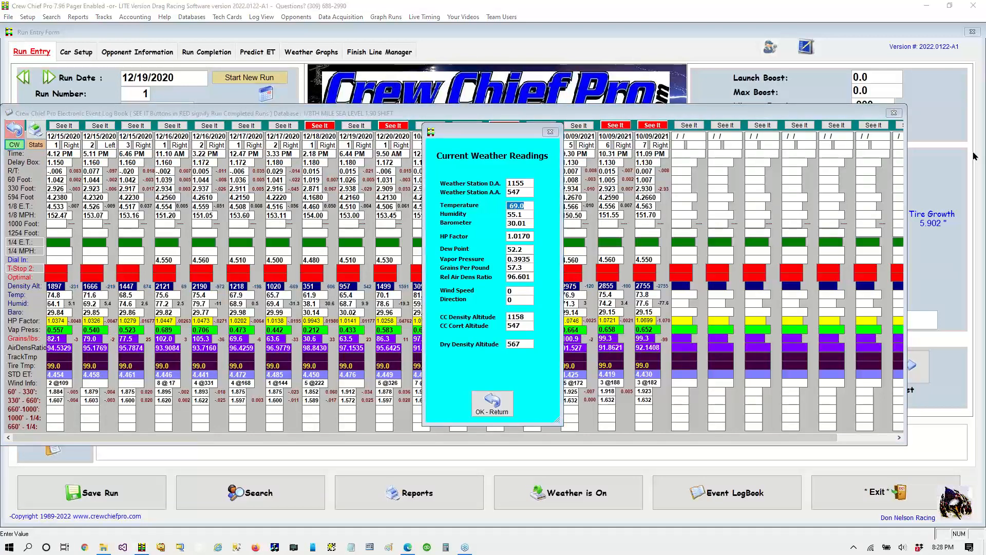
{"action": "left_click", "coordinate": [909, 175]}
{"action": "mouse_move", "coordinate": [21, 144]}
{"action": "left_mouse_down"}
{"action": "mouse_move", "coordinate": [13, 132]}
{"action": "mouse_move", "coordinate": [7, 160]}
{"action": "mouse_move", "coordinate": [34, 139]}
{"action": "mouse_move", "coordinate": [7, 128]}
{"action": "mouse_move", "coordinate": [37, 147]}
{"action": "left_mouse_up"}
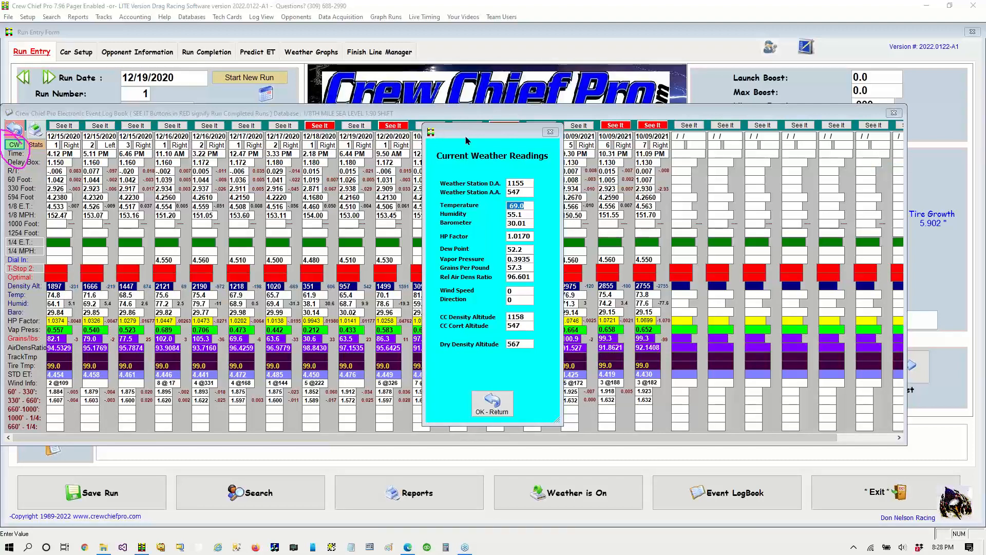
{"action": "left_click_drag", "start_coordinate": [488, 131], "coordinate": [755, 119]}
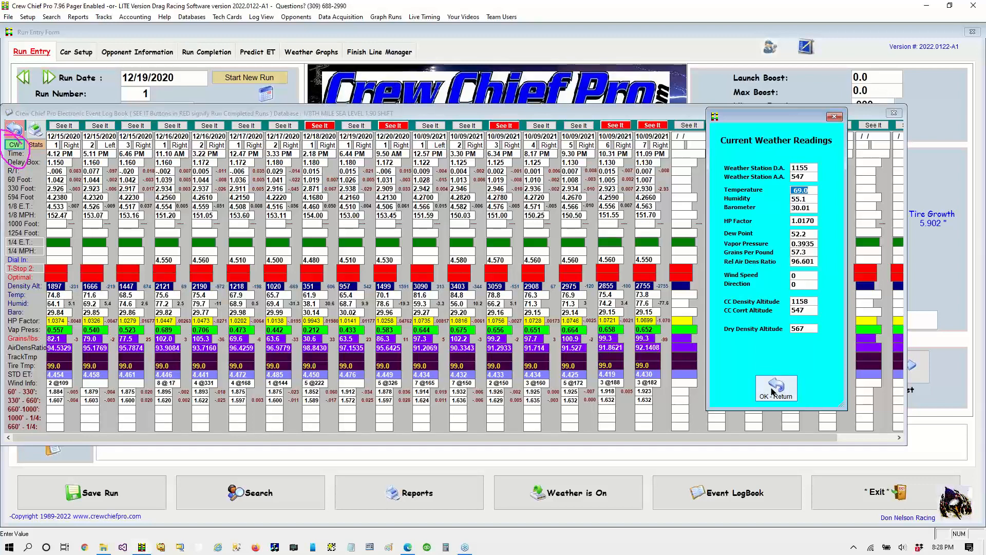
{"action": "left_click", "coordinate": [773, 390]}
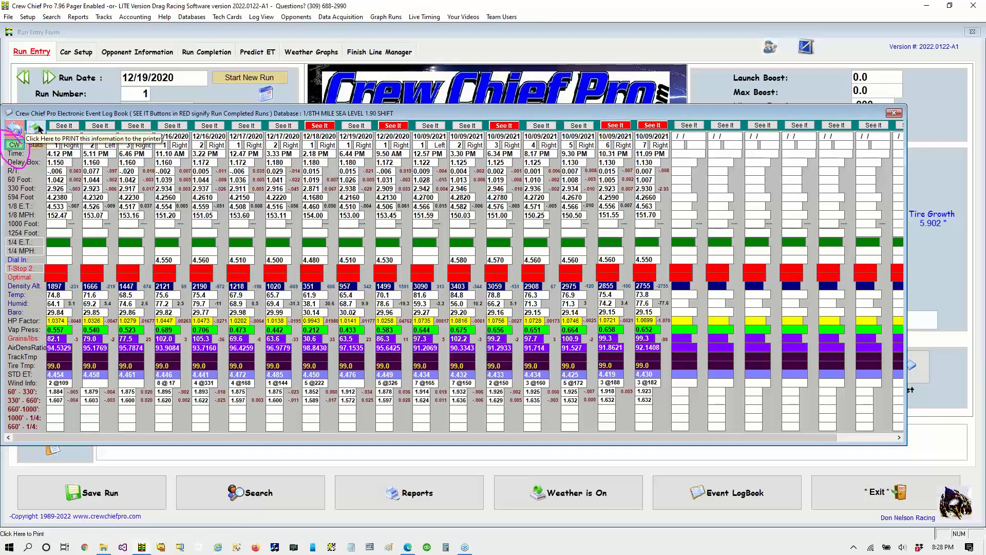
Step: Request a screen preview of the Event LogBook printout, return to the LogBook, and close it
{"action": "left_click", "coordinate": [36, 129]}
{"action": "double_click", "coordinate": [443, 259]}
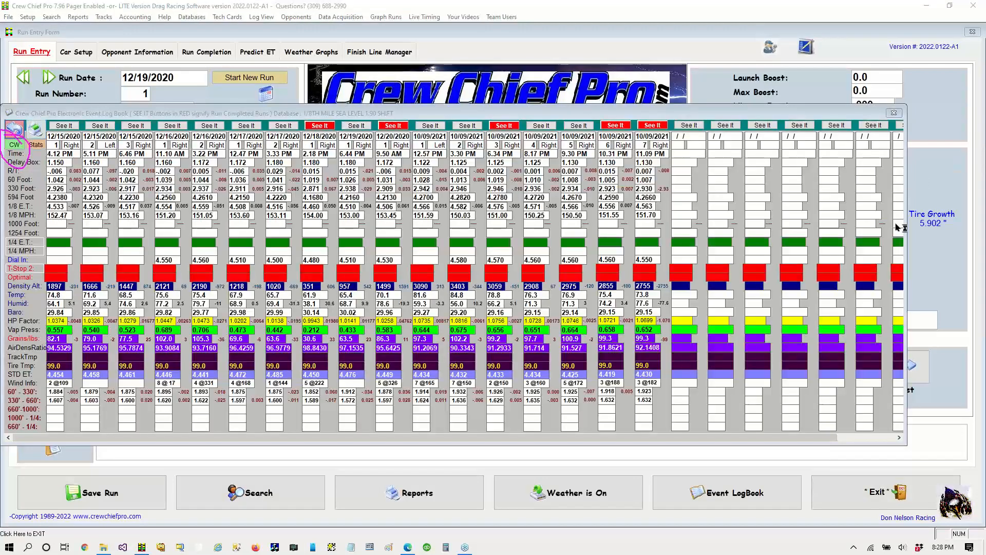
{"action": "left_click", "coordinate": [14, 131]}
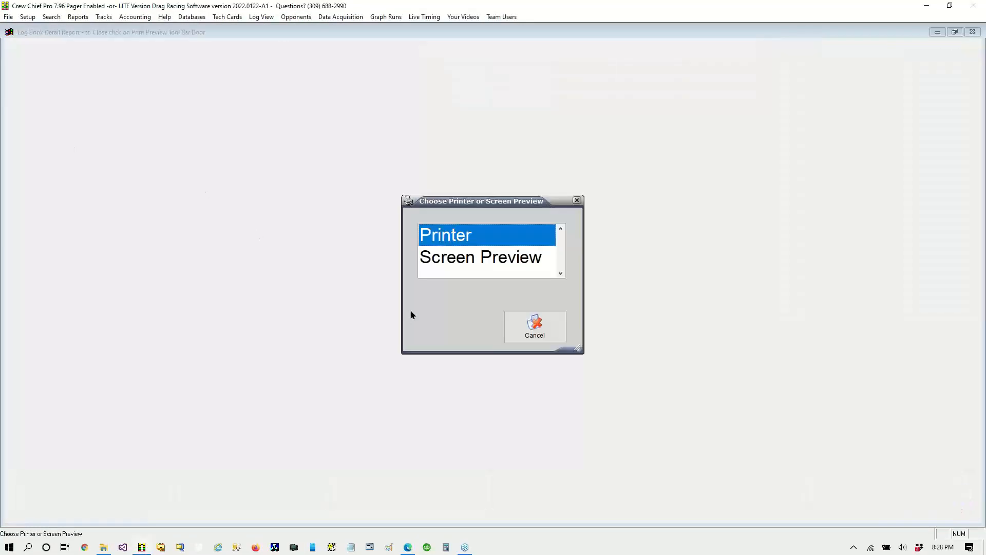
{"action": "key", "text": "Down"}
{"action": "key", "text": "Return"}
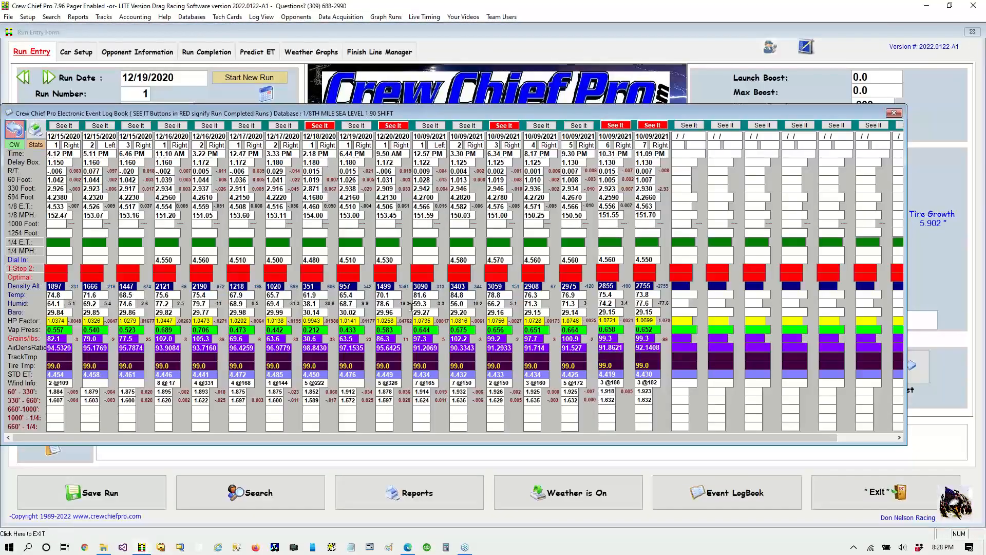
{"action": "left_click", "coordinate": [894, 114]}
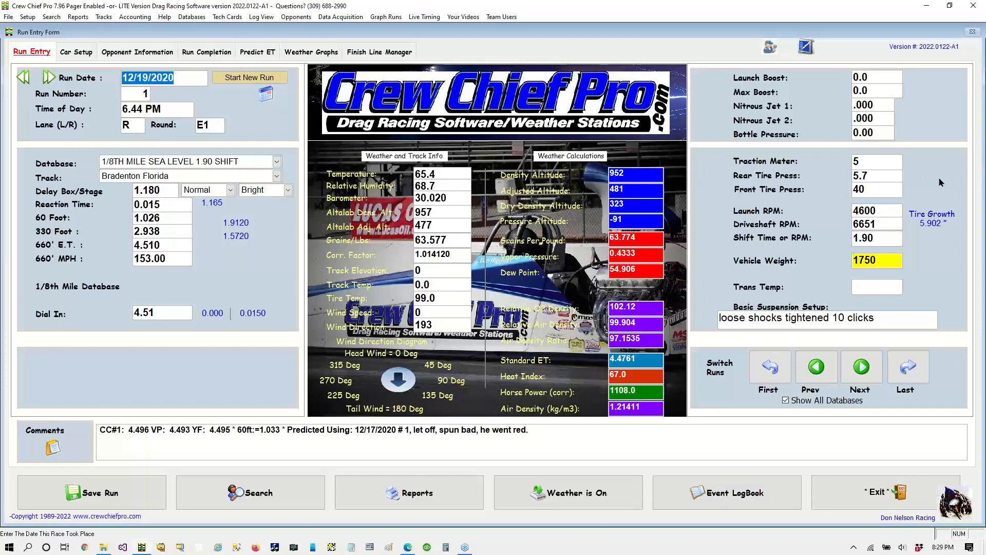
Step: Browse through the neighbouring runs, return to the 12/20/2020 round E2 run, and open its Opponent Information
{"action": "left_click", "coordinate": [247, 83]}
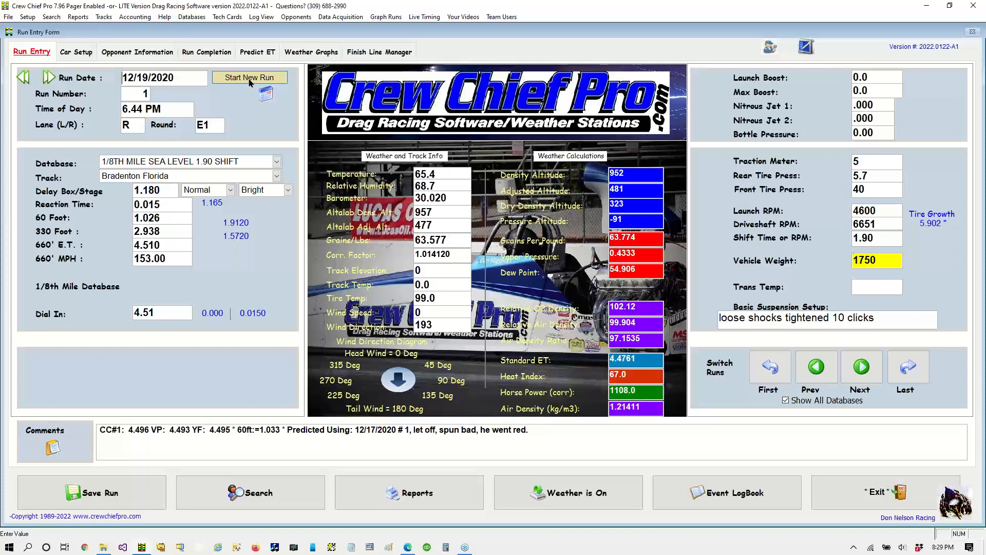
{"action": "left_click", "coordinate": [816, 368]}
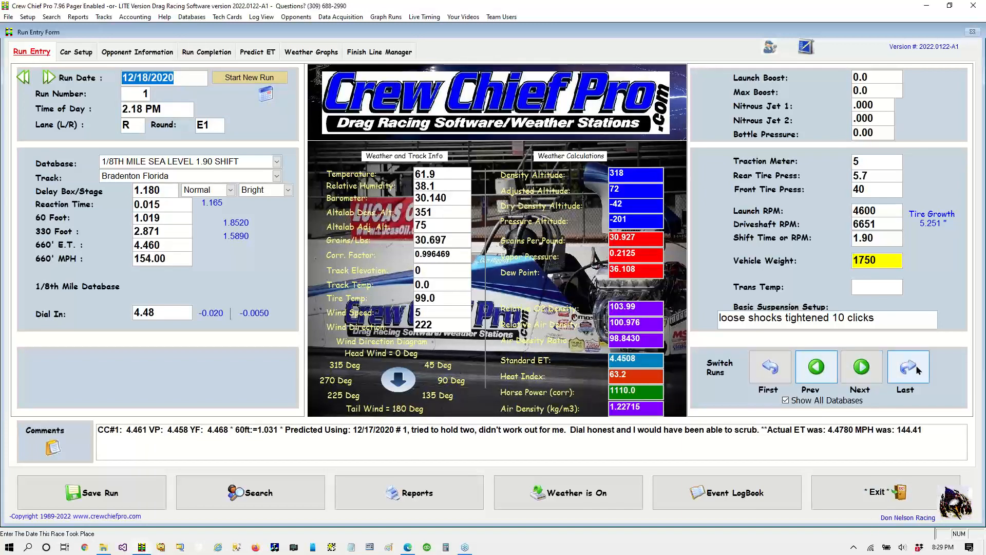
{"action": "left_click", "coordinate": [851, 367]}
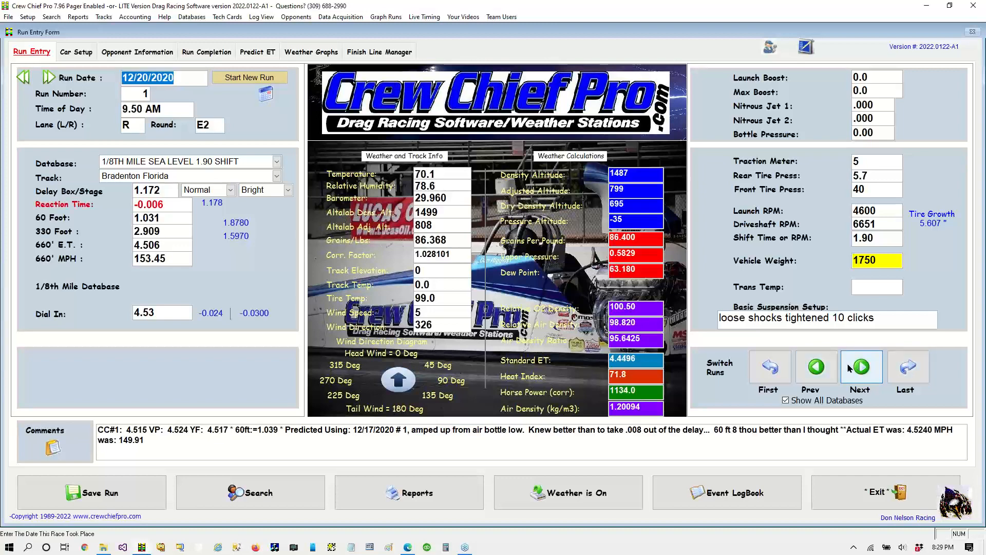
{"action": "left_click", "coordinate": [847, 363]}
{"action": "left_click", "coordinate": [847, 363]}
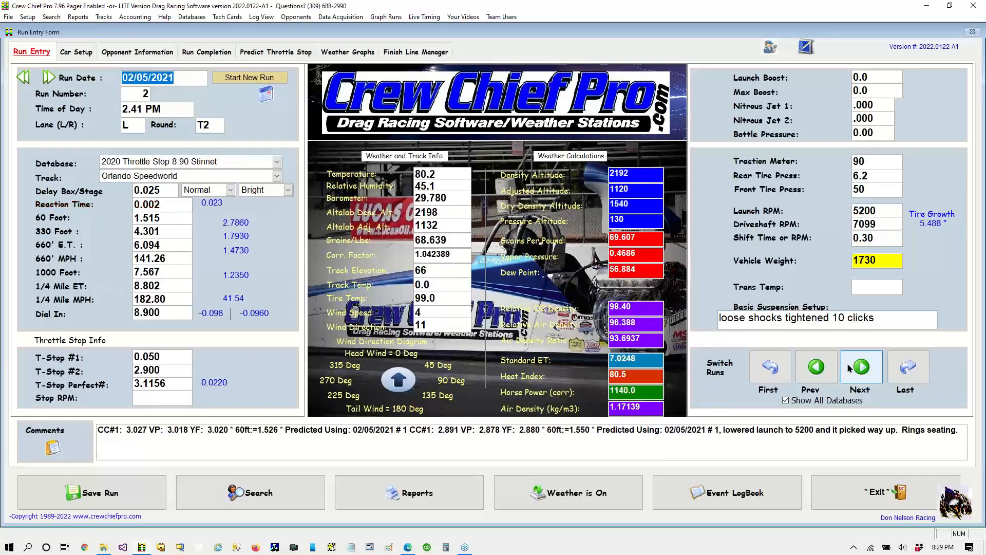
{"action": "left_click", "coordinate": [847, 363]}
{"action": "left_click", "coordinate": [846, 362]}
{"action": "left_click", "coordinate": [809, 368]}
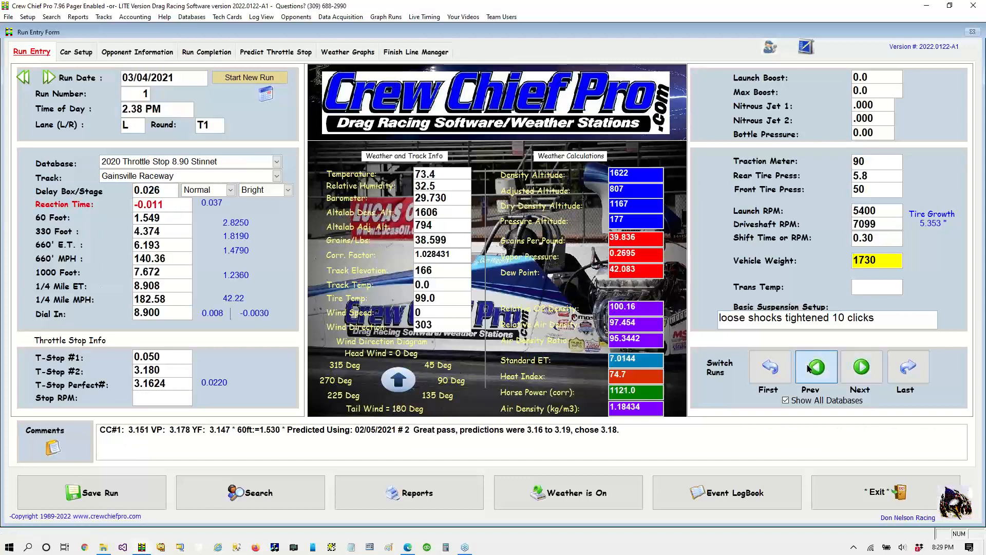
{"action": "left_click", "coordinate": [809, 368]}
{"action": "left_click", "coordinate": [809, 369]}
{"action": "left_click", "coordinate": [809, 368]}
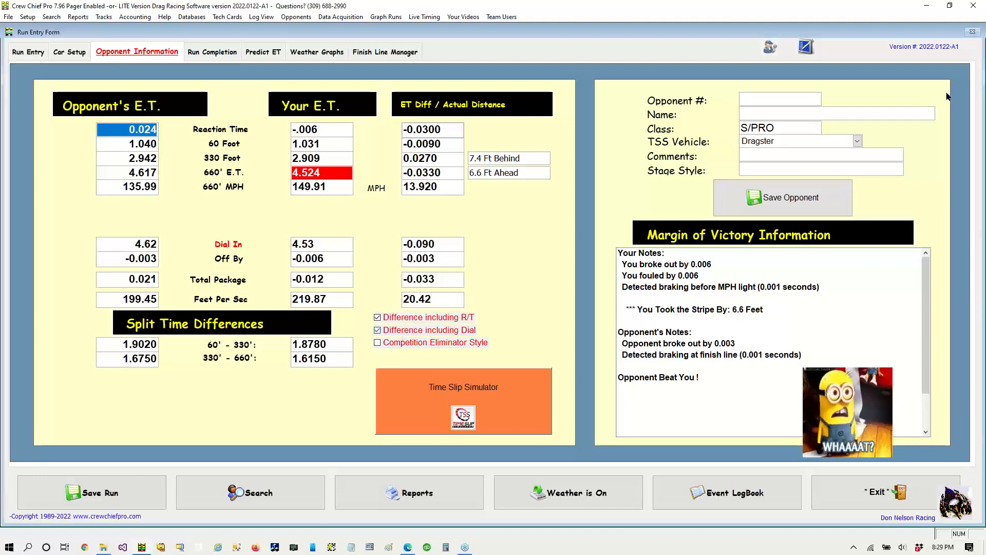
Step: Circle the Opponent Information heading, the Time Slip Simulator control, and the opponent's time slip figures with the pen
{"action": "left_click", "coordinate": [979, 154]}
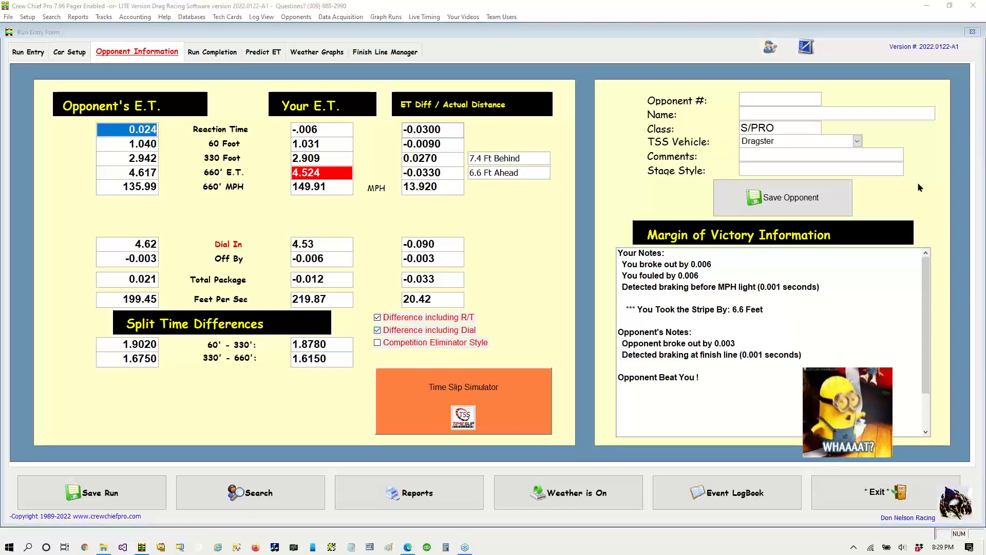
{"action": "left_click", "coordinate": [917, 181]}
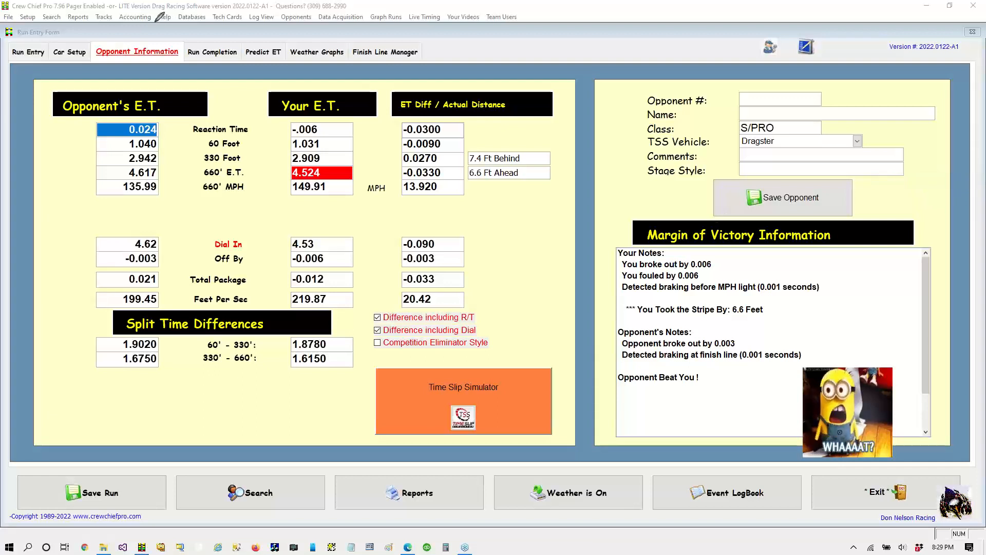
{"action": "mouse_move", "coordinate": [149, 23]}
{"action": "left_mouse_down"}
{"action": "mouse_move", "coordinate": [95, 29]}
{"action": "mouse_move", "coordinate": [102, 77]}
{"action": "mouse_move", "coordinate": [187, 28]}
{"action": "mouse_move", "coordinate": [91, 29]}
{"action": "left_mouse_up"}
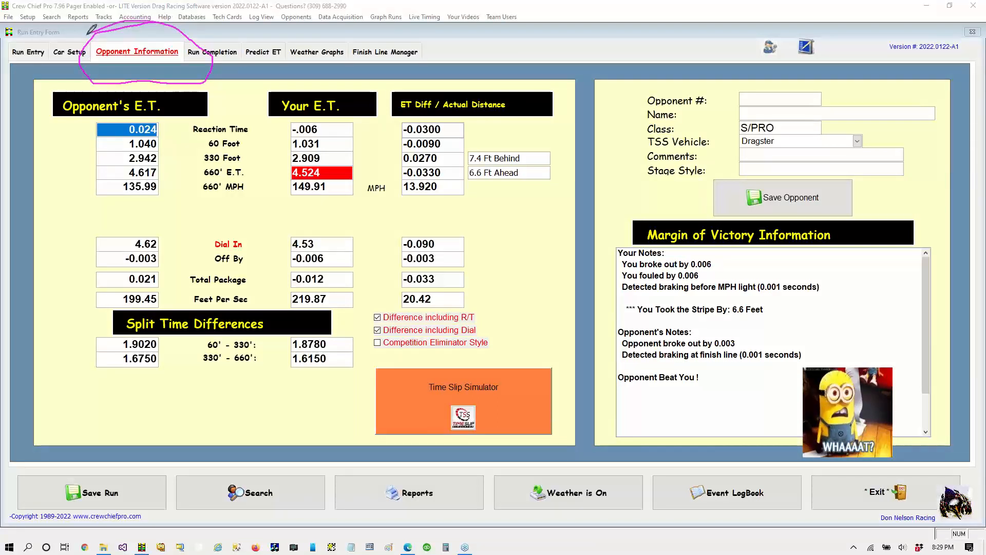
{"action": "mouse_move", "coordinate": [375, 374]}
{"action": "left_mouse_down"}
{"action": "mouse_move", "coordinate": [417, 454]}
{"action": "mouse_move", "coordinate": [570, 420]}
{"action": "mouse_move", "coordinate": [421, 344]}
{"action": "mouse_move", "coordinate": [358, 371]}
{"action": "left_mouse_up"}
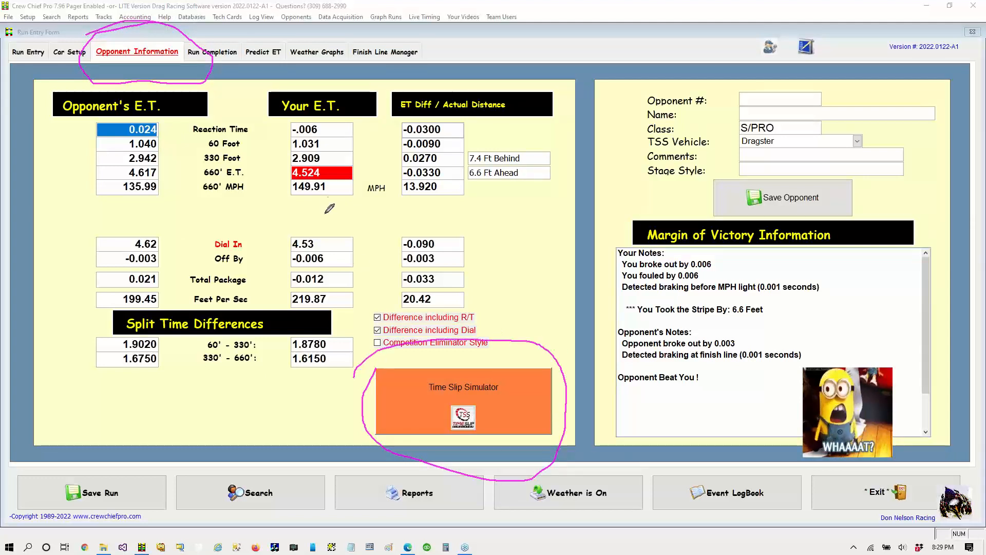
{"action": "mouse_move", "coordinate": [80, 166]}
{"action": "left_mouse_down"}
{"action": "mouse_move", "coordinate": [154, 218]}
{"action": "mouse_move", "coordinate": [181, 147]}
{"action": "mouse_move", "coordinate": [92, 118]}
{"action": "left_mouse_up"}
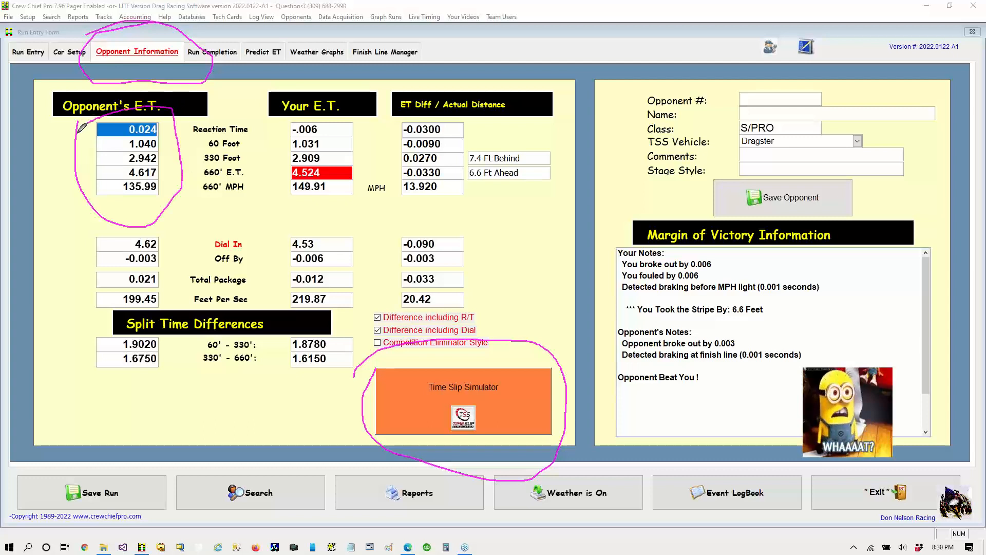
Step: Mark the distance fields, victory notes and opponent number, draw an arrow to Time Slip Simulator, and clear all pen markings
{"action": "mouse_move", "coordinate": [536, 147]}
{"action": "left_mouse_down"}
{"action": "mouse_move", "coordinate": [475, 139]}
{"action": "mouse_move", "coordinate": [459, 177]}
{"action": "mouse_move", "coordinate": [534, 195]}
{"action": "mouse_move", "coordinate": [539, 143]}
{"action": "left_mouse_up"}
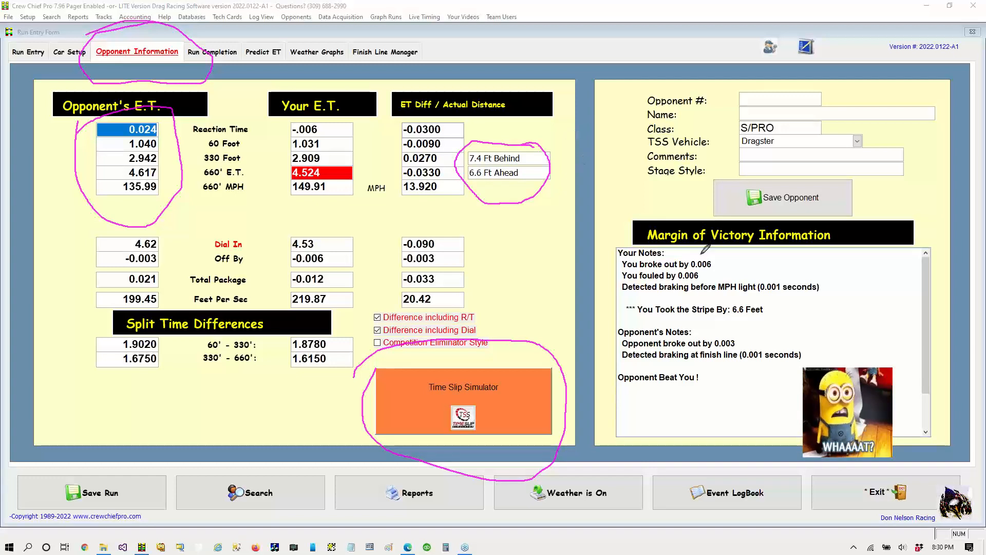
{"action": "mouse_move", "coordinate": [700, 242]}
{"action": "left_mouse_down"}
{"action": "mouse_move", "coordinate": [622, 268]}
{"action": "mouse_move", "coordinate": [621, 411]}
{"action": "mouse_move", "coordinate": [898, 452]}
{"action": "mouse_move", "coordinate": [862, 306]}
{"action": "mouse_move", "coordinate": [665, 248]}
{"action": "left_mouse_up"}
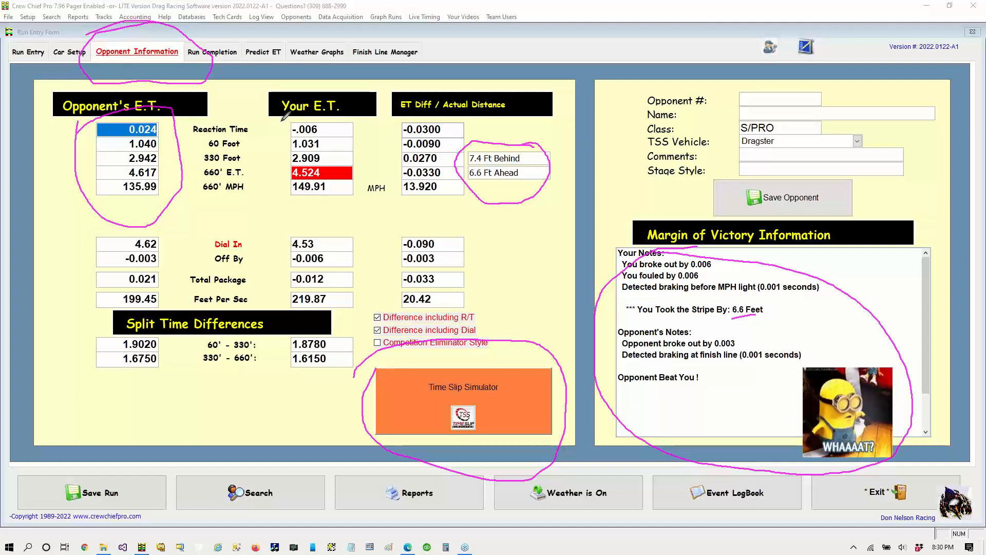
{"action": "mouse_move", "coordinate": [775, 83]}
{"action": "left_mouse_down"}
{"action": "mouse_move", "coordinate": [717, 97]}
{"action": "mouse_move", "coordinate": [822, 92]}
{"action": "mouse_move", "coordinate": [751, 83]}
{"action": "left_mouse_up"}
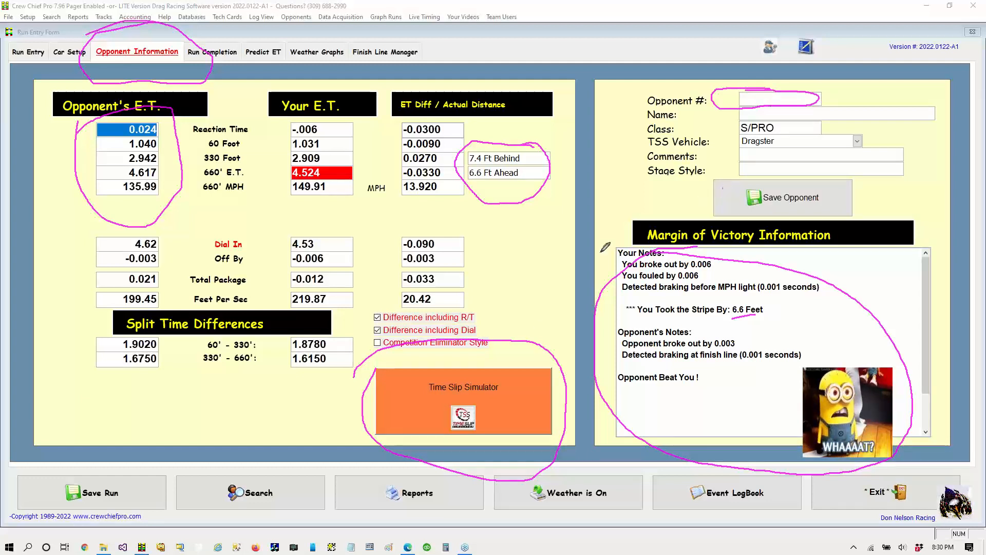
{"action": "mouse_move", "coordinate": [177, 424]}
{"action": "left_mouse_down"}
{"action": "mouse_move", "coordinate": [432, 424]}
{"action": "mouse_move", "coordinate": [424, 404]}
{"action": "left_mouse_up"}
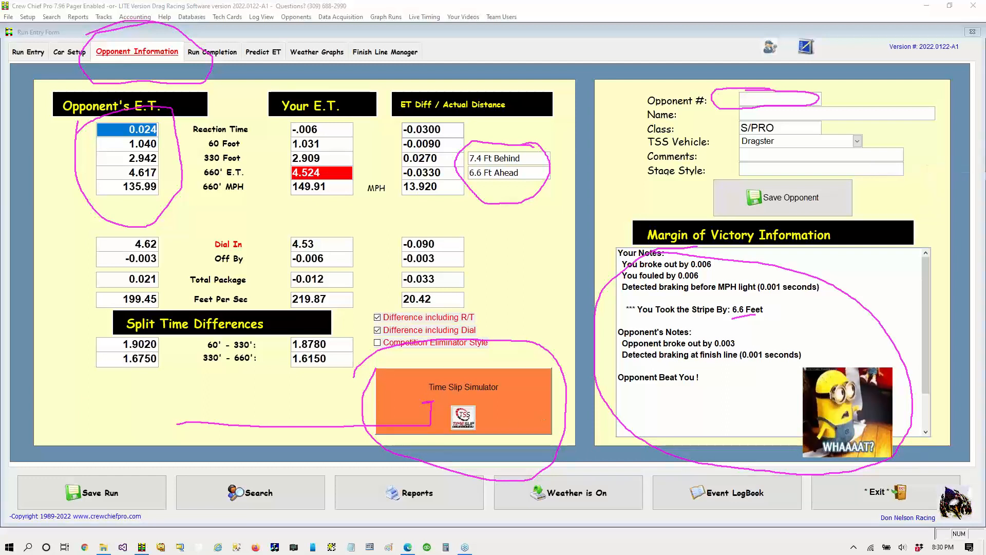
{"action": "left_click", "coordinate": [916, 229]}
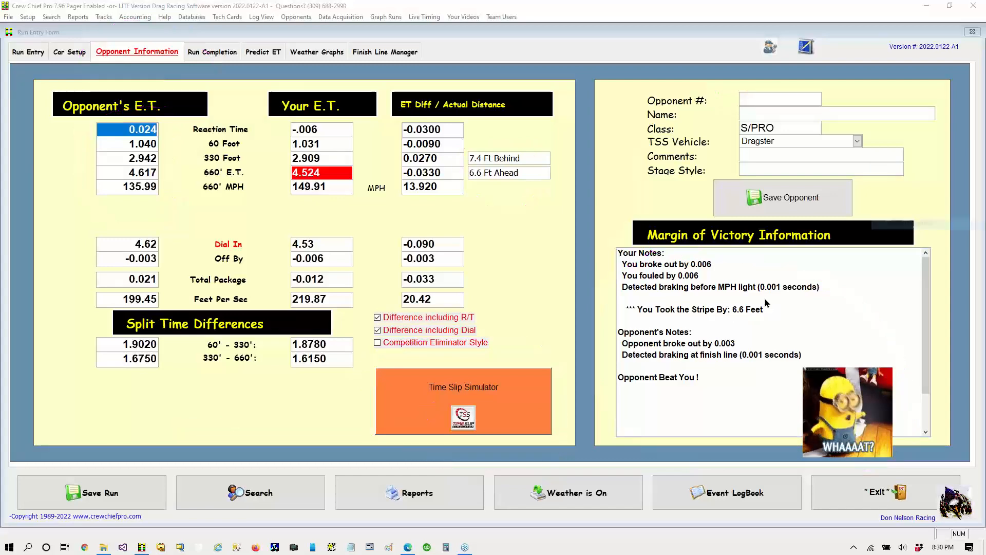
Step: Launch Time Slip Simulator windowed at 1600 x 900 and show the race from the right lane in Sideways view
{"action": "left_click", "coordinate": [501, 400]}
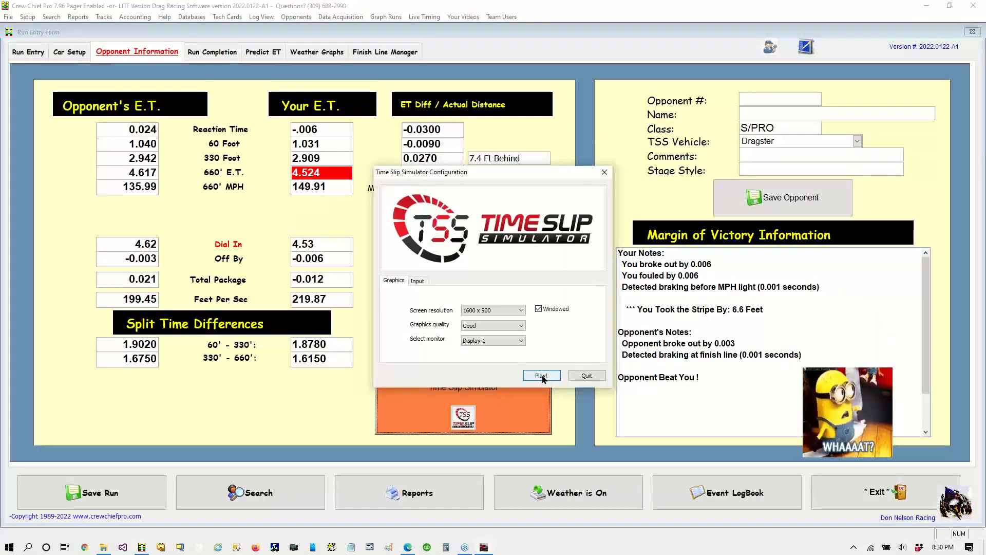
{"action": "left_click", "coordinate": [541, 375]}
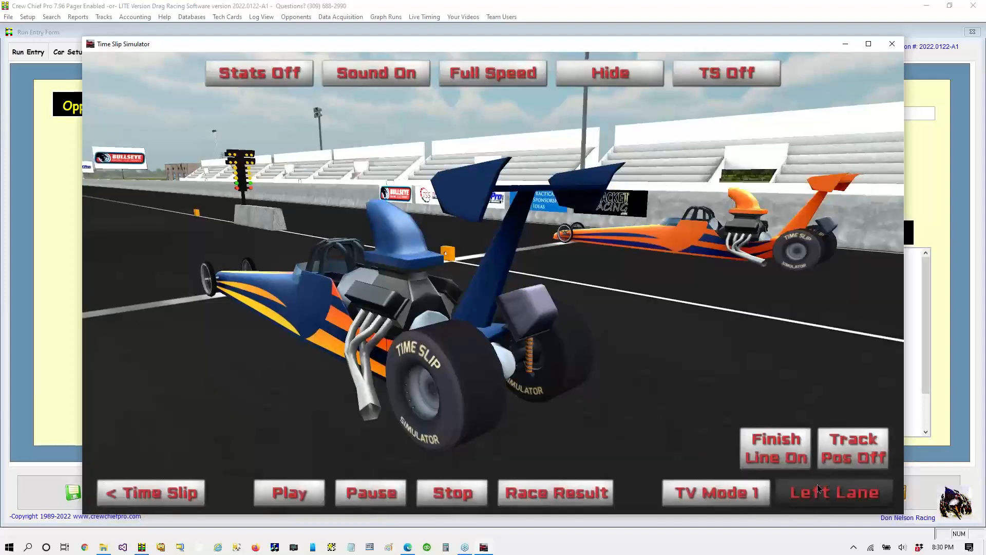
{"action": "left_click", "coordinate": [690, 494]}
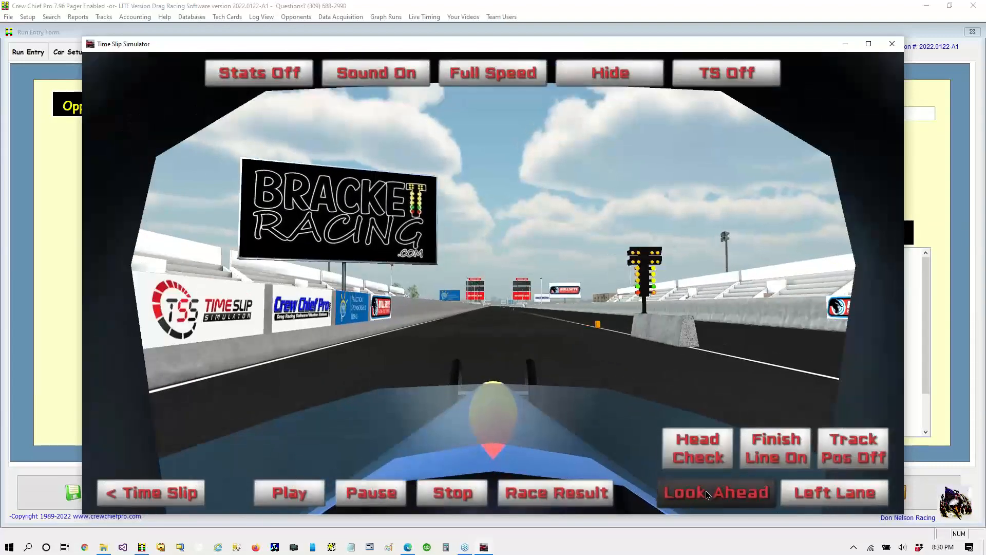
{"action": "left_click", "coordinate": [708, 491]}
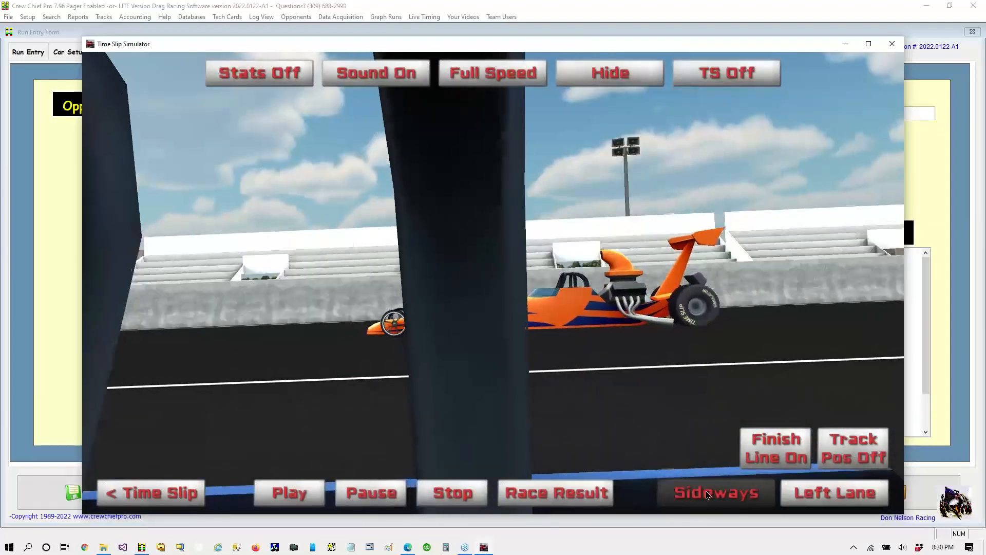
{"action": "left_click", "coordinate": [802, 489]}
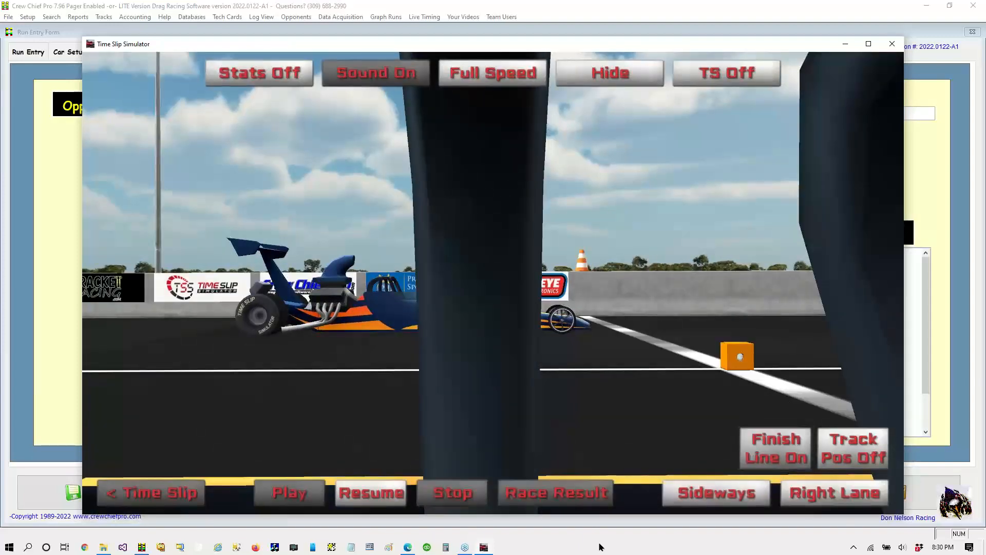
Step: Examine the right-lane race finish through the Watch Opp, TV Mode 1 and Look Ahead camera views
{"action": "left_click", "coordinate": [700, 496]}
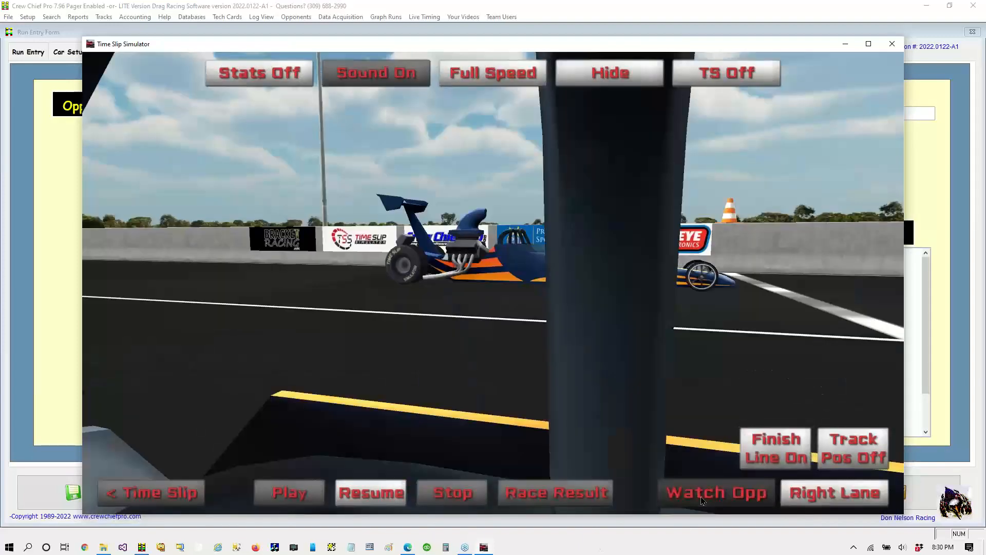
{"action": "left_click", "coordinate": [702, 498]}
{"action": "left_click", "coordinate": [702, 498]}
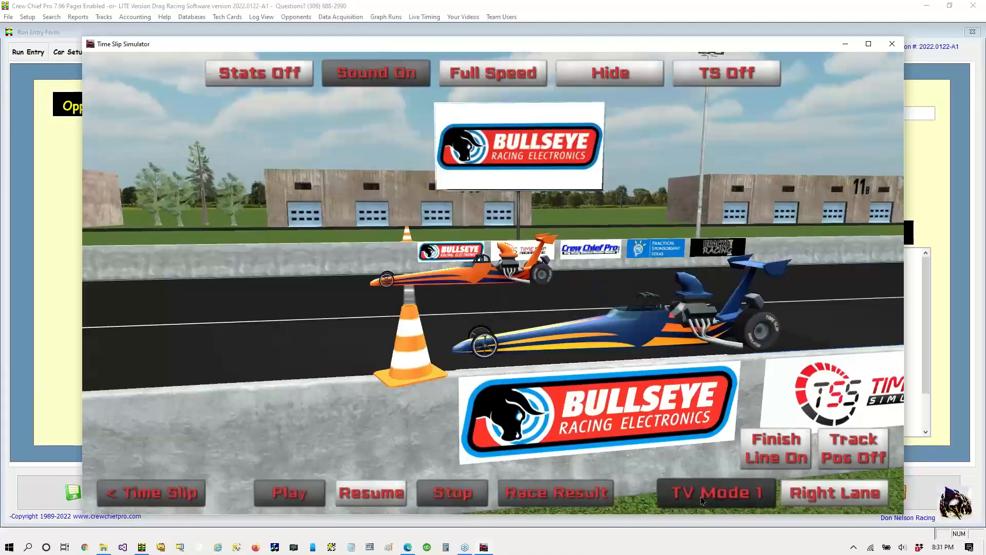
{"action": "left_click", "coordinate": [342, 497]}
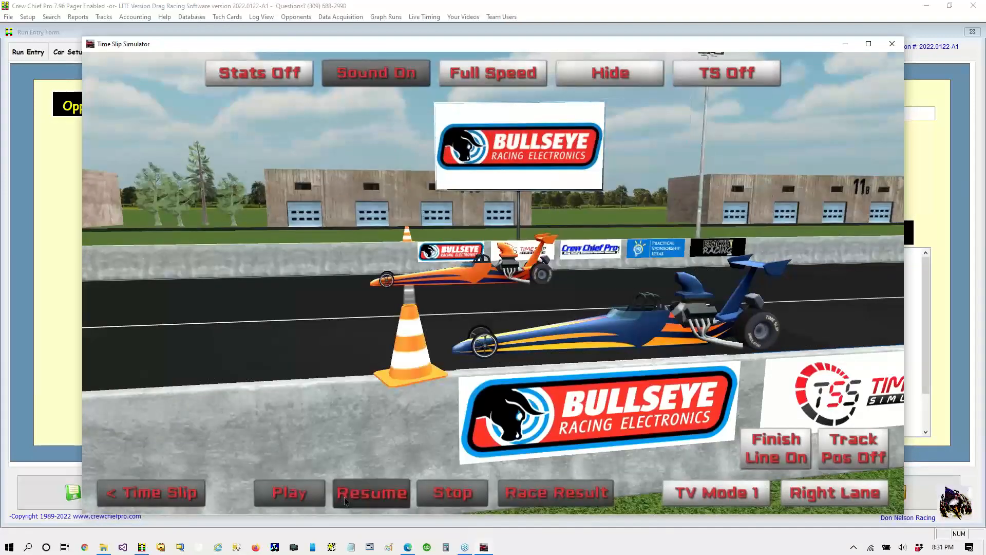
{"action": "left_click", "coordinate": [295, 496]}
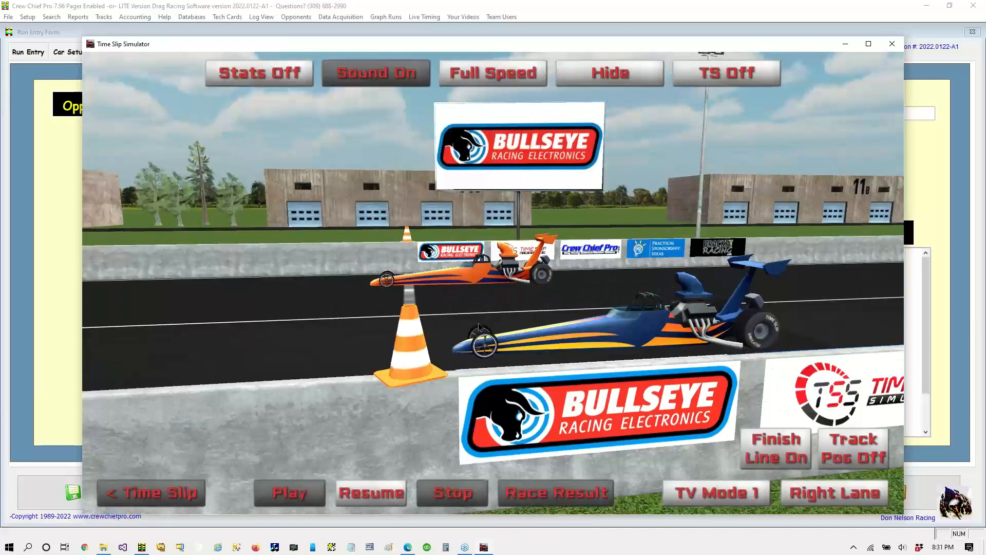
{"action": "left_click", "coordinate": [738, 493]}
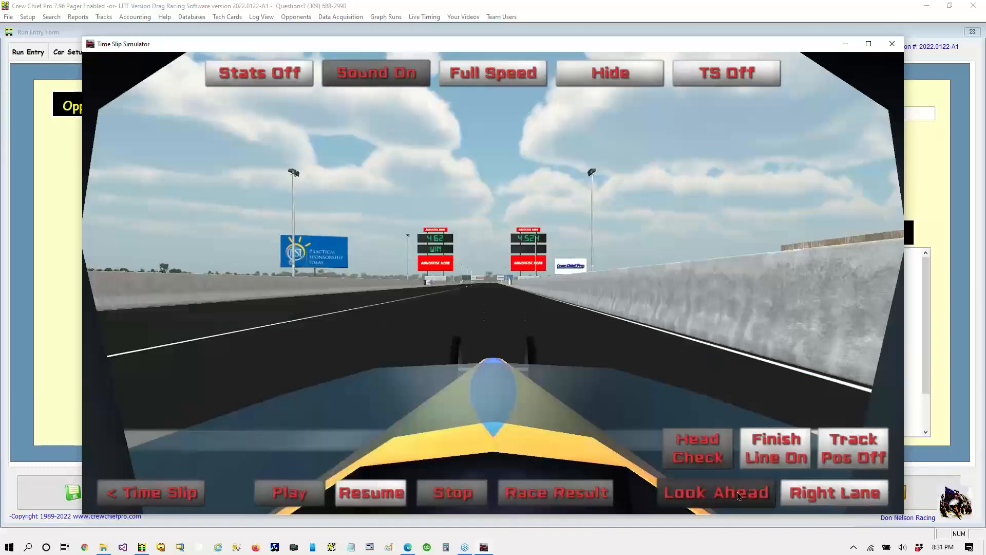
Step: Replay the race from the left lane and watch it through the Sideways and Watch Opp camera views
{"action": "left_click", "coordinate": [822, 491]}
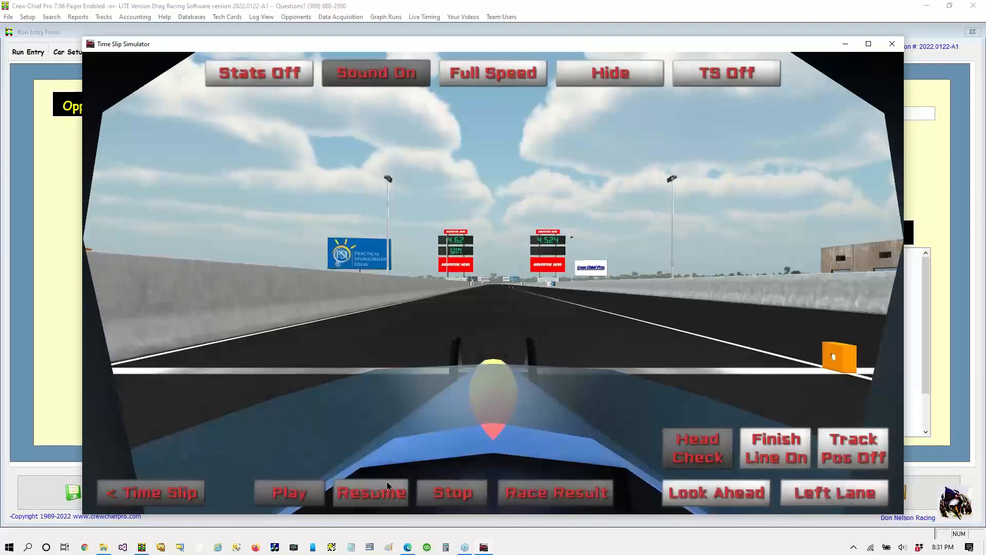
{"action": "left_click", "coordinate": [308, 495]}
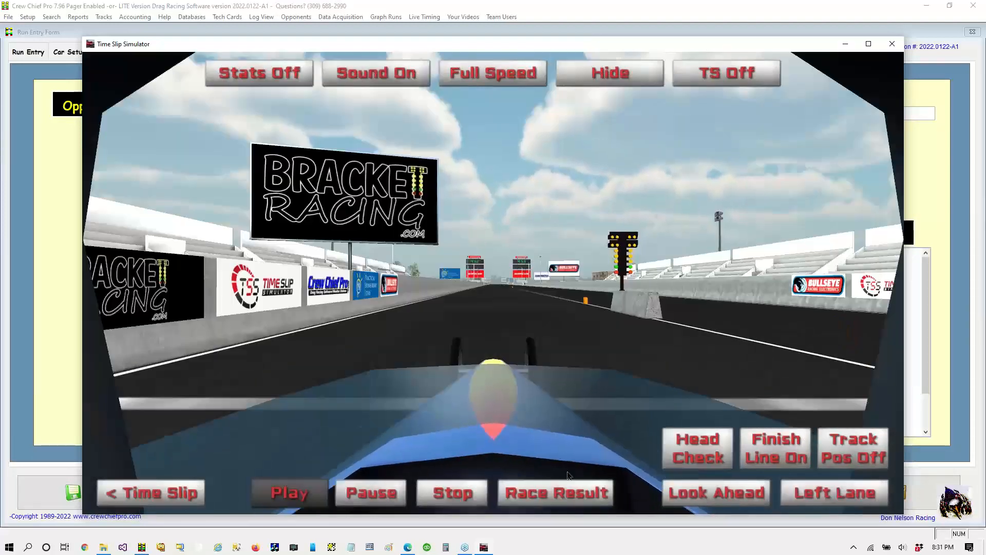
{"action": "left_click", "coordinate": [733, 498]}
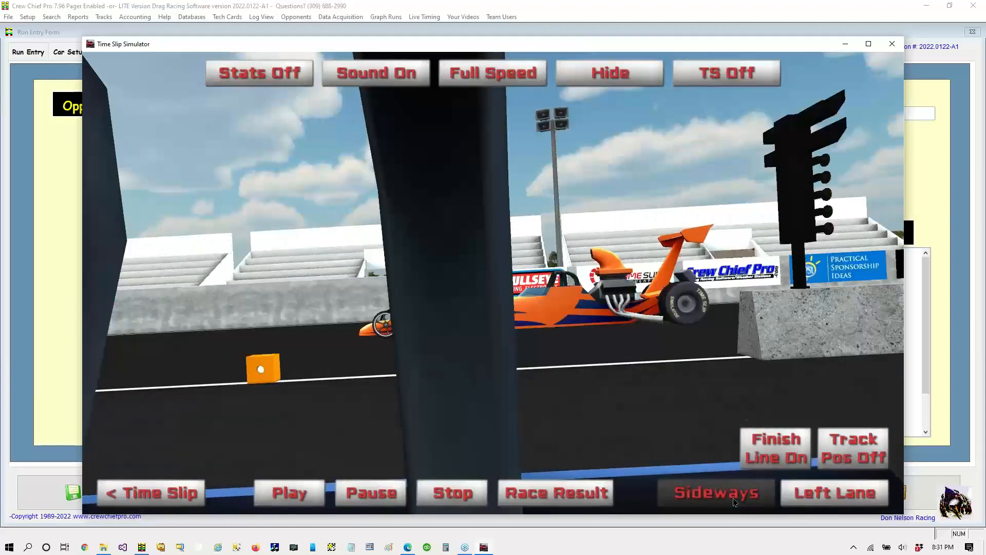
{"action": "left_click", "coordinate": [733, 499]}
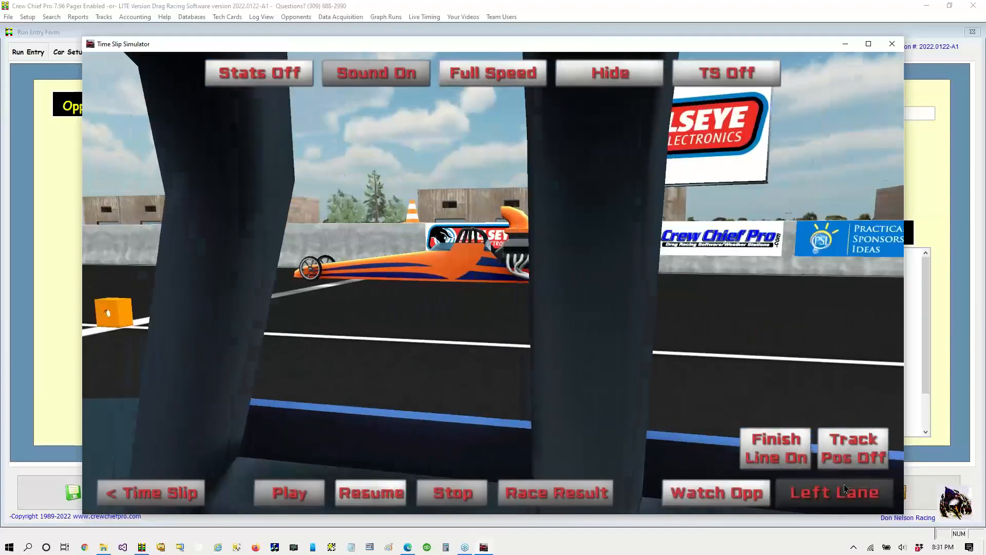
Step: Switch to the right lane, resume the race through to the Look Down view, and close Time Slip Simulator
{"action": "left_click", "coordinate": [846, 491]}
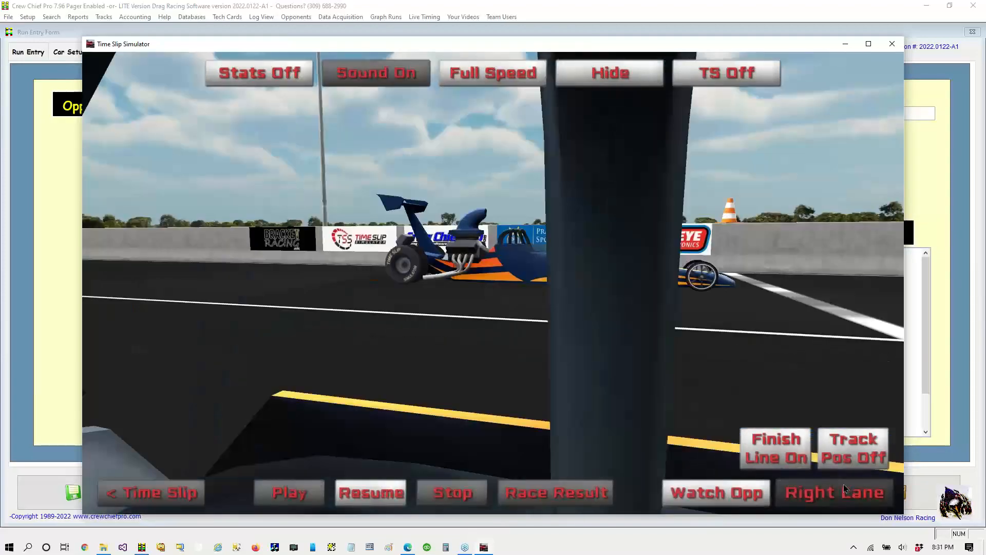
{"action": "left_click", "coordinate": [370, 493]}
{"action": "left_click", "coordinate": [718, 494]}
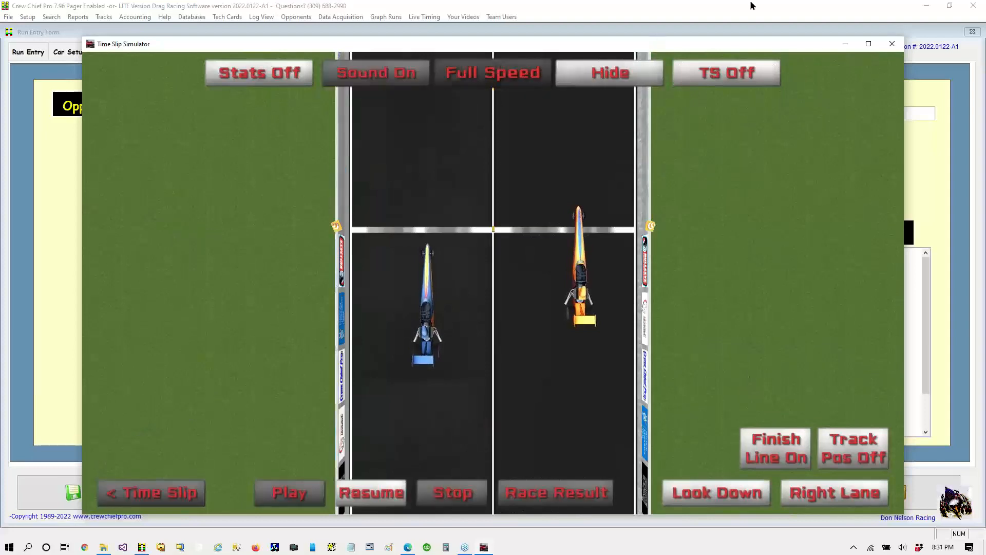
{"action": "left_click", "coordinate": [890, 45]}
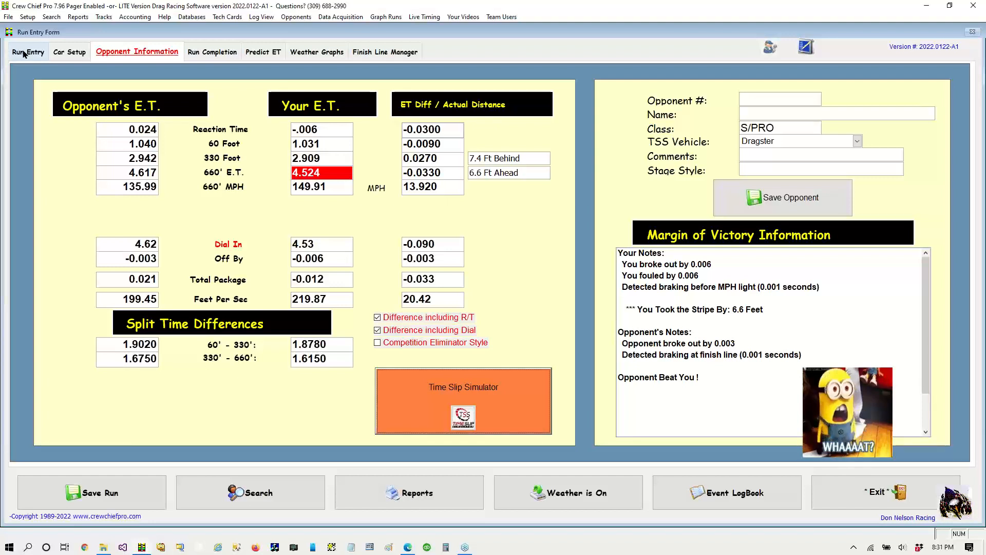
Step: Open Run Completion and circle the No-Brake E.T. and MPH values and the Completion Formula box with the pen
{"action": "left_click", "coordinate": [212, 52]}
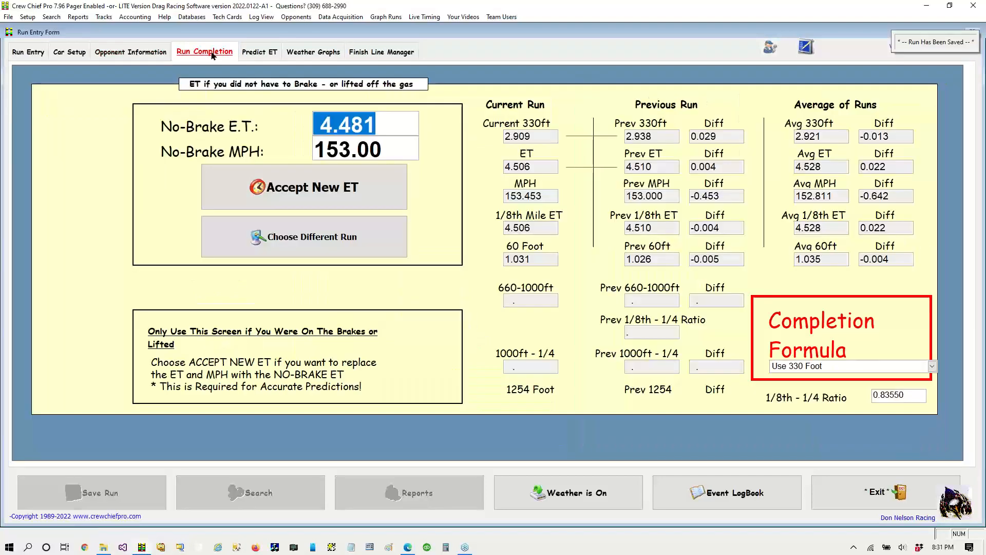
{"action": "left_click", "coordinate": [976, 153]}
{"action": "left_click", "coordinate": [920, 179]}
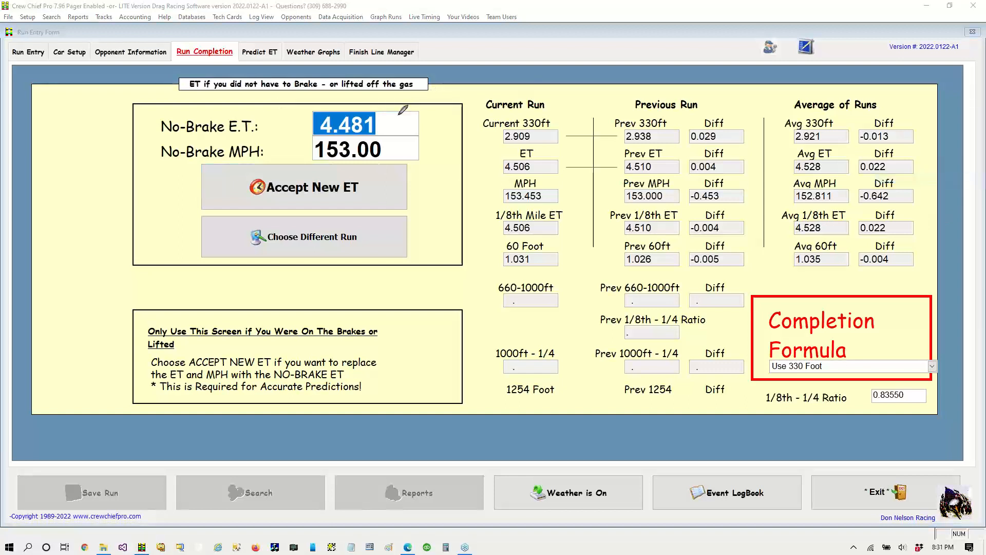
{"action": "mouse_move", "coordinate": [401, 98]}
{"action": "left_mouse_down"}
{"action": "mouse_move", "coordinate": [326, 103]}
{"action": "mouse_move", "coordinate": [363, 181]}
{"action": "mouse_move", "coordinate": [405, 97]}
{"action": "left_mouse_up"}
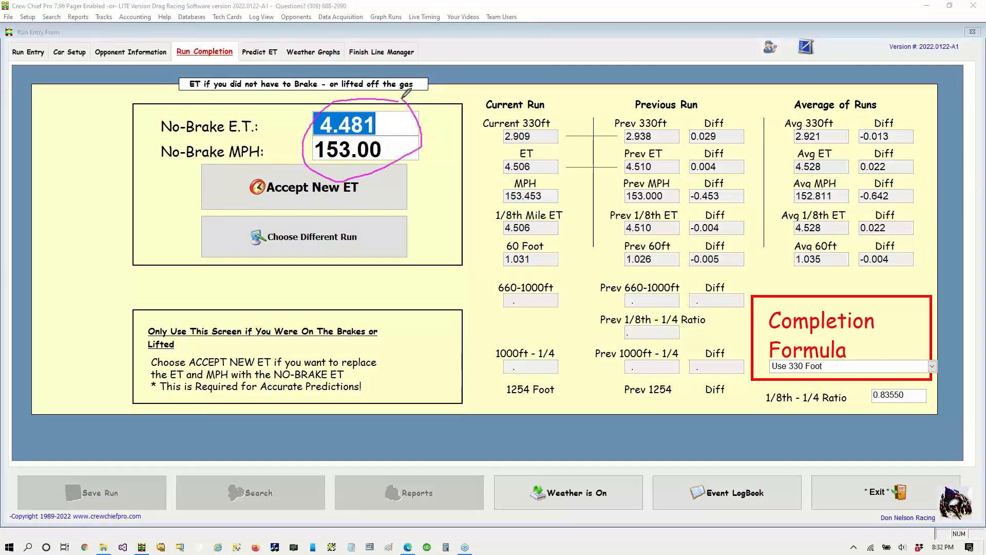
{"action": "mouse_move", "coordinate": [898, 329]}
{"action": "left_mouse_down"}
{"action": "mouse_move", "coordinate": [822, 282]}
{"action": "mouse_move", "coordinate": [740, 370]}
{"action": "mouse_move", "coordinate": [902, 419]}
{"action": "mouse_move", "coordinate": [907, 319]}
{"action": "left_mouse_up"}
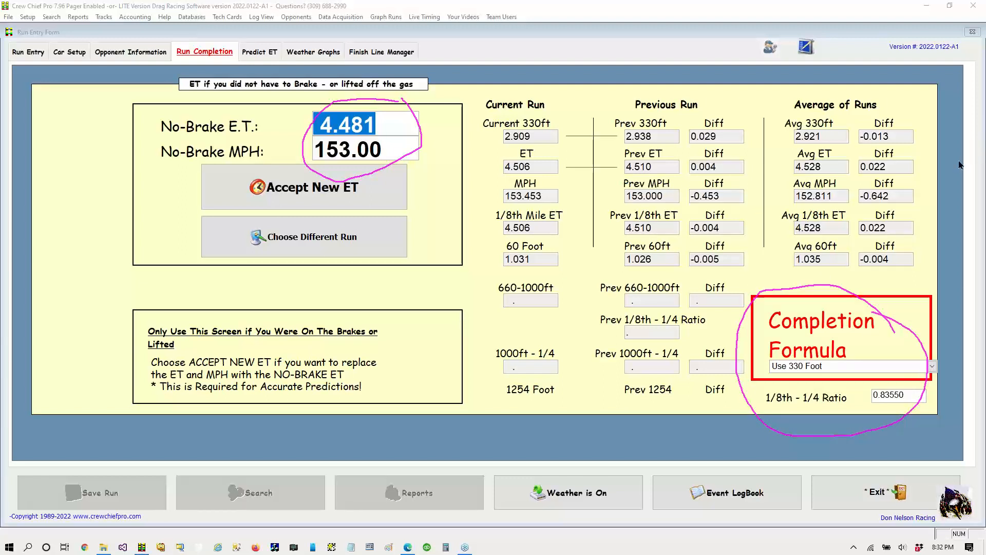
Step: Try the Use 330 Momentum completion formula, and set the formula to Use 594 Foot
{"action": "left_click", "coordinate": [872, 364]}
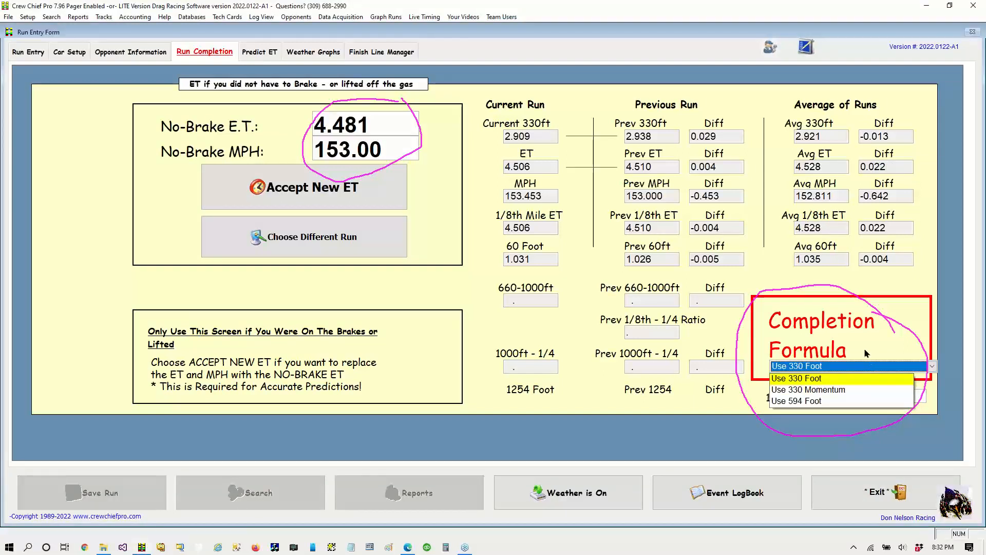
{"action": "left_click", "coordinate": [824, 391]}
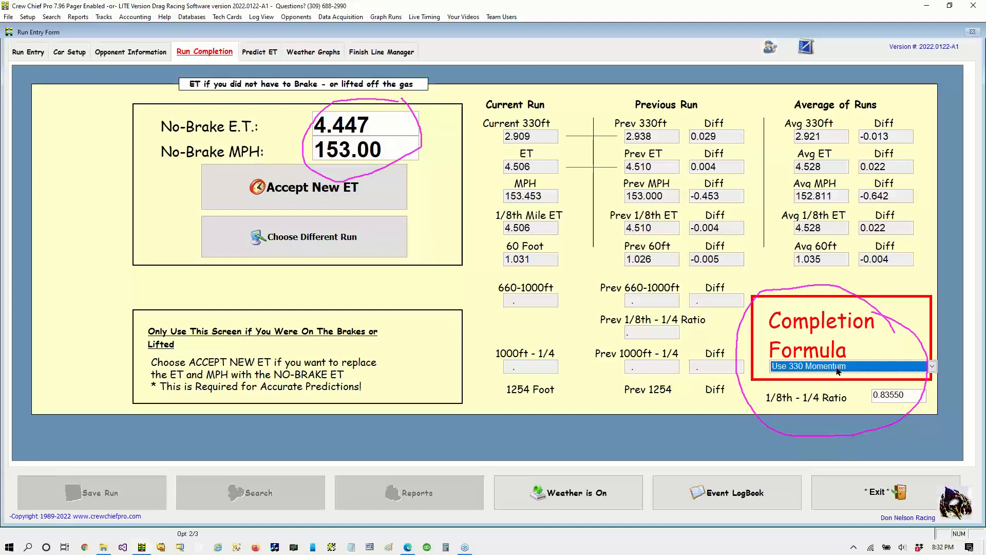
{"action": "left_click", "coordinate": [838, 371]}
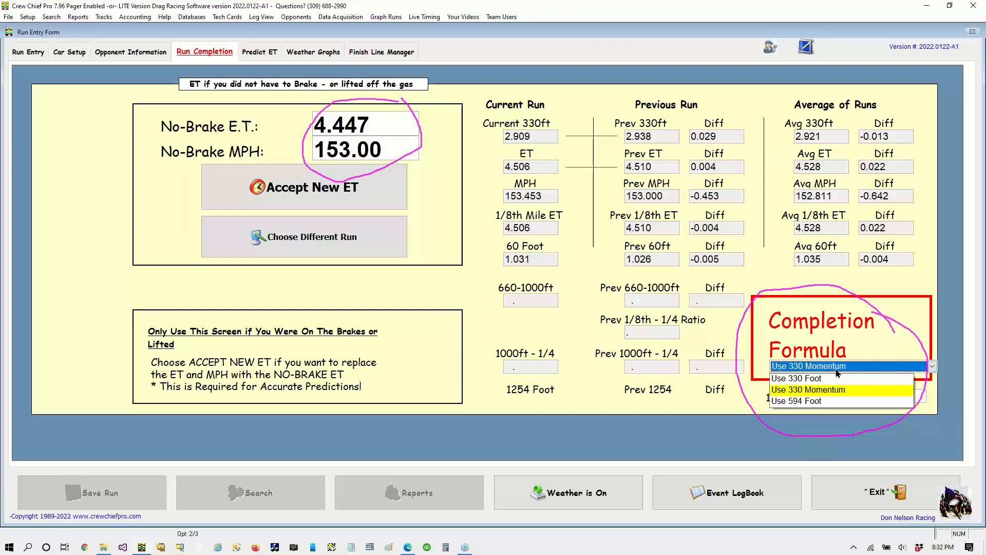
{"action": "left_click", "coordinate": [820, 402]}
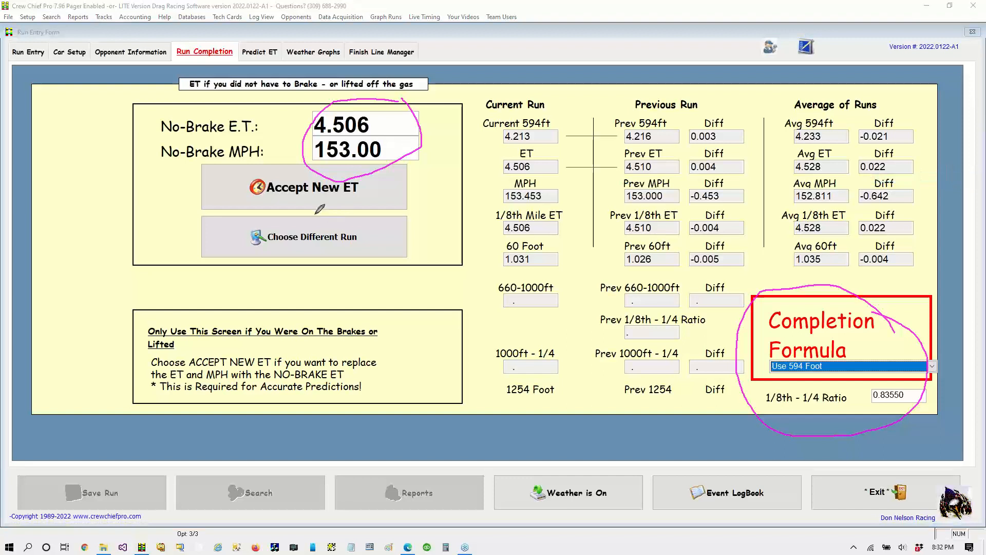
Step: Circle Choose Different Run and compare the current run with runs 3, 5 and 7 dated 20211009, ending on run 7
{"action": "mouse_move", "coordinate": [309, 210]}
{"action": "left_mouse_down"}
{"action": "mouse_move", "coordinate": [186, 208]}
{"action": "mouse_move", "coordinate": [147, 226]}
{"action": "mouse_move", "coordinate": [360, 264]}
{"action": "mouse_move", "coordinate": [411, 231]}
{"action": "mouse_move", "coordinate": [282, 207]}
{"action": "left_mouse_up"}
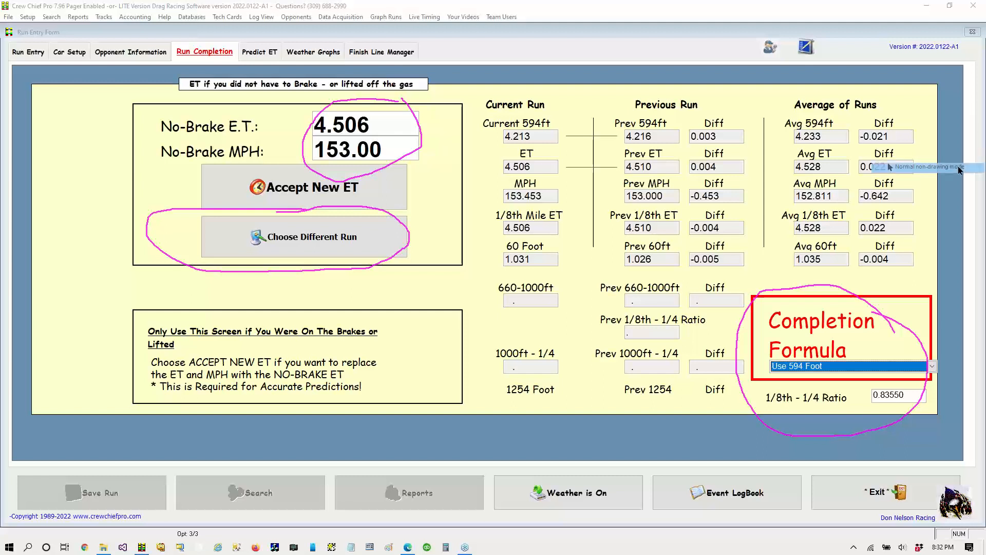
{"action": "left_click", "coordinate": [338, 240]}
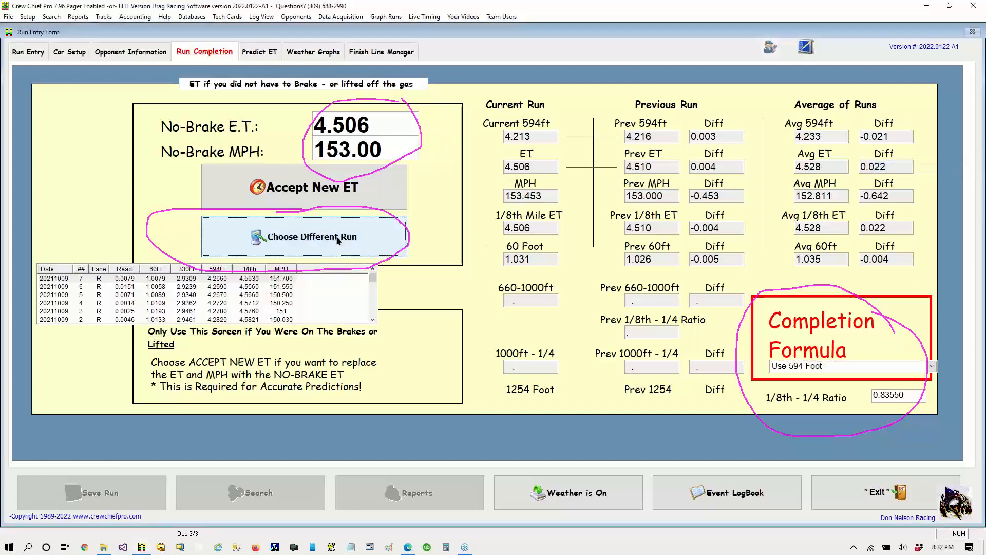
{"action": "left_click", "coordinate": [249, 312]}
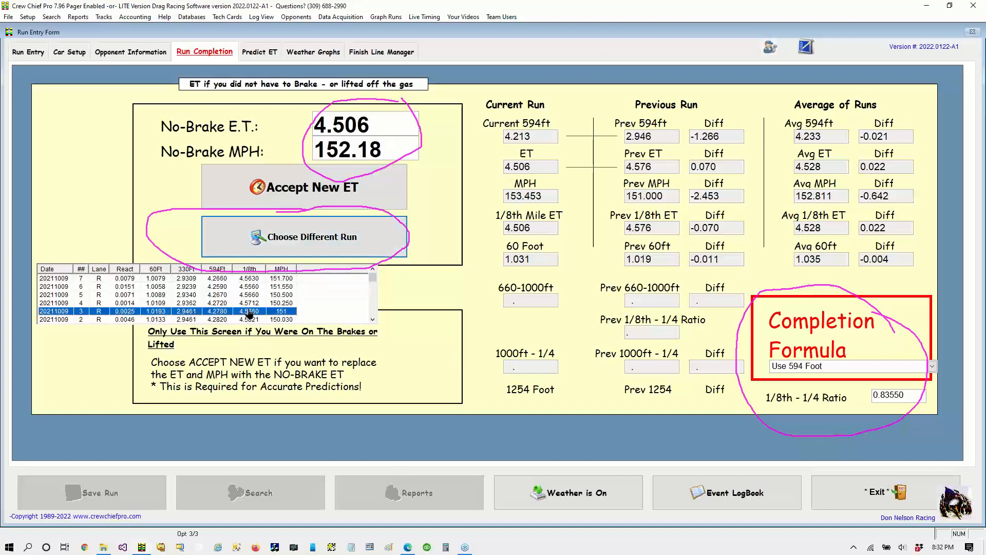
{"action": "left_click", "coordinate": [249, 295]}
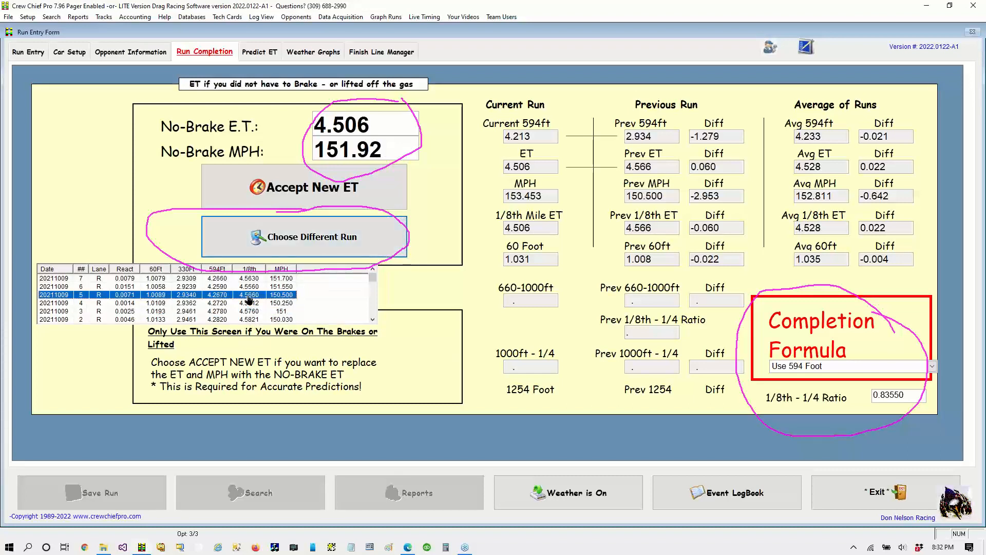
{"action": "left_click", "coordinate": [246, 281]}
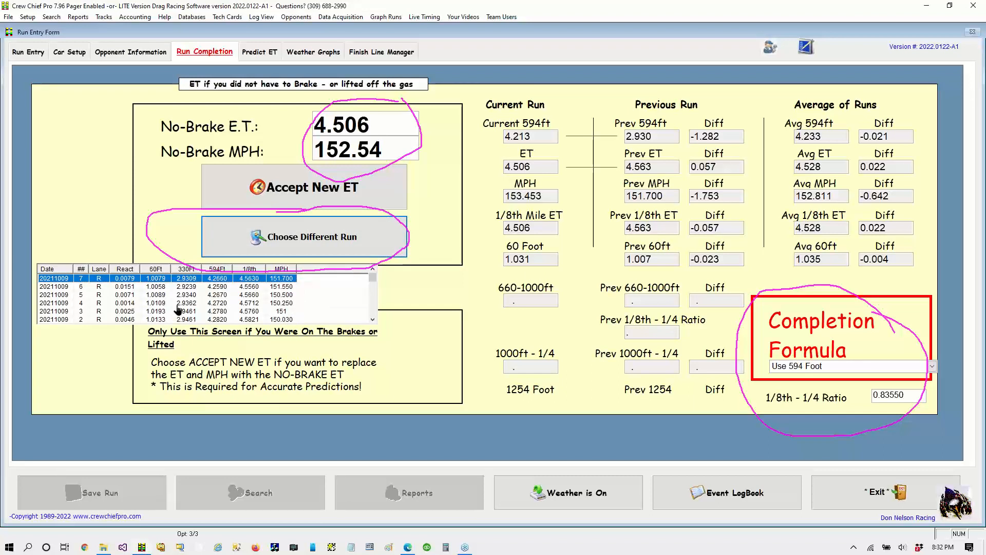
Step: Clear the markings, circle the No-Brake values, draw an arrow to Accept New ET, and clear the pen again
{"action": "left_click", "coordinate": [982, 156]}
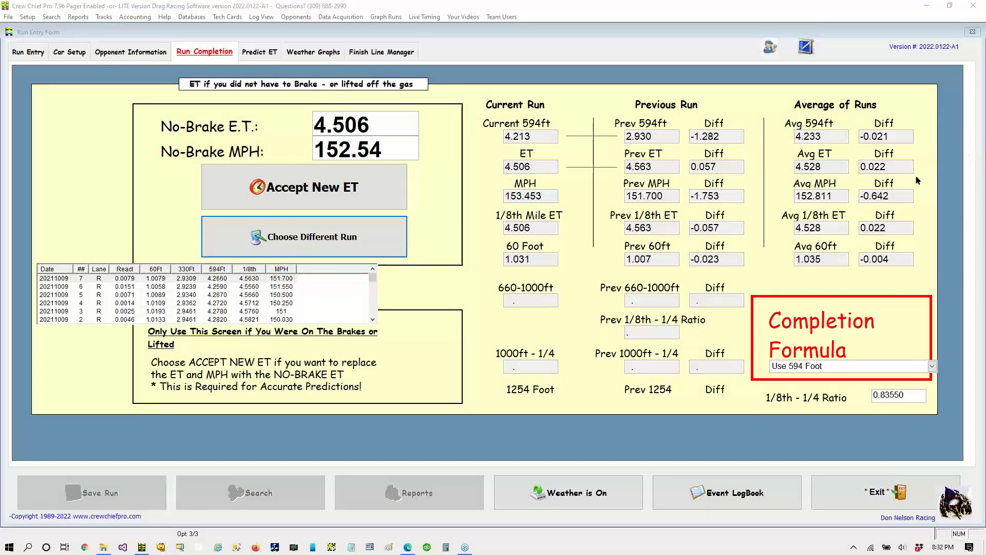
{"action": "mouse_move", "coordinate": [312, 110]}
{"action": "left_mouse_down"}
{"action": "mouse_move", "coordinate": [286, 154]}
{"action": "mouse_move", "coordinate": [422, 110]}
{"action": "mouse_move", "coordinate": [396, 106]}
{"action": "left_mouse_up"}
{"action": "mouse_move", "coordinate": [137, 146]}
{"action": "left_mouse_down"}
{"action": "mouse_move", "coordinate": [227, 198]}
{"action": "mouse_move", "coordinate": [241, 192]}
{"action": "mouse_move", "coordinate": [238, 166]}
{"action": "left_mouse_up"}
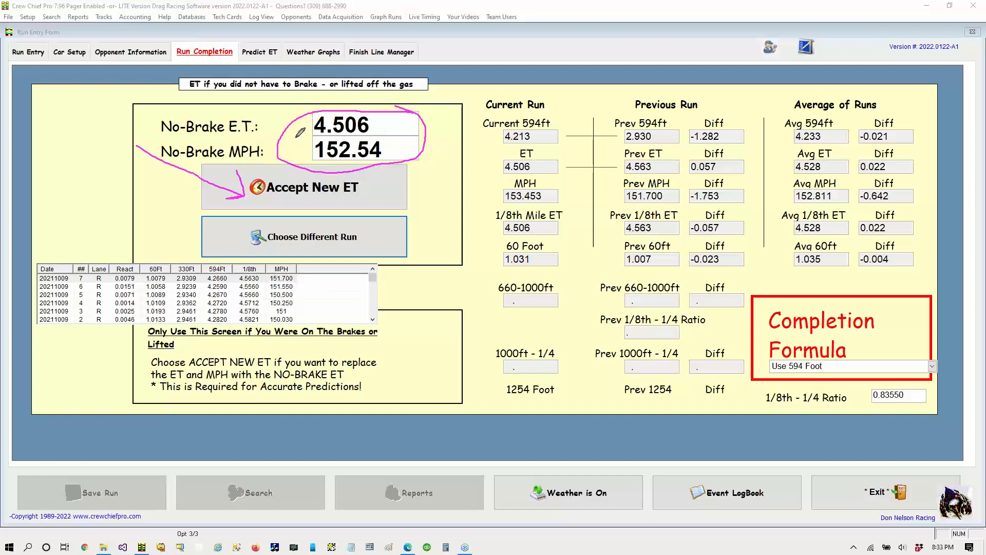
{"action": "mouse_move", "coordinate": [303, 135]}
{"action": "left_mouse_down"}
{"action": "mouse_move", "coordinate": [388, 122]}
{"action": "mouse_move", "coordinate": [315, 117]}
{"action": "mouse_move", "coordinate": [315, 157]}
{"action": "mouse_move", "coordinate": [389, 146]}
{"action": "left_mouse_up"}
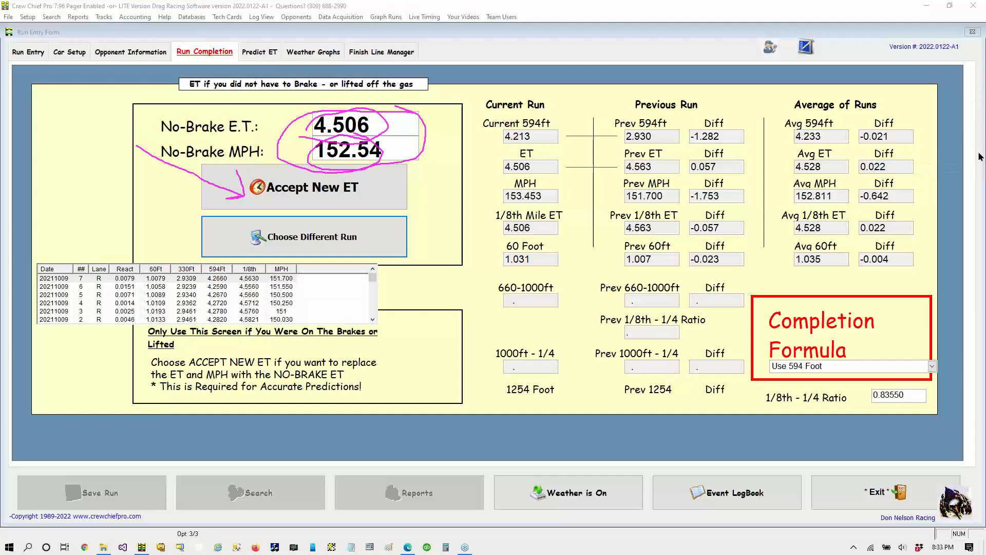
{"action": "left_click", "coordinate": [906, 225]}
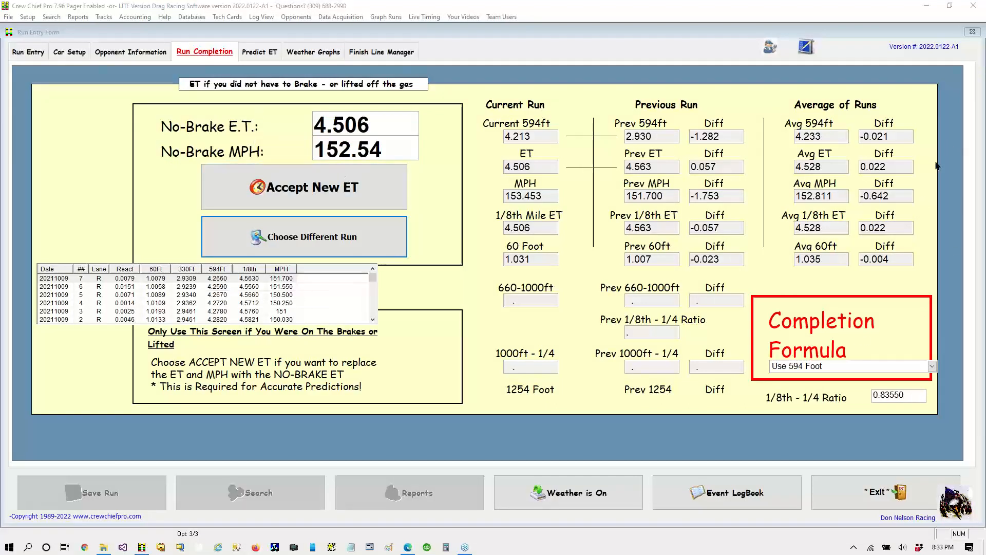
Step: Open Predict ET and circle the red counter and the Base Run, Current and Difference headings with the pen
{"action": "left_click", "coordinate": [250, 50]}
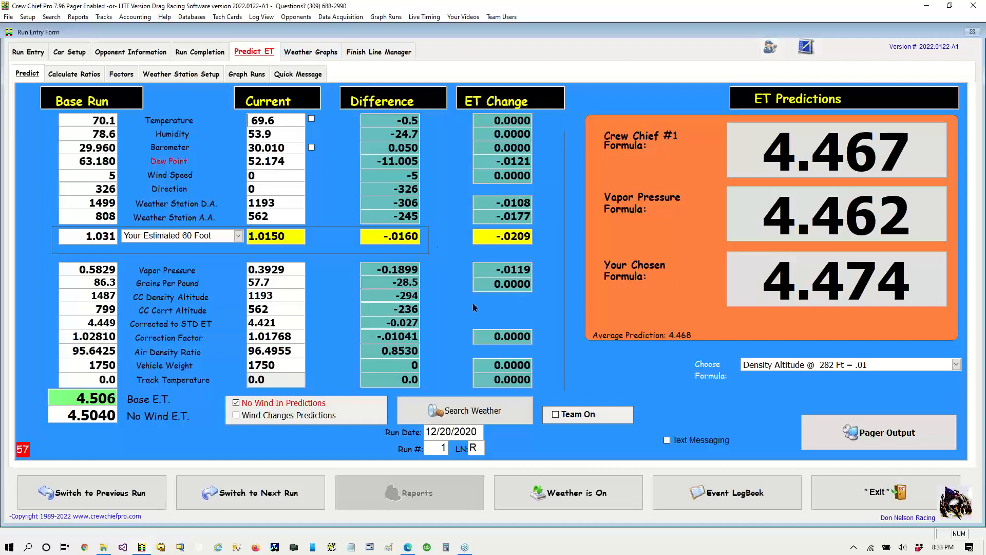
{"action": "left_click", "coordinate": [980, 153]}
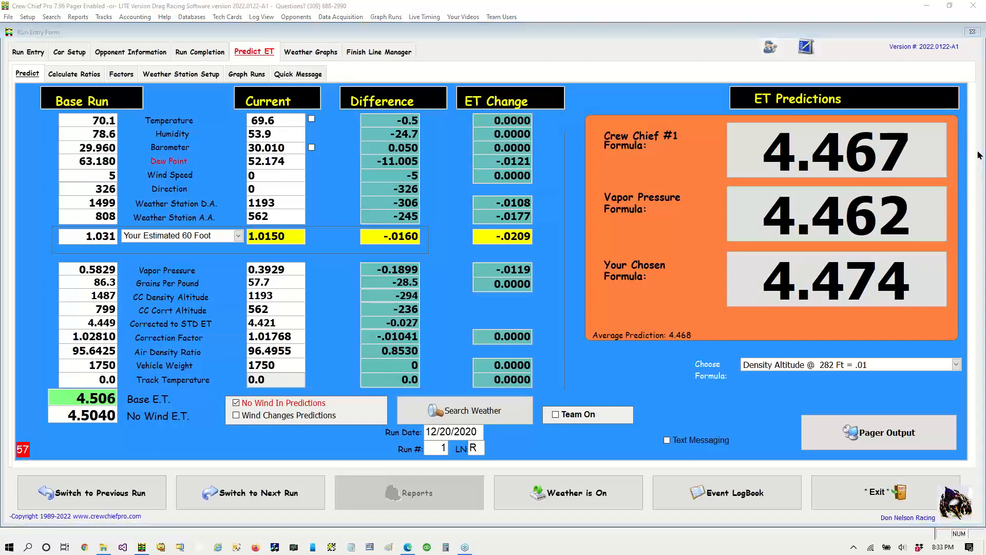
{"action": "mouse_move", "coordinate": [19, 419]}
{"action": "left_mouse_down"}
{"action": "mouse_move", "coordinate": [4, 447]}
{"action": "mouse_move", "coordinate": [27, 482]}
{"action": "mouse_move", "coordinate": [44, 424]}
{"action": "mouse_move", "coordinate": [6, 420]}
{"action": "left_mouse_up"}
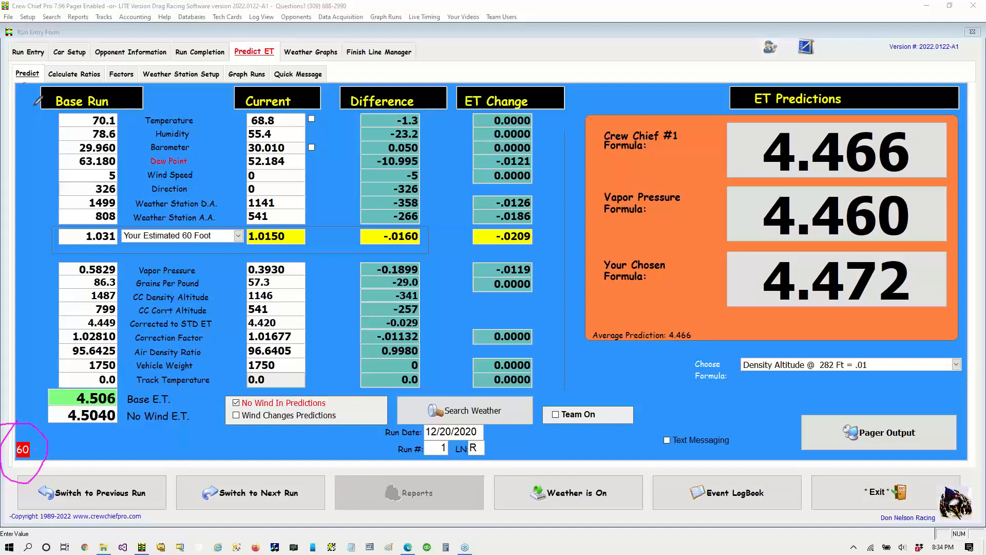
{"action": "mouse_move", "coordinate": [36, 103]}
{"action": "left_mouse_down"}
{"action": "mouse_move", "coordinate": [77, 116]}
{"action": "mouse_move", "coordinate": [149, 100]}
{"action": "mouse_move", "coordinate": [134, 77]}
{"action": "mouse_move", "coordinate": [47, 80]}
{"action": "left_mouse_up"}
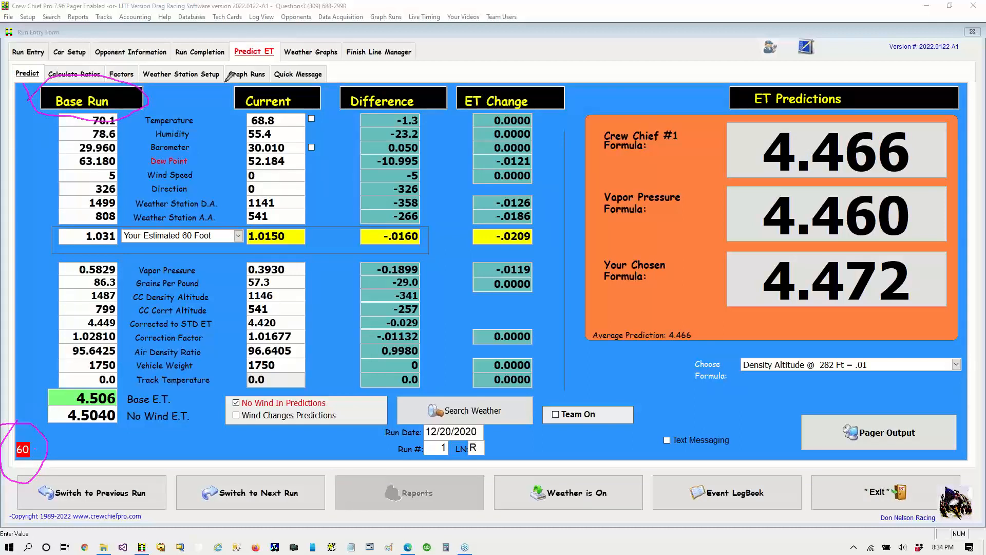
{"action": "mouse_move", "coordinate": [237, 73]}
{"action": "left_mouse_down"}
{"action": "mouse_move", "coordinate": [227, 88]}
{"action": "mouse_move", "coordinate": [256, 114]}
{"action": "mouse_move", "coordinate": [322, 107]}
{"action": "mouse_move", "coordinate": [312, 77]}
{"action": "mouse_move", "coordinate": [235, 82]}
{"action": "left_mouse_up"}
{"action": "mouse_move", "coordinate": [401, 74]}
{"action": "left_mouse_down"}
{"action": "mouse_move", "coordinate": [332, 94]}
{"action": "mouse_move", "coordinate": [390, 109]}
{"action": "mouse_move", "coordinate": [438, 104]}
{"action": "mouse_move", "coordinate": [411, 66]}
{"action": "mouse_move", "coordinate": [391, 75]}
{"action": "left_mouse_up"}
Step: Mark the temperature, humidity and barometer differences and outline the upper part of the Difference column with the pen
{"action": "left_click_drag", "start_coordinate": [340, 123], "coordinate": [366, 125]}
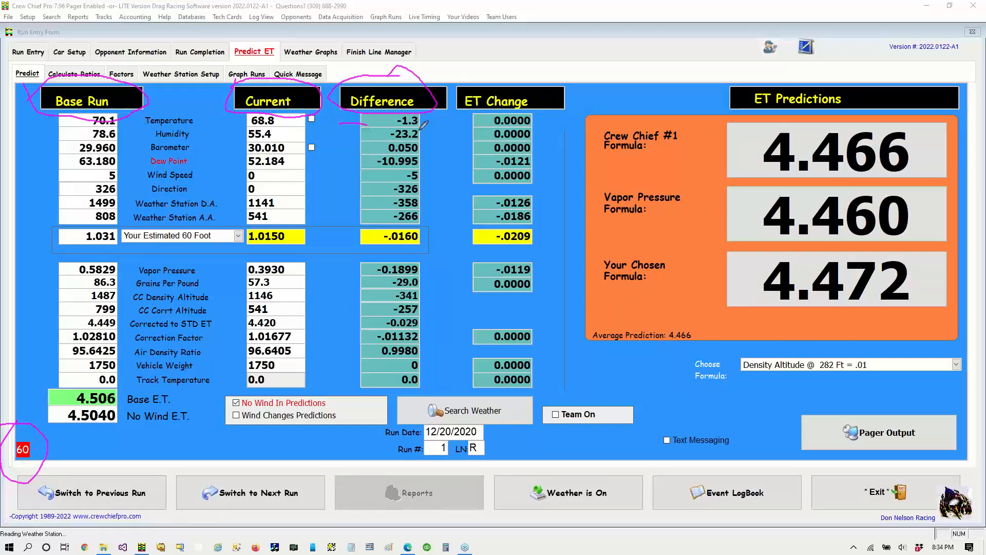
{"action": "mouse_move", "coordinate": [346, 139]}
{"action": "left_mouse_down"}
{"action": "mouse_move", "coordinate": [371, 137]}
{"action": "mouse_move", "coordinate": [368, 149]}
{"action": "left_mouse_up"}
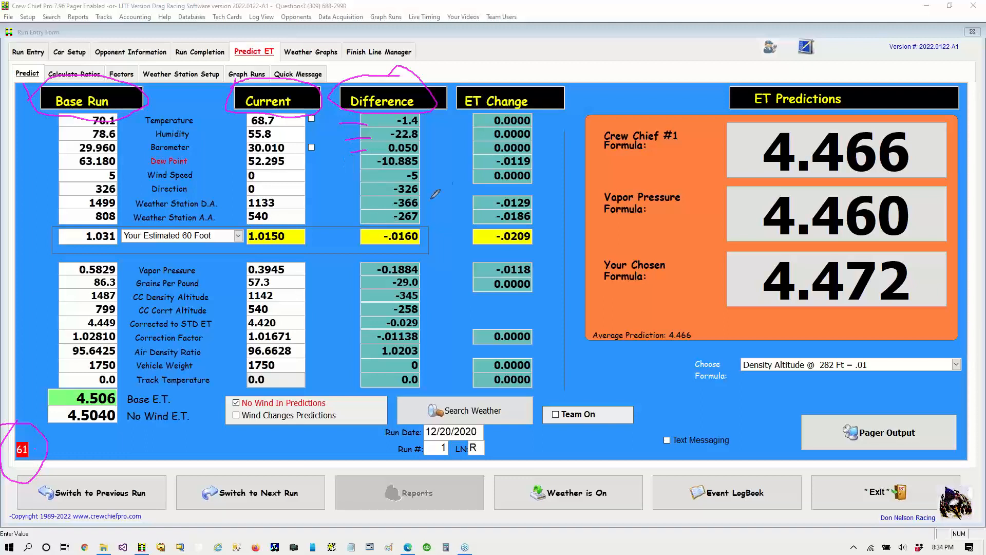
{"action": "mouse_move", "coordinate": [440, 118]}
{"action": "left_mouse_down"}
{"action": "mouse_move", "coordinate": [435, 259]}
{"action": "mouse_move", "coordinate": [354, 248]}
{"action": "mouse_move", "coordinate": [348, 123]}
{"action": "left_mouse_up"}
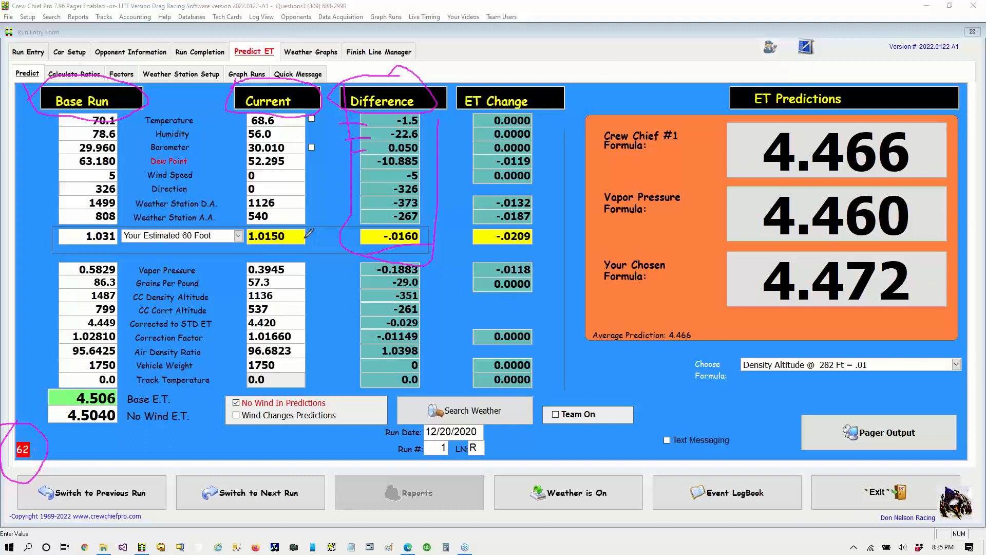
Step: Draw an arrow to the current estimated 60-foot value, mark the vehicle weight, and circle its difference
{"action": "left_click_drag", "start_coordinate": [293, 239], "coordinate": [332, 238]}
{"action": "mouse_move", "coordinate": [293, 240]}
{"action": "left_mouse_down"}
{"action": "mouse_move", "coordinate": [303, 250]}
{"action": "mouse_move", "coordinate": [295, 237]}
{"action": "left_mouse_up"}
{"action": "left_click_drag", "start_coordinate": [300, 361], "coordinate": [329, 369]}
{"action": "mouse_move", "coordinate": [348, 369]}
{"action": "left_mouse_down"}
{"action": "mouse_move", "coordinate": [432, 366]}
{"action": "mouse_move", "coordinate": [389, 355]}
{"action": "mouse_move", "coordinate": [351, 369]}
{"action": "left_mouse_up"}
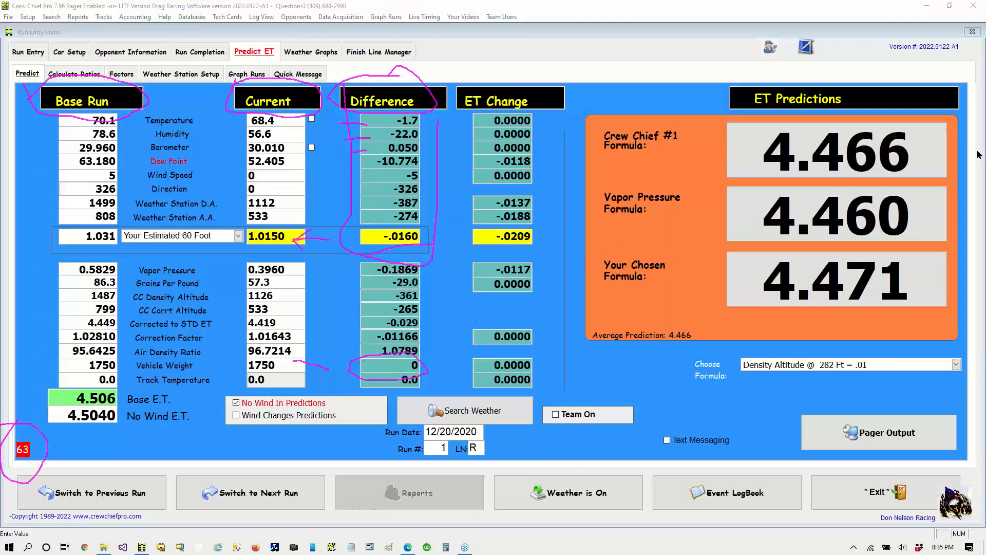
Step: Show the available 60-foot estimate methods, keep Your Estimated 60 Foot, and clear all pen markings
{"action": "left_click", "coordinate": [238, 236]}
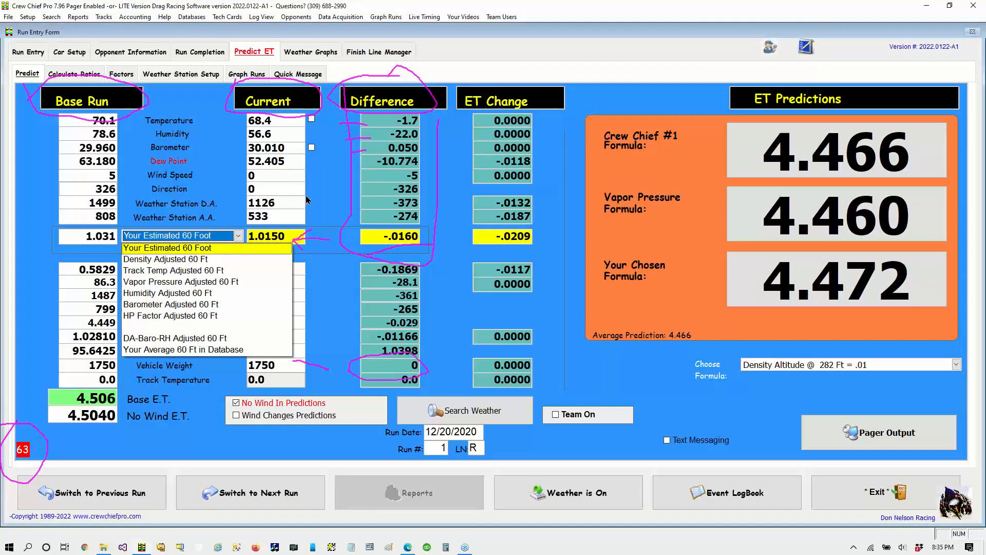
{"action": "left_click", "coordinate": [977, 148]}
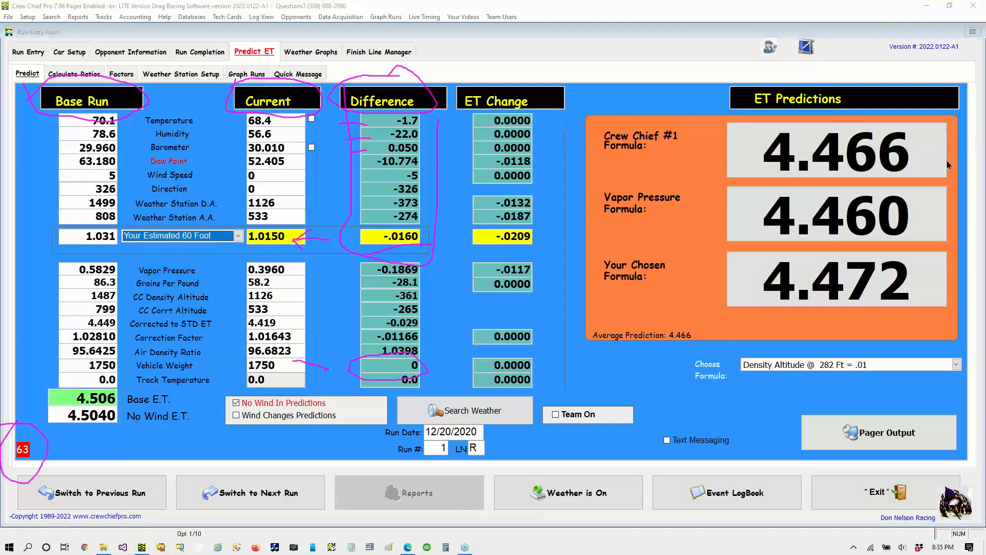
{"action": "left_click", "coordinate": [906, 225]}
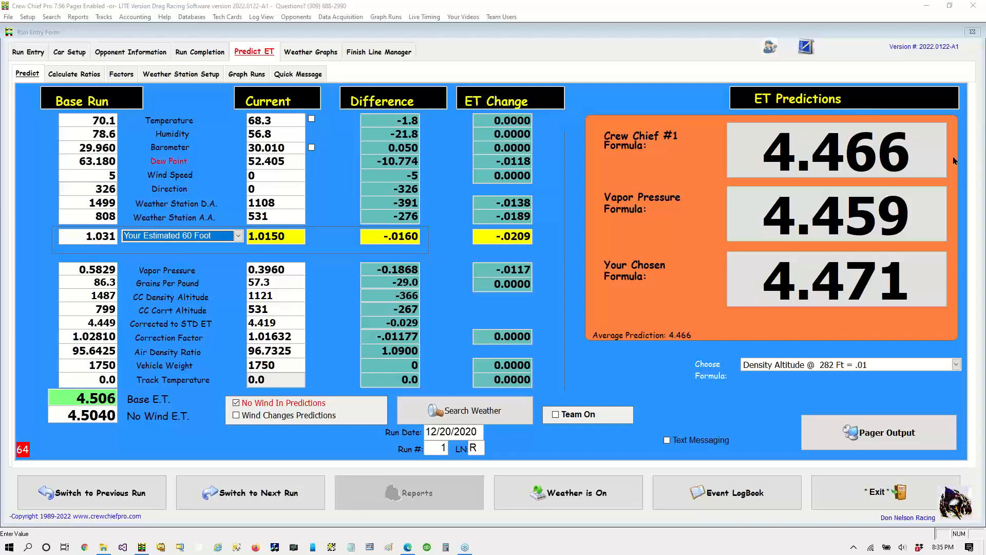
Step: Circle the 60-foot estimate method selection with the pen and draw an arrow pointing to it
{"action": "left_click", "coordinate": [895, 177]}
{"action": "mouse_move", "coordinate": [124, 254]}
{"action": "left_mouse_down"}
{"action": "mouse_move", "coordinate": [227, 260]}
{"action": "mouse_move", "coordinate": [255, 232]}
{"action": "mouse_move", "coordinate": [172, 219]}
{"action": "mouse_move", "coordinate": [106, 245]}
{"action": "mouse_move", "coordinate": [133, 267]}
{"action": "left_mouse_up"}
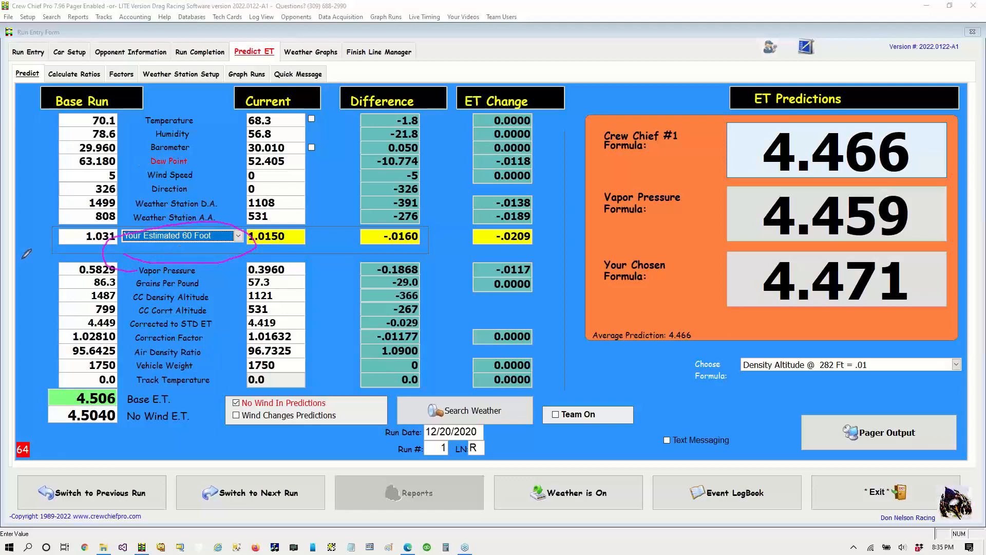
{"action": "left_click_drag", "start_coordinate": [20, 260], "coordinate": [131, 262]}
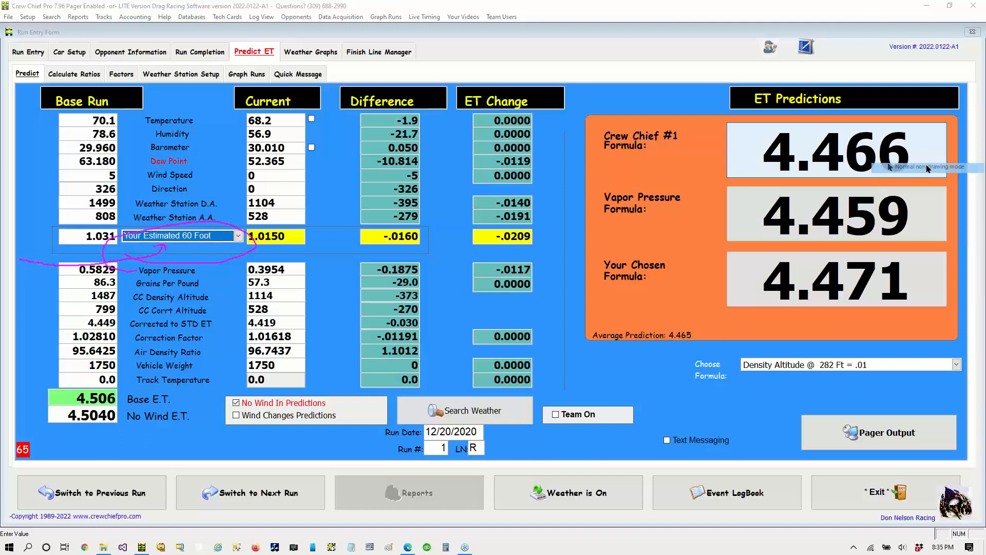
Step: Set the 60-foot estimate method to Density Adjusted 60 Ft and circle it with the pen
{"action": "left_click", "coordinate": [238, 236]}
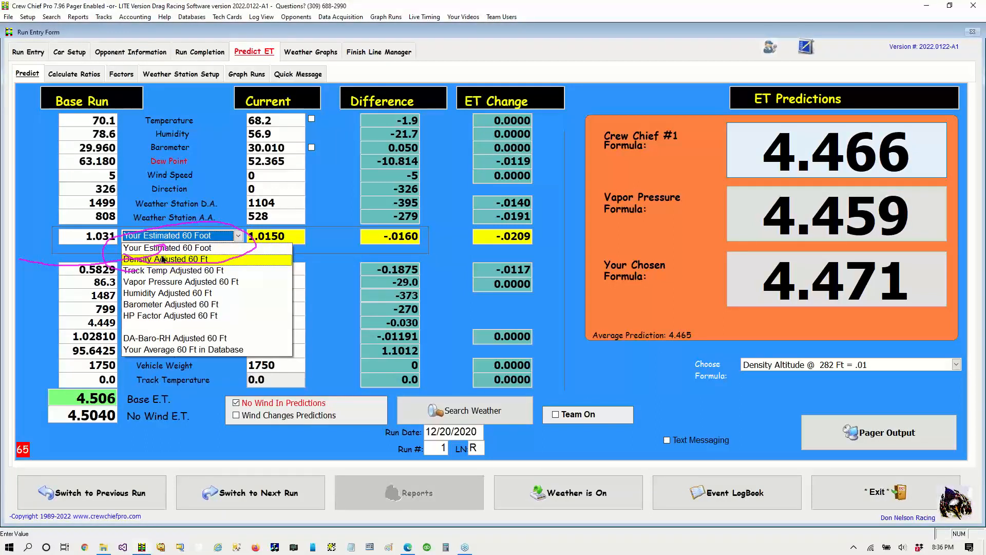
{"action": "left_click", "coordinate": [165, 259]}
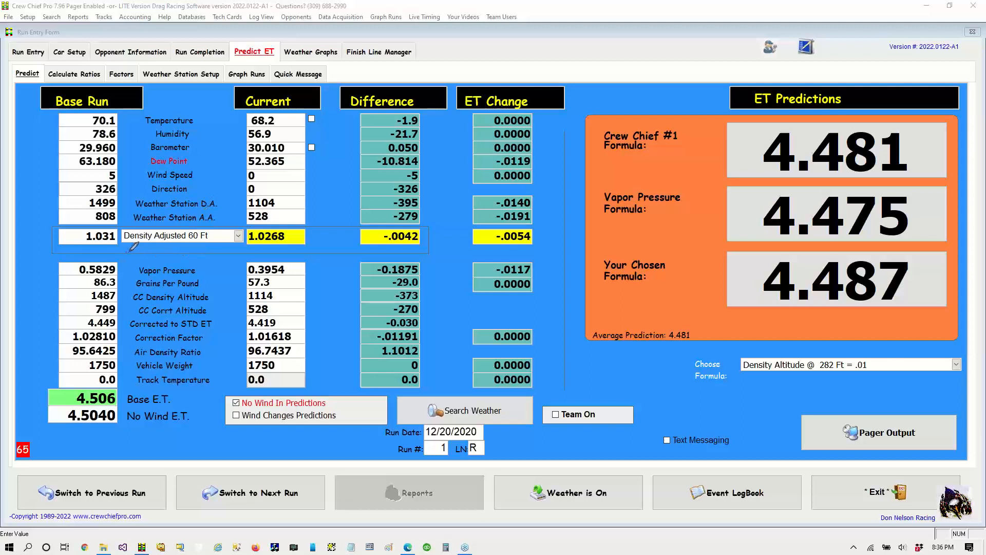
{"action": "left_click_drag", "start_coordinate": [129, 251], "coordinate": [225, 248]}
{"action": "mouse_move", "coordinate": [223, 234]}
{"action": "left_mouse_down"}
{"action": "mouse_move", "coordinate": [143, 220]}
{"action": "mouse_move", "coordinate": [128, 227]}
{"action": "mouse_move", "coordinate": [130, 250]}
{"action": "left_mouse_up"}
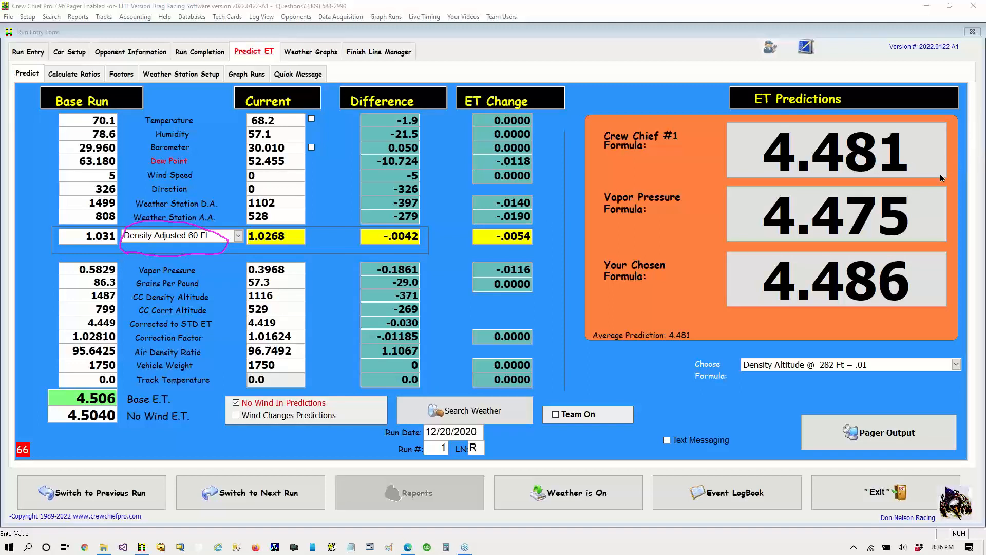
Step: Try the Vapor Pressure, Humidity and DA-Baro-RH Adjusted 60 Ft methods in turn, and return to Density Adjusted 60 Ft
{"action": "left_click", "coordinate": [238, 236]}
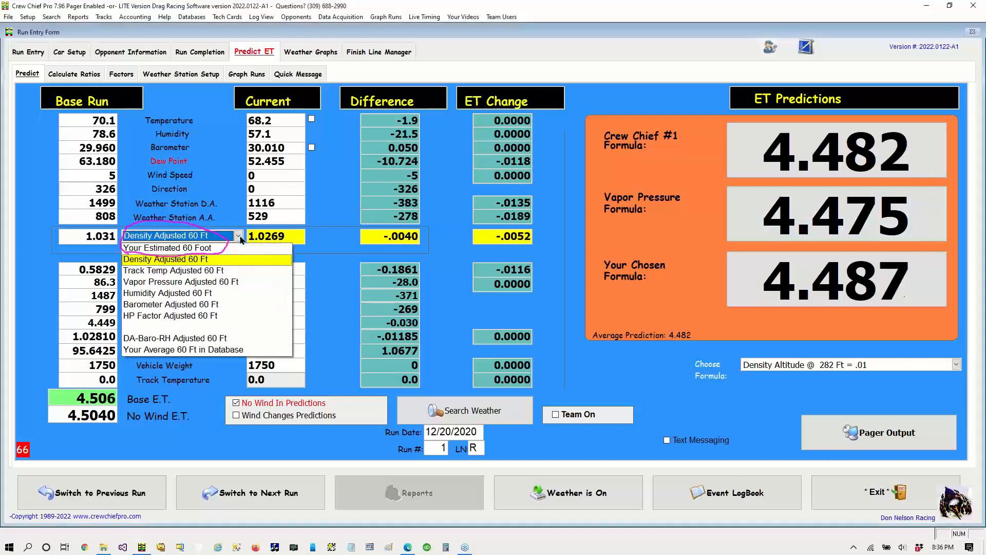
{"action": "left_click", "coordinate": [174, 286]}
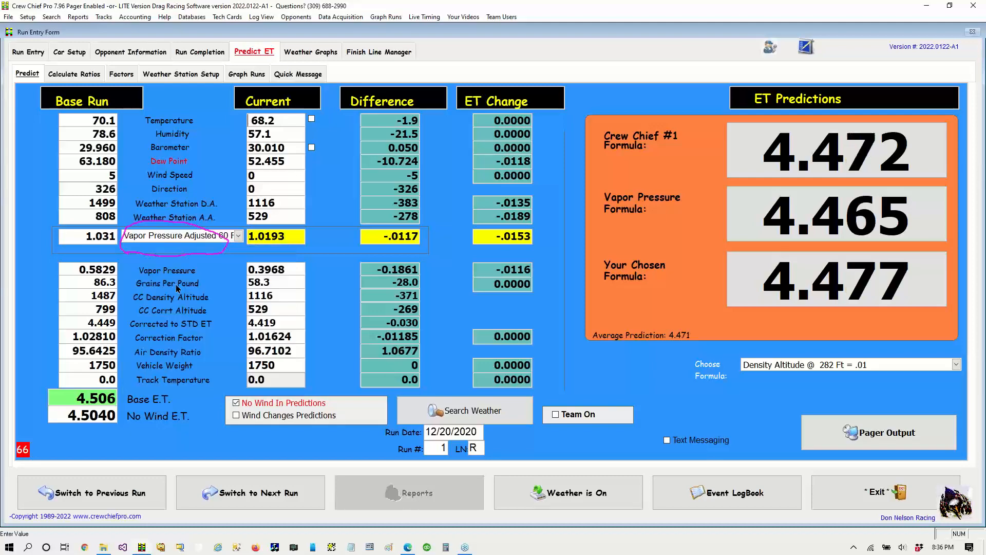
{"action": "left_click", "coordinate": [238, 236]}
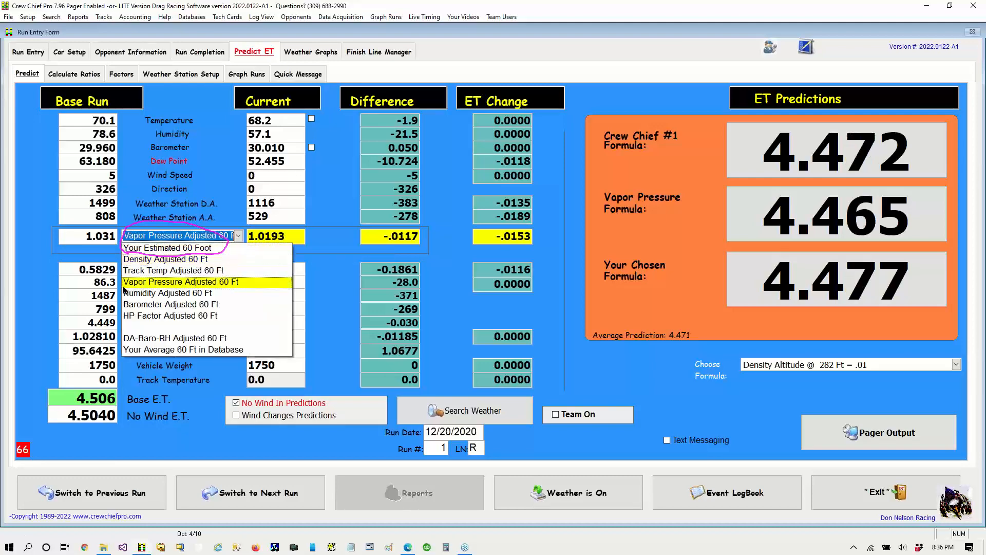
{"action": "left_click", "coordinate": [144, 294]}
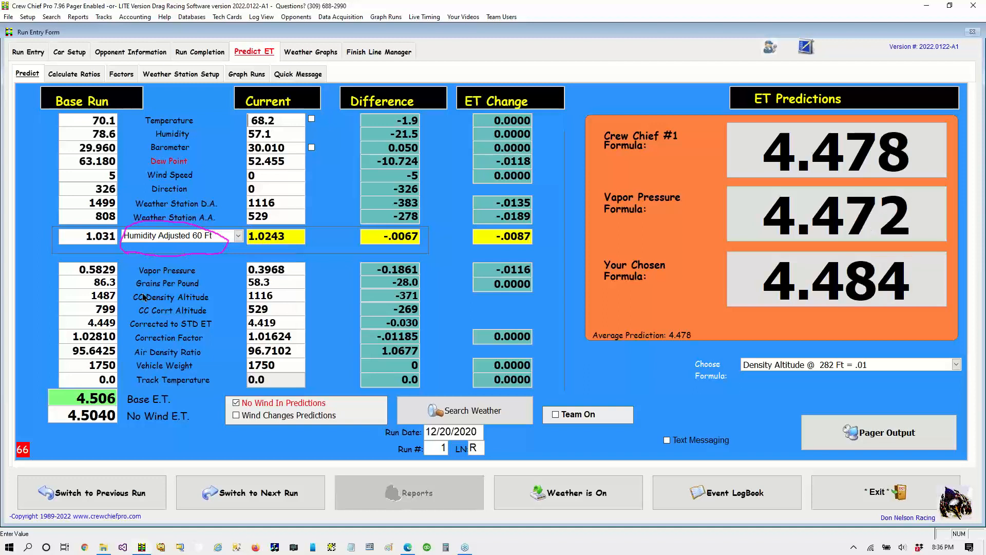
{"action": "left_click", "coordinate": [238, 236]}
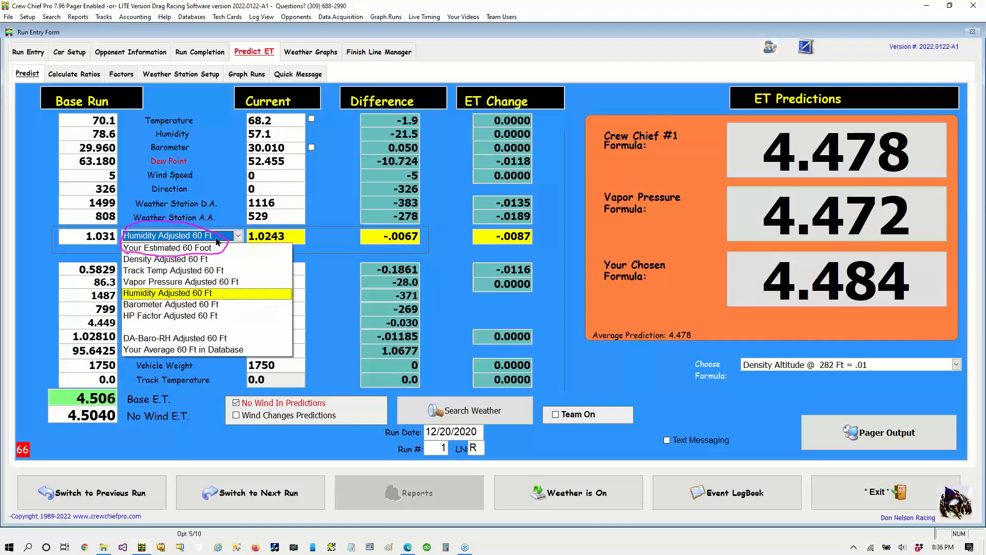
{"action": "left_click", "coordinate": [139, 343]}
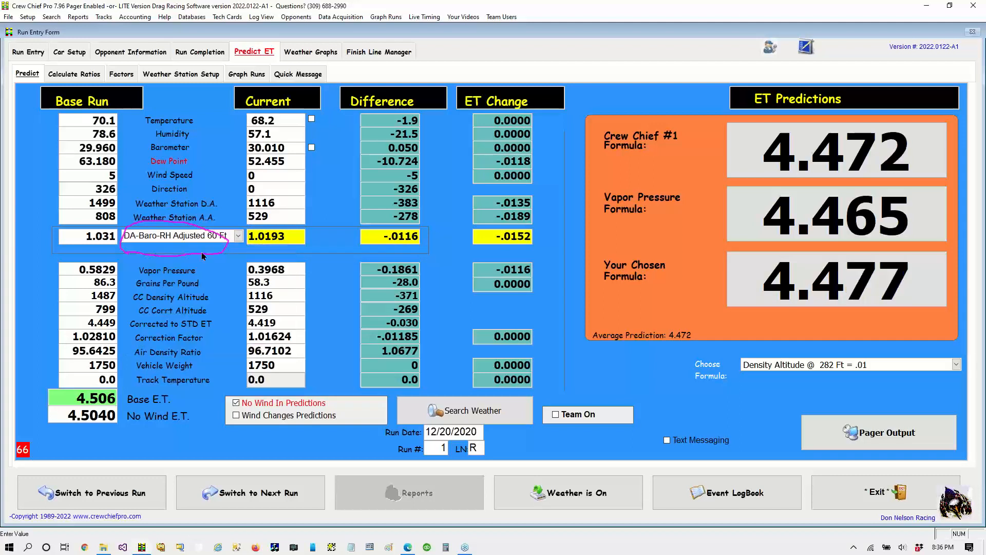
{"action": "left_click", "coordinate": [239, 237]}
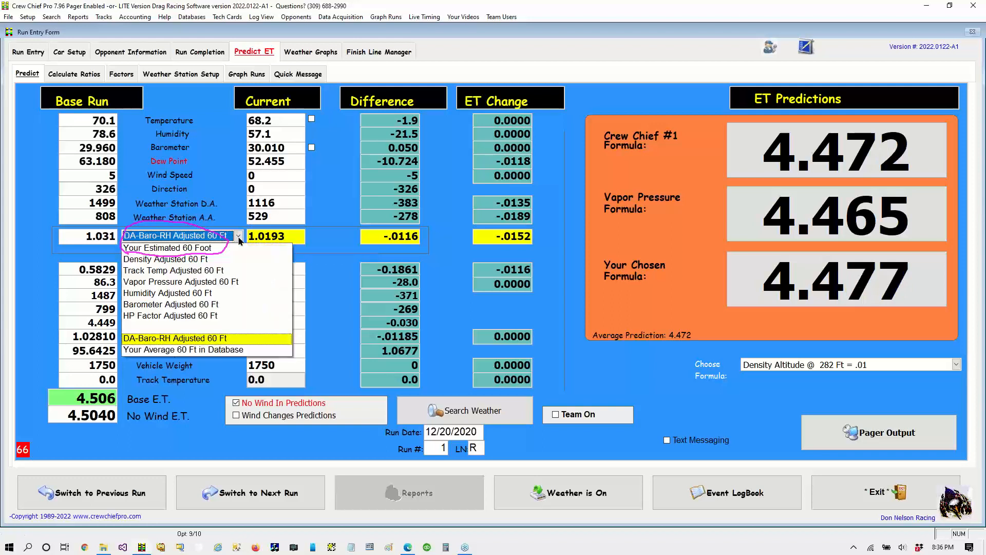
{"action": "left_click", "coordinate": [176, 261]}
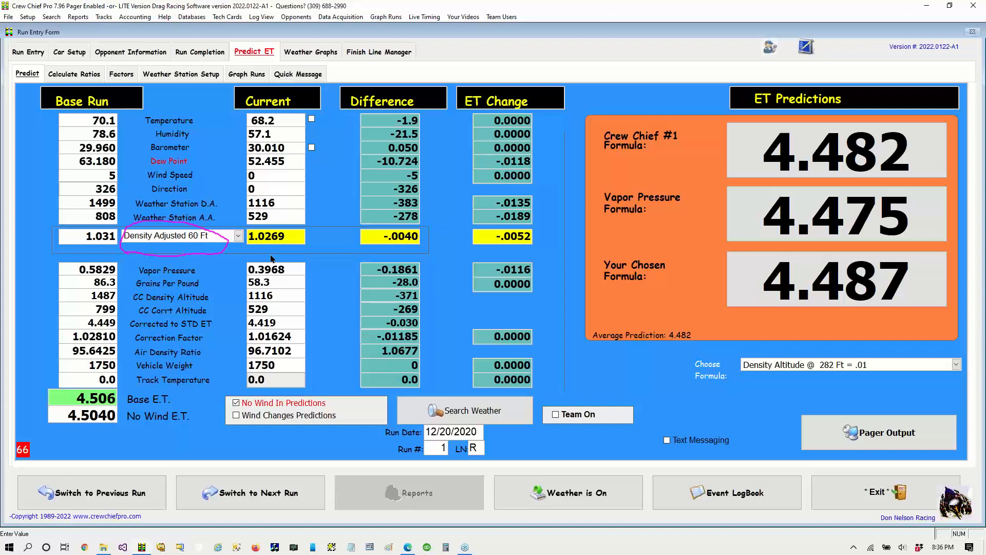
Step: Set the 60-foot estimate method to Your Average 60 Ft in Database and clear the pen marking
{"action": "left_click", "coordinate": [238, 237]}
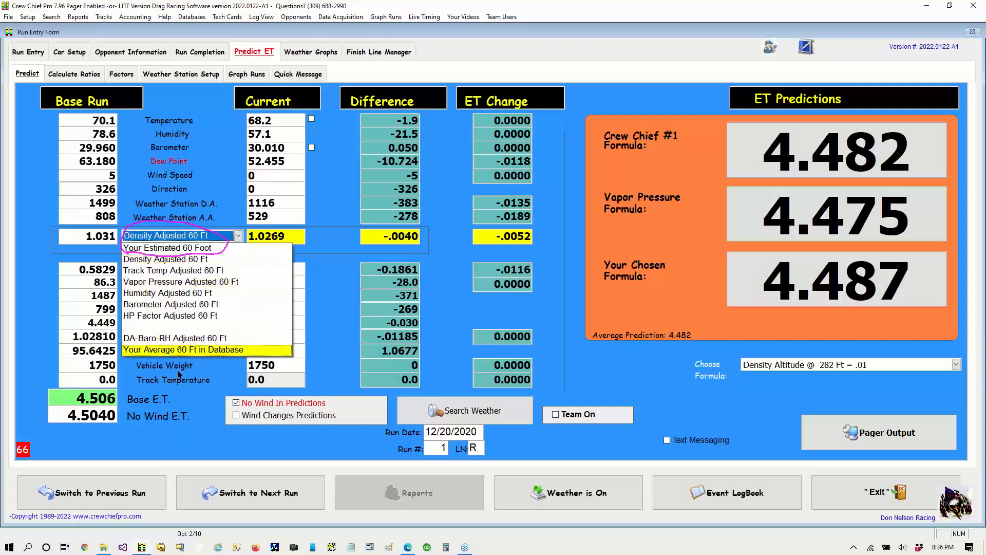
{"action": "left_click", "coordinate": [196, 350]}
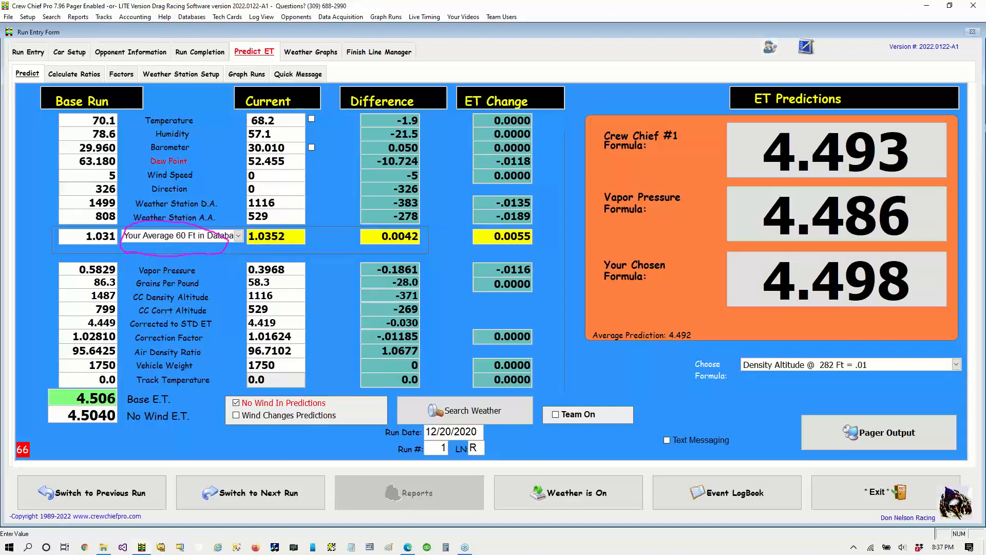
{"action": "left_click", "coordinate": [978, 151]}
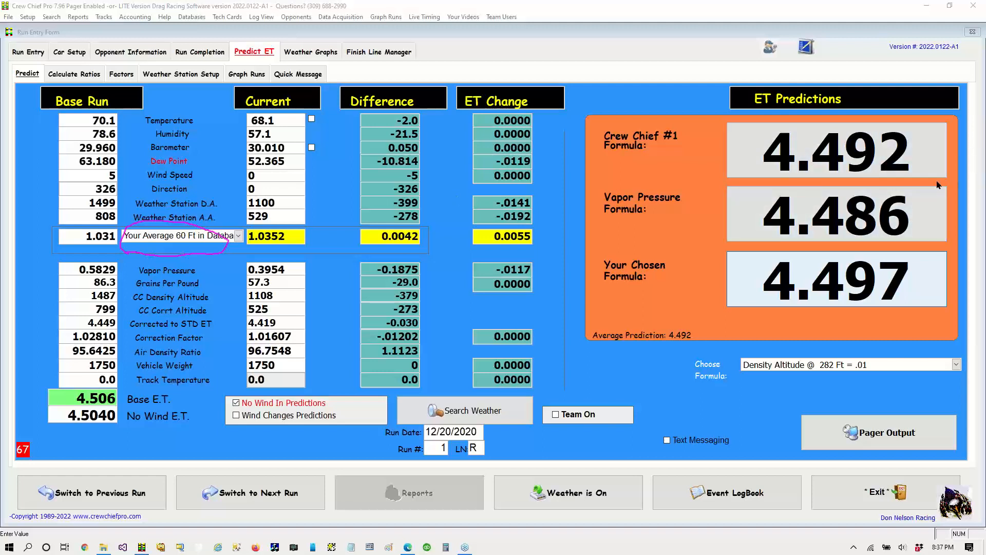
{"action": "left_click", "coordinate": [910, 226]}
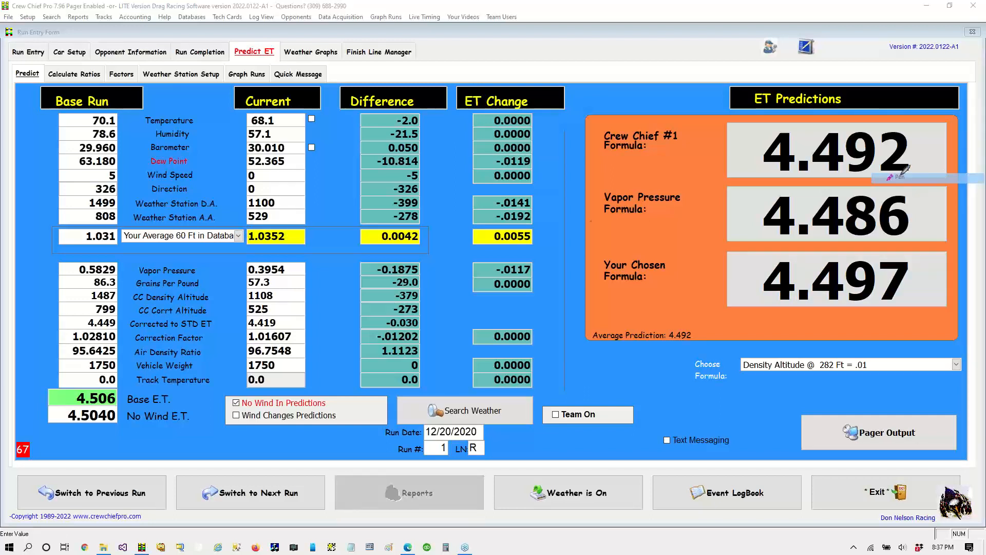
Step: Circle the 60-foot difference and its ET change, outline the whole ET Change column, and clear the markings
{"action": "mouse_move", "coordinate": [363, 253]}
{"action": "left_mouse_down"}
{"action": "mouse_move", "coordinate": [426, 247]}
{"action": "mouse_move", "coordinate": [408, 216]}
{"action": "mouse_move", "coordinate": [355, 229]}
{"action": "mouse_move", "coordinate": [366, 259]}
{"action": "left_mouse_up"}
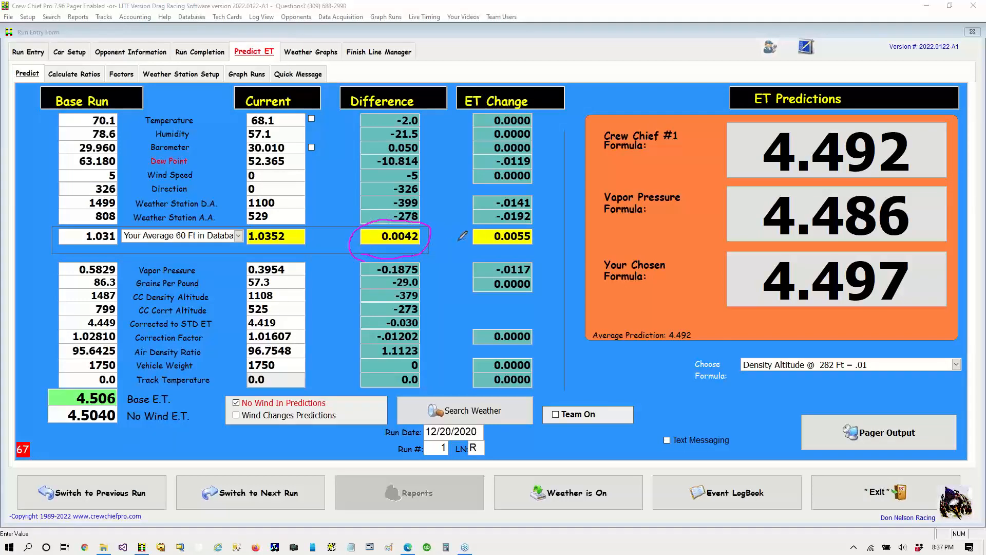
{"action": "mouse_move", "coordinate": [454, 238]}
{"action": "left_mouse_down"}
{"action": "mouse_move", "coordinate": [533, 254]}
{"action": "mouse_move", "coordinate": [539, 220]}
{"action": "mouse_move", "coordinate": [478, 217]}
{"action": "mouse_move", "coordinate": [443, 241]}
{"action": "left_mouse_up"}
{"action": "mouse_move", "coordinate": [509, 76]}
{"action": "left_mouse_down"}
{"action": "mouse_move", "coordinate": [448, 151]}
{"action": "mouse_move", "coordinate": [464, 374]}
{"action": "mouse_move", "coordinate": [505, 398]}
{"action": "mouse_move", "coordinate": [564, 258]}
{"action": "mouse_move", "coordinate": [548, 119]}
{"action": "mouse_move", "coordinate": [496, 67]}
{"action": "left_mouse_up"}
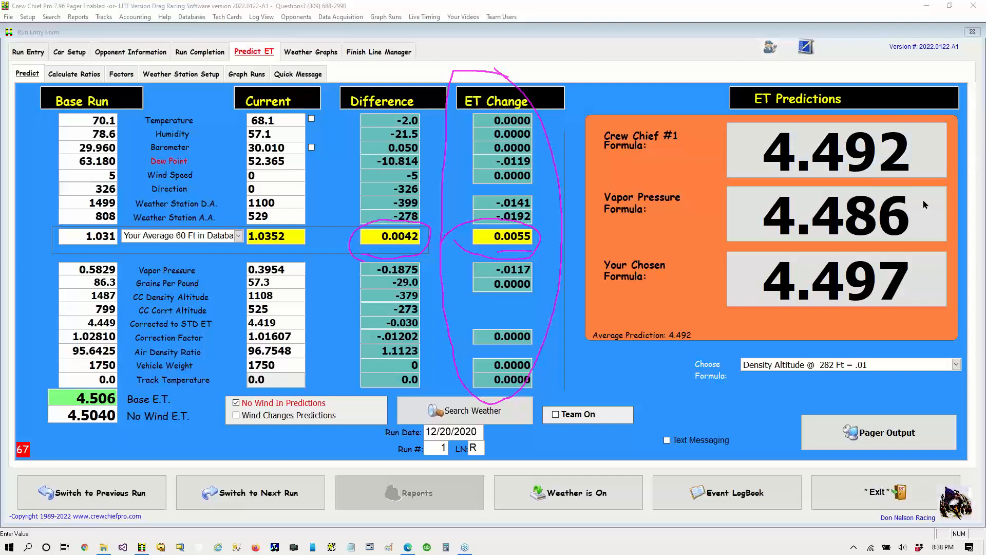
{"action": "left_click", "coordinate": [917, 226]}
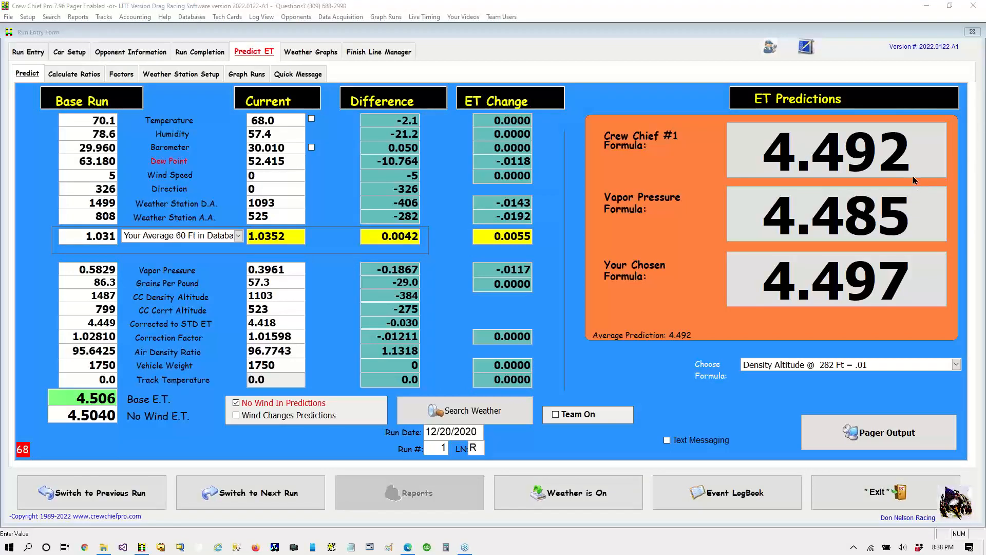
Step: Circle the three ET predictions, draw an arrow from Your Chosen Formula to the formula selection, and clear the markings
{"action": "mouse_move", "coordinate": [721, 120]}
{"action": "left_mouse_down"}
{"action": "mouse_move", "coordinate": [619, 107]}
{"action": "mouse_move", "coordinate": [590, 148]}
{"action": "mouse_move", "coordinate": [858, 174]}
{"action": "mouse_move", "coordinate": [951, 151]}
{"action": "mouse_move", "coordinate": [821, 103]}
{"action": "mouse_move", "coordinate": [640, 107]}
{"action": "left_mouse_up"}
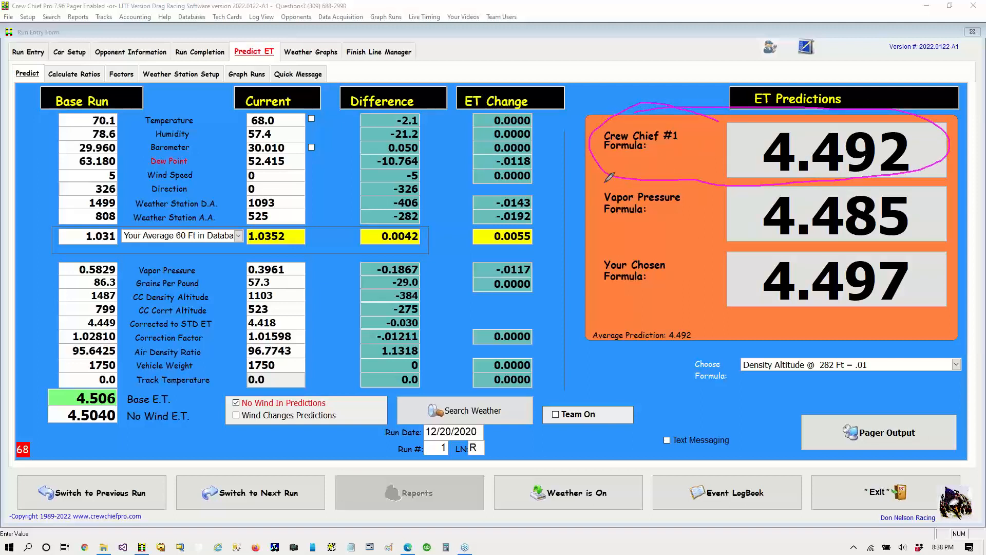
{"action": "mouse_move", "coordinate": [605, 181]}
{"action": "left_mouse_down"}
{"action": "mouse_move", "coordinate": [590, 237]}
{"action": "mouse_move", "coordinate": [876, 229]}
{"action": "mouse_move", "coordinate": [958, 194]}
{"action": "mouse_move", "coordinate": [585, 190]}
{"action": "left_mouse_up"}
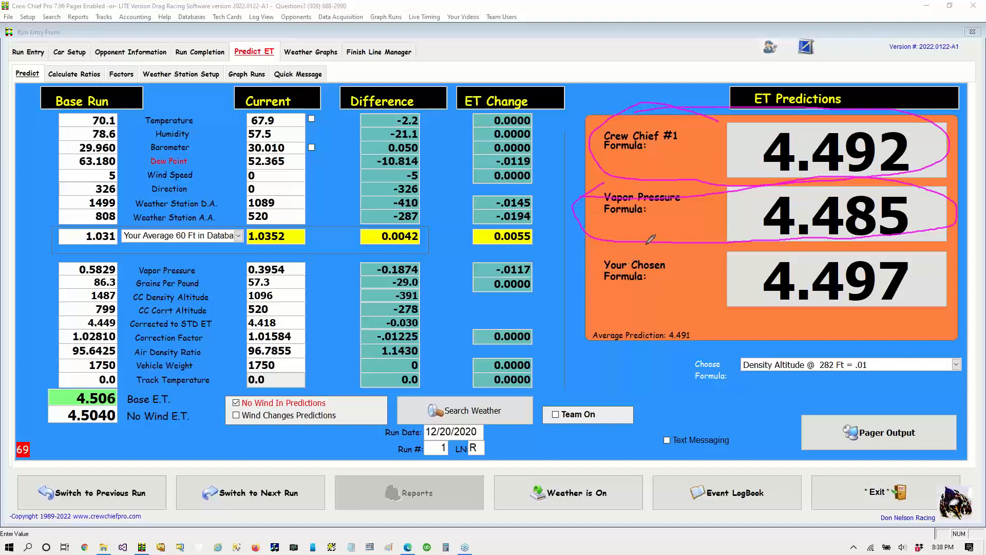
{"action": "mouse_move", "coordinate": [637, 253]}
{"action": "left_mouse_down"}
{"action": "mouse_move", "coordinate": [607, 248]}
{"action": "mouse_move", "coordinate": [569, 265]}
{"action": "mouse_move", "coordinate": [670, 303]}
{"action": "mouse_move", "coordinate": [878, 306]}
{"action": "mouse_move", "coordinate": [886, 247]}
{"action": "mouse_move", "coordinate": [597, 260]}
{"action": "left_mouse_up"}
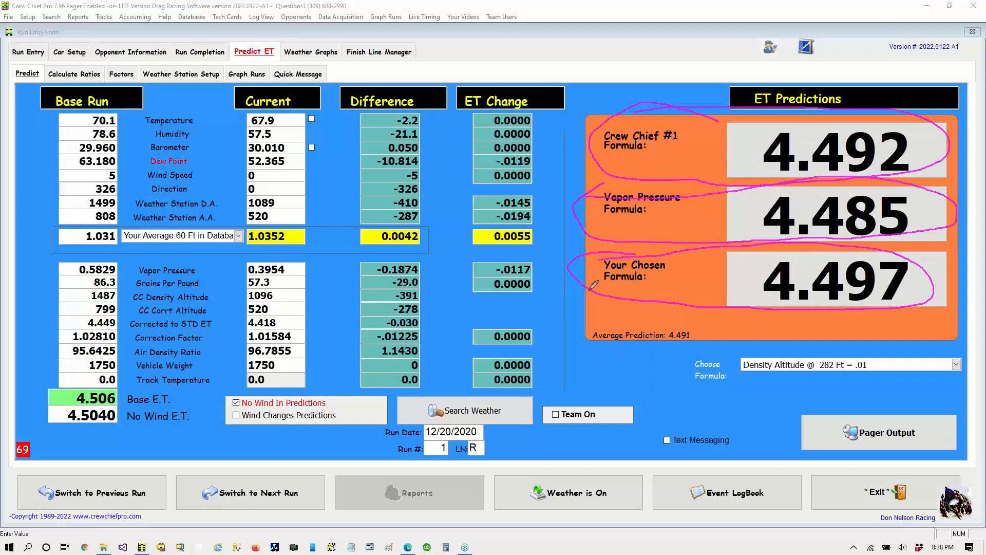
{"action": "mouse_move", "coordinate": [584, 281]}
{"action": "left_mouse_down"}
{"action": "mouse_move", "coordinate": [582, 336]}
{"action": "mouse_move", "coordinate": [649, 377]}
{"action": "mouse_move", "coordinate": [730, 365]}
{"action": "mouse_move", "coordinate": [720, 378]}
{"action": "mouse_move", "coordinate": [725, 360]}
{"action": "mouse_move", "coordinate": [743, 372]}
{"action": "mouse_move", "coordinate": [731, 366]}
{"action": "mouse_move", "coordinate": [698, 421]}
{"action": "mouse_move", "coordinate": [727, 369]}
{"action": "left_mouse_up"}
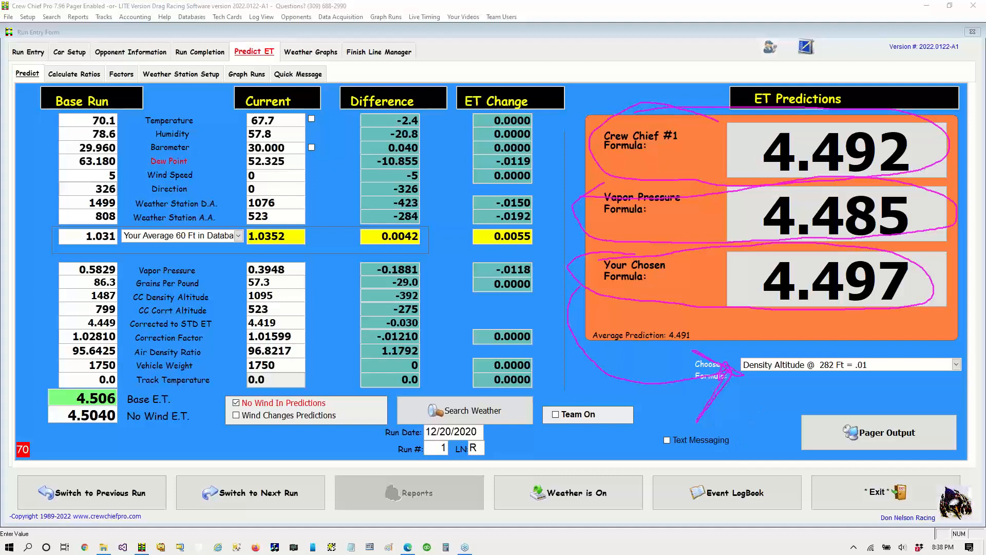
{"action": "left_click", "coordinate": [928, 227]}
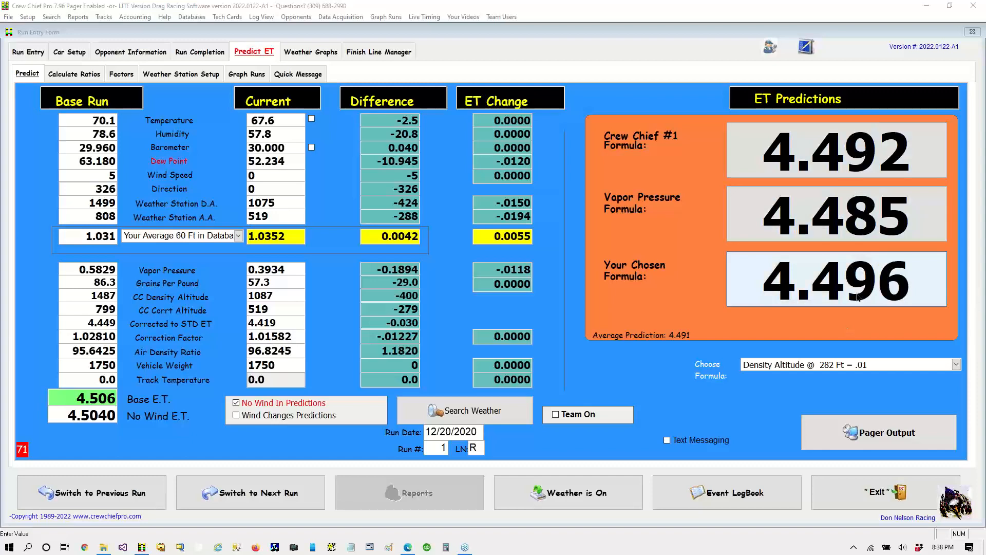
Step: Set the prediction formula to DA with ½ Baro and ½ Humidity and mark the ET Change column's humidity, barometer, density altitude and 60-foot values
{"action": "left_click", "coordinate": [832, 366]}
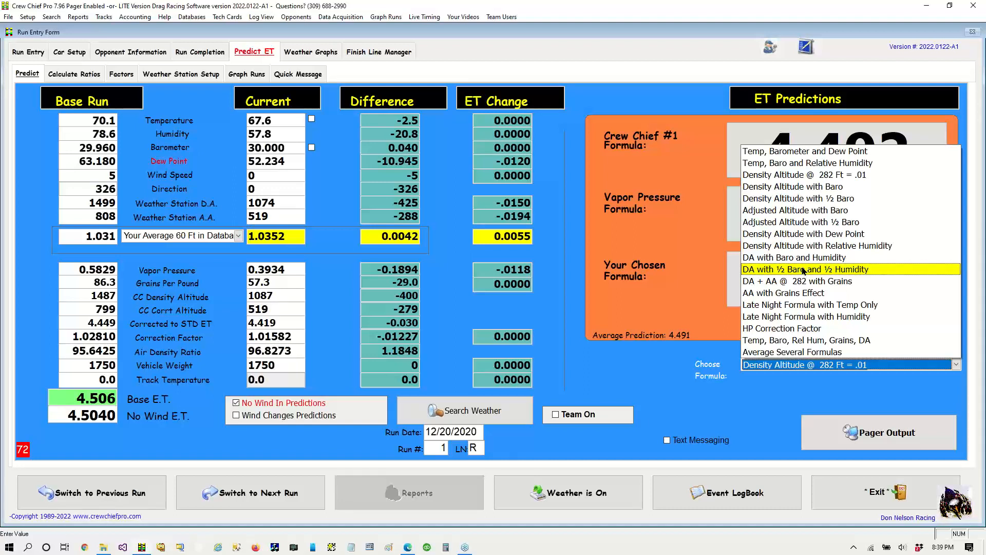
{"action": "left_click", "coordinate": [886, 272]}
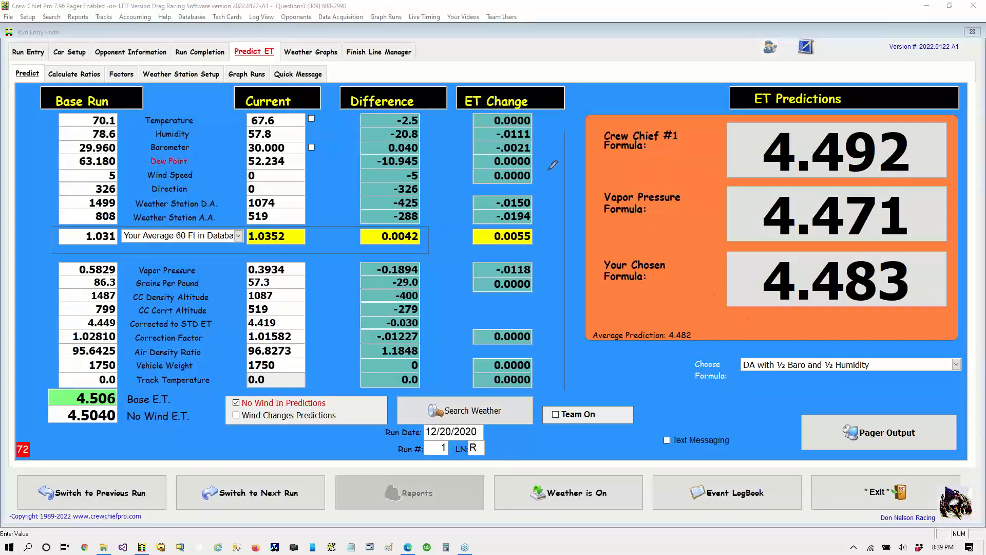
{"action": "mouse_move", "coordinate": [488, 64]}
{"action": "left_mouse_down"}
{"action": "mouse_move", "coordinate": [441, 115]}
{"action": "mouse_move", "coordinate": [447, 373]}
{"action": "mouse_move", "coordinate": [583, 385]}
{"action": "mouse_move", "coordinate": [580, 275]}
{"action": "mouse_move", "coordinate": [546, 101]}
{"action": "mouse_move", "coordinate": [490, 62]}
{"action": "mouse_move", "coordinate": [472, 67]}
{"action": "left_mouse_up"}
{"action": "left_click_drag", "start_coordinate": [449, 135], "coordinate": [497, 136]}
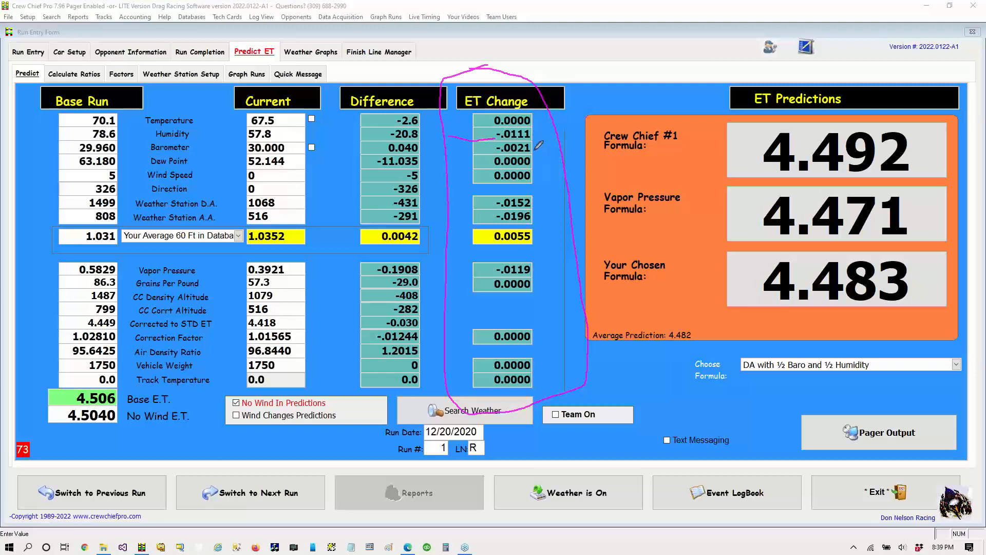
{"action": "left_click_drag", "start_coordinate": [534, 150], "coordinate": [552, 153]}
{"action": "mouse_move", "coordinate": [534, 199]}
{"action": "left_mouse_down"}
{"action": "mouse_move", "coordinate": [548, 196]}
{"action": "mouse_move", "coordinate": [534, 198]}
{"action": "left_mouse_up"}
{"action": "mouse_move", "coordinate": [534, 235]}
{"action": "left_mouse_down"}
{"action": "mouse_move", "coordinate": [570, 214]}
{"action": "mouse_move", "coordinate": [543, 239]}
{"action": "mouse_move", "coordinate": [533, 223]}
{"action": "left_mouse_up"}
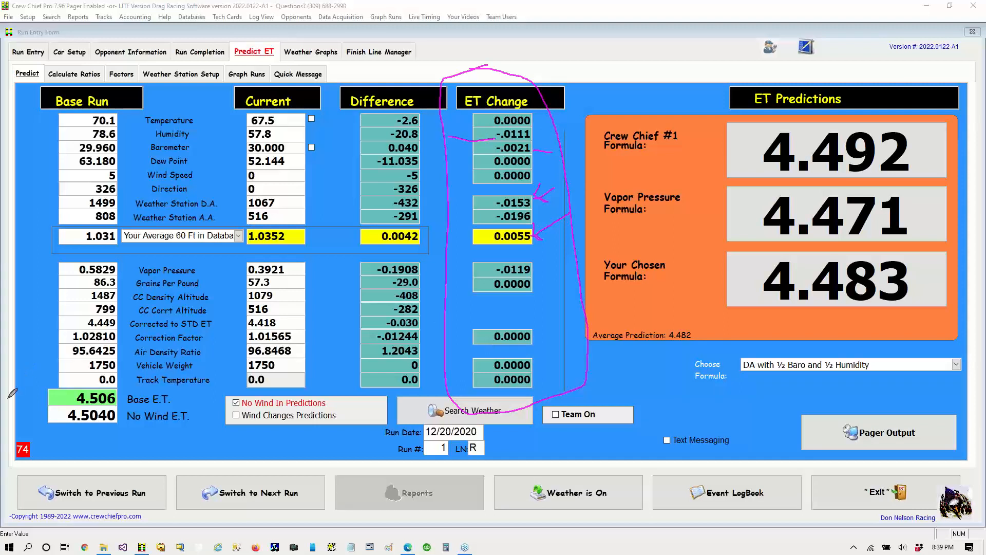
Step: Circle the Base E.T. and No Wind E.T., and mark the grains, correction factor and wind speed ET changes
{"action": "mouse_move", "coordinate": [9, 389]}
{"action": "left_mouse_down"}
{"action": "mouse_move", "coordinate": [64, 448]}
{"action": "mouse_move", "coordinate": [135, 416]}
{"action": "mouse_move", "coordinate": [85, 371]}
{"action": "mouse_move", "coordinate": [25, 407]}
{"action": "left_mouse_up"}
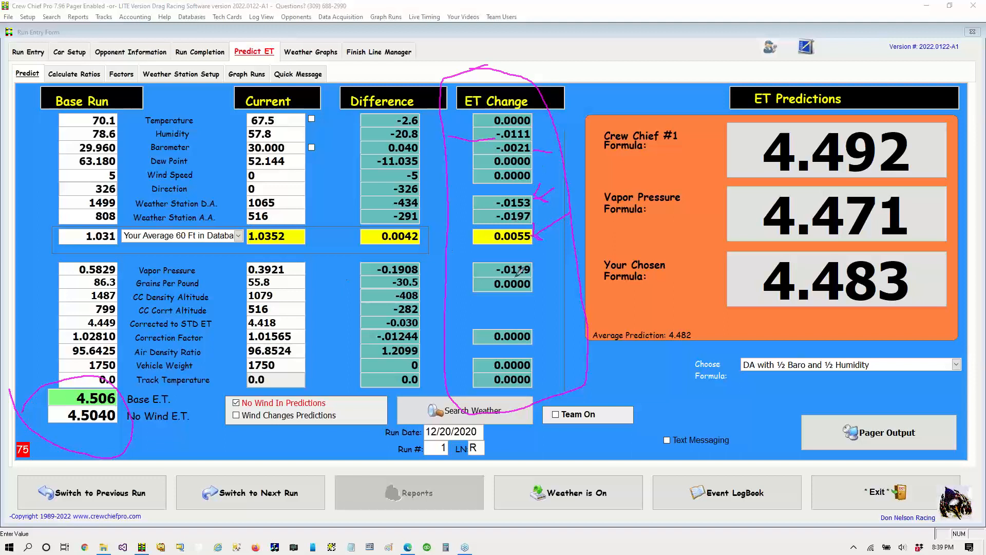
{"action": "left_click_drag", "start_coordinate": [477, 297], "coordinate": [544, 295]}
{"action": "mouse_move", "coordinate": [476, 321]}
{"action": "left_mouse_down"}
{"action": "mouse_move", "coordinate": [546, 334]}
{"action": "mouse_move", "coordinate": [490, 351]}
{"action": "mouse_move", "coordinate": [473, 321]}
{"action": "left_mouse_up"}
{"action": "mouse_move", "coordinate": [469, 171]}
{"action": "left_mouse_down"}
{"action": "mouse_move", "coordinate": [476, 189]}
{"action": "mouse_move", "coordinate": [545, 183]}
{"action": "mouse_move", "coordinate": [496, 178]}
{"action": "left_mouse_up"}
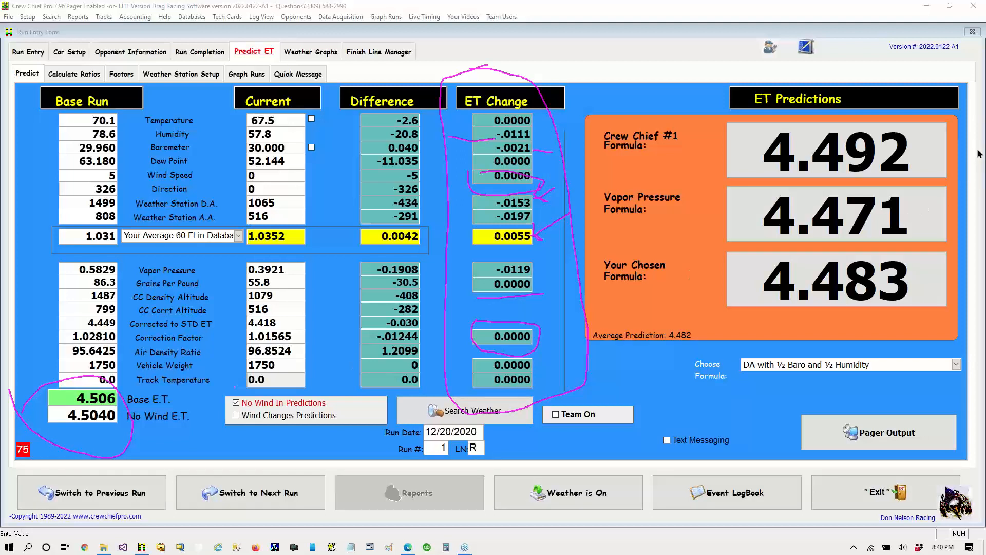
Step: Clear the pen markings, outline the ET Change column afresh, and draw an arrow to its humidity value
{"action": "key", "text": "e"}
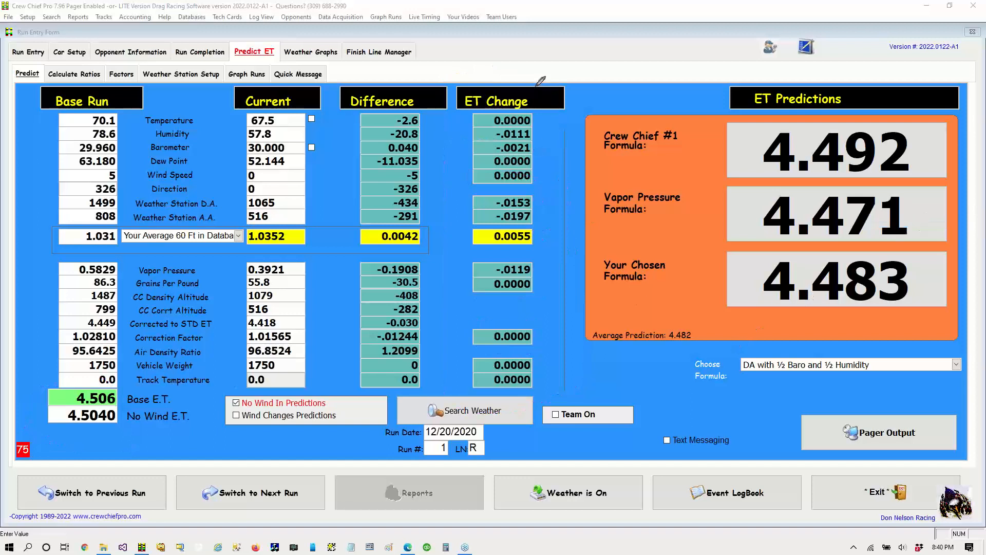
{"action": "mouse_move", "coordinate": [531, 81]}
{"action": "left_mouse_down"}
{"action": "mouse_move", "coordinate": [469, 81]}
{"action": "mouse_move", "coordinate": [426, 225]}
{"action": "mouse_move", "coordinate": [483, 391]}
{"action": "mouse_move", "coordinate": [542, 371]}
{"action": "mouse_move", "coordinate": [565, 177]}
{"action": "mouse_move", "coordinate": [534, 79]}
{"action": "left_mouse_up"}
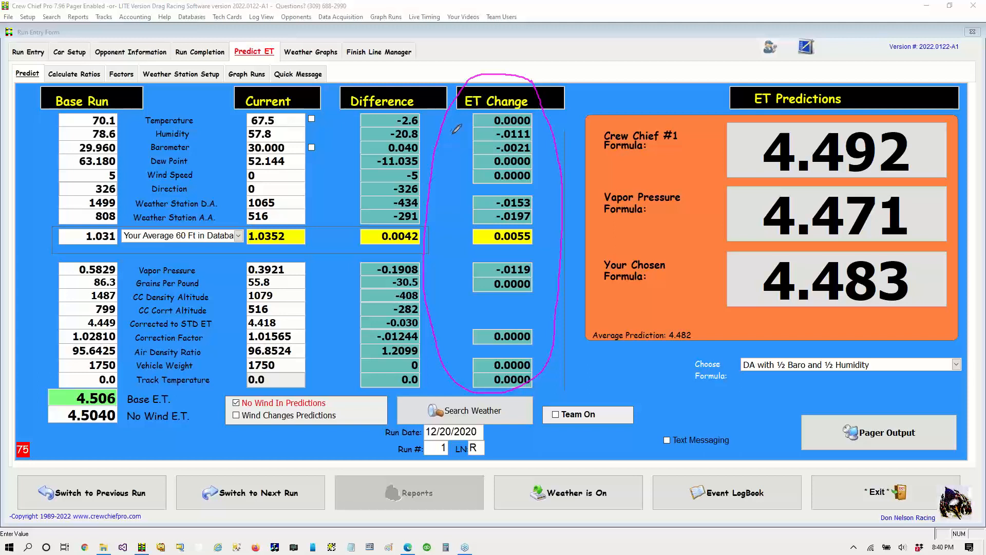
{"action": "mouse_move", "coordinate": [448, 135]}
{"action": "left_mouse_down"}
{"action": "mouse_move", "coordinate": [489, 141]}
{"action": "mouse_move", "coordinate": [482, 136]}
{"action": "left_mouse_up"}
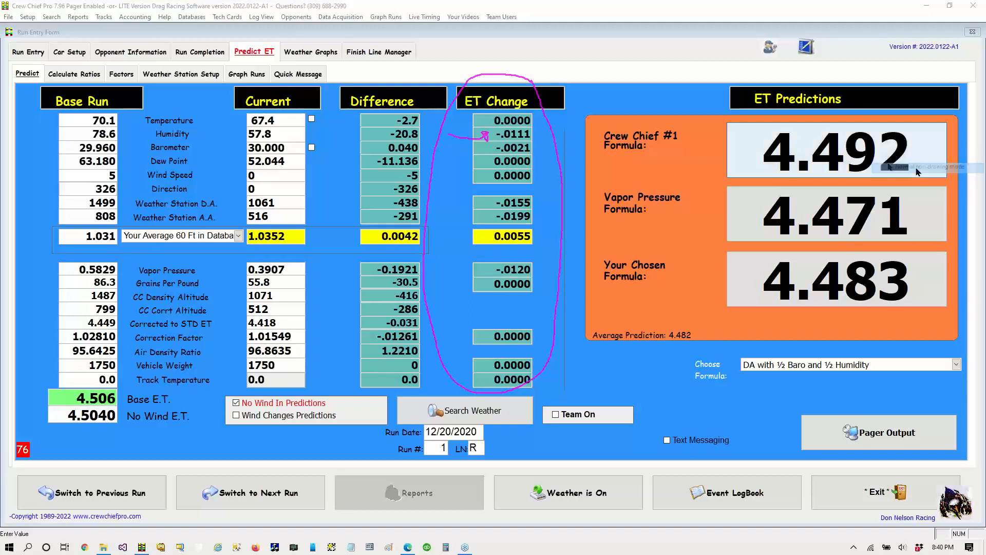
Step: Set the prediction formula to HP Correction Factor and clear the pen markings
{"action": "left_click", "coordinate": [821, 366]}
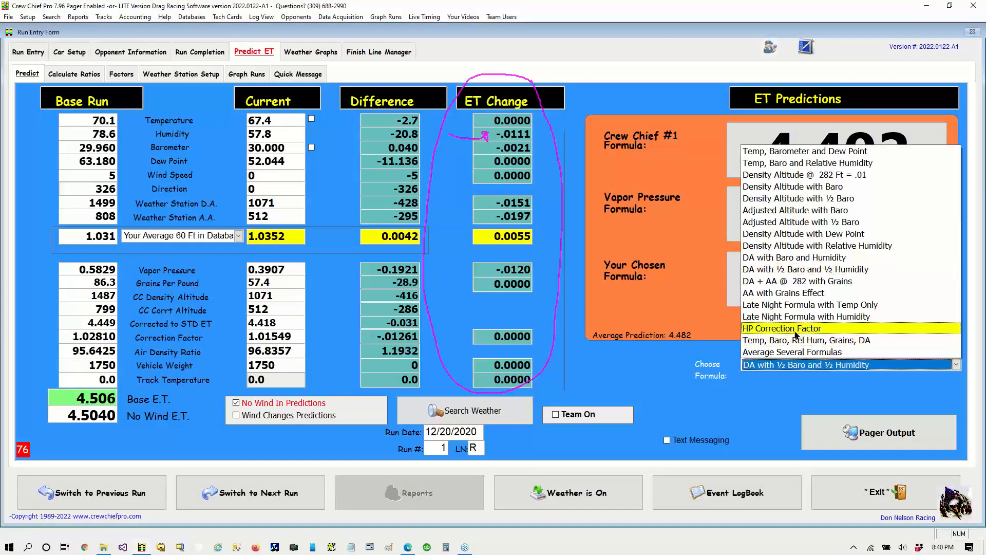
{"action": "left_click", "coordinate": [795, 329]}
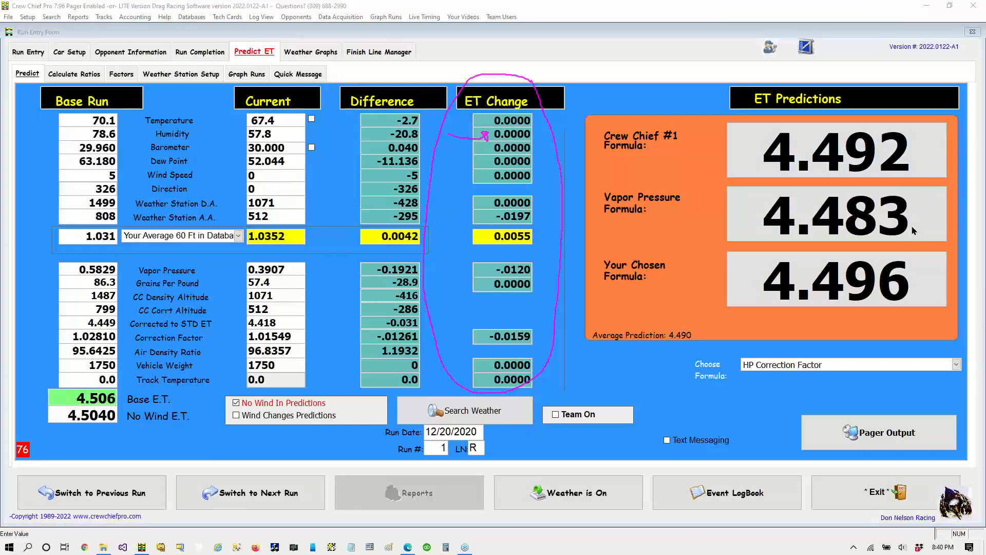
{"action": "key", "text": "Escape"}
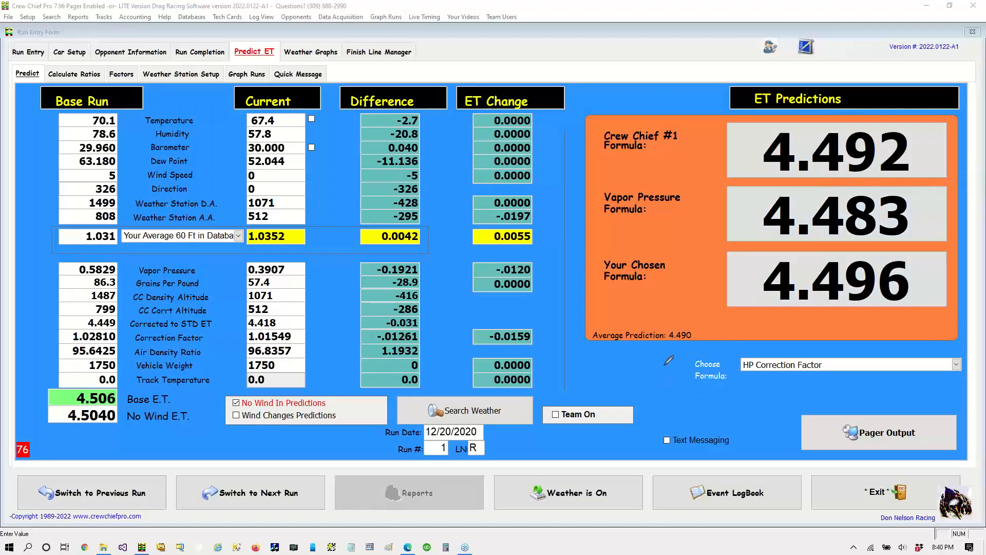
Step: Circle the HP Correction Factor formula choice, the upper weather ET changes, and the Correction Factor label with its ET change
{"action": "mouse_move", "coordinate": [673, 372]}
{"action": "left_mouse_down"}
{"action": "mouse_move", "coordinate": [771, 400]}
{"action": "mouse_move", "coordinate": [853, 368]}
{"action": "mouse_move", "coordinate": [678, 360]}
{"action": "mouse_move", "coordinate": [658, 371]}
{"action": "left_mouse_up"}
{"action": "mouse_move", "coordinate": [523, 102]}
{"action": "left_mouse_down"}
{"action": "mouse_move", "coordinate": [456, 101]}
{"action": "mouse_move", "coordinate": [463, 179]}
{"action": "mouse_move", "coordinate": [575, 138]}
{"action": "mouse_move", "coordinate": [509, 104]}
{"action": "left_mouse_up"}
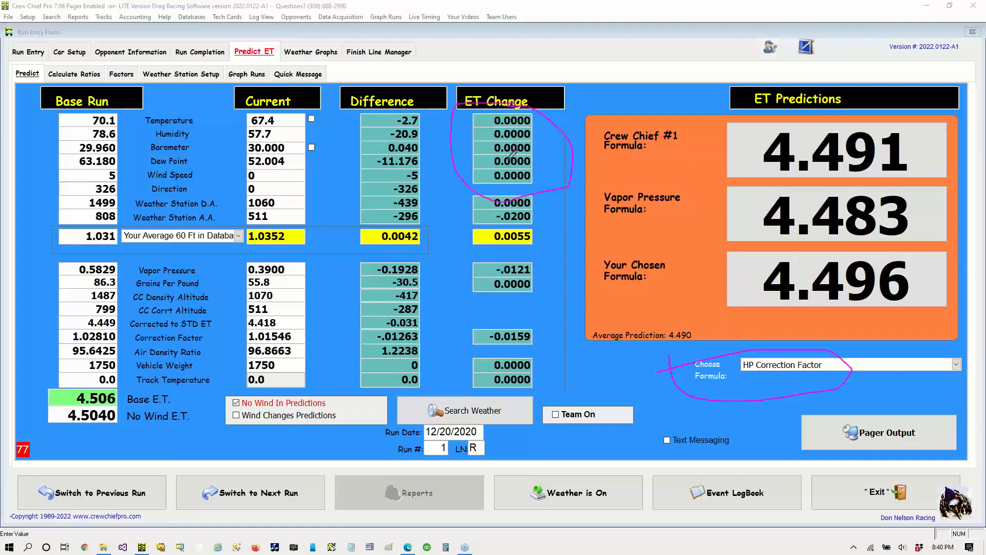
{"action": "mouse_move", "coordinate": [512, 314]}
{"action": "left_mouse_down"}
{"action": "mouse_move", "coordinate": [455, 340]}
{"action": "mouse_move", "coordinate": [525, 349]}
{"action": "mouse_move", "coordinate": [541, 322]}
{"action": "mouse_move", "coordinate": [499, 313]}
{"action": "left_mouse_up"}
{"action": "mouse_move", "coordinate": [128, 347]}
{"action": "left_mouse_down"}
{"action": "mouse_move", "coordinate": [210, 344]}
{"action": "mouse_move", "coordinate": [178, 318]}
{"action": "mouse_move", "coordinate": [122, 340]}
{"action": "mouse_move", "coordinate": [151, 355]}
{"action": "left_mouse_up"}
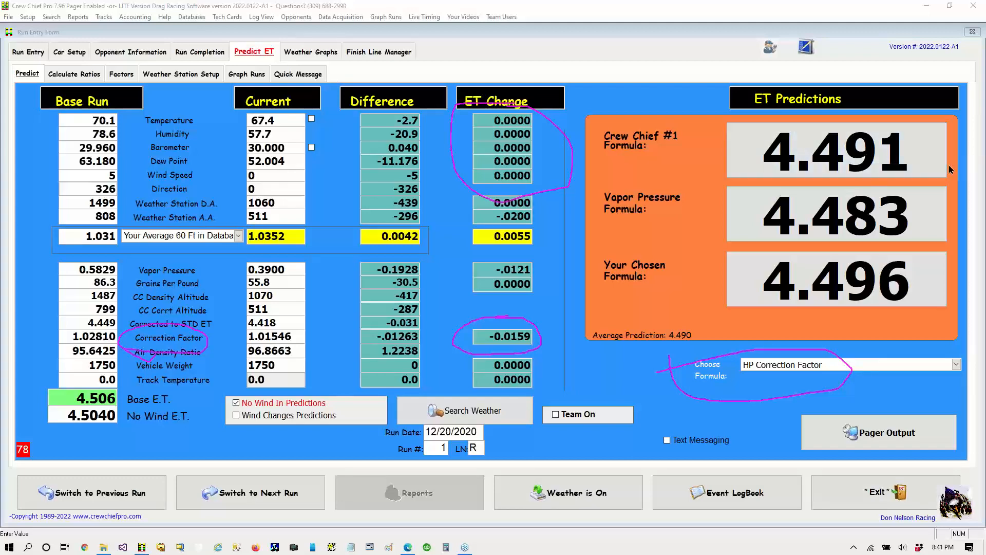
Step: Switch the prediction formula to Late Night Formula with Humidity, mark its correction factor and humidity ET changes, and clear the markings
{"action": "left_click", "coordinate": [827, 370]}
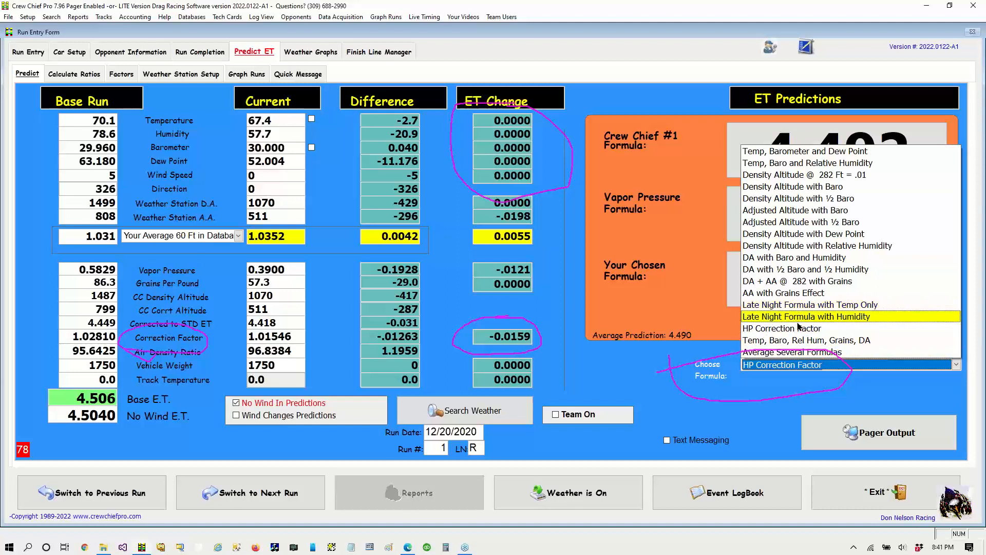
{"action": "left_click", "coordinate": [800, 318]}
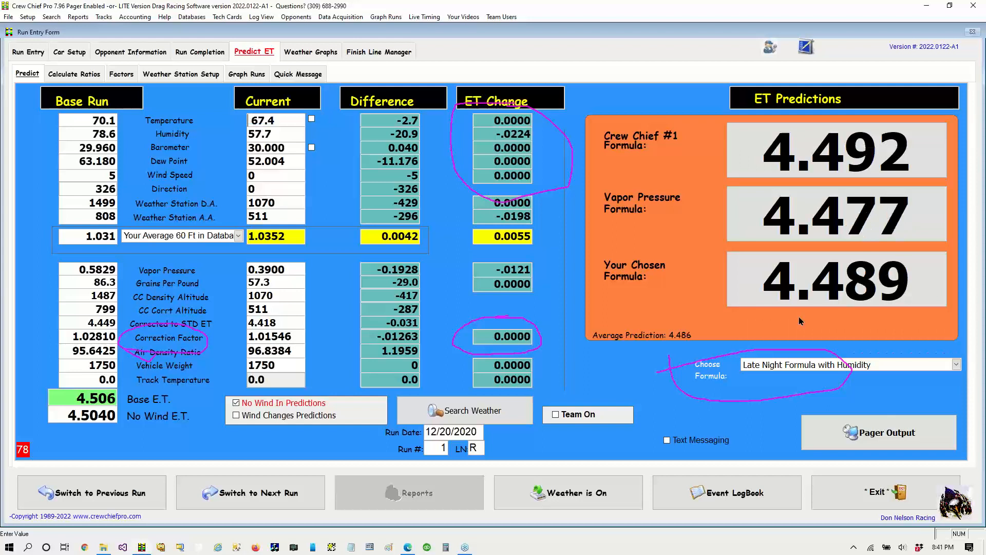
{"action": "left_click", "coordinate": [975, 146]}
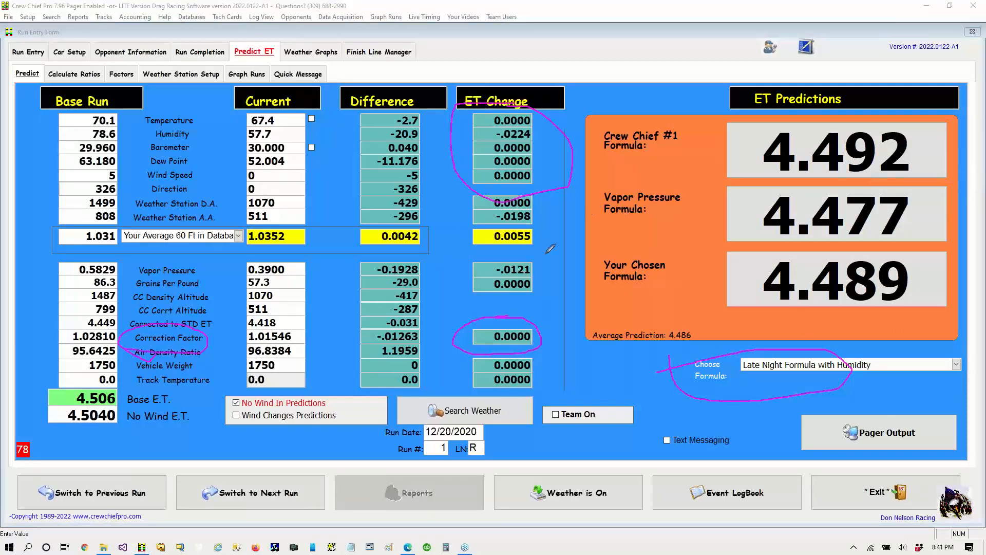
{"action": "left_click_drag", "start_coordinate": [444, 310], "coordinate": [490, 335]}
{"action": "left_click_drag", "start_coordinate": [453, 131], "coordinate": [500, 135]}
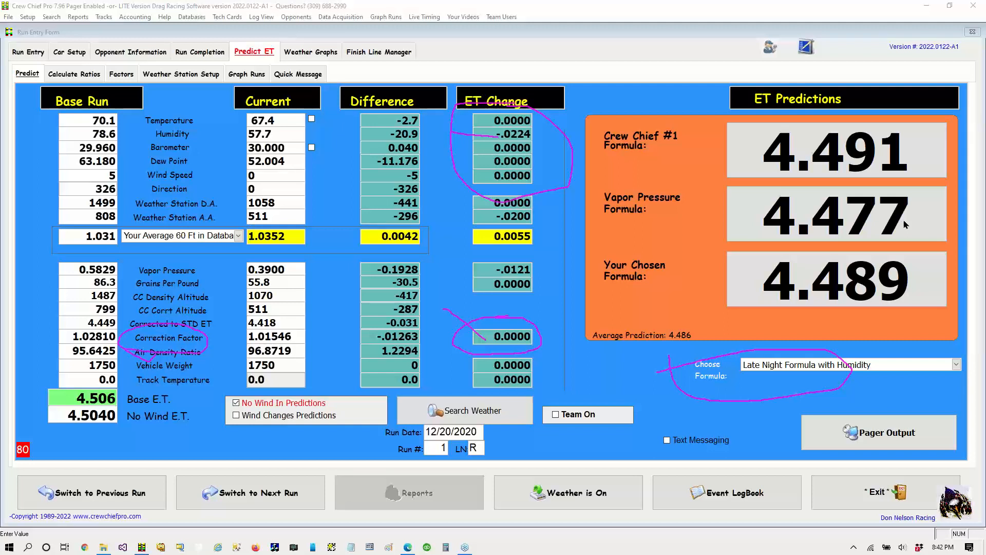
{"action": "left_click", "coordinate": [905, 221]}
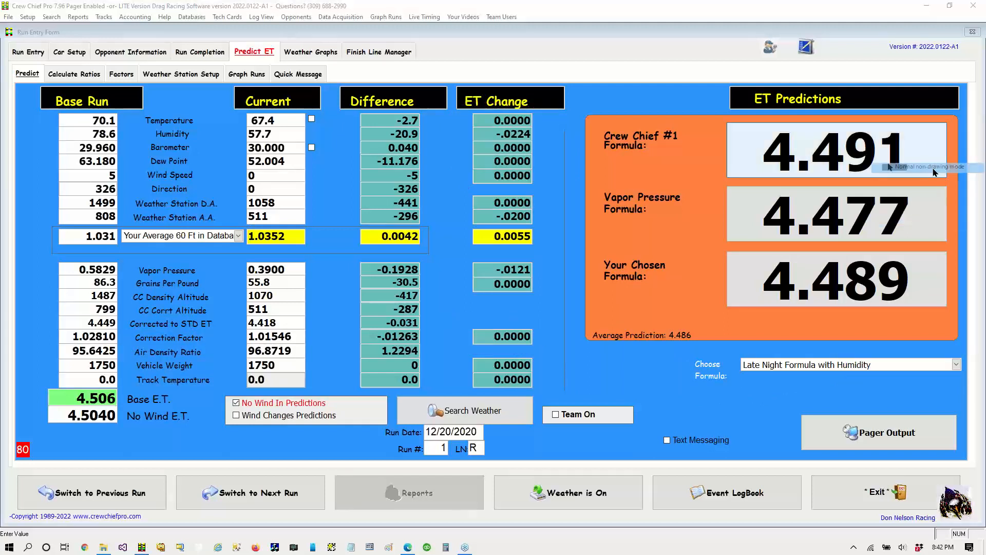
Step: Choose the Temp, Baro and Relative Humidity formula and circle the temperature, humidity and barometer ET changes
{"action": "left_click", "coordinate": [771, 365]}
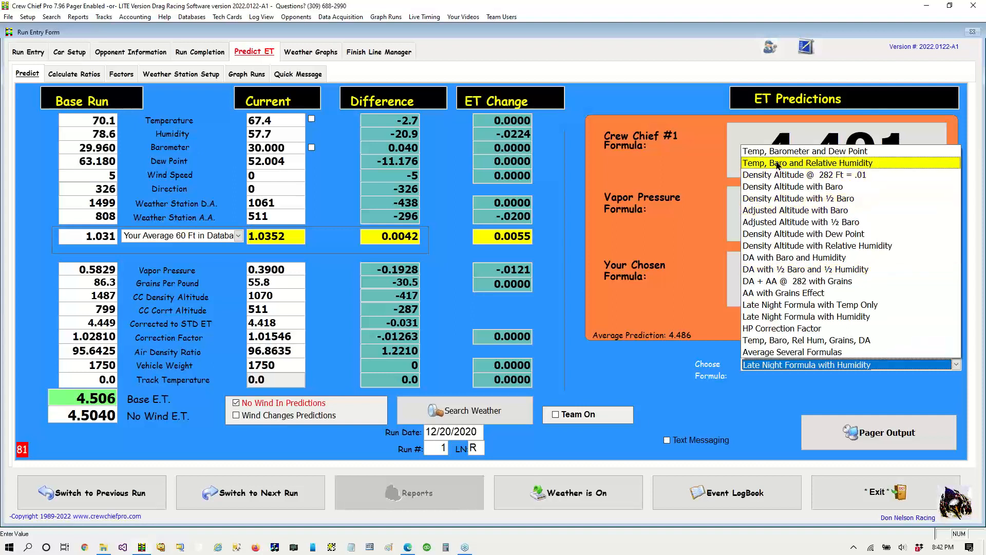
{"action": "left_click", "coordinate": [778, 164]}
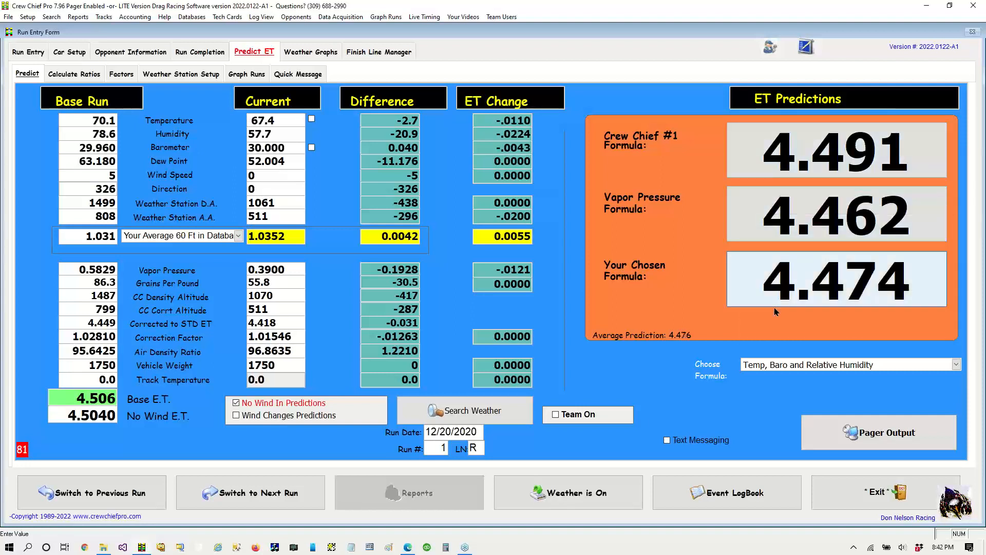
{"action": "left_click", "coordinate": [979, 151]}
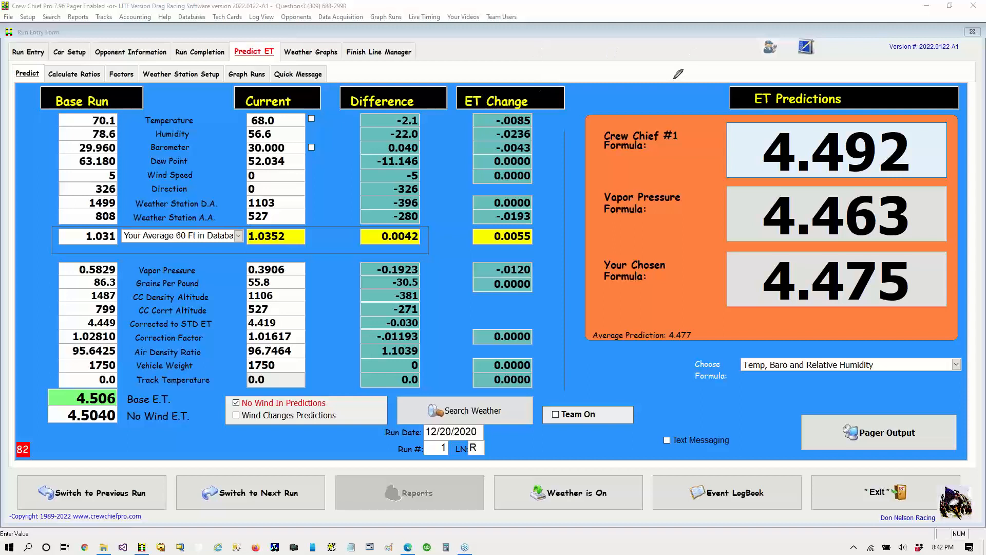
{"action": "left_click_drag", "start_coordinate": [673, 79], "coordinate": [650, 82]}
{"action": "mouse_move", "coordinate": [512, 75]}
{"action": "left_mouse_down"}
{"action": "mouse_move", "coordinate": [488, 75]}
{"action": "mouse_move", "coordinate": [451, 167]}
{"action": "mouse_move", "coordinate": [548, 151]}
{"action": "mouse_move", "coordinate": [534, 88]}
{"action": "mouse_move", "coordinate": [510, 85]}
{"action": "left_mouse_up"}
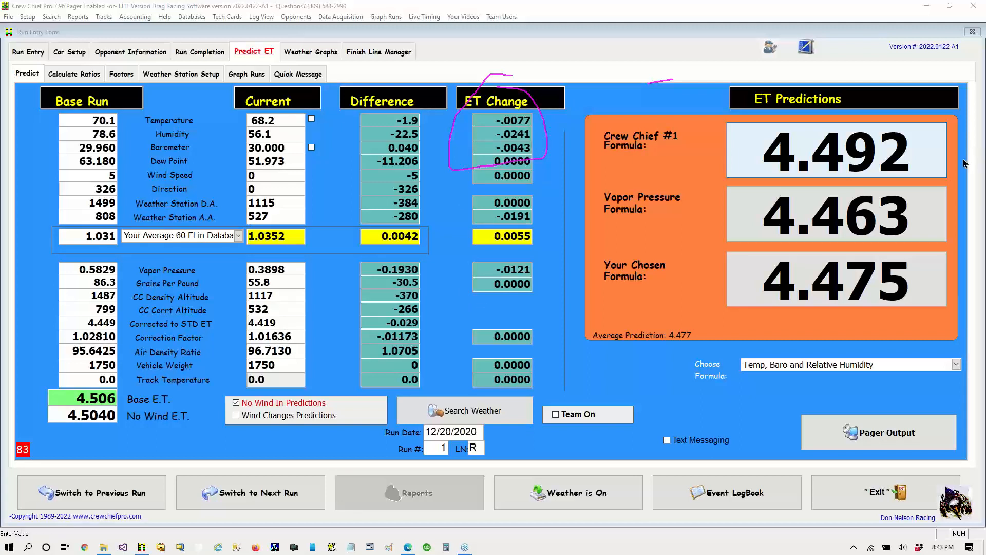
Step: Change the prediction formula to Temp, Barometer and Dew Point
{"action": "left_click", "coordinate": [836, 366]}
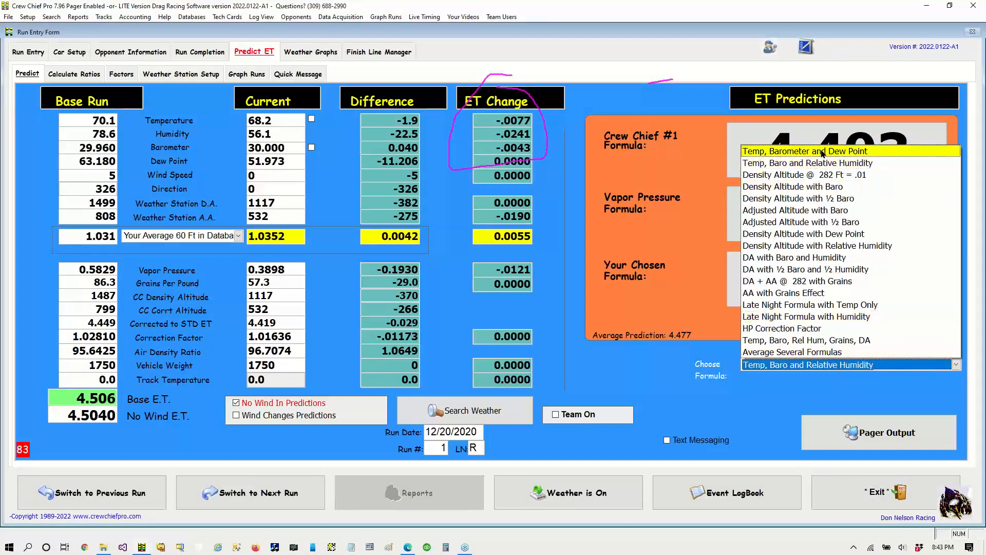
{"action": "left_click", "coordinate": [823, 154]}
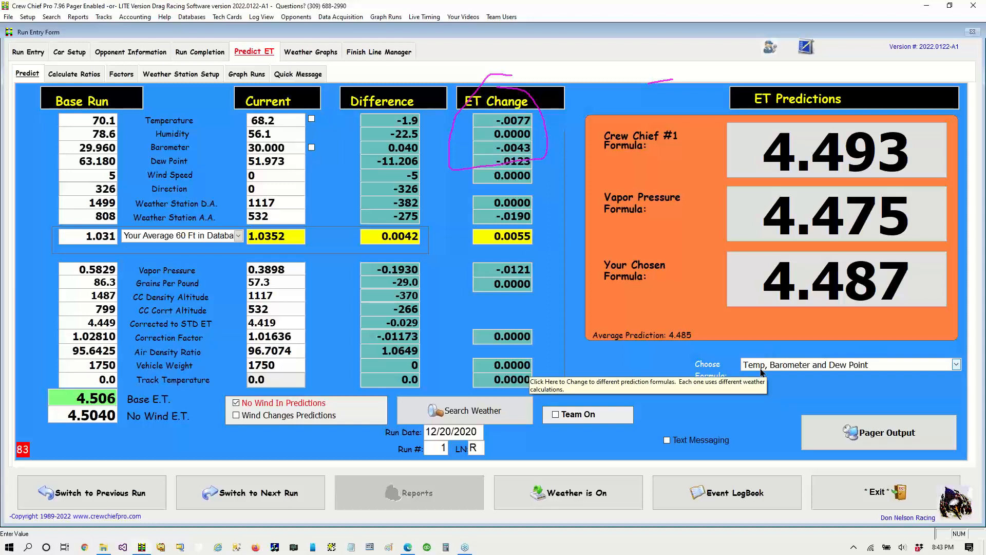
{"action": "left_click", "coordinate": [981, 153]}
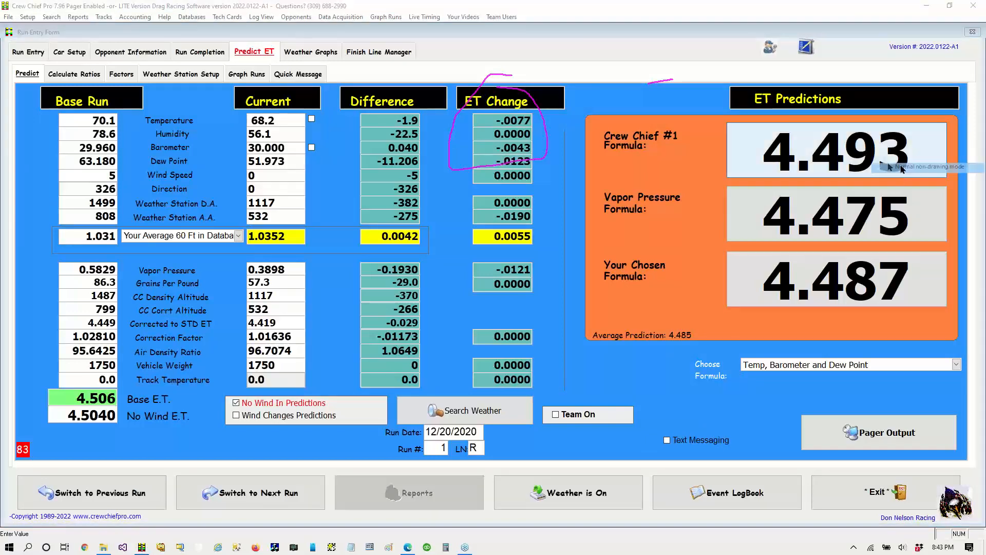
Step: Choose the Density Altitude with Baro formula, mark it with its density altitude and barometer ET changes, and clear the markings
{"action": "left_click", "coordinate": [833, 365]}
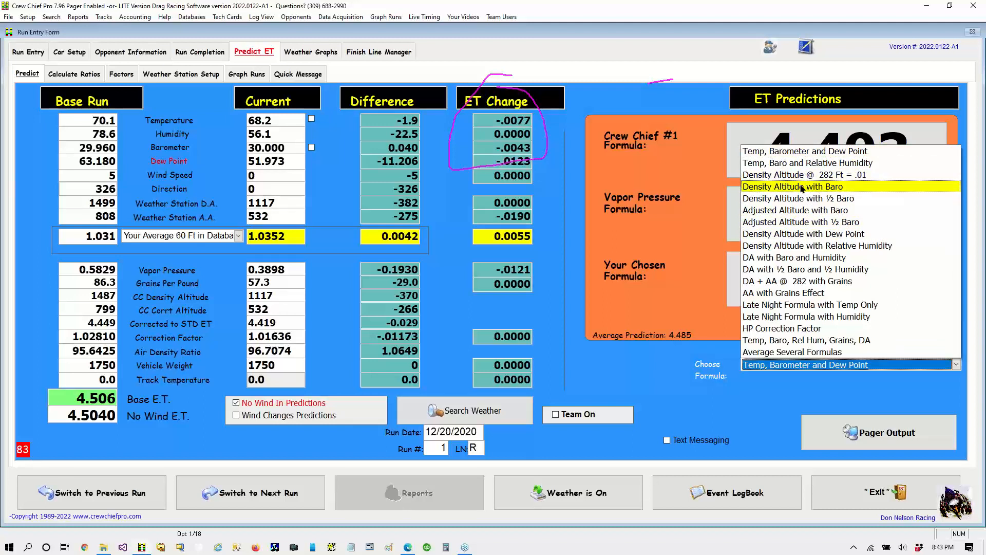
{"action": "left_click", "coordinate": [803, 188]}
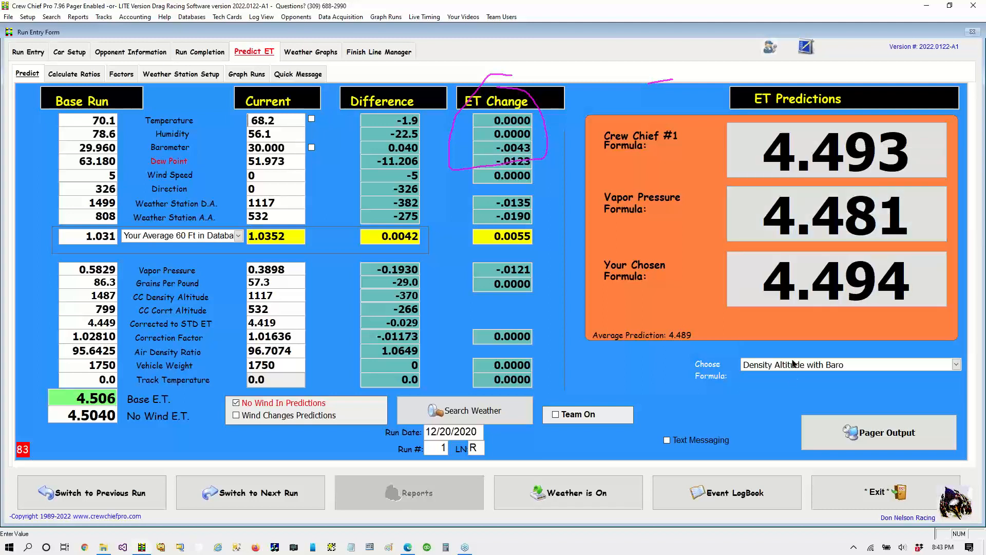
{"action": "left_click", "coordinate": [980, 154]}
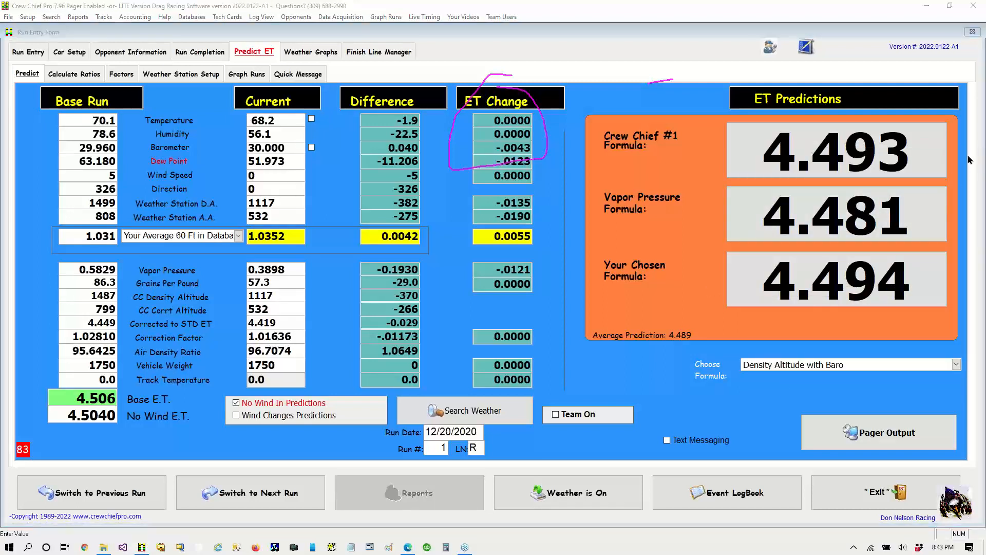
{"action": "left_click", "coordinate": [931, 177]}
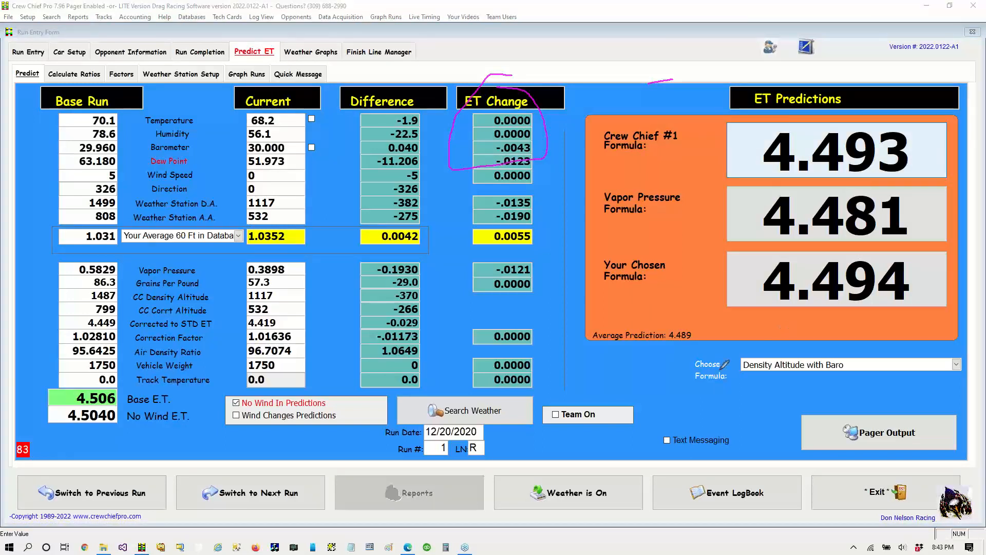
{"action": "mouse_move", "coordinate": [730, 355]}
{"action": "left_mouse_down"}
{"action": "mouse_move", "coordinate": [711, 353]}
{"action": "mouse_move", "coordinate": [761, 404]}
{"action": "mouse_move", "coordinate": [800, 346]}
{"action": "mouse_move", "coordinate": [704, 356]}
{"action": "left_mouse_up"}
{"action": "left_click_drag", "start_coordinate": [535, 203], "coordinate": [558, 202]}
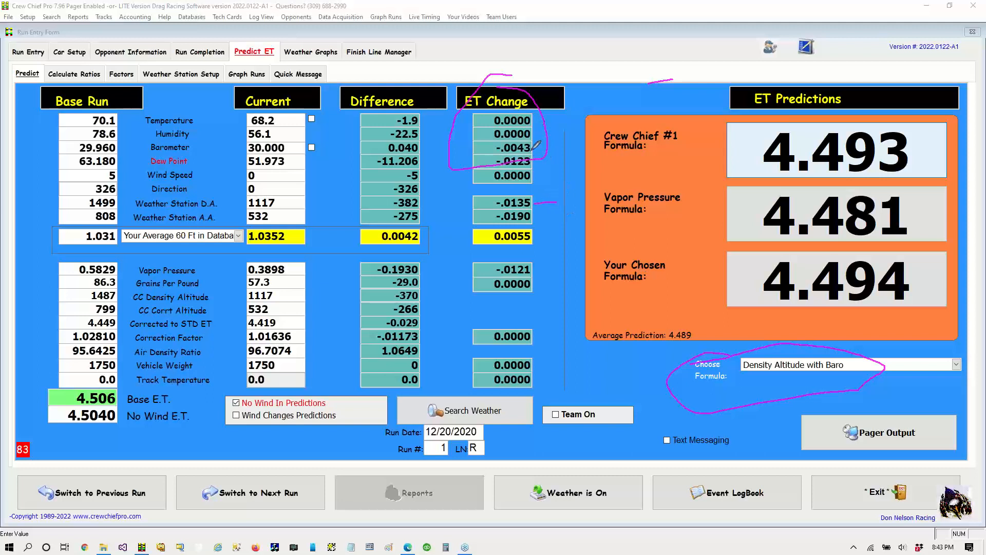
{"action": "left_click_drag", "start_coordinate": [532, 151], "coordinate": [560, 150]}
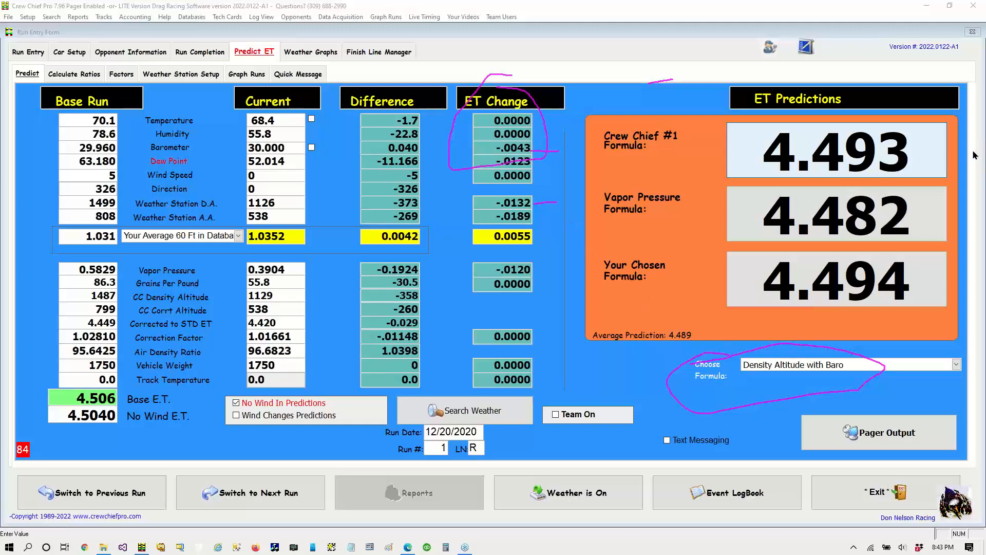
{"action": "left_click", "coordinate": [913, 224]}
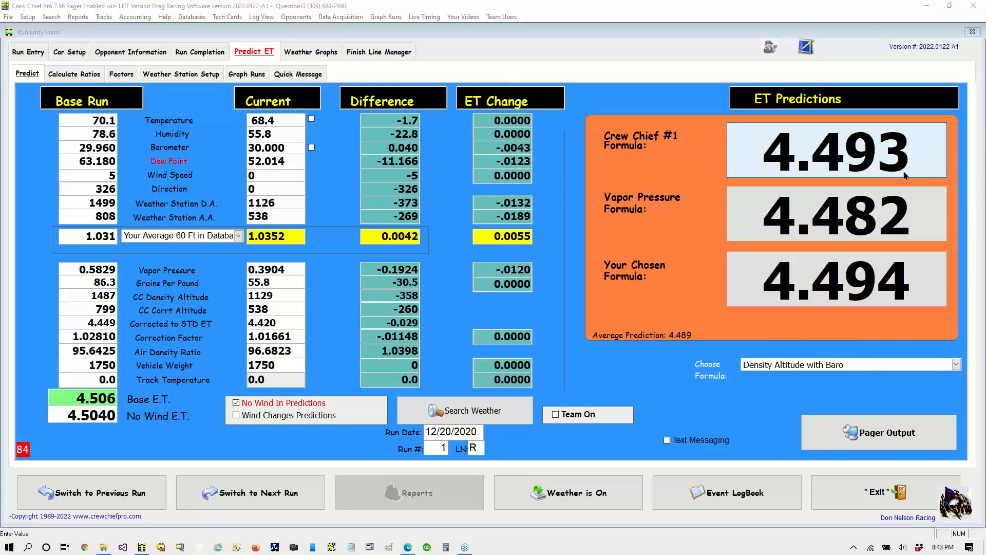
Step: Choose Average Several Formulas and include DA with 1/2 Baro and 1/2 Humidity Effect and HP Correction Factor besides Density Altitude with Baro
{"action": "left_click", "coordinate": [797, 365]}
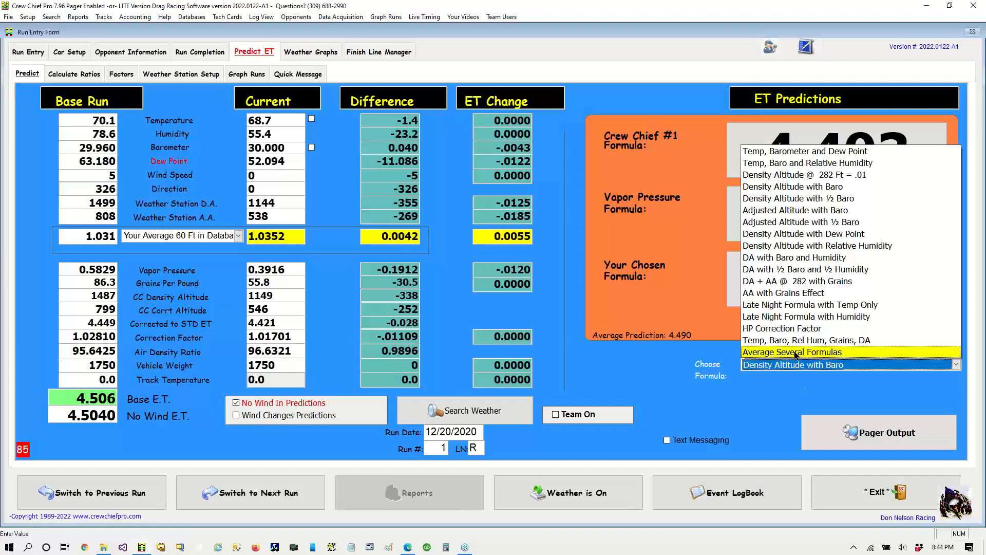
{"action": "left_click", "coordinate": [796, 353]}
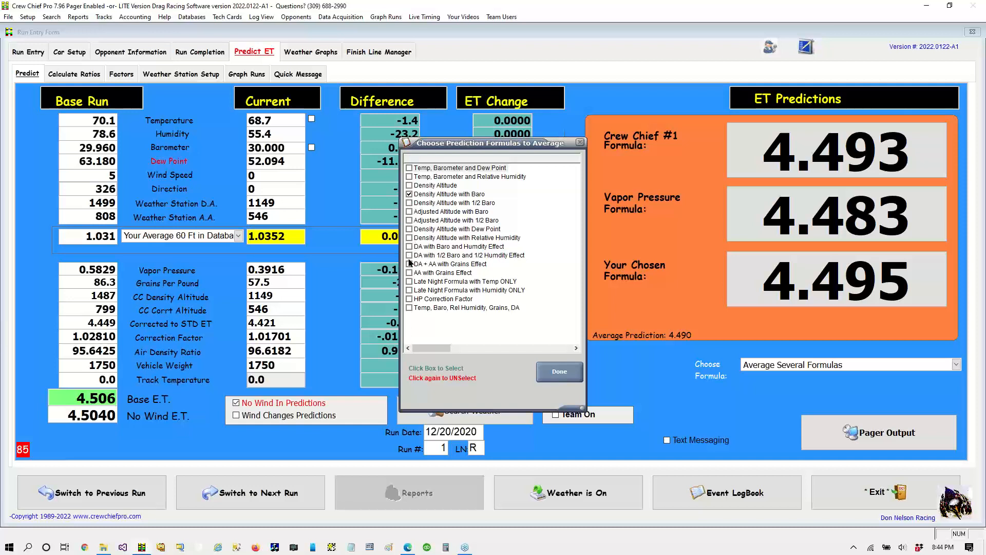
{"action": "left_click", "coordinate": [410, 255]}
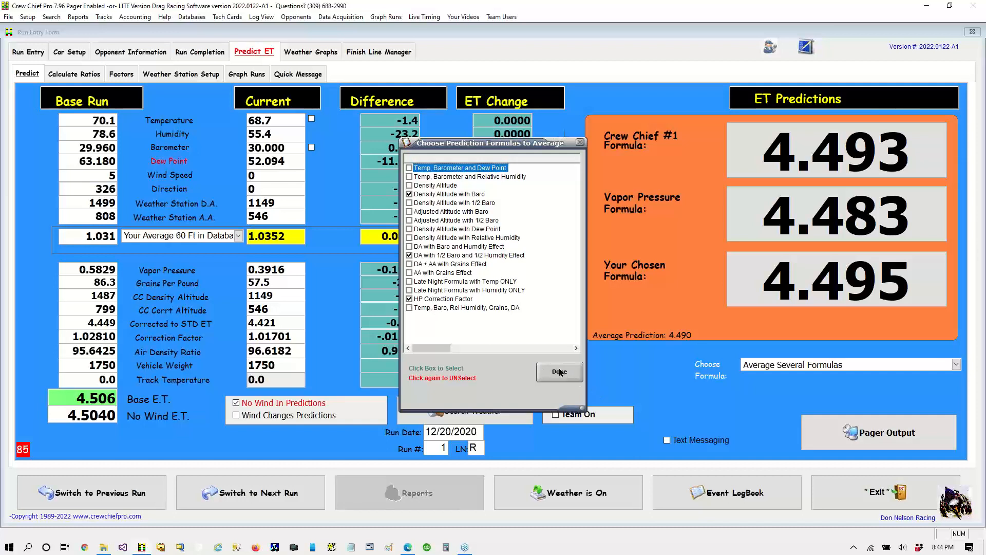
Step: Mark the three ticked formulas in the averaging list and draw an arrow to the dialog's confirmation control
{"action": "left_click", "coordinate": [980, 152]}
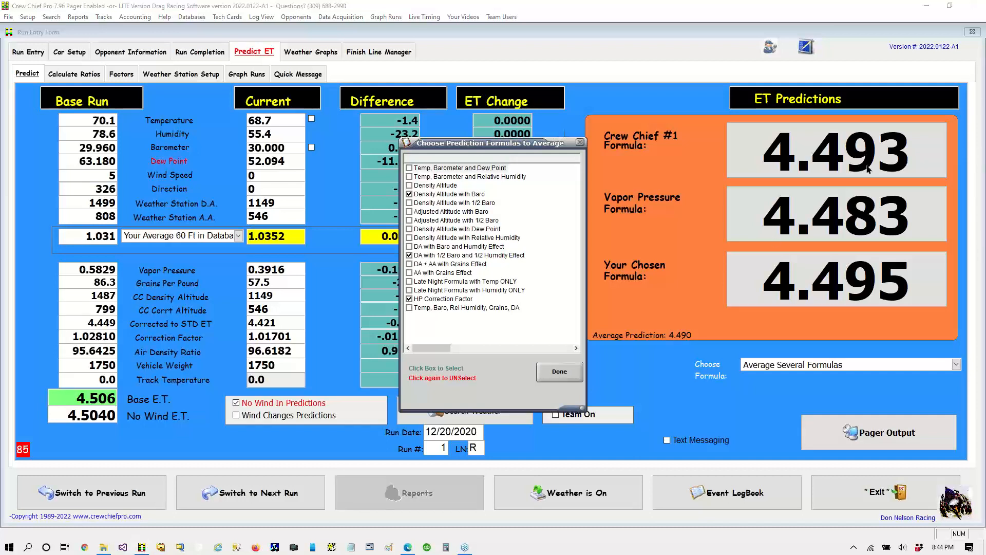
{"action": "left_click", "coordinate": [902, 178]}
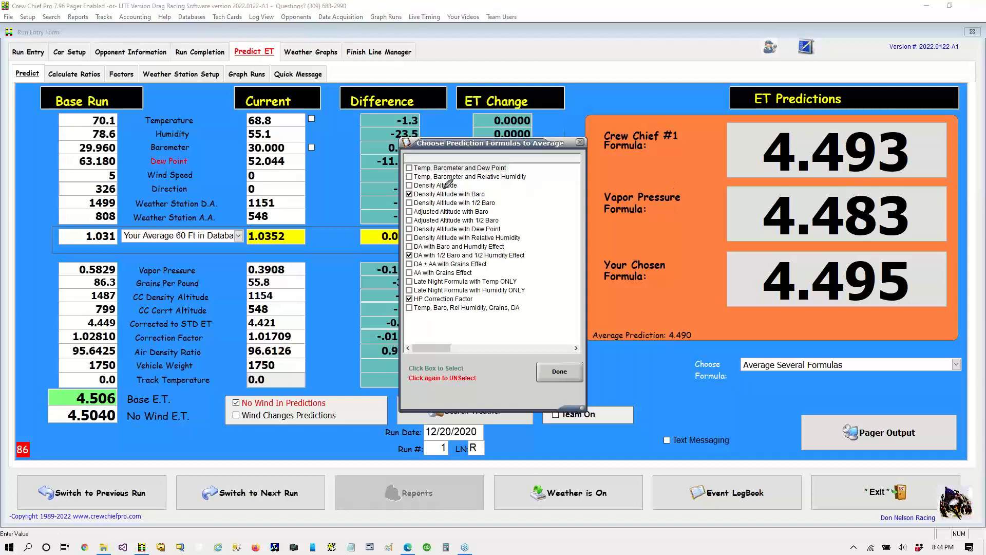
{"action": "mouse_move", "coordinate": [443, 190]}
{"action": "left_mouse_down"}
{"action": "mouse_move", "coordinate": [414, 186]}
{"action": "mouse_move", "coordinate": [394, 204]}
{"action": "mouse_move", "coordinate": [484, 192]}
{"action": "left_mouse_up"}
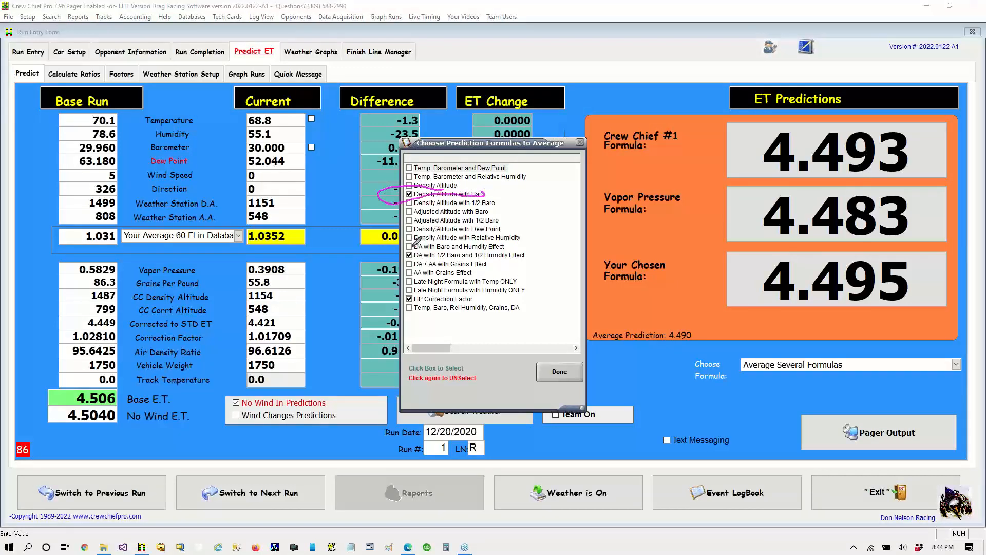
{"action": "mouse_move", "coordinate": [398, 255]}
{"action": "left_mouse_down"}
{"action": "mouse_move", "coordinate": [410, 264]}
{"action": "mouse_move", "coordinate": [521, 260]}
{"action": "left_mouse_up"}
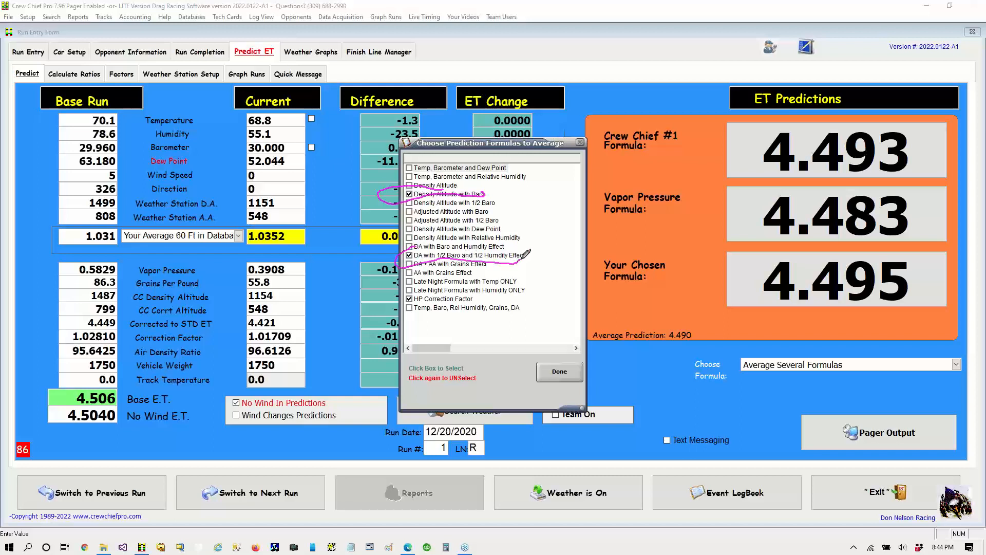
{"action": "mouse_move", "coordinate": [440, 293]}
{"action": "left_mouse_down"}
{"action": "mouse_move", "coordinate": [408, 294]}
{"action": "mouse_move", "coordinate": [475, 302]}
{"action": "mouse_move", "coordinate": [465, 288]}
{"action": "mouse_move", "coordinate": [421, 287]}
{"action": "left_mouse_up"}
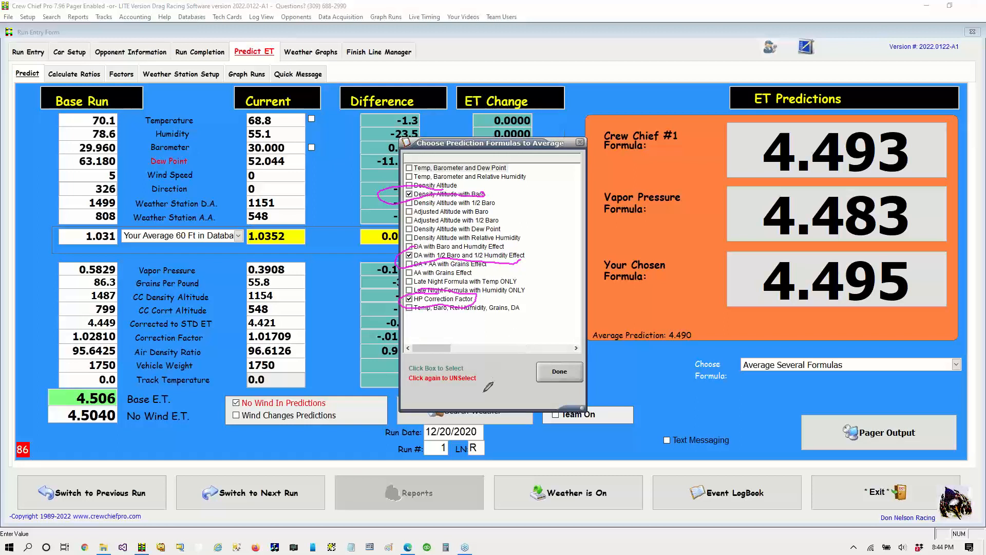
{"action": "left_click_drag", "start_coordinate": [484, 392], "coordinate": [554, 375]}
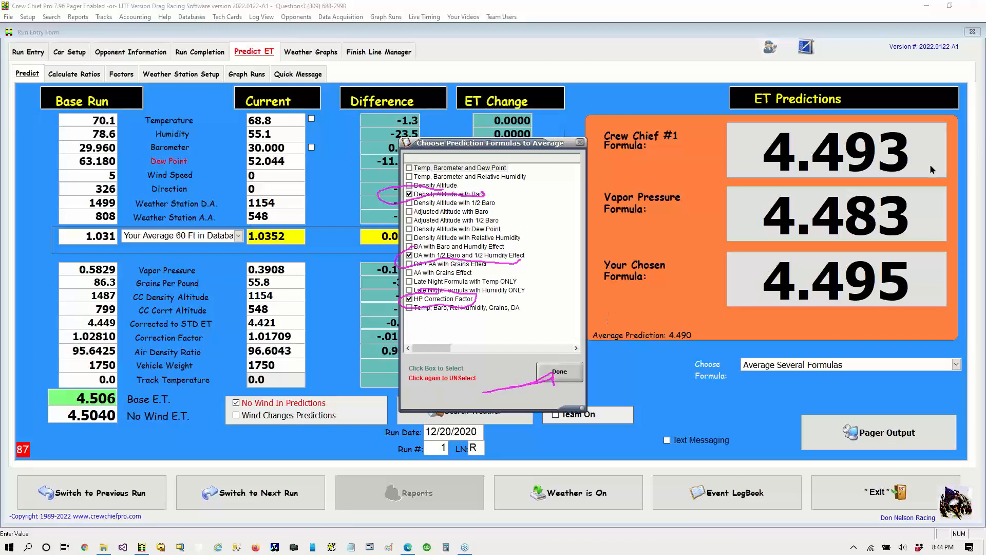
Step: Confirm the selection of formulas to average and clear the pen markings from the screen
{"action": "left_click", "coordinate": [566, 371]}
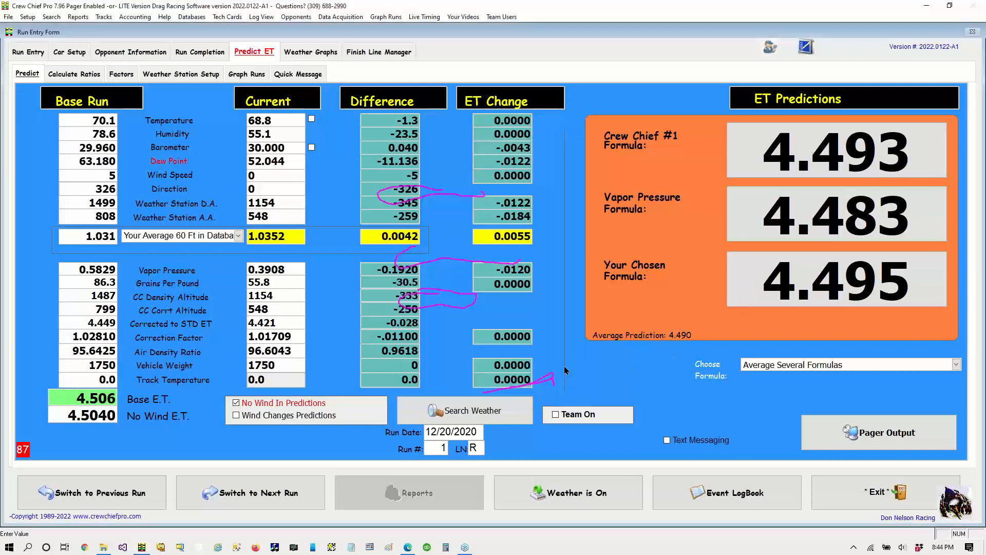
{"action": "left_click", "coordinate": [979, 155]}
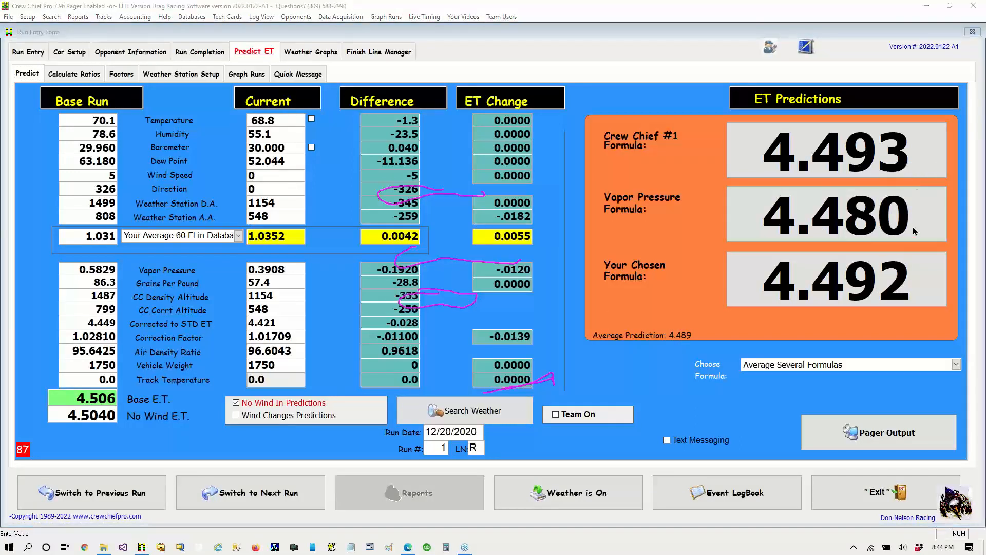
{"action": "key", "text": "Escape"}
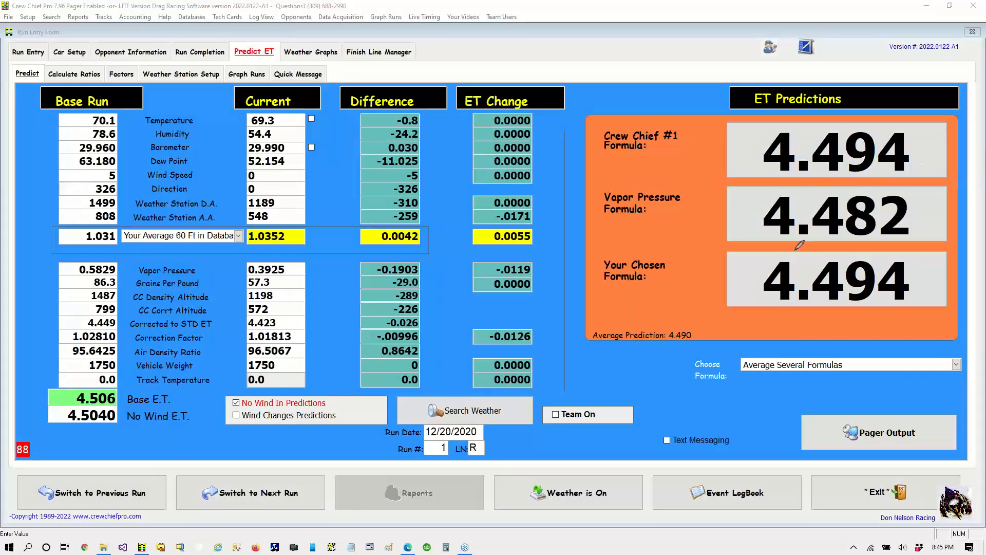
Step: Circle the Your Chosen Formula prediction and the Average Several Formulas choice
{"action": "mouse_move", "coordinate": [796, 248]}
{"action": "left_mouse_down"}
{"action": "mouse_move", "coordinate": [755, 245]}
{"action": "mouse_move", "coordinate": [726, 304]}
{"action": "mouse_move", "coordinate": [892, 305]}
{"action": "mouse_move", "coordinate": [969, 270]}
{"action": "mouse_move", "coordinate": [864, 243]}
{"action": "mouse_move", "coordinate": [726, 248]}
{"action": "left_mouse_up"}
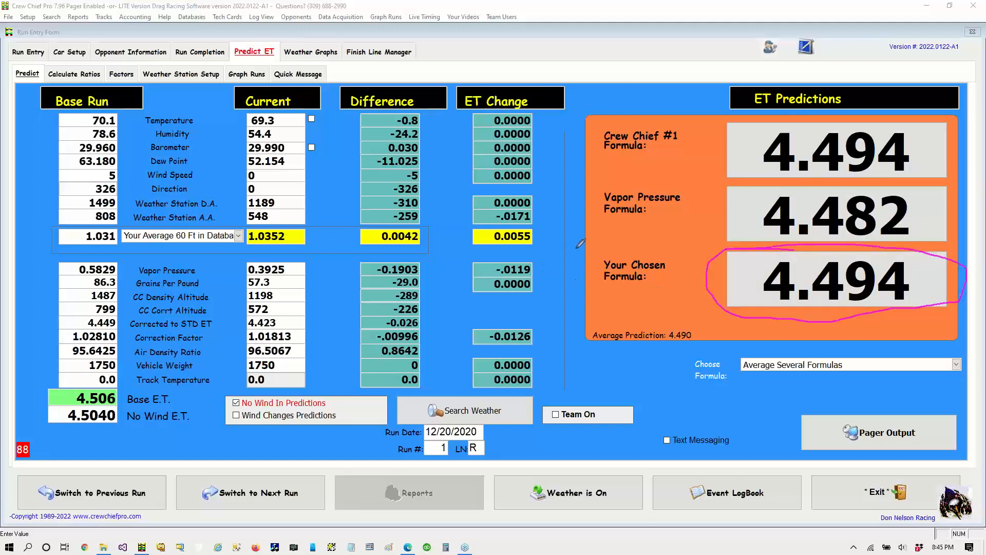
{"action": "mouse_move", "coordinate": [724, 353]}
{"action": "left_mouse_down"}
{"action": "mouse_move", "coordinate": [674, 365]}
{"action": "mouse_move", "coordinate": [798, 402]}
{"action": "mouse_move", "coordinate": [969, 372]}
{"action": "mouse_move", "coordinate": [843, 351]}
{"action": "mouse_move", "coordinate": [695, 346]}
{"action": "left_mouse_up"}
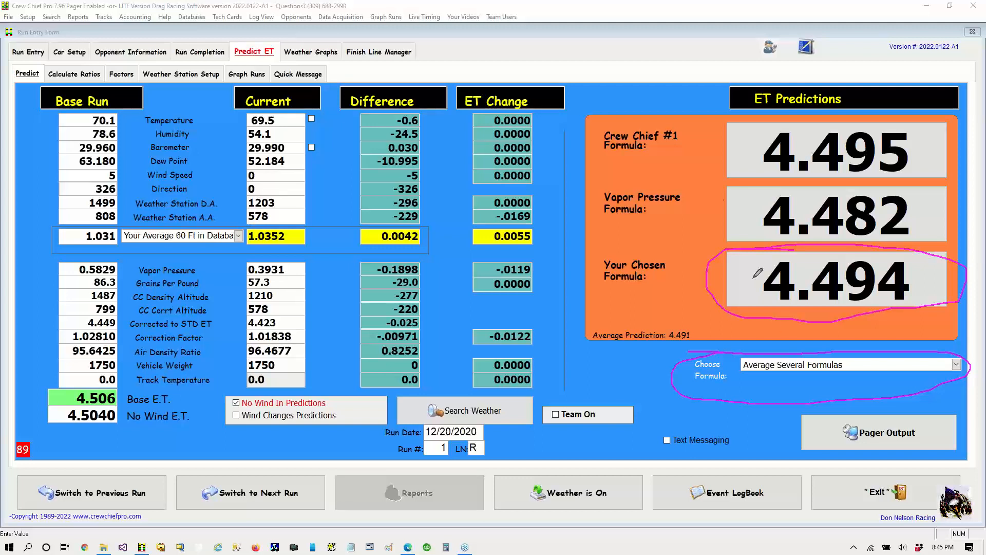
Step: Circle the Crew Chief #1 prediction, draw an arrow to its value, and clear the pen markings
{"action": "mouse_move", "coordinate": [651, 101]}
{"action": "left_mouse_down"}
{"action": "mouse_move", "coordinate": [601, 103]}
{"action": "mouse_move", "coordinate": [576, 164]}
{"action": "mouse_move", "coordinate": [648, 177]}
{"action": "mouse_move", "coordinate": [964, 170]}
{"action": "mouse_move", "coordinate": [948, 87]}
{"action": "mouse_move", "coordinate": [634, 103]}
{"action": "left_mouse_up"}
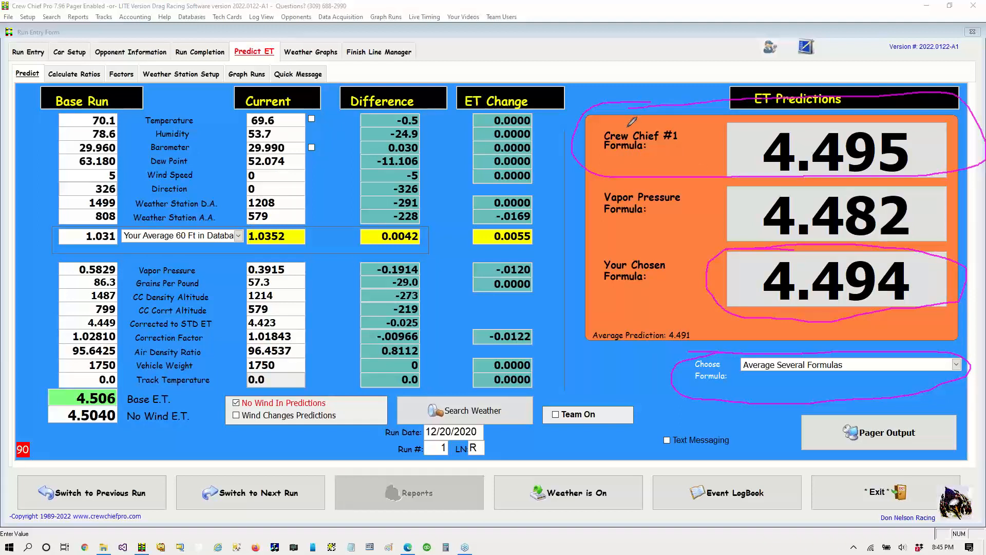
{"action": "mouse_move", "coordinate": [639, 66]}
{"action": "left_mouse_down"}
{"action": "mouse_move", "coordinate": [700, 129]}
{"action": "mouse_move", "coordinate": [698, 110]}
{"action": "left_mouse_up"}
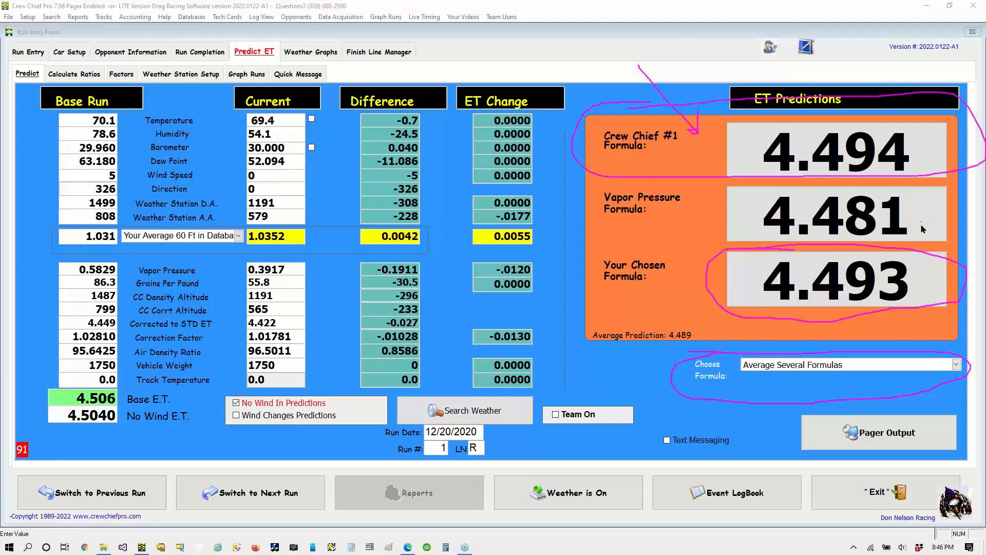
{"action": "left_click", "coordinate": [922, 222]}
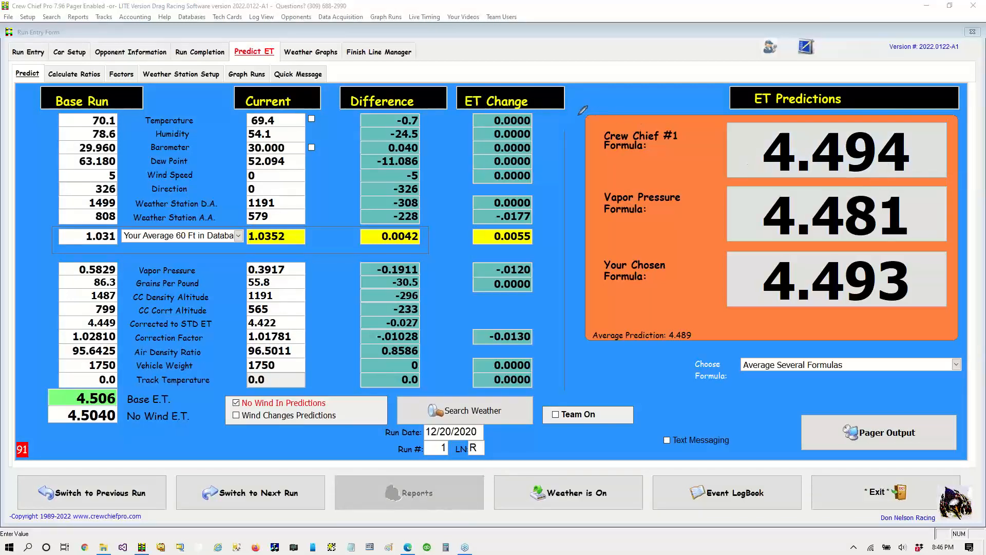
Step: Circle the Crew Chief #1 Formula label with an arrow pointing to it, and open its variable answers
{"action": "left_click_drag", "start_coordinate": [576, 118], "coordinate": [621, 169]}
{"action": "mouse_move", "coordinate": [698, 123]}
{"action": "left_mouse_down"}
{"action": "mouse_move", "coordinate": [603, 98]}
{"action": "mouse_move", "coordinate": [562, 123]}
{"action": "left_mouse_up"}
{"action": "mouse_move", "coordinate": [583, 74]}
{"action": "left_mouse_down"}
{"action": "mouse_move", "coordinate": [612, 120]}
{"action": "mouse_move", "coordinate": [612, 104]}
{"action": "left_mouse_up"}
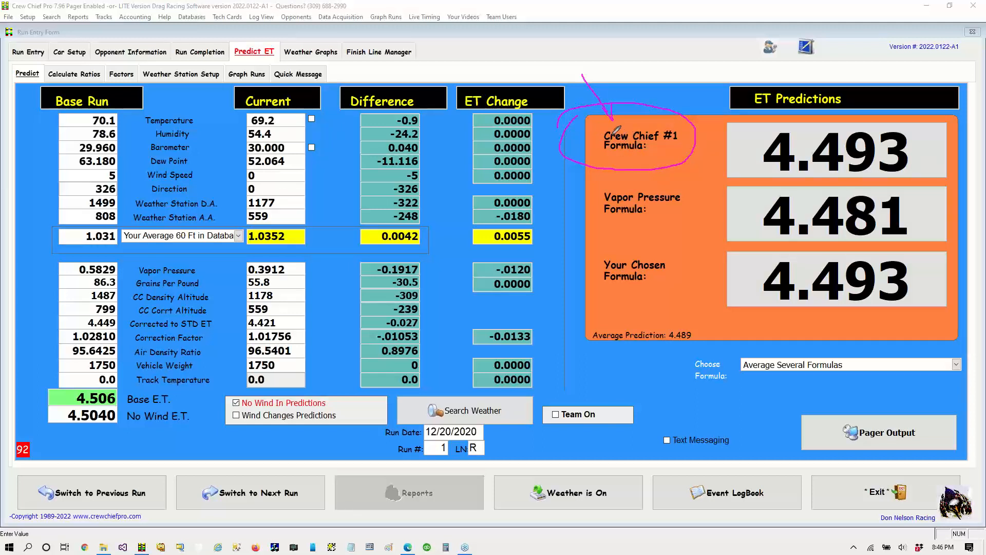
{"action": "left_click_drag", "start_coordinate": [599, 118], "coordinate": [616, 123]}
{"action": "left_click", "coordinate": [631, 137]}
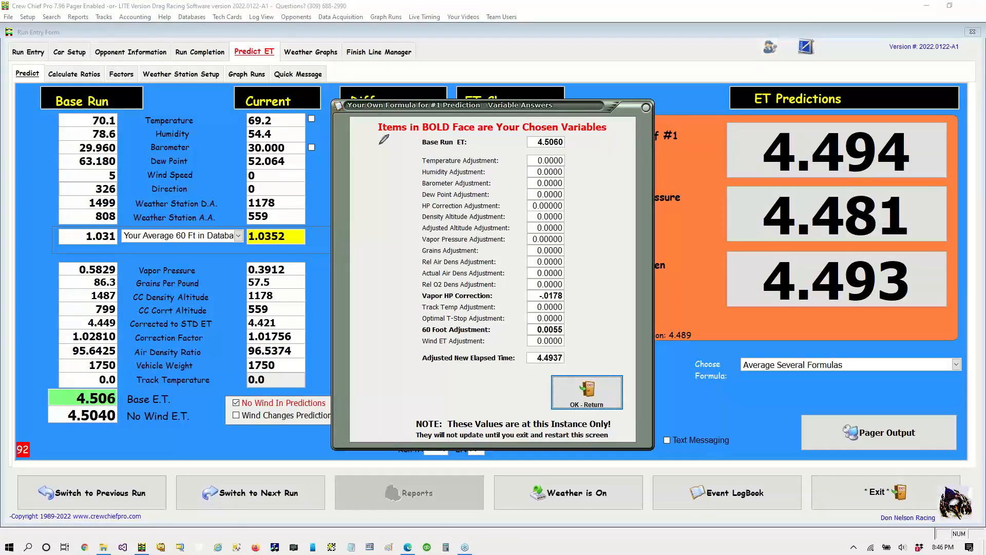
Step: Mark the bold-face note, unused adjustments, Vapor HP Correction, 60 Foot Adjustment and Adjusted New Elapsed Time in the variable answers
{"action": "left_click_drag", "start_coordinate": [378, 144], "coordinate": [413, 144]}
{"action": "mouse_move", "coordinate": [576, 153]}
{"action": "left_mouse_down"}
{"action": "mouse_move", "coordinate": [540, 151]}
{"action": "mouse_move", "coordinate": [515, 175]}
{"action": "mouse_move", "coordinate": [523, 268]}
{"action": "mouse_move", "coordinate": [548, 287]}
{"action": "mouse_move", "coordinate": [568, 277]}
{"action": "mouse_move", "coordinate": [576, 156]}
{"action": "left_mouse_up"}
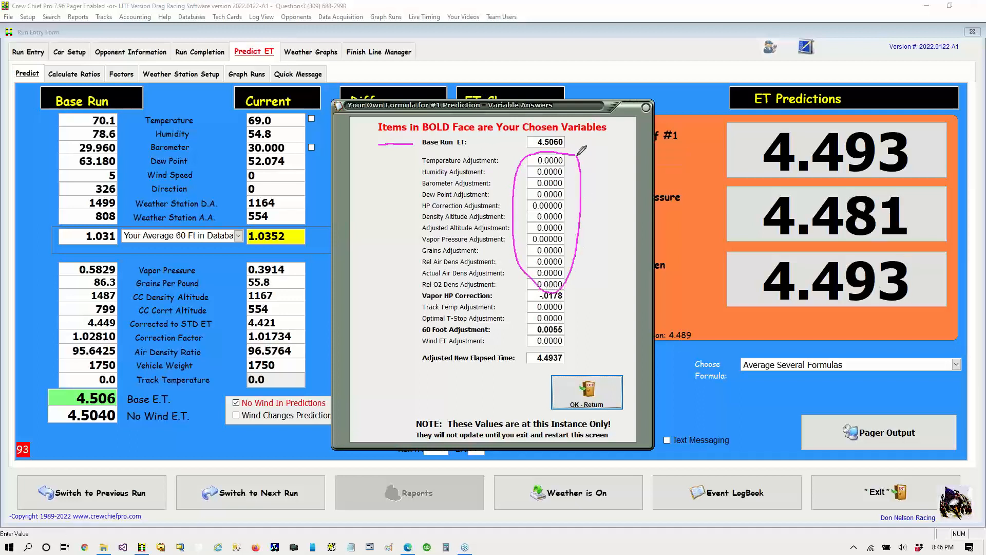
{"action": "mouse_move", "coordinate": [567, 296]}
{"action": "left_mouse_down"}
{"action": "mouse_move", "coordinate": [588, 297]}
{"action": "mouse_move", "coordinate": [568, 291]}
{"action": "mouse_move", "coordinate": [577, 284]}
{"action": "left_mouse_up"}
{"action": "left_click_drag", "start_coordinate": [500, 333], "coordinate": [525, 333]}
{"action": "mouse_move", "coordinate": [516, 381]}
{"action": "left_mouse_down"}
{"action": "mouse_move", "coordinate": [569, 366]}
{"action": "mouse_move", "coordinate": [534, 351]}
{"action": "mouse_move", "coordinate": [522, 366]}
{"action": "left_mouse_up"}
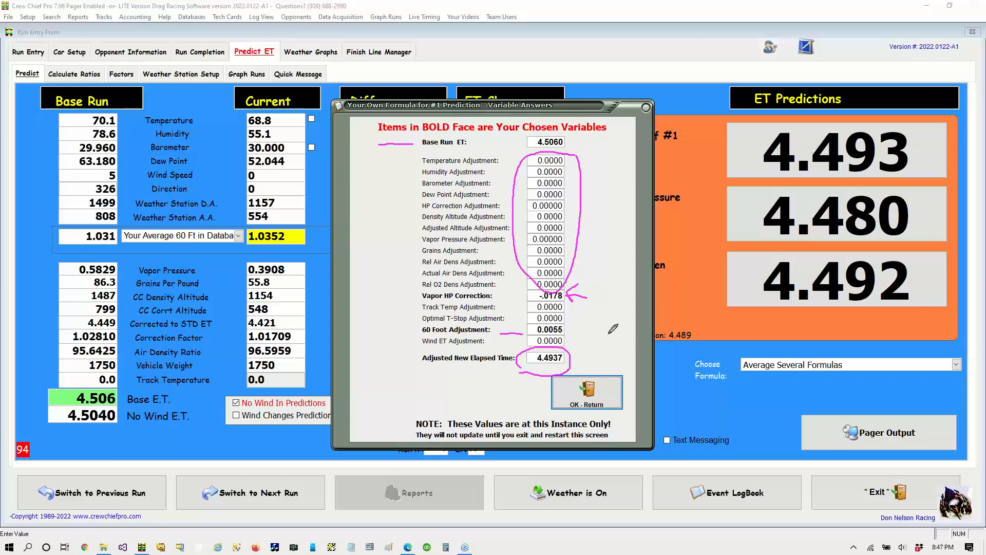
Step: Draw an arrow to the return control, close the variable answers and clear the pen markings
{"action": "mouse_move", "coordinate": [606, 330]}
{"action": "left_mouse_down"}
{"action": "mouse_move", "coordinate": [592, 381]}
{"action": "mouse_move", "coordinate": [606, 365]}
{"action": "mouse_move", "coordinate": [583, 368]}
{"action": "left_mouse_up"}
{"action": "left_click", "coordinate": [588, 405]}
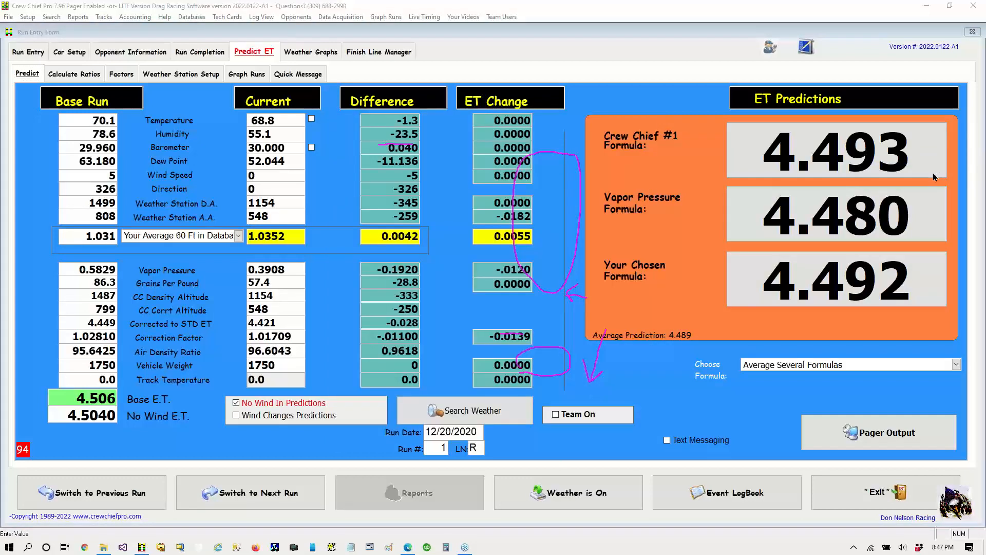
{"action": "left_click", "coordinate": [907, 227]}
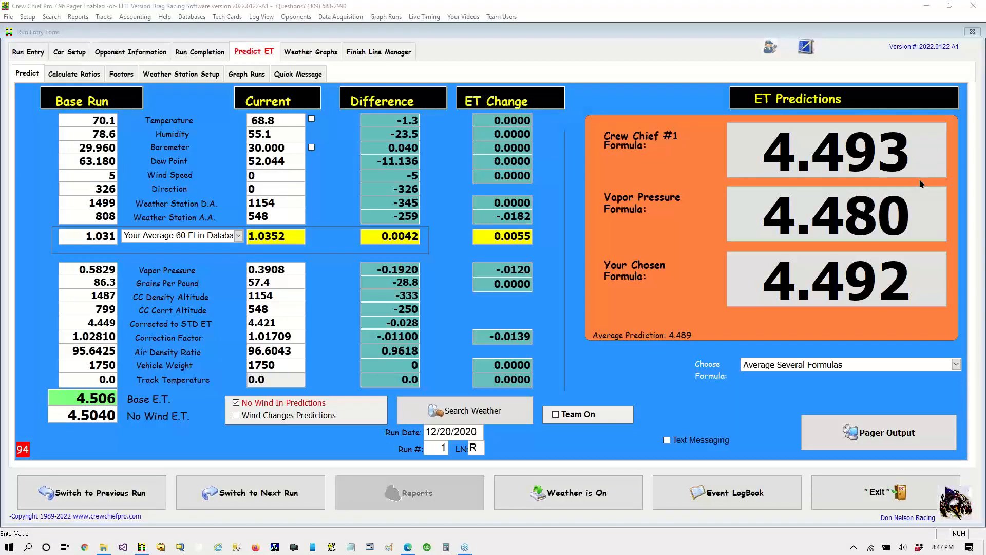
Step: Open the custom formula setup for the Crew Chief #1 prediction and circle its weather variables and adjustment factors, clearing the markings at the end
{"action": "mouse_move", "coordinate": [665, 63]}
{"action": "left_mouse_down"}
{"action": "mouse_move", "coordinate": [745, 140]}
{"action": "mouse_move", "coordinate": [747, 129]}
{"action": "left_mouse_up"}
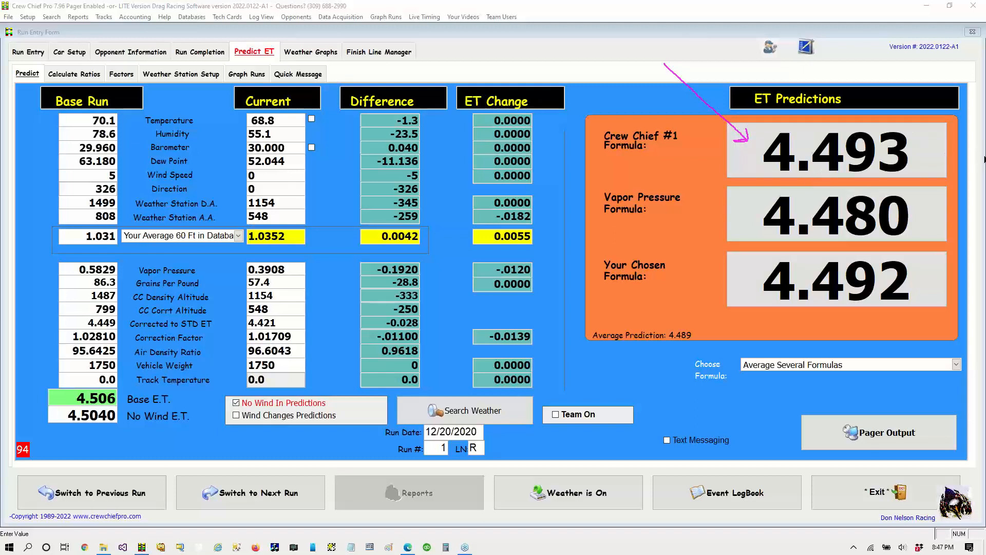
{"action": "left_click", "coordinate": [745, 164]}
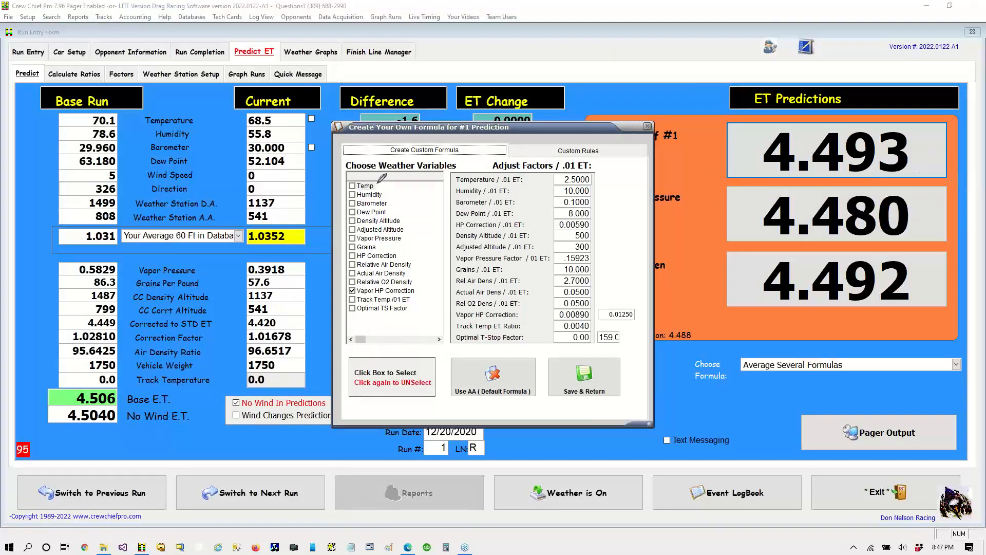
{"action": "mouse_move", "coordinate": [342, 166]}
{"action": "left_mouse_down"}
{"action": "mouse_move", "coordinate": [334, 283]}
{"action": "mouse_move", "coordinate": [362, 326]}
{"action": "mouse_move", "coordinate": [393, 329]}
{"action": "mouse_move", "coordinate": [432, 208]}
{"action": "mouse_move", "coordinate": [386, 167]}
{"action": "mouse_move", "coordinate": [339, 169]}
{"action": "left_mouse_up"}
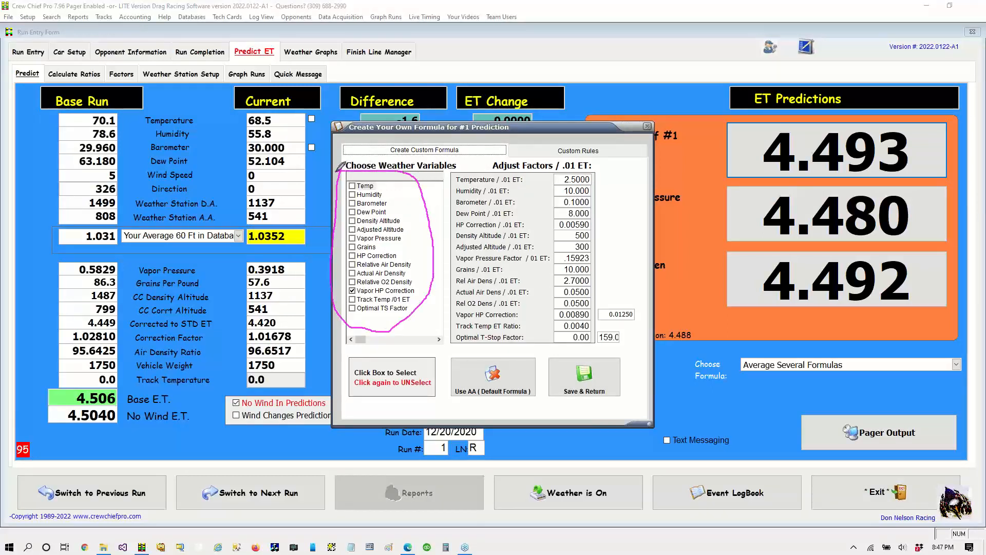
{"action": "mouse_move", "coordinate": [603, 168]}
{"action": "left_mouse_down"}
{"action": "mouse_move", "coordinate": [557, 174]}
{"action": "mouse_move", "coordinate": [532, 211]}
{"action": "mouse_move", "coordinate": [508, 316]}
{"action": "mouse_move", "coordinate": [606, 354]}
{"action": "mouse_move", "coordinate": [648, 285]}
{"action": "mouse_move", "coordinate": [596, 164]}
{"action": "left_mouse_up"}
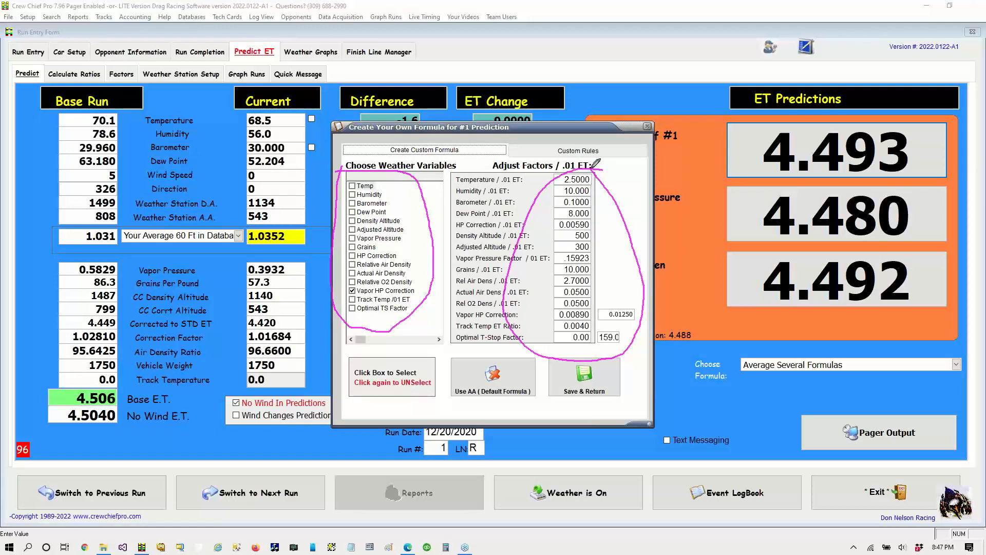
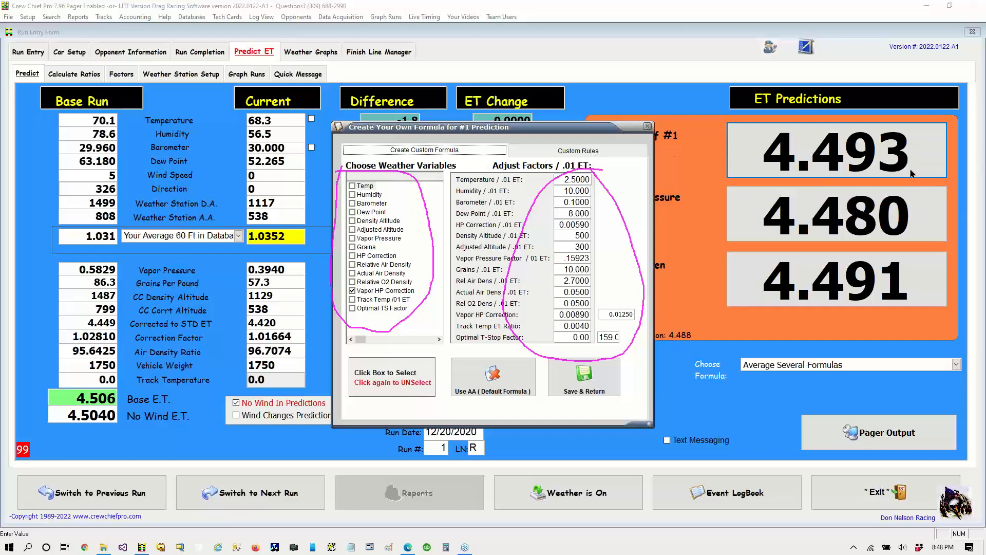
{"action": "left_click", "coordinate": [904, 224]}
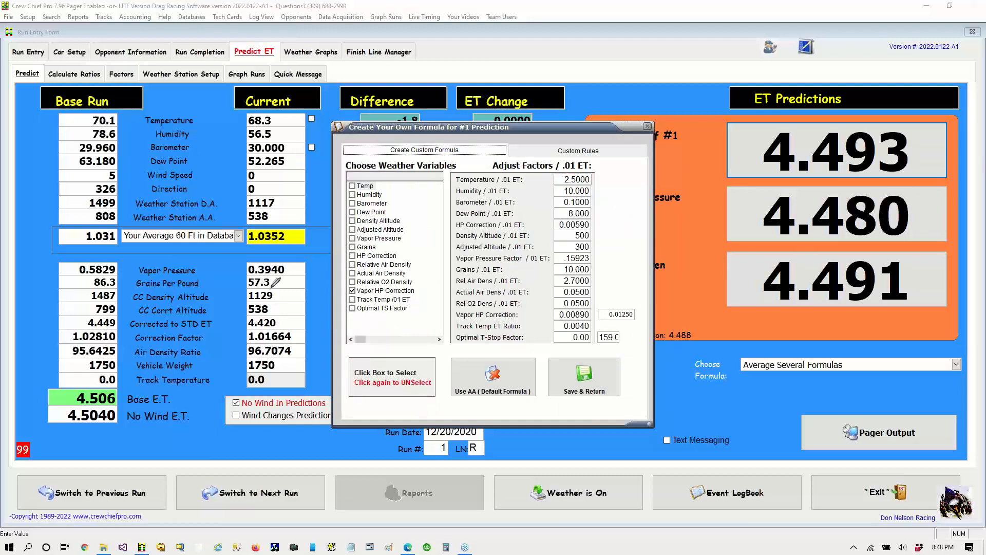
Step: Point arrows at the Vapor HP Correction and Barometer variables, and mark the two Vapor HP Correction factor values
{"action": "mouse_move", "coordinate": [440, 237]}
{"action": "left_mouse_down"}
{"action": "mouse_move", "coordinate": [430, 290]}
{"action": "mouse_move", "coordinate": [417, 297]}
{"action": "mouse_move", "coordinate": [425, 281]}
{"action": "left_mouse_up"}
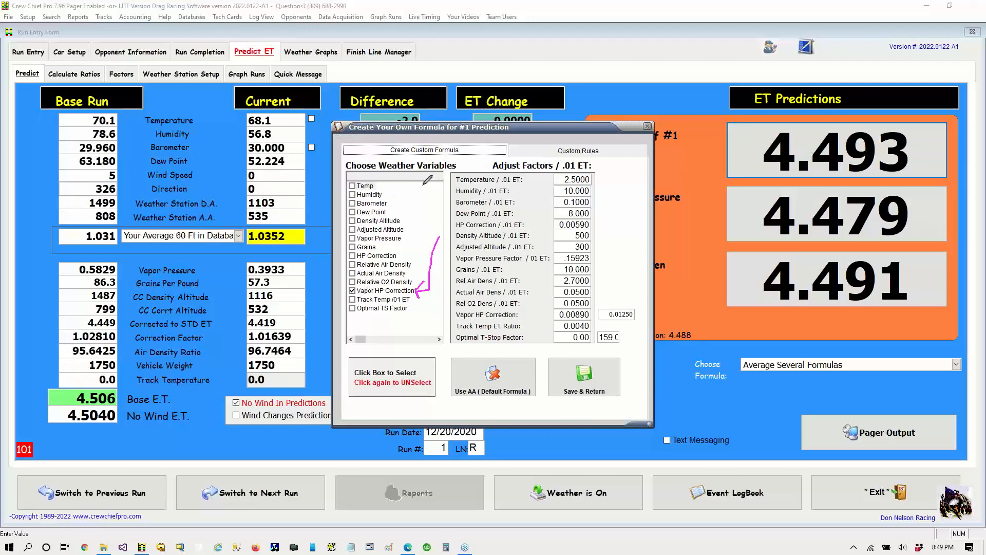
{"action": "left_click_drag", "start_coordinate": [415, 196], "coordinate": [398, 209]}
{"action": "left_click_drag", "start_coordinate": [581, 304], "coordinate": [573, 305]}
{"action": "mouse_move", "coordinate": [549, 312]}
{"action": "left_mouse_down"}
{"action": "mouse_move", "coordinate": [571, 324]}
{"action": "mouse_move", "coordinate": [649, 313]}
{"action": "mouse_move", "coordinate": [574, 303]}
{"action": "left_mouse_up"}
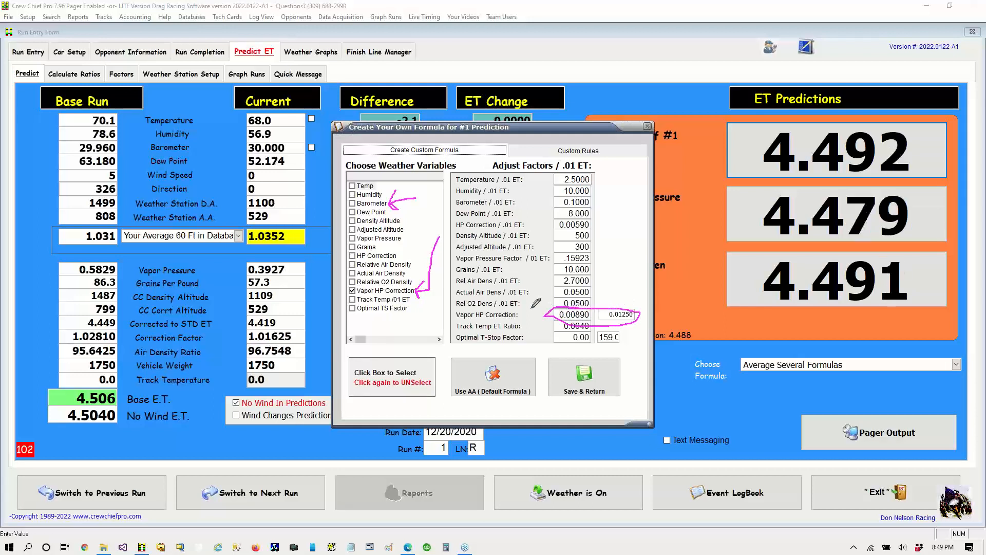
{"action": "mouse_move", "coordinate": [617, 258]}
{"action": "left_mouse_down"}
{"action": "mouse_move", "coordinate": [621, 305]}
{"action": "mouse_move", "coordinate": [622, 295]}
{"action": "left_mouse_up"}
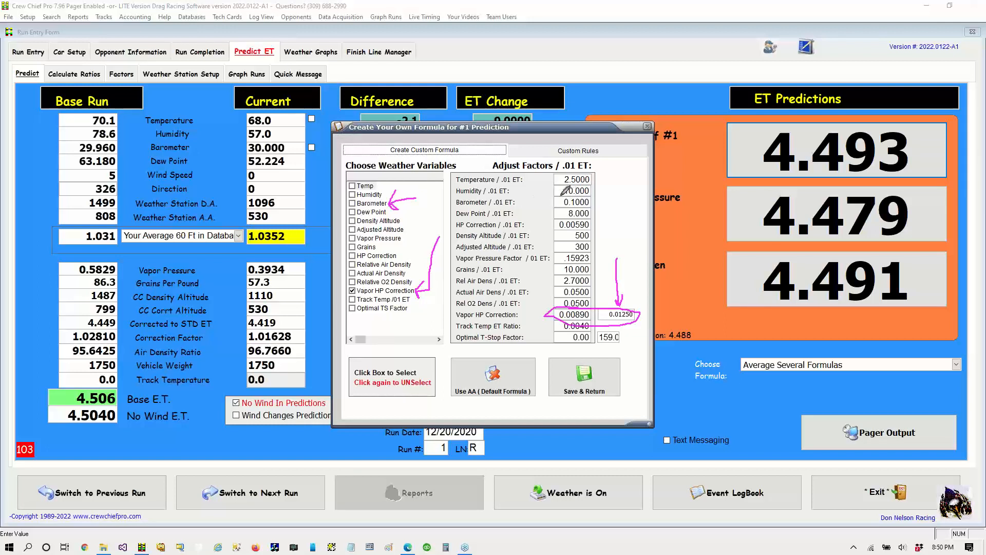
Step: Circle the Barometer factor and the Density and Adjusted Altitude factors, and clear the pen markings
{"action": "mouse_move", "coordinate": [545, 194]}
{"action": "left_mouse_down"}
{"action": "mouse_move", "coordinate": [545, 205]}
{"action": "mouse_move", "coordinate": [593, 206]}
{"action": "mouse_move", "coordinate": [610, 195]}
{"action": "mouse_move", "coordinate": [574, 186]}
{"action": "mouse_move", "coordinate": [546, 194]}
{"action": "left_mouse_up"}
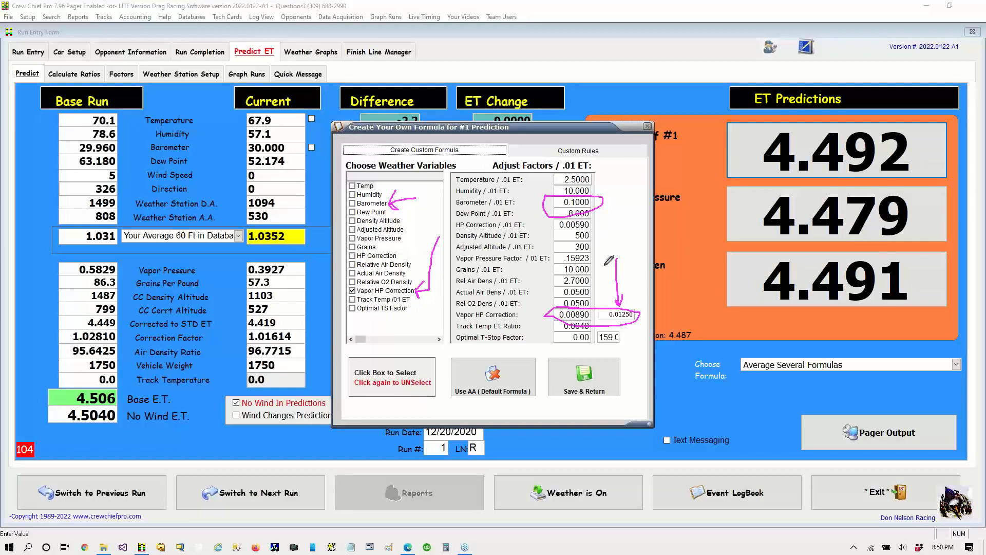
{"action": "mouse_move", "coordinate": [593, 230]}
{"action": "left_mouse_down"}
{"action": "mouse_move", "coordinate": [555, 242]}
{"action": "mouse_move", "coordinate": [584, 254]}
{"action": "mouse_move", "coordinate": [604, 237]}
{"action": "mouse_move", "coordinate": [585, 234]}
{"action": "left_mouse_up"}
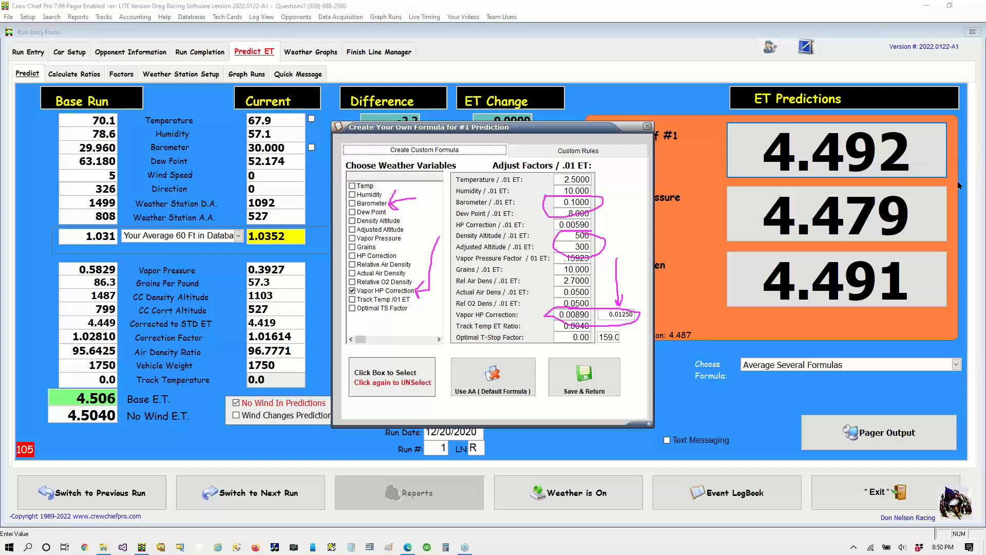
{"action": "left_click", "coordinate": [920, 224]}
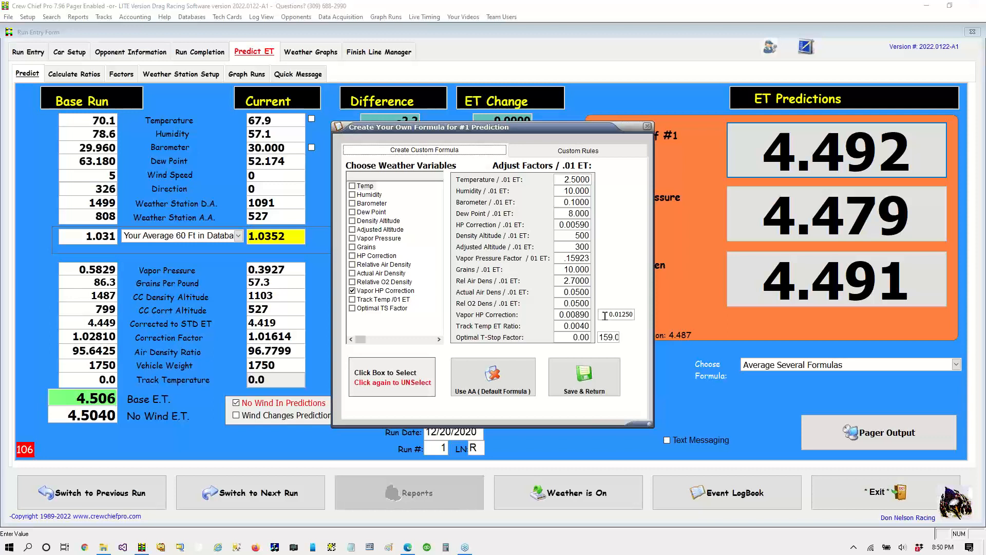
Step: Add Barometer to the Crew Chief #1 formula's weather variables, and save it after temporarily marking the save and default-formula options
{"action": "left_click", "coordinate": [352, 203]}
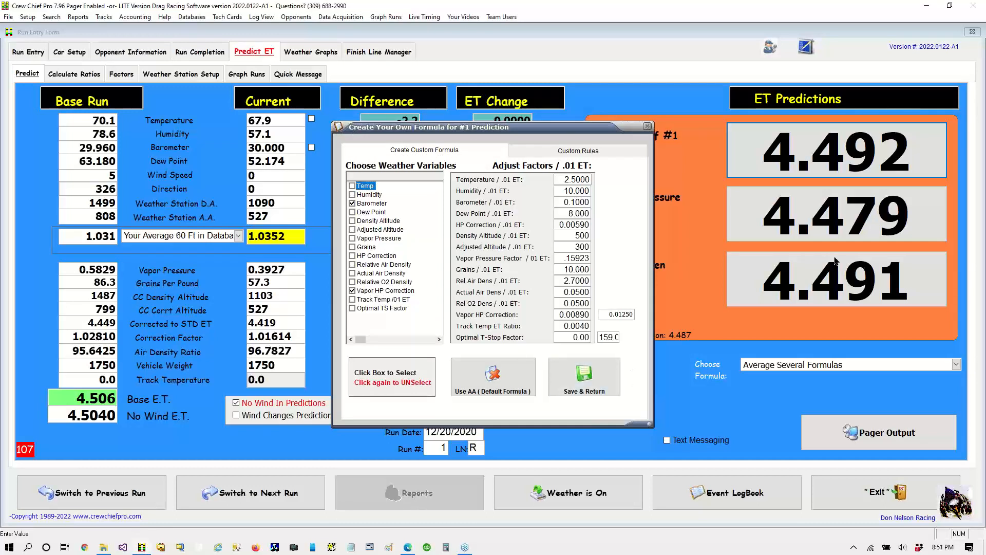
{"action": "left_click", "coordinate": [979, 149]}
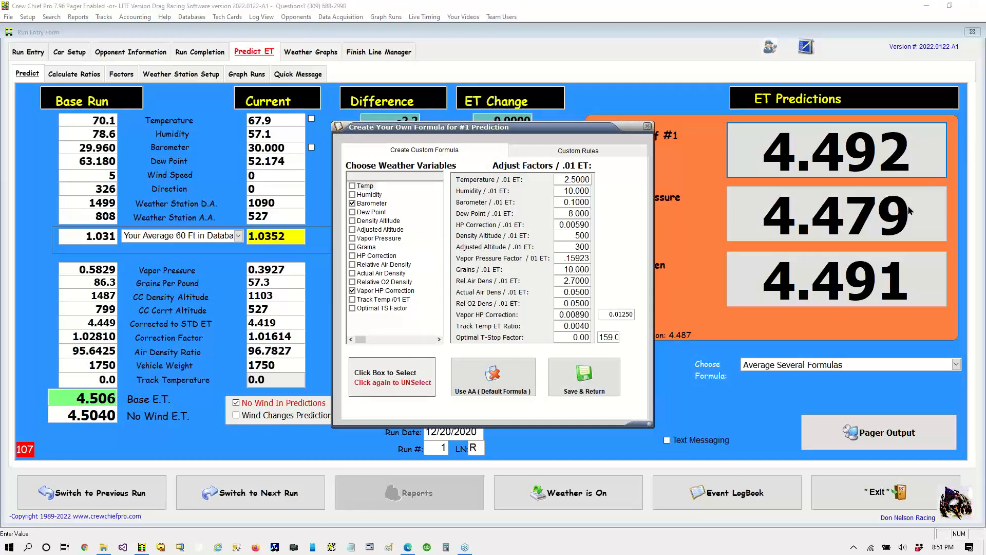
{"action": "mouse_move", "coordinate": [540, 357]}
{"action": "left_mouse_down"}
{"action": "mouse_move", "coordinate": [600, 412]}
{"action": "mouse_move", "coordinate": [635, 362]}
{"action": "mouse_move", "coordinate": [549, 343]}
{"action": "mouse_move", "coordinate": [543, 356]}
{"action": "left_mouse_up"}
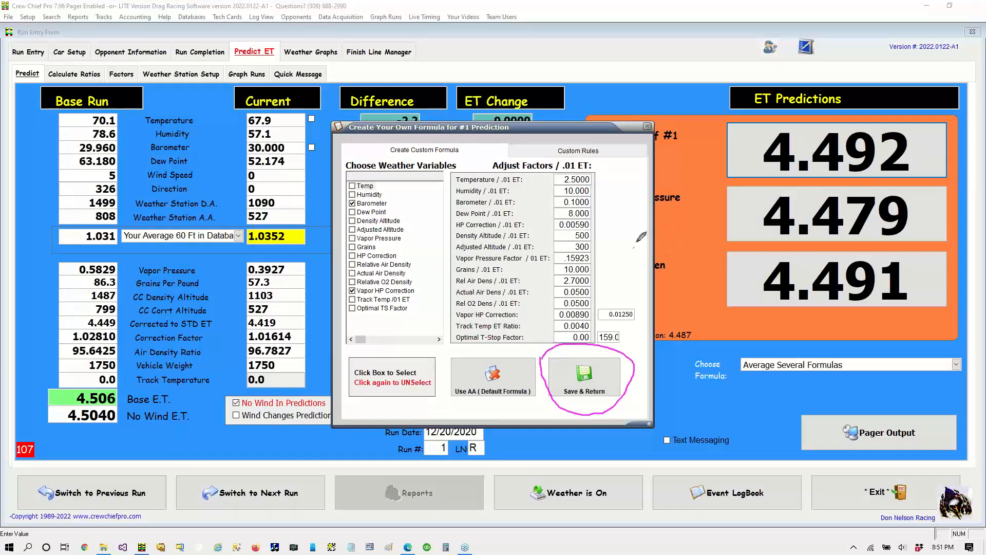
{"action": "mouse_move", "coordinate": [456, 350]}
{"action": "left_mouse_down"}
{"action": "mouse_move", "coordinate": [425, 411]}
{"action": "mouse_move", "coordinate": [465, 423]}
{"action": "mouse_move", "coordinate": [537, 384]}
{"action": "mouse_move", "coordinate": [488, 342]}
{"action": "mouse_move", "coordinate": [455, 348]}
{"action": "left_mouse_up"}
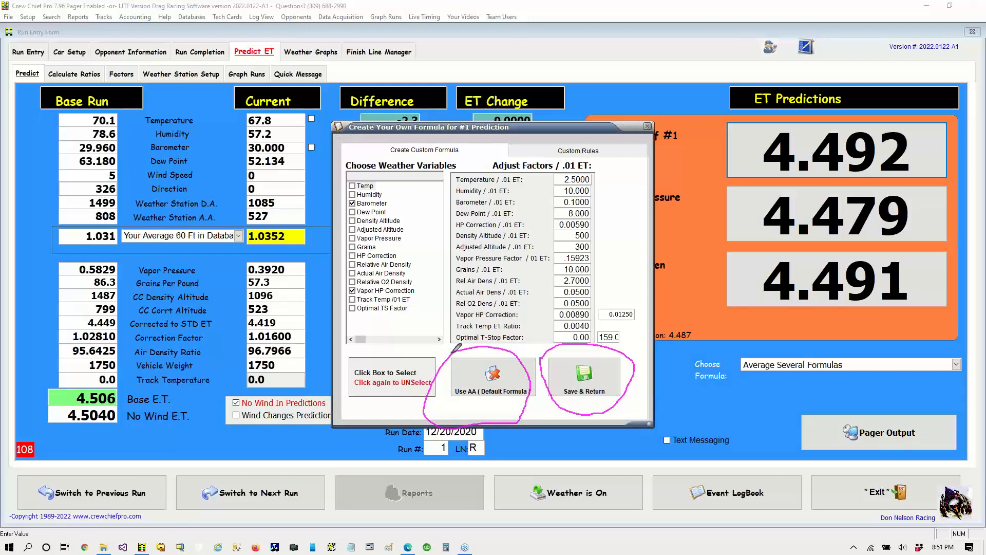
{"action": "mouse_move", "coordinate": [428, 317]}
{"action": "left_mouse_down"}
{"action": "mouse_move", "coordinate": [453, 362]}
{"action": "mouse_move", "coordinate": [467, 371]}
{"action": "mouse_move", "coordinate": [467, 361]}
{"action": "left_mouse_up"}
{"action": "left_click", "coordinate": [907, 228]}
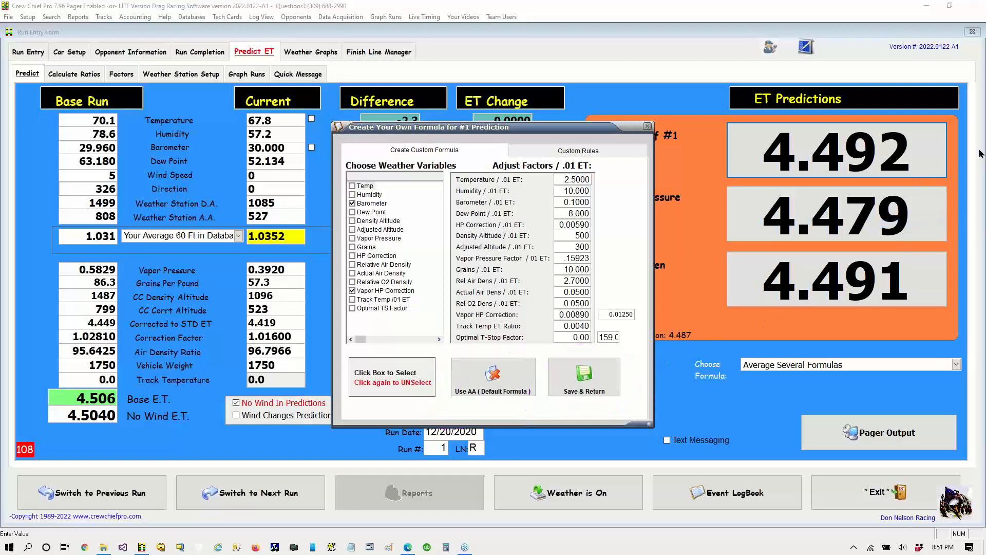
{"action": "left_click", "coordinate": [584, 378]}
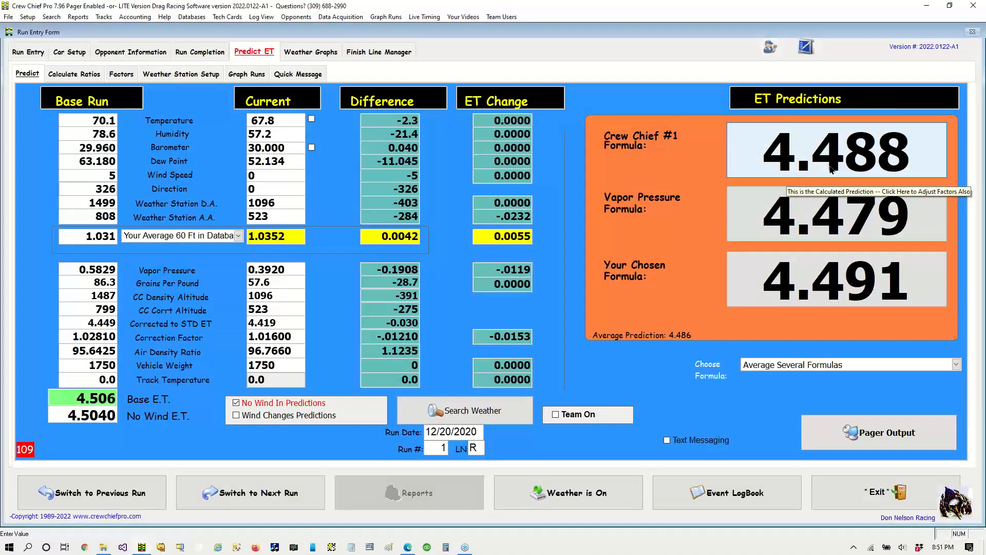
Step: Circle the Crew Chief #1 Formula label and review its updated variable answers, closing them and clearing the pen markings
{"action": "left_click", "coordinate": [976, 147]}
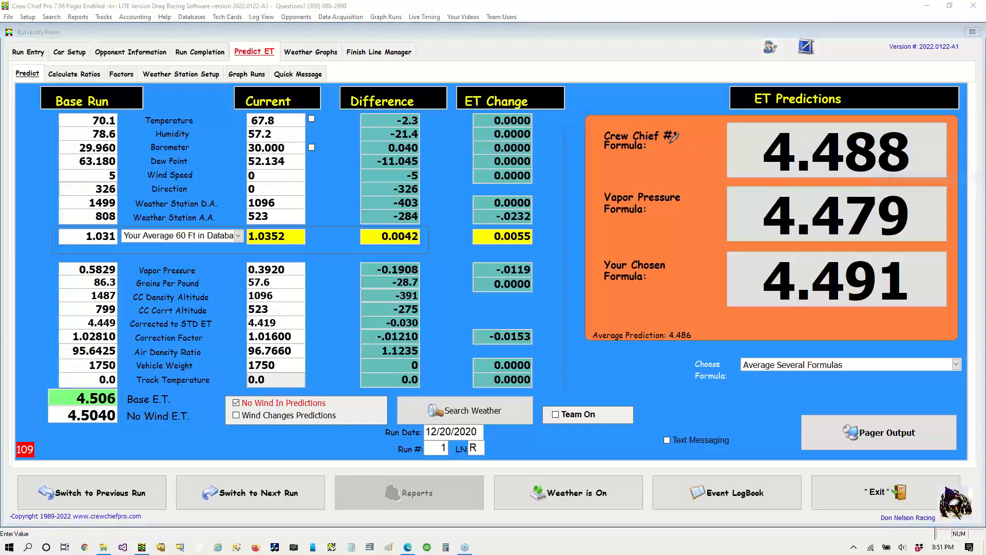
{"action": "mouse_move", "coordinate": [649, 119]}
{"action": "left_mouse_down"}
{"action": "mouse_move", "coordinate": [574, 135]}
{"action": "mouse_move", "coordinate": [630, 171]}
{"action": "left_mouse_up"}
{"action": "left_click_drag", "start_coordinate": [702, 150], "coordinate": [649, 122]}
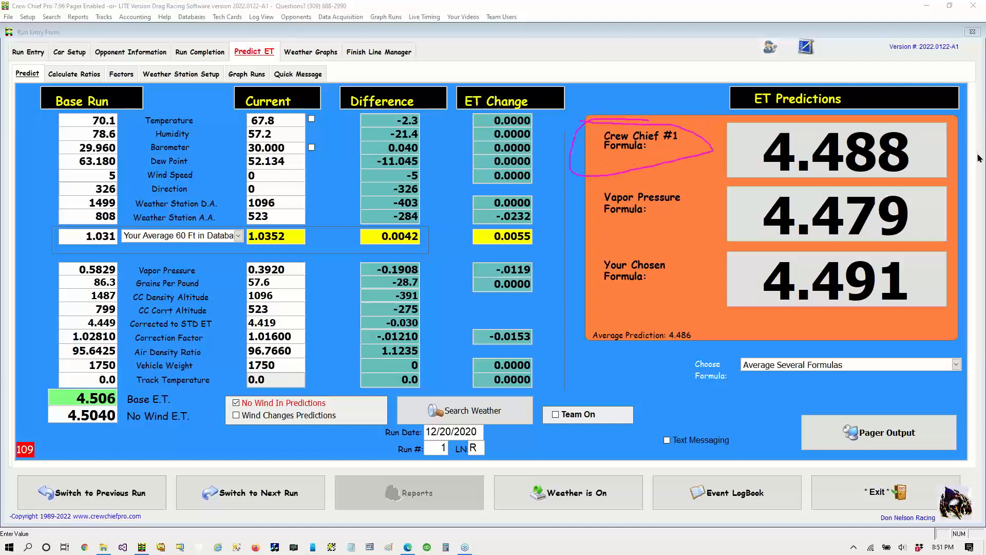
{"action": "left_click", "coordinate": [612, 137]}
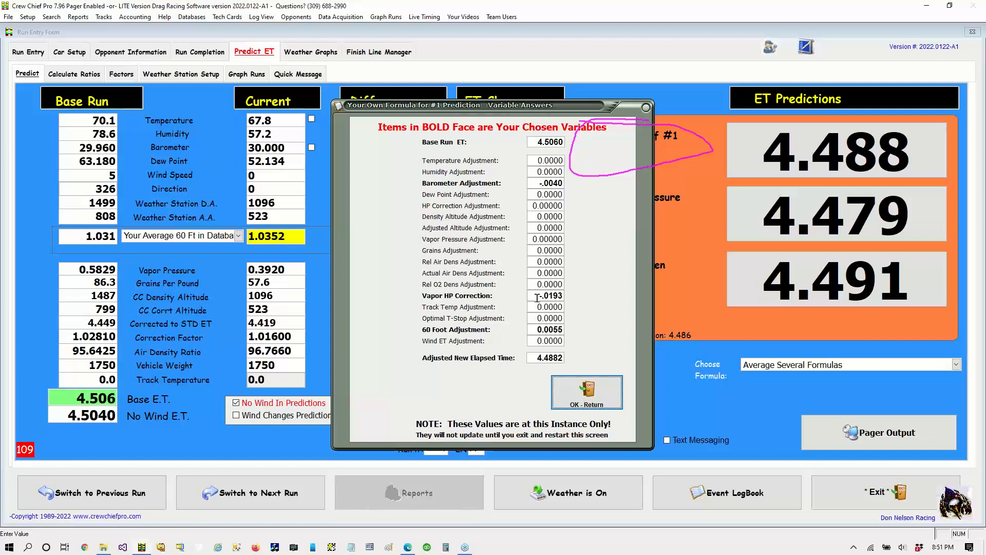
{"action": "left_click", "coordinate": [569, 392]}
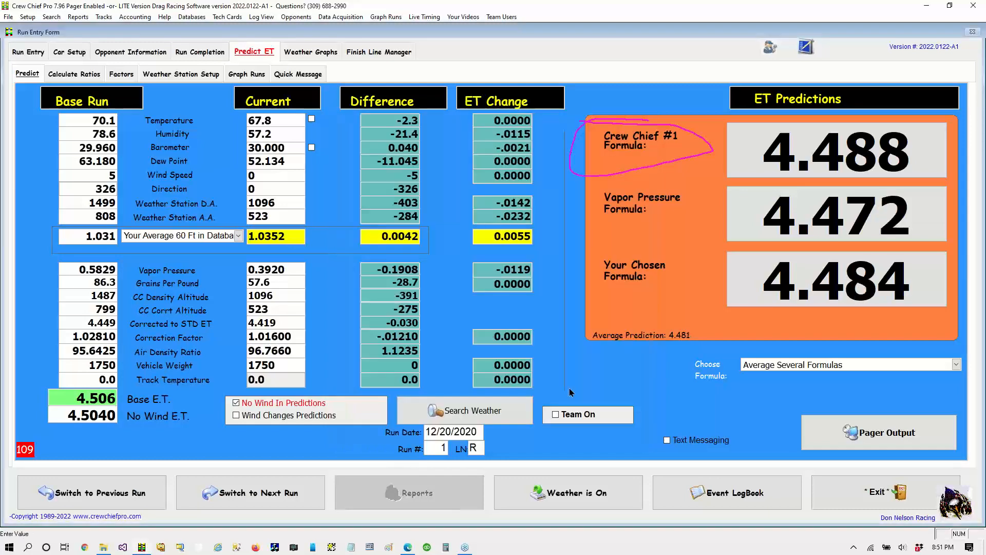
{"action": "left_click", "coordinate": [978, 153]}
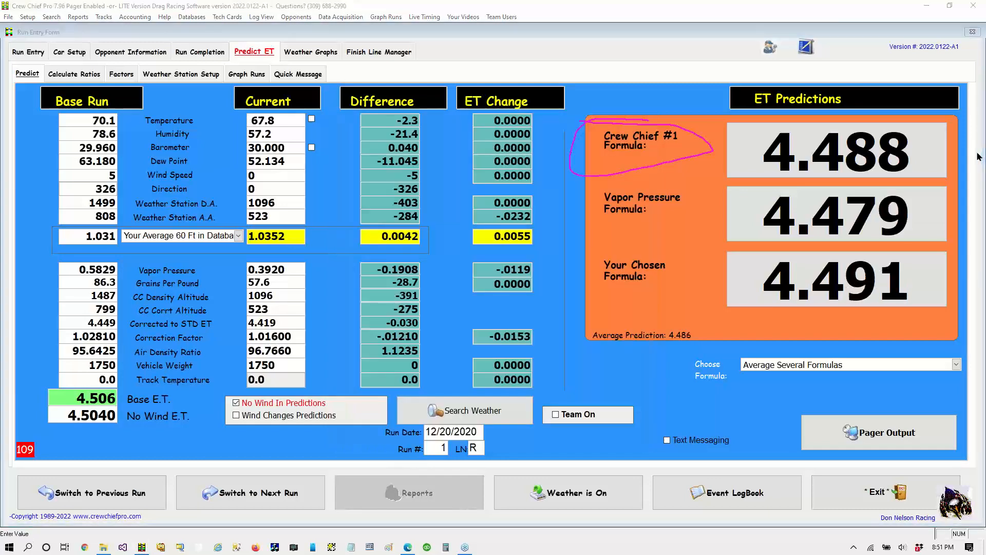
{"action": "left_click", "coordinate": [906, 224]}
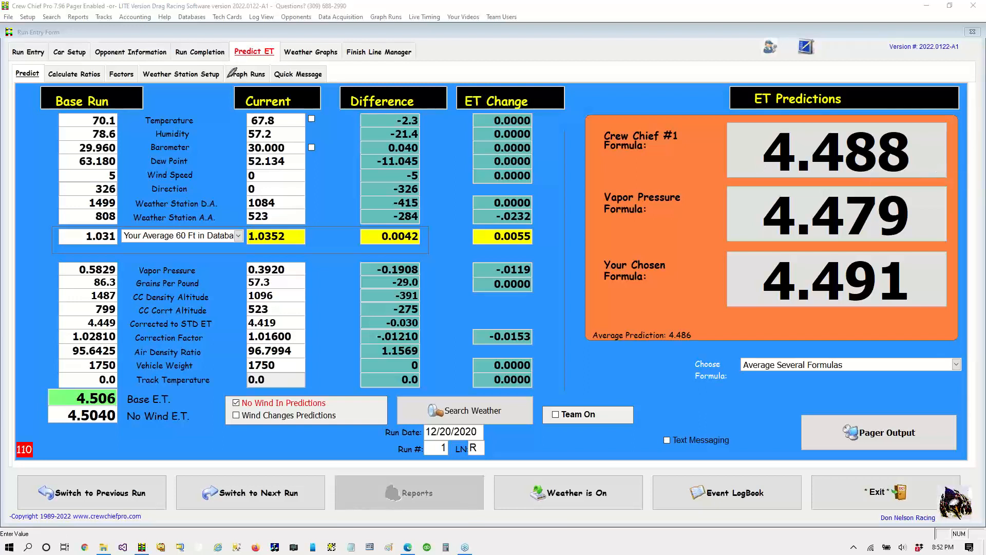
Step: Circle the Current weather column, point an arrow at its Weather Station D.A. value, and search for runs from that value
{"action": "mouse_move", "coordinate": [225, 78]}
{"action": "left_mouse_down"}
{"action": "mouse_move", "coordinate": [204, 222]}
{"action": "mouse_move", "coordinate": [203, 343]}
{"action": "mouse_move", "coordinate": [305, 404]}
{"action": "mouse_move", "coordinate": [335, 298]}
{"action": "mouse_move", "coordinate": [325, 118]}
{"action": "mouse_move", "coordinate": [280, 62]}
{"action": "mouse_move", "coordinate": [221, 77]}
{"action": "mouse_move", "coordinate": [202, 93]}
{"action": "left_mouse_up"}
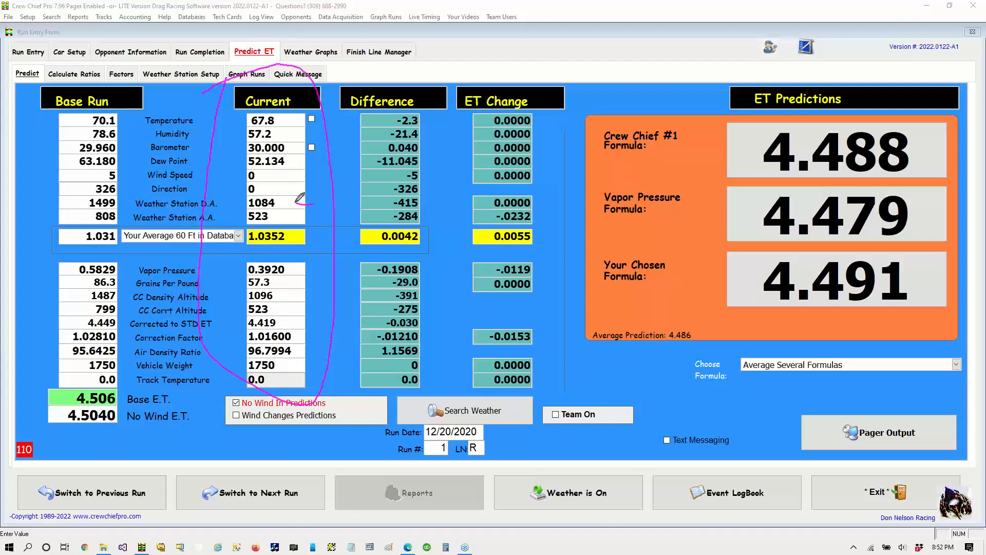
{"action": "mouse_move", "coordinate": [314, 204]}
{"action": "left_mouse_down"}
{"action": "mouse_move", "coordinate": [276, 202]}
{"action": "mouse_move", "coordinate": [291, 195]}
{"action": "left_mouse_up"}
{"action": "double_click", "coordinate": [257, 201]}
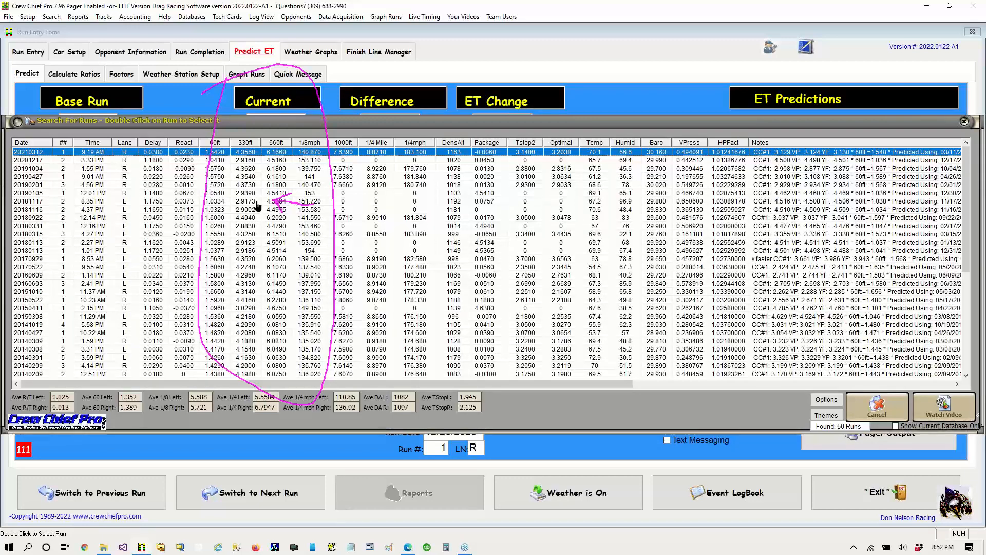
Step: Circle the found-runs count, mark the Show Current Database Only option with an arrow, and limit the results to the current database
{"action": "left_click", "coordinate": [976, 157]}
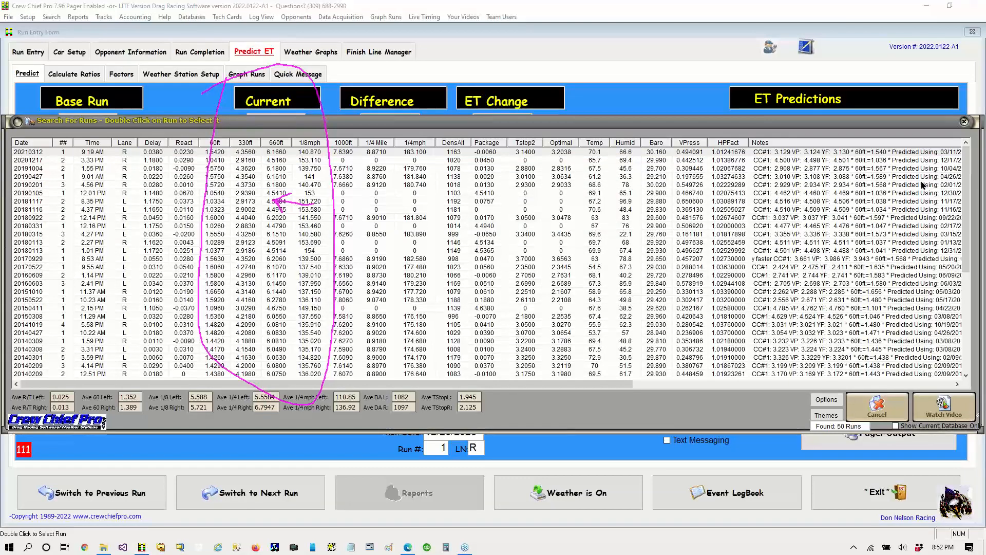
{"action": "left_click", "coordinate": [938, 176]}
{"action": "mouse_move", "coordinate": [820, 393]}
{"action": "left_mouse_down"}
{"action": "mouse_move", "coordinate": [807, 400]}
{"action": "mouse_move", "coordinate": [827, 443]}
{"action": "mouse_move", "coordinate": [870, 446]}
{"action": "left_mouse_up"}
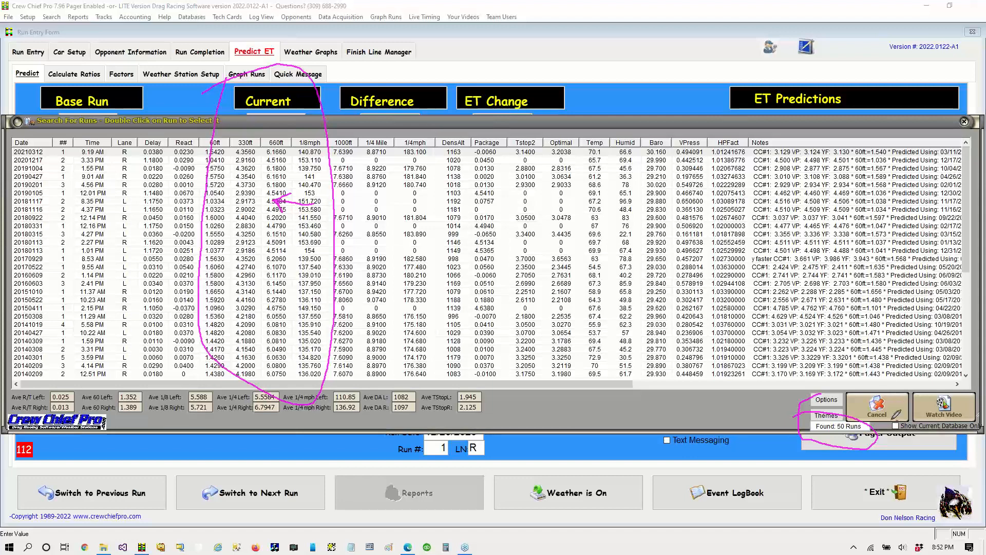
{"action": "mouse_move", "coordinate": [873, 420]}
{"action": "left_mouse_down"}
{"action": "mouse_move", "coordinate": [922, 447]}
{"action": "mouse_move", "coordinate": [976, 440]}
{"action": "mouse_move", "coordinate": [982, 405]}
{"action": "mouse_move", "coordinate": [875, 420]}
{"action": "left_mouse_up"}
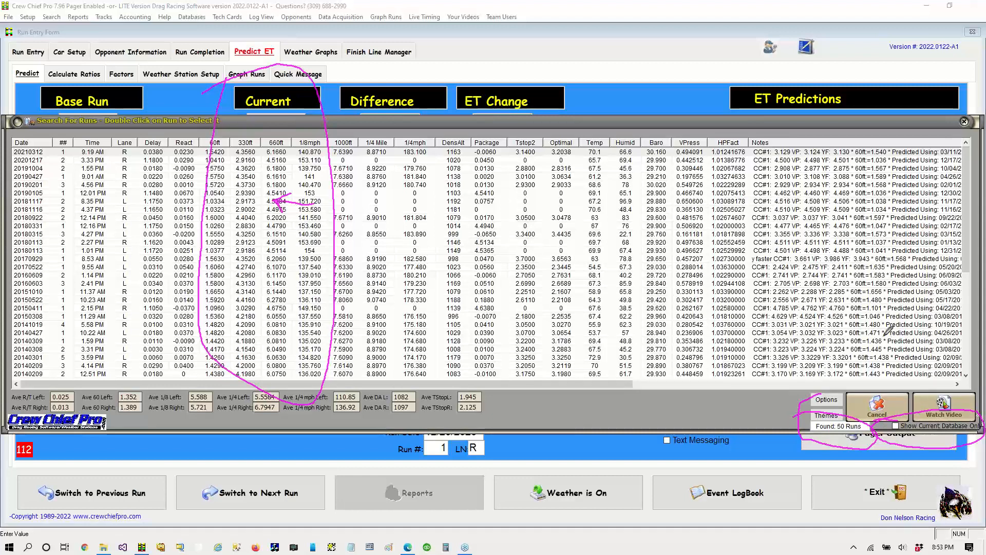
{"action": "mouse_move", "coordinate": [881, 323]}
{"action": "left_mouse_down"}
{"action": "mouse_move", "coordinate": [912, 411]}
{"action": "mouse_move", "coordinate": [922, 397]}
{"action": "left_mouse_up"}
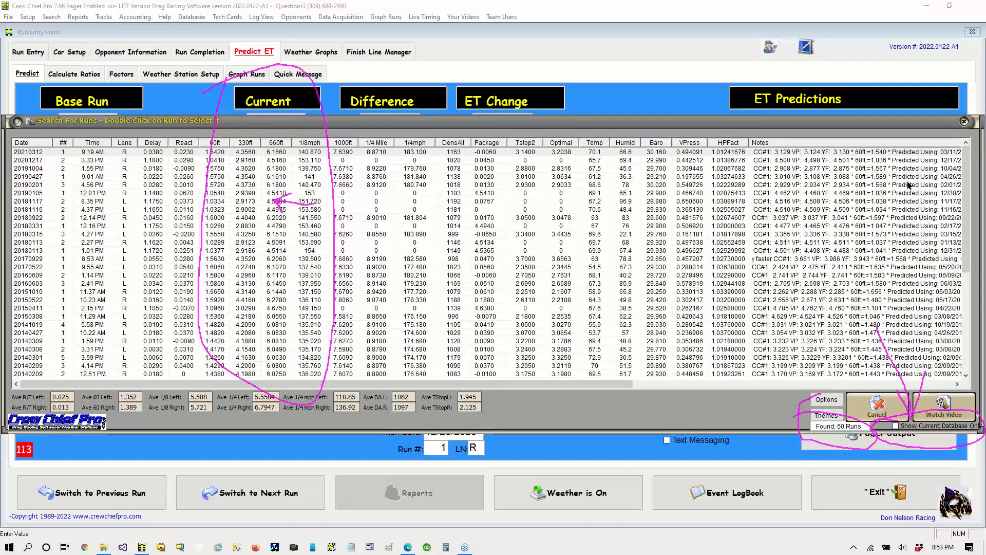
{"action": "left_click", "coordinate": [895, 427]}
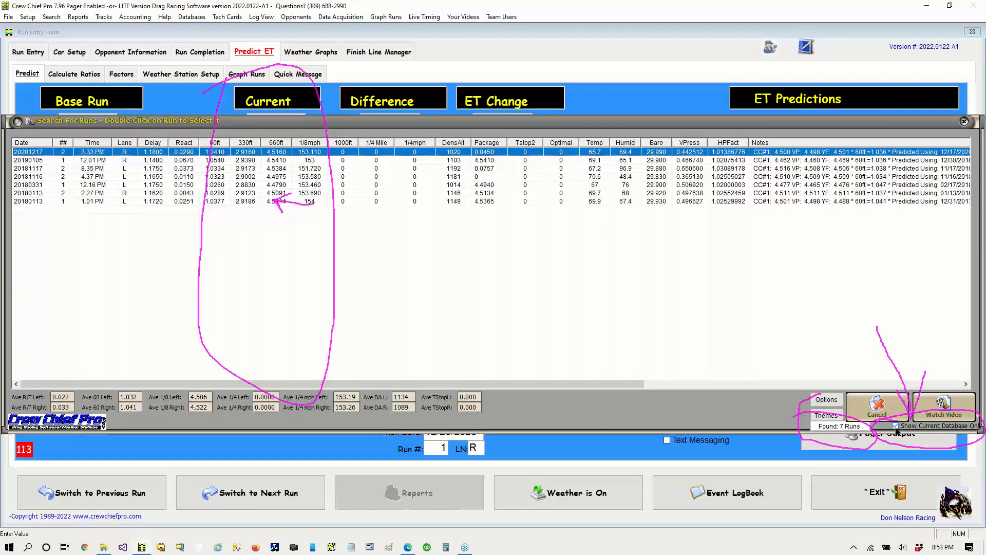
Step: Clear the pen markings and circle the 660ft and Date columns in the filtered run results
{"action": "left_click", "coordinate": [977, 154]}
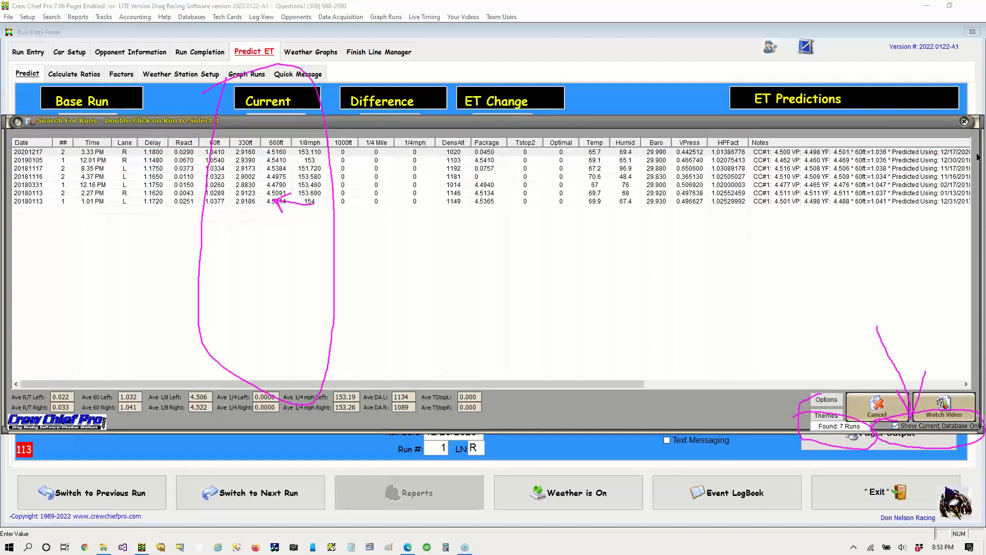
{"action": "left_click", "coordinate": [913, 226]}
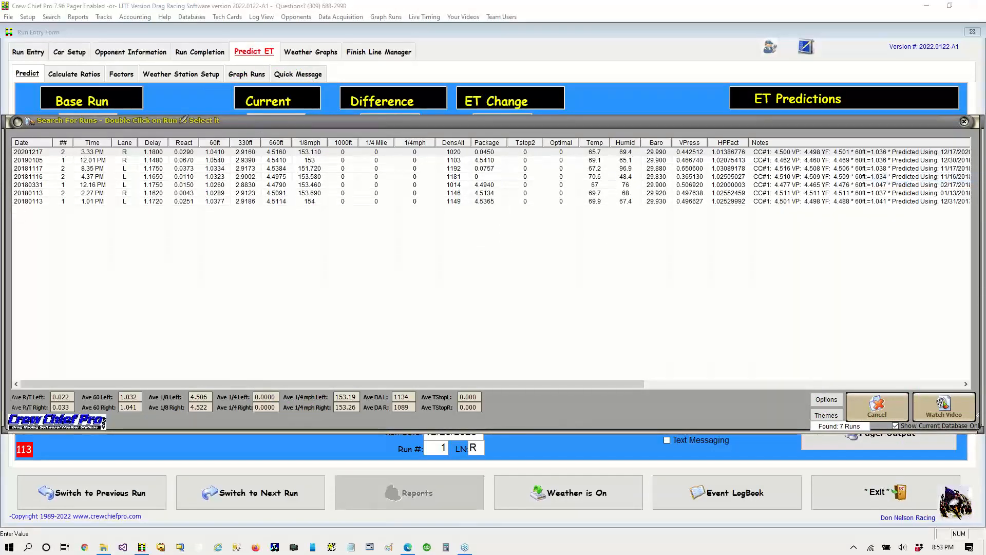
{"action": "mouse_move", "coordinate": [296, 122]}
{"action": "left_mouse_down"}
{"action": "mouse_move", "coordinate": [249, 174]}
{"action": "mouse_move", "coordinate": [281, 208]}
{"action": "mouse_move", "coordinate": [294, 178]}
{"action": "mouse_move", "coordinate": [280, 122]}
{"action": "left_mouse_up"}
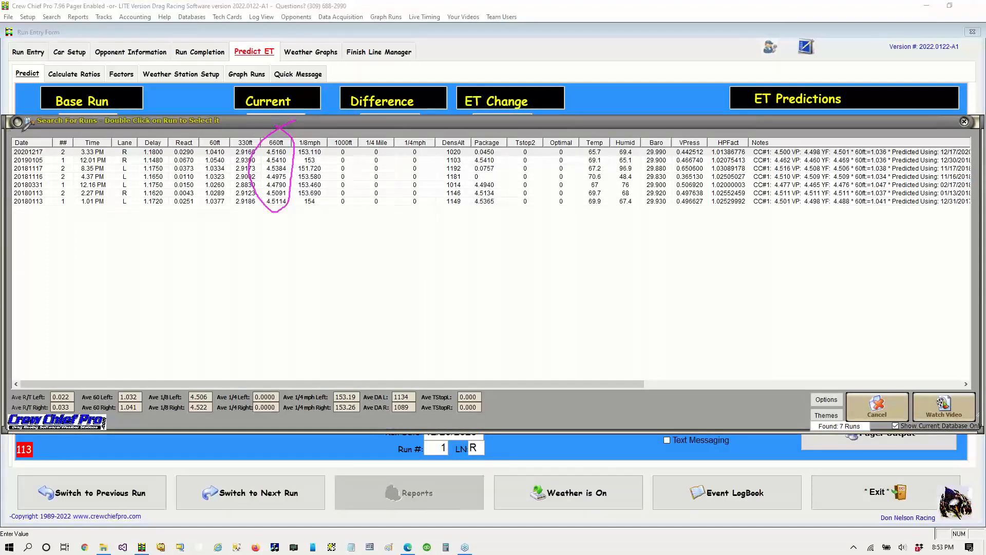
{"action": "mouse_move", "coordinate": [21, 132]}
{"action": "left_mouse_down"}
{"action": "mouse_move", "coordinate": [4, 171]}
{"action": "mouse_move", "coordinate": [55, 204]}
{"action": "mouse_move", "coordinate": [57, 138]}
{"action": "mouse_move", "coordinate": [16, 132]}
{"action": "left_mouse_up"}
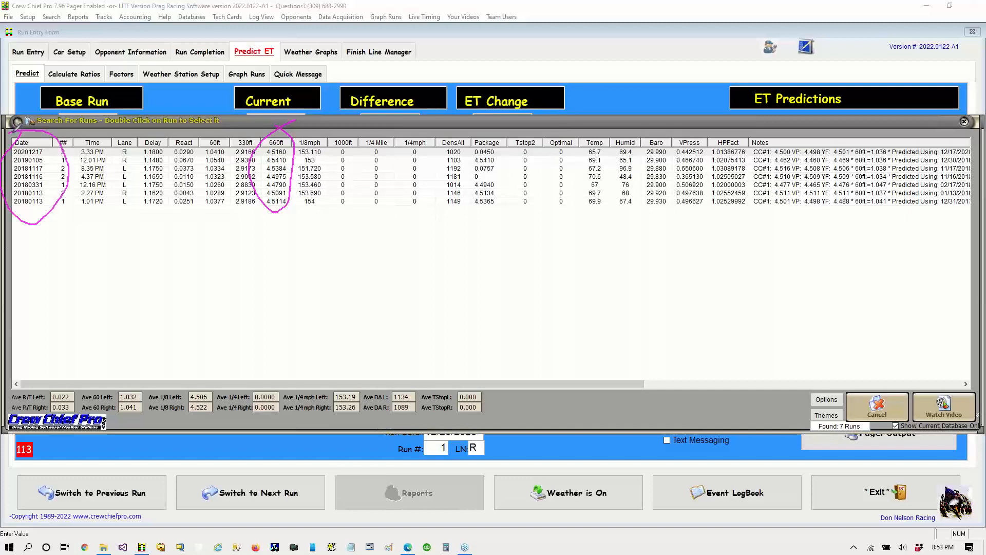
Step: Outline the averages below the run list and mark the average reaction time, 60-foot and 1/8-mile values
{"action": "mouse_move", "coordinate": [82, 361]}
{"action": "left_mouse_down"}
{"action": "mouse_move", "coordinate": [12, 385]}
{"action": "mouse_move", "coordinate": [52, 421]}
{"action": "mouse_move", "coordinate": [180, 438]}
{"action": "mouse_move", "coordinate": [362, 429]}
{"action": "mouse_move", "coordinate": [364, 371]}
{"action": "mouse_move", "coordinate": [35, 350]}
{"action": "mouse_move", "coordinate": [55, 384]}
{"action": "mouse_move", "coordinate": [63, 374]}
{"action": "left_mouse_up"}
{"action": "left_click_drag", "start_coordinate": [124, 351], "coordinate": [124, 385]}
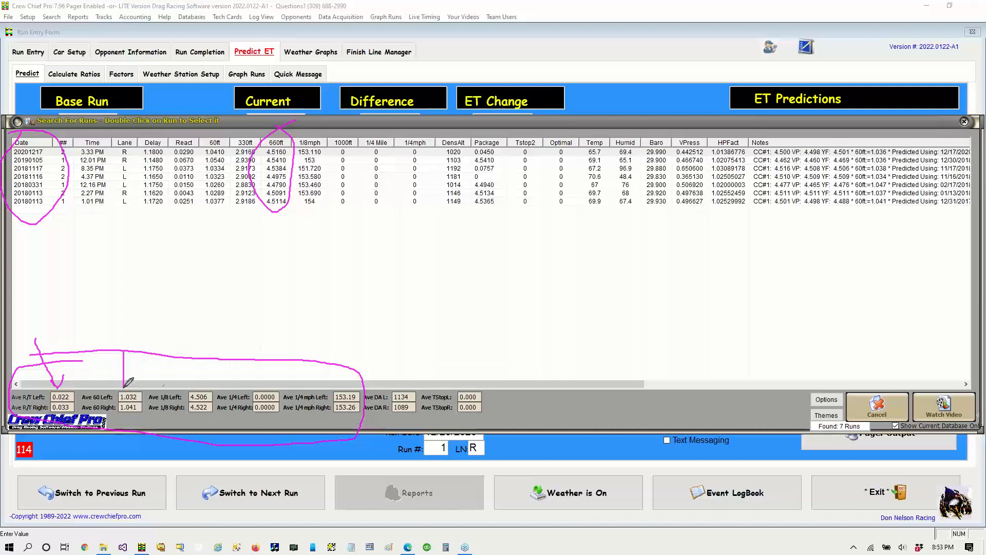
{"action": "mouse_move", "coordinate": [200, 348]}
{"action": "left_mouse_down"}
{"action": "mouse_move", "coordinate": [193, 386]}
{"action": "mouse_move", "coordinate": [201, 380]}
{"action": "mouse_move", "coordinate": [189, 388]}
{"action": "mouse_move", "coordinate": [185, 376]}
{"action": "left_mouse_up"}
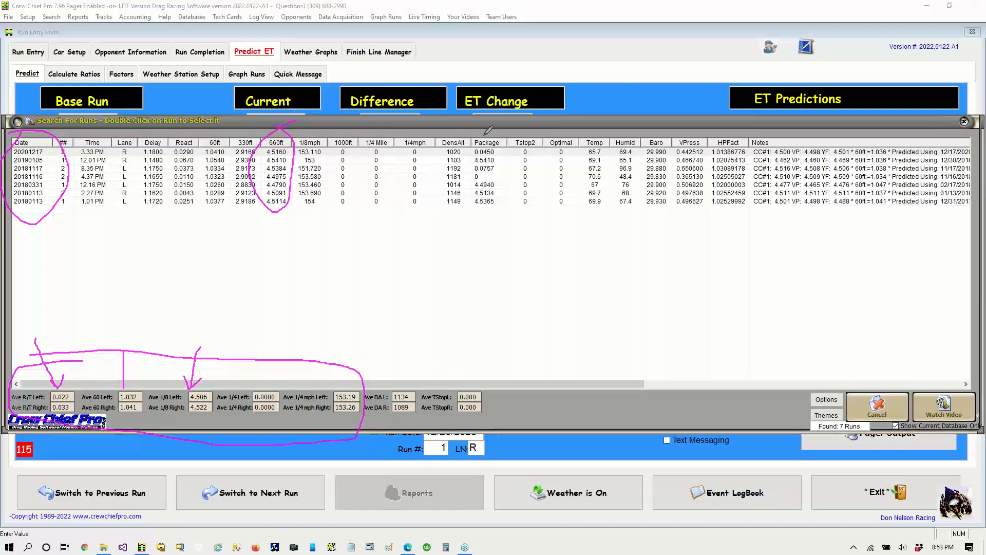
Step: Circle the DensAlt and Lane columns, point arrows at Lane and Options, and clear the pen markings
{"action": "mouse_move", "coordinate": [489, 129]}
{"action": "left_mouse_down"}
{"action": "mouse_move", "coordinate": [447, 135]}
{"action": "mouse_move", "coordinate": [426, 211]}
{"action": "mouse_move", "coordinate": [455, 222]}
{"action": "mouse_move", "coordinate": [478, 173]}
{"action": "mouse_move", "coordinate": [463, 122]}
{"action": "left_mouse_up"}
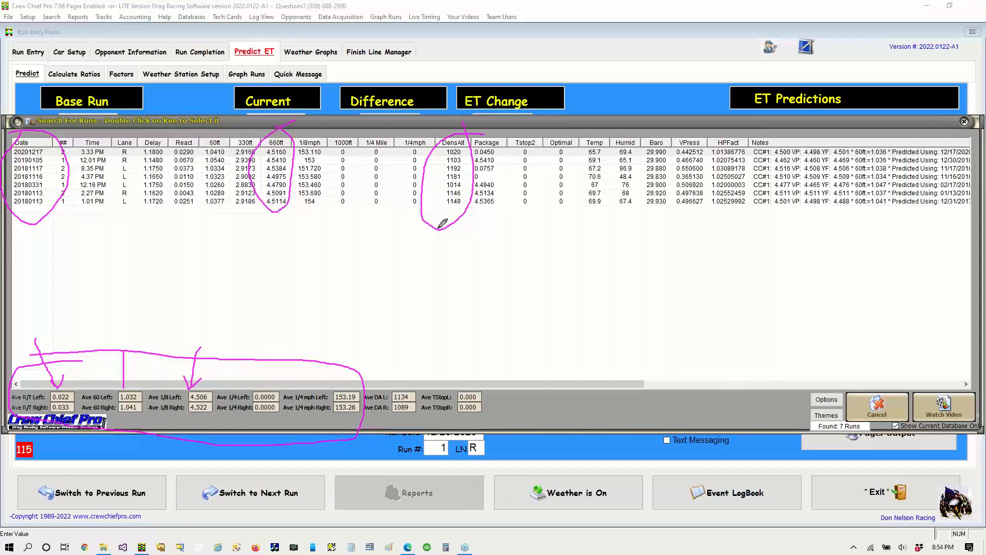
{"action": "mouse_move", "coordinate": [129, 122]}
{"action": "left_mouse_down"}
{"action": "mouse_move", "coordinate": [100, 150]}
{"action": "mouse_move", "coordinate": [109, 215]}
{"action": "mouse_move", "coordinate": [136, 203]}
{"action": "mouse_move", "coordinate": [150, 142]}
{"action": "left_mouse_up"}
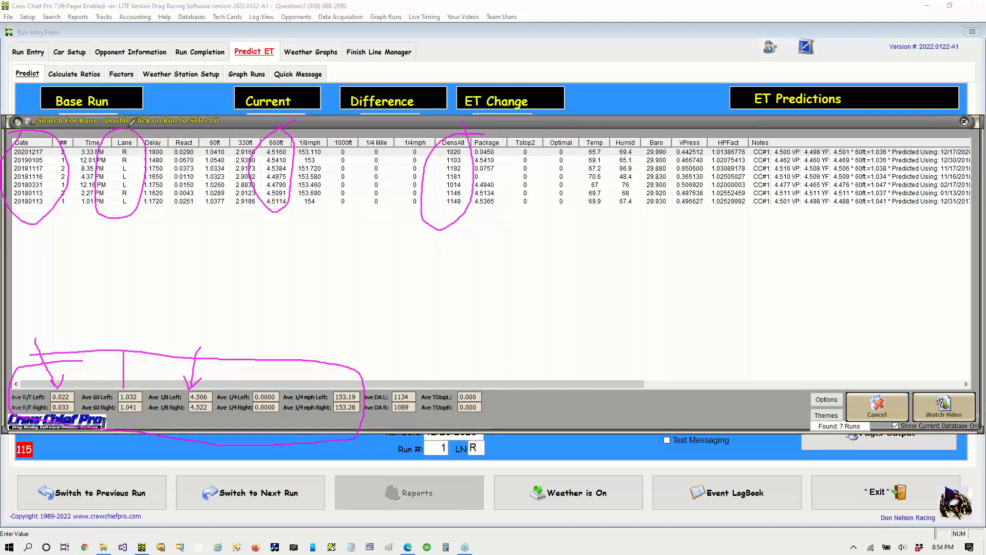
{"action": "left_click_drag", "start_coordinate": [158, 83], "coordinate": [129, 148]}
{"action": "mouse_move", "coordinate": [127, 136]}
{"action": "left_mouse_down"}
{"action": "mouse_move", "coordinate": [128, 148]}
{"action": "mouse_move", "coordinate": [135, 142]}
{"action": "left_mouse_up"}
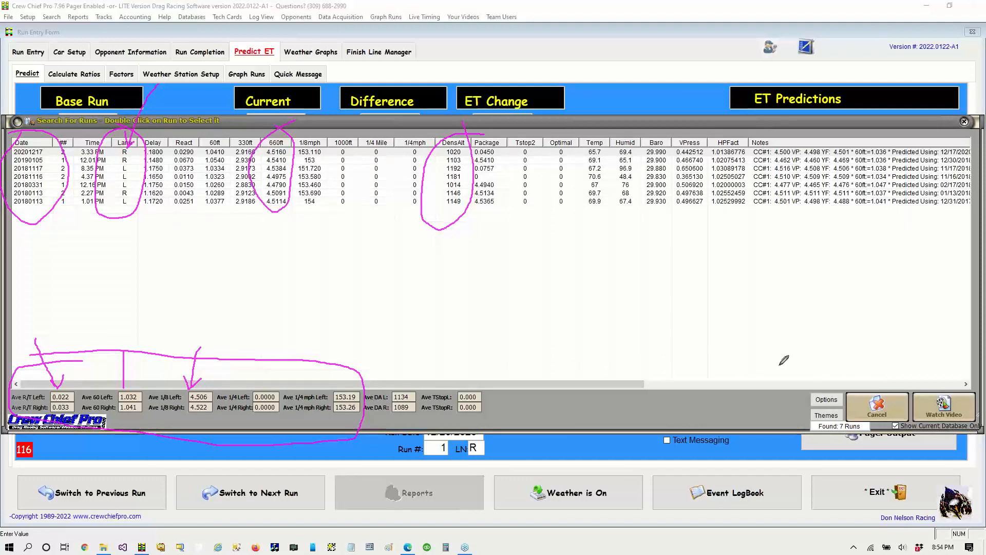
{"action": "left_click_drag", "start_coordinate": [780, 366], "coordinate": [813, 400]}
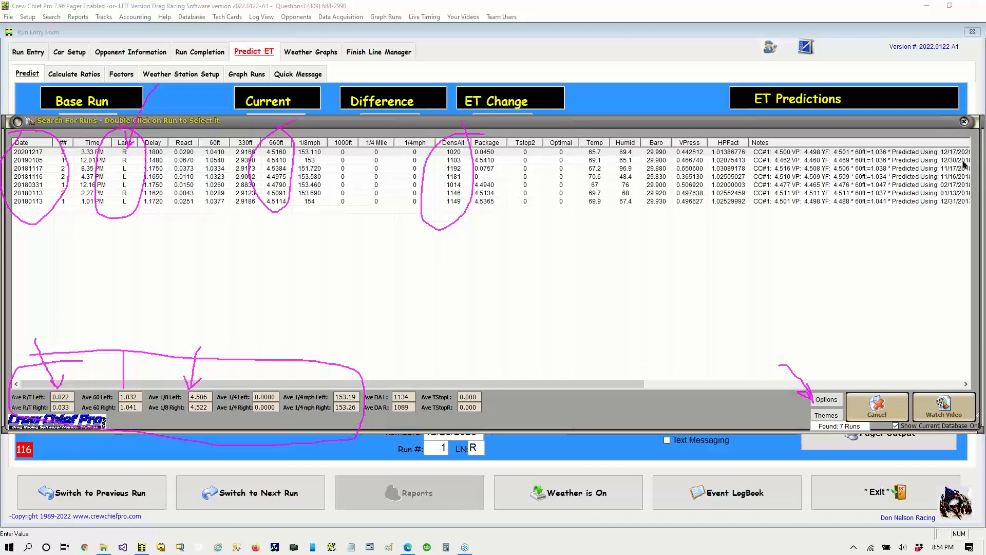
{"action": "left_click", "coordinate": [908, 224]}
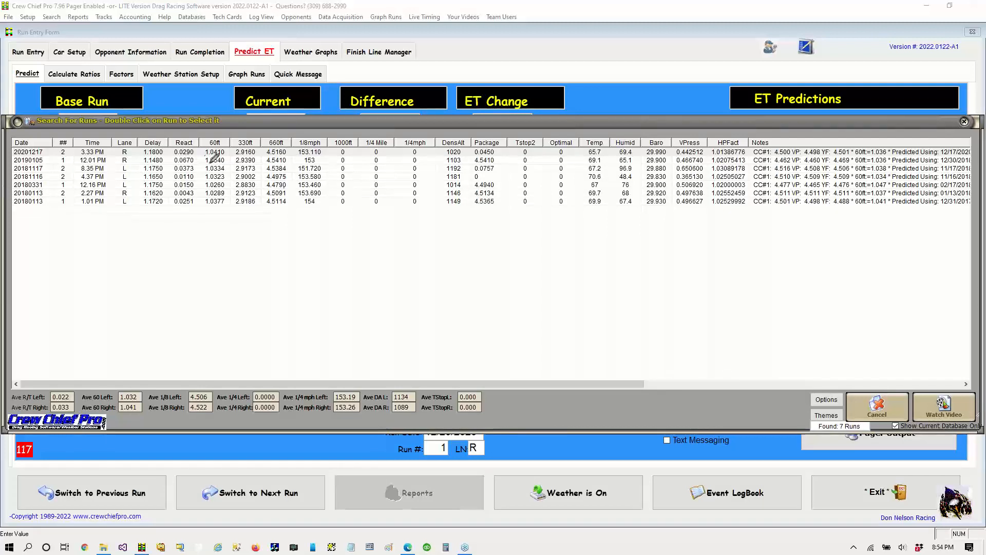
Step: Circle the 20181117 run's 60ft time, underline beside the 20180331 run's 660ft time, circle the dates, and close the search results
{"action": "mouse_move", "coordinate": [201, 160]}
{"action": "left_mouse_down"}
{"action": "mouse_move", "coordinate": [199, 169]}
{"action": "mouse_move", "coordinate": [230, 175]}
{"action": "mouse_move", "coordinate": [227, 154]}
{"action": "mouse_move", "coordinate": [204, 159]}
{"action": "left_mouse_up"}
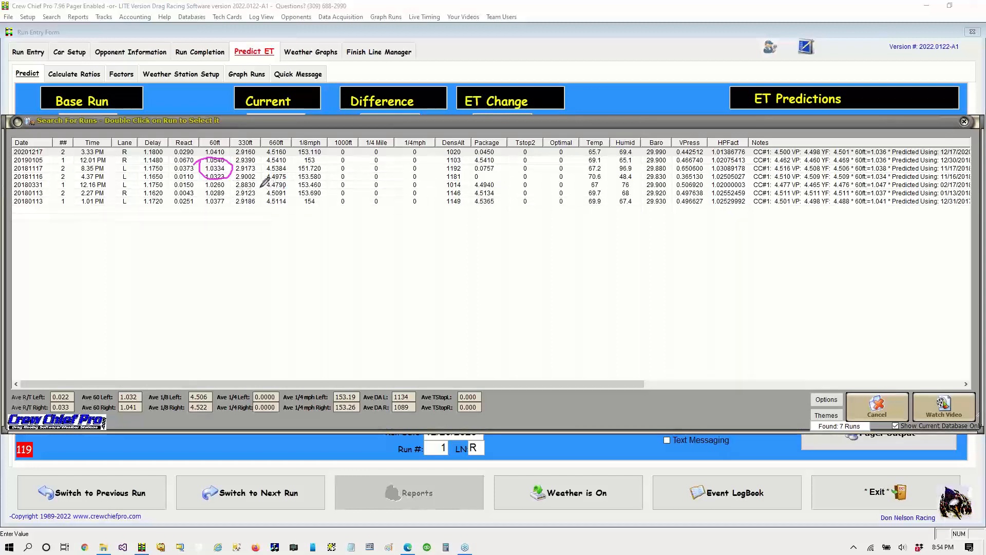
{"action": "left_click_drag", "start_coordinate": [258, 184], "coordinate": [263, 183]}
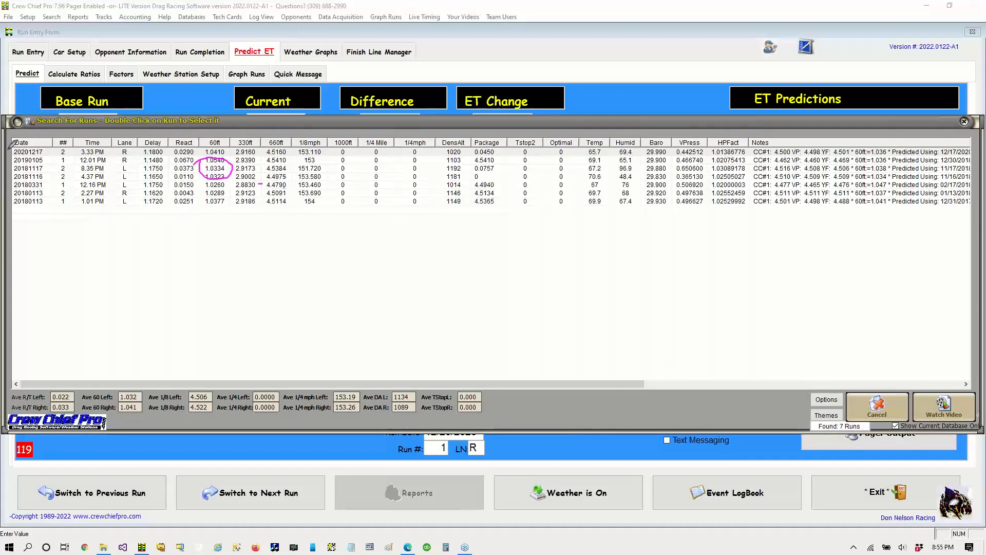
{"action": "mouse_move", "coordinate": [43, 134]}
{"action": "left_mouse_down"}
{"action": "mouse_move", "coordinate": [8, 174]}
{"action": "mouse_move", "coordinate": [57, 203]}
{"action": "mouse_move", "coordinate": [41, 136]}
{"action": "left_mouse_up"}
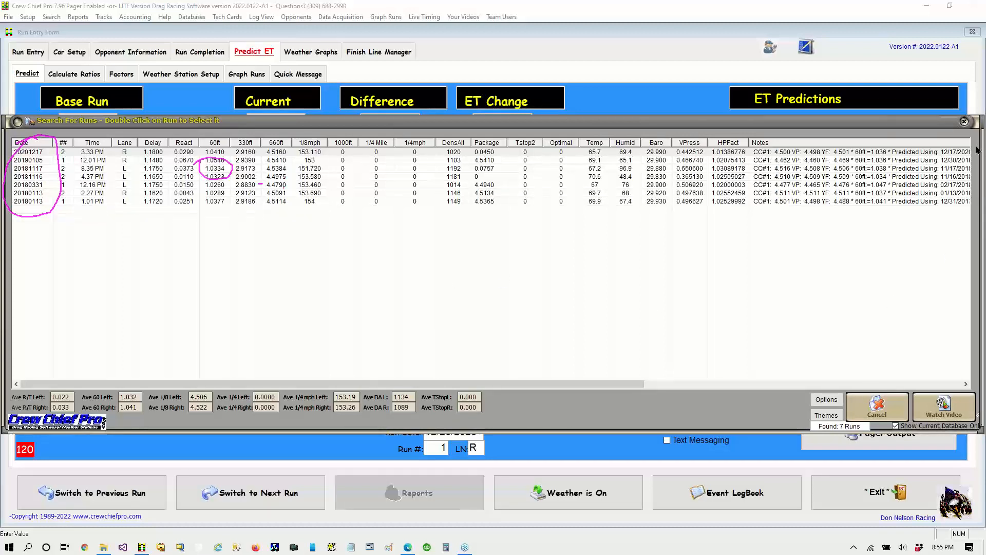
{"action": "left_click", "coordinate": [880, 406]}
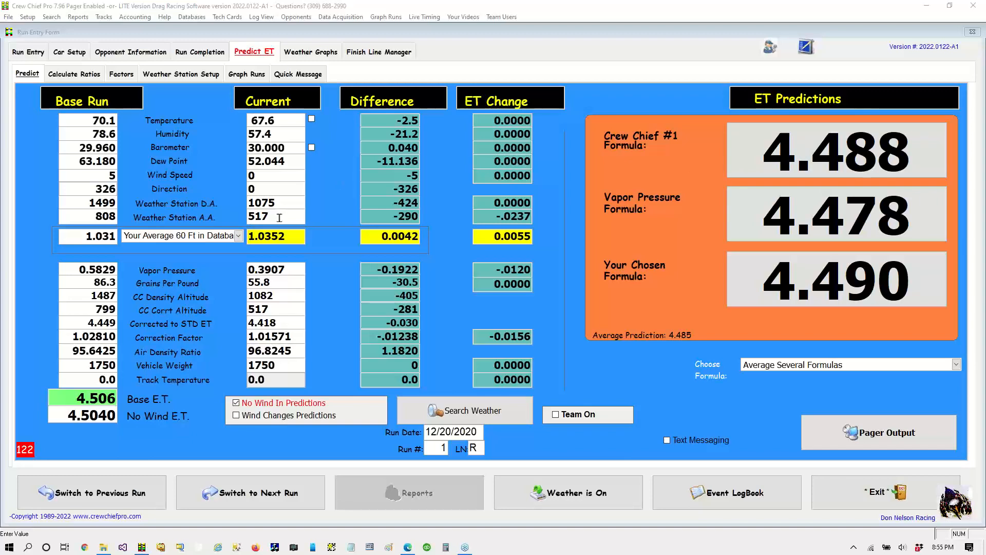
Step: Search again for runs from the current Weather Station D.A., circle Show Current Database Only, and limit the results to the current database
{"action": "double_click", "coordinate": [282, 206]}
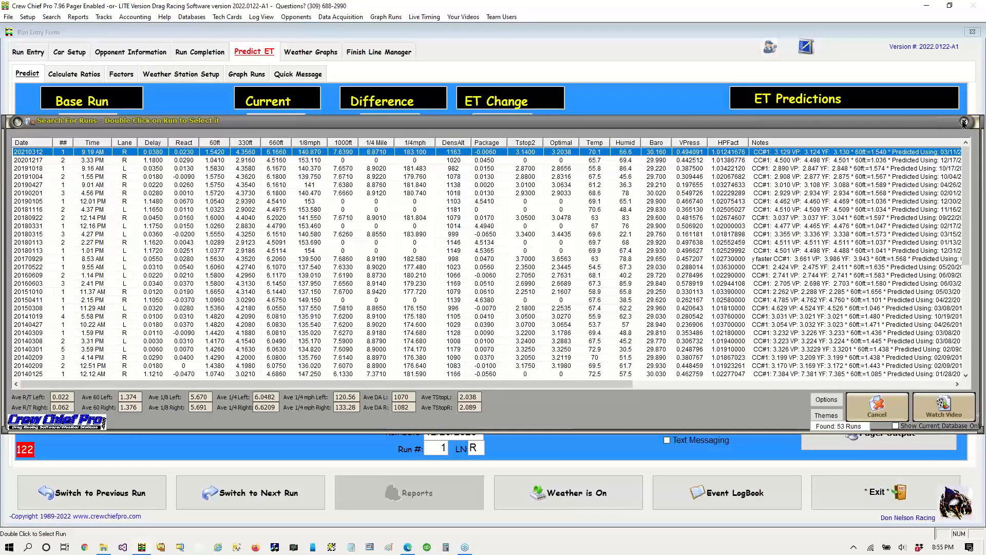
{"action": "left_click", "coordinate": [938, 179]}
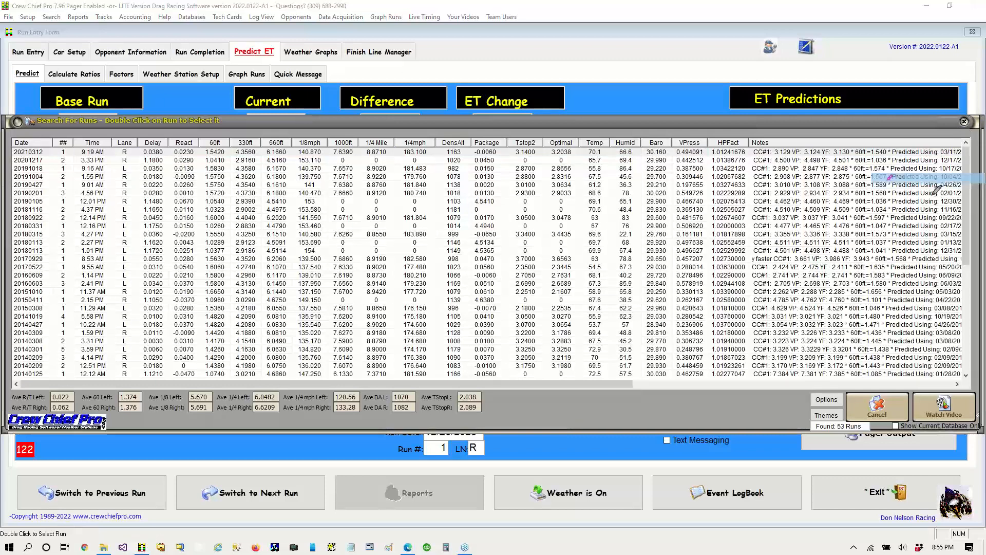
{"action": "mouse_move", "coordinate": [885, 407]}
{"action": "left_mouse_down"}
{"action": "mouse_move", "coordinate": [903, 444]}
{"action": "mouse_move", "coordinate": [966, 433]}
{"action": "mouse_move", "coordinate": [925, 406]}
{"action": "mouse_move", "coordinate": [889, 411]}
{"action": "left_mouse_up"}
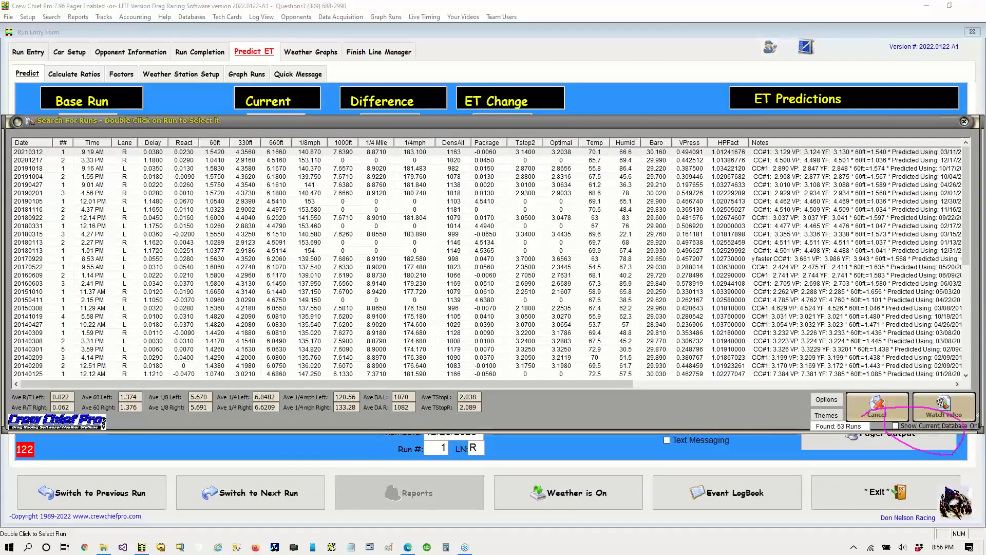
{"action": "left_click", "coordinate": [948, 171]}
{"action": "left_click", "coordinate": [898, 428]}
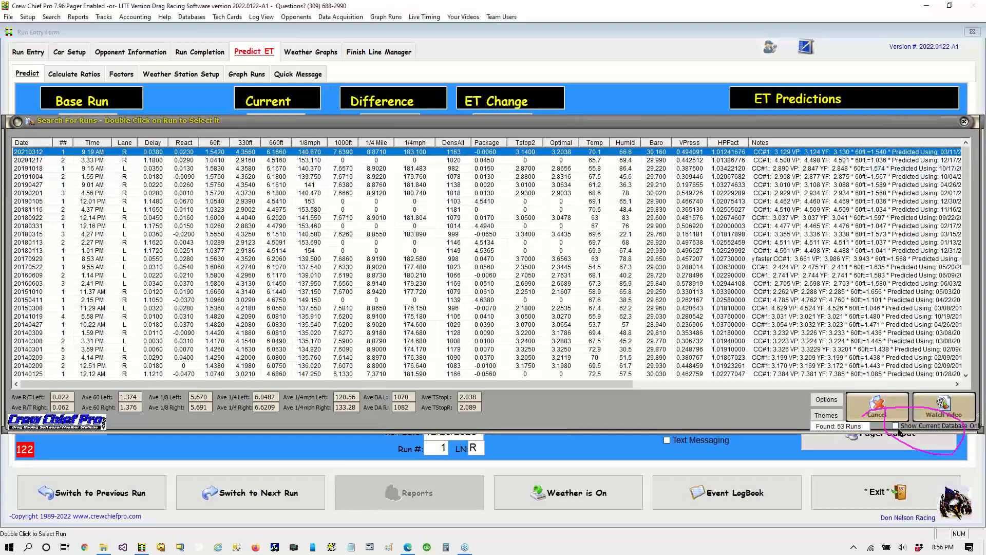
{"action": "left_click", "coordinate": [895, 428]}
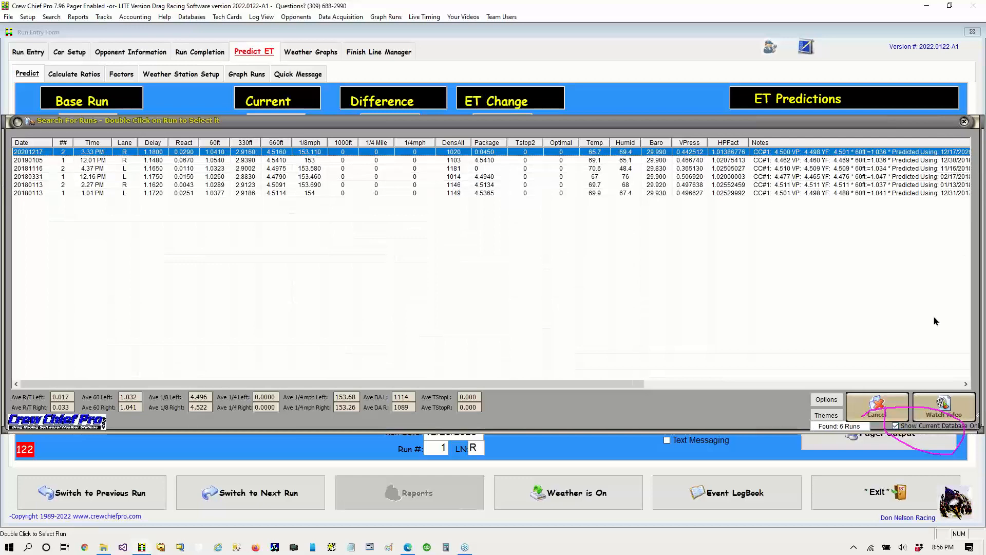
Step: Clear the pen markings and close the density altitude search results
{"action": "left_click", "coordinate": [977, 152]}
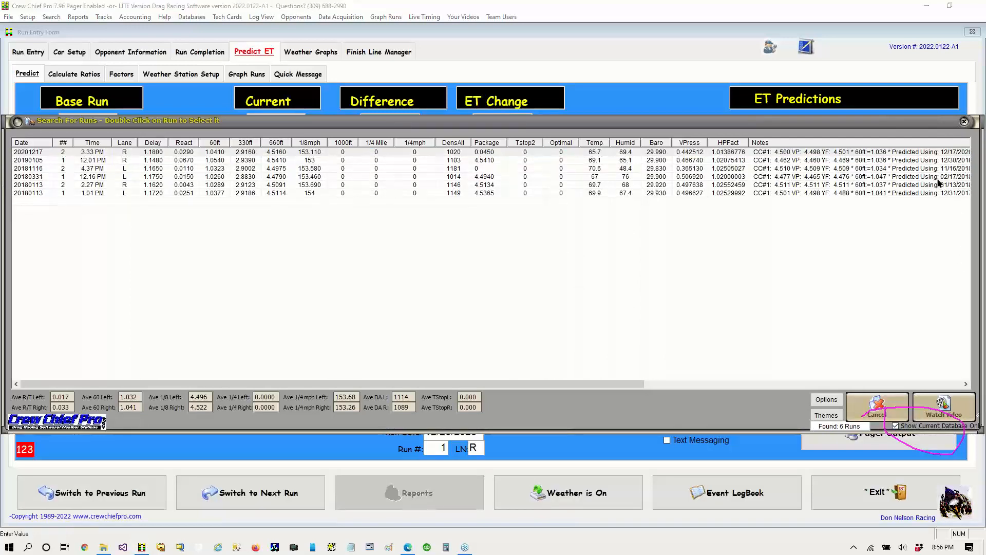
{"action": "left_click", "coordinate": [920, 221]}
{"action": "left_click", "coordinate": [859, 419]}
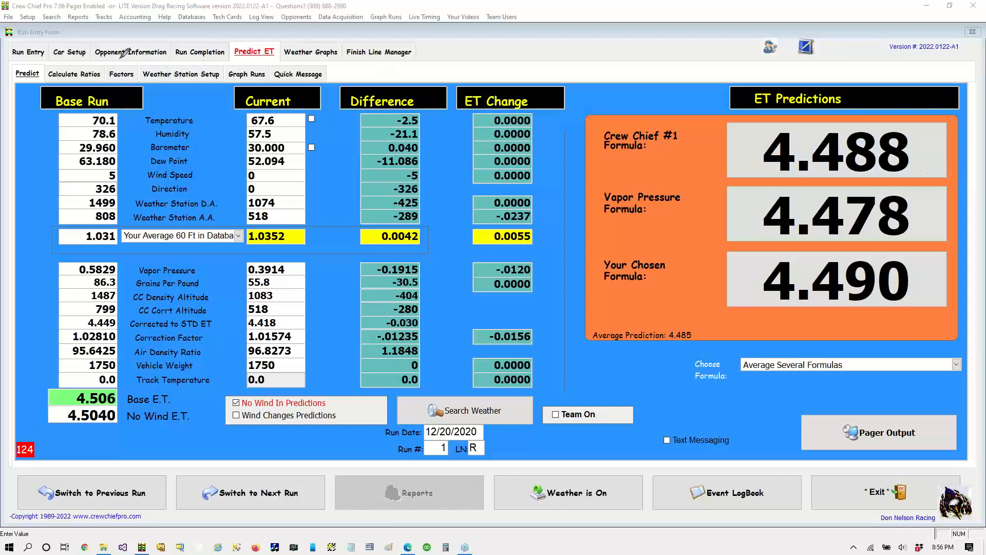
Step: Circle Factors, point arrows at Factors and Calculate Ratios, and display the factors for large weather changes
{"action": "mouse_move", "coordinate": [107, 63]}
{"action": "left_mouse_down"}
{"action": "mouse_move", "coordinate": [119, 96]}
{"action": "mouse_move", "coordinate": [139, 78]}
{"action": "mouse_move", "coordinate": [132, 58]}
{"action": "mouse_move", "coordinate": [118, 54]}
{"action": "mouse_move", "coordinate": [121, 71]}
{"action": "left_mouse_up"}
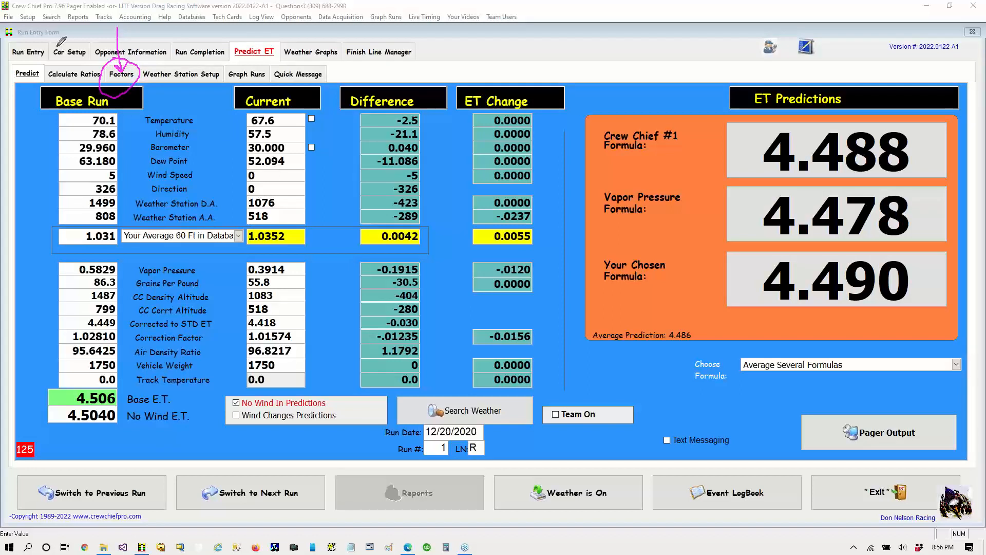
{"action": "left_click_drag", "start_coordinate": [57, 49], "coordinate": [65, 70]}
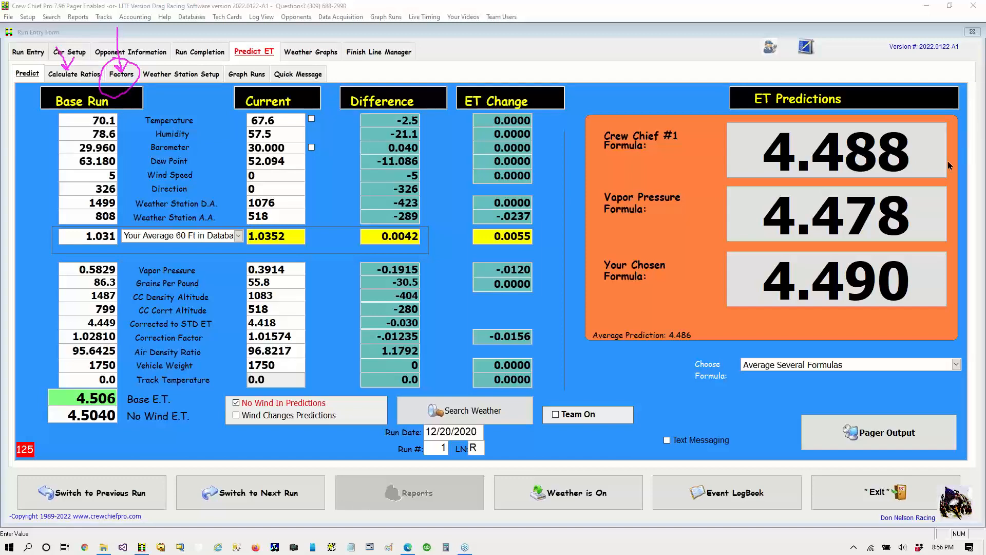
{"action": "left_click", "coordinate": [128, 73]}
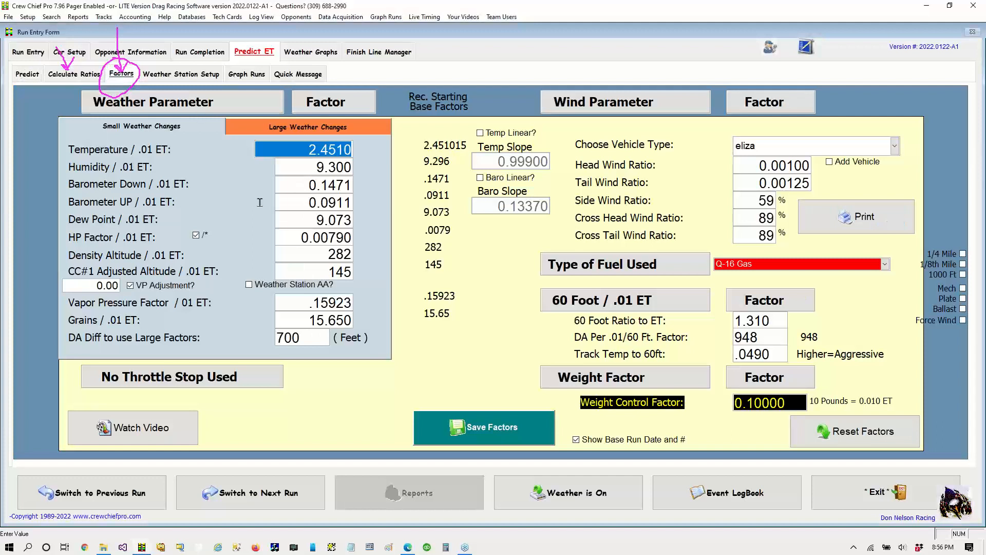
{"action": "left_click", "coordinate": [302, 130]}
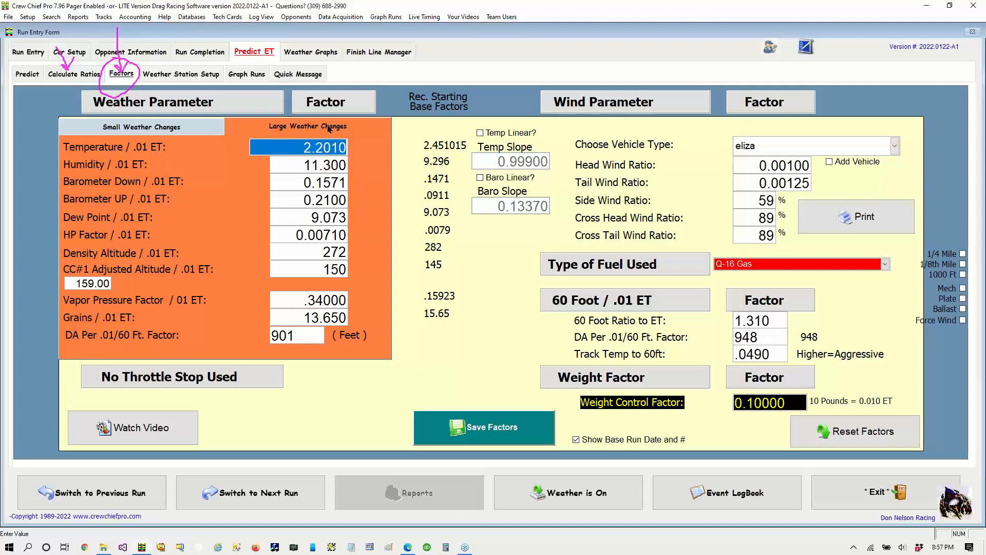
Step: Set the vehicle type to 1/8th mile Dragster, save the factors, and reopen the saved factors
{"action": "left_click", "coordinate": [773, 146]}
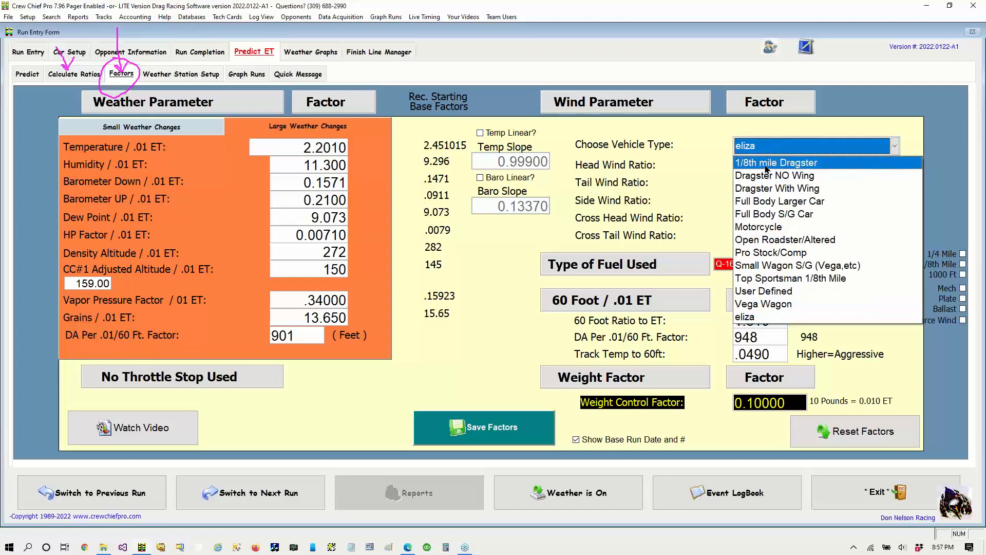
{"action": "left_click", "coordinate": [767, 164]}
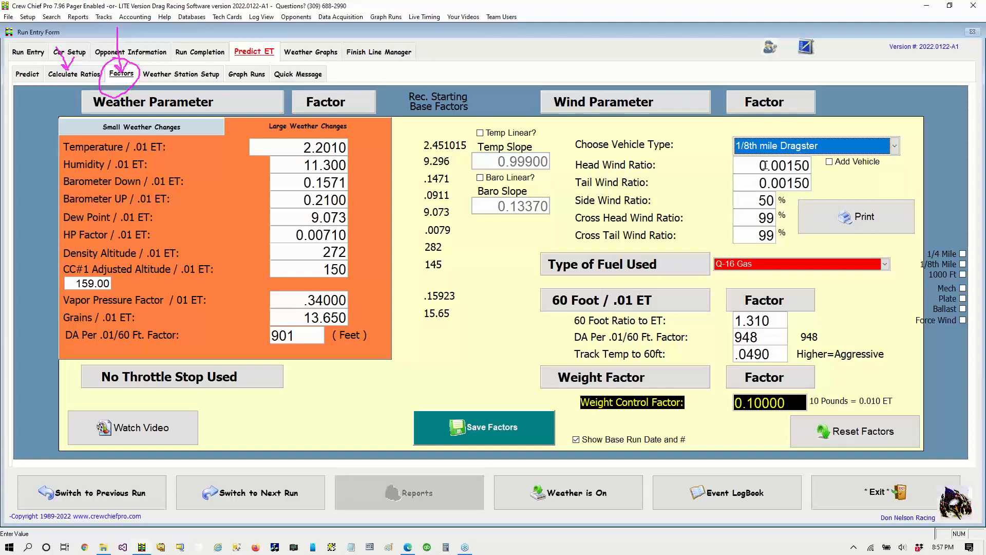
{"action": "left_click", "coordinate": [450, 440]}
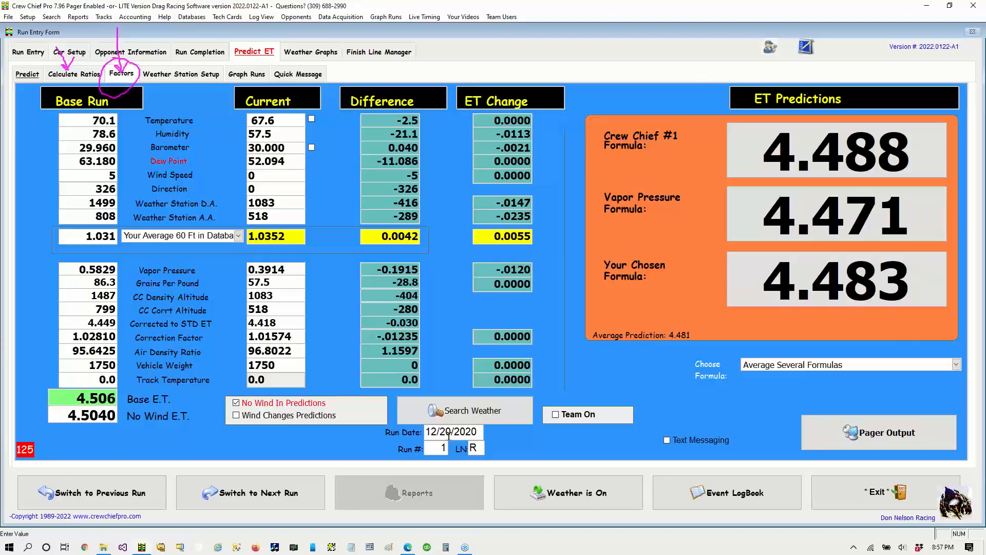
{"action": "left_click", "coordinate": [122, 77]}
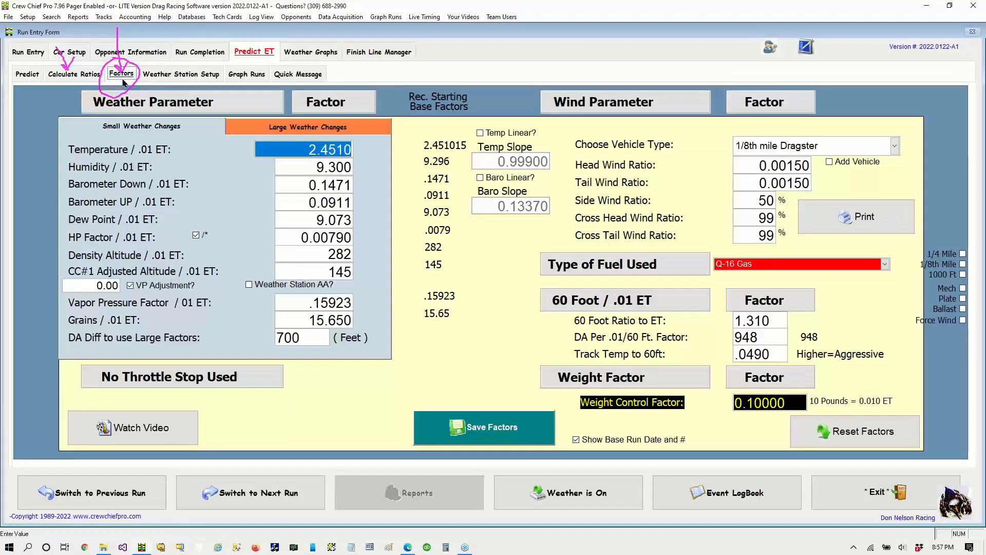
Step: Select the Density Altitude factor, circle the weather factor values, and circle Reset Factors with an arrow pointing at it
{"action": "left_click", "coordinate": [320, 254]}
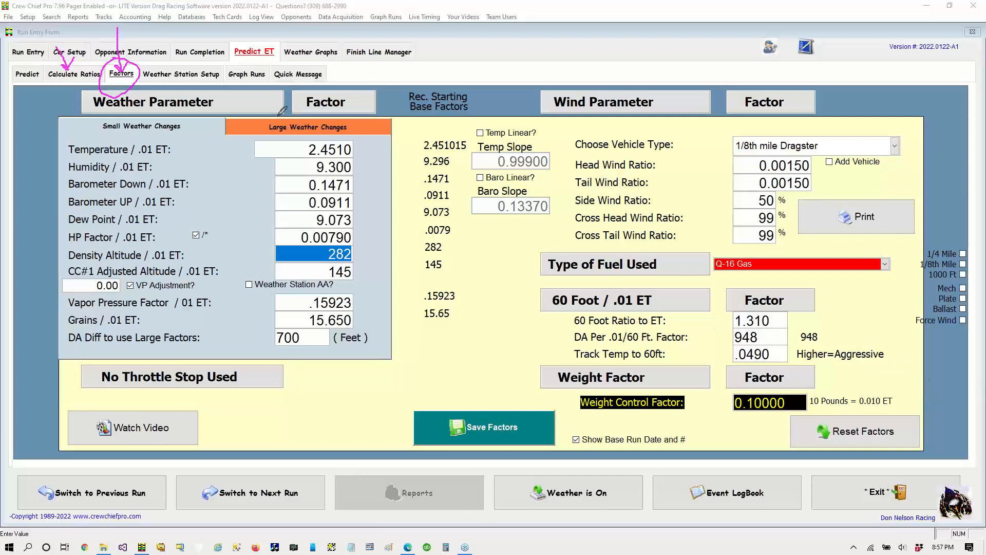
{"action": "mouse_move", "coordinate": [280, 116]}
{"action": "left_mouse_down"}
{"action": "mouse_move", "coordinate": [252, 319]}
{"action": "mouse_move", "coordinate": [421, 323]}
{"action": "mouse_move", "coordinate": [360, 128]}
{"action": "left_mouse_up"}
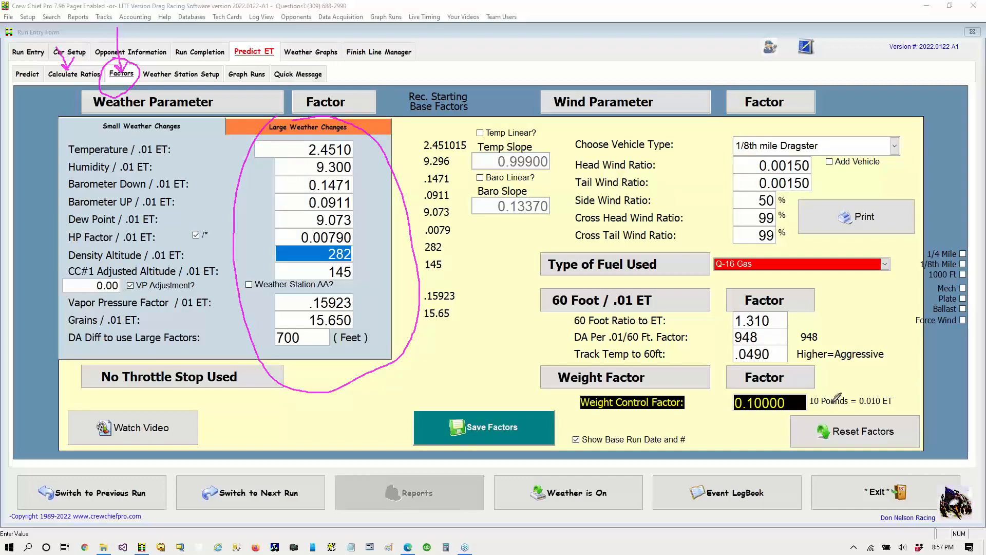
{"action": "mouse_move", "coordinate": [855, 393]}
{"action": "left_mouse_down"}
{"action": "mouse_move", "coordinate": [758, 416]}
{"action": "mouse_move", "coordinate": [845, 472]}
{"action": "mouse_move", "coordinate": [945, 448]}
{"action": "mouse_move", "coordinate": [874, 401]}
{"action": "mouse_move", "coordinate": [792, 400]}
{"action": "left_mouse_up"}
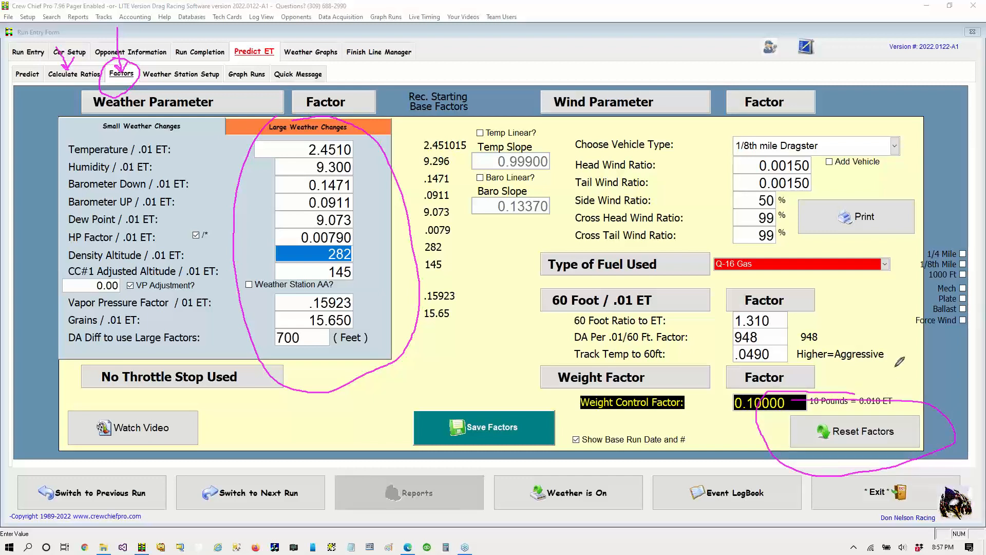
{"action": "mouse_move", "coordinate": [903, 319]}
{"action": "left_mouse_down"}
{"action": "mouse_move", "coordinate": [877, 417]}
{"action": "mouse_move", "coordinate": [917, 380]}
{"action": "left_mouse_up"}
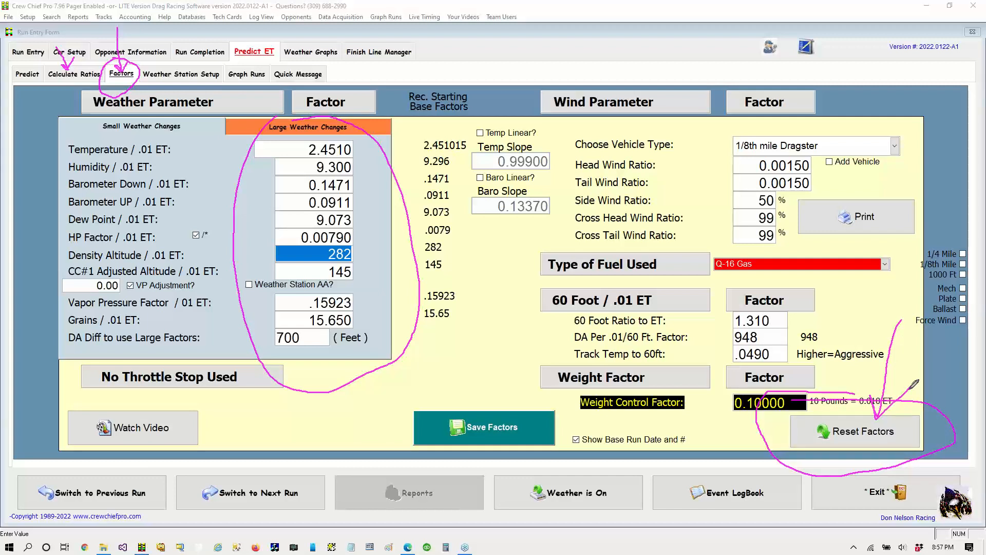
{"action": "left_click_drag", "start_coordinate": [913, 386], "coordinate": [878, 418]}
Step: Circle the Rec. Starting Base Factors column, draw a line to it from the Humidity factor, and clear the pen markings
{"action": "mouse_move", "coordinate": [391, 78]}
{"action": "left_mouse_down"}
{"action": "mouse_move", "coordinate": [399, 309]}
{"action": "mouse_move", "coordinate": [436, 332]}
{"action": "mouse_move", "coordinate": [472, 276]}
{"action": "mouse_move", "coordinate": [469, 88]}
{"action": "mouse_move", "coordinate": [409, 68]}
{"action": "mouse_move", "coordinate": [385, 78]}
{"action": "left_mouse_up"}
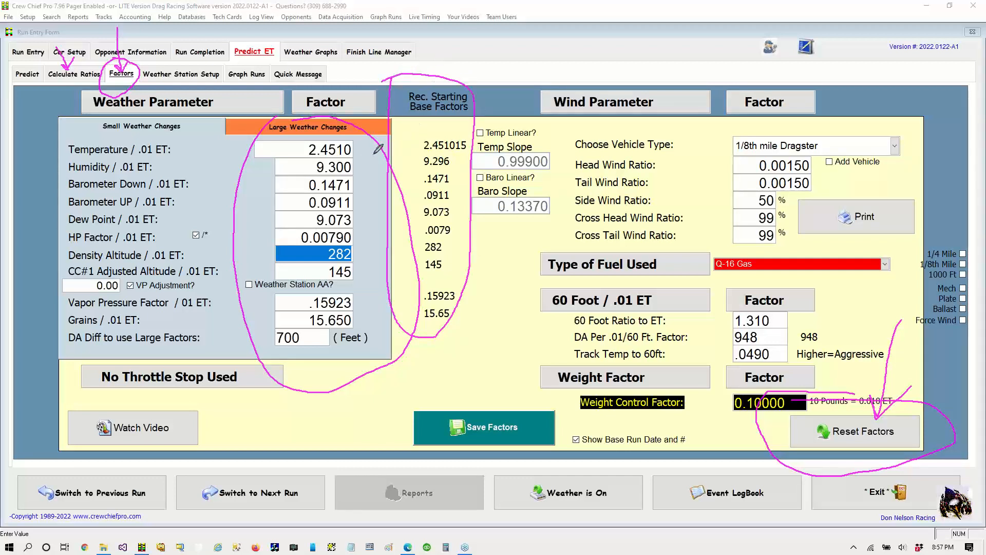
{"action": "left_click_drag", "start_coordinate": [360, 167], "coordinate": [410, 163]}
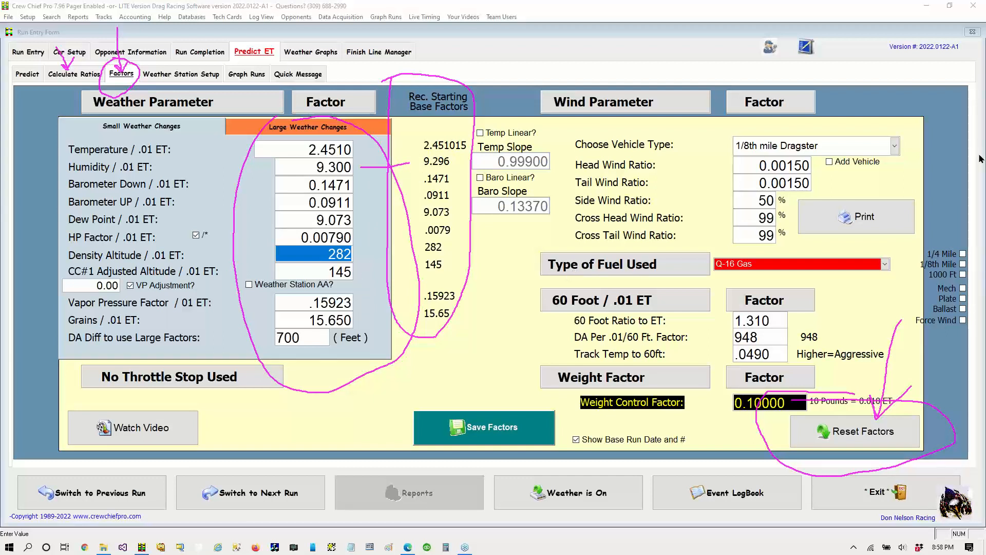
{"action": "left_click", "coordinate": [911, 227]}
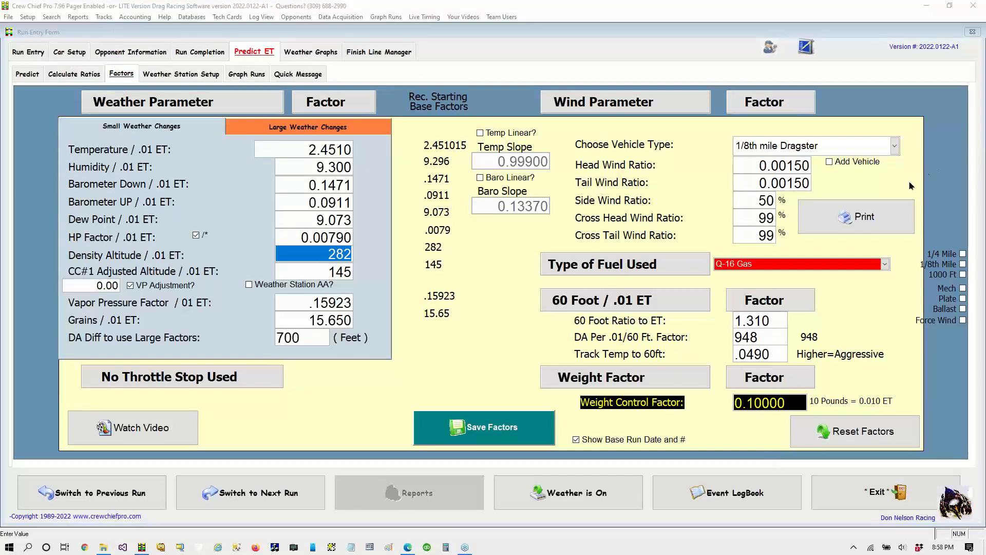
Step: Circle Type of Fuel Used and Show Base Run Date and #, and point an arrow at the base run option's checkbox
{"action": "mouse_move", "coordinate": [515, 254]}
{"action": "left_mouse_down"}
{"action": "mouse_move", "coordinate": [603, 278]}
{"action": "mouse_move", "coordinate": [922, 271]}
{"action": "mouse_move", "coordinate": [934, 235]}
{"action": "mouse_move", "coordinate": [583, 232]}
{"action": "mouse_move", "coordinate": [503, 258]}
{"action": "left_mouse_up"}
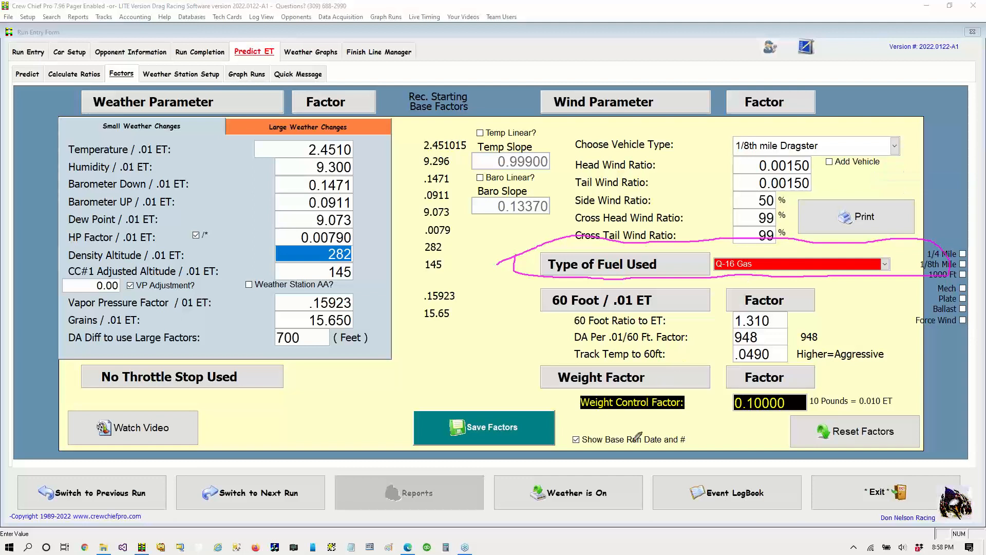
{"action": "mouse_move", "coordinate": [643, 426]}
{"action": "left_mouse_down"}
{"action": "mouse_move", "coordinate": [602, 414]}
{"action": "mouse_move", "coordinate": [568, 436]}
{"action": "mouse_move", "coordinate": [608, 465]}
{"action": "mouse_move", "coordinate": [681, 460]}
{"action": "mouse_move", "coordinate": [709, 427]}
{"action": "mouse_move", "coordinate": [635, 413]}
{"action": "mouse_move", "coordinate": [608, 425]}
{"action": "left_mouse_up"}
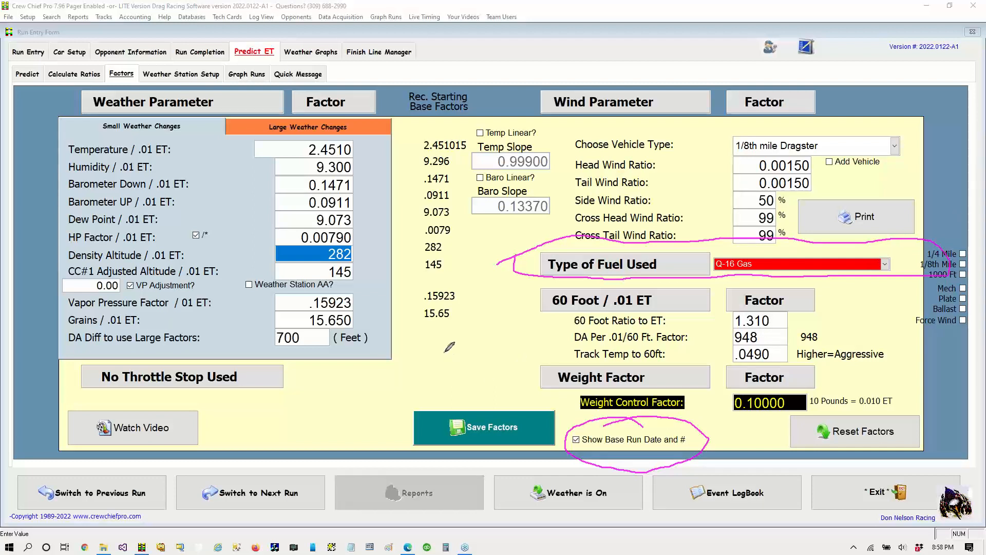
{"action": "mouse_move", "coordinate": [445, 352]}
{"action": "left_mouse_down"}
{"action": "mouse_move", "coordinate": [569, 415]}
{"action": "mouse_move", "coordinate": [580, 435]}
{"action": "left_mouse_up"}
{"action": "left_click_drag", "start_coordinate": [580, 435], "coordinate": [576, 413]}
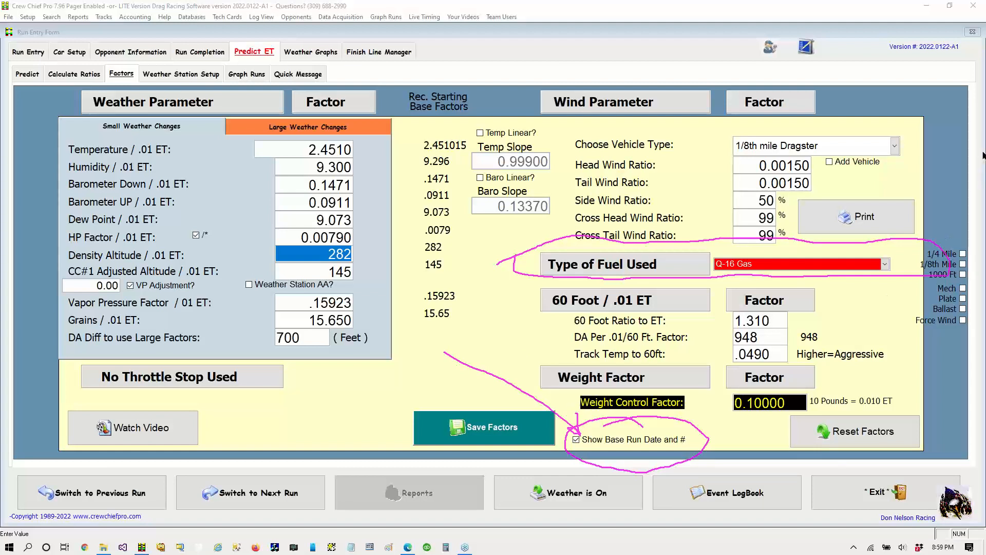
Step: Leave drawing mode, return to the Predict page, and clear the pen markings
{"action": "left_click", "coordinate": [929, 170]}
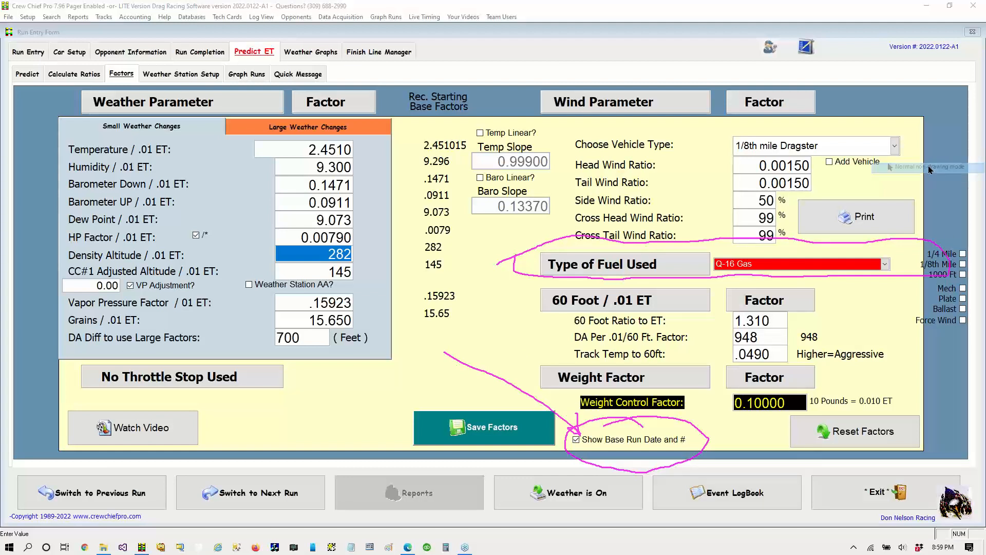
{"action": "left_click", "coordinate": [31, 81]}
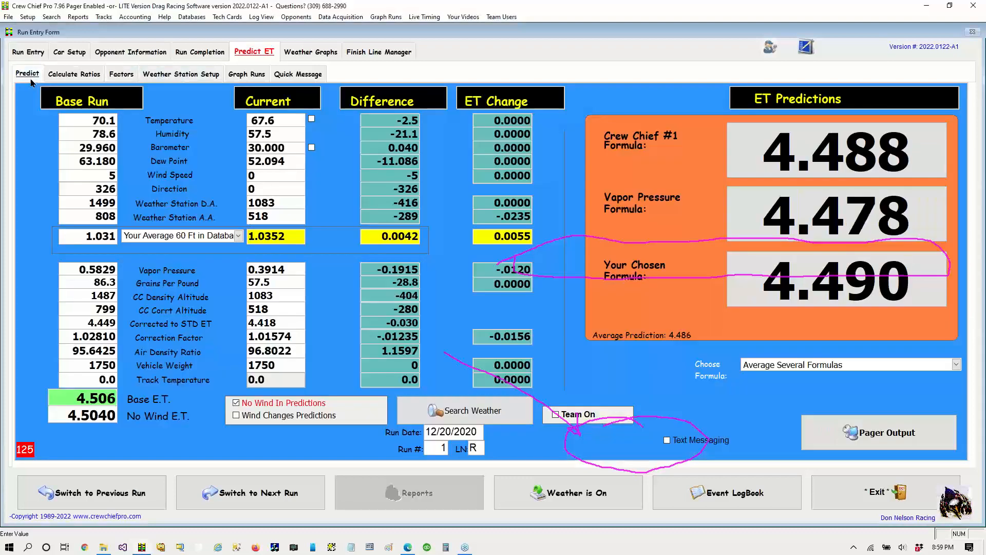
{"action": "left_click", "coordinate": [976, 146]}
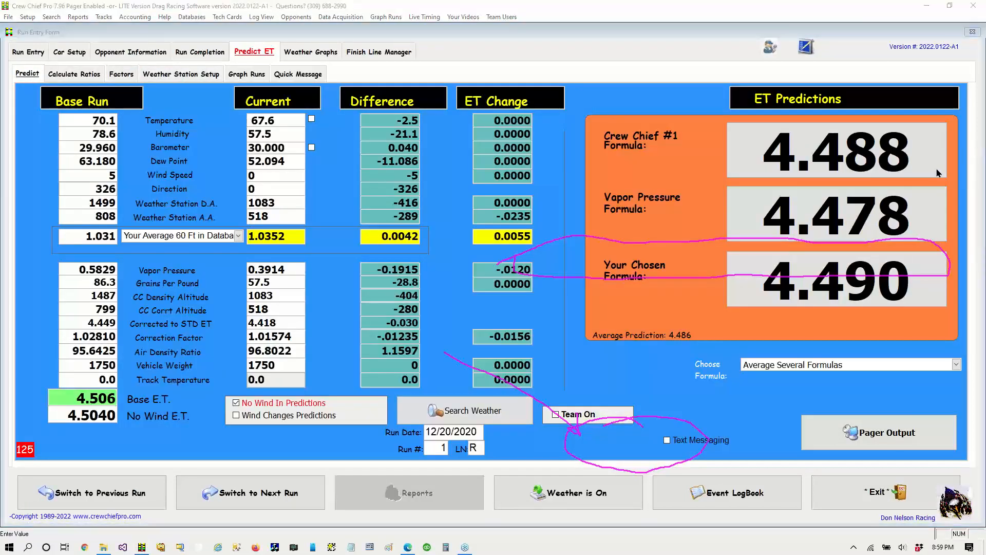
{"action": "left_click", "coordinate": [931, 227]}
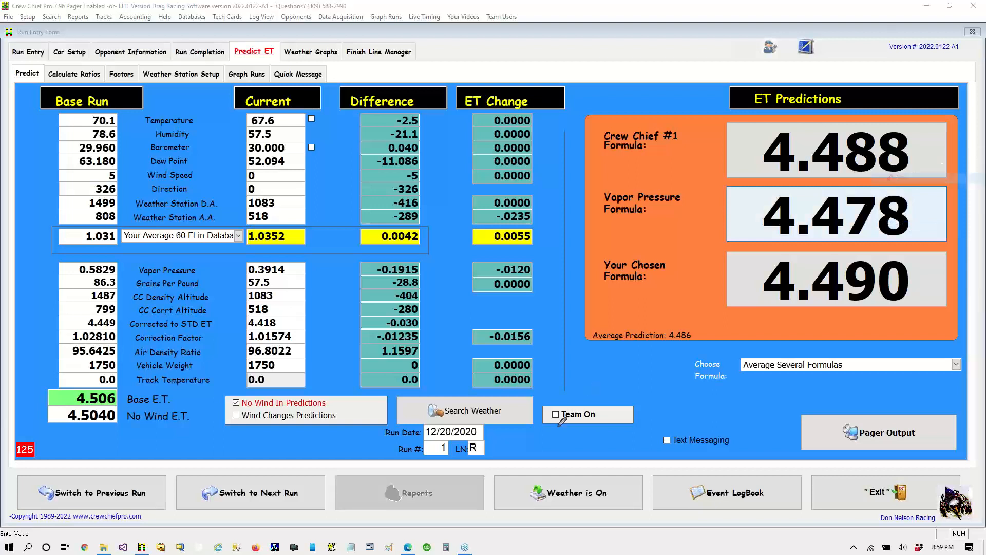
Step: Circle the run date and number, circle both run-switching controls, and draw arrows toward the previous and next run controls
{"action": "mouse_move", "coordinate": [514, 455]}
{"action": "left_mouse_down"}
{"action": "mouse_move", "coordinate": [459, 404]}
{"action": "mouse_move", "coordinate": [359, 441]}
{"action": "mouse_move", "coordinate": [443, 491]}
{"action": "mouse_move", "coordinate": [523, 424]}
{"action": "left_mouse_up"}
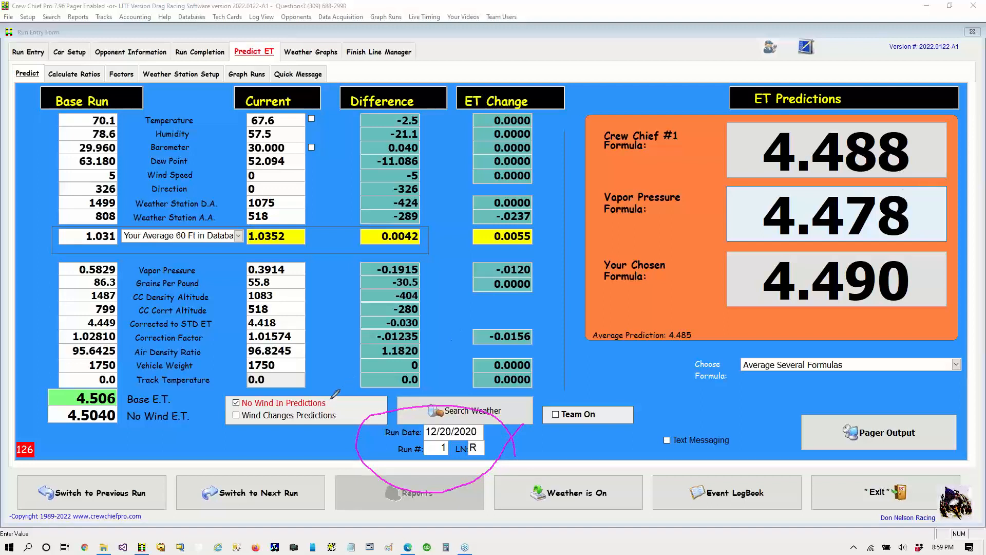
{"action": "mouse_move", "coordinate": [201, 452]}
{"action": "left_mouse_down"}
{"action": "mouse_move", "coordinate": [125, 422]}
{"action": "mouse_move", "coordinate": [26, 450]}
{"action": "mouse_move", "coordinate": [20, 537]}
{"action": "mouse_move", "coordinate": [255, 541]}
{"action": "mouse_move", "coordinate": [316, 512]}
{"action": "mouse_move", "coordinate": [312, 474]}
{"action": "mouse_move", "coordinate": [195, 418]}
{"action": "mouse_move", "coordinate": [116, 469]}
{"action": "mouse_move", "coordinate": [138, 468]}
{"action": "left_mouse_up"}
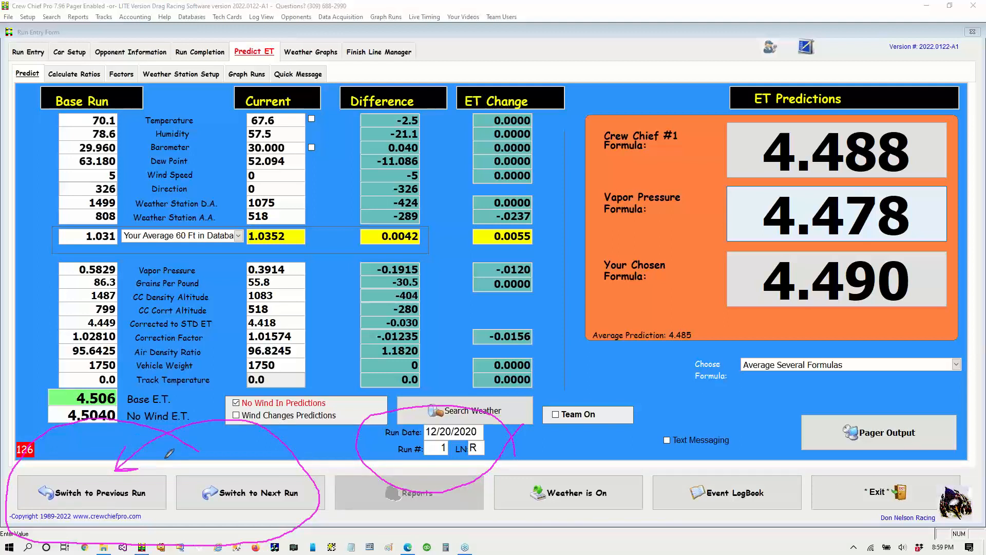
{"action": "mouse_move", "coordinate": [200, 451]}
{"action": "left_mouse_down"}
{"action": "mouse_move", "coordinate": [204, 461]}
{"action": "mouse_move", "coordinate": [194, 458]}
{"action": "left_mouse_up"}
{"action": "left_click_drag", "start_coordinate": [208, 460], "coordinate": [210, 450]}
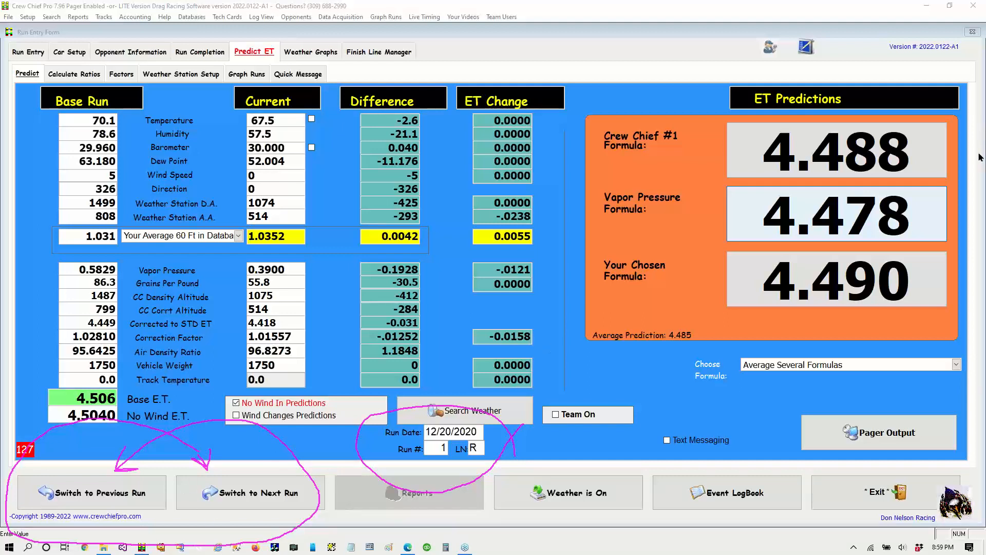
Step: Step back and forth through the base runs of 12/19/2020, 12/20/2020 and 10/09/2021, ending on the 12/19/2020 run
{"action": "left_click", "coordinate": [118, 501]}
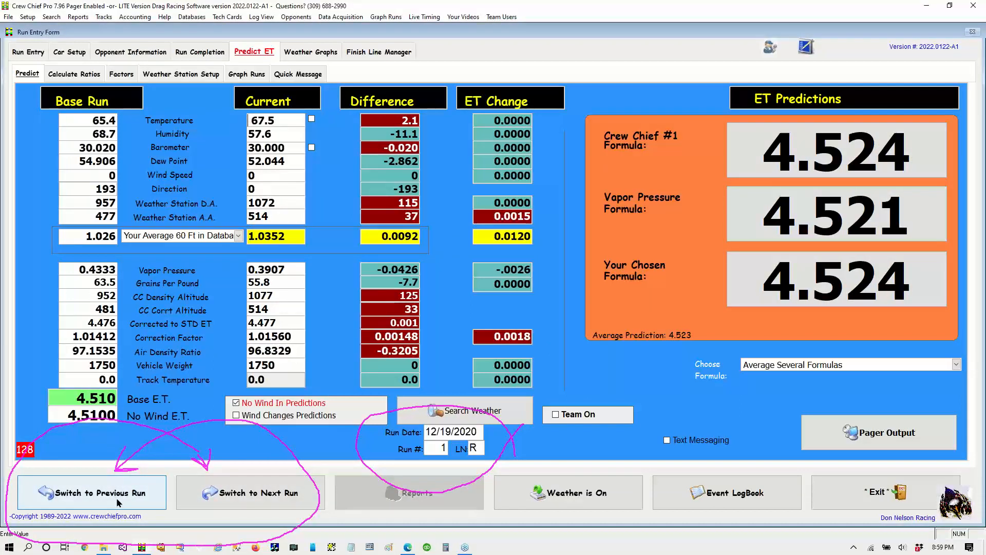
{"action": "left_click", "coordinate": [194, 494]}
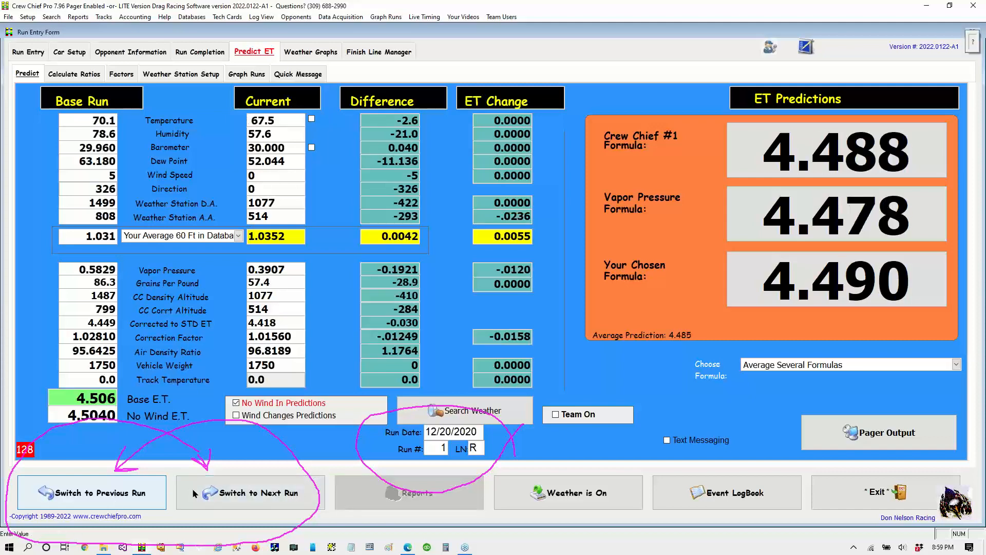
{"action": "left_click", "coordinate": [194, 494]}
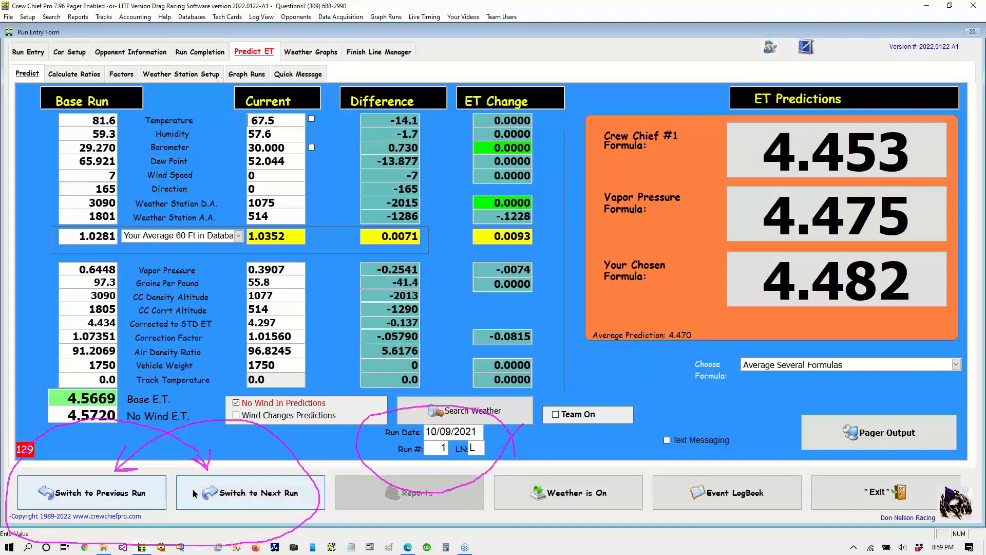
{"action": "left_click", "coordinate": [114, 496]}
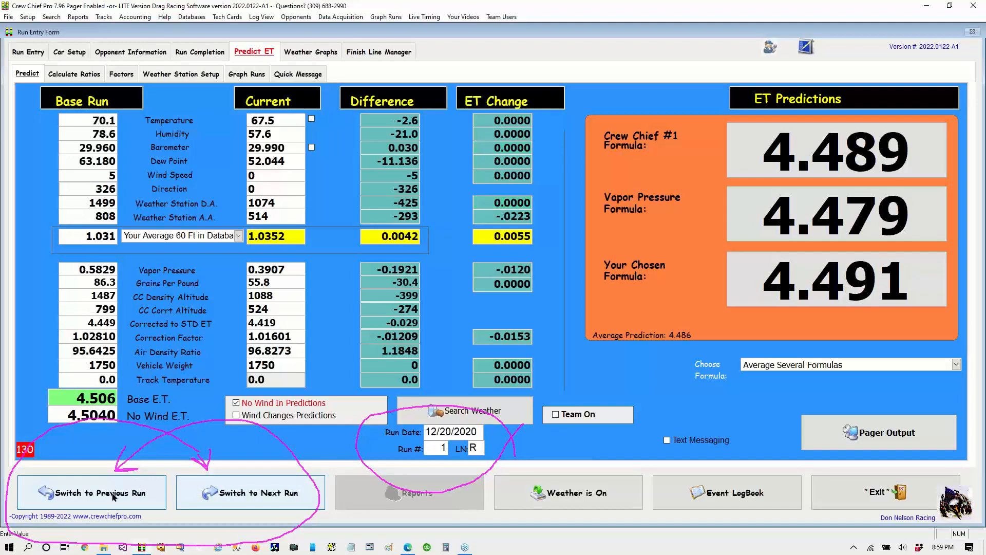
{"action": "left_click", "coordinate": [114, 497]}
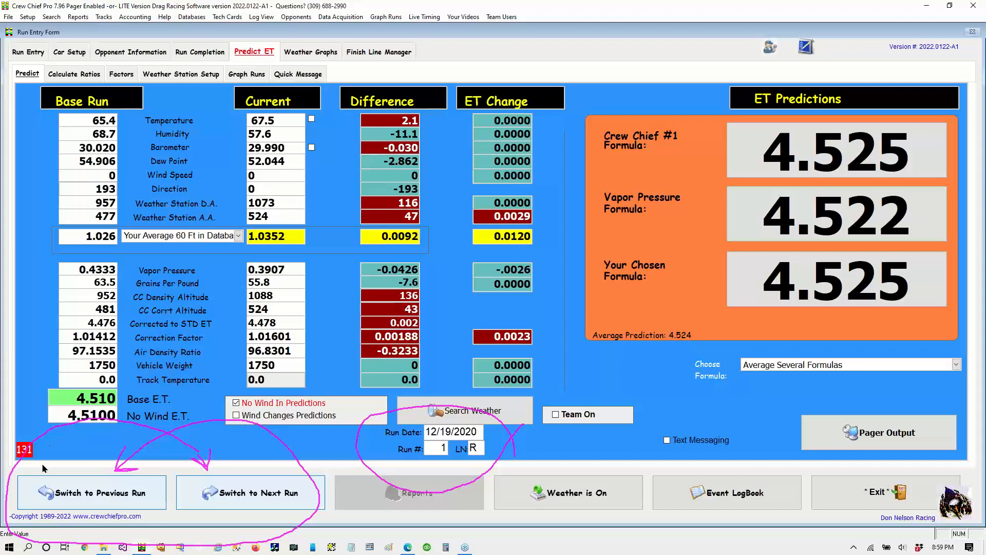
Step: Turn the pen back on and draw an arrow pointing at the base run's date and number
{"action": "left_click", "coordinate": [981, 150]}
{"action": "left_click", "coordinate": [917, 177]}
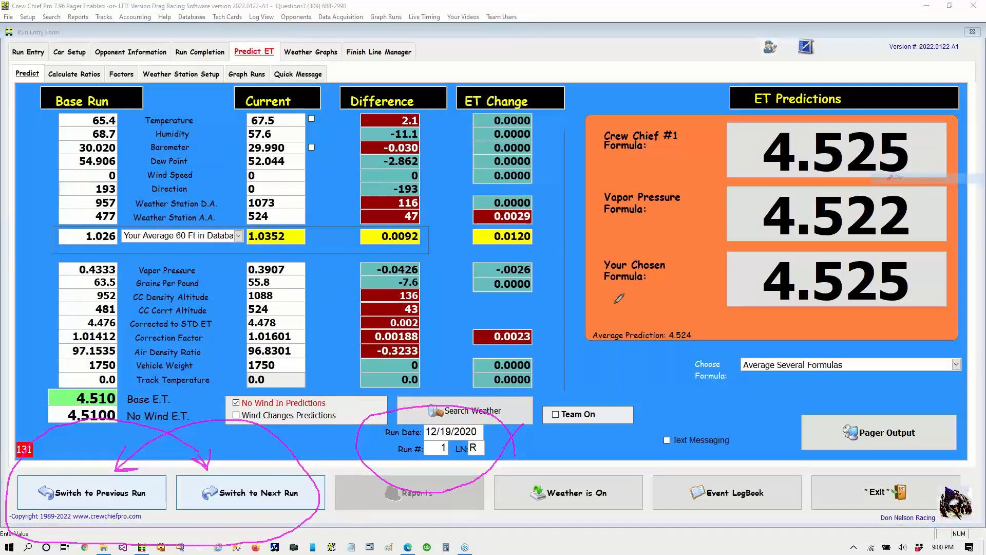
{"action": "mouse_move", "coordinate": [343, 441]}
{"action": "left_mouse_down"}
{"action": "mouse_move", "coordinate": [399, 437]}
{"action": "mouse_move", "coordinate": [384, 447]}
{"action": "mouse_move", "coordinate": [379, 428]}
{"action": "left_mouse_up"}
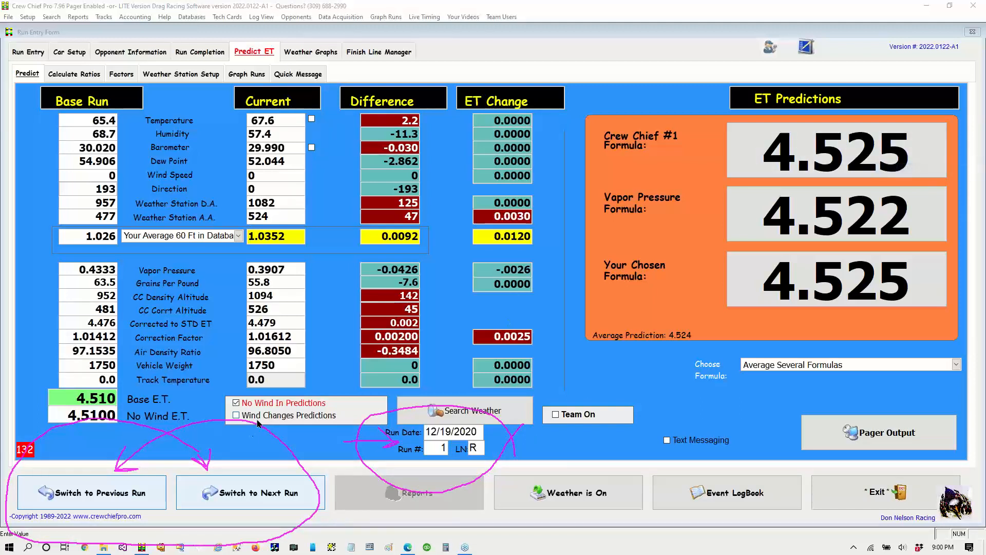
Step: Switch the base run to 12/20/2020 and back to 12/19/2020 to compare the ET predictions
{"action": "left_click", "coordinate": [218, 493]}
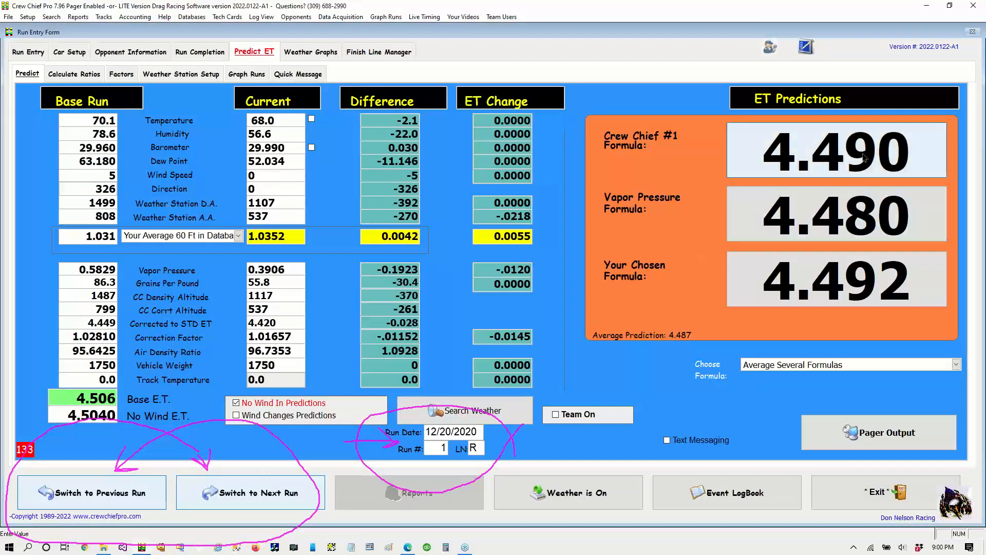
{"action": "left_click", "coordinate": [976, 148]}
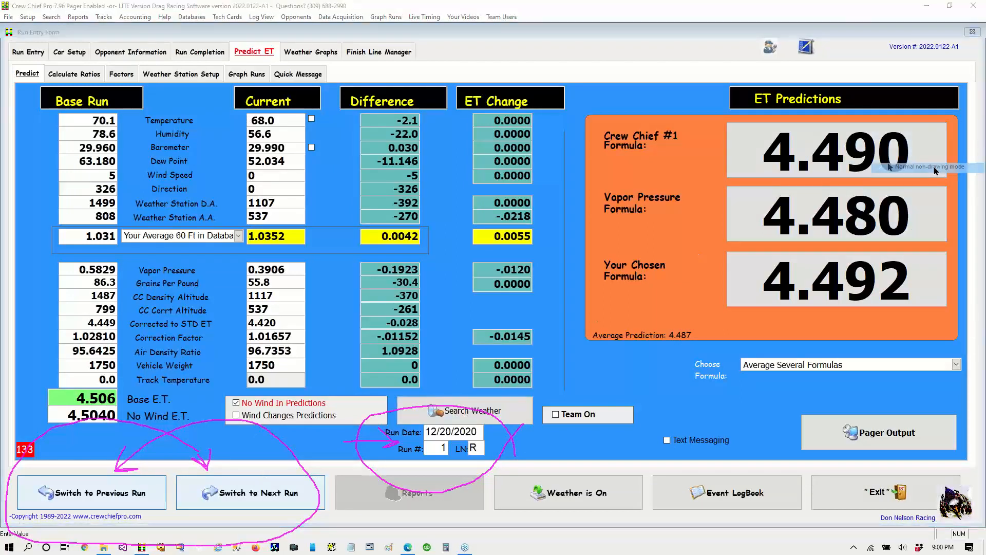
{"action": "left_click", "coordinate": [84, 495]}
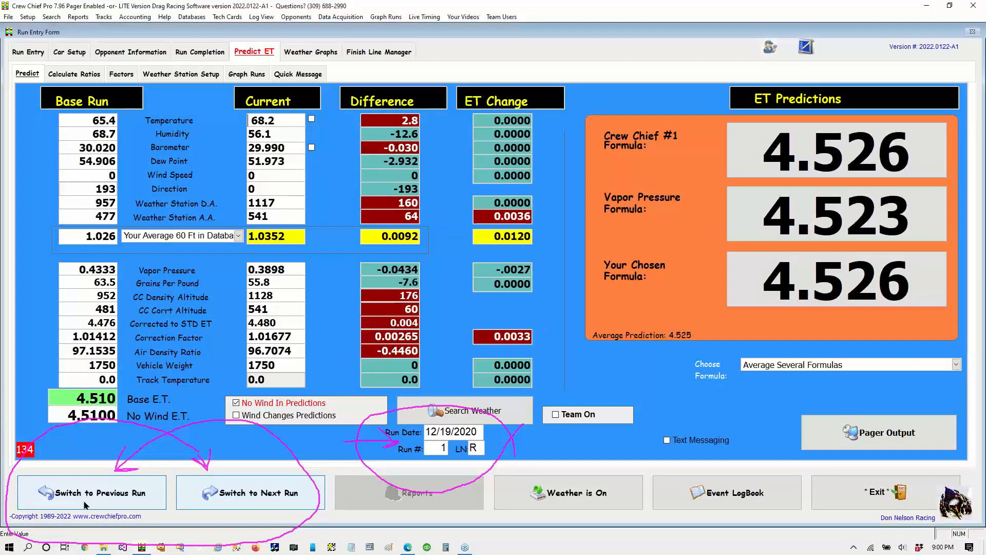
Step: Circle the three ET prediction values, point an arrow at the Crew Chief #1 value, and clear the pen markings
{"action": "left_click", "coordinate": [978, 154]}
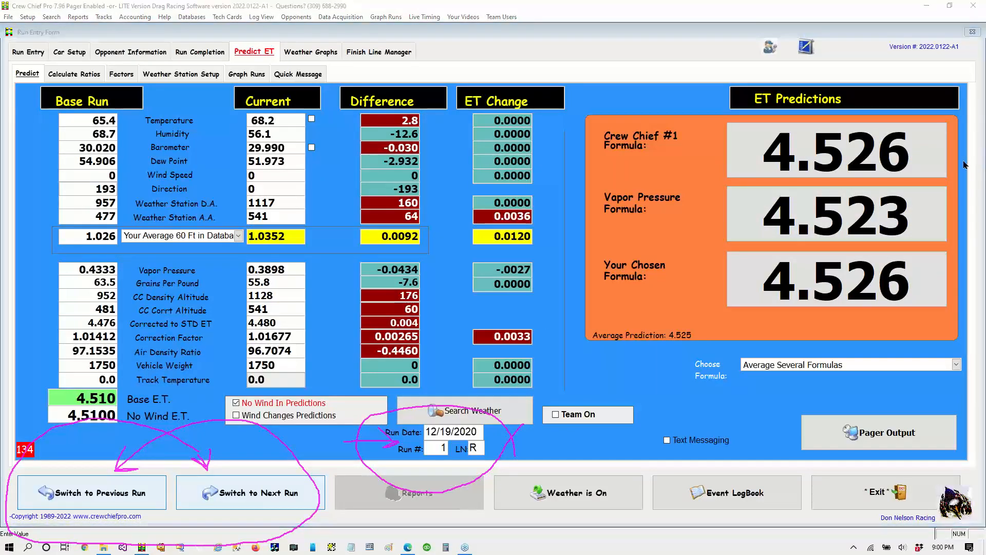
{"action": "mouse_move", "coordinate": [798, 112]}
{"action": "left_mouse_down"}
{"action": "mouse_move", "coordinate": [750, 112]}
{"action": "mouse_move", "coordinate": [689, 247]}
{"action": "mouse_move", "coordinate": [869, 343]}
{"action": "mouse_move", "coordinate": [955, 182]}
{"action": "mouse_move", "coordinate": [874, 95]}
{"action": "mouse_move", "coordinate": [715, 140]}
{"action": "left_mouse_up"}
{"action": "mouse_move", "coordinate": [652, 29]}
{"action": "left_mouse_down"}
{"action": "mouse_move", "coordinate": [738, 137]}
{"action": "mouse_move", "coordinate": [743, 111]}
{"action": "left_mouse_up"}
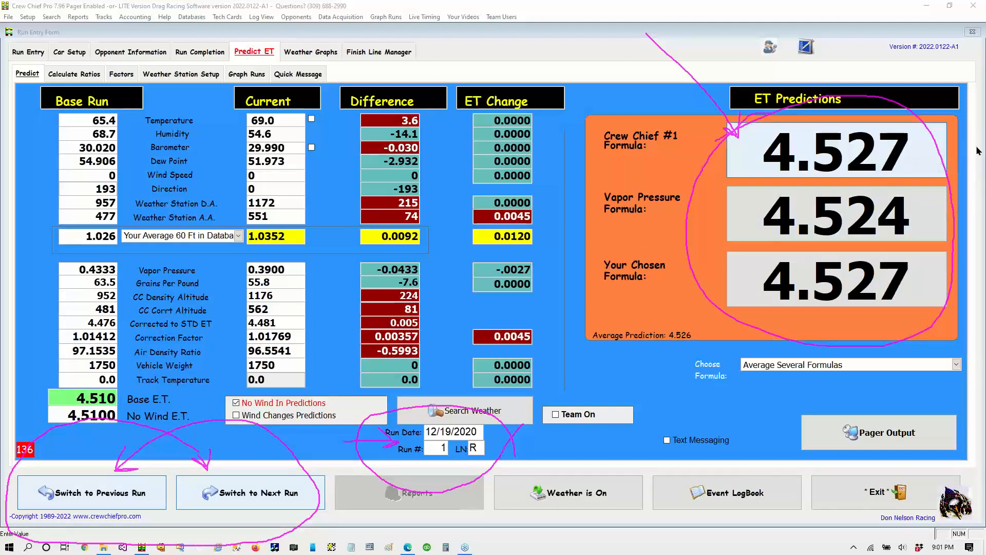
{"action": "key", "text": "Escape"}
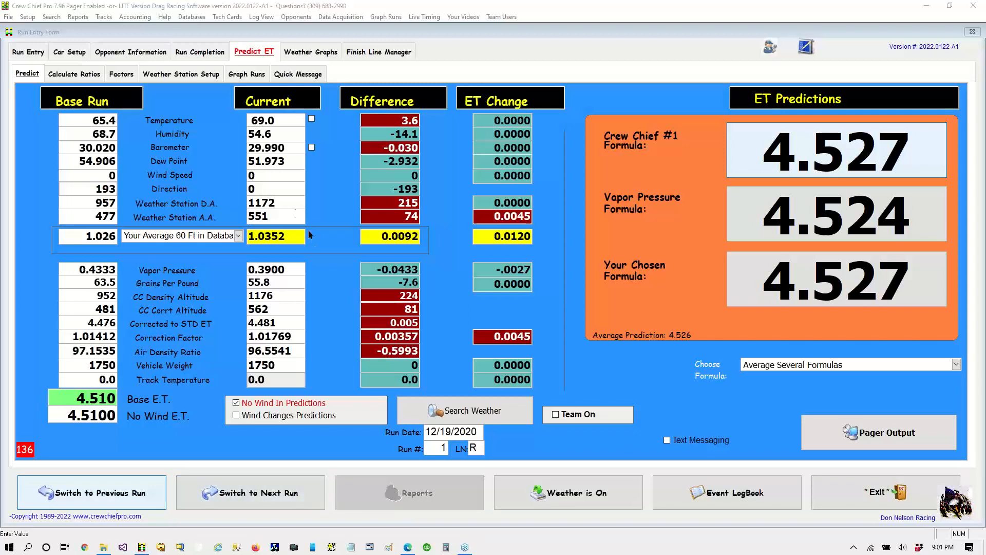
Step: Search for runs from the current Weather Station D.A., limit the results to the current database, and close them
{"action": "double_click", "coordinate": [285, 203]}
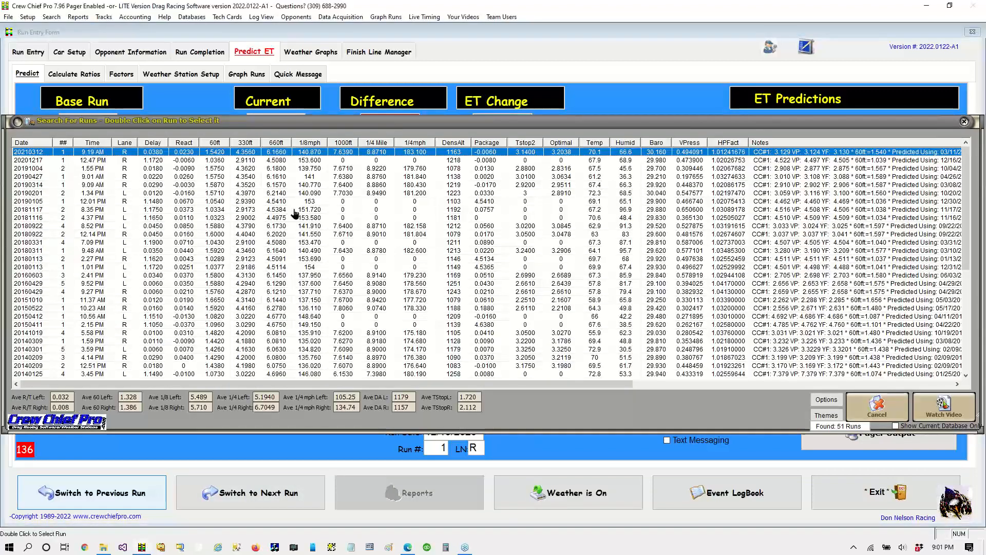
{"action": "left_click", "coordinate": [896, 426]}
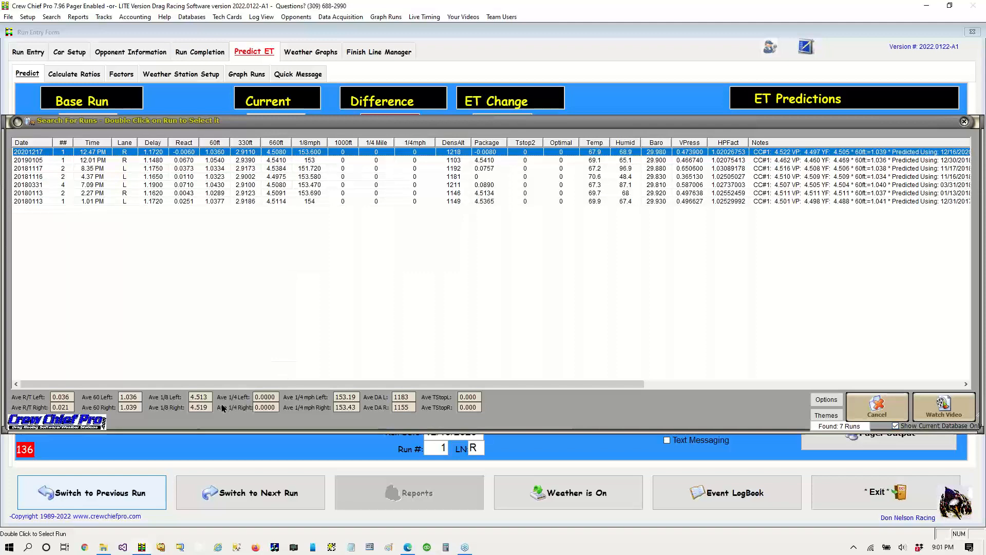
{"action": "left_click", "coordinate": [889, 408]}
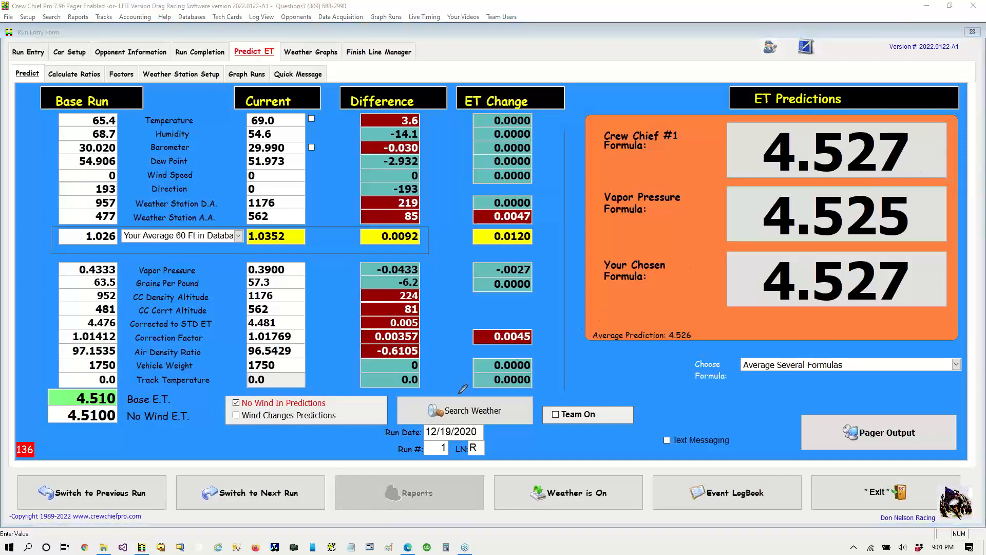
Step: Circle Search Weather and draw an arrow pointing down at it
{"action": "mouse_move", "coordinate": [448, 384]}
{"action": "left_mouse_down"}
{"action": "mouse_move", "coordinate": [418, 381]}
{"action": "mouse_move", "coordinate": [379, 411]}
{"action": "mouse_move", "coordinate": [445, 440]}
{"action": "mouse_move", "coordinate": [490, 441]}
{"action": "mouse_move", "coordinate": [534, 396]}
{"action": "mouse_move", "coordinate": [383, 367]}
{"action": "left_mouse_up"}
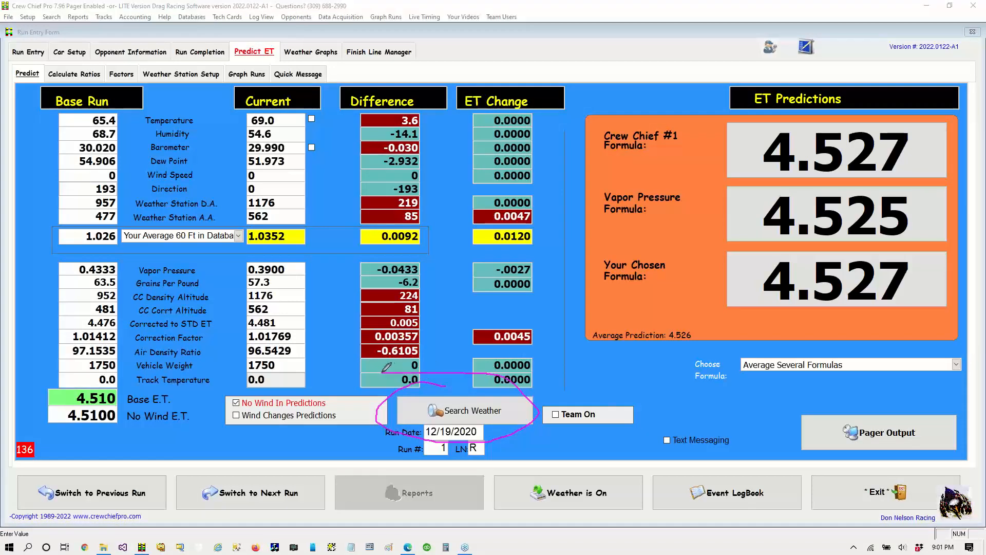
{"action": "mouse_move", "coordinate": [443, 264]}
{"action": "left_mouse_down"}
{"action": "mouse_move", "coordinate": [441, 393]}
{"action": "mouse_move", "coordinate": [459, 361]}
{"action": "left_mouse_up"}
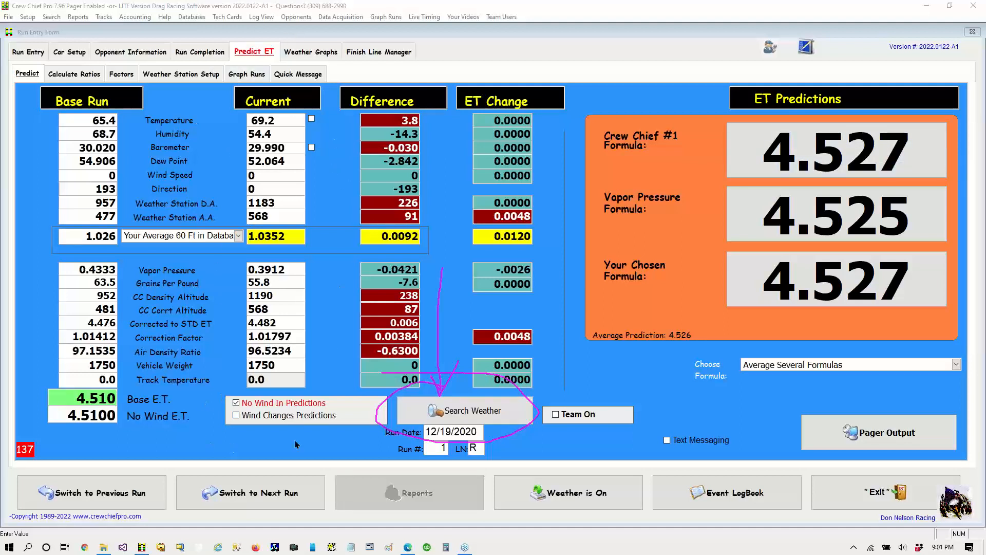
Step: Open the weather search by Barometer and Density Altitude, and mark its chosen variables, similar-runs result and run display options with the pen
{"action": "left_click", "coordinate": [487, 410]}
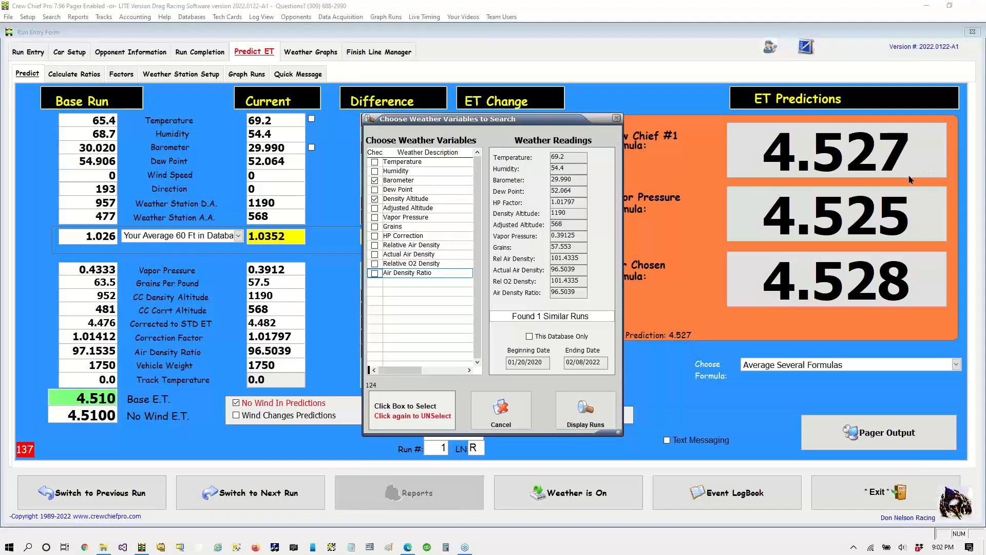
{"action": "left_click_drag", "start_coordinate": [438, 181], "coordinate": [422, 184]}
{"action": "mouse_move", "coordinate": [407, 228]}
{"action": "left_mouse_down"}
{"action": "mouse_move", "coordinate": [427, 230]}
{"action": "mouse_move", "coordinate": [446, 216]}
{"action": "left_mouse_up"}
{"action": "left_click_drag", "start_coordinate": [363, 216], "coordinate": [379, 227]}
{"action": "mouse_move", "coordinate": [445, 200]}
{"action": "left_mouse_down"}
{"action": "mouse_move", "coordinate": [455, 185]}
{"action": "mouse_move", "coordinate": [441, 179]}
{"action": "mouse_move", "coordinate": [514, 290]}
{"action": "mouse_move", "coordinate": [514, 311]}
{"action": "mouse_move", "coordinate": [524, 312]}
{"action": "mouse_move", "coordinate": [522, 299]}
{"action": "mouse_move", "coordinate": [542, 329]}
{"action": "mouse_move", "coordinate": [596, 320]}
{"action": "mouse_move", "coordinate": [581, 292]}
{"action": "left_mouse_up"}
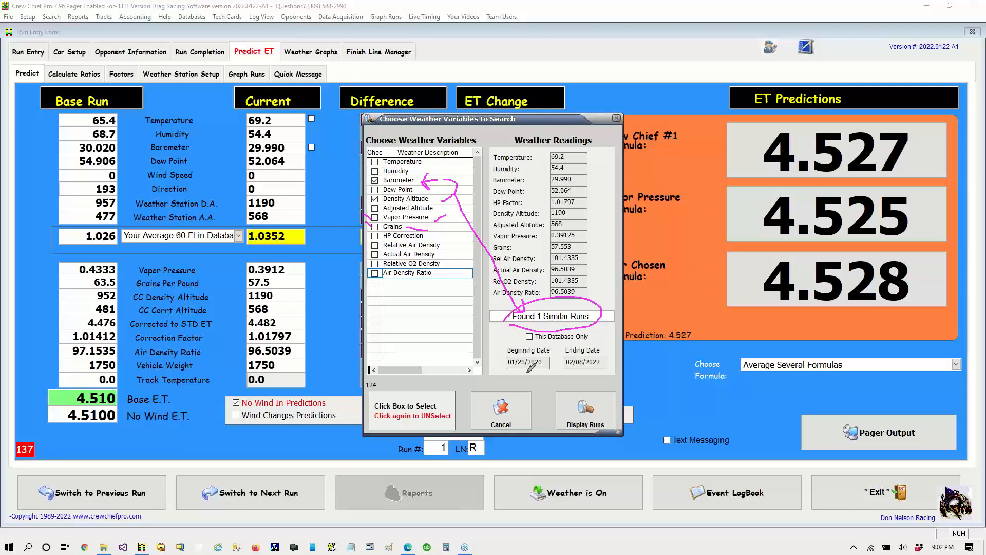
{"action": "mouse_move", "coordinate": [486, 359]}
{"action": "left_mouse_down"}
{"action": "mouse_move", "coordinate": [555, 408]}
{"action": "mouse_move", "coordinate": [565, 409]}
{"action": "mouse_move", "coordinate": [561, 366]}
{"action": "left_mouse_up"}
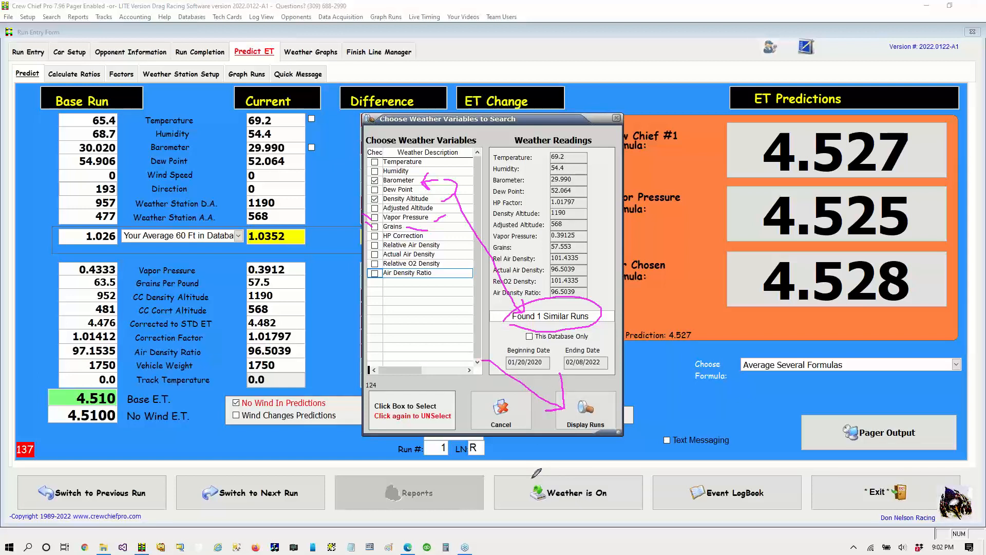
{"action": "left_click_drag", "start_coordinate": [467, 323], "coordinate": [505, 347]}
Step: Display the runs with similar weather, clear the pen markings, and reactivate the pen
{"action": "left_click", "coordinate": [586, 411]}
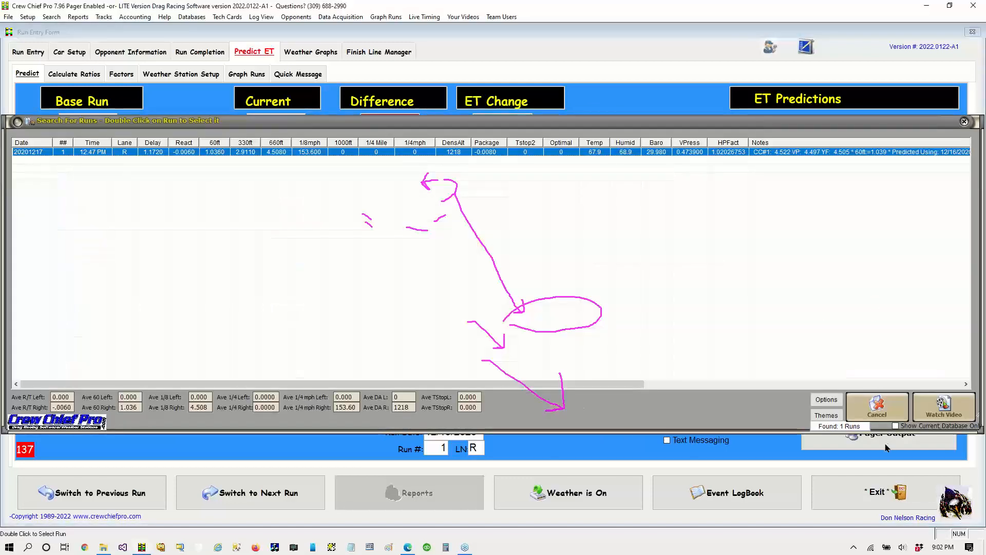
{"action": "left_click", "coordinate": [984, 159]}
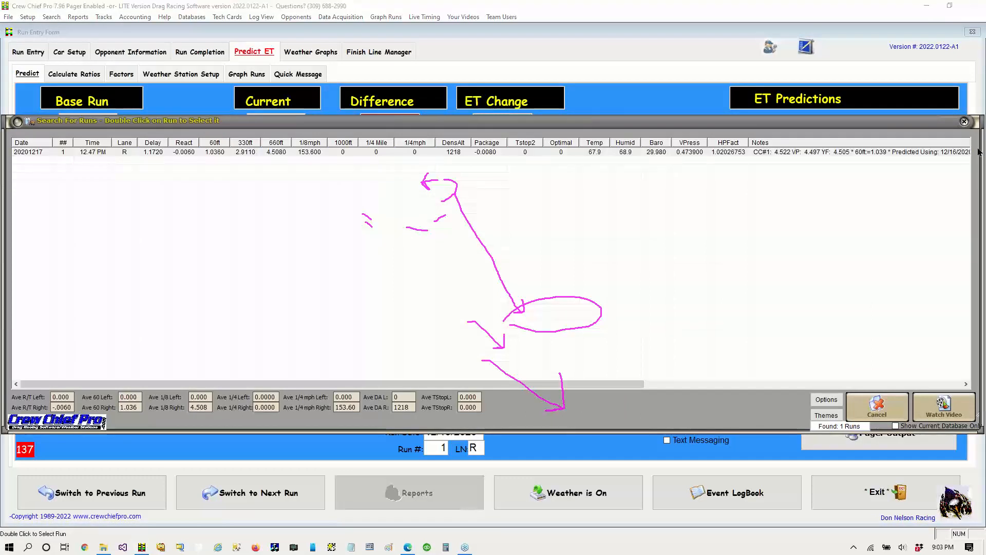
{"action": "left_click", "coordinate": [913, 224]}
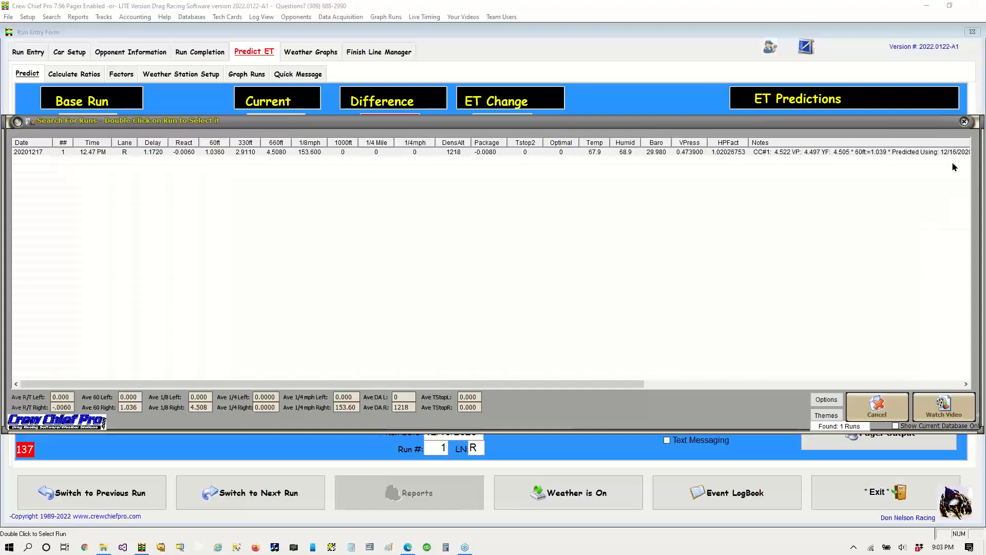
{"action": "left_click", "coordinate": [914, 179]}
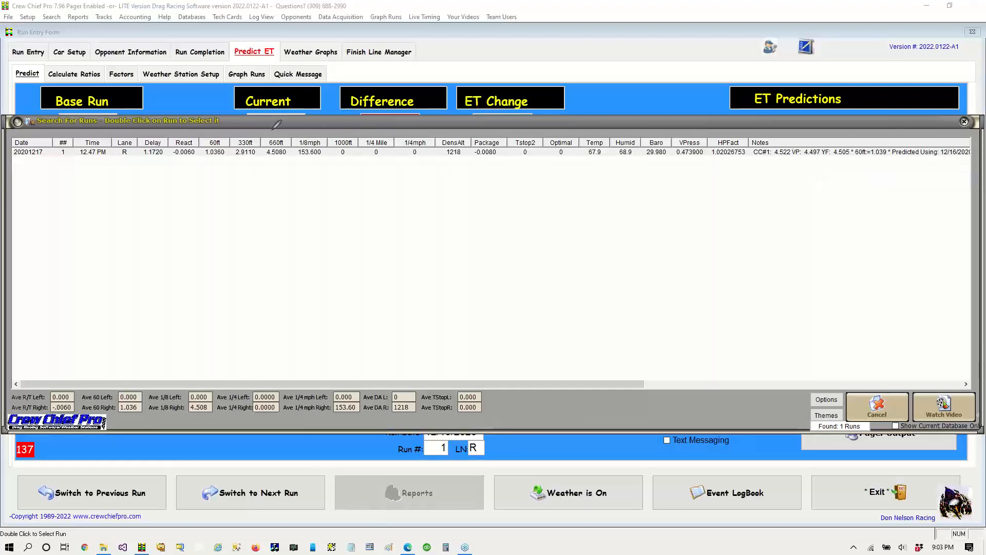
Step: Circle the 660ft and 60ft times of the found run and close the run list
{"action": "mouse_move", "coordinate": [262, 143]}
{"action": "left_mouse_down"}
{"action": "mouse_move", "coordinate": [281, 171]}
{"action": "mouse_move", "coordinate": [301, 150]}
{"action": "mouse_move", "coordinate": [292, 133]}
{"action": "mouse_move", "coordinate": [273, 130]}
{"action": "left_mouse_up"}
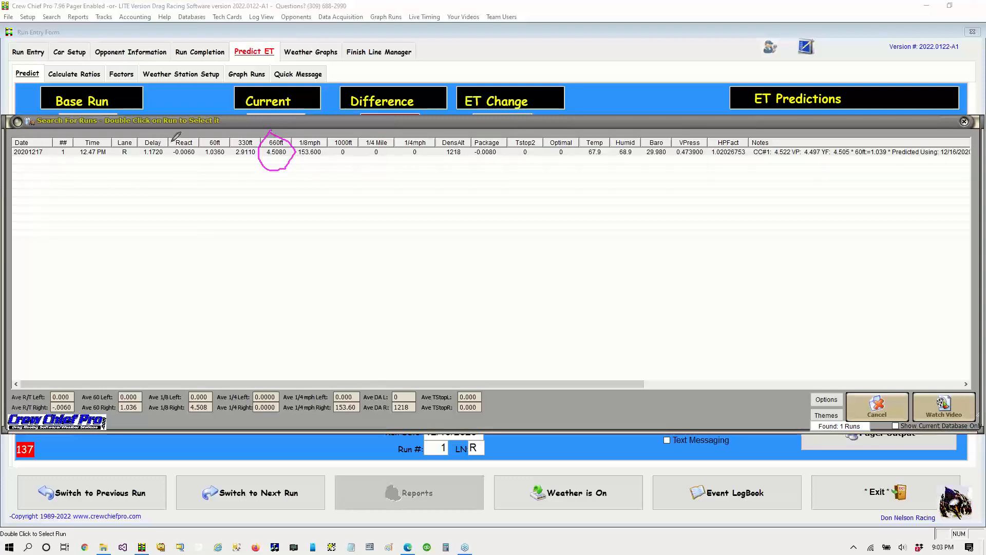
{"action": "mouse_move", "coordinate": [229, 135]}
{"action": "left_mouse_down"}
{"action": "mouse_move", "coordinate": [198, 151]}
{"action": "mouse_move", "coordinate": [226, 165]}
{"action": "mouse_move", "coordinate": [229, 134]}
{"action": "left_mouse_up"}
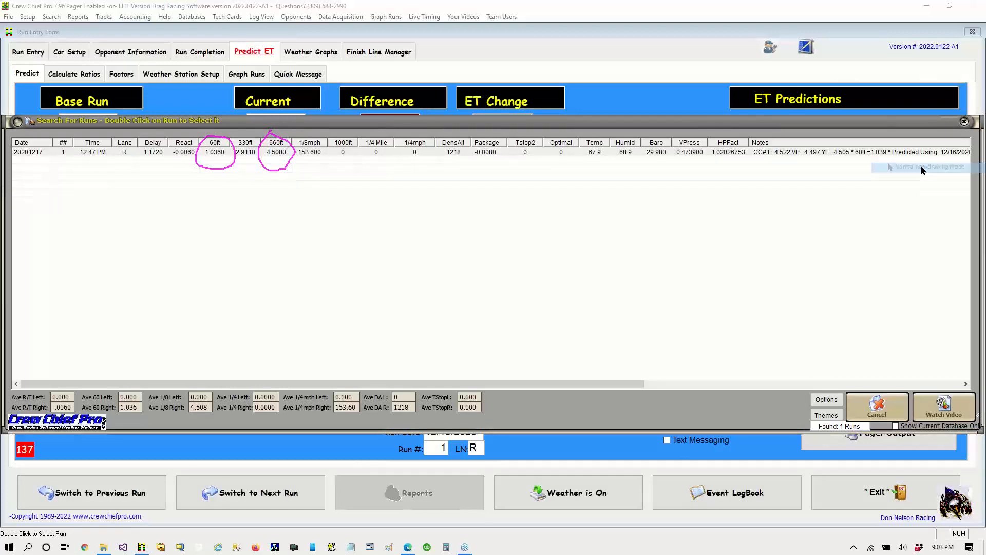
{"action": "left_click", "coordinate": [857, 411]}
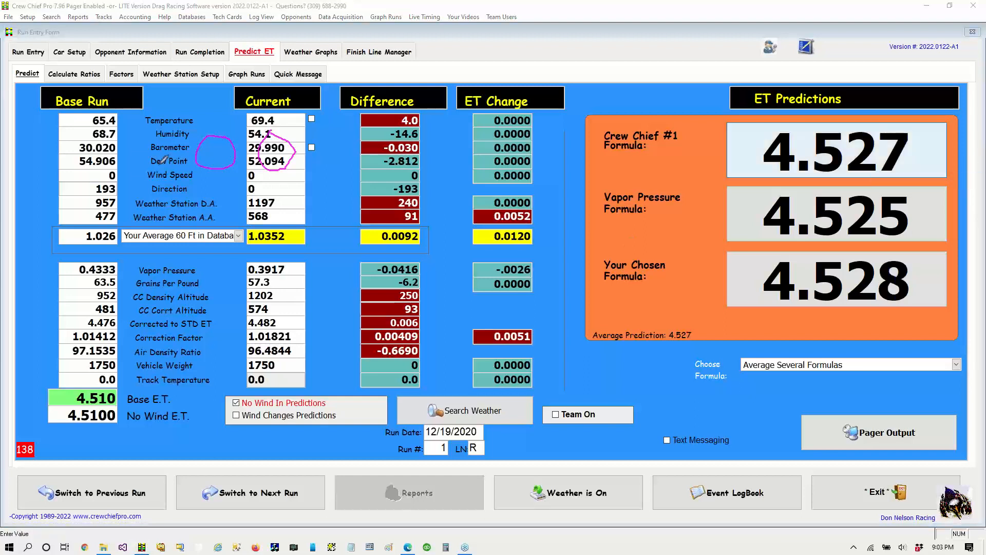
Step: Circle the current and base run wind speed values, and clear the pen markings
{"action": "mouse_move", "coordinate": [237, 172]}
{"action": "left_mouse_down"}
{"action": "mouse_move", "coordinate": [226, 198]}
{"action": "mouse_move", "coordinate": [261, 184]}
{"action": "mouse_move", "coordinate": [251, 174]}
{"action": "left_mouse_up"}
{"action": "mouse_move", "coordinate": [96, 169]}
{"action": "left_mouse_down"}
{"action": "mouse_move", "coordinate": [108, 181]}
{"action": "mouse_move", "coordinate": [123, 175]}
{"action": "mouse_move", "coordinate": [100, 161]}
{"action": "mouse_move", "coordinate": [88, 171]}
{"action": "left_mouse_up"}
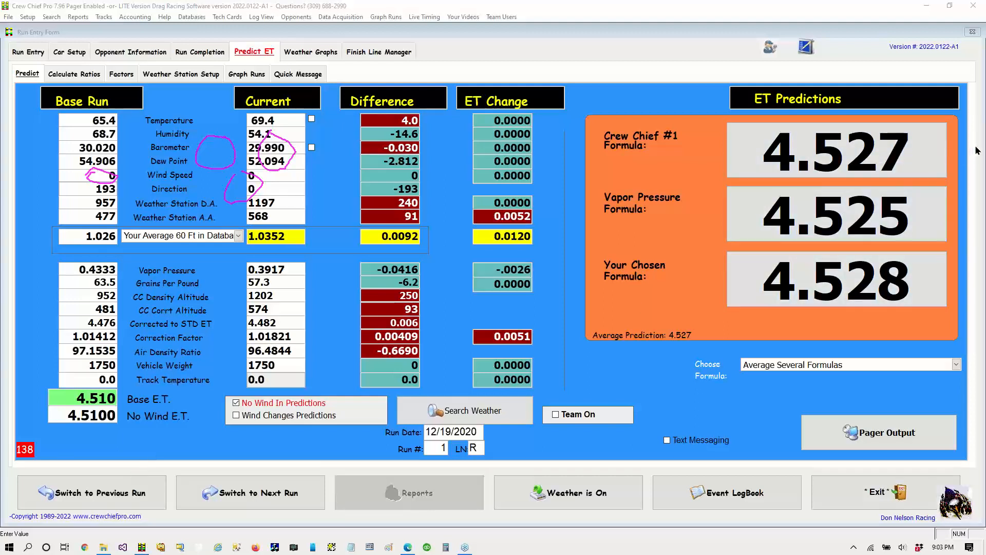
{"action": "left_click", "coordinate": [900, 229]}
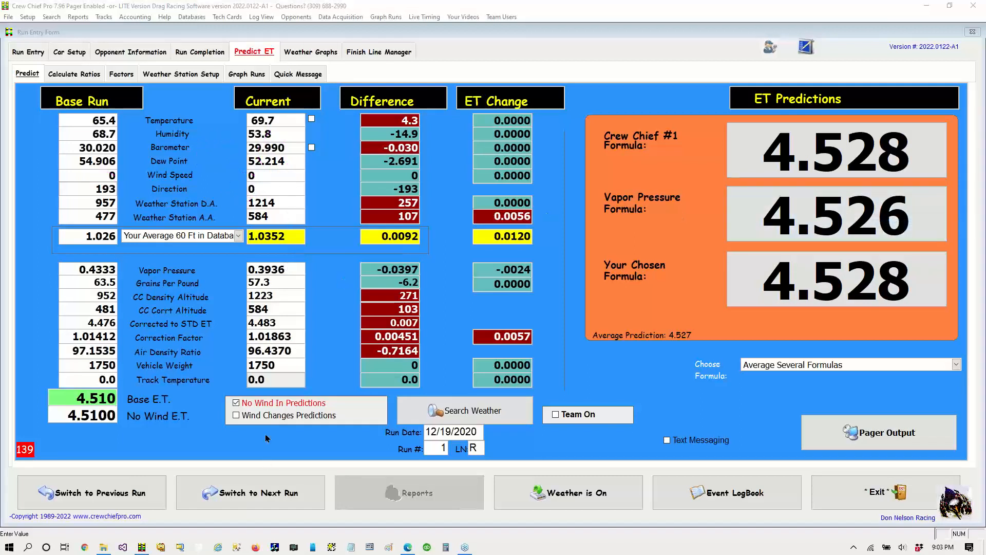
Step: Turn on Wind Changes Predictions and set the current wind speed to 10 and the wind direction to 180
{"action": "left_click", "coordinate": [265, 416]}
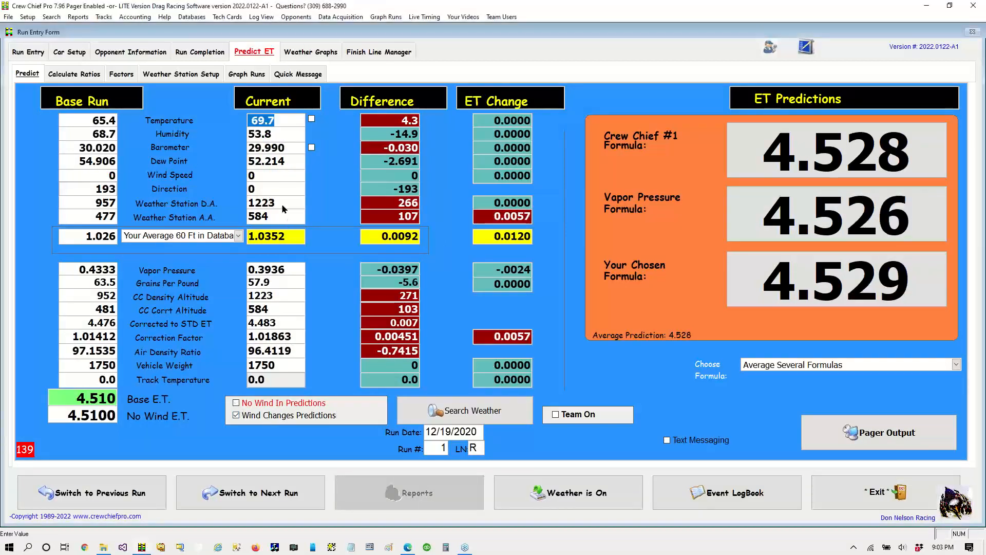
{"action": "left_click", "coordinate": [262, 179]}
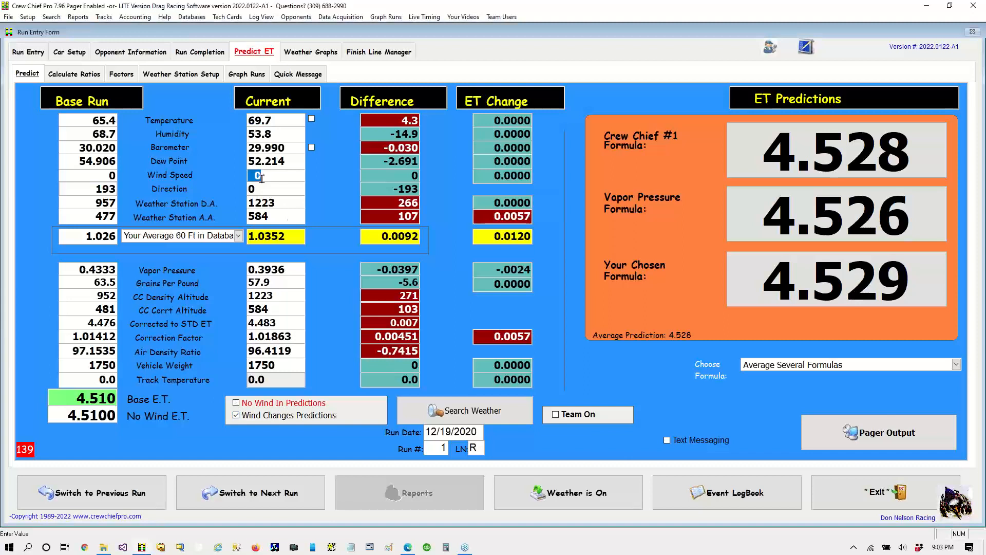
{"action": "type", "text": "10"}
{"action": "key", "text": "Tab"}
{"action": "type", "text": "1"}
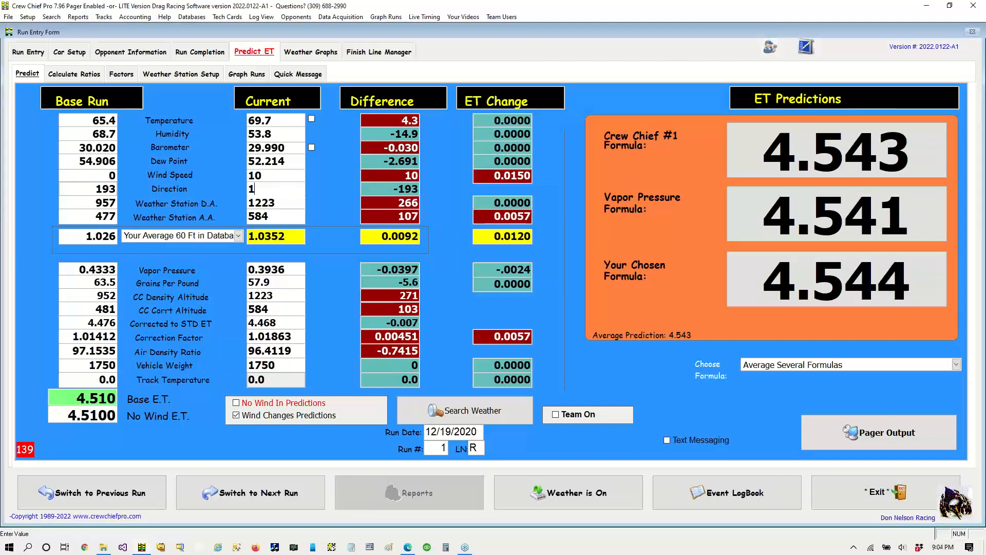
{"action": "type", "text": "80"}
{"action": "key", "text": "Tab"}
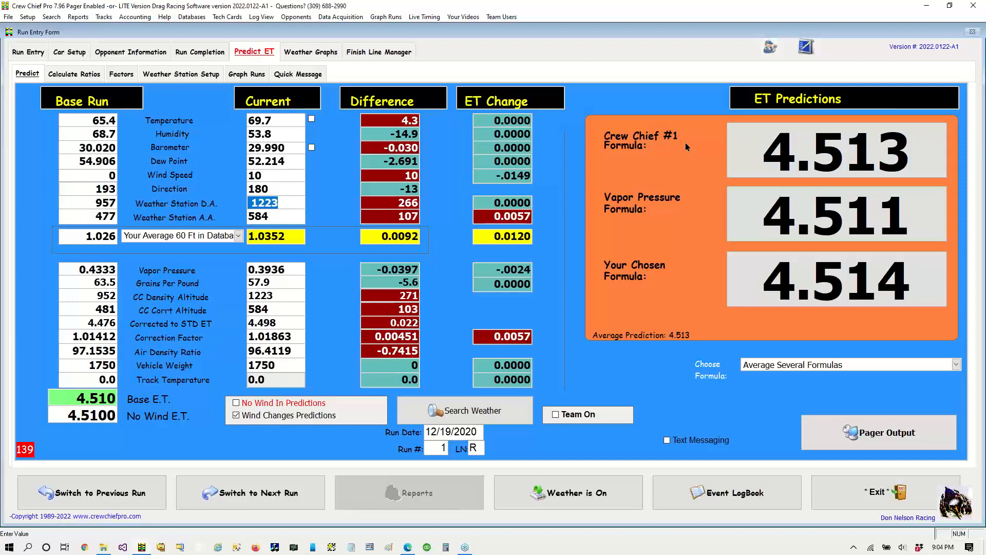
Step: Circle the Factors page name with the pen, clear the marking, and open the prediction factors
{"action": "left_click", "coordinate": [979, 152]}
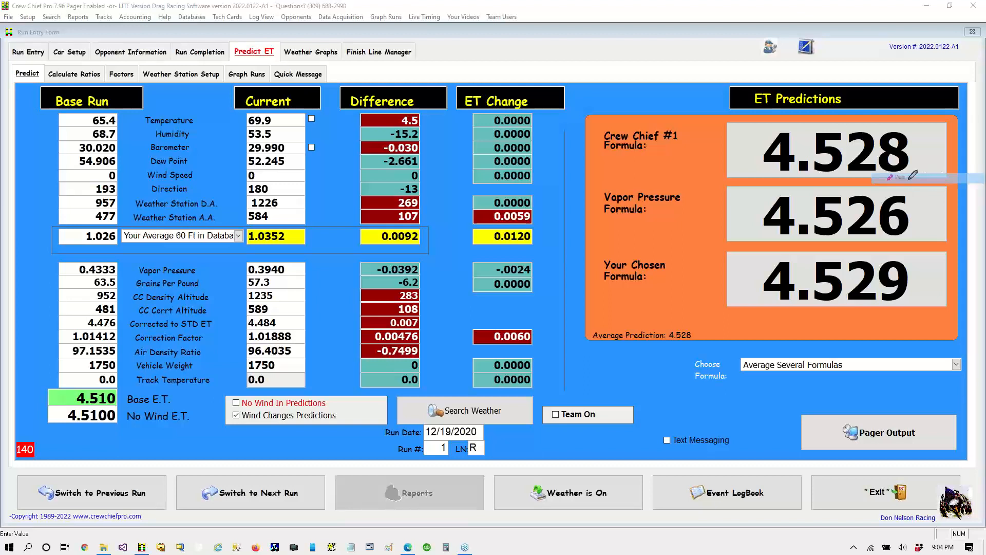
{"action": "mouse_move", "coordinate": [140, 62]}
{"action": "left_mouse_down"}
{"action": "mouse_move", "coordinate": [94, 56]}
{"action": "mouse_move", "coordinate": [138, 62]}
{"action": "left_mouse_up"}
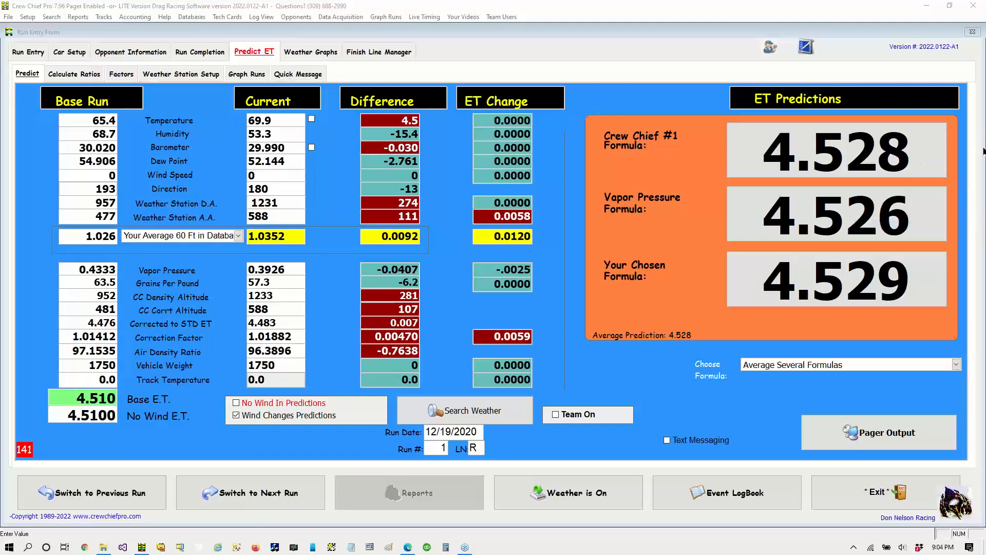
{"action": "left_click", "coordinate": [902, 168]}
{"action": "left_click", "coordinate": [121, 74]}
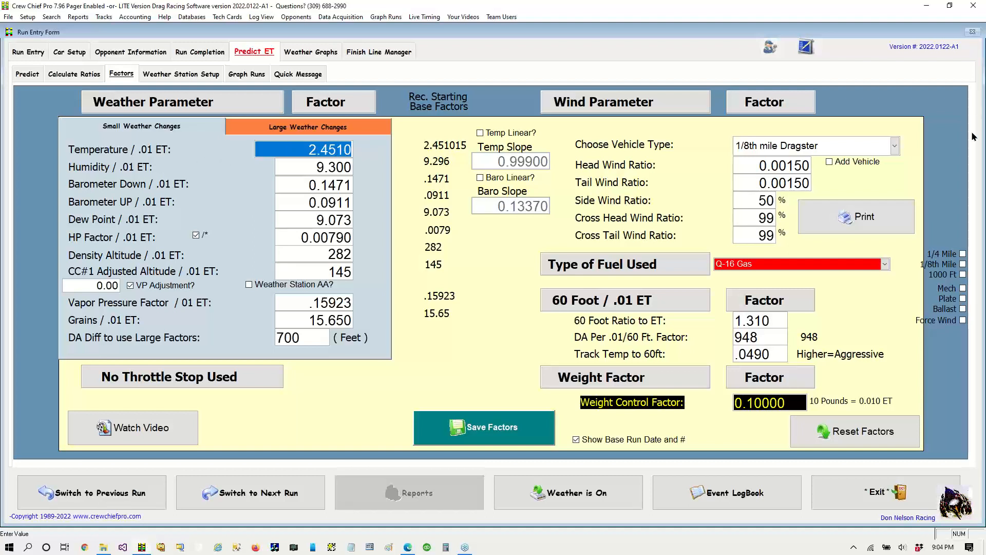
Step: Highlight the Humidity, Barometer Down and Barometer UP factors in turn, and mark the two barometer values with the pen
{"action": "left_click", "coordinate": [302, 168]}
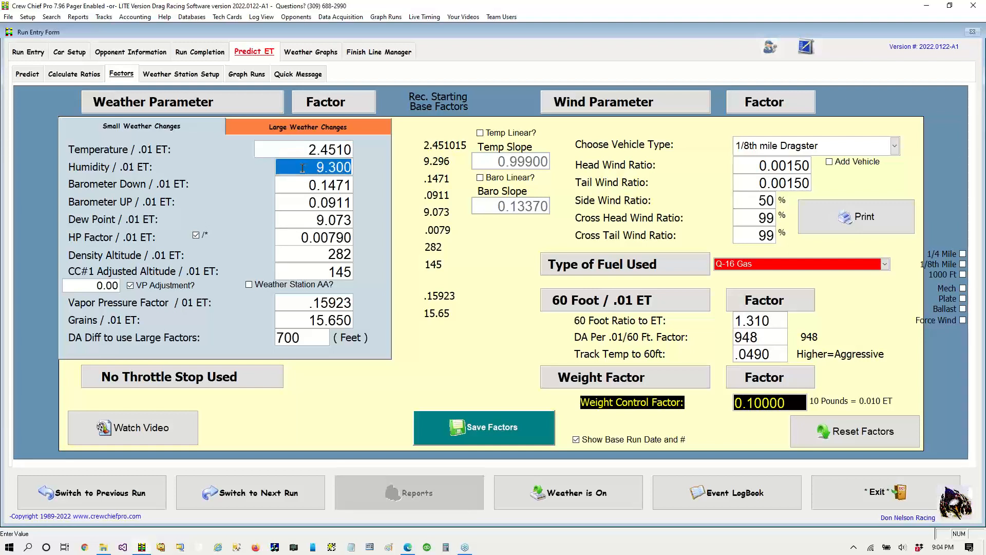
{"action": "left_click", "coordinate": [308, 185]}
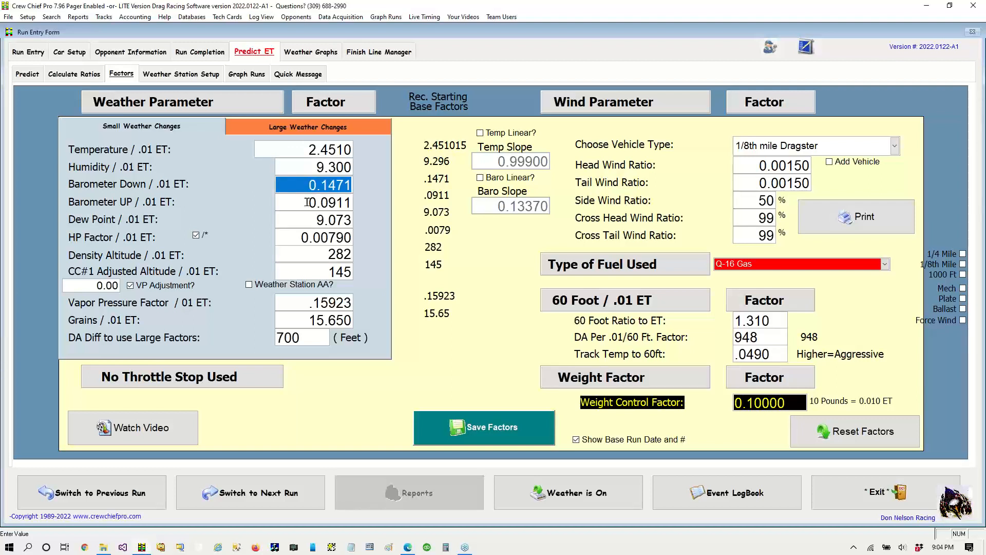
{"action": "left_click", "coordinate": [308, 202]}
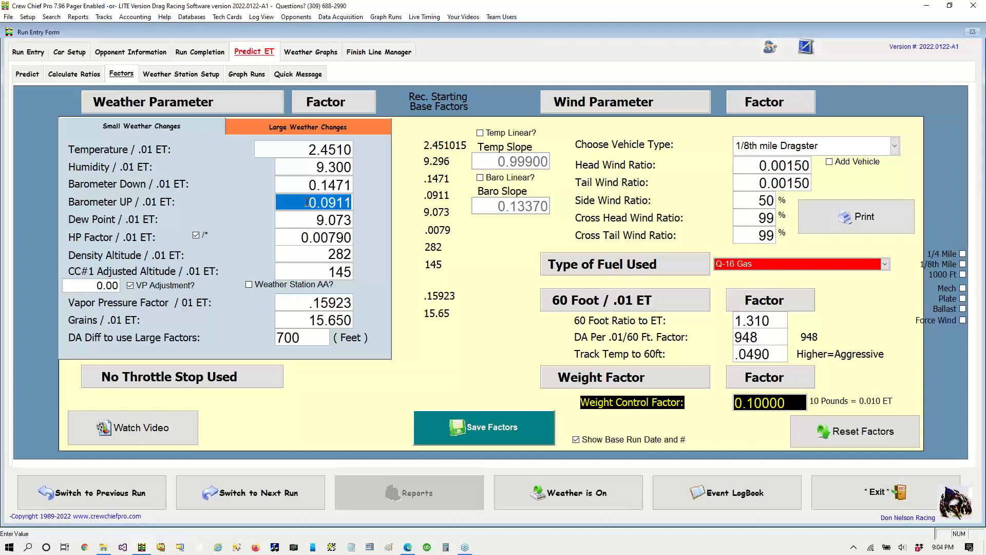
{"action": "left_click", "coordinate": [975, 152]}
{"action": "left_click", "coordinate": [915, 178]}
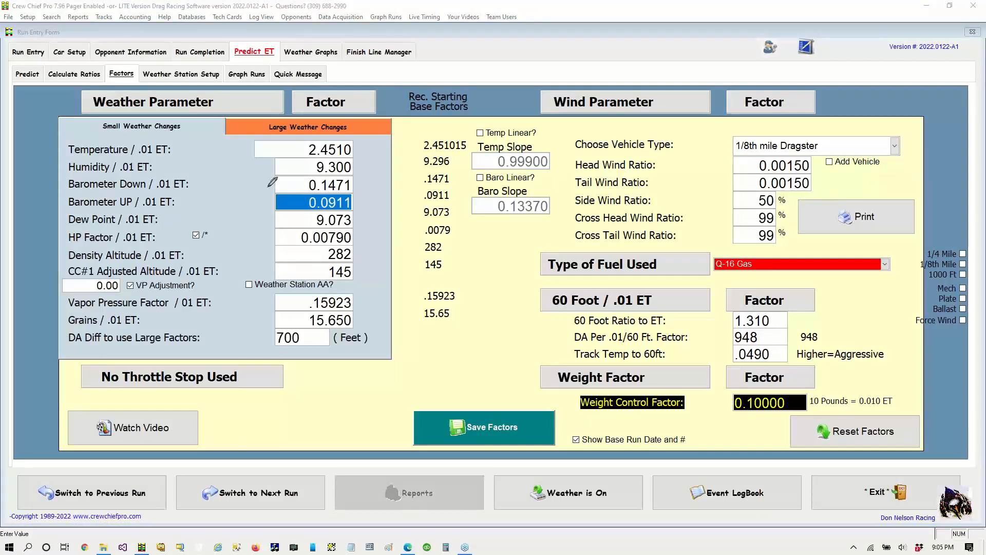
{"action": "mouse_move", "coordinate": [264, 188]}
{"action": "left_mouse_down"}
{"action": "mouse_move", "coordinate": [286, 185]}
{"action": "mouse_move", "coordinate": [262, 188]}
{"action": "mouse_move", "coordinate": [284, 211]}
{"action": "left_mouse_up"}
{"action": "left_click_drag", "start_coordinate": [357, 208], "coordinate": [365, 207]}
{"action": "left_click_drag", "start_coordinate": [352, 183], "coordinate": [361, 182]}
Step: Underline the Dew Point, HP Factor, Density Altitude, CC#1 Adjusted Altitude, Vapor Pressure and Grains factors, and circle the HP Factor checkbox
{"action": "mouse_move", "coordinate": [229, 225]}
{"action": "left_mouse_down"}
{"action": "mouse_move", "coordinate": [272, 223]}
{"action": "mouse_move", "coordinate": [267, 237]}
{"action": "mouse_move", "coordinate": [282, 238]}
{"action": "left_mouse_up"}
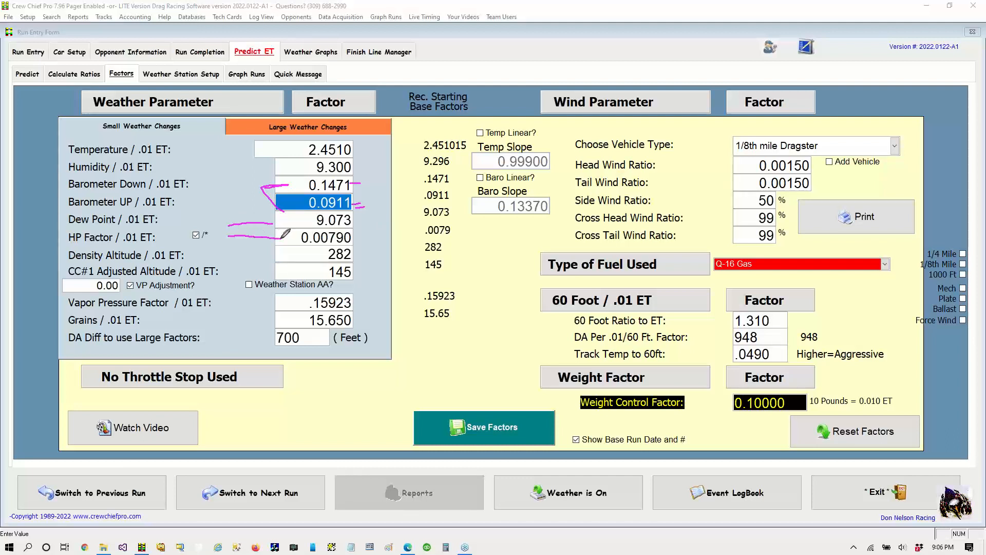
{"action": "mouse_move", "coordinate": [195, 226]}
{"action": "left_mouse_down"}
{"action": "mouse_move", "coordinate": [190, 244]}
{"action": "mouse_move", "coordinate": [201, 249]}
{"action": "mouse_move", "coordinate": [206, 227]}
{"action": "left_mouse_up"}
{"action": "left_click_drag", "start_coordinate": [200, 260], "coordinate": [308, 258]}
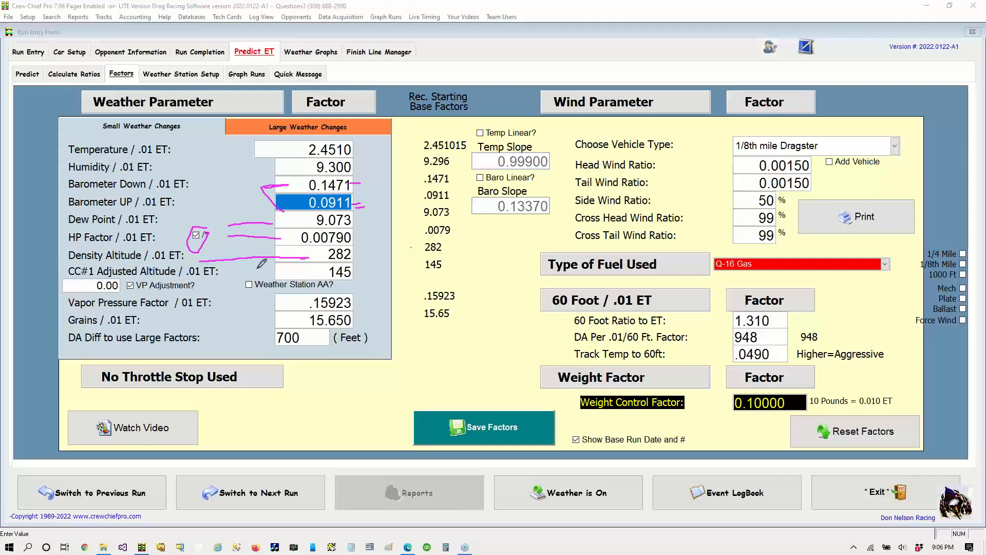
{"action": "left_click_drag", "start_coordinate": [243, 274], "coordinate": [292, 267]}
{"action": "left_click_drag", "start_coordinate": [220, 302], "coordinate": [296, 302]}
{"action": "left_click_drag", "start_coordinate": [212, 318], "coordinate": [293, 319]}
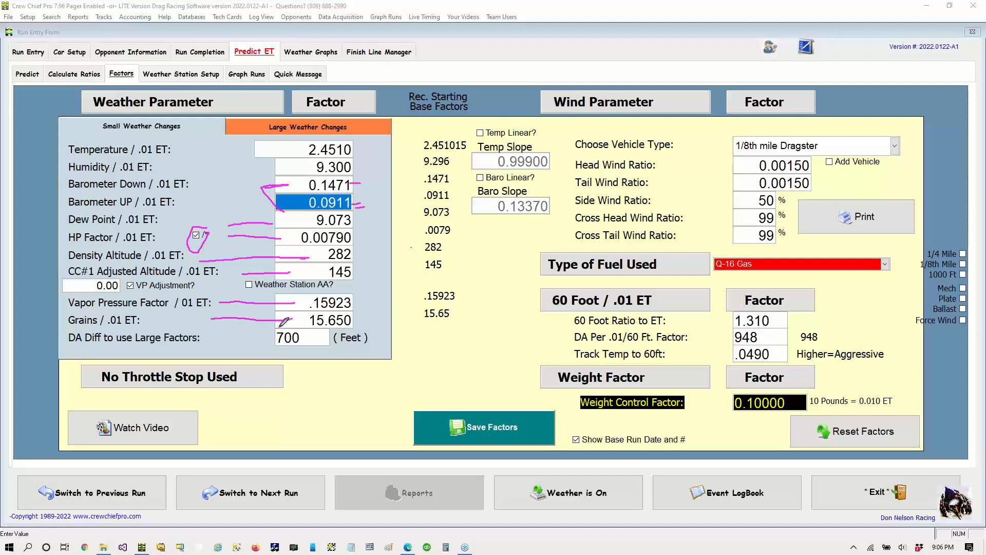
Step: Circle the DA Diff to use Large Factors value, and point an arrow at Large Weather Changes before showing those factors
{"action": "mouse_move", "coordinate": [281, 327]}
{"action": "left_mouse_down"}
{"action": "mouse_move", "coordinate": [273, 352]}
{"action": "mouse_move", "coordinate": [315, 353]}
{"action": "mouse_move", "coordinate": [323, 334]}
{"action": "mouse_move", "coordinate": [287, 322]}
{"action": "mouse_move", "coordinate": [266, 332]}
{"action": "left_mouse_up"}
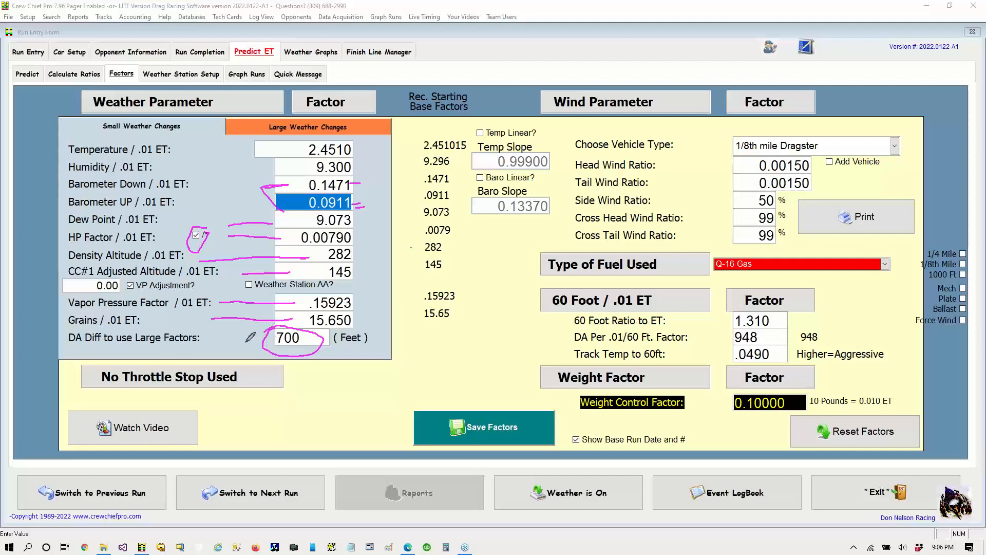
{"action": "left_click_drag", "start_coordinate": [226, 339], "coordinate": [257, 341]}
{"action": "mouse_move", "coordinate": [428, 61]}
{"action": "left_mouse_down"}
{"action": "mouse_move", "coordinate": [364, 130]}
{"action": "mouse_move", "coordinate": [398, 119]}
{"action": "mouse_move", "coordinate": [362, 131]}
{"action": "left_mouse_up"}
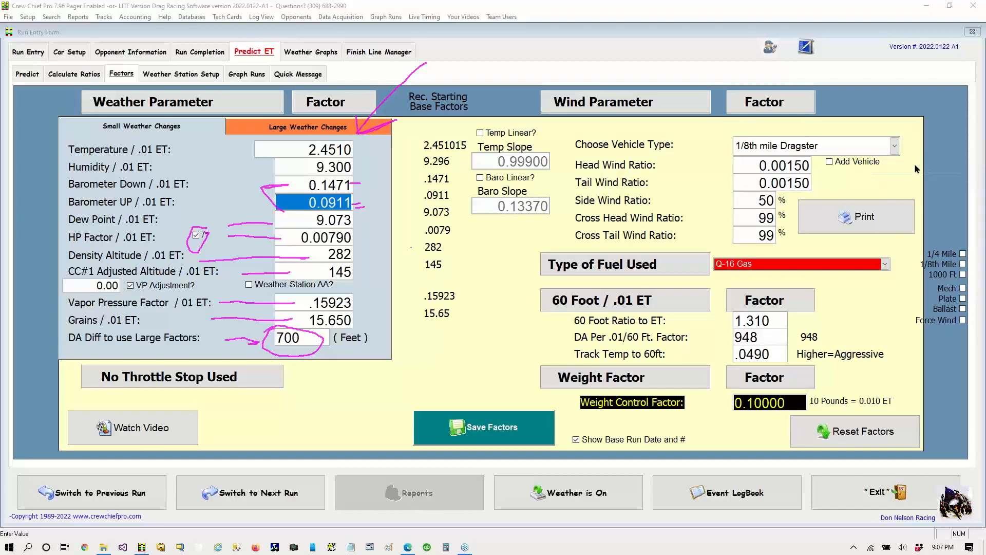
{"action": "left_click", "coordinate": [277, 126]}
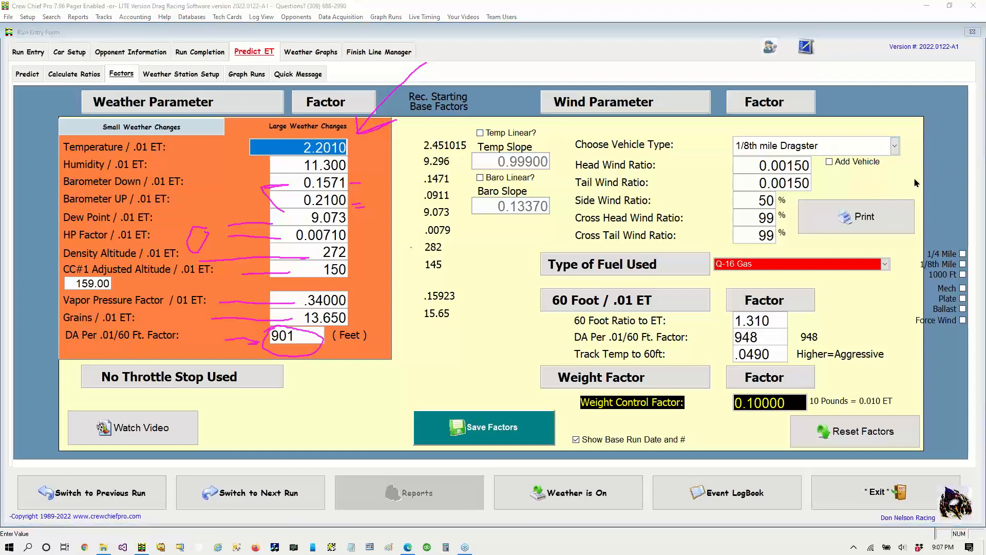
Step: Circle the recommended starting base factors column and clear all pen markings
{"action": "left_click_drag", "start_coordinate": [422, 85], "coordinate": [391, 153]}
{"action": "mouse_move", "coordinate": [395, 214]}
{"action": "left_mouse_down"}
{"action": "mouse_move", "coordinate": [468, 350]}
{"action": "mouse_move", "coordinate": [465, 78]}
{"action": "mouse_move", "coordinate": [400, 95]}
{"action": "left_mouse_up"}
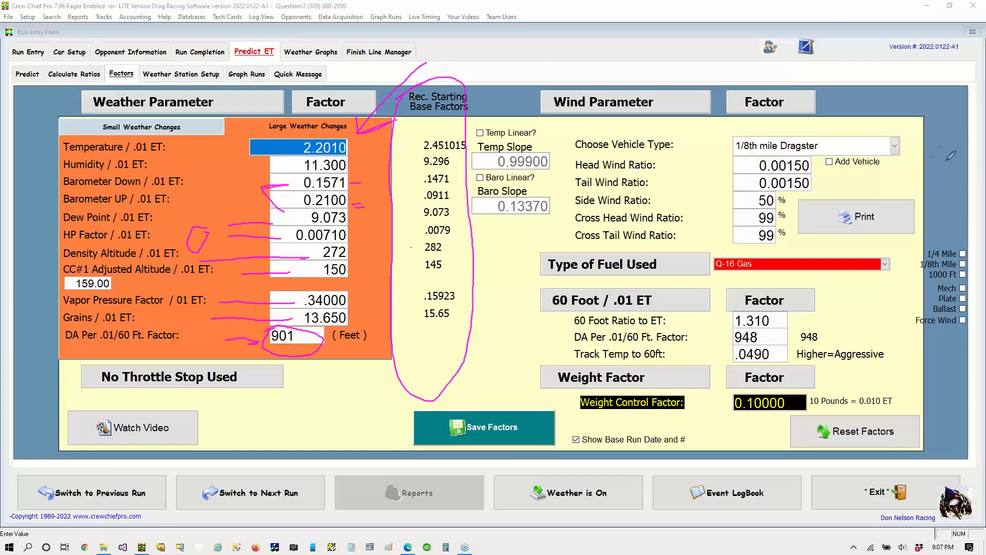
{"action": "left_click", "coordinate": [911, 223]}
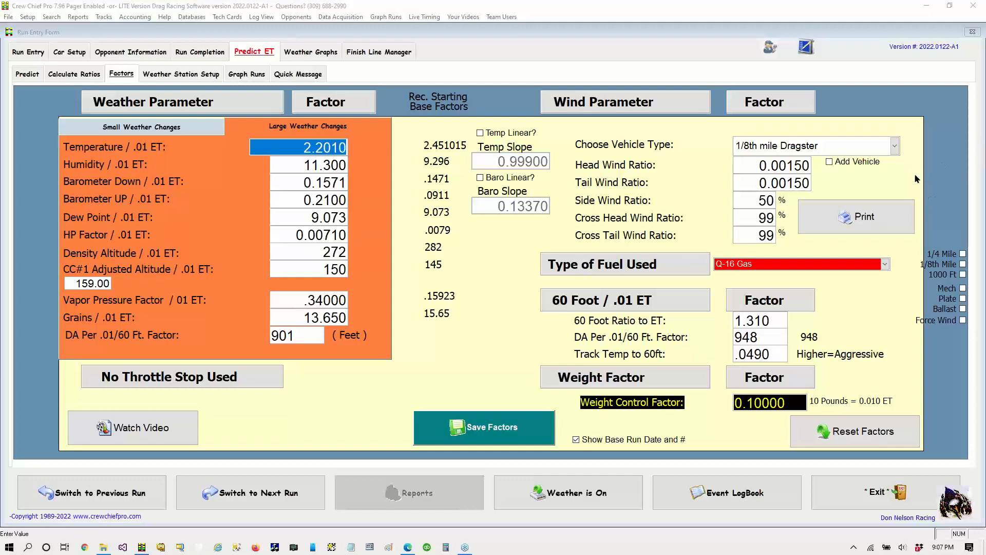
Step: Circle the temperature and barometer slope settings, mark the vehicle type and each wind ratio, and clear the markings
{"action": "mouse_move", "coordinate": [489, 97]}
{"action": "left_mouse_down"}
{"action": "mouse_move", "coordinate": [467, 168]}
{"action": "mouse_move", "coordinate": [506, 224]}
{"action": "mouse_move", "coordinate": [569, 175]}
{"action": "mouse_move", "coordinate": [542, 107]}
{"action": "mouse_move", "coordinate": [485, 97]}
{"action": "left_mouse_up"}
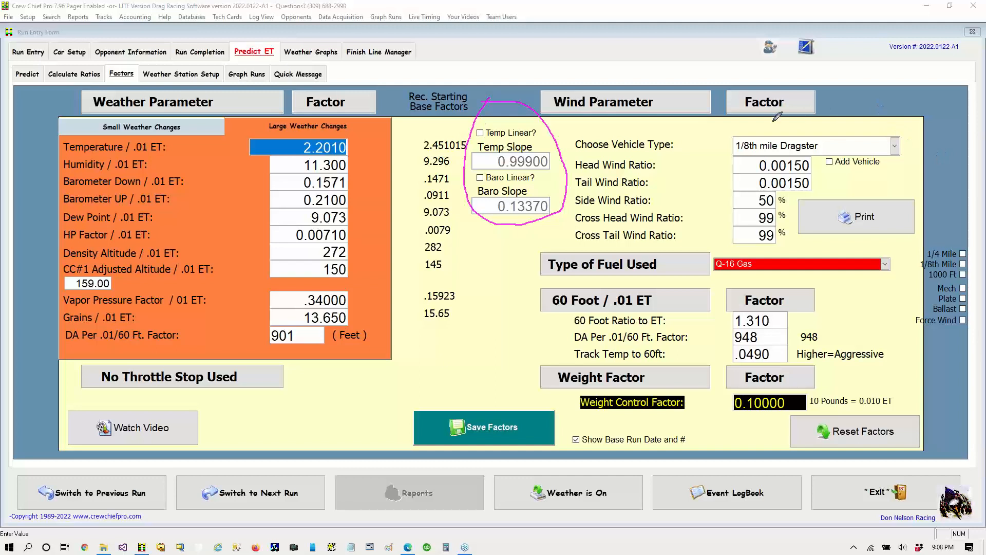
{"action": "mouse_move", "coordinate": [773, 122]}
{"action": "left_mouse_down"}
{"action": "mouse_move", "coordinate": [660, 208]}
{"action": "mouse_move", "coordinate": [685, 229]}
{"action": "mouse_move", "coordinate": [850, 247]}
{"action": "mouse_move", "coordinate": [931, 157]}
{"action": "mouse_move", "coordinate": [728, 121]}
{"action": "mouse_move", "coordinate": [704, 143]}
{"action": "left_mouse_up"}
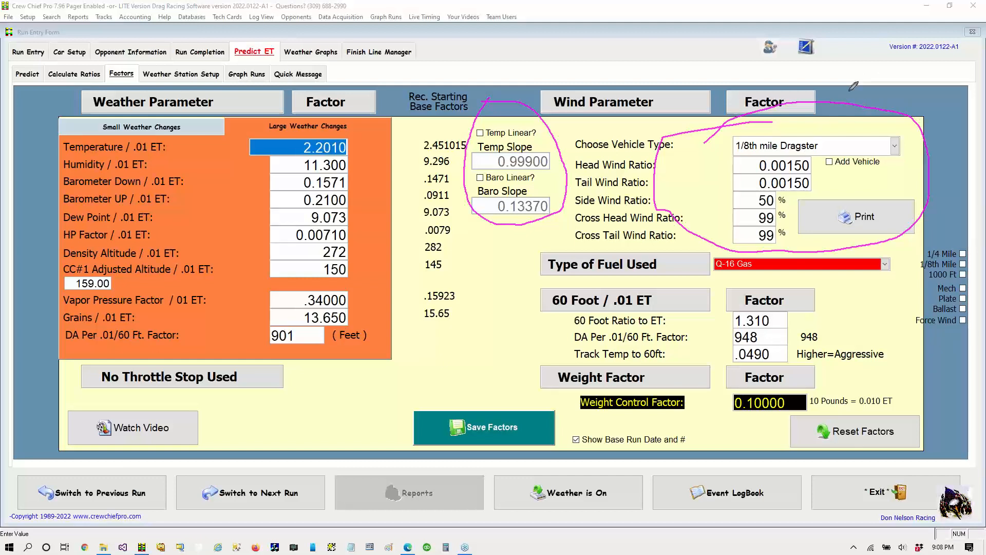
{"action": "mouse_move", "coordinate": [850, 89]}
{"action": "left_mouse_down"}
{"action": "mouse_move", "coordinate": [803, 146]}
{"action": "mouse_move", "coordinate": [808, 114]}
{"action": "left_mouse_up"}
{"action": "mouse_move", "coordinate": [711, 169]}
{"action": "left_mouse_down"}
{"action": "mouse_move", "coordinate": [753, 165]}
{"action": "mouse_move", "coordinate": [752, 200]}
{"action": "left_mouse_up"}
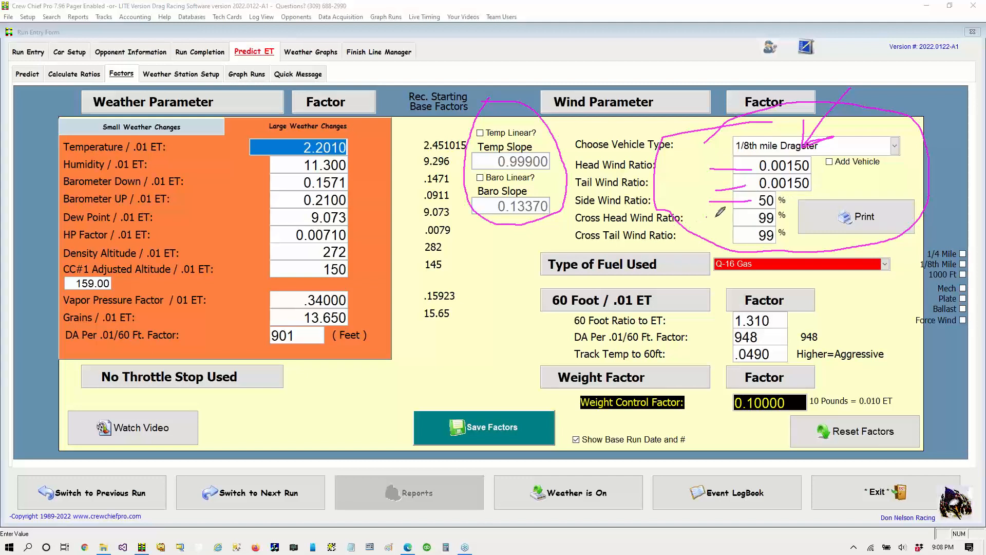
{"action": "mouse_move", "coordinate": [707, 218]}
{"action": "left_mouse_down"}
{"action": "mouse_move", "coordinate": [740, 216]}
{"action": "mouse_move", "coordinate": [741, 232]}
{"action": "left_mouse_up"}
{"action": "left_click", "coordinate": [911, 227]}
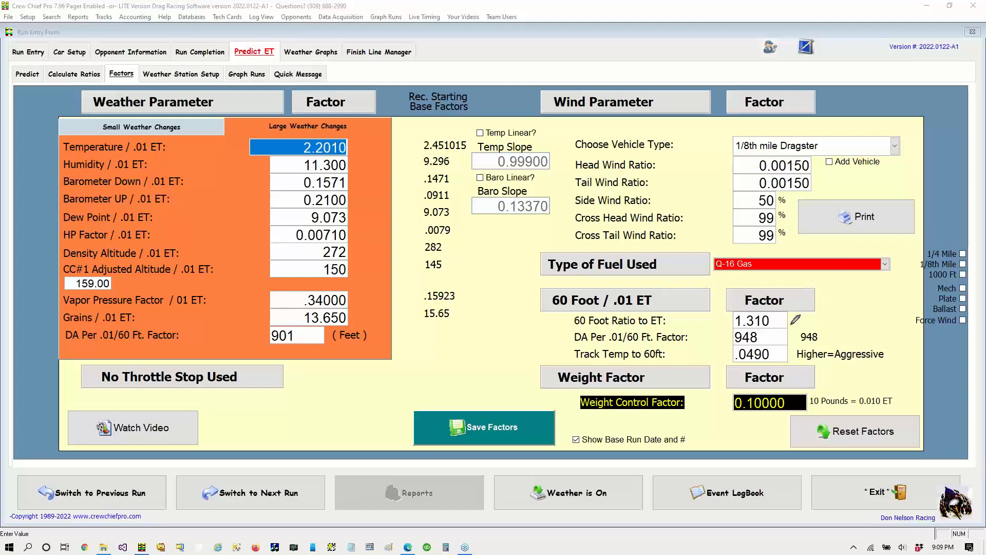
Step: Circle the 60 Foot Ratio to ET label and its factor, point an arrow at the factor, and clear the markings
{"action": "mouse_move", "coordinate": [794, 323]}
{"action": "left_mouse_down"}
{"action": "mouse_move", "coordinate": [754, 308]}
{"action": "mouse_move", "coordinate": [720, 321]}
{"action": "mouse_move", "coordinate": [786, 329]}
{"action": "mouse_move", "coordinate": [793, 317]}
{"action": "left_mouse_up"}
{"action": "mouse_move", "coordinate": [692, 317]}
{"action": "left_mouse_down"}
{"action": "mouse_move", "coordinate": [637, 307]}
{"action": "mouse_move", "coordinate": [557, 316]}
{"action": "mouse_move", "coordinate": [576, 330]}
{"action": "mouse_move", "coordinate": [686, 330]}
{"action": "mouse_move", "coordinate": [701, 311]}
{"action": "left_mouse_up"}
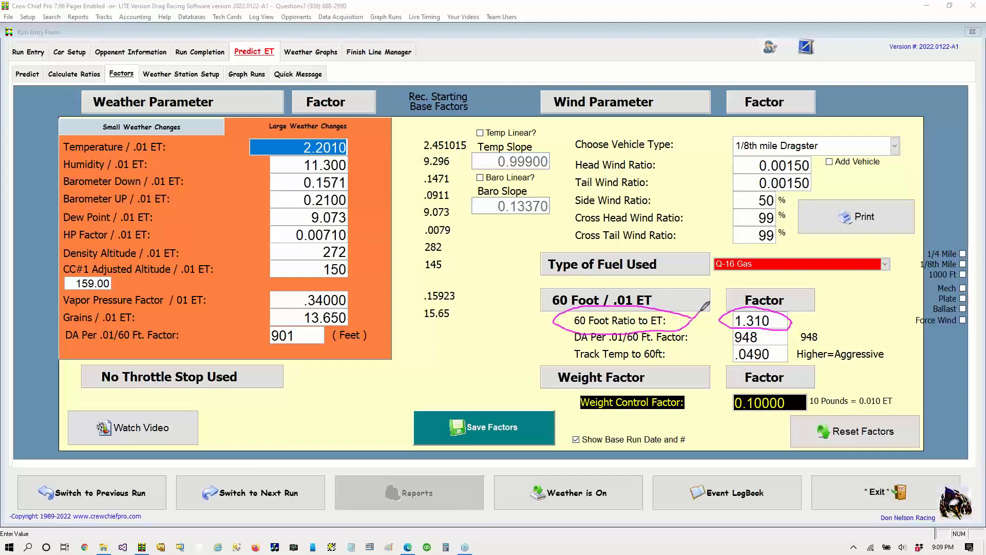
{"action": "mouse_move", "coordinate": [862, 320]}
{"action": "left_mouse_down"}
{"action": "mouse_move", "coordinate": [798, 325]}
{"action": "mouse_move", "coordinate": [812, 315]}
{"action": "left_mouse_up"}
{"action": "left_click", "coordinate": [902, 226]}
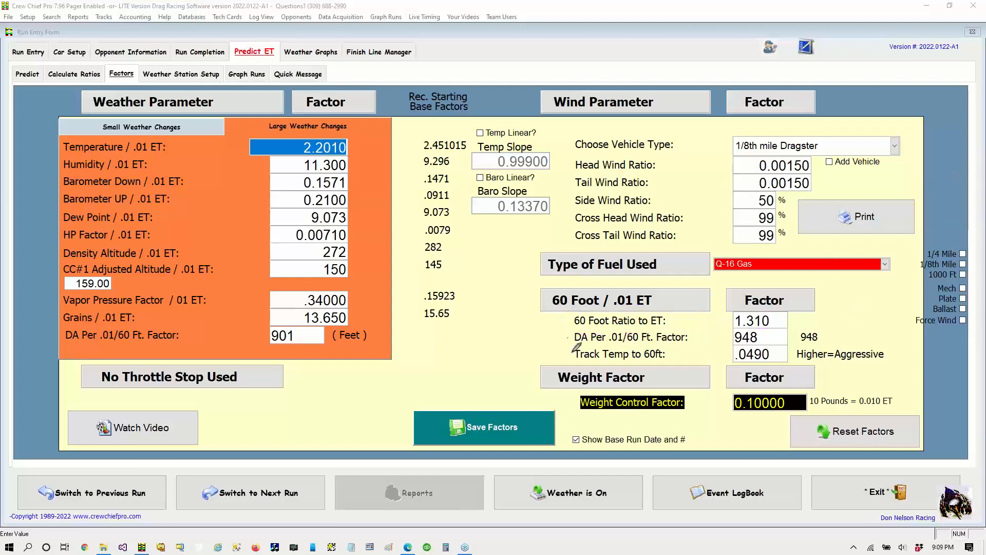
Step: Circle the DA Per .01/60 Ft. Factor label and its value, clear the markings, and select the Track Temp to 60ft value
{"action": "mouse_move", "coordinate": [556, 342]}
{"action": "left_mouse_down"}
{"action": "mouse_move", "coordinate": [696, 340]}
{"action": "mouse_move", "coordinate": [679, 325]}
{"action": "mouse_move", "coordinate": [556, 339]}
{"action": "left_mouse_up"}
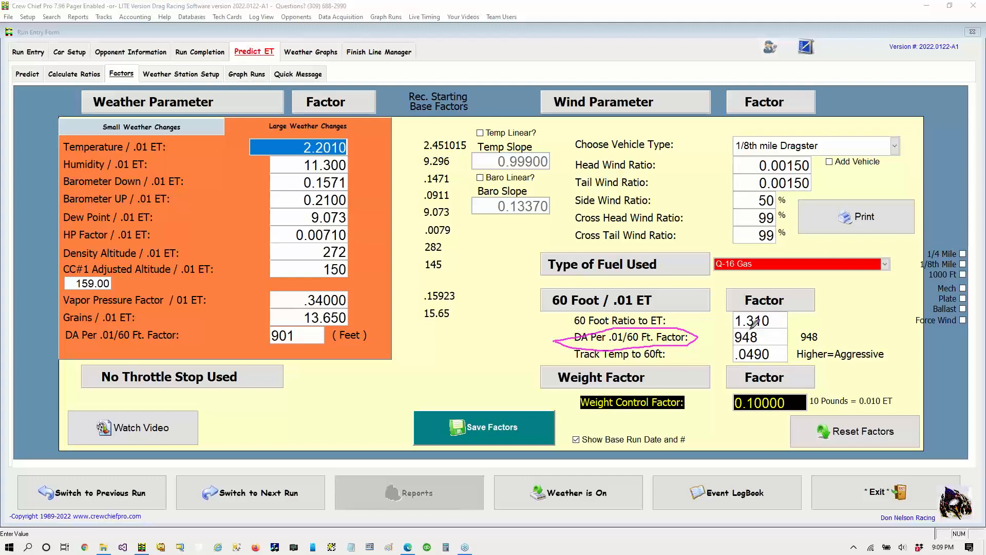
{"action": "mouse_move", "coordinate": [740, 328]}
{"action": "left_mouse_down"}
{"action": "mouse_move", "coordinate": [730, 343]}
{"action": "mouse_move", "coordinate": [764, 346]}
{"action": "mouse_move", "coordinate": [774, 333]}
{"action": "mouse_move", "coordinate": [737, 327]}
{"action": "left_mouse_up"}
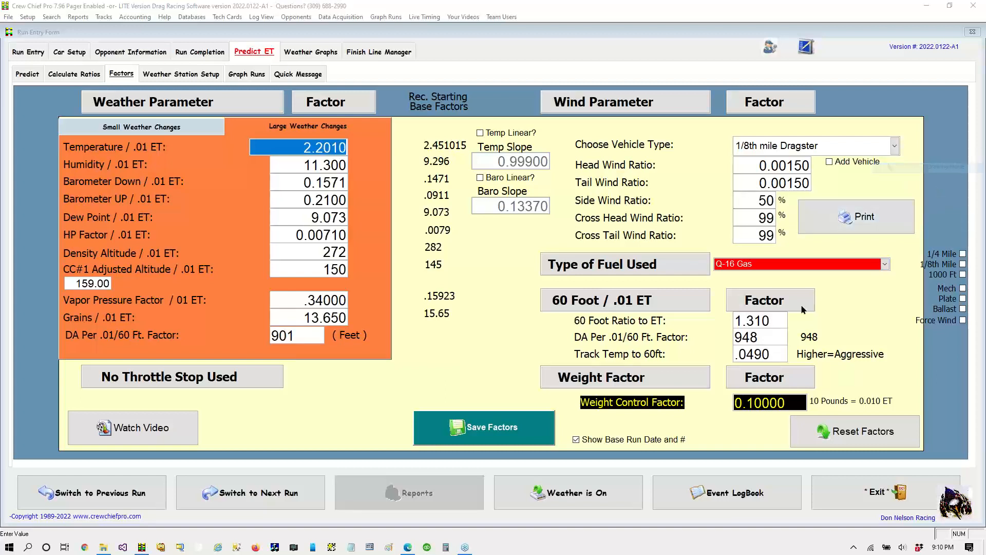
{"action": "double_click", "coordinate": [777, 352]}
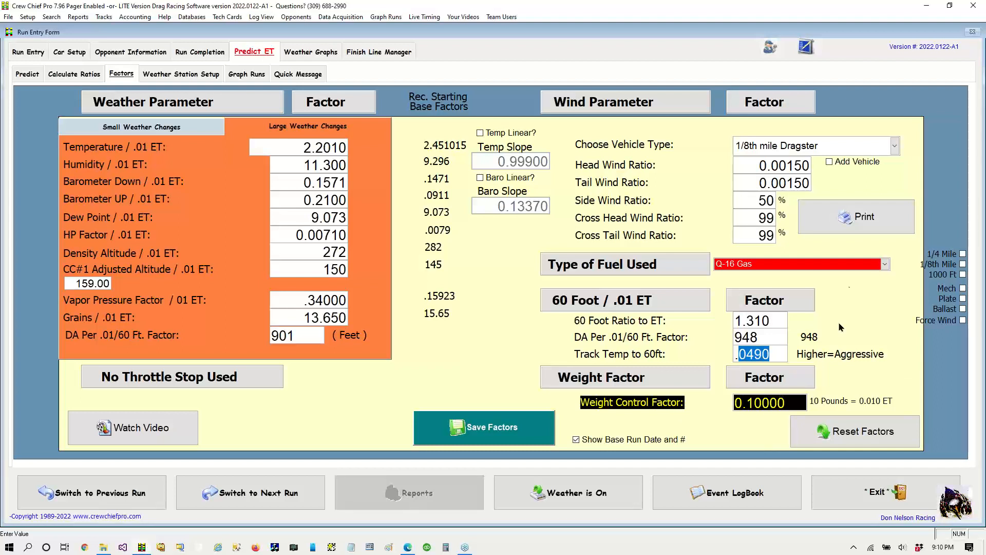
Step: Turn the drawing pen on, circle the Weight Control Factor with its value, and mark Car Setup
{"action": "left_click", "coordinate": [980, 152]}
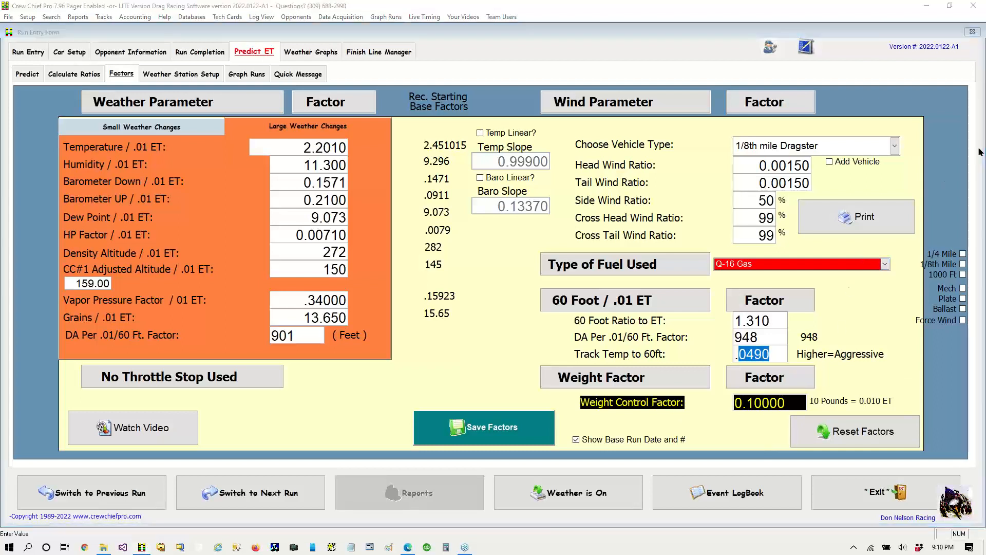
{"action": "left_click", "coordinate": [909, 181]}
{"action": "mouse_move", "coordinate": [823, 398]}
{"action": "left_mouse_down"}
{"action": "mouse_move", "coordinate": [749, 375]}
{"action": "mouse_move", "coordinate": [581, 374]}
{"action": "mouse_move", "coordinate": [614, 429]}
{"action": "mouse_move", "coordinate": [776, 412]}
{"action": "mouse_move", "coordinate": [832, 395]}
{"action": "left_mouse_up"}
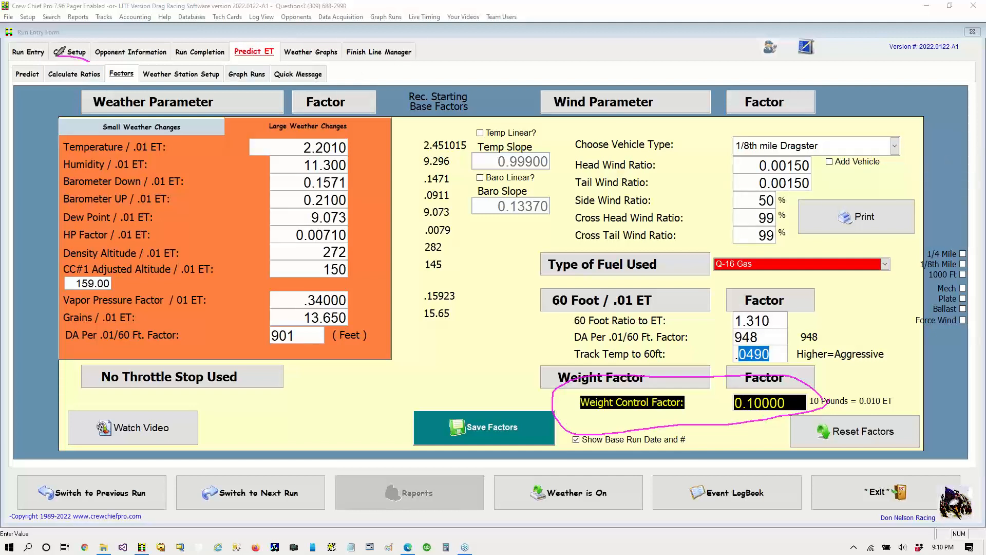
{"action": "mouse_move", "coordinate": [51, 59]}
{"action": "left_mouse_down"}
{"action": "mouse_move", "coordinate": [77, 95]}
{"action": "mouse_move", "coordinate": [102, 61]}
{"action": "mouse_move", "coordinate": [88, 51]}
{"action": "left_mouse_up"}
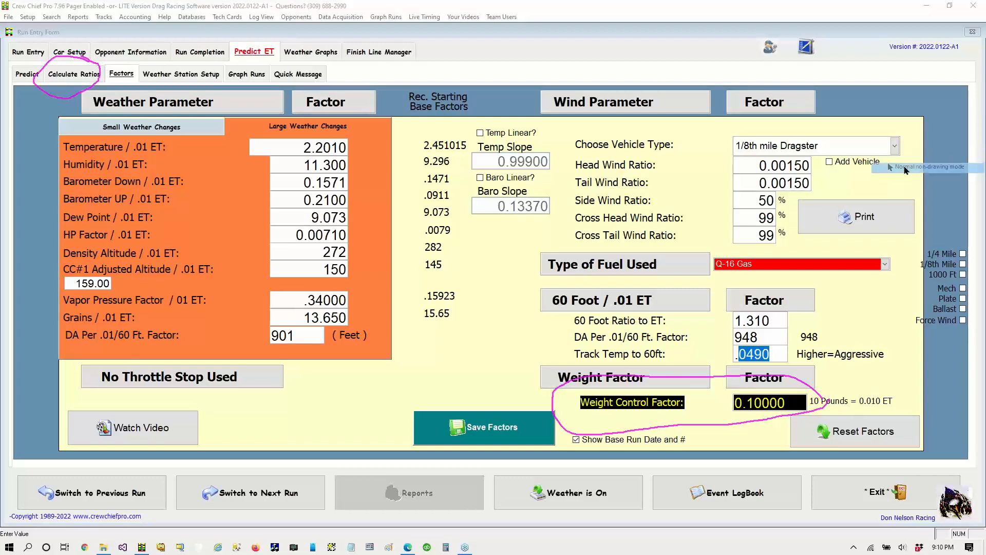
Step: Show the Calculate Ratios page and circle its section numbers 1, 2 and 3
{"action": "left_click", "coordinate": [75, 81]}
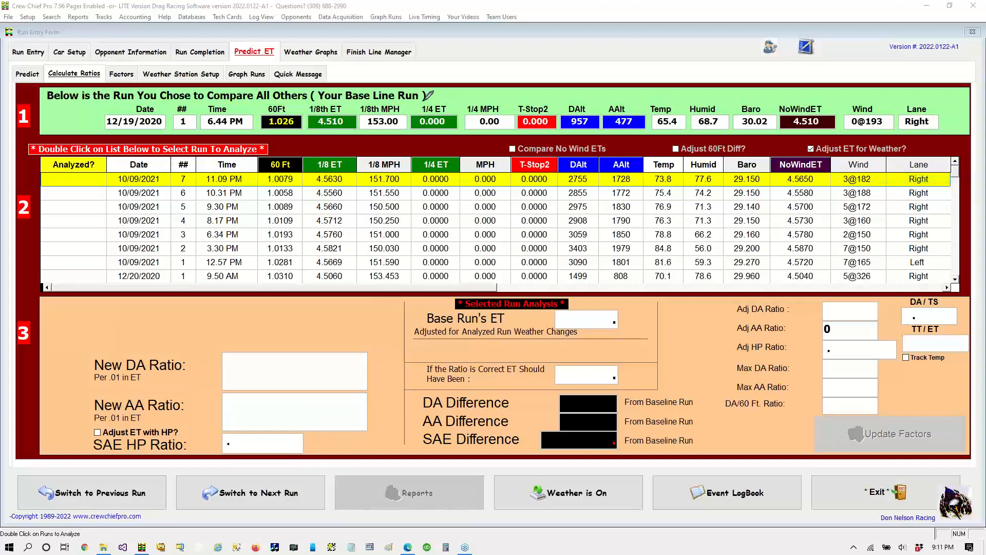
{"action": "mouse_move", "coordinate": [32, 91]}
{"action": "left_mouse_down"}
{"action": "mouse_move", "coordinate": [6, 121]}
{"action": "mouse_move", "coordinate": [30, 138]}
{"action": "mouse_move", "coordinate": [44, 80]}
{"action": "mouse_move", "coordinate": [37, 93]}
{"action": "left_mouse_up"}
{"action": "mouse_move", "coordinate": [18, 176]}
{"action": "left_mouse_down"}
{"action": "mouse_move", "coordinate": [32, 230]}
{"action": "mouse_move", "coordinate": [39, 179]}
{"action": "left_mouse_up"}
{"action": "mouse_move", "coordinate": [27, 306]}
{"action": "left_mouse_down"}
{"action": "mouse_move", "coordinate": [6, 350]}
{"action": "mouse_move", "coordinate": [56, 329]}
{"action": "mouse_move", "coordinate": [5, 308]}
{"action": "left_mouse_up"}
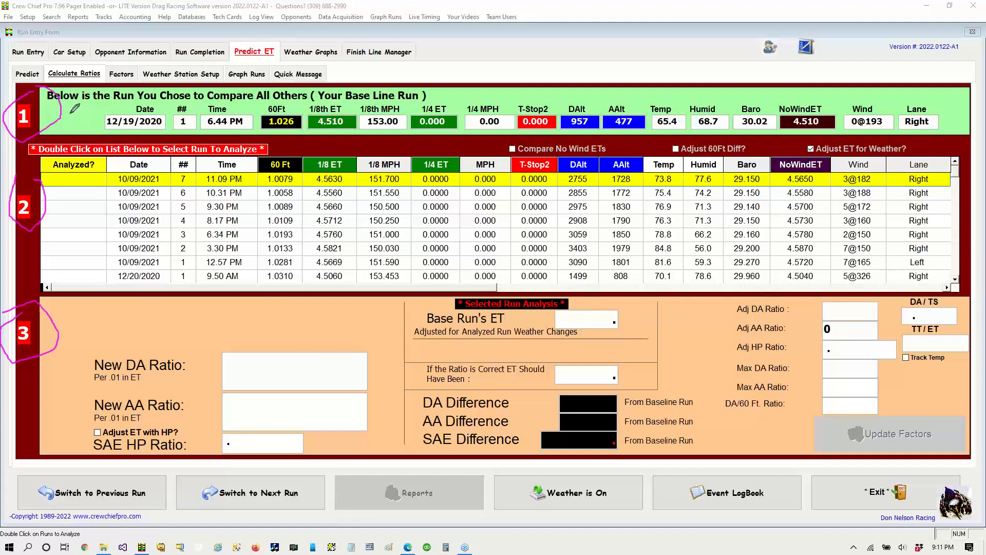
Step: Mark the baseline run's date, run number, 1/8th ET and 1/8th MPH, circle the Analyzed? column, and clear all markings
{"action": "left_click_drag", "start_coordinate": [68, 111], "coordinate": [96, 118]}
{"action": "left_click_drag", "start_coordinate": [165, 107], "coordinate": [177, 115]}
{"action": "left_click_drag", "start_coordinate": [314, 134], "coordinate": [396, 132]}
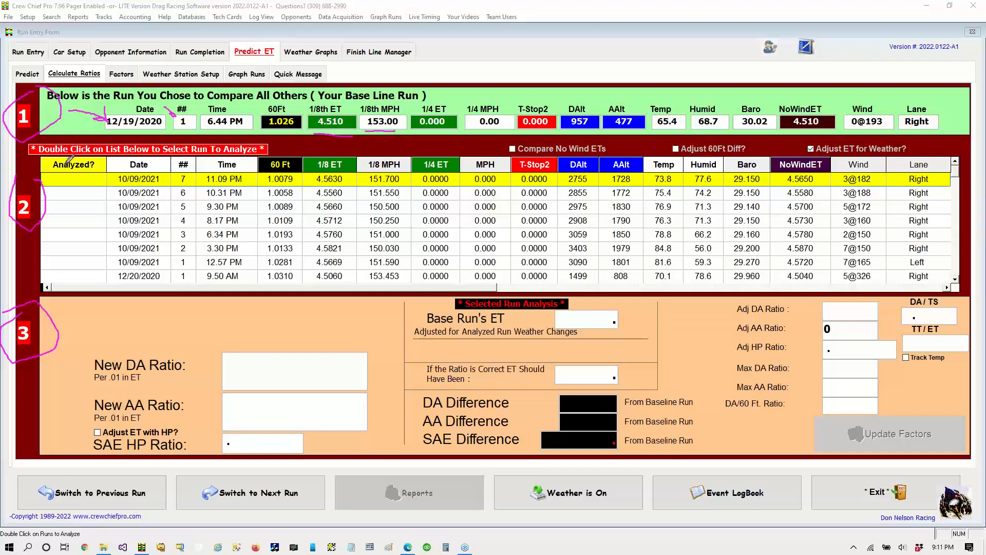
{"action": "mouse_move", "coordinate": [81, 167]}
{"action": "left_mouse_down"}
{"action": "mouse_move", "coordinate": [62, 173]}
{"action": "mouse_move", "coordinate": [45, 210]}
{"action": "mouse_move", "coordinate": [64, 264]}
{"action": "mouse_move", "coordinate": [109, 223]}
{"action": "mouse_move", "coordinate": [88, 158]}
{"action": "mouse_move", "coordinate": [76, 160]}
{"action": "left_mouse_up"}
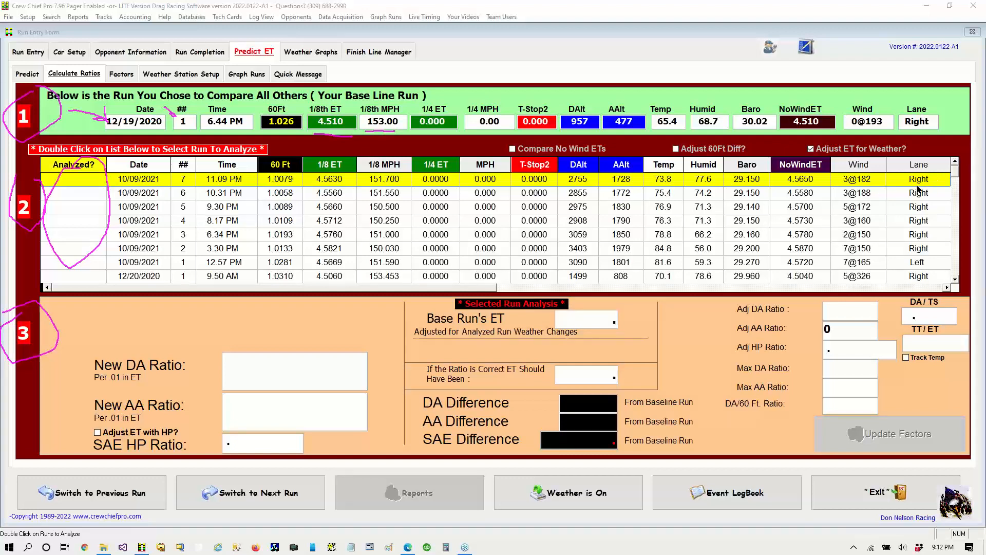
{"action": "left_click", "coordinate": [913, 221]}
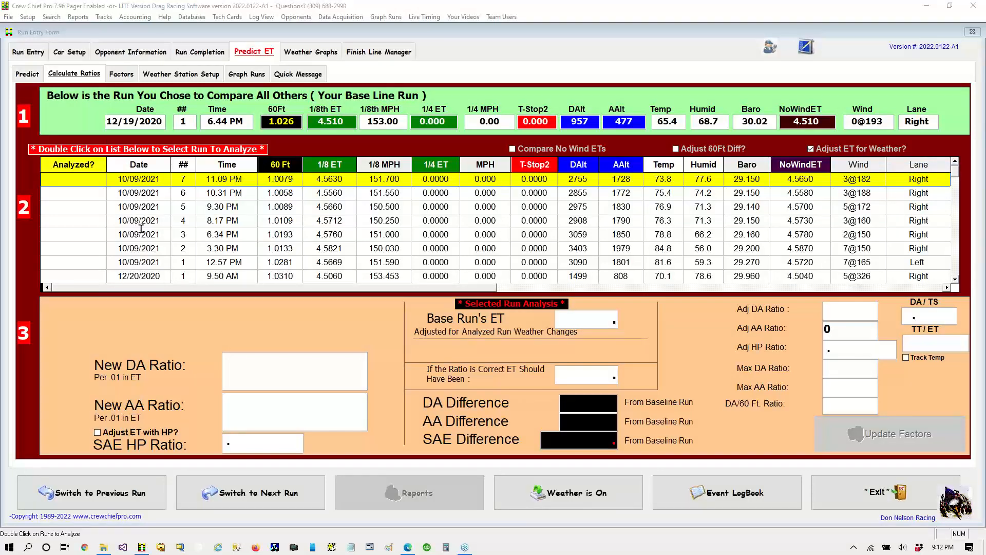
Step: Analyze run 6 of 10/09/2021 against the baseline run and circle its Analyzed entry
{"action": "left_click", "coordinate": [176, 194]}
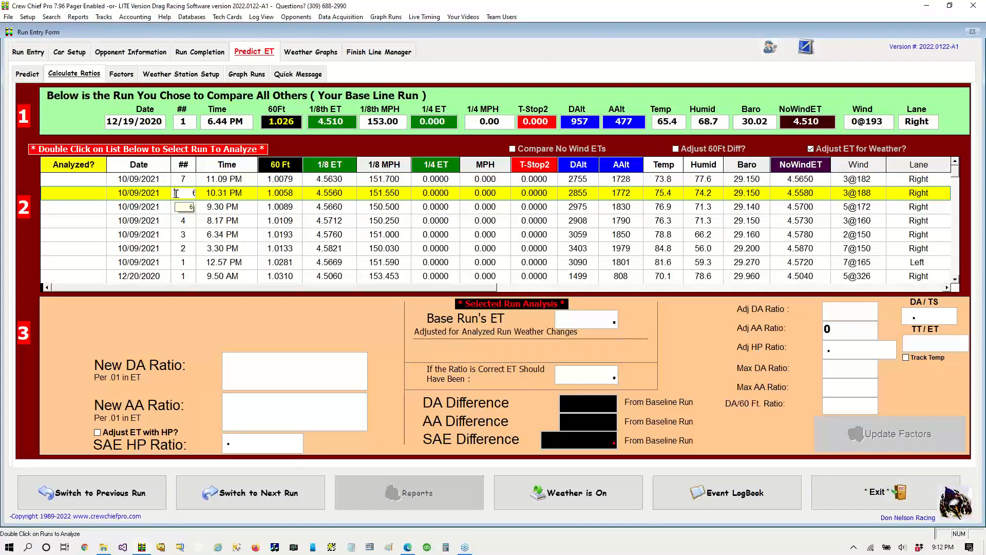
{"action": "double_click", "coordinate": [176, 194]}
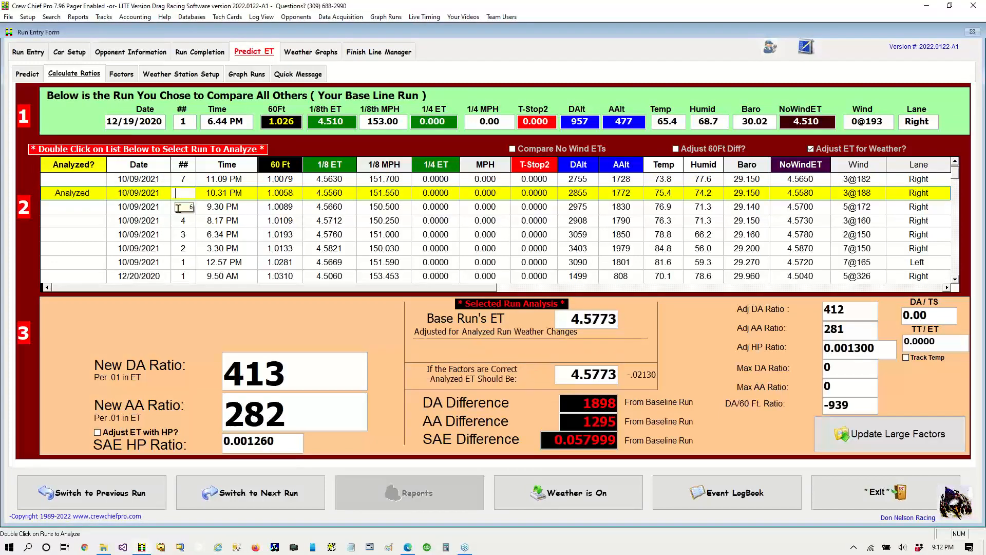
{"action": "left_click", "coordinate": [974, 151]}
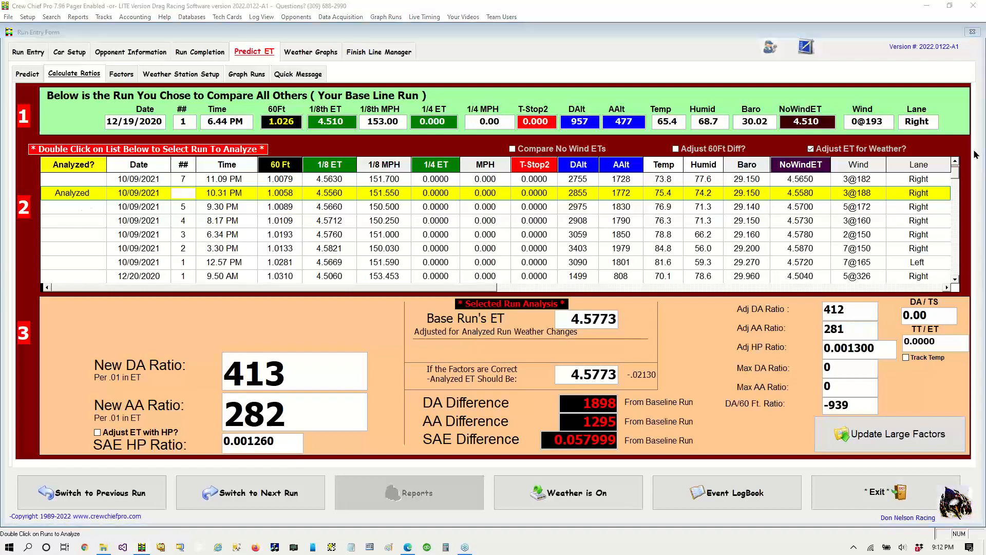
{"action": "mouse_move", "coordinate": [93, 184]}
{"action": "left_mouse_down"}
{"action": "mouse_move", "coordinate": [55, 180]}
{"action": "mouse_move", "coordinate": [60, 208]}
{"action": "mouse_move", "coordinate": [100, 197]}
{"action": "mouse_move", "coordinate": [80, 181]}
{"action": "left_mouse_up"}
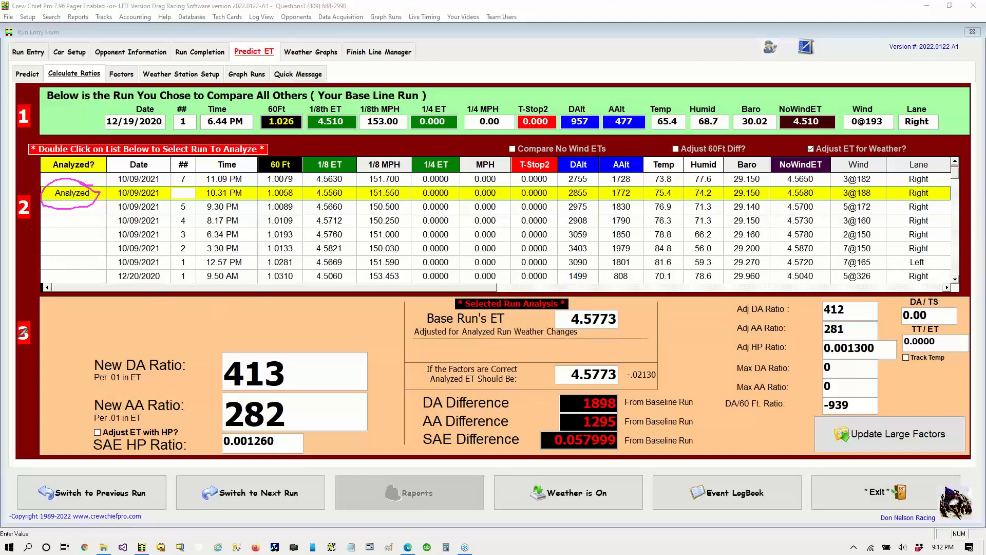
Step: Point arrows at the New DA Ratio, New AA Ratio and SAE HP Ratio values
{"action": "mouse_move", "coordinate": [27, 311]}
{"action": "left_mouse_down"}
{"action": "mouse_move", "coordinate": [208, 359]}
{"action": "mouse_move", "coordinate": [193, 363]}
{"action": "mouse_move", "coordinate": [206, 362]}
{"action": "mouse_move", "coordinate": [205, 347]}
{"action": "left_mouse_up"}
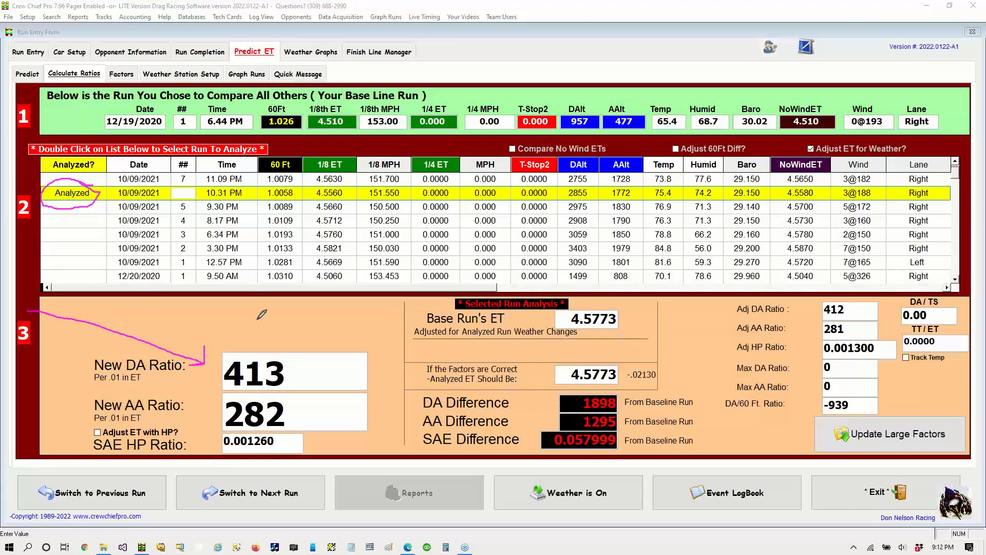
{"action": "mouse_move", "coordinate": [266, 320]}
{"action": "left_mouse_down"}
{"action": "mouse_move", "coordinate": [293, 341]}
{"action": "mouse_move", "coordinate": [308, 412]}
{"action": "mouse_move", "coordinate": [294, 411]}
{"action": "mouse_move", "coordinate": [295, 392]}
{"action": "left_mouse_up"}
{"action": "mouse_move", "coordinate": [282, 446]}
{"action": "left_mouse_down"}
{"action": "mouse_move", "coordinate": [335, 443]}
{"action": "mouse_move", "coordinate": [284, 454]}
{"action": "mouse_move", "coordinate": [314, 432]}
{"action": "left_mouse_up"}
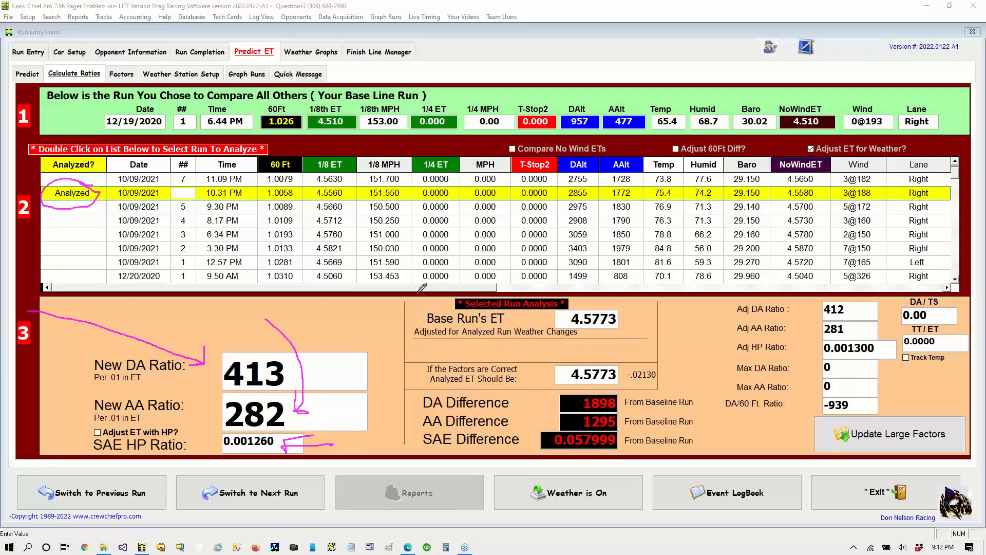
Step: Circle the weather-adjusted Base Run's ET, run 6's 1/8 ET, and the DA, AA and SAE Difference values
{"action": "mouse_move", "coordinate": [416, 294]}
{"action": "left_mouse_down"}
{"action": "mouse_move", "coordinate": [409, 313]}
{"action": "mouse_move", "coordinate": [549, 363]}
{"action": "mouse_move", "coordinate": [653, 296]}
{"action": "mouse_move", "coordinate": [478, 275]}
{"action": "mouse_move", "coordinate": [410, 318]}
{"action": "mouse_move", "coordinate": [434, 341]}
{"action": "left_mouse_up"}
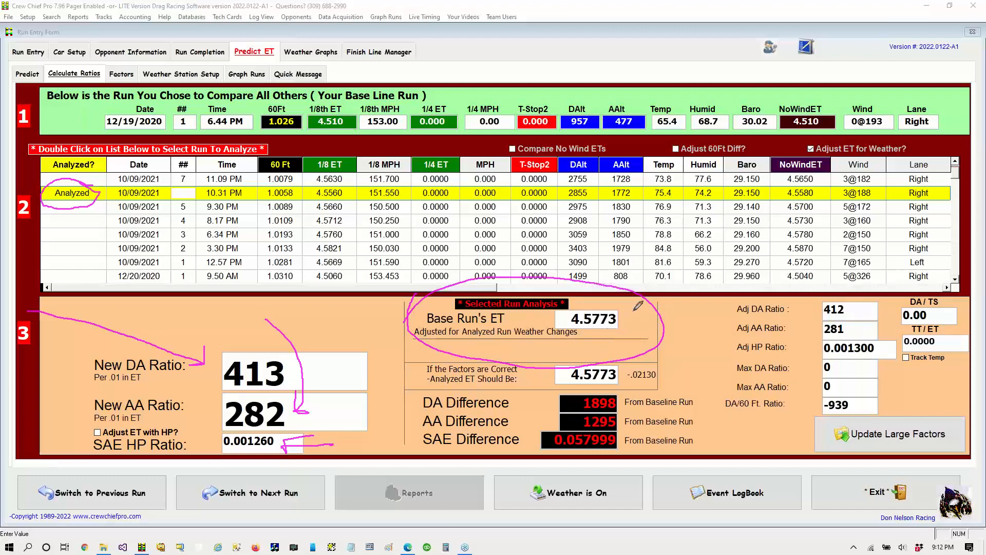
{"action": "mouse_move", "coordinate": [341, 196]}
{"action": "left_mouse_down"}
{"action": "mouse_move", "coordinate": [316, 195]}
{"action": "mouse_move", "coordinate": [344, 204]}
{"action": "mouse_move", "coordinate": [354, 189]}
{"action": "mouse_move", "coordinate": [336, 180]}
{"action": "mouse_move", "coordinate": [309, 201]}
{"action": "left_mouse_up"}
{"action": "mouse_move", "coordinate": [533, 391]}
{"action": "left_mouse_down"}
{"action": "mouse_move", "coordinate": [415, 399]}
{"action": "mouse_move", "coordinate": [423, 445]}
{"action": "mouse_move", "coordinate": [571, 466]}
{"action": "mouse_move", "coordinate": [712, 454]}
{"action": "mouse_move", "coordinate": [710, 379]}
{"action": "mouse_move", "coordinate": [530, 388]}
{"action": "left_mouse_up"}
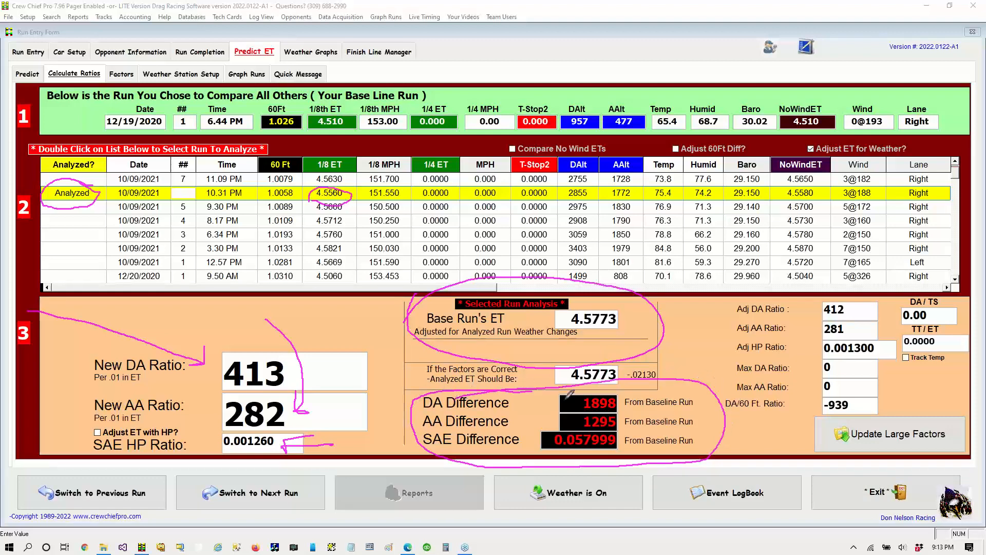
Step: Point arrows at the difference block and its DA Difference value, and circle Factors
{"action": "left_click_drag", "start_coordinate": [713, 329], "coordinate": [643, 391]}
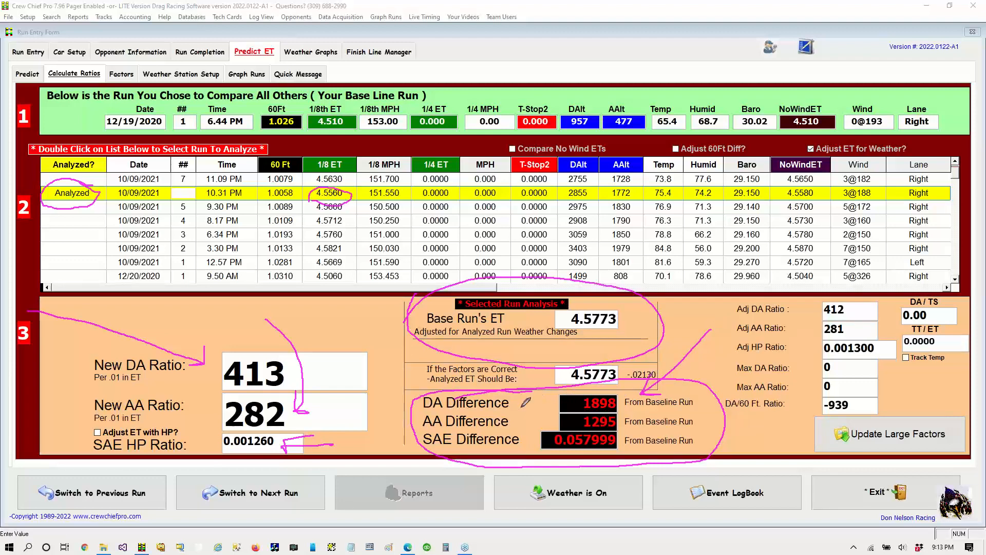
{"action": "mouse_move", "coordinate": [521, 408]}
{"action": "left_mouse_down"}
{"action": "mouse_move", "coordinate": [585, 404]}
{"action": "mouse_move", "coordinate": [577, 396]}
{"action": "left_mouse_up"}
{"action": "mouse_move", "coordinate": [136, 51]}
{"action": "left_mouse_down"}
{"action": "mouse_move", "coordinate": [109, 60]}
{"action": "mouse_move", "coordinate": [116, 95]}
{"action": "mouse_move", "coordinate": [146, 72]}
{"action": "mouse_move", "coordinate": [124, 56]}
{"action": "left_mouse_up"}
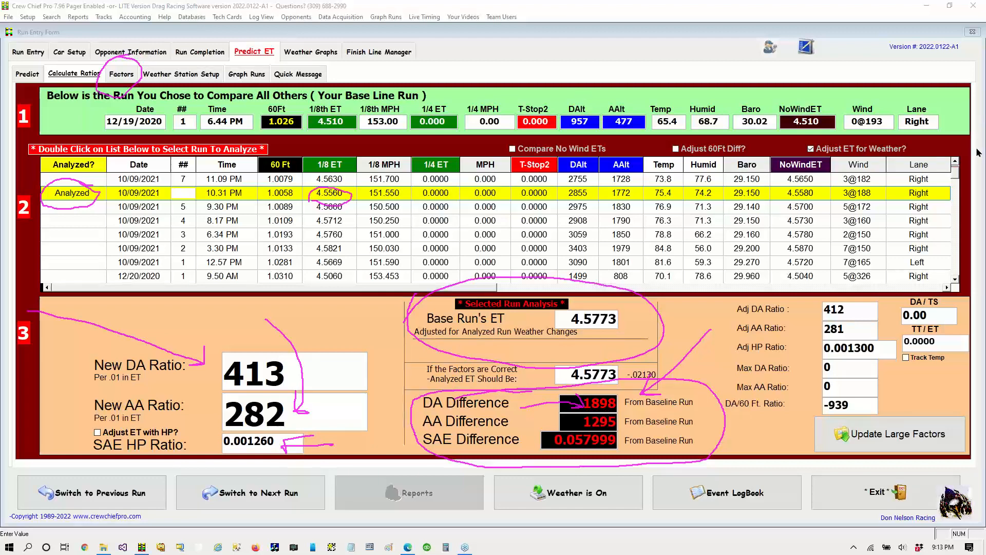
Step: Point another arrow at the New DA Ratio value and clear all pen markings
{"action": "left_click", "coordinate": [287, 374]}
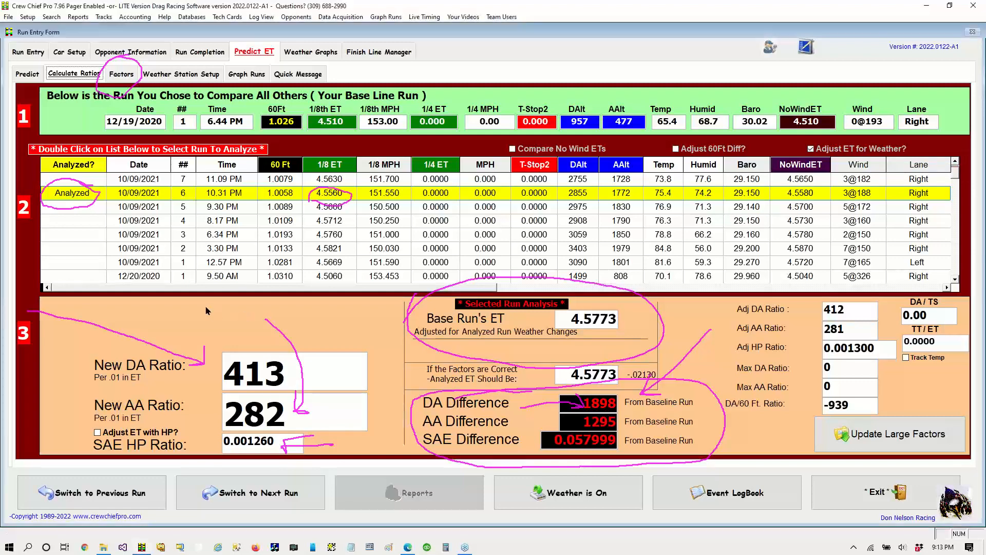
{"action": "left_click", "coordinate": [975, 157]}
{"action": "left_click", "coordinate": [903, 176]}
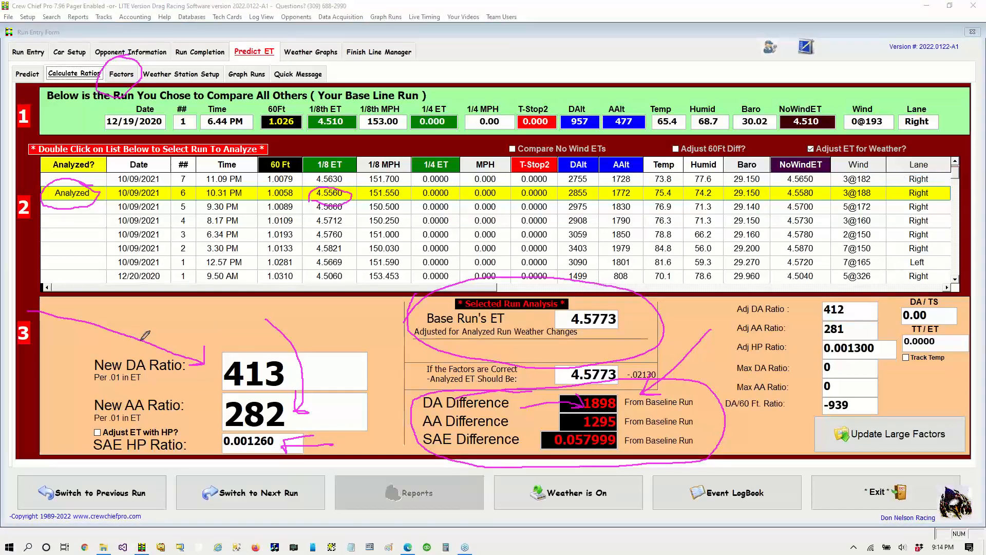
{"action": "mouse_move", "coordinate": [165, 303]}
{"action": "left_mouse_down"}
{"action": "mouse_move", "coordinate": [236, 354]}
{"action": "mouse_move", "coordinate": [224, 357]}
{"action": "mouse_move", "coordinate": [237, 359]}
{"action": "mouse_move", "coordinate": [241, 334]}
{"action": "left_mouse_up"}
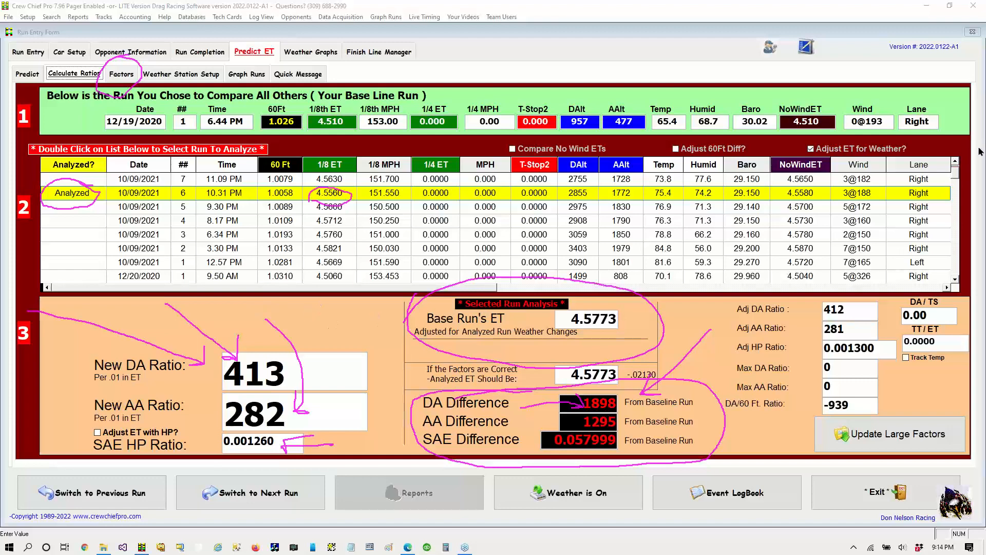
{"action": "left_click", "coordinate": [914, 222]}
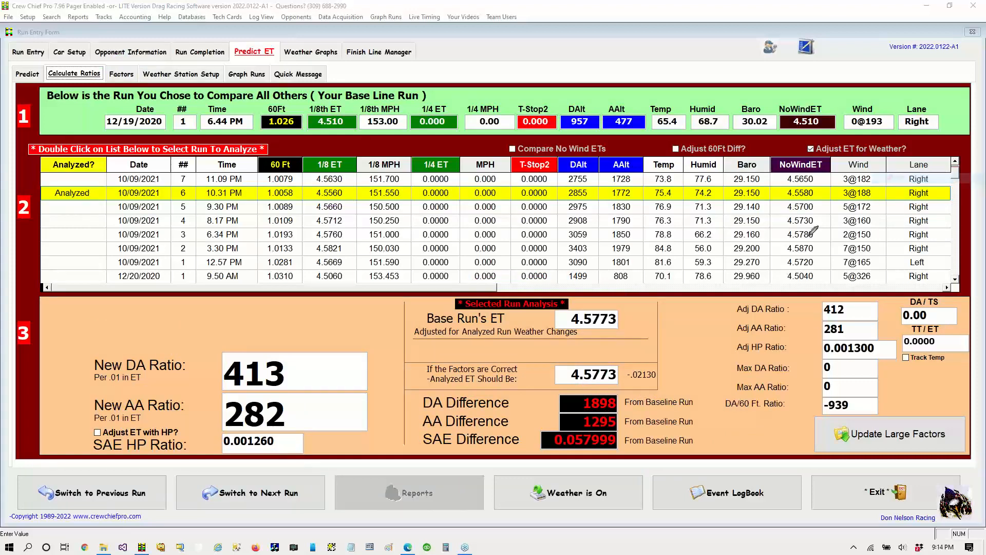
Step: Circle Update Large Factors and the New DA Ratio value, pointing arrows at both
{"action": "mouse_move", "coordinate": [736, 259]}
{"action": "left_mouse_down"}
{"action": "mouse_move", "coordinate": [822, 402]}
{"action": "mouse_move", "coordinate": [849, 485]}
{"action": "left_mouse_up"}
{"action": "mouse_move", "coordinate": [906, 509]}
{"action": "left_mouse_down"}
{"action": "mouse_move", "coordinate": [971, 483]}
{"action": "mouse_move", "coordinate": [941, 397]}
{"action": "mouse_move", "coordinate": [781, 429]}
{"action": "left_mouse_up"}
{"action": "mouse_move", "coordinate": [930, 370]}
{"action": "left_mouse_down"}
{"action": "mouse_move", "coordinate": [908, 414]}
{"action": "mouse_move", "coordinate": [933, 403]}
{"action": "mouse_move", "coordinate": [899, 386]}
{"action": "left_mouse_up"}
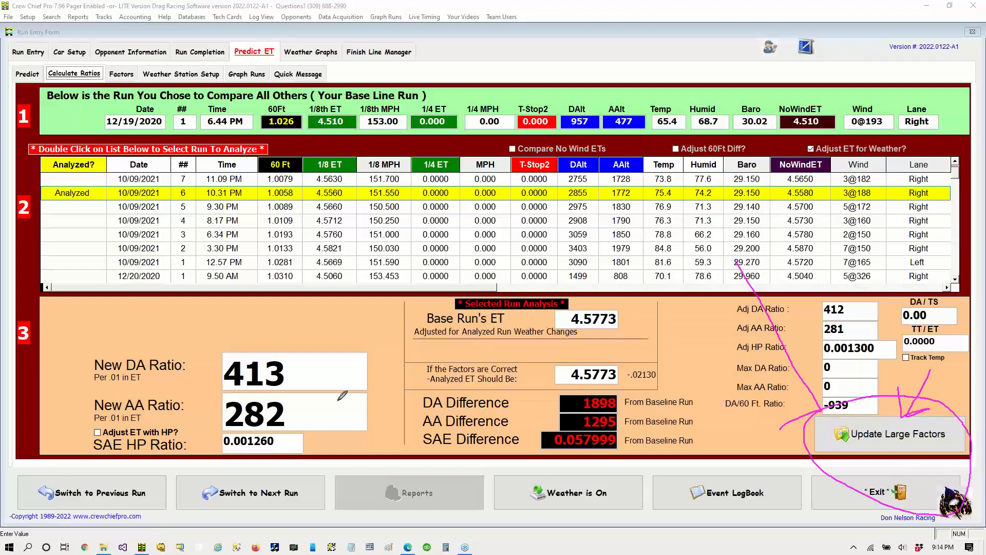
{"action": "mouse_move", "coordinate": [337, 394]}
{"action": "left_mouse_down"}
{"action": "mouse_move", "coordinate": [340, 356]}
{"action": "mouse_move", "coordinate": [203, 333]}
{"action": "mouse_move", "coordinate": [198, 374]}
{"action": "mouse_move", "coordinate": [281, 398]}
{"action": "mouse_move", "coordinate": [341, 388]}
{"action": "left_mouse_up"}
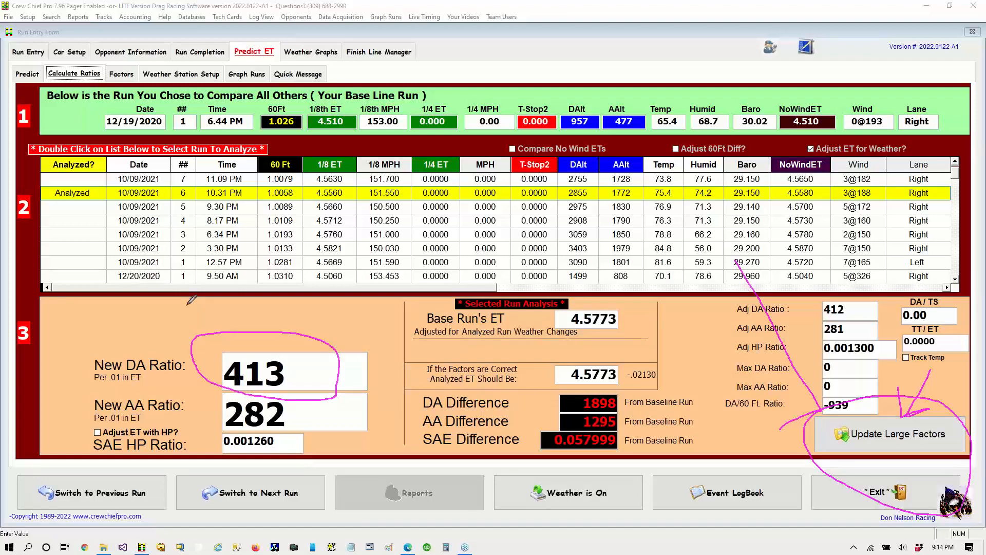
{"action": "left_click_drag", "start_coordinate": [187, 305], "coordinate": [226, 350]}
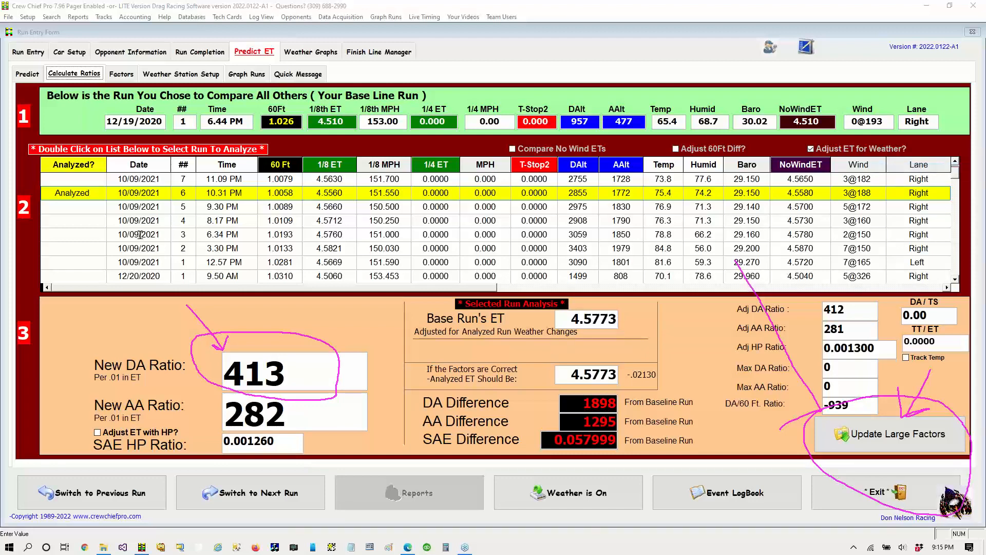
Step: Analyze run 5 of 10/09/2021 and point a second arrow at the New DA Ratio value
{"action": "left_click", "coordinate": [81, 207]}
{"action": "double_click", "coordinate": [82, 207]}
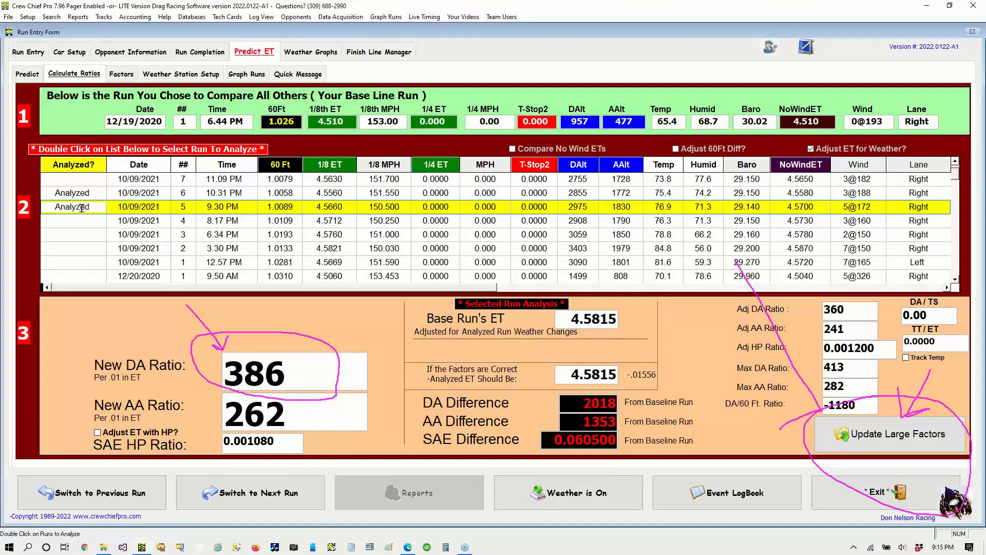
{"action": "left_click", "coordinate": [978, 147]}
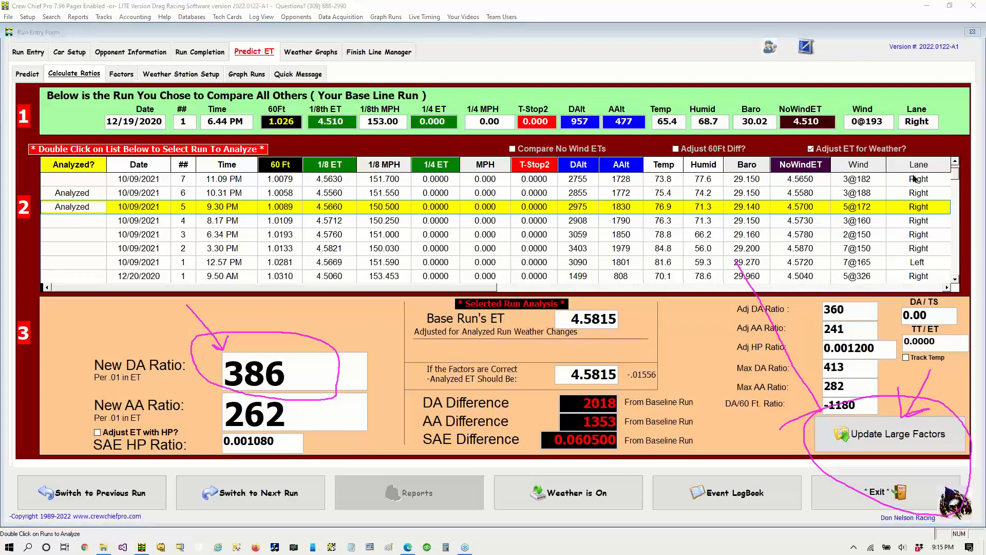
{"action": "left_click_drag", "start_coordinate": [271, 301], "coordinate": [282, 356]}
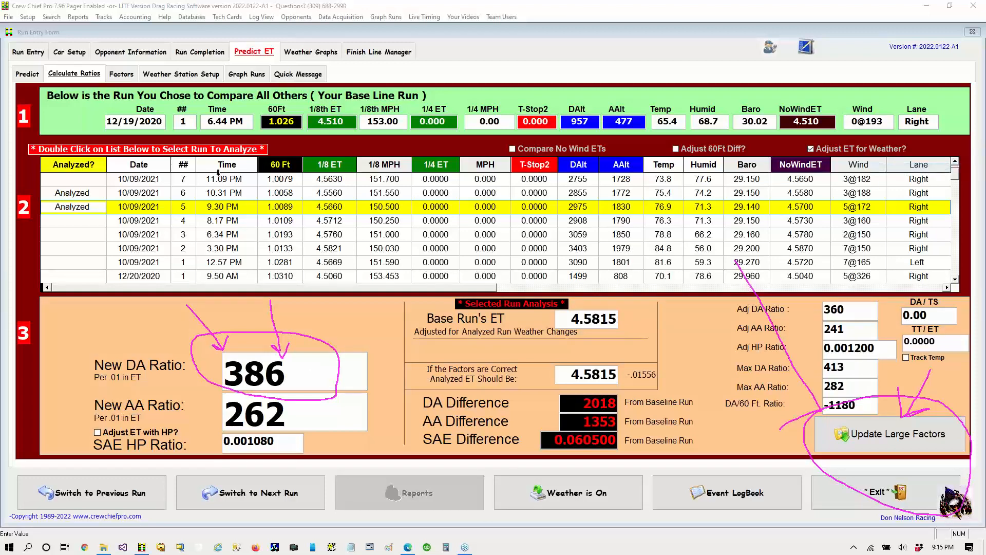
Step: Analyze run 7 of 10/09/2021 and turn the drawing pen back on
{"action": "double_click", "coordinate": [74, 179]}
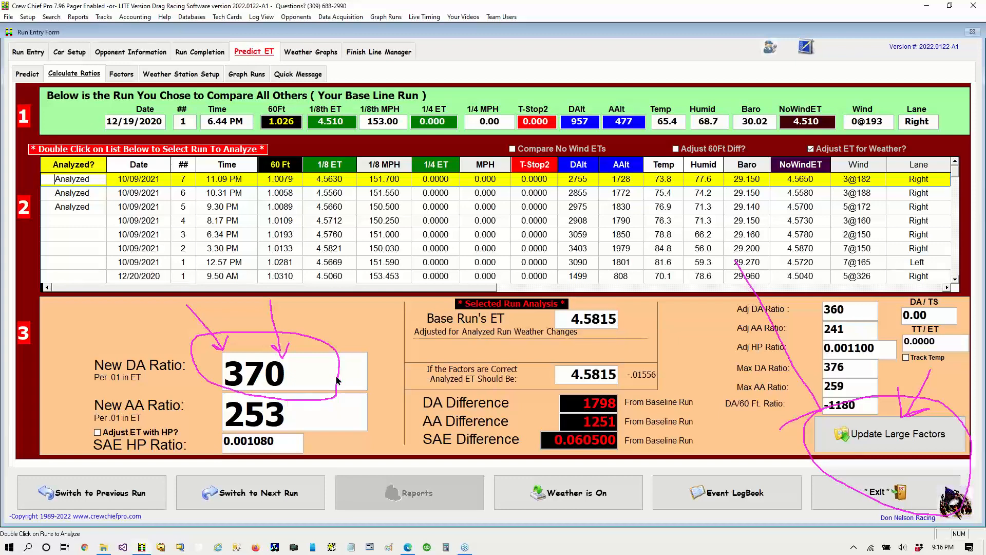
{"action": "left_click", "coordinate": [981, 152]}
{"action": "left_click", "coordinate": [907, 181]}
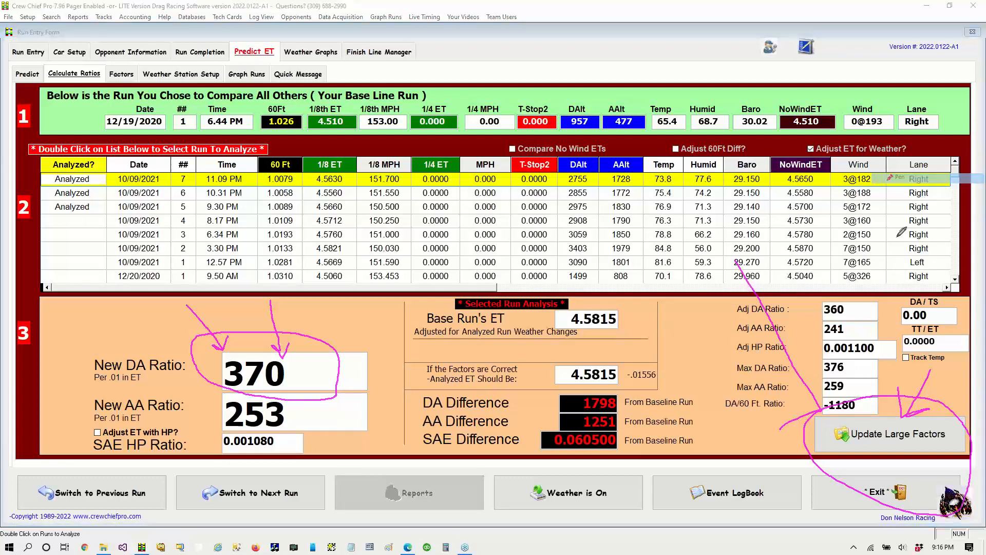
Step: Point an arrow at Update Large Factors and update the large factors with the newly calculated ratios
{"action": "mouse_move", "coordinate": [852, 357]}
{"action": "left_mouse_down"}
{"action": "mouse_move", "coordinate": [886, 429]}
{"action": "mouse_move", "coordinate": [880, 412]}
{"action": "left_mouse_up"}
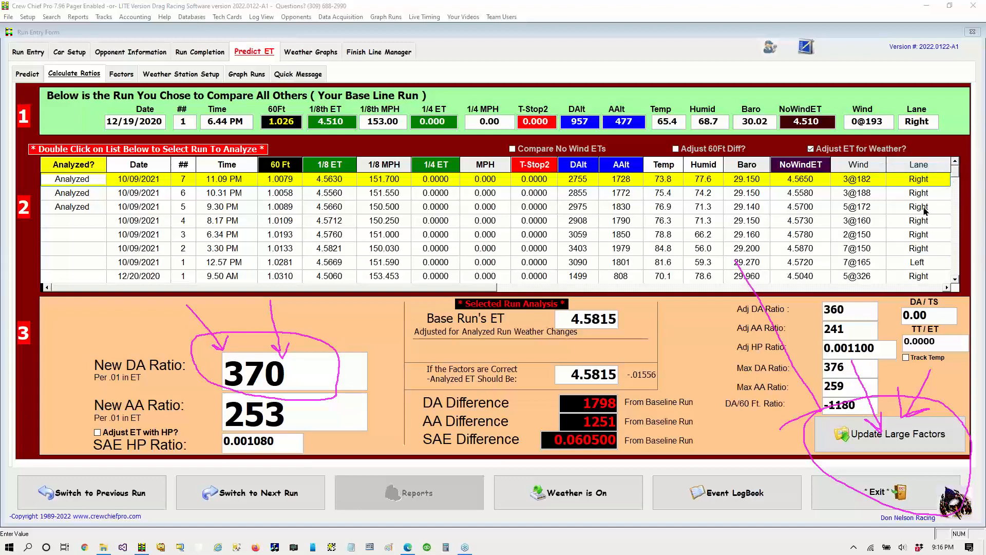
{"action": "left_click", "coordinate": [872, 438]}
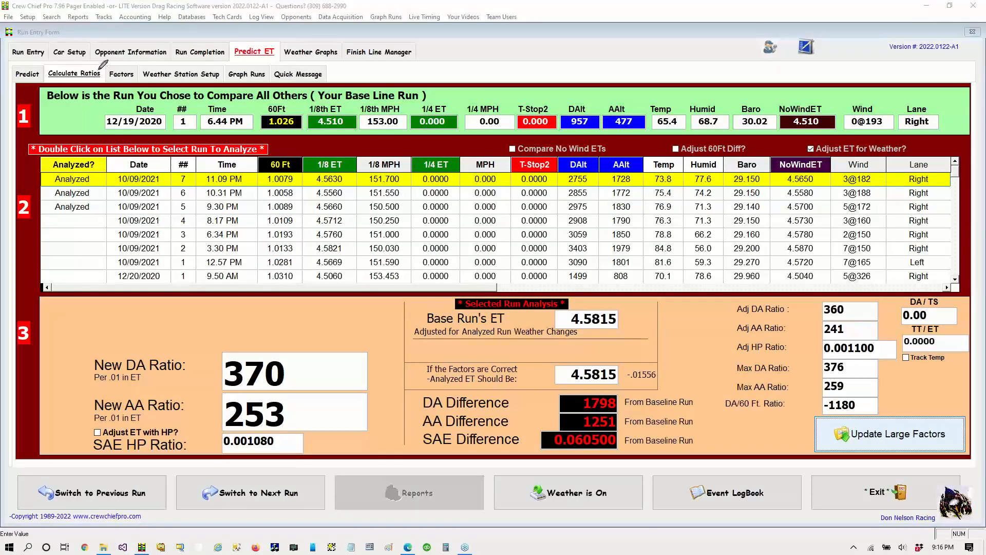
Step: Circle and open the Factors page, marking Small Weather Changes with a circle and Large Weather Changes with an arrow
{"action": "mouse_move", "coordinate": [100, 68]}
{"action": "left_mouse_down"}
{"action": "mouse_move", "coordinate": [102, 88]}
{"action": "mouse_move", "coordinate": [154, 76]}
{"action": "mouse_move", "coordinate": [114, 62]}
{"action": "mouse_move", "coordinate": [101, 78]}
{"action": "left_mouse_up"}
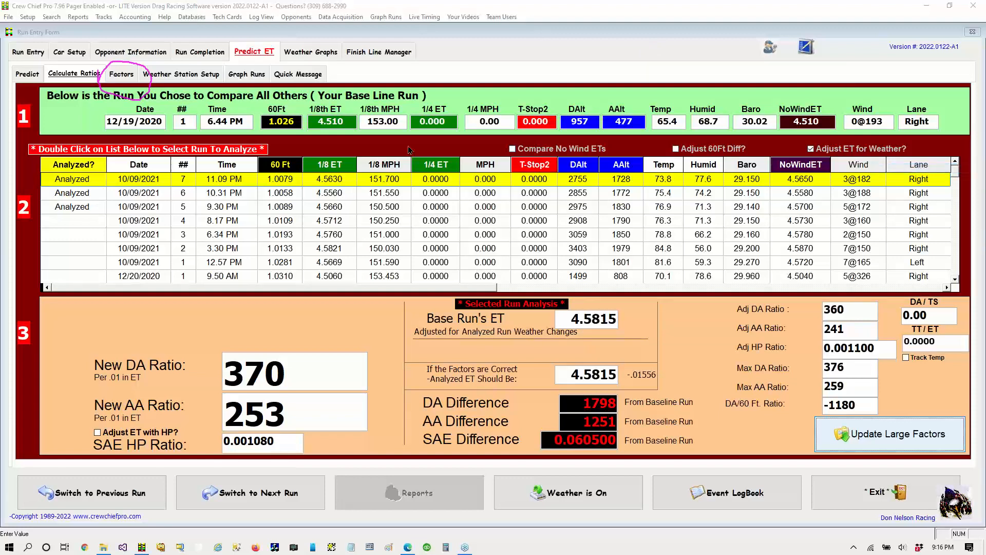
{"action": "left_click", "coordinate": [126, 76]}
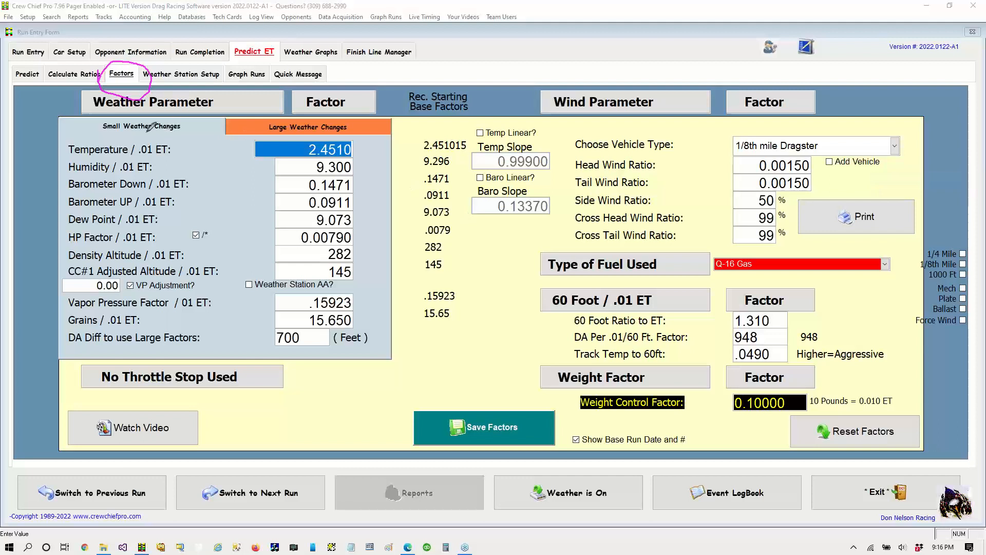
{"action": "mouse_move", "coordinate": [102, 121]}
{"action": "left_mouse_down"}
{"action": "mouse_move", "coordinate": [120, 134]}
{"action": "mouse_move", "coordinate": [182, 133]}
{"action": "mouse_move", "coordinate": [164, 114]}
{"action": "left_mouse_up"}
{"action": "mouse_move", "coordinate": [268, 82]}
{"action": "left_mouse_down"}
{"action": "mouse_move", "coordinate": [295, 114]}
{"action": "mouse_move", "coordinate": [290, 122]}
{"action": "mouse_move", "coordinate": [290, 104]}
{"action": "left_mouse_up"}
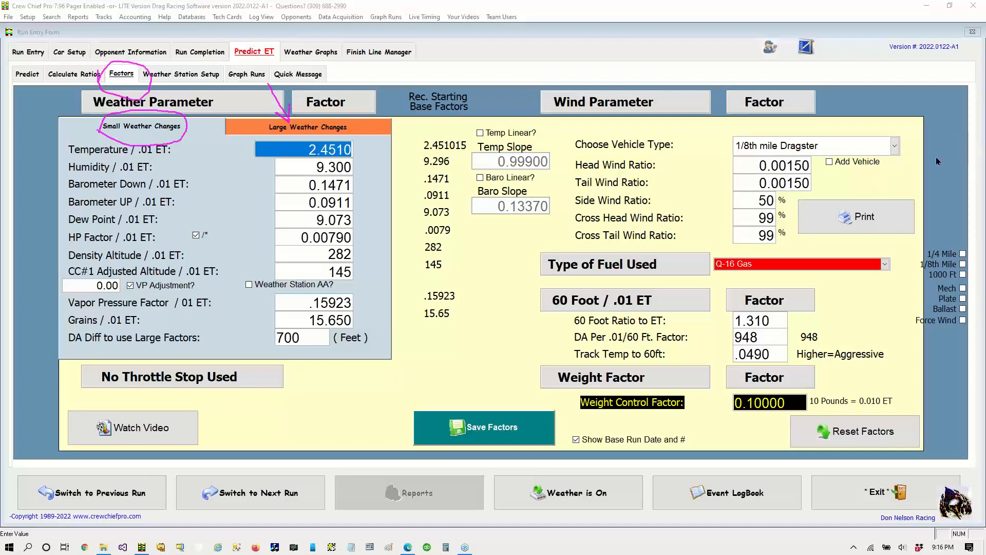
Step: Turn off the drawing pen and show the large weather change factors
{"action": "left_click", "coordinate": [902, 171]}
{"action": "left_click", "coordinate": [359, 126]}
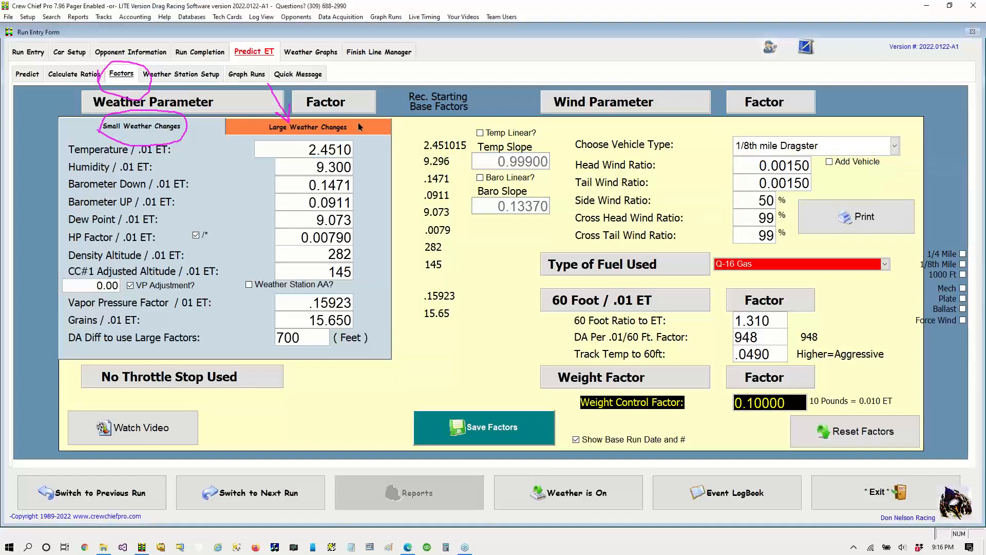
{"action": "left_click", "coordinate": [360, 126]}
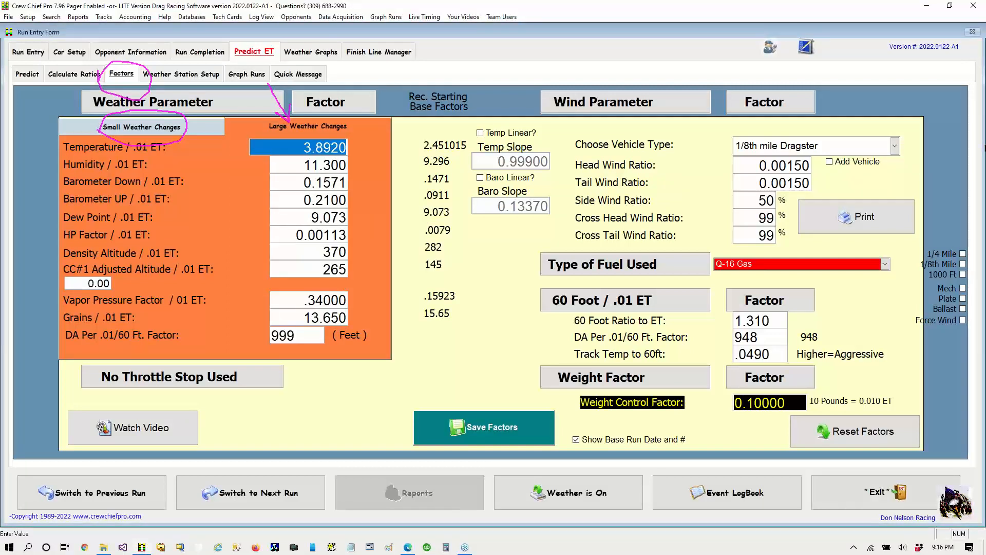
Step: Mark the large Density Altitude, Temperature and CC#1 Adjusted Altitude factors with pen lines, and clear all pen markings
{"action": "left_click", "coordinate": [979, 145]}
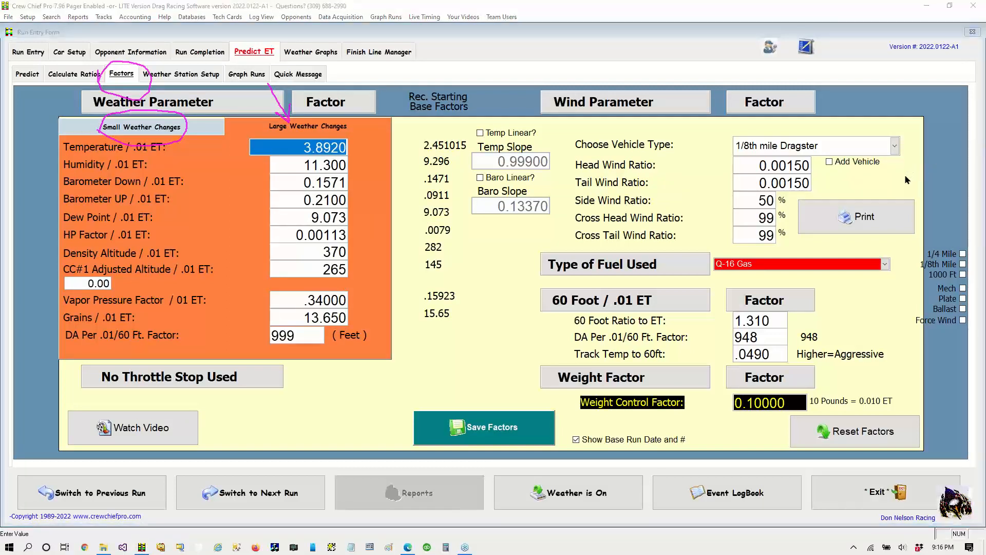
{"action": "left_click_drag", "start_coordinate": [348, 253], "coordinate": [370, 254]}
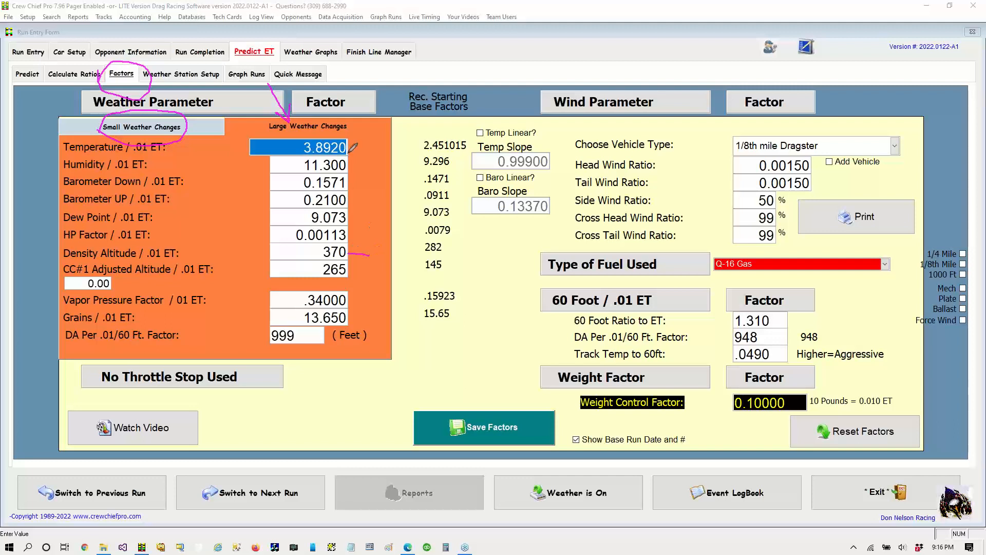
{"action": "left_click_drag", "start_coordinate": [351, 150], "coordinate": [372, 148]}
{"action": "left_click_drag", "start_coordinate": [343, 277], "coordinate": [373, 276]}
{"action": "left_click", "coordinate": [982, 151]}
{"action": "left_click", "coordinate": [924, 167]}
{"action": "left_click", "coordinate": [917, 227]}
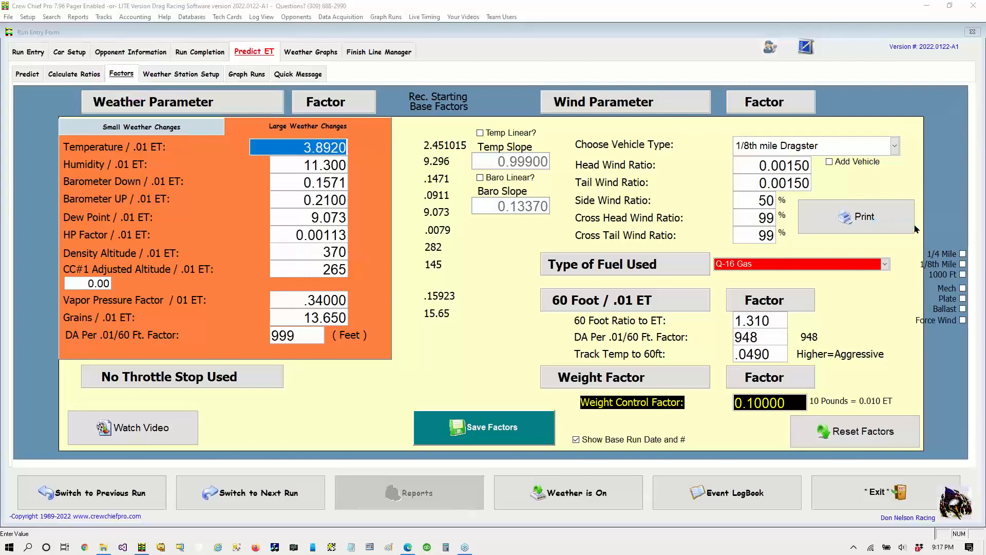
Step: Return to the ET predictions and circle the Weather Station D.A. difference
{"action": "left_click", "coordinate": [27, 74]}
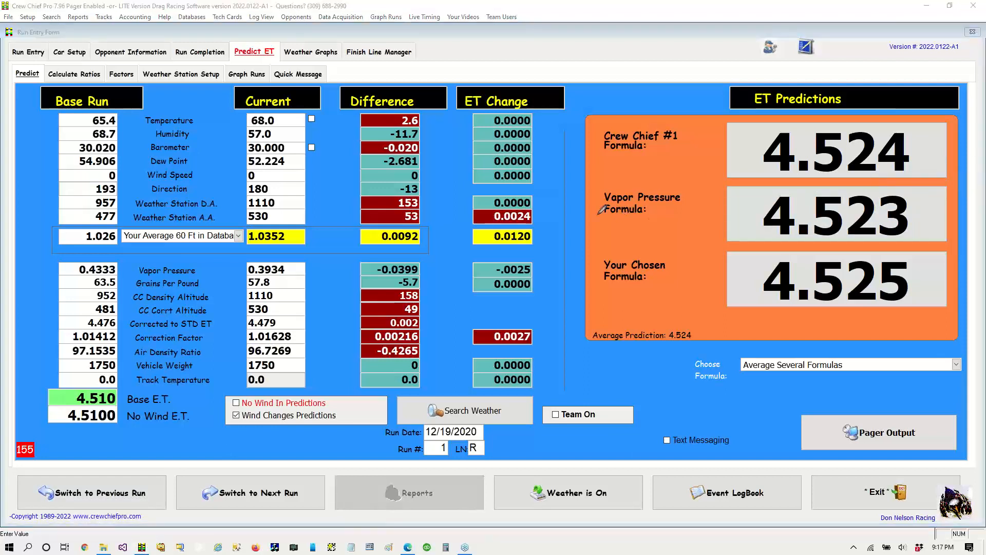
{"action": "mouse_move", "coordinate": [399, 211]}
{"action": "left_mouse_down"}
{"action": "mouse_move", "coordinate": [433, 204]}
{"action": "mouse_move", "coordinate": [393, 180]}
{"action": "mouse_move", "coordinate": [355, 189]}
{"action": "mouse_move", "coordinate": [378, 210]}
{"action": "mouse_move", "coordinate": [419, 216]}
{"action": "mouse_move", "coordinate": [434, 206]}
{"action": "left_mouse_up"}
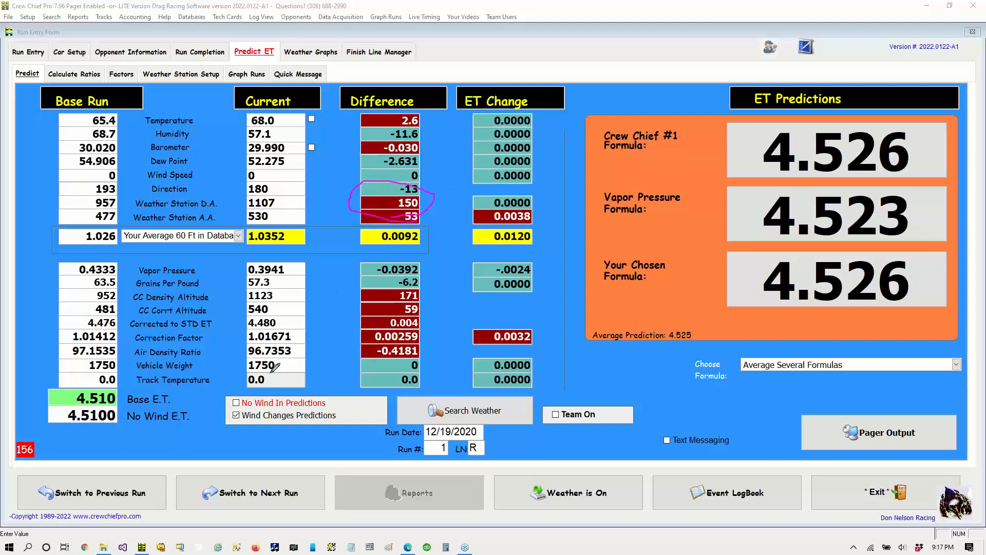
Step: Point an arrow at Switch to Previous Run and switch the base run to run 1 of 12/18/2020
{"action": "mouse_move", "coordinate": [173, 427]}
{"action": "left_mouse_down"}
{"action": "mouse_move", "coordinate": [92, 482]}
{"action": "mouse_move", "coordinate": [125, 486]}
{"action": "mouse_move", "coordinate": [82, 473]}
{"action": "mouse_move", "coordinate": [94, 443]}
{"action": "left_mouse_up"}
{"action": "left_click", "coordinate": [77, 494]}
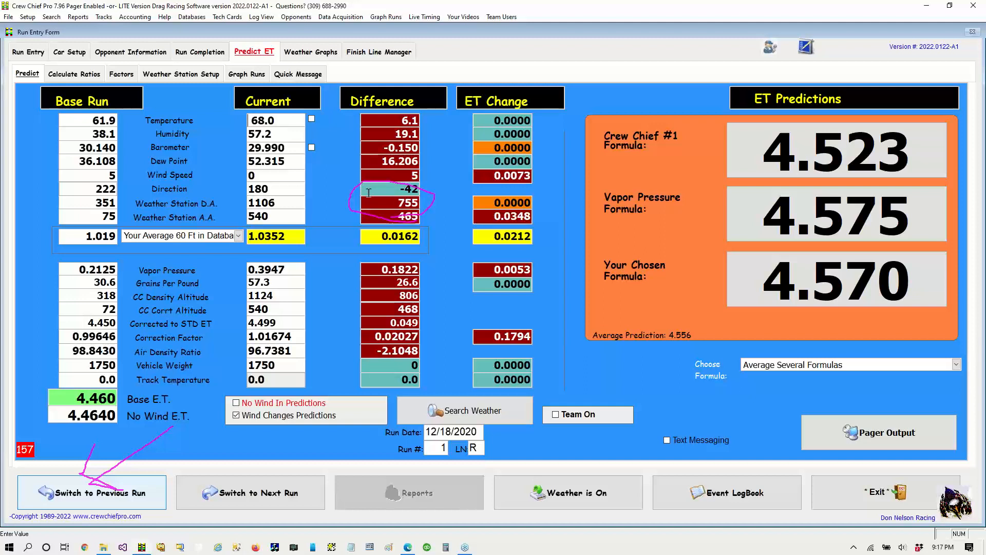
{"action": "left_click", "coordinate": [977, 151]}
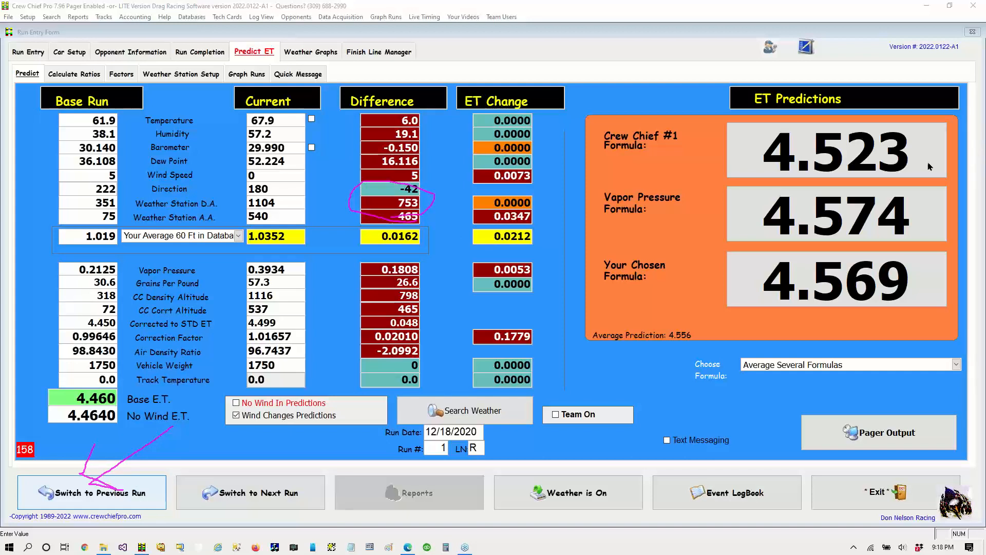
Step: Step forward through the base runs to run 7 of 10/09/2021, comparing the D.A. differences
{"action": "left_click", "coordinate": [234, 496]}
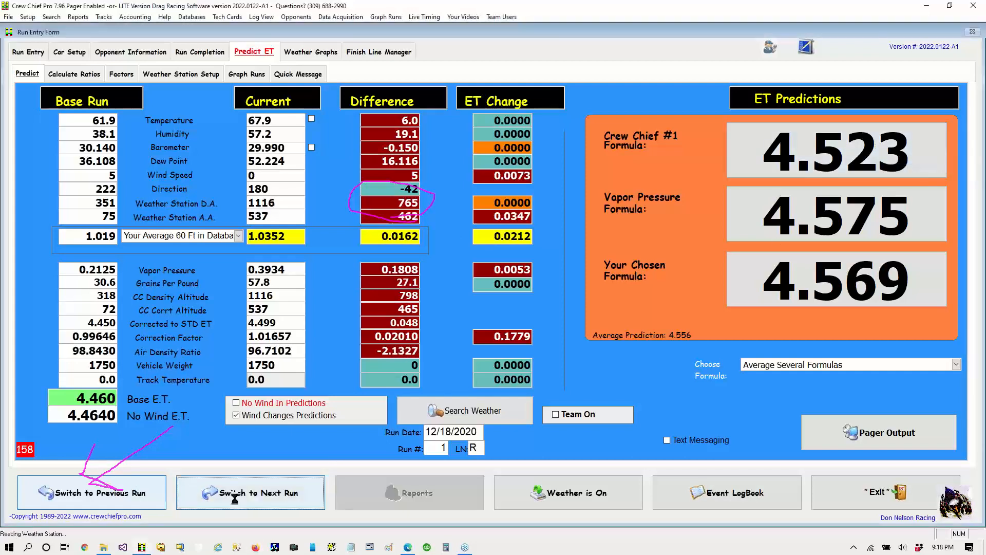
{"action": "left_click", "coordinate": [235, 497]}
{"action": "left_click", "coordinate": [235, 499]}
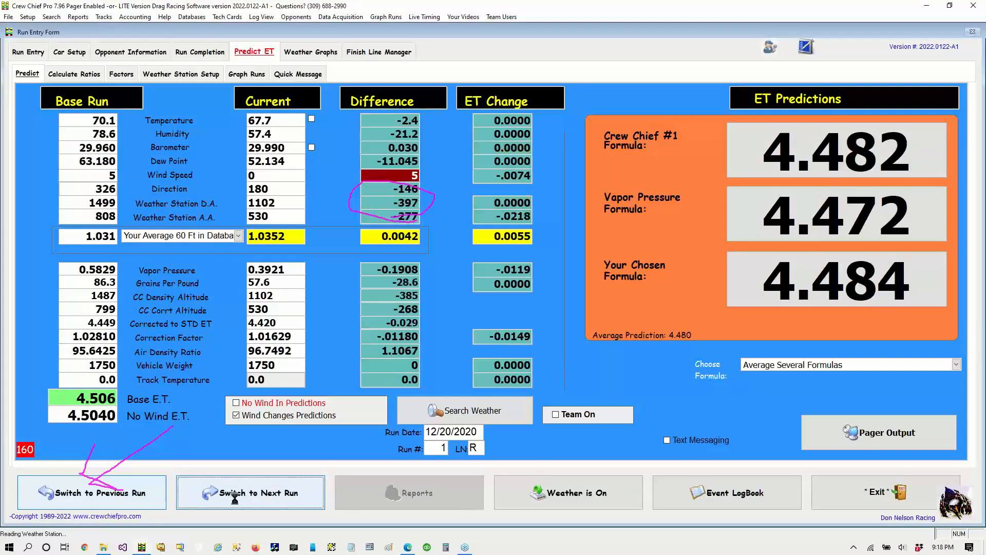
{"action": "left_click", "coordinate": [237, 493]}
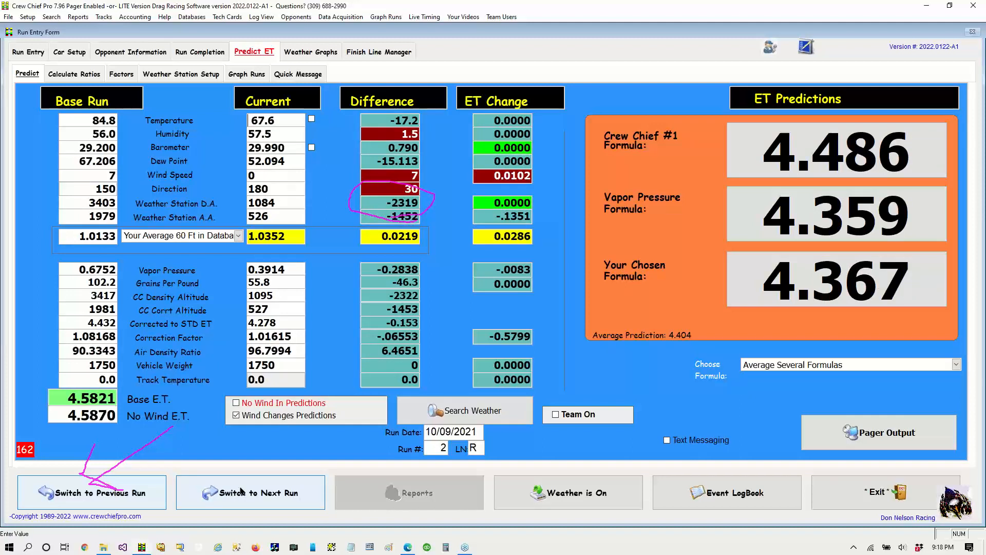
{"action": "left_click", "coordinate": [240, 488]}
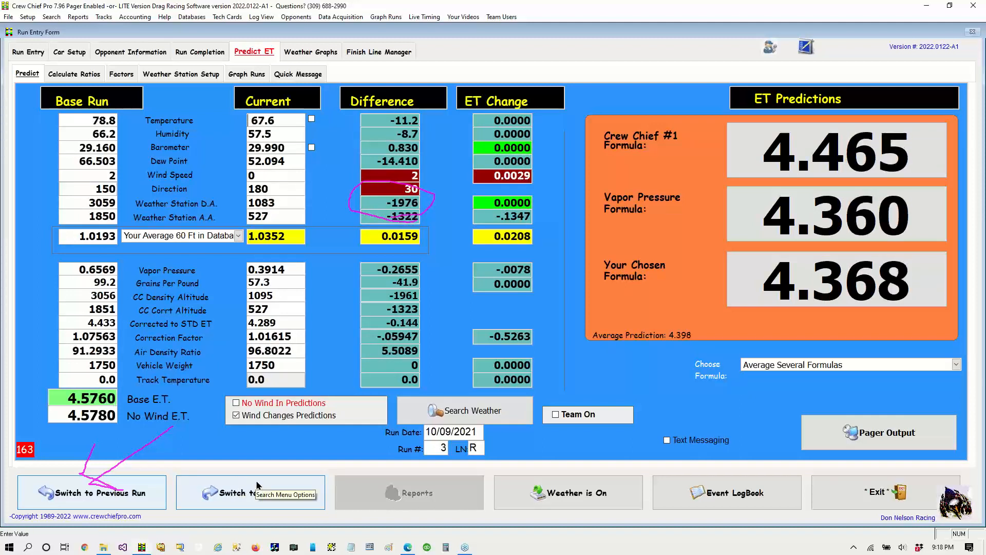
{"action": "left_click", "coordinate": [258, 489]}
{"action": "left_click", "coordinate": [260, 492]}
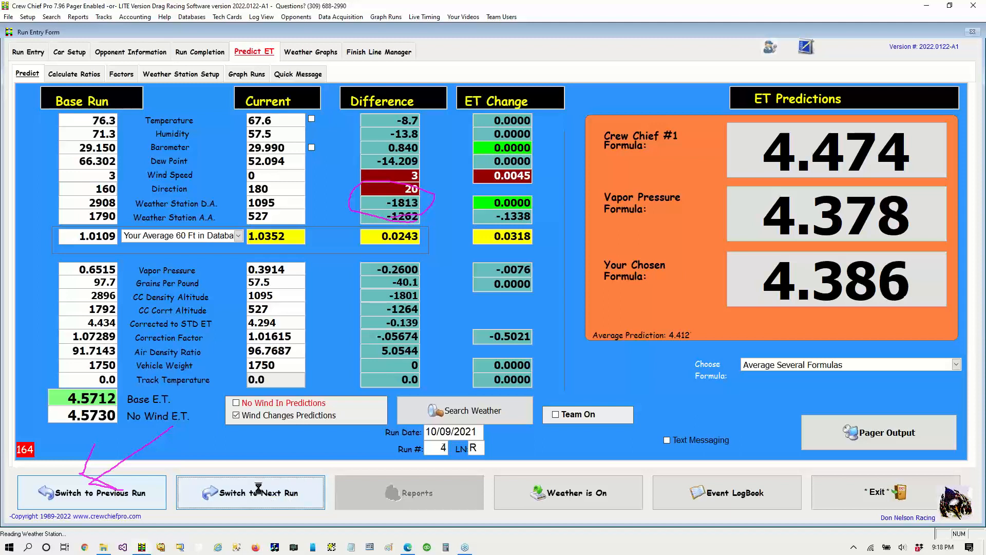
{"action": "left_click", "coordinate": [261, 492]}
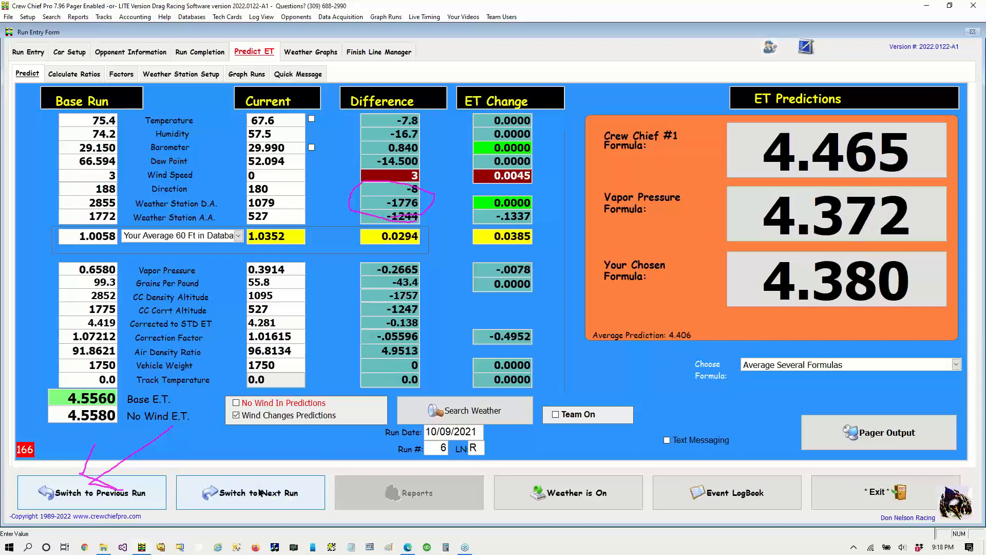
{"action": "left_click", "coordinate": [261, 492]}
{"action": "left_click", "coordinate": [260, 492]}
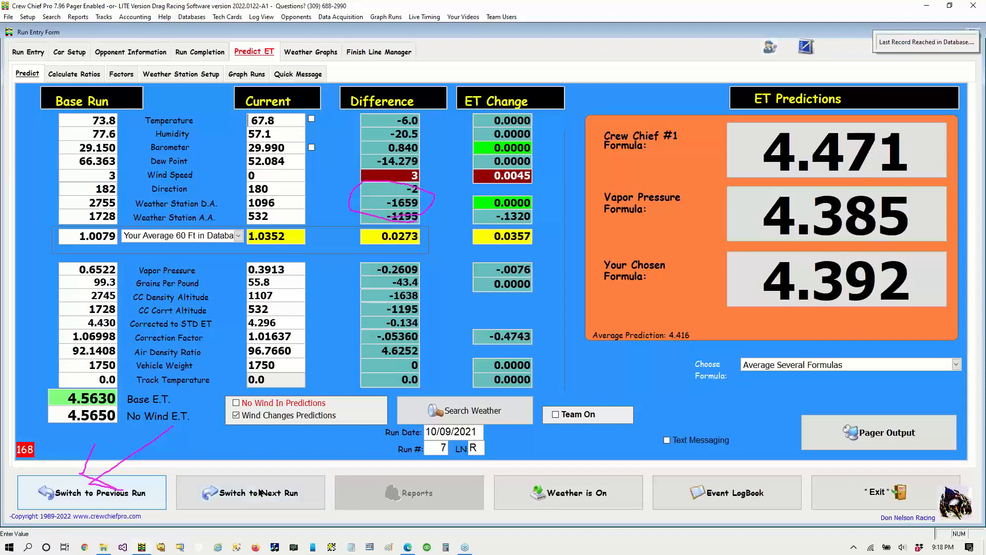
Step: Step back through the base runs as far as run 2 of 12/16/2020, and settle on run 1 of 12/17/2020
{"action": "left_click", "coordinate": [90, 495]}
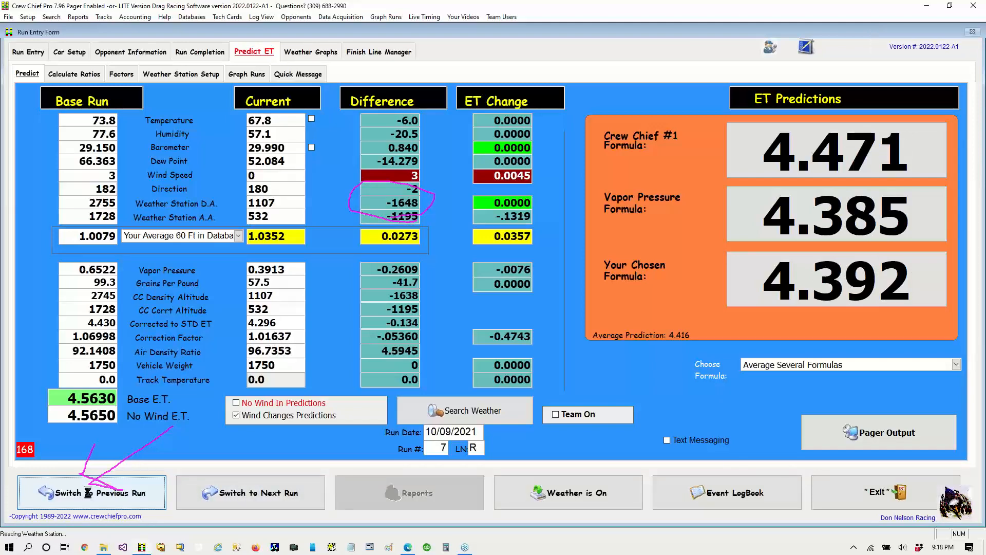
{"action": "left_click", "coordinate": [90, 495]}
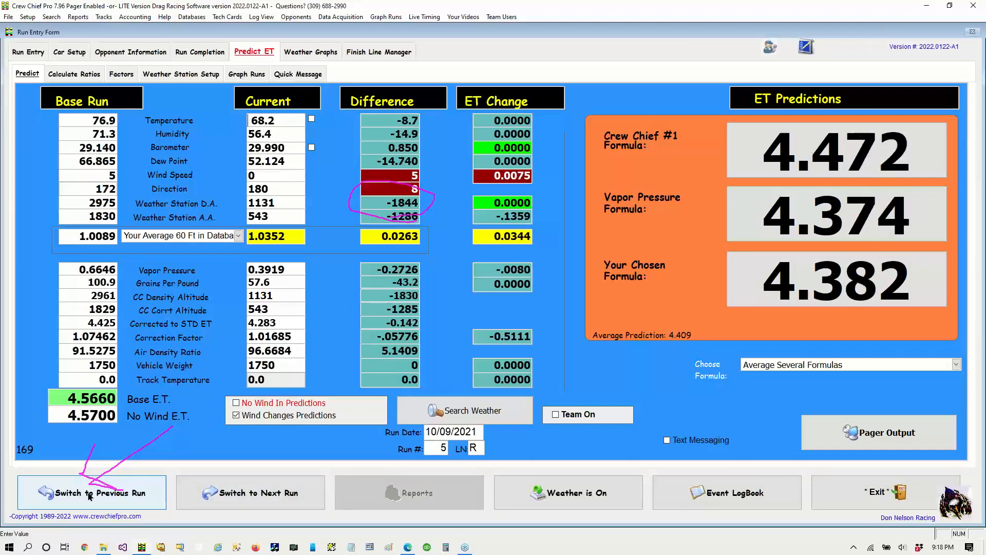
{"action": "left_click", "coordinate": [90, 495]}
{"action": "left_click", "coordinate": [90, 495]}
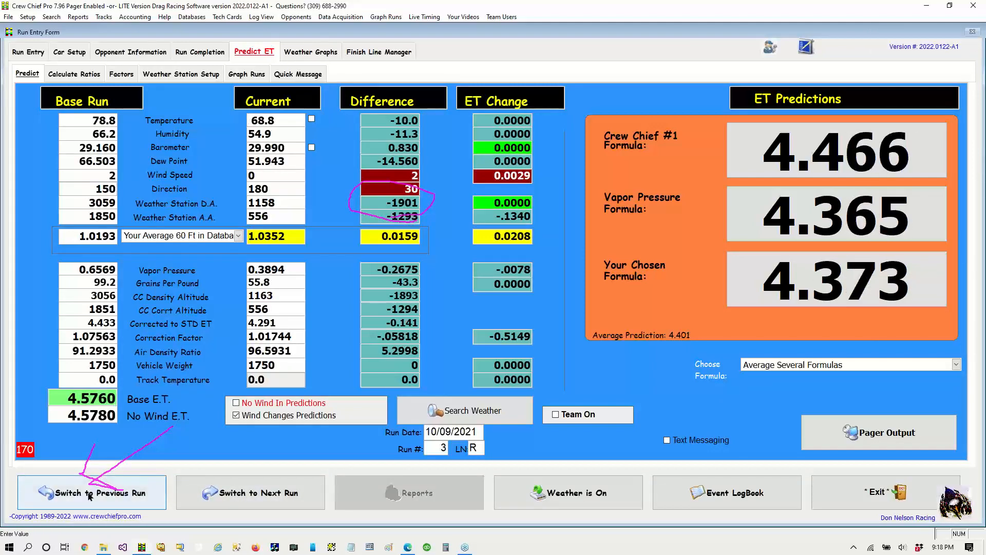
{"action": "left_click", "coordinate": [90, 495]}
{"action": "left_click", "coordinate": [90, 495]}
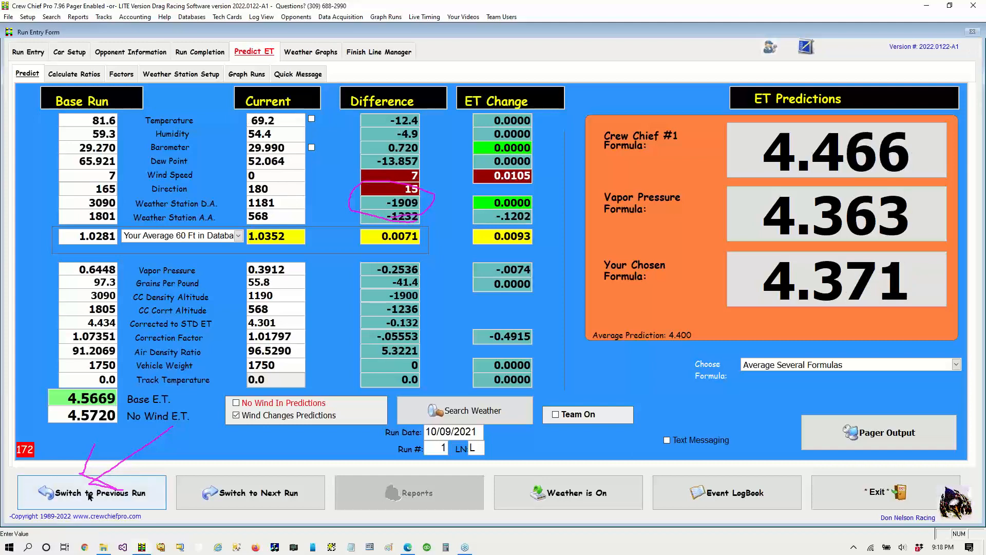
{"action": "left_click", "coordinate": [90, 495]}
{"action": "left_click", "coordinate": [90, 494]}
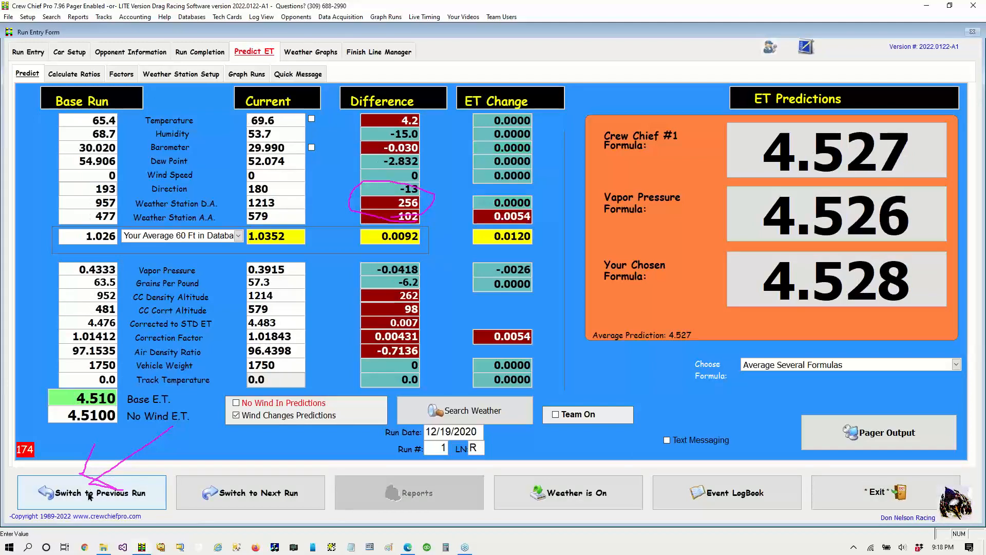
{"action": "left_click", "coordinate": [90, 494]}
{"action": "left_click", "coordinate": [90, 495]}
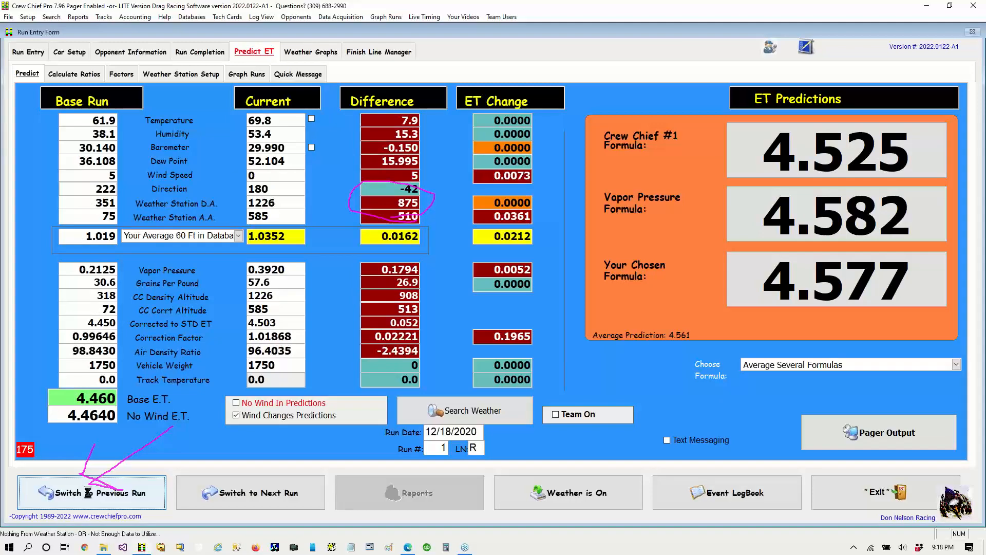
{"action": "left_click", "coordinate": [90, 495]}
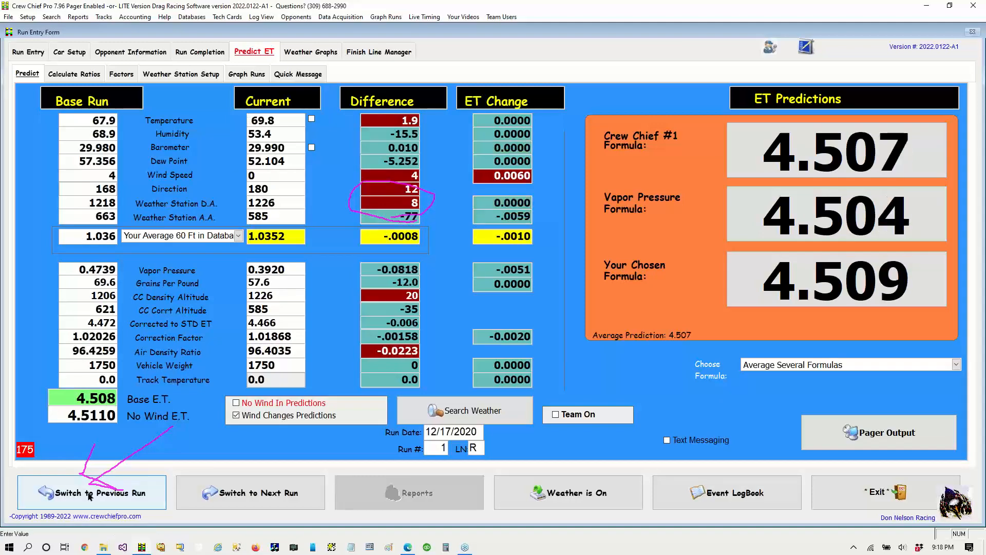
{"action": "left_click", "coordinate": [90, 494]}
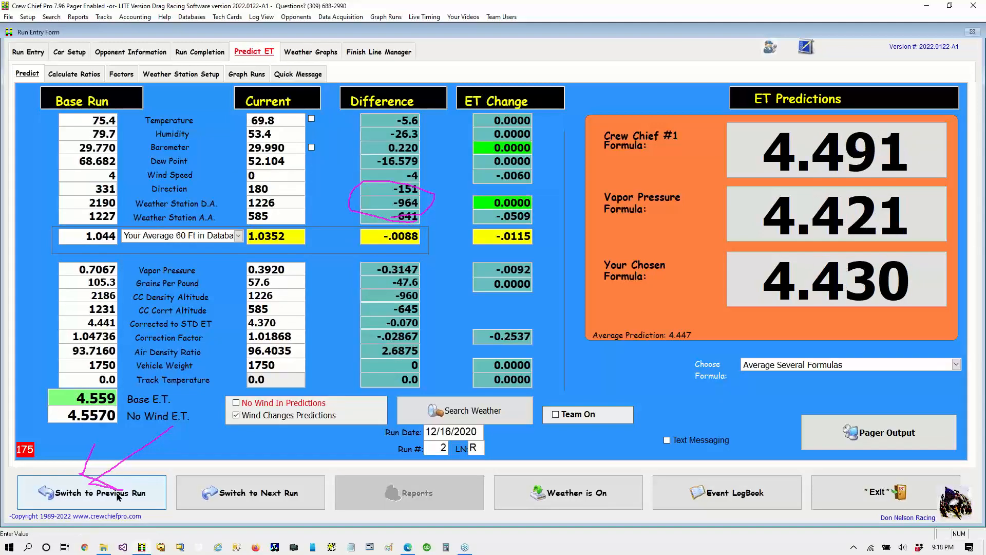
{"action": "left_click", "coordinate": [193, 496]}
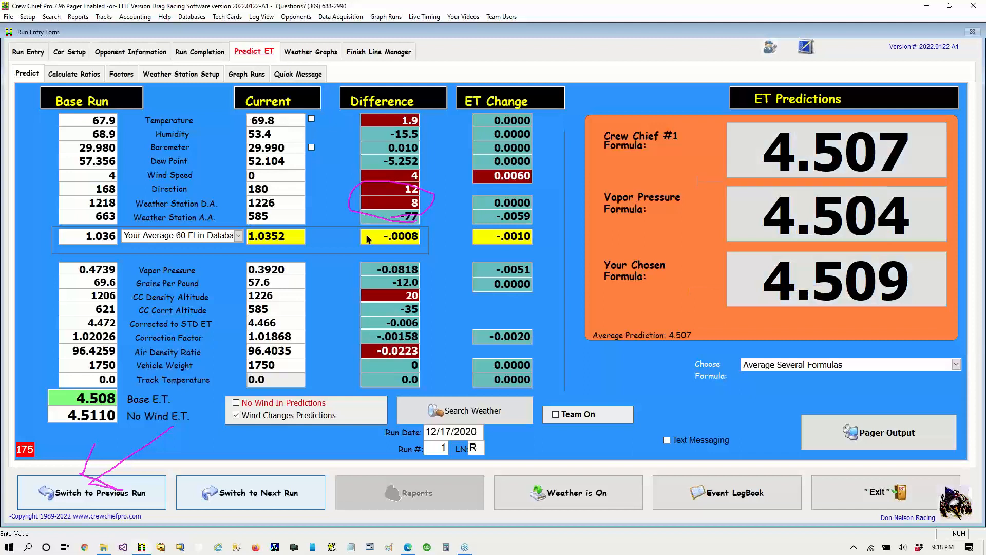
Step: Clear the pen markings and search for runs near the current Weather Station D.A., limited to the current database
{"action": "left_click", "coordinate": [981, 157]}
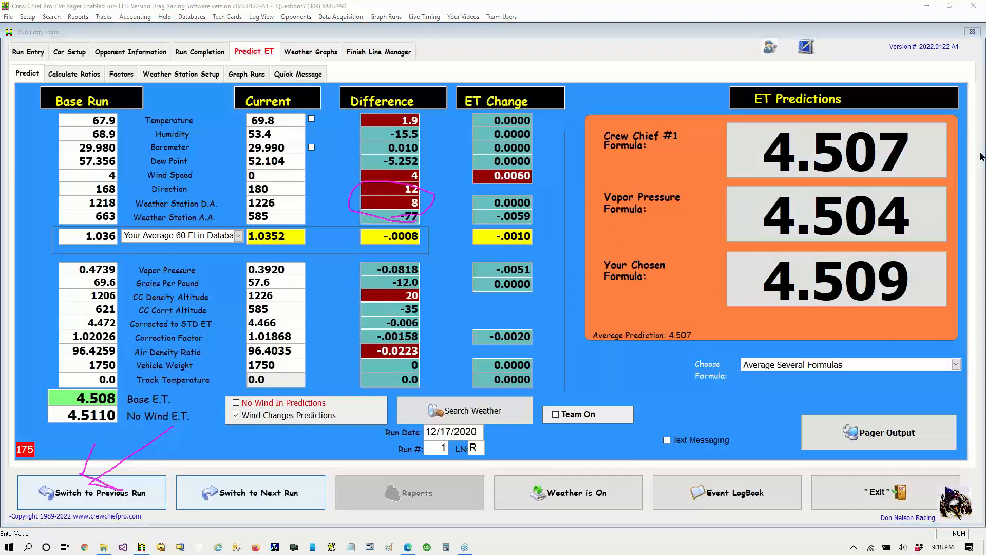
{"action": "left_click", "coordinate": [925, 169]}
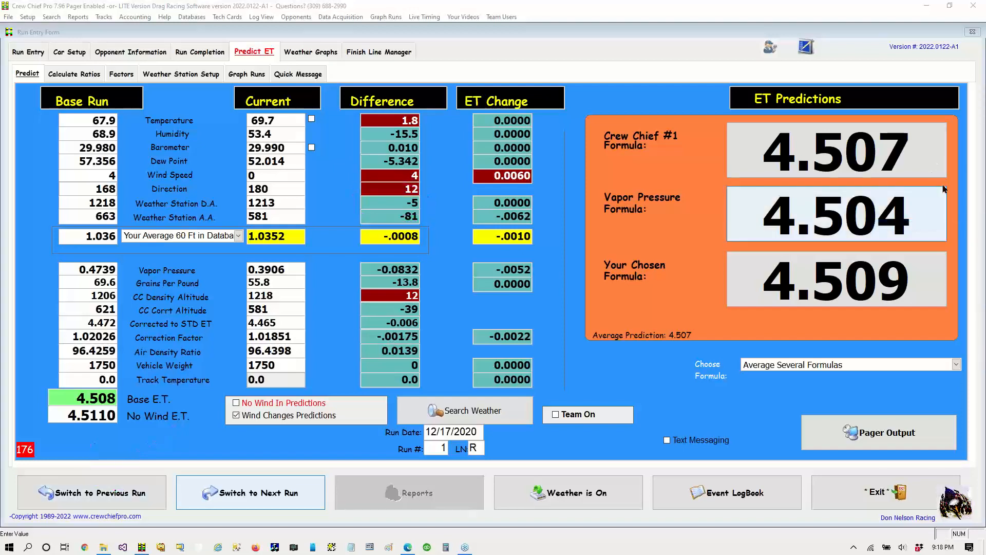
{"action": "double_click", "coordinate": [279, 199]}
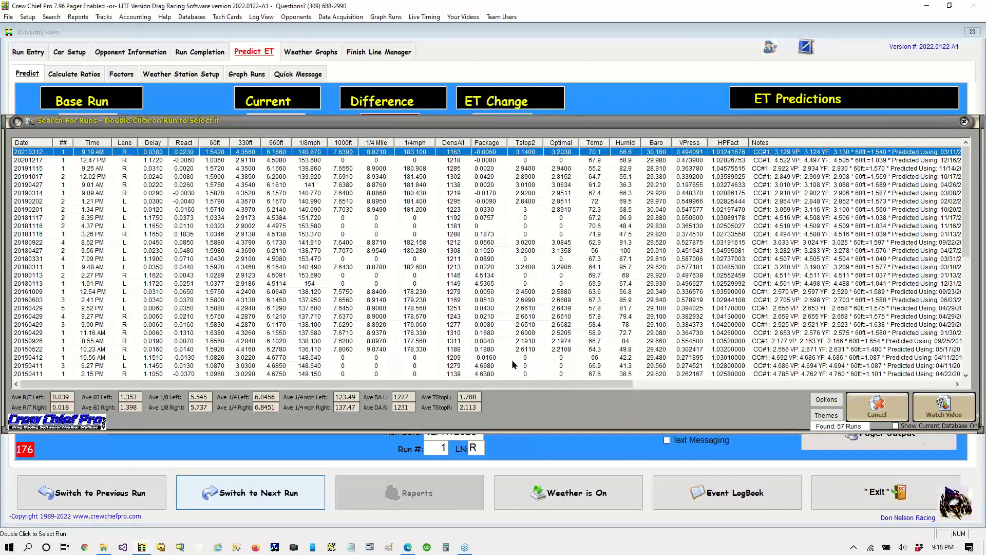
{"action": "left_click", "coordinate": [928, 427]}
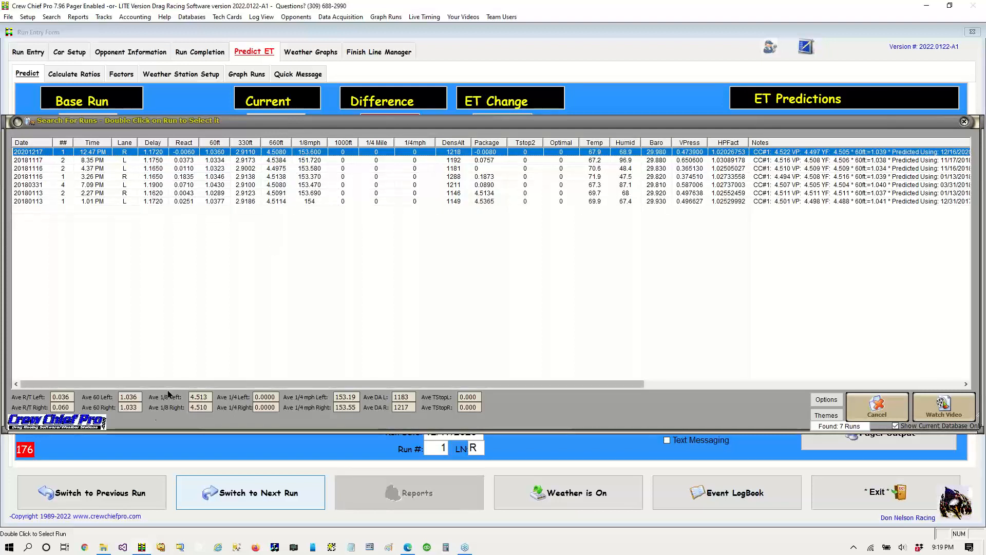
{"action": "left_click", "coordinate": [979, 151]}
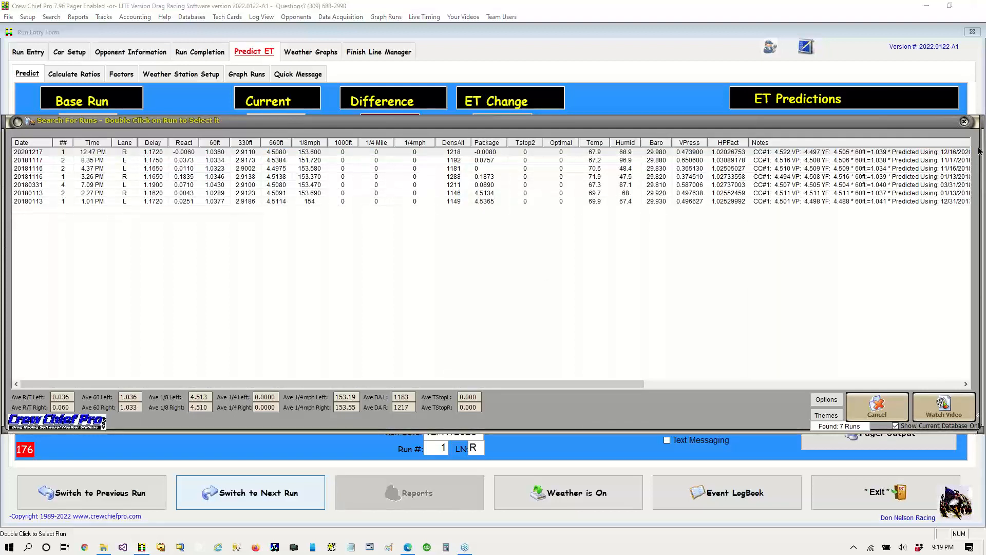
Step: Circle the average 1/8-mile times in the search results, add an arrow, and close the search without picking a run
{"action": "left_click", "coordinate": [911, 225]}
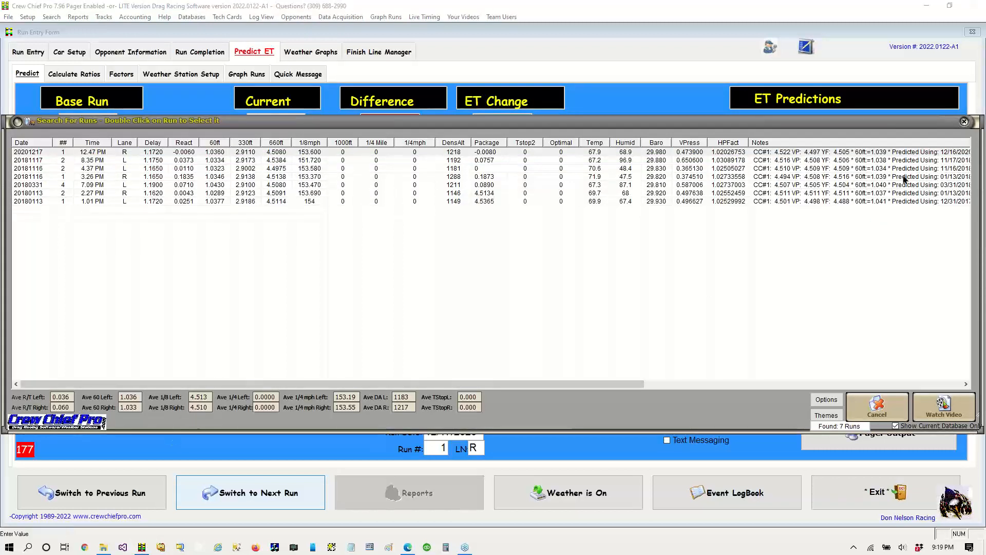
{"action": "mouse_move", "coordinate": [212, 368]}
{"action": "left_mouse_down"}
{"action": "mouse_move", "coordinate": [143, 414]}
{"action": "mouse_move", "coordinate": [239, 384]}
{"action": "mouse_move", "coordinate": [209, 363]}
{"action": "mouse_move", "coordinate": [189, 316]}
{"action": "mouse_move", "coordinate": [202, 375]}
{"action": "mouse_move", "coordinate": [186, 361]}
{"action": "mouse_move", "coordinate": [199, 381]}
{"action": "mouse_move", "coordinate": [214, 354]}
{"action": "left_mouse_up"}
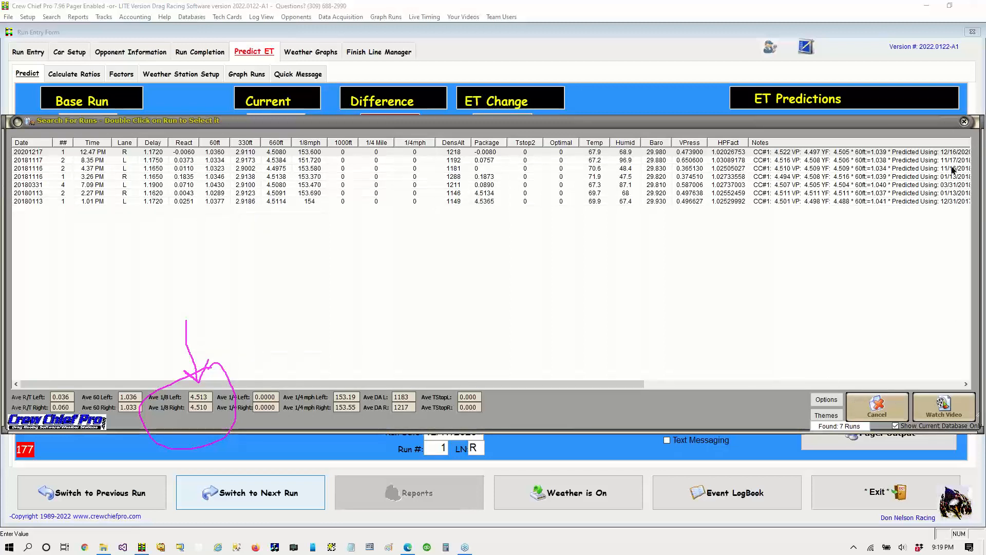
{"action": "left_click", "coordinate": [906, 226]}
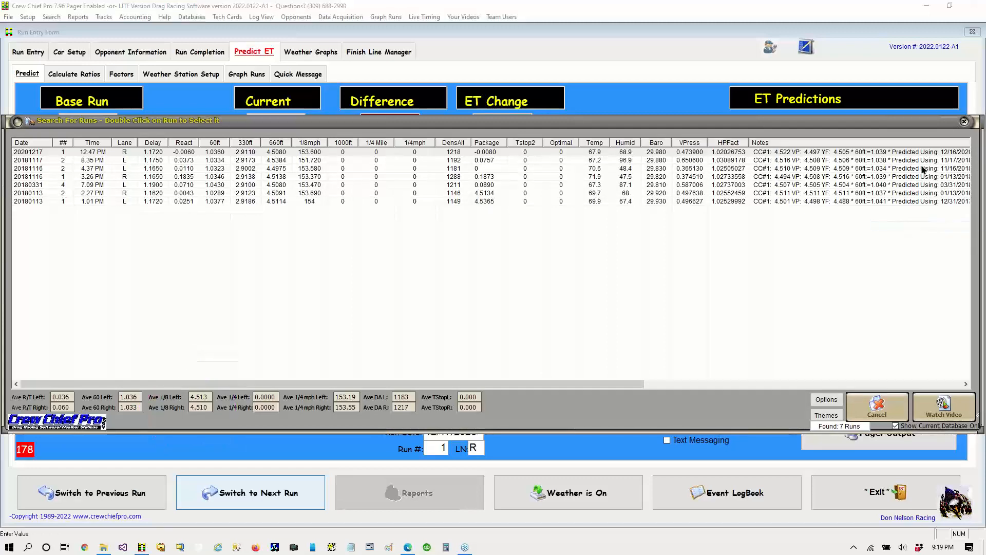
{"action": "left_click", "coordinate": [852, 404]}
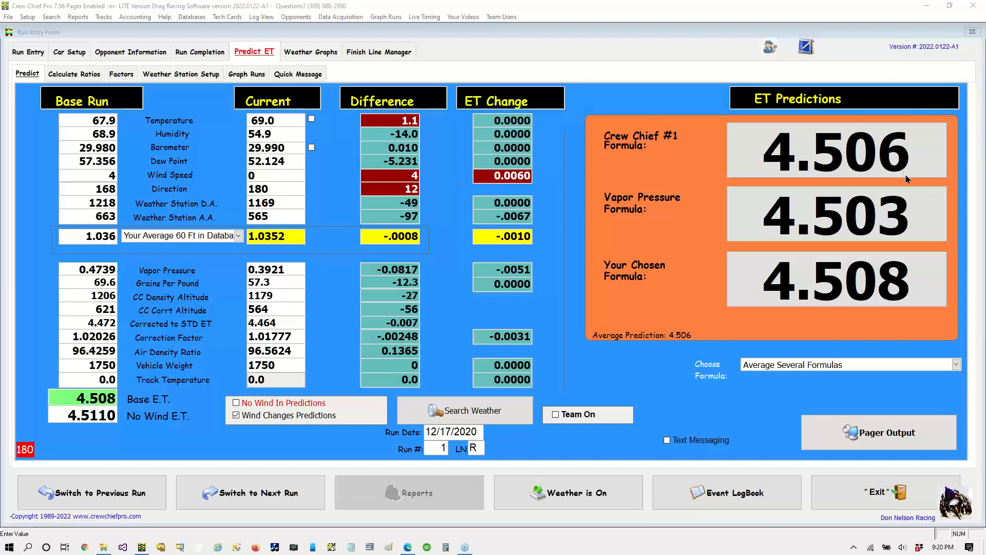
Step: Circle the temperature-to-dew-point rows, the Base and No Wind E.T.s, and the current and base 60-foot times, dashing the first three weather rows
{"action": "mouse_move", "coordinate": [452, 125]}
{"action": "left_mouse_down"}
{"action": "mouse_move", "coordinate": [436, 112]}
{"action": "mouse_move", "coordinate": [127, 102]}
{"action": "left_mouse_up"}
{"action": "mouse_move", "coordinate": [66, 96]}
{"action": "left_mouse_down"}
{"action": "mouse_move", "coordinate": [26, 164]}
{"action": "mouse_move", "coordinate": [479, 164]}
{"action": "mouse_move", "coordinate": [447, 102]}
{"action": "left_mouse_up"}
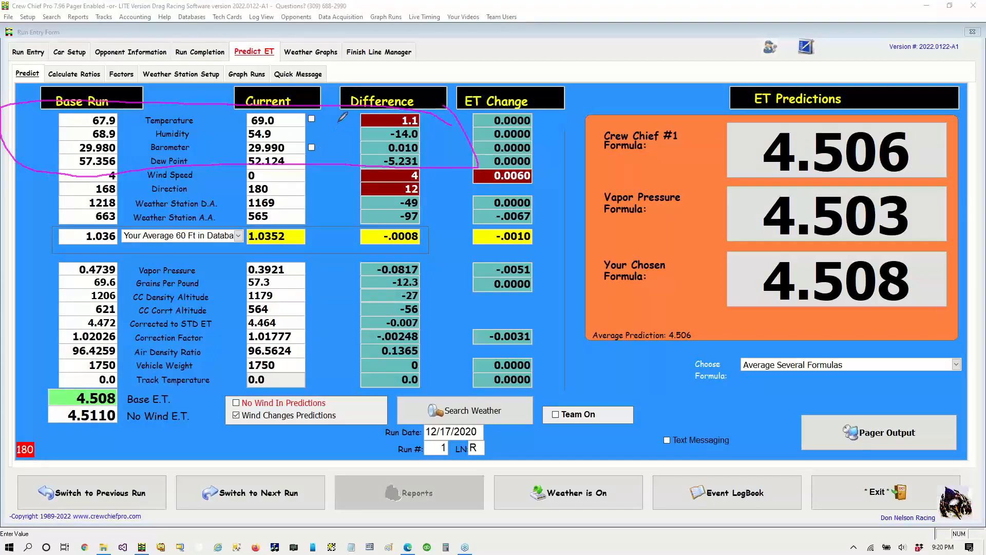
{"action": "mouse_move", "coordinate": [338, 122]}
{"action": "left_mouse_down"}
{"action": "mouse_move", "coordinate": [353, 123]}
{"action": "mouse_move", "coordinate": [352, 137]}
{"action": "mouse_move", "coordinate": [370, 150]}
{"action": "left_mouse_up"}
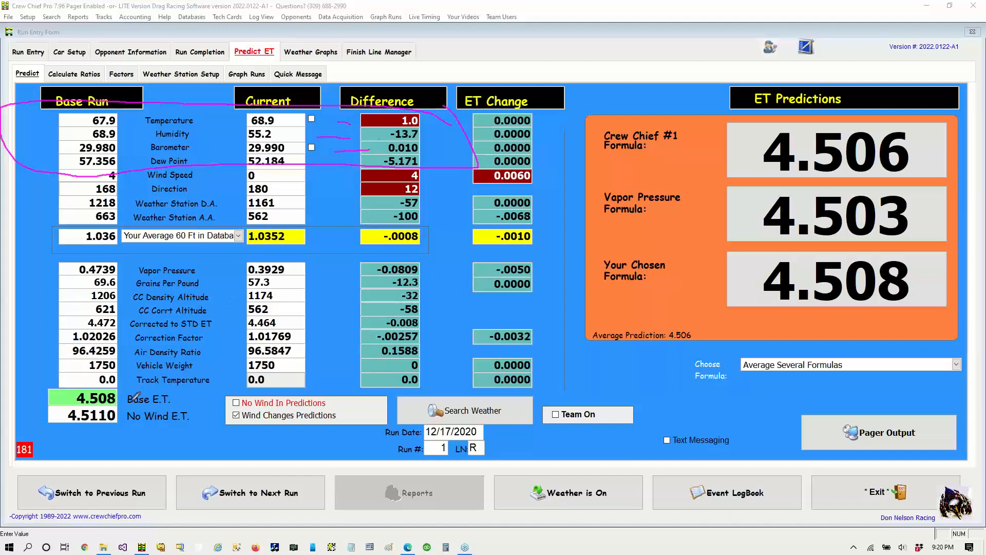
{"action": "mouse_move", "coordinate": [131, 396]}
{"action": "left_mouse_down"}
{"action": "mouse_move", "coordinate": [114, 372]}
{"action": "mouse_move", "coordinate": [36, 408]}
{"action": "mouse_move", "coordinate": [140, 434]}
{"action": "mouse_move", "coordinate": [117, 378]}
{"action": "left_mouse_up"}
{"action": "mouse_move", "coordinate": [238, 252]}
{"action": "left_mouse_down"}
{"action": "mouse_move", "coordinate": [311, 246]}
{"action": "mouse_move", "coordinate": [265, 227]}
{"action": "mouse_move", "coordinate": [238, 251]}
{"action": "left_mouse_up"}
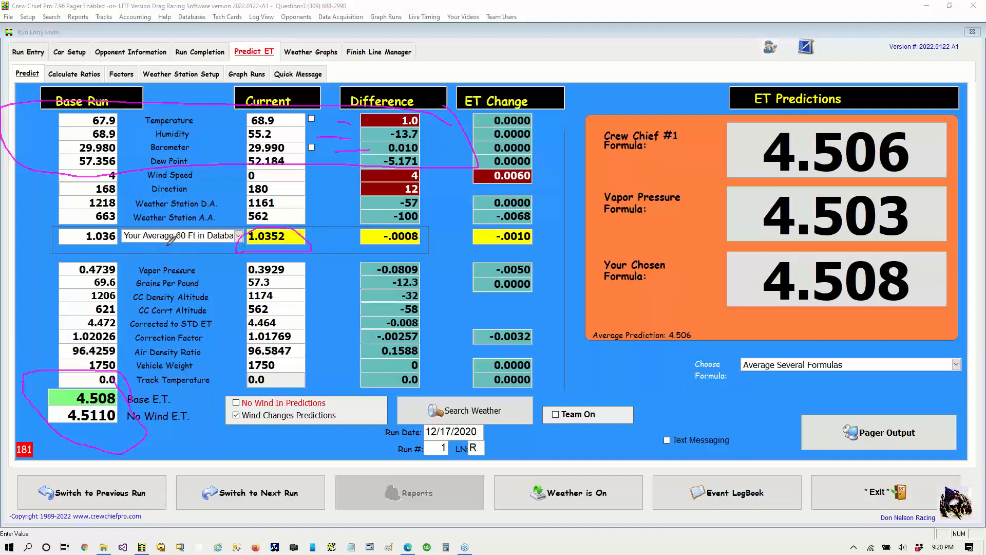
{"action": "mouse_move", "coordinate": [75, 230]}
{"action": "left_mouse_down"}
{"action": "mouse_move", "coordinate": [111, 261]}
{"action": "mouse_move", "coordinate": [114, 216]}
{"action": "mouse_move", "coordinate": [75, 241]}
{"action": "left_mouse_up"}
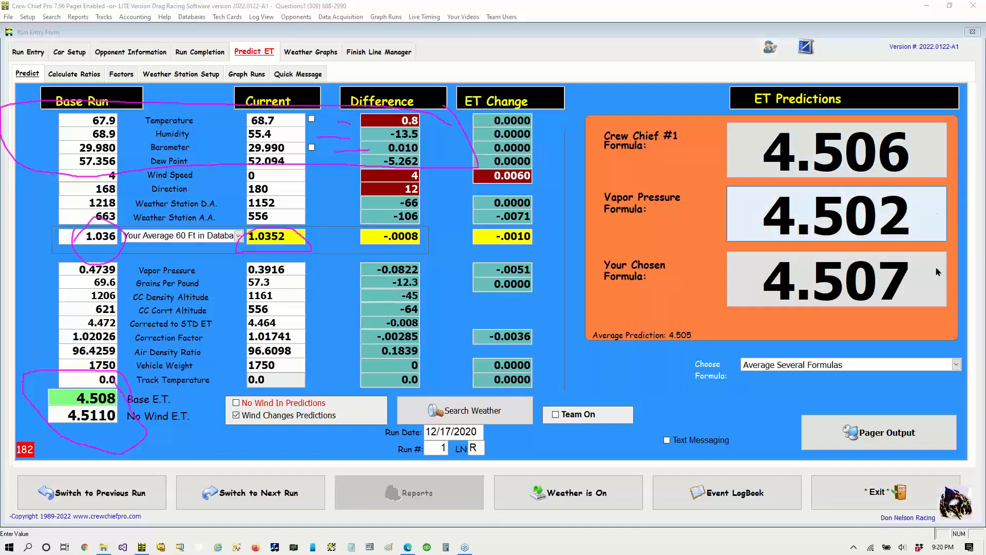
Step: Compare predictions using DA with ½ Baro and ½ Humidity, Density Altitude @ 282 Ft = .01, and Temp, Baro and Relative Humidity
{"action": "left_click", "coordinate": [830, 366]}
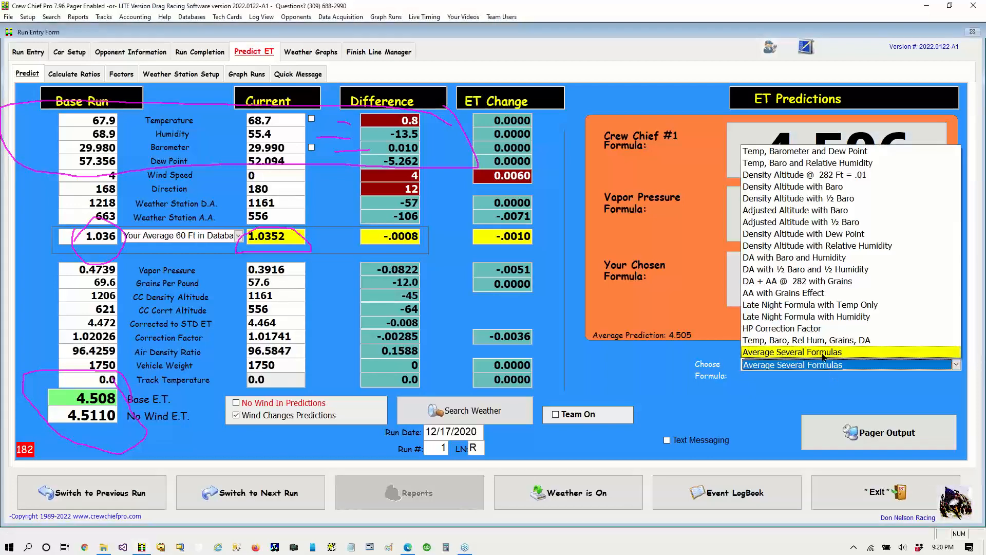
{"action": "left_click", "coordinate": [782, 272]}
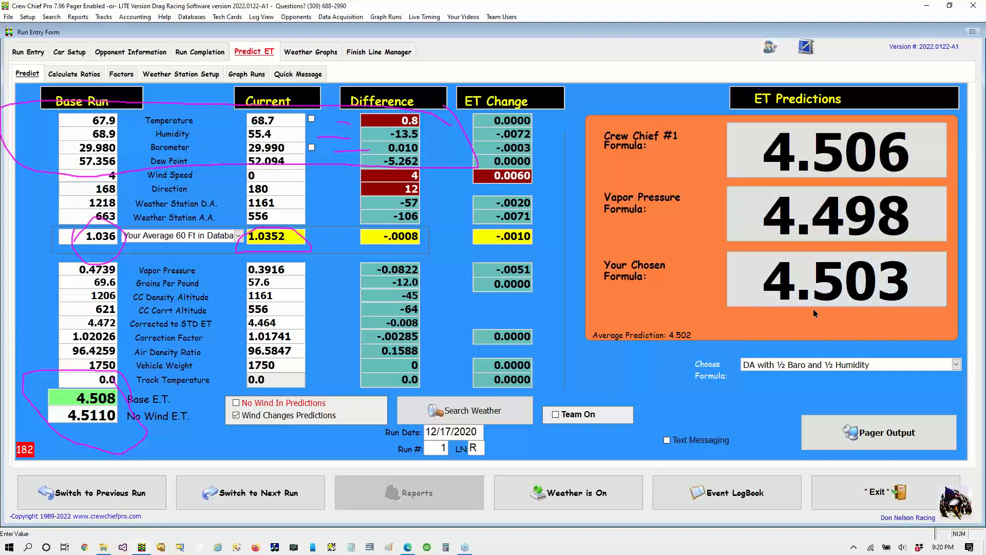
{"action": "left_click", "coordinate": [807, 366]}
{"action": "left_click", "coordinate": [806, 176]}
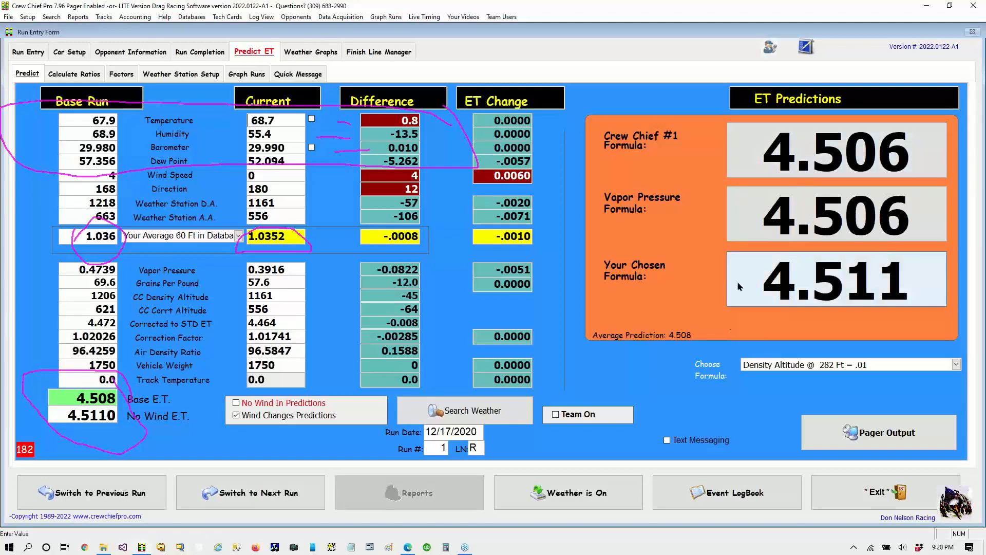
{"action": "left_click", "coordinate": [795, 364]}
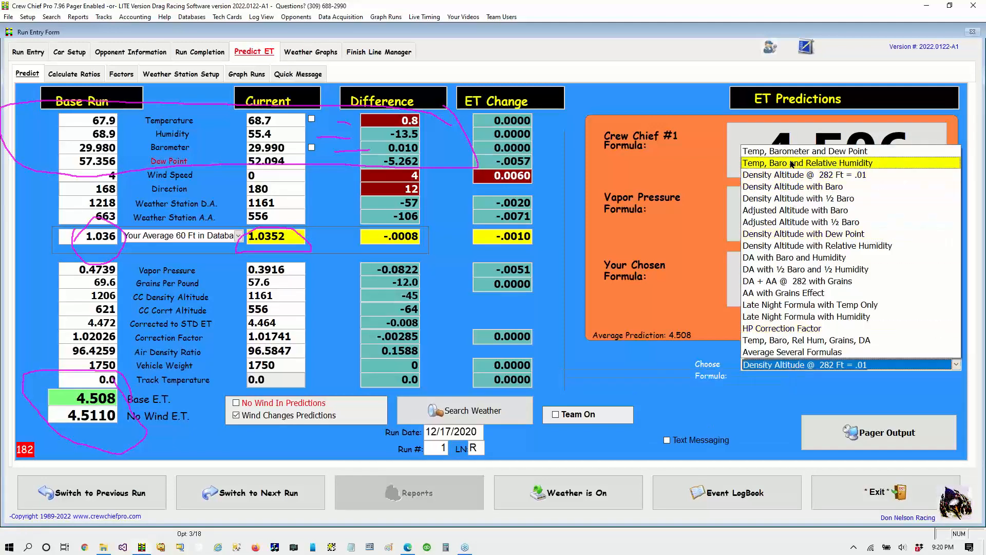
{"action": "left_click", "coordinate": [795, 162]}
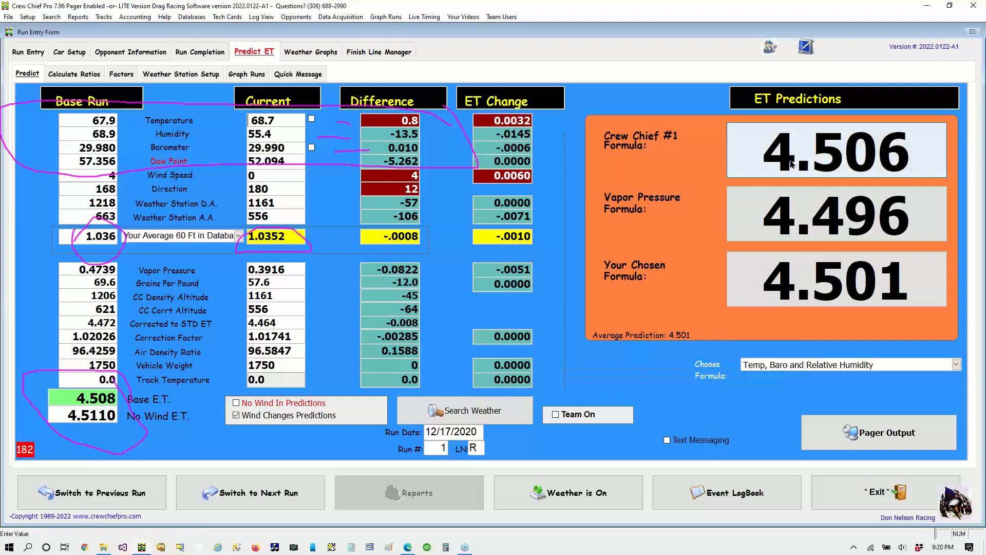
Step: Try the Late Night Formula with Humidity, DA with Baro and Humidity, and Density Altitude with Baro as the chosen formula
{"action": "left_click", "coordinate": [788, 366]}
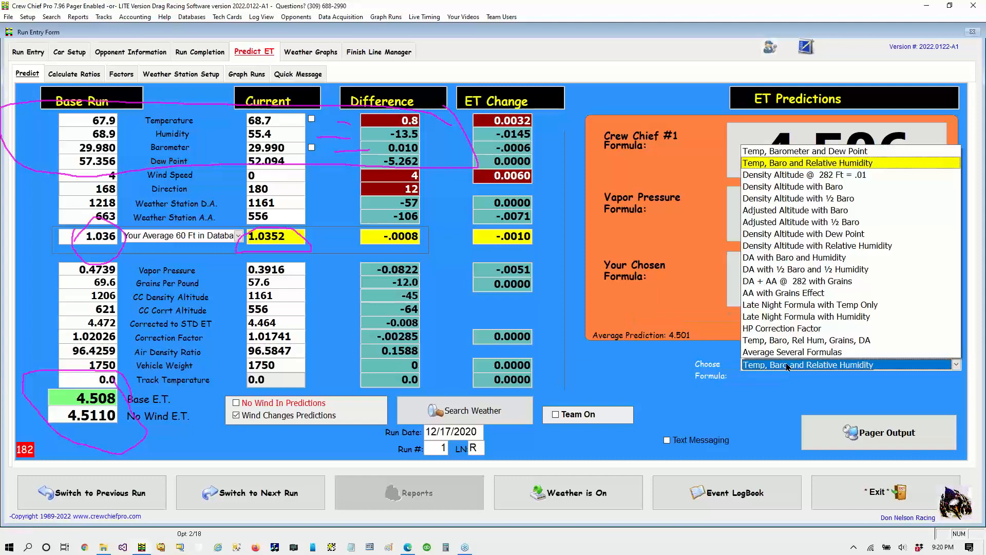
{"action": "left_click", "coordinate": [784, 319]}
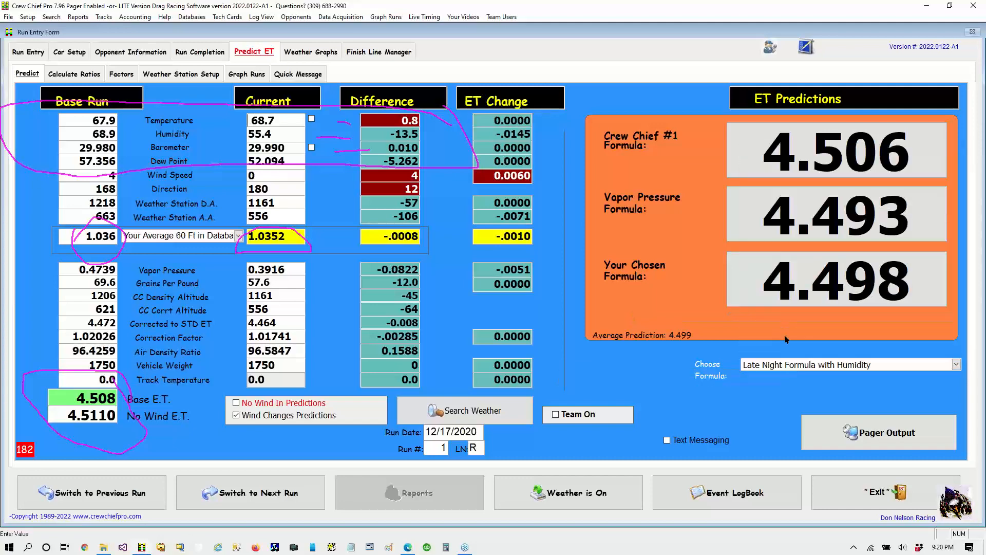
{"action": "left_click", "coordinate": [779, 365]}
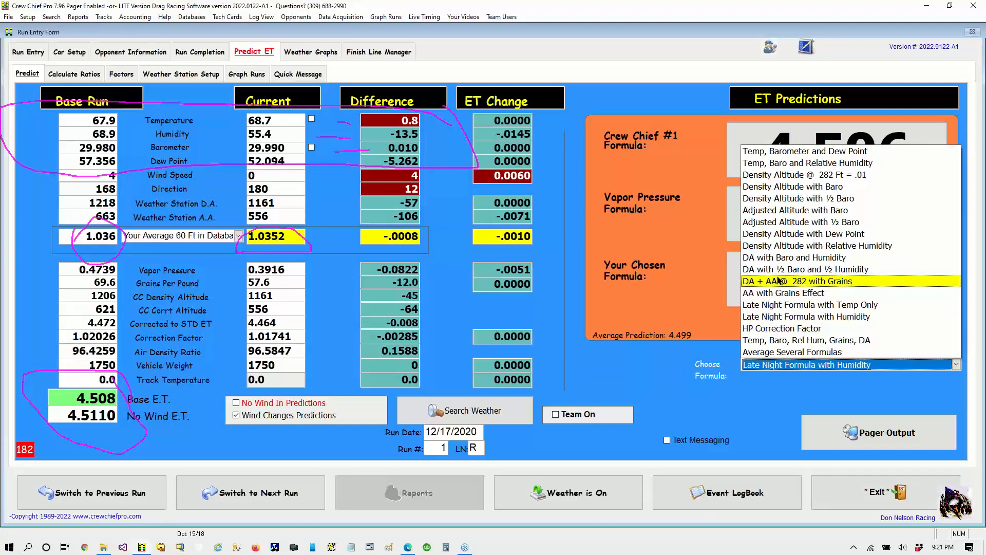
{"action": "left_click", "coordinate": [779, 257]}
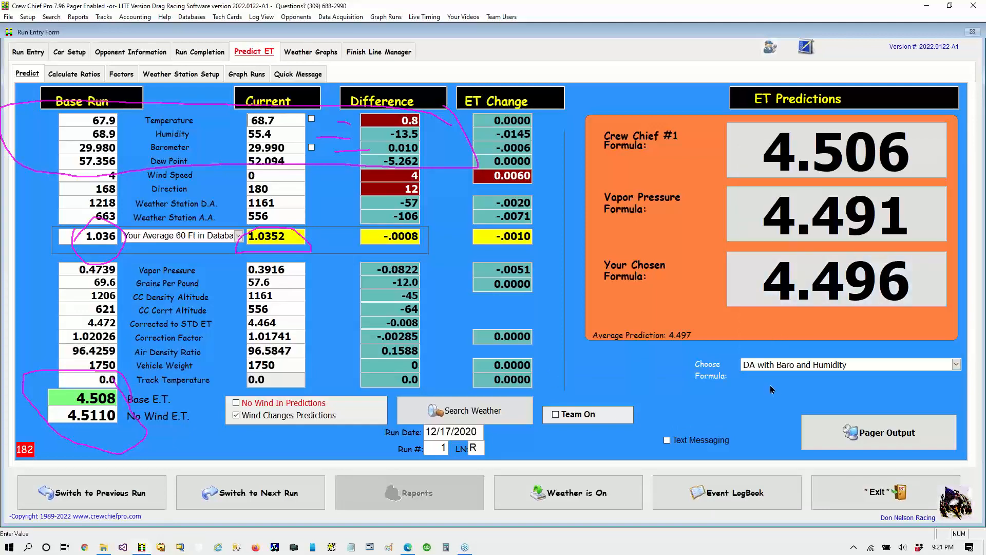
{"action": "left_click", "coordinate": [776, 365]}
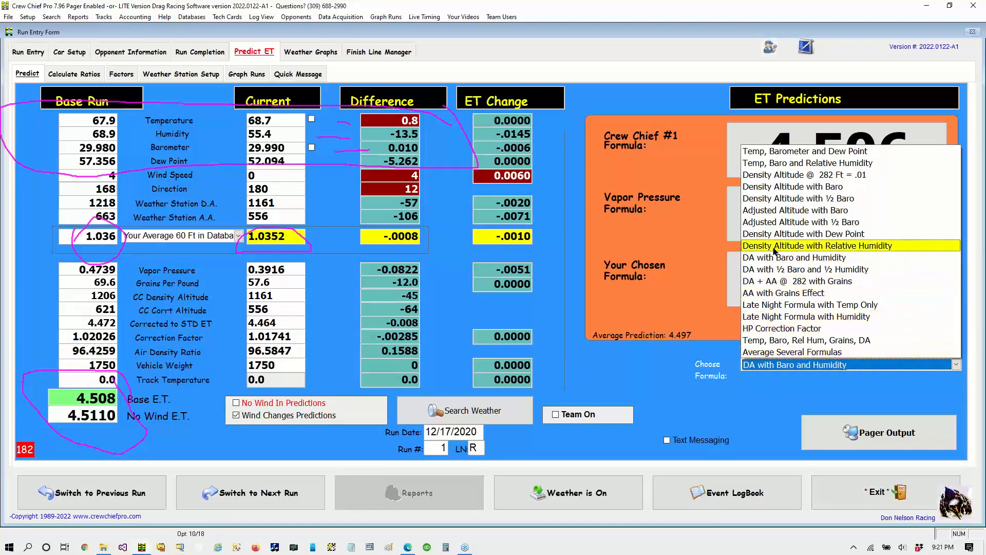
{"action": "left_click", "coordinate": [777, 187]}
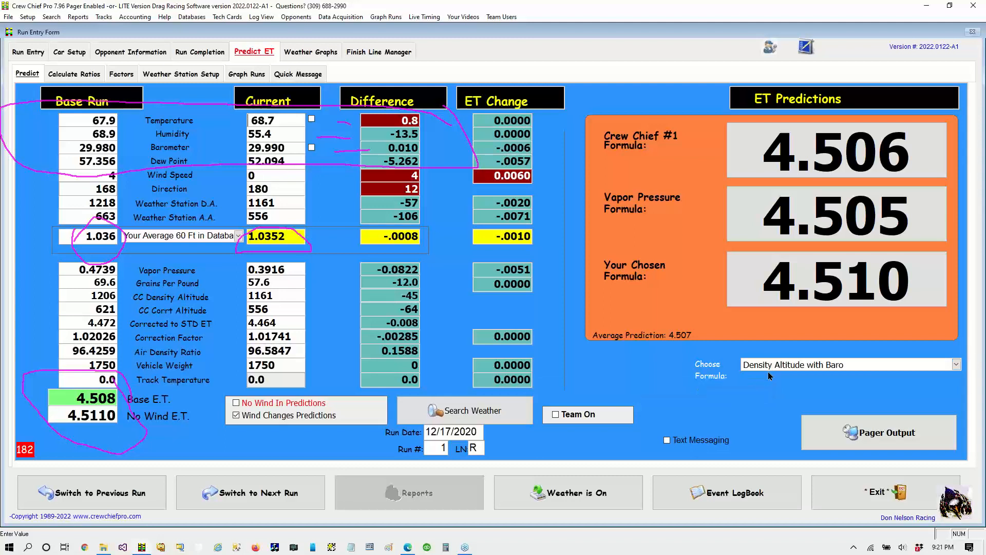
Step: Circle the Choose Formula setting, draw a cross over the Crew Chief #1 prediction, and clear the pen markings
{"action": "left_click", "coordinate": [976, 148]}
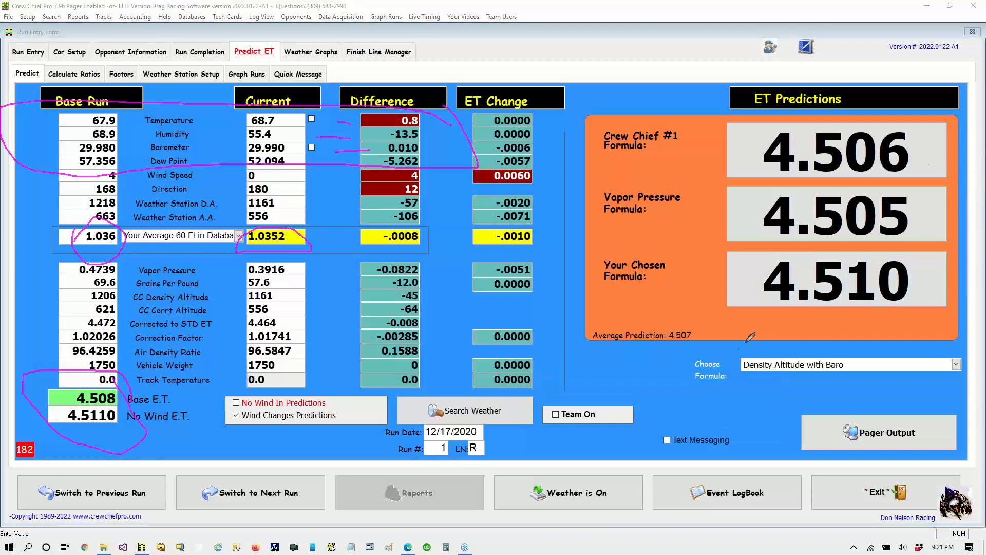
{"action": "mouse_move", "coordinate": [738, 349]}
{"action": "left_mouse_down"}
{"action": "mouse_move", "coordinate": [665, 351]}
{"action": "mouse_move", "coordinate": [711, 409]}
{"action": "mouse_move", "coordinate": [966, 374]}
{"action": "mouse_move", "coordinate": [765, 365]}
{"action": "mouse_move", "coordinate": [649, 374]}
{"action": "left_mouse_up"}
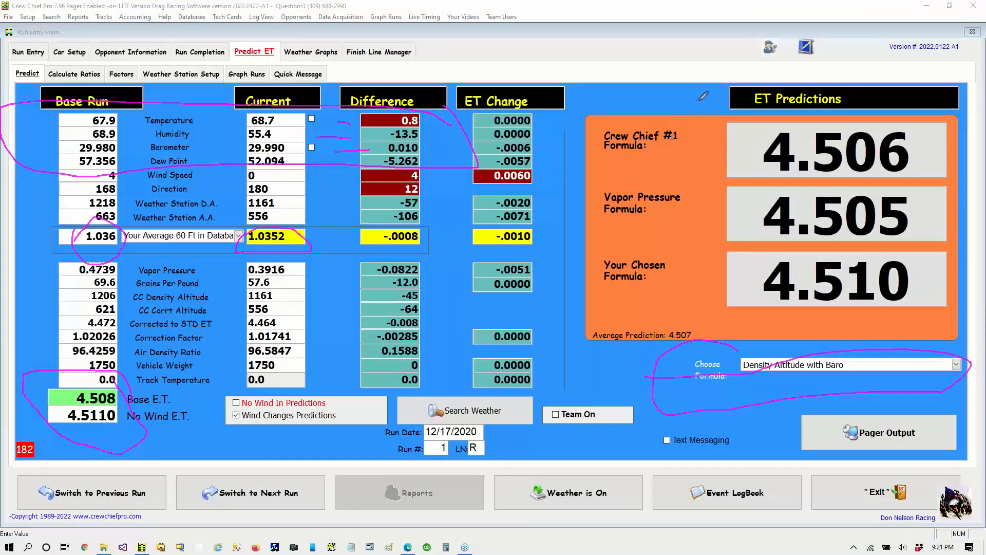
{"action": "left_click_drag", "start_coordinate": [697, 101], "coordinate": [780, 169]}
{"action": "left_click_drag", "start_coordinate": [795, 99], "coordinate": [703, 171]}
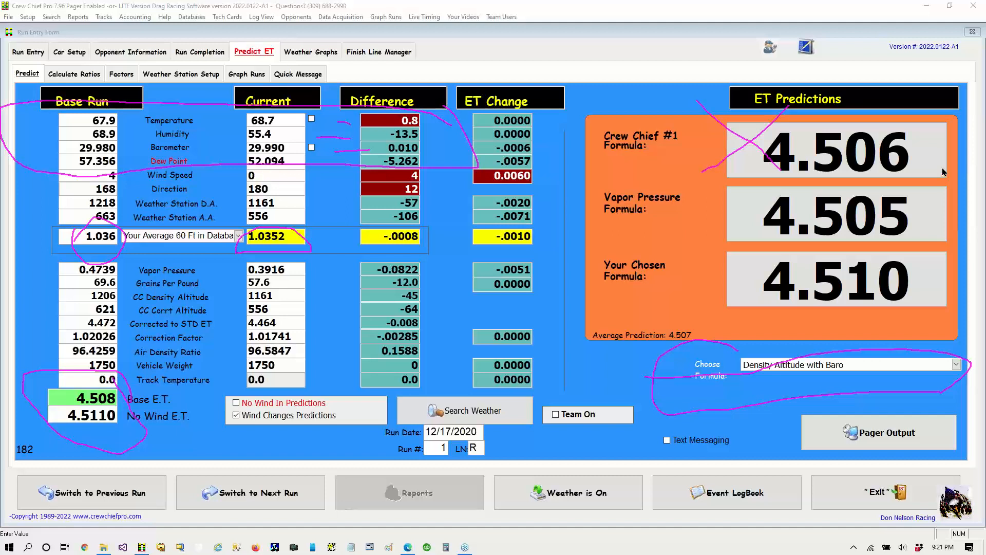
{"action": "left_click", "coordinate": [919, 228]}
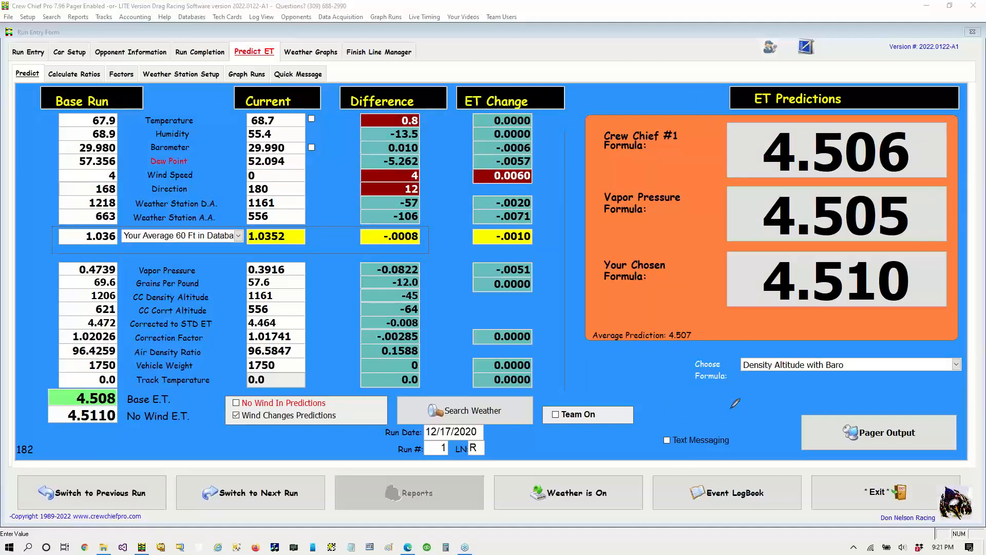
Step: Circle the Your Chosen Formula and Crew Chief #1 predictions, and set the chosen formula to DA with ½ Baro and ½ Humidity
{"action": "mouse_move", "coordinate": [749, 326]}
{"action": "left_mouse_down"}
{"action": "mouse_move", "coordinate": [785, 328]}
{"action": "mouse_move", "coordinate": [933, 266]}
{"action": "mouse_move", "coordinate": [710, 302]}
{"action": "mouse_move", "coordinate": [796, 334]}
{"action": "left_mouse_up"}
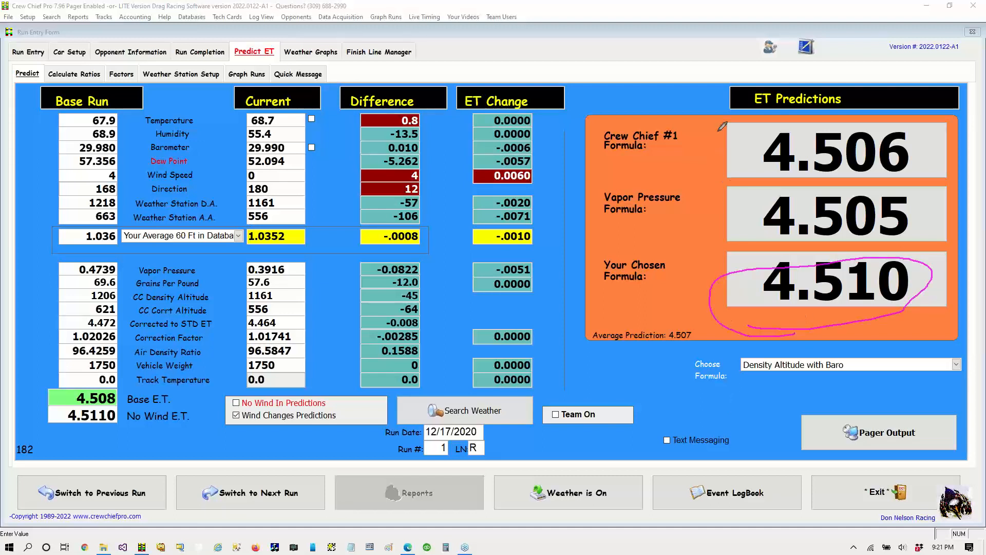
{"action": "mouse_move", "coordinate": [718, 131]}
{"action": "left_mouse_down"}
{"action": "mouse_move", "coordinate": [769, 178]}
{"action": "mouse_move", "coordinate": [933, 134]}
{"action": "mouse_move", "coordinate": [760, 121]}
{"action": "mouse_move", "coordinate": [719, 134]}
{"action": "left_mouse_up"}
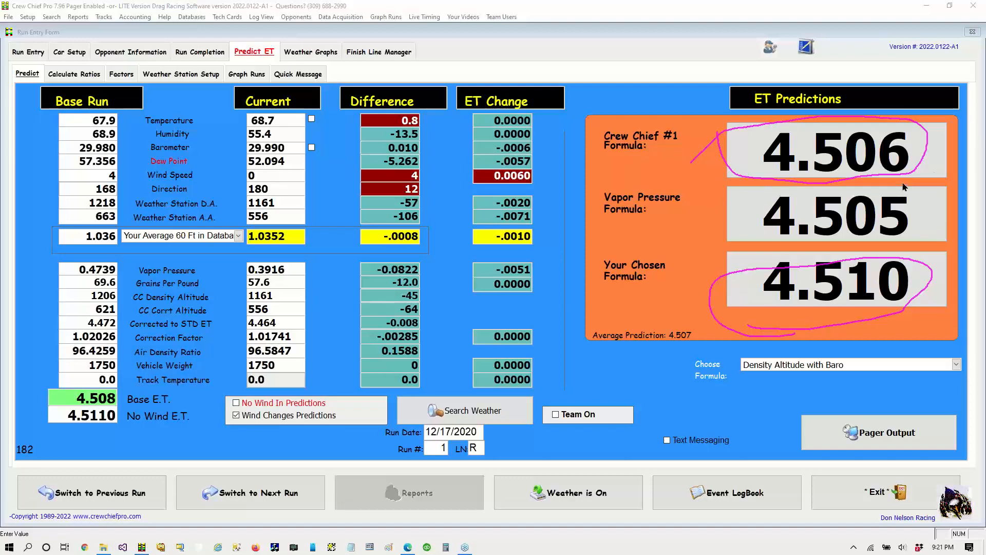
{"action": "left_click", "coordinate": [794, 364]}
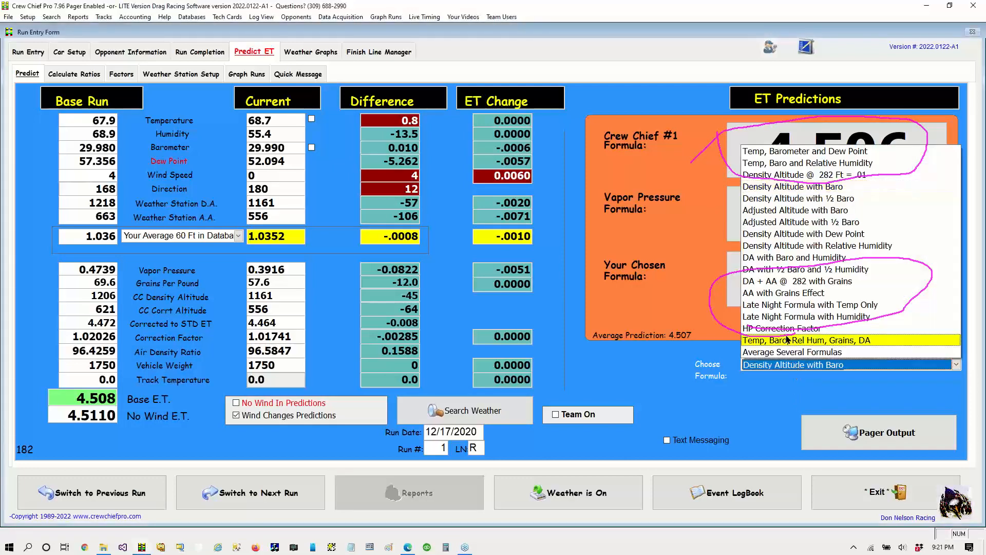
{"action": "left_click", "coordinate": [792, 270]}
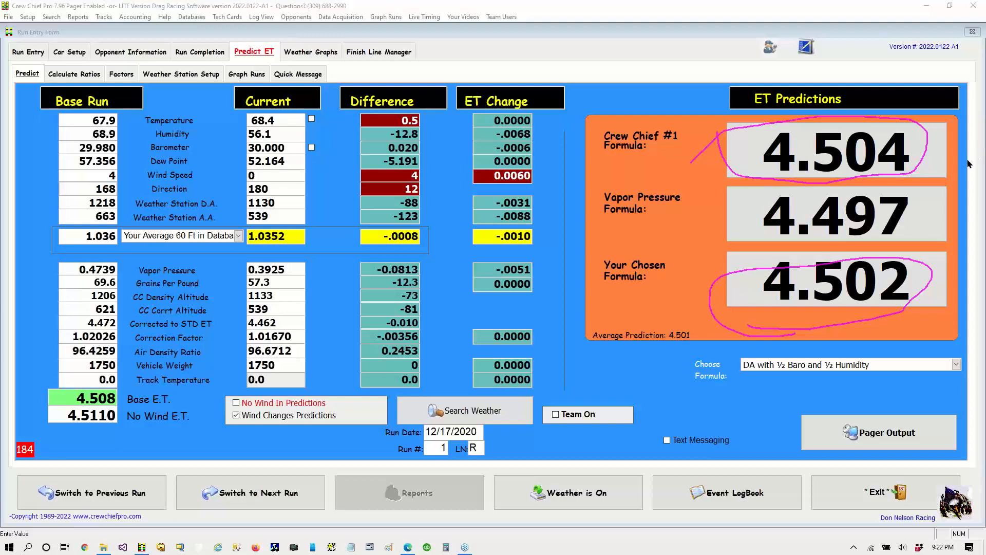
{"action": "key", "text": "Escape"}
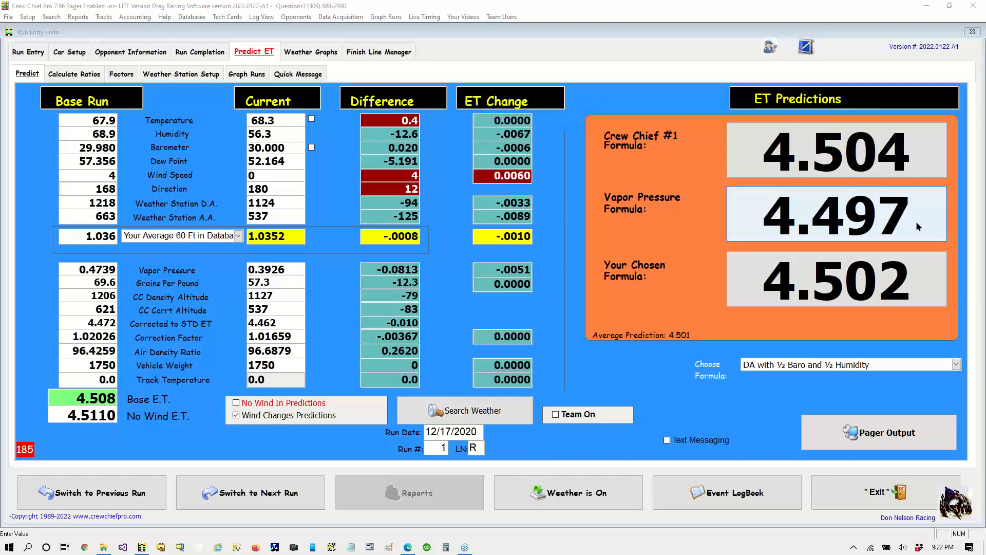
Step: Show the last run in Run Entry and circle its Traction Meter value
{"action": "left_click", "coordinate": [20, 55]}
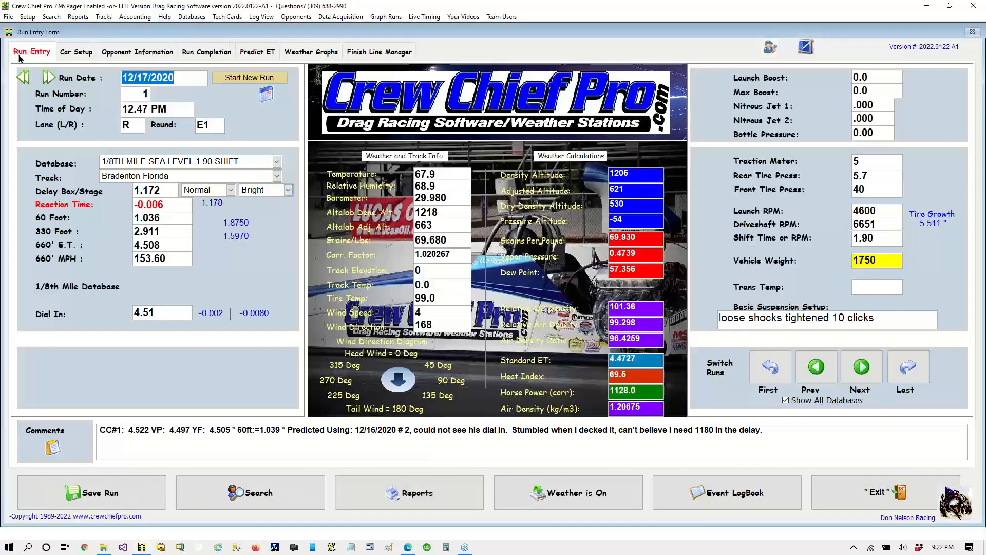
{"action": "left_click", "coordinate": [910, 369]}
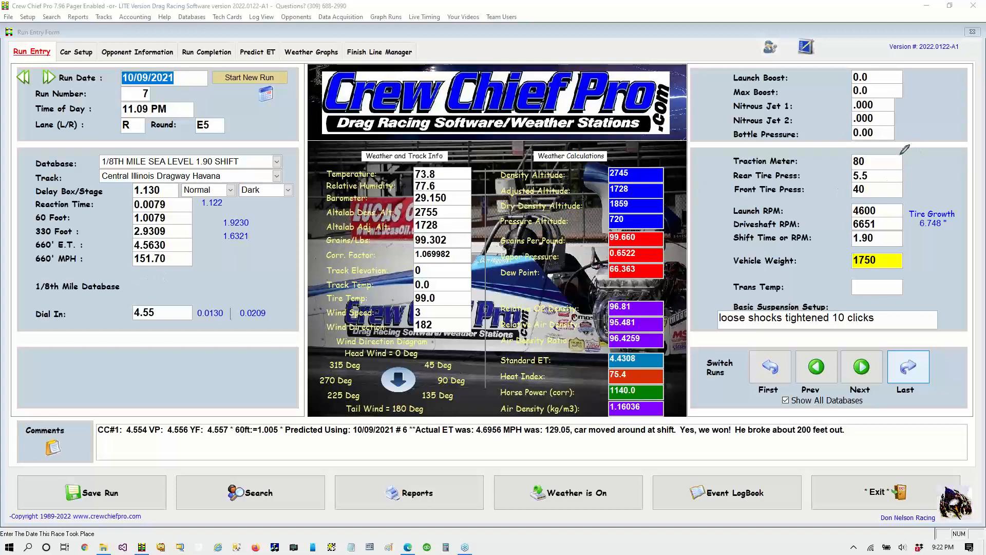
{"action": "mouse_move", "coordinate": [901, 154]}
{"action": "left_mouse_down"}
{"action": "mouse_move", "coordinate": [766, 146]}
{"action": "mouse_move", "coordinate": [707, 157]}
{"action": "mouse_move", "coordinate": [857, 170]}
{"action": "mouse_move", "coordinate": [903, 155]}
{"action": "left_mouse_up"}
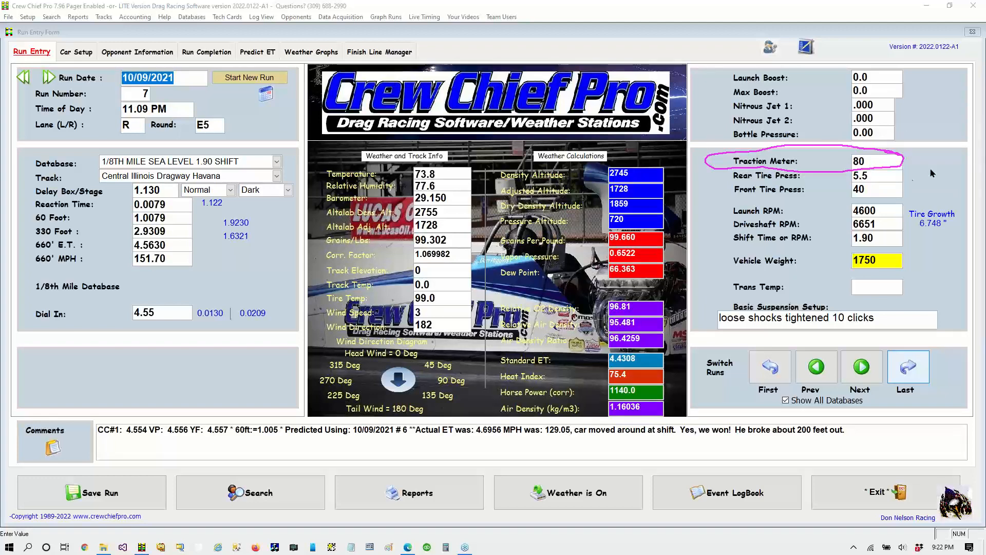
Step: Step back through the saved runs to run 5 of 10/09/2021, comparing the Traction Meter values
{"action": "left_click", "coordinate": [809, 376]}
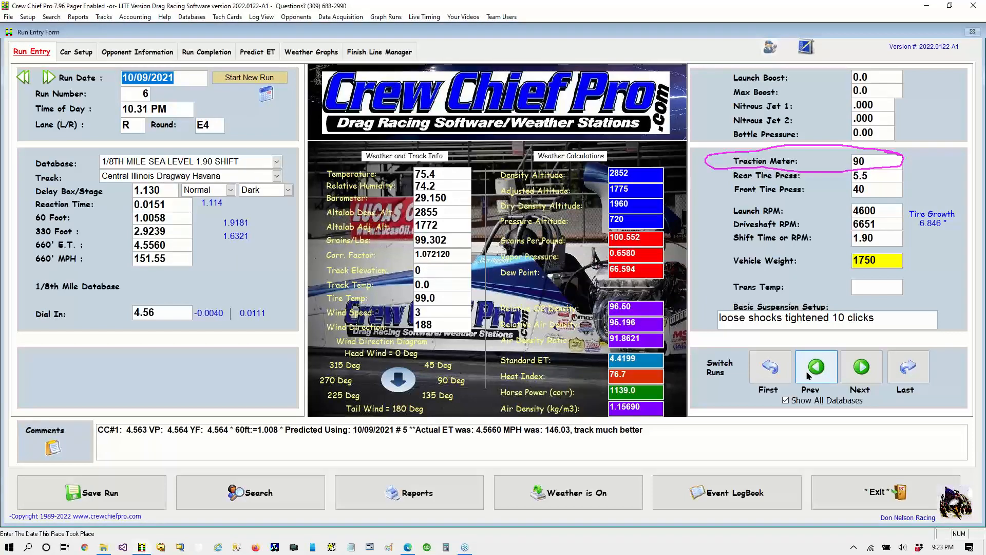
{"action": "left_click", "coordinate": [809, 376]}
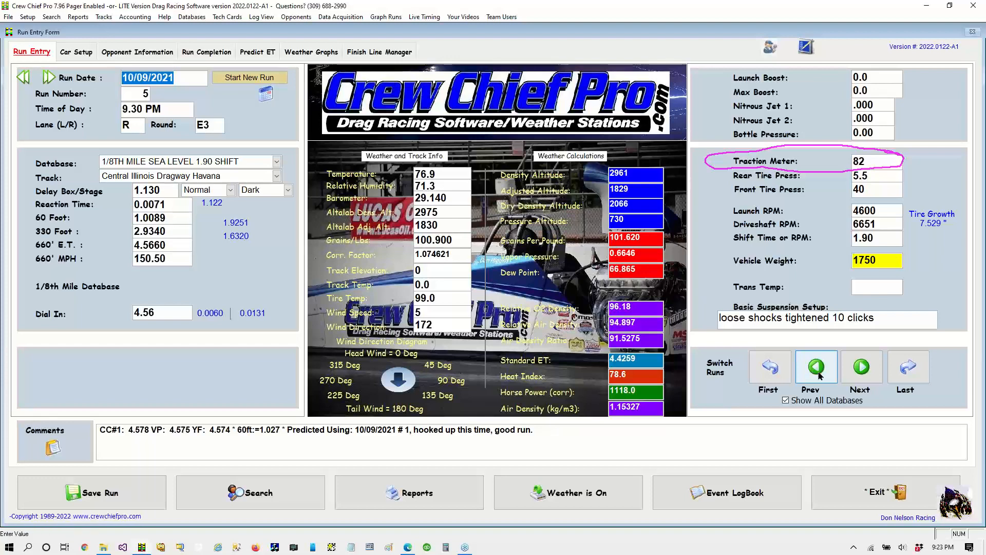
Step: Page back through the 10/09/2021 runs to run 1, comparing the traction meter, tire pressures, ET and comments of each run
{"action": "left_click", "coordinate": [819, 375]}
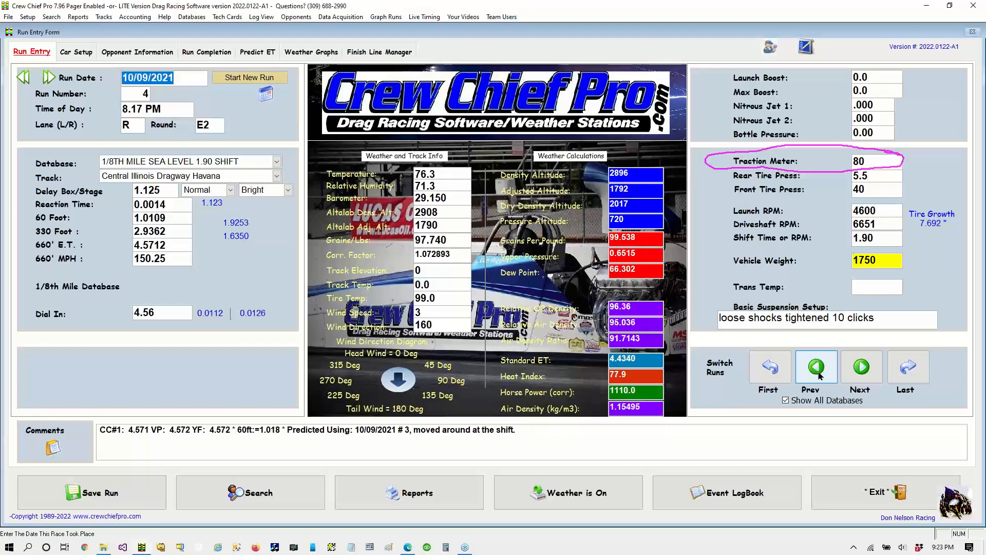
{"action": "left_click", "coordinate": [820, 376]}
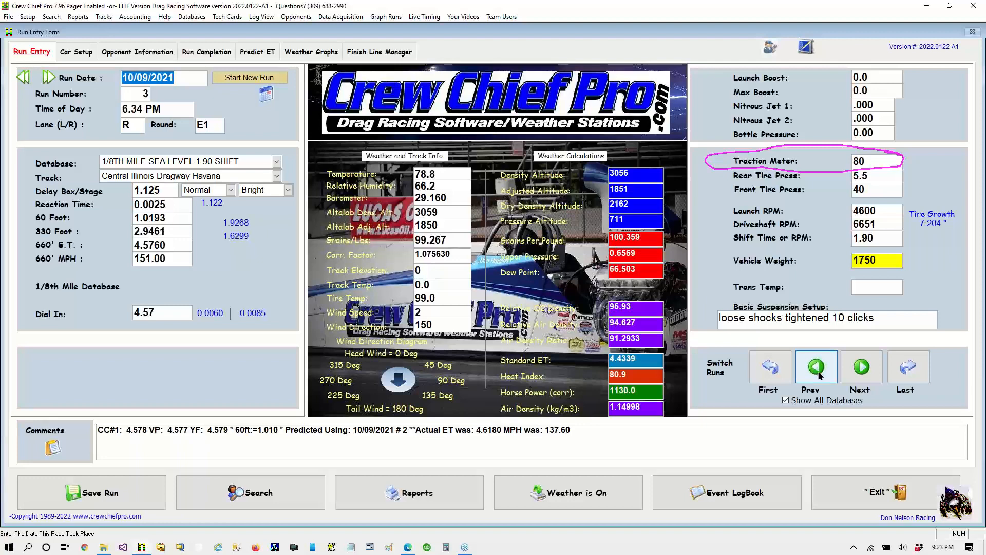
{"action": "left_click", "coordinate": [819, 375]}
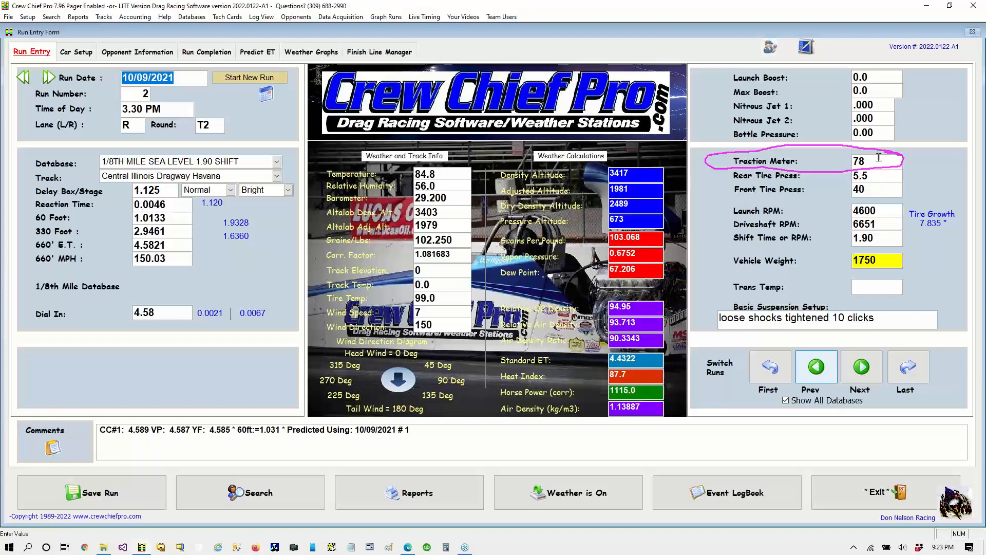
{"action": "left_click", "coordinate": [818, 367]}
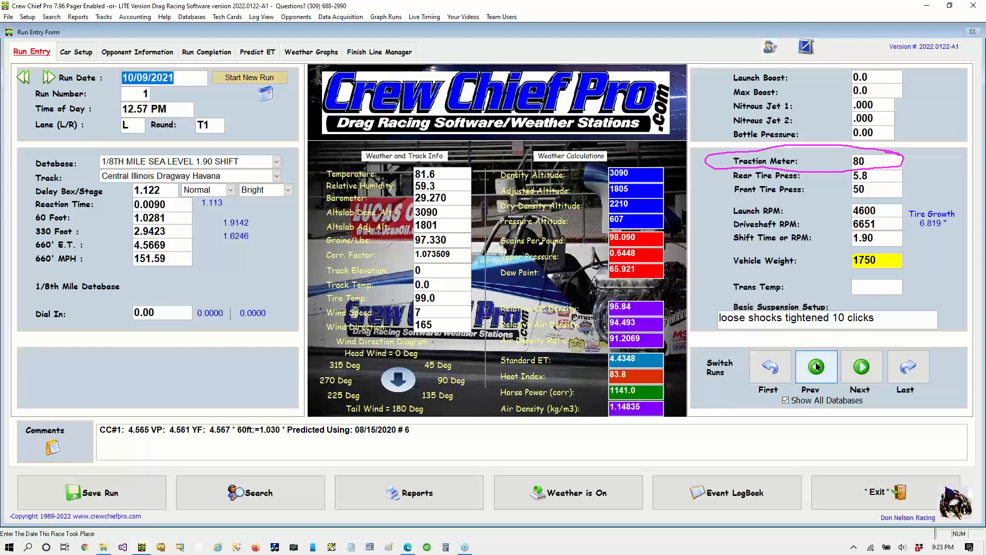
{"action": "left_click", "coordinate": [817, 367]}
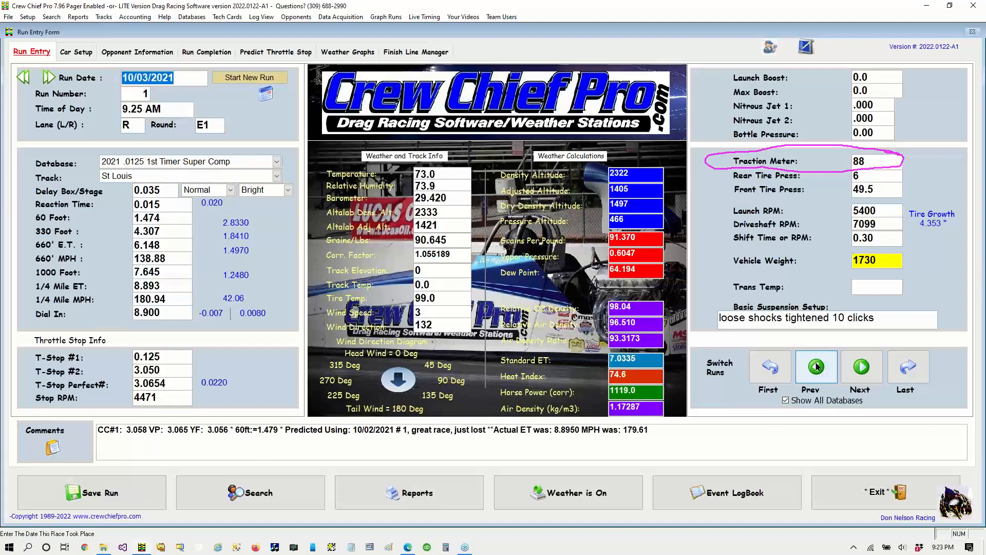
{"action": "left_click", "coordinate": [861, 368]}
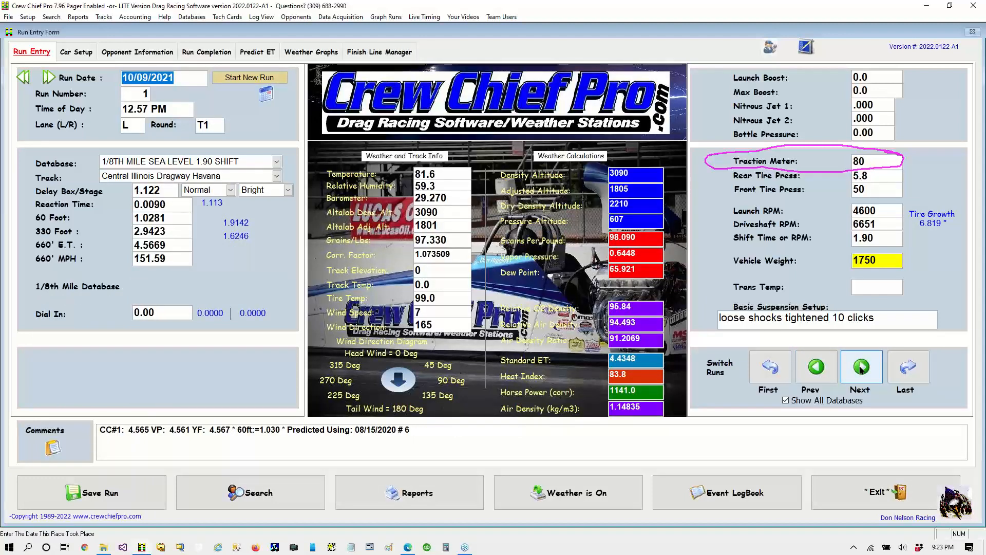
Step: Go forward to run 3 of 10/09/2021, then circle the predicted ETs in its comments and point an arrow at them
{"action": "left_click", "coordinate": [862, 368]}
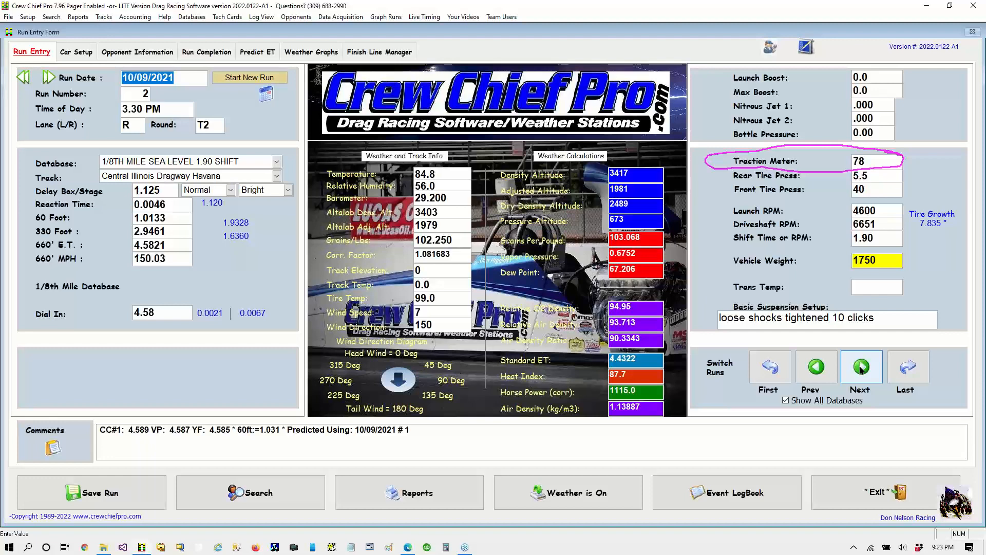
{"action": "left_click", "coordinate": [862, 368]}
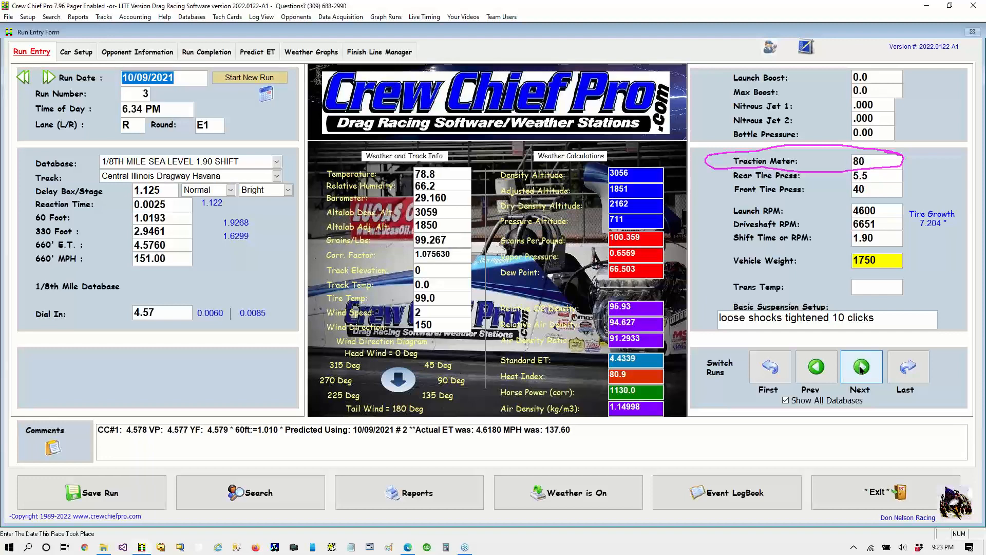
{"action": "left_click", "coordinate": [981, 152]}
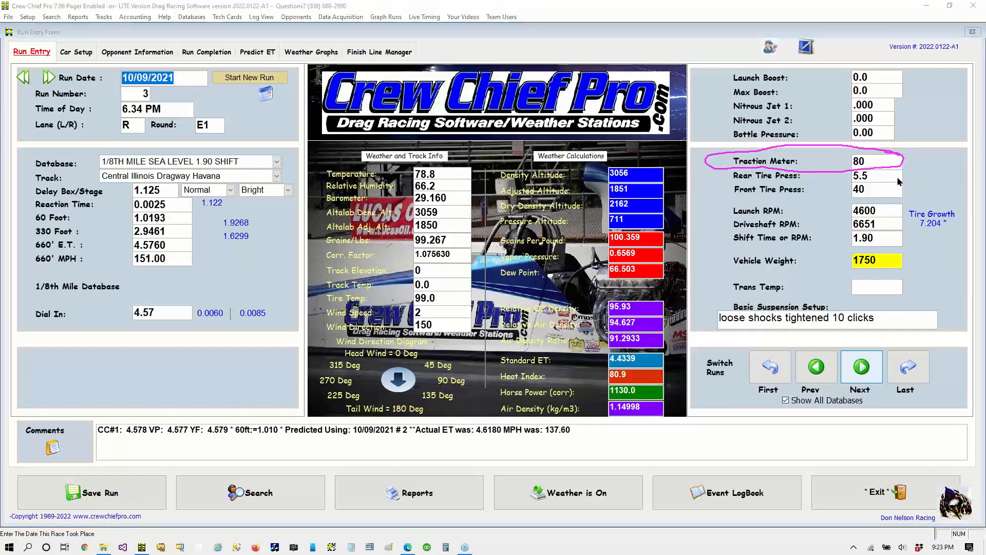
{"action": "left_click", "coordinate": [898, 179]}
{"action": "mouse_move", "coordinate": [130, 404]}
{"action": "left_mouse_down"}
{"action": "mouse_move", "coordinate": [67, 443]}
{"action": "mouse_move", "coordinate": [135, 464]}
{"action": "mouse_move", "coordinate": [241, 446]}
{"action": "mouse_move", "coordinate": [235, 399]}
{"action": "mouse_move", "coordinate": [110, 406]}
{"action": "left_mouse_up"}
{"action": "mouse_move", "coordinate": [103, 369]}
{"action": "left_mouse_down"}
{"action": "mouse_move", "coordinate": [157, 428]}
{"action": "mouse_move", "coordinate": [158, 406]}
{"action": "left_mouse_up"}
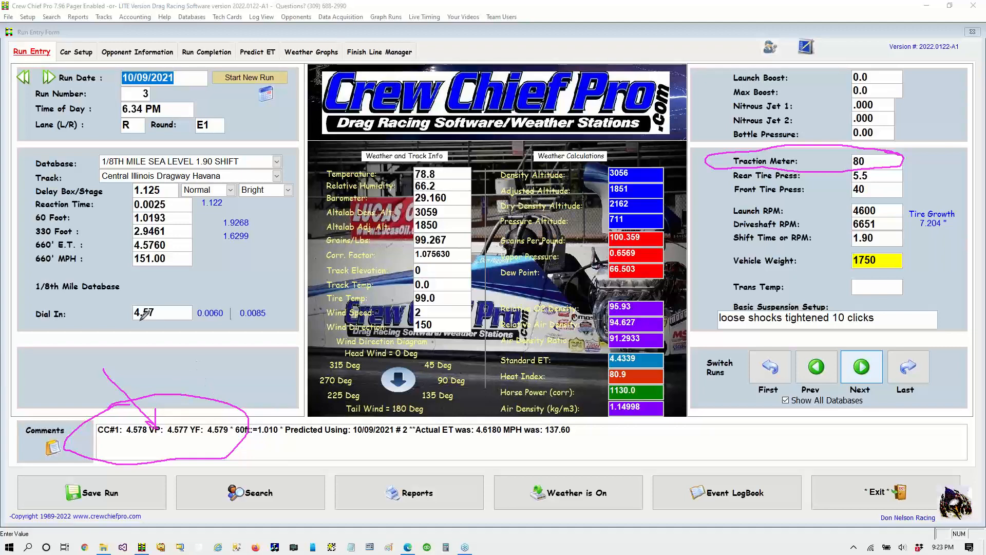
Step: Circle run 3's dial-in and 660' E.T., mark its reaction time, and add another arrow to the predicted ETs
{"action": "mouse_move", "coordinate": [149, 329]}
{"action": "left_mouse_down"}
{"action": "mouse_move", "coordinate": [164, 304]}
{"action": "mouse_move", "coordinate": [131, 297]}
{"action": "mouse_move", "coordinate": [126, 328]}
{"action": "mouse_move", "coordinate": [158, 331]}
{"action": "left_mouse_up"}
{"action": "mouse_move", "coordinate": [124, 253]}
{"action": "left_mouse_down"}
{"action": "mouse_move", "coordinate": [173, 247]}
{"action": "mouse_move", "coordinate": [134, 224]}
{"action": "mouse_move", "coordinate": [121, 237]}
{"action": "mouse_move", "coordinate": [134, 250]}
{"action": "left_mouse_up"}
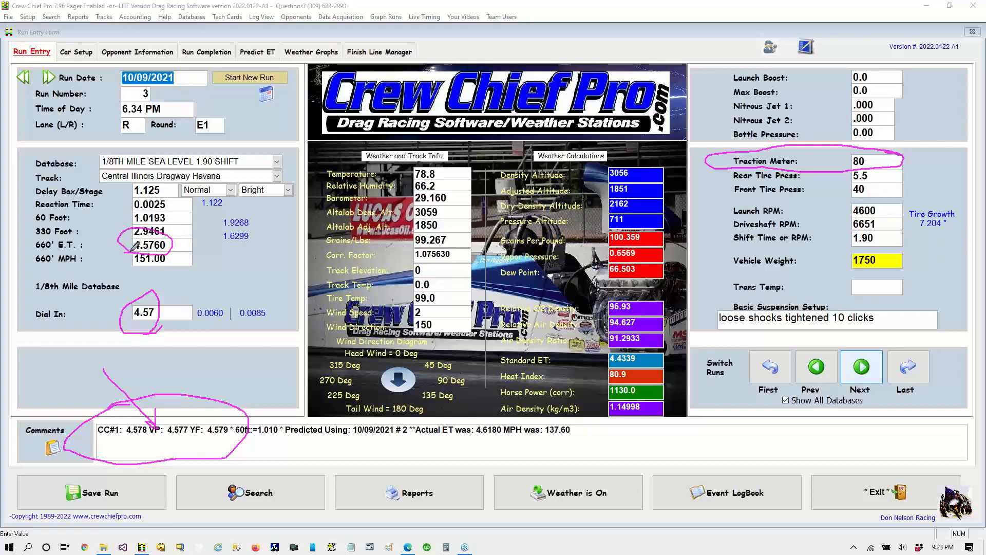
{"action": "left_click_drag", "start_coordinate": [109, 207], "coordinate": [130, 204]}
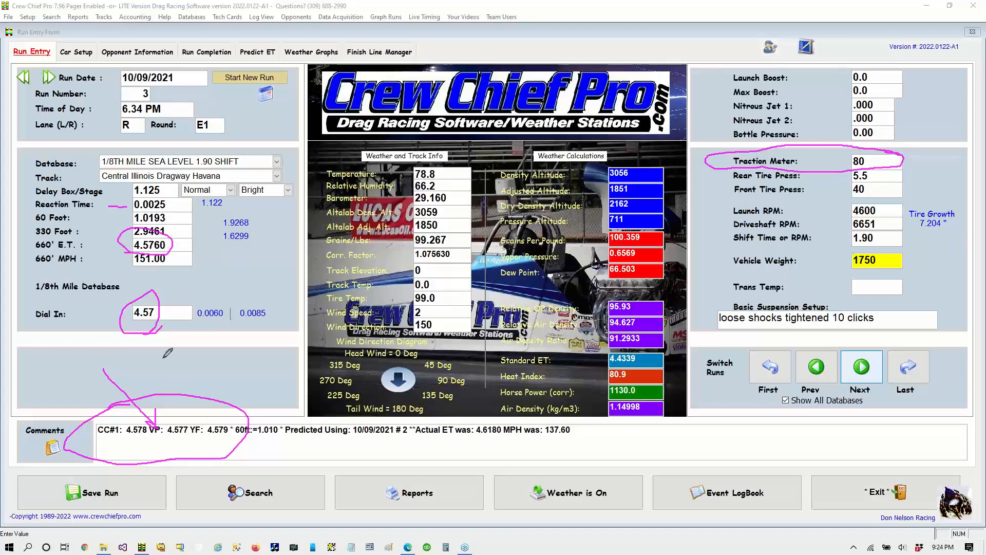
{"action": "mouse_move", "coordinate": [168, 382]}
{"action": "left_mouse_down"}
{"action": "mouse_move", "coordinate": [168, 422]}
{"action": "mouse_move", "coordinate": [158, 415]}
{"action": "left_mouse_up"}
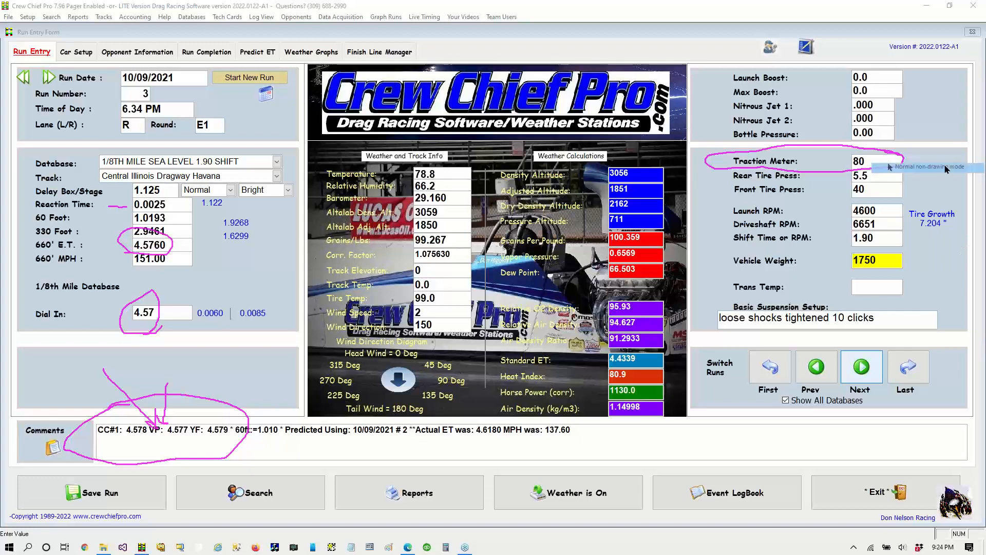
Step: Go to run 4, link its 660' E.T. to the predicted ETs with a line, and mark its reaction time with an arrow
{"action": "left_click", "coordinate": [863, 369]}
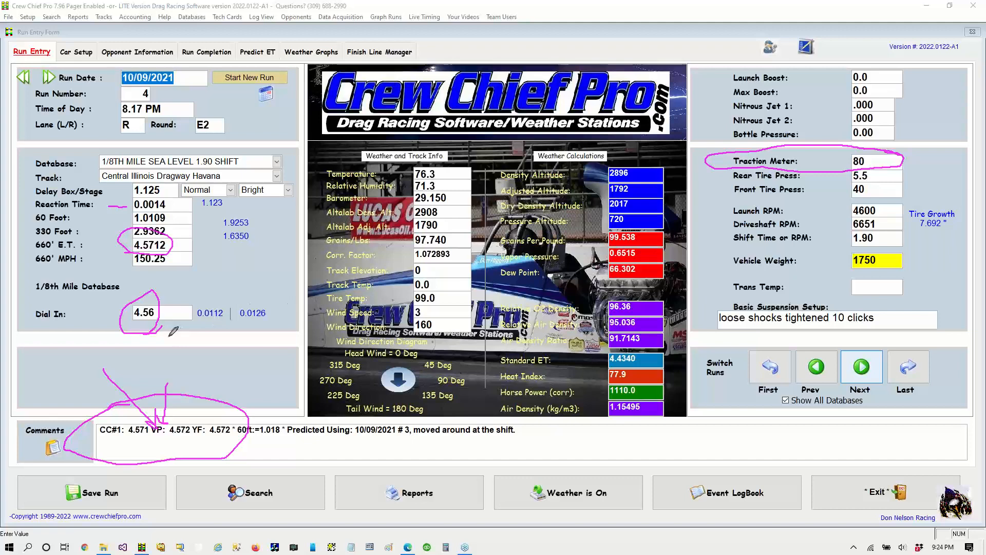
{"action": "mouse_move", "coordinate": [175, 243]}
{"action": "left_mouse_down"}
{"action": "mouse_move", "coordinate": [195, 255]}
{"action": "mouse_move", "coordinate": [201, 395]}
{"action": "mouse_move", "coordinate": [188, 408]}
{"action": "mouse_move", "coordinate": [199, 408]}
{"action": "mouse_move", "coordinate": [185, 409]}
{"action": "mouse_move", "coordinate": [183, 395]}
{"action": "left_mouse_up"}
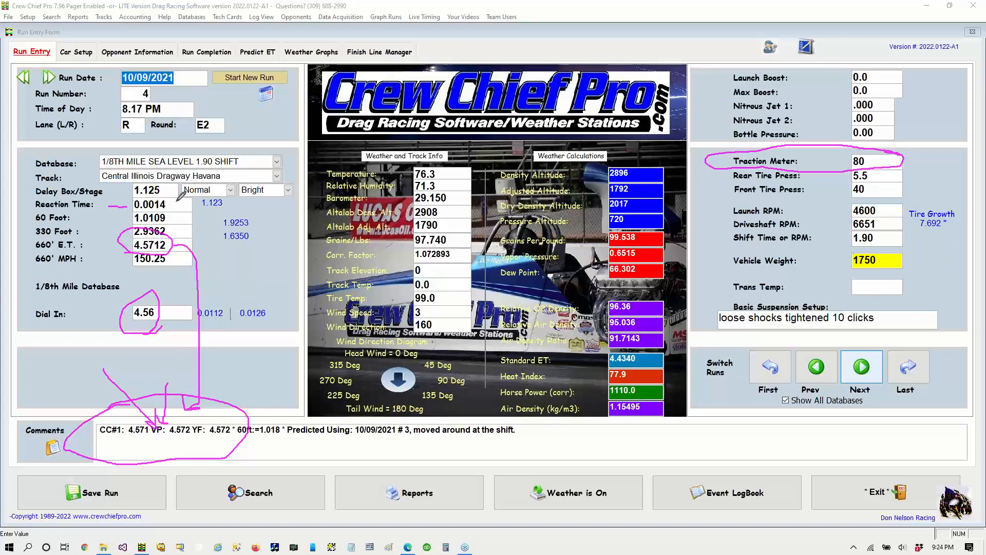
{"action": "left_click_drag", "start_coordinate": [176, 201], "coordinate": [189, 207]}
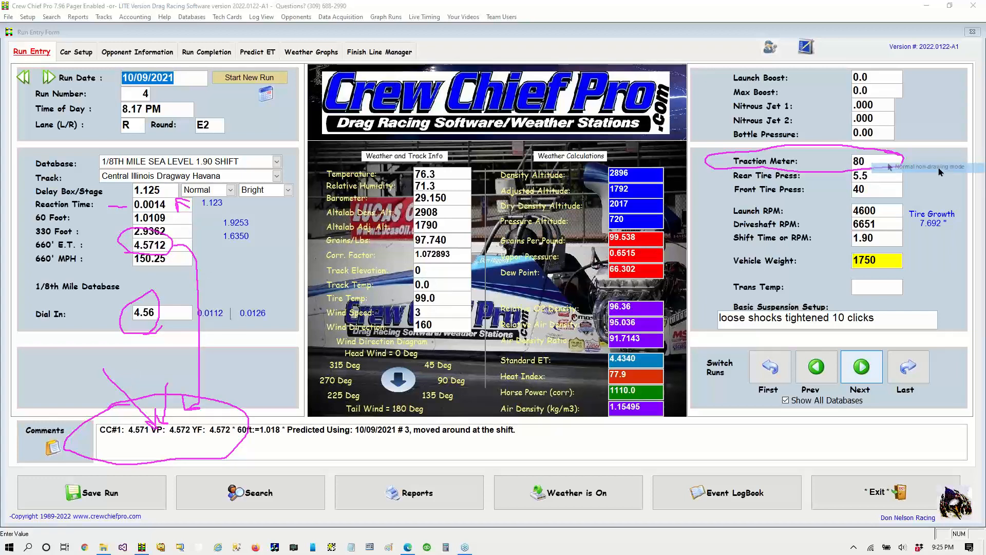
Step: Go to run 5 and mark its traction meter, the predicted ETs and 60-foot time in the comments, and the reaction time
{"action": "left_click", "coordinate": [852, 372]}
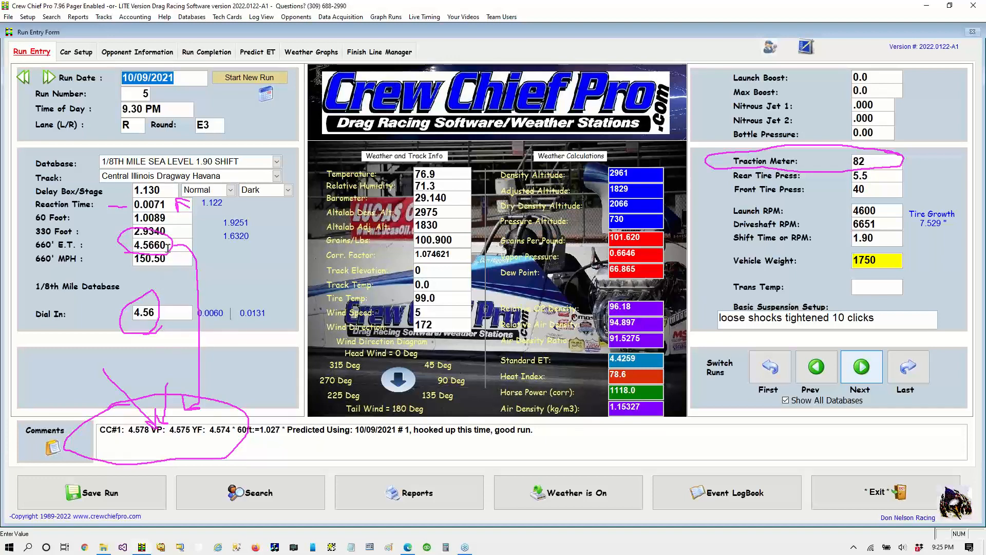
{"action": "left_click", "coordinate": [980, 152]}
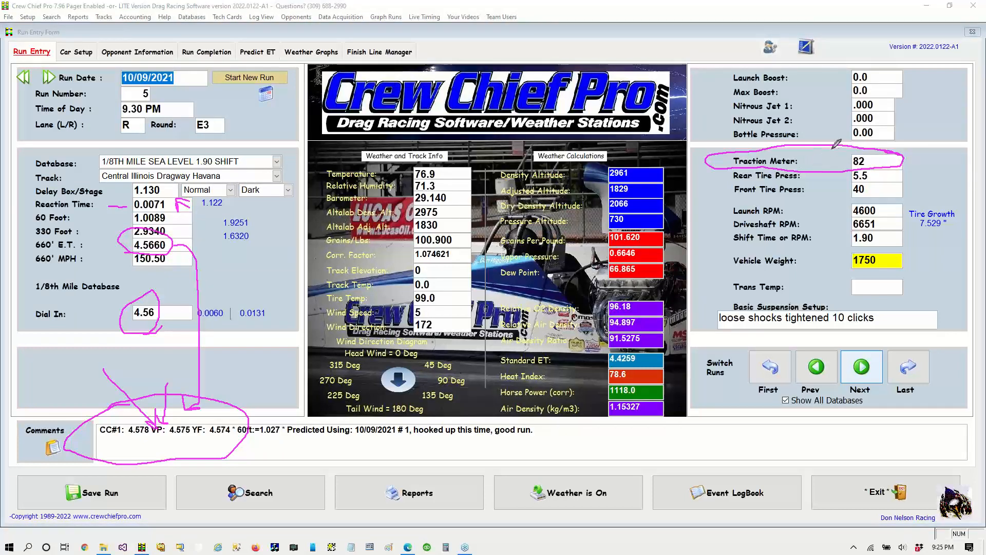
{"action": "mouse_move", "coordinate": [824, 138]}
{"action": "left_mouse_down"}
{"action": "mouse_move", "coordinate": [844, 160]}
{"action": "mouse_move", "coordinate": [834, 158]}
{"action": "mouse_move", "coordinate": [845, 153]}
{"action": "left_mouse_up"}
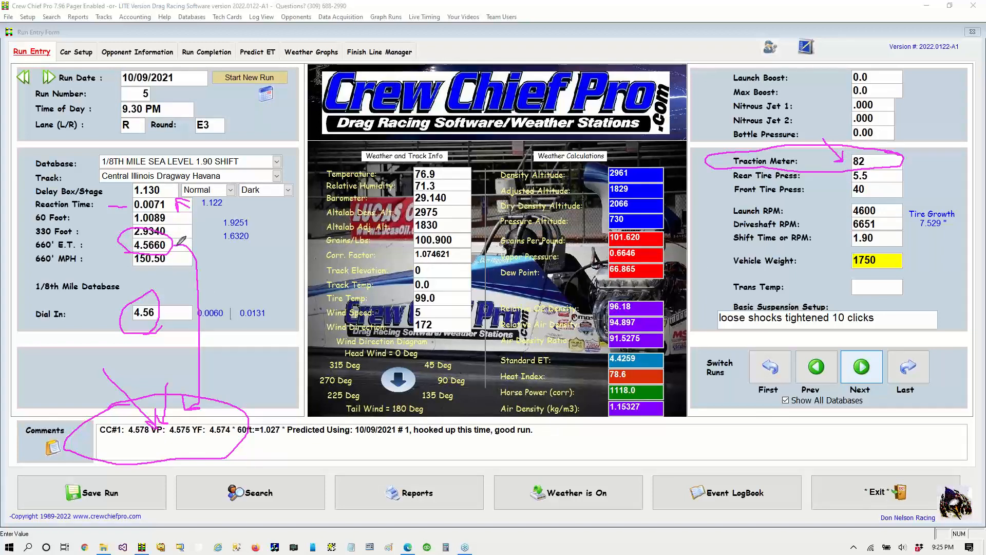
{"action": "left_click_drag", "start_coordinate": [131, 445], "coordinate": [228, 443]}
{"action": "left_click_drag", "start_coordinate": [260, 393], "coordinate": [270, 421]}
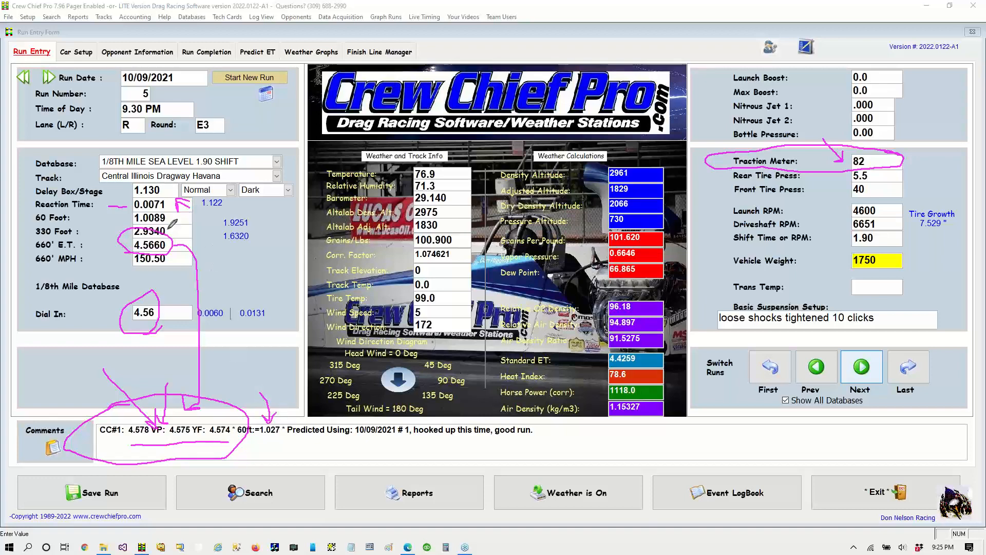
{"action": "left_click_drag", "start_coordinate": [180, 205], "coordinate": [181, 211]}
Step: Go to run 6, point an arrow at the second figure beside the dial-in, and circle "track much better" in the comments
{"action": "left_click", "coordinate": [860, 369]}
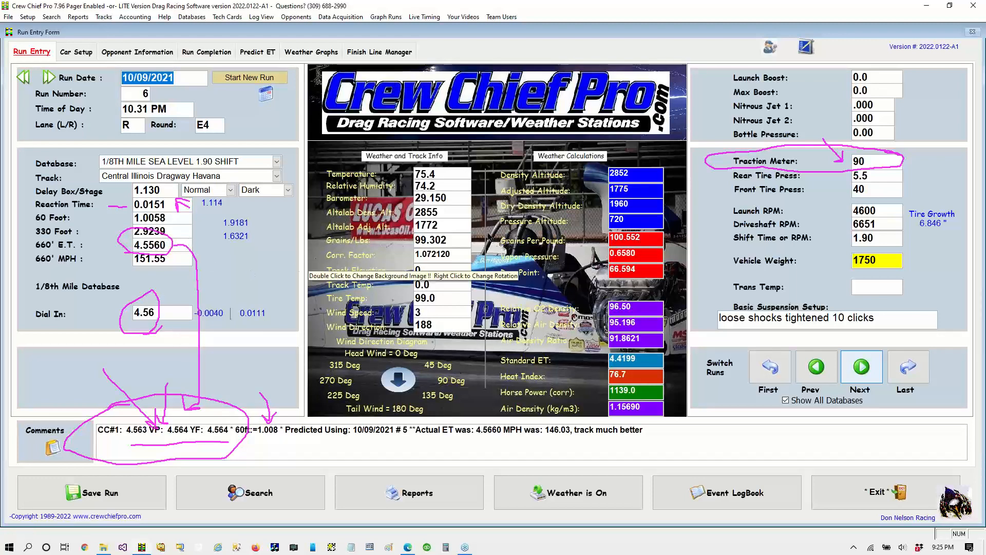
{"action": "left_click", "coordinate": [979, 154]}
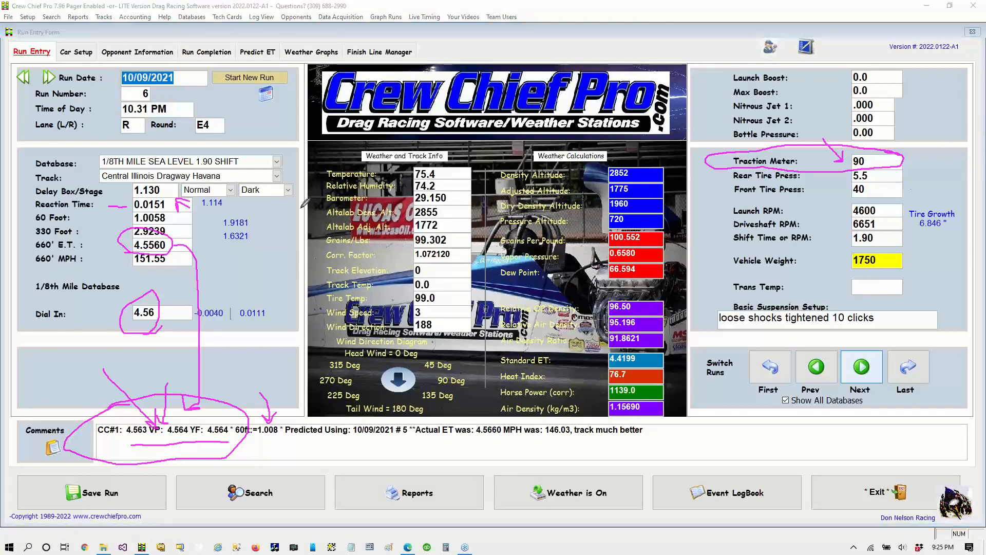
{"action": "mouse_move", "coordinate": [199, 269]}
{"action": "left_mouse_down"}
{"action": "mouse_move", "coordinate": [242, 300]}
{"action": "mouse_move", "coordinate": [245, 293]}
{"action": "left_mouse_up"}
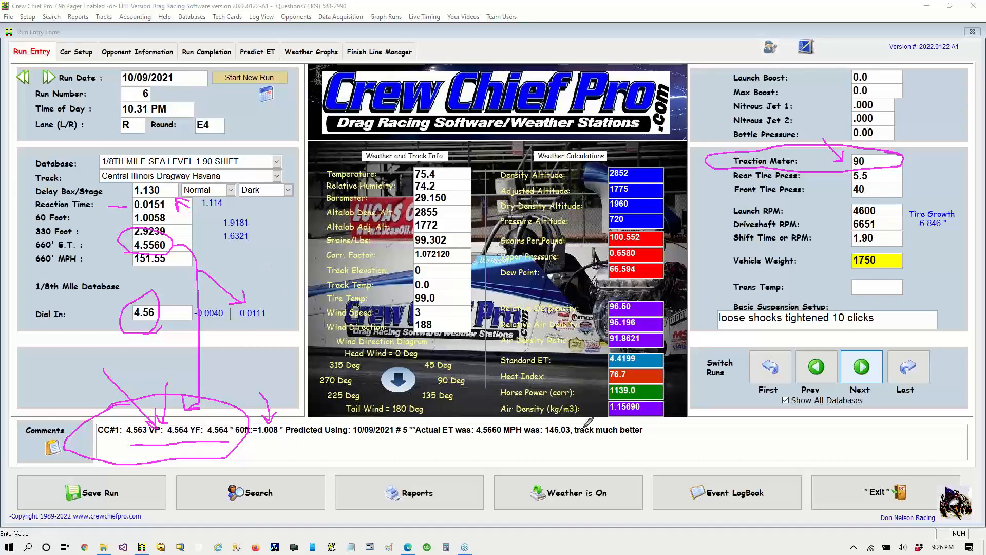
{"action": "mouse_move", "coordinate": [576, 420]}
{"action": "left_mouse_down"}
{"action": "mouse_move", "coordinate": [571, 447]}
{"action": "mouse_move", "coordinate": [632, 452]}
{"action": "mouse_move", "coordinate": [648, 429]}
{"action": "mouse_move", "coordinate": [579, 411]}
{"action": "left_mouse_up"}
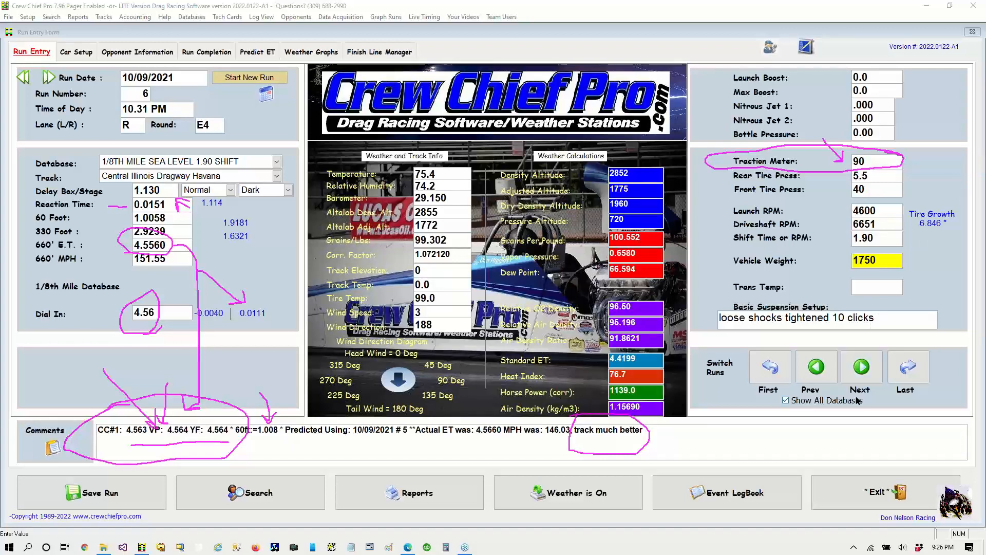
Step: Go to run 7, underline "car moved around" and "Yes, we won!" in its comments, and clear all drawn marks
{"action": "left_click", "coordinate": [861, 367]}
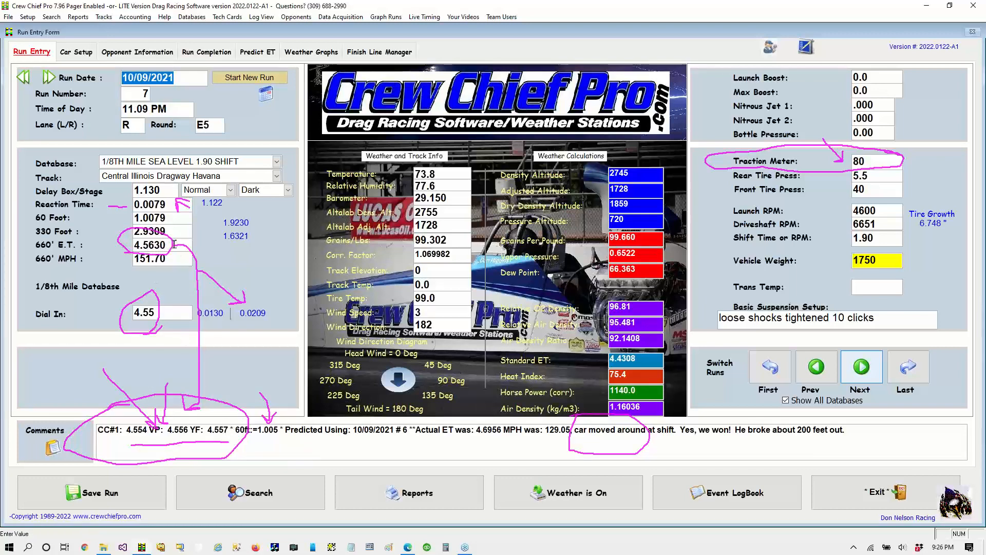
{"action": "left_click", "coordinate": [978, 153]}
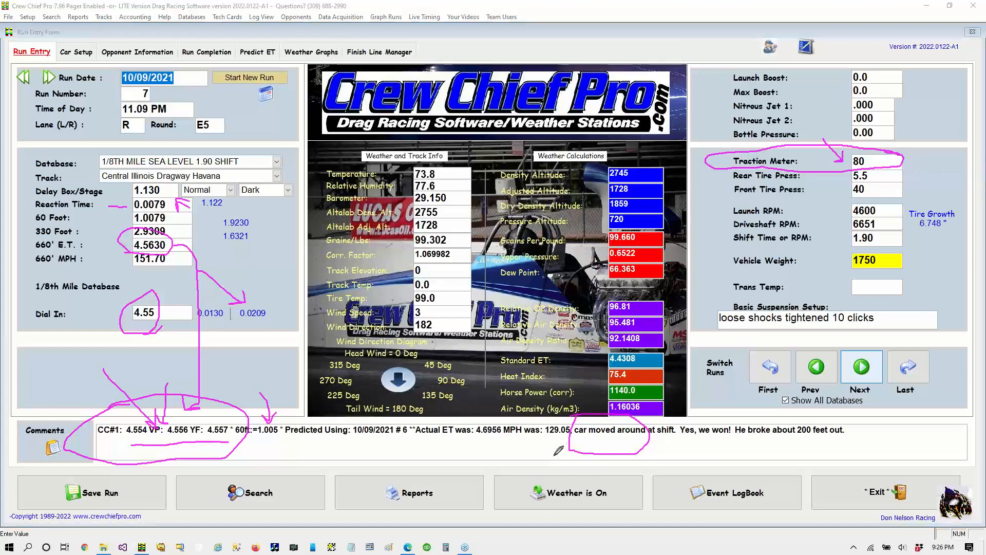
{"action": "mouse_move", "coordinate": [571, 444]}
{"action": "left_mouse_down"}
{"action": "mouse_move", "coordinate": [695, 438]}
{"action": "mouse_move", "coordinate": [749, 424]}
{"action": "left_mouse_up"}
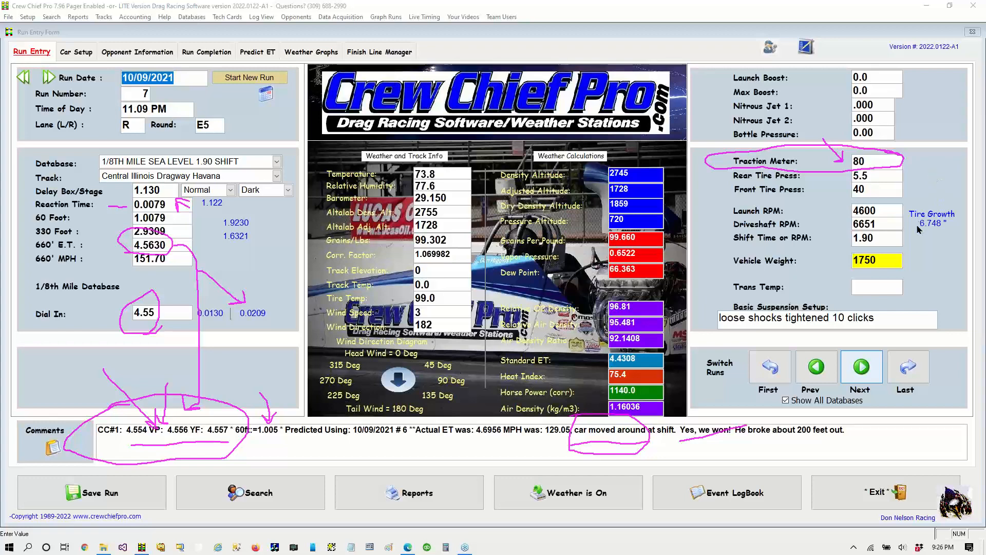
{"action": "key", "text": "Escape"}
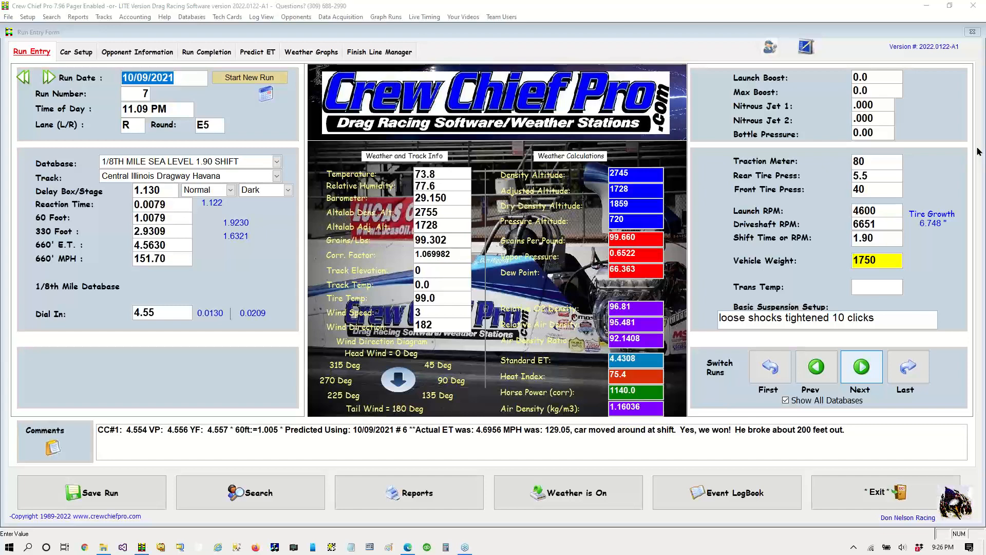
Step: Select run 7's Driveshaft RPM value, then circle the Tire Growth reading and draw a vertical mark above it
{"action": "left_click", "coordinate": [877, 160]}
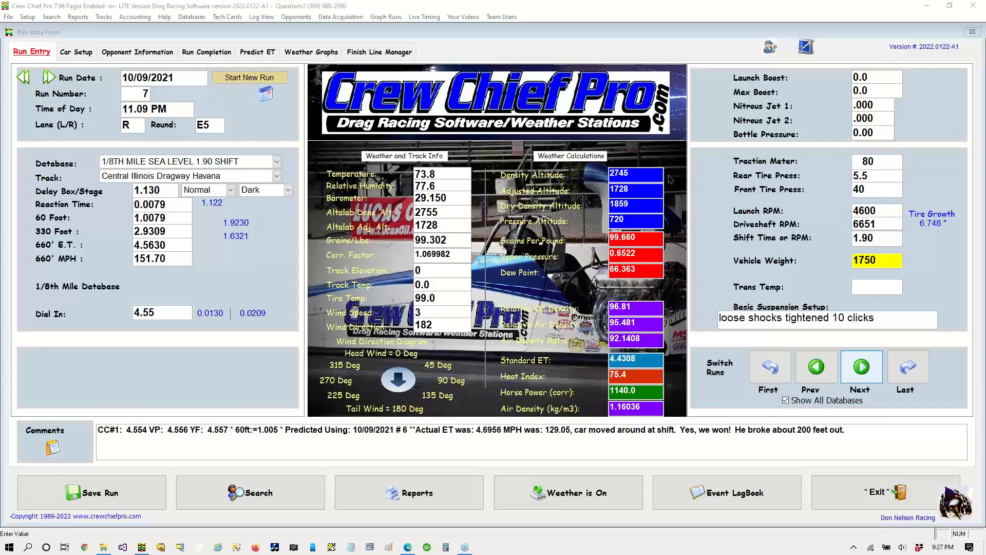
{"action": "left_click", "coordinate": [887, 223]}
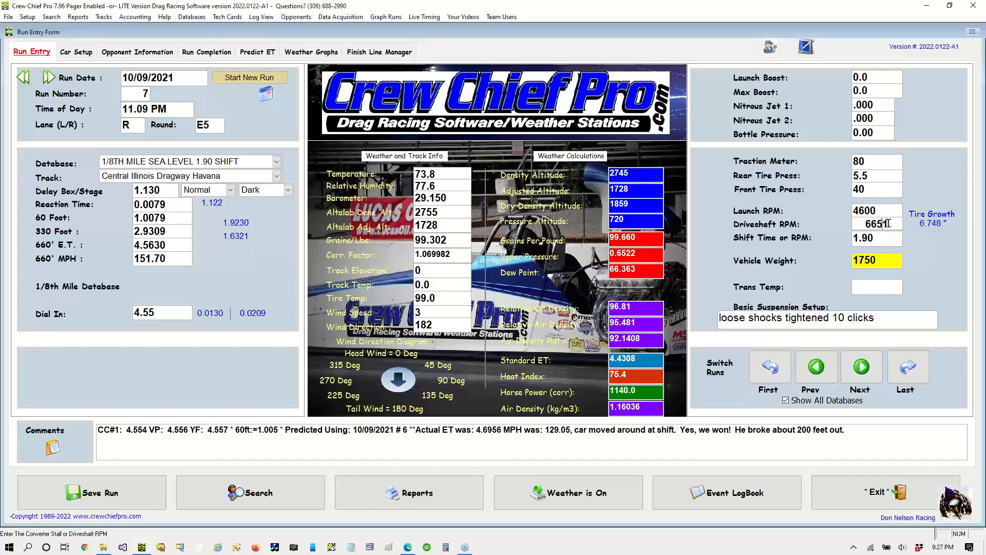
{"action": "double_click", "coordinate": [887, 224]}
{"action": "left_click", "coordinate": [974, 153]}
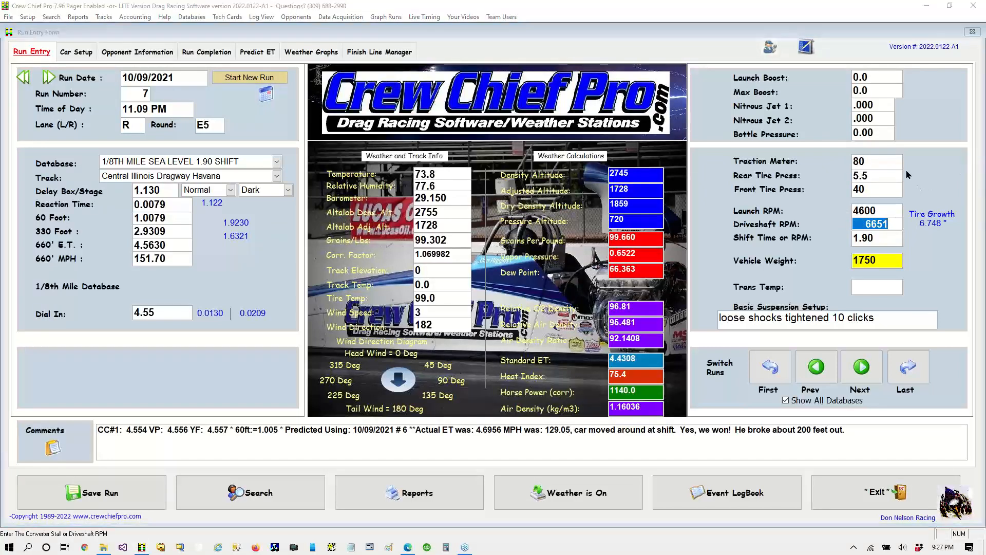
{"action": "mouse_move", "coordinate": [916, 187]}
{"action": "left_mouse_down"}
{"action": "mouse_move", "coordinate": [910, 226]}
{"action": "mouse_move", "coordinate": [928, 255]}
{"action": "mouse_move", "coordinate": [968, 208]}
{"action": "mouse_move", "coordinate": [920, 194]}
{"action": "mouse_move", "coordinate": [895, 201]}
{"action": "left_mouse_up"}
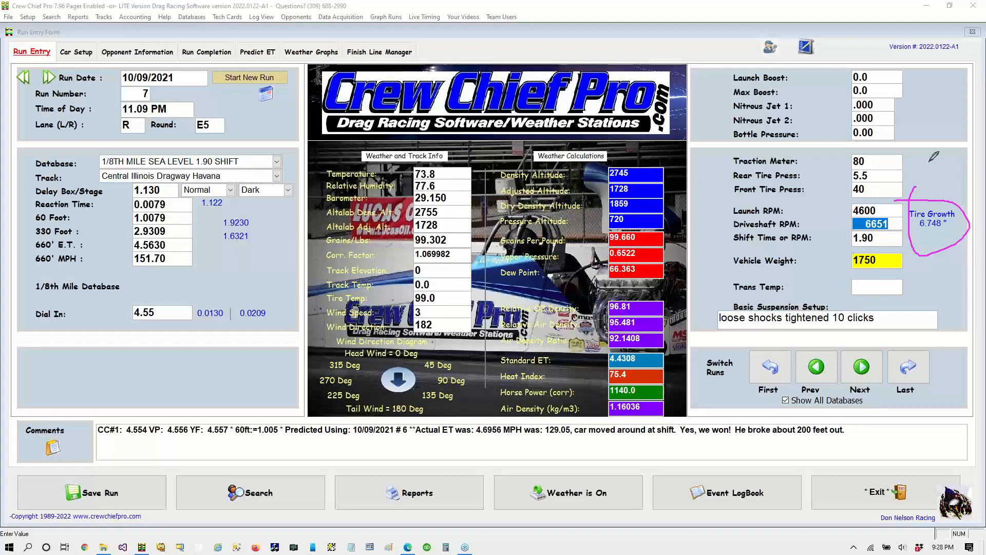
{"action": "mouse_move", "coordinate": [930, 161]}
{"action": "left_mouse_down"}
{"action": "mouse_move", "coordinate": [933, 185]}
{"action": "mouse_move", "coordinate": [943, 186]}
{"action": "left_mouse_up"}
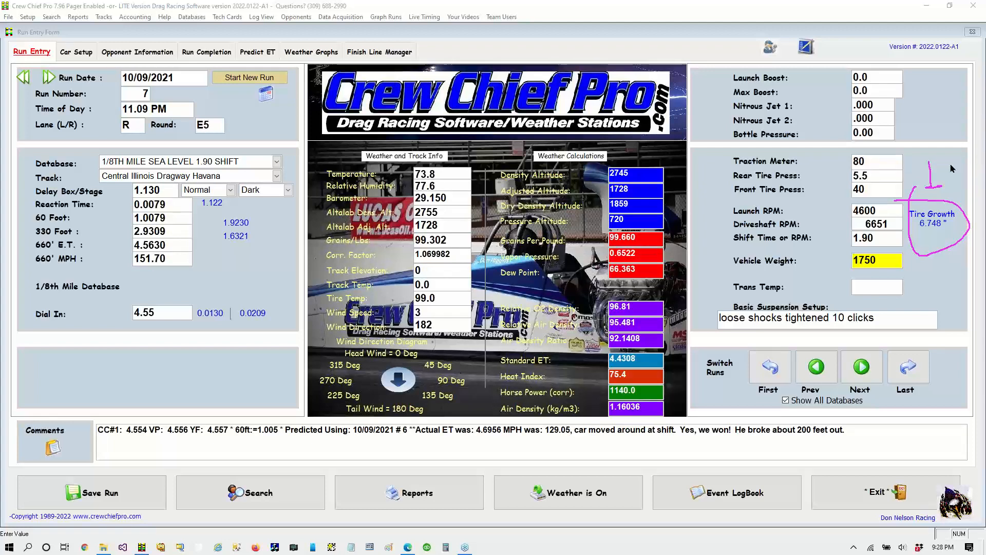
Step: Clear the marks around the tire growth reading and circle the Event LogBook option
{"action": "left_click", "coordinate": [909, 226]}
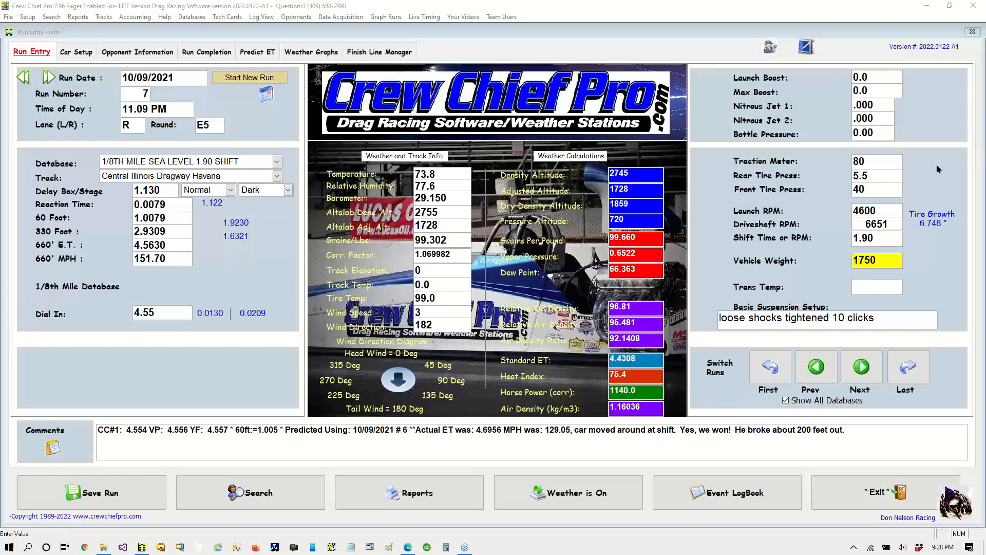
{"action": "mouse_move", "coordinate": [707, 454]}
{"action": "left_mouse_down"}
{"action": "mouse_move", "coordinate": [691, 453]}
{"action": "mouse_move", "coordinate": [682, 523]}
{"action": "mouse_move", "coordinate": [791, 514]}
{"action": "mouse_move", "coordinate": [765, 450]}
{"action": "mouse_move", "coordinate": [665, 455]}
{"action": "left_mouse_up"}
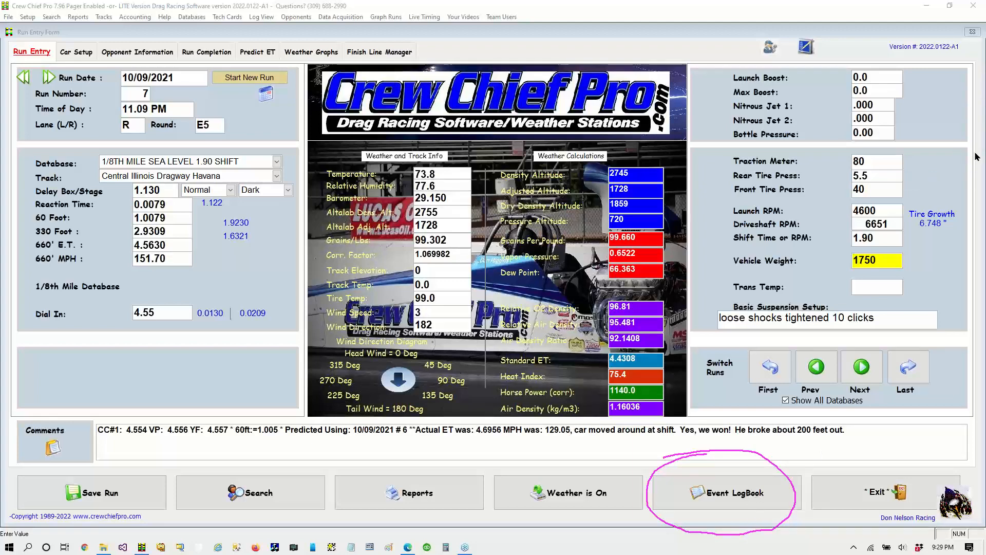
Step: Open the Event LogBook for the 10/09/2021 runs and clear the leftover circle drawn on screen
{"action": "left_click", "coordinate": [948, 169]}
{"action": "left_click", "coordinate": [742, 492]}
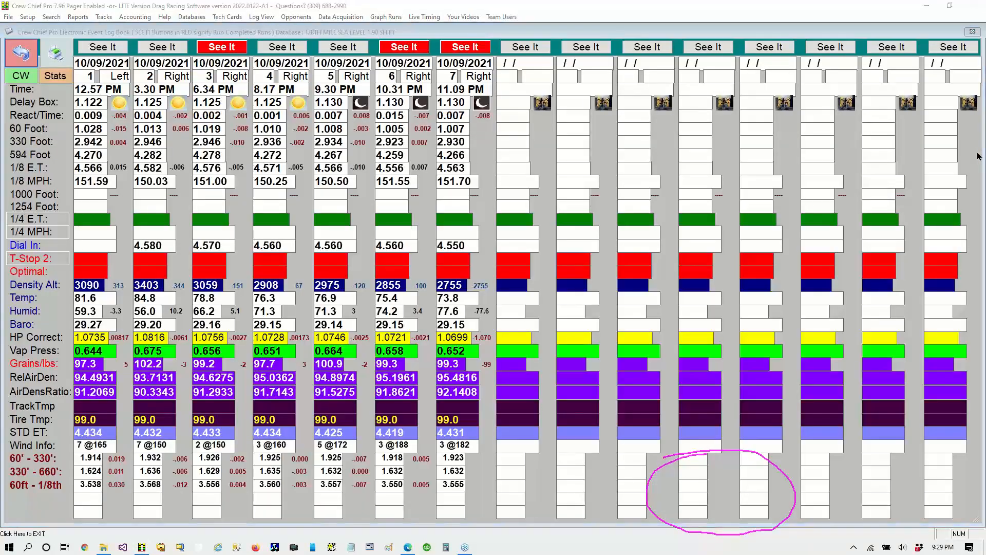
{"action": "left_click", "coordinate": [910, 228]}
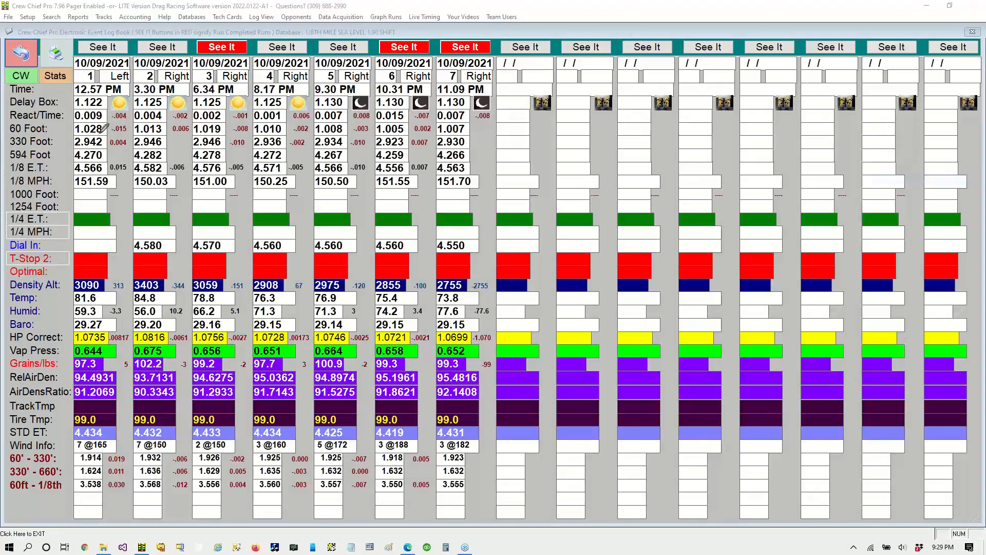
Step: Circle the run-to-run differences for runs 1 to 6, concentrating on reaction time and 60 foot, and circle those two row labels
{"action": "mouse_move", "coordinate": [113, 79]}
{"action": "left_mouse_down"}
{"action": "mouse_move", "coordinate": [103, 129]}
{"action": "mouse_move", "coordinate": [126, 175]}
{"action": "mouse_move", "coordinate": [143, 131]}
{"action": "mouse_move", "coordinate": [139, 91]}
{"action": "mouse_move", "coordinate": [170, 84]}
{"action": "mouse_move", "coordinate": [160, 115]}
{"action": "mouse_move", "coordinate": [173, 172]}
{"action": "mouse_move", "coordinate": [195, 163]}
{"action": "mouse_move", "coordinate": [209, 123]}
{"action": "mouse_move", "coordinate": [174, 91]}
{"action": "mouse_move", "coordinate": [222, 106]}
{"action": "mouse_move", "coordinate": [225, 177]}
{"action": "mouse_move", "coordinate": [262, 136]}
{"action": "mouse_move", "coordinate": [239, 98]}
{"action": "left_mouse_up"}
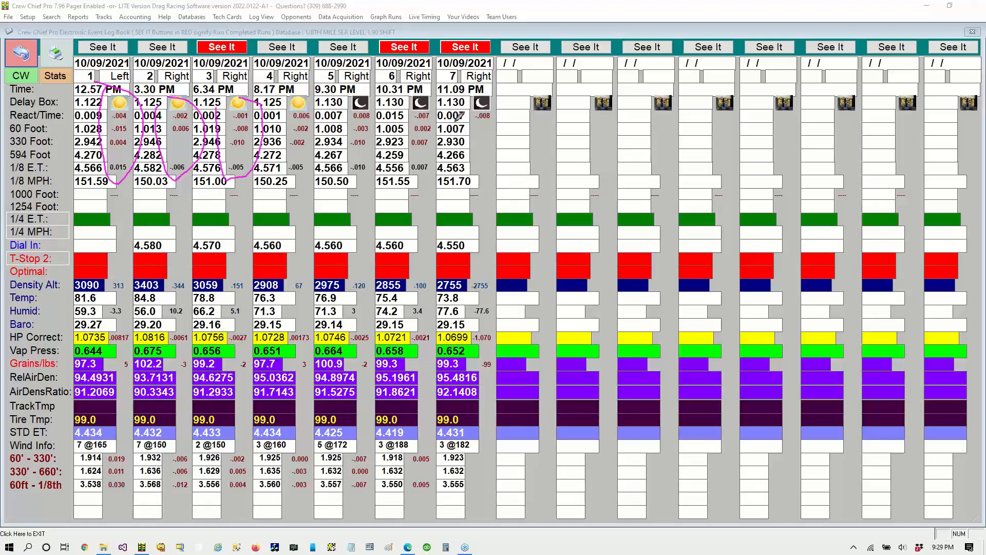
{"action": "mouse_move", "coordinate": [9, 124]}
{"action": "left_mouse_down"}
{"action": "mouse_move", "coordinate": [70, 121]}
{"action": "mouse_move", "coordinate": [26, 99]}
{"action": "mouse_move", "coordinate": [4, 122]}
{"action": "mouse_move", "coordinate": [37, 137]}
{"action": "mouse_move", "coordinate": [57, 130]}
{"action": "left_mouse_up"}
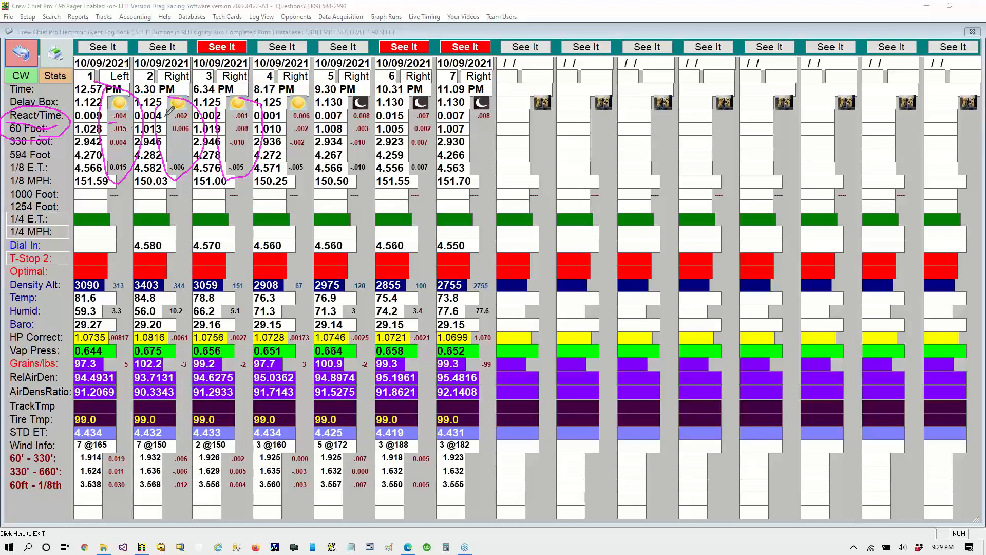
{"action": "mouse_move", "coordinate": [161, 105]}
{"action": "left_mouse_down"}
{"action": "mouse_move", "coordinate": [166, 117]}
{"action": "mouse_move", "coordinate": [172, 109]}
{"action": "left_mouse_up"}
{"action": "mouse_move", "coordinate": [251, 107]}
{"action": "left_mouse_down"}
{"action": "mouse_move", "coordinate": [236, 101]}
{"action": "mouse_move", "coordinate": [226, 115]}
{"action": "mouse_move", "coordinate": [227, 131]}
{"action": "mouse_move", "coordinate": [247, 134]}
{"action": "left_mouse_up"}
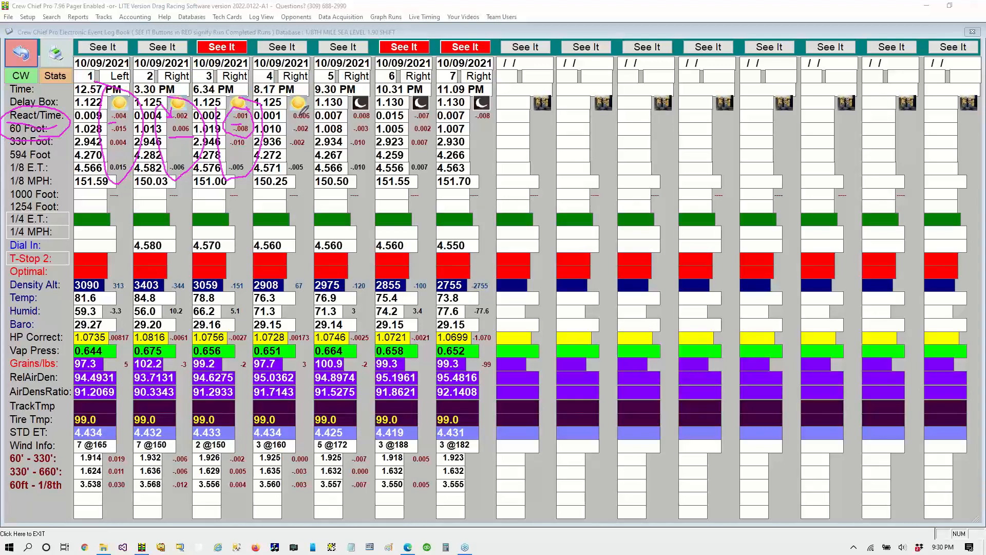
{"action": "mouse_move", "coordinate": [300, 108]}
{"action": "left_mouse_down"}
{"action": "mouse_move", "coordinate": [289, 122]}
{"action": "mouse_move", "coordinate": [302, 136]}
{"action": "mouse_move", "coordinate": [315, 122]}
{"action": "left_mouse_up"}
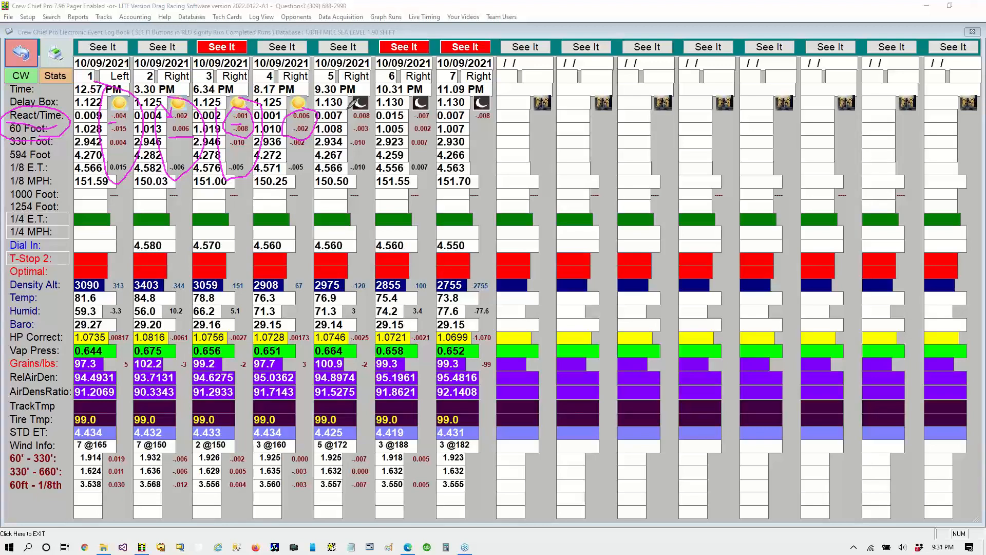
{"action": "mouse_move", "coordinate": [348, 110]}
{"action": "left_mouse_down"}
{"action": "mouse_move", "coordinate": [355, 144]}
{"action": "mouse_move", "coordinate": [382, 119]}
{"action": "mouse_move", "coordinate": [372, 102]}
{"action": "mouse_move", "coordinate": [352, 103]}
{"action": "left_mouse_up"}
{"action": "mouse_move", "coordinate": [410, 117]}
{"action": "left_mouse_down"}
{"action": "mouse_move", "coordinate": [435, 135]}
{"action": "mouse_move", "coordinate": [441, 116]}
{"action": "mouse_move", "coordinate": [429, 102]}
{"action": "left_mouse_up"}
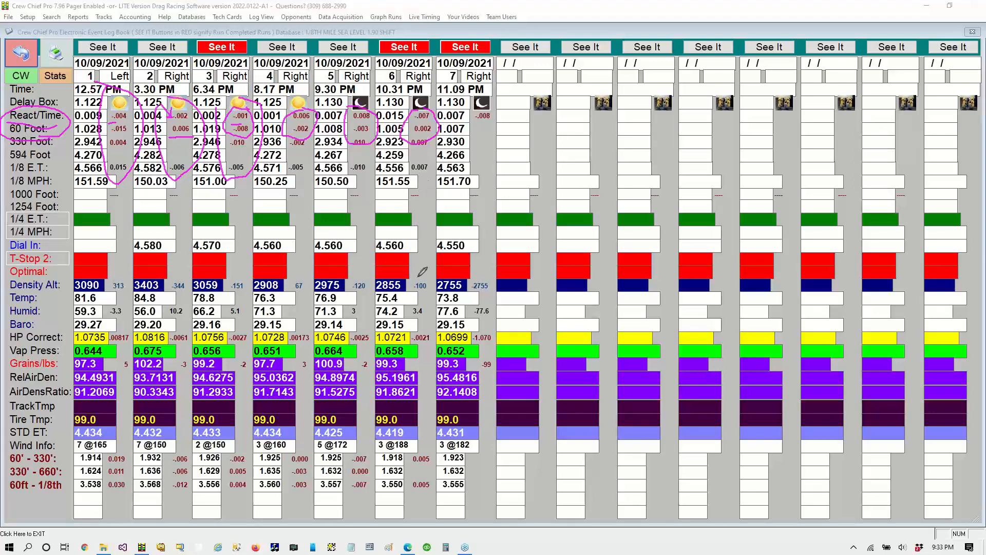
Step: Circle the density altitude changes of runs 3 to 6, the dial-ins of runs 4 and 5, and the 1/8 E.T. values of runs 5 and 6
{"action": "mouse_move", "coordinate": [418, 279]}
{"action": "left_mouse_down"}
{"action": "mouse_move", "coordinate": [409, 294]}
{"action": "mouse_move", "coordinate": [437, 297]}
{"action": "mouse_move", "coordinate": [423, 281]}
{"action": "mouse_move", "coordinate": [345, 286]}
{"action": "mouse_move", "coordinate": [376, 289]}
{"action": "left_mouse_up"}
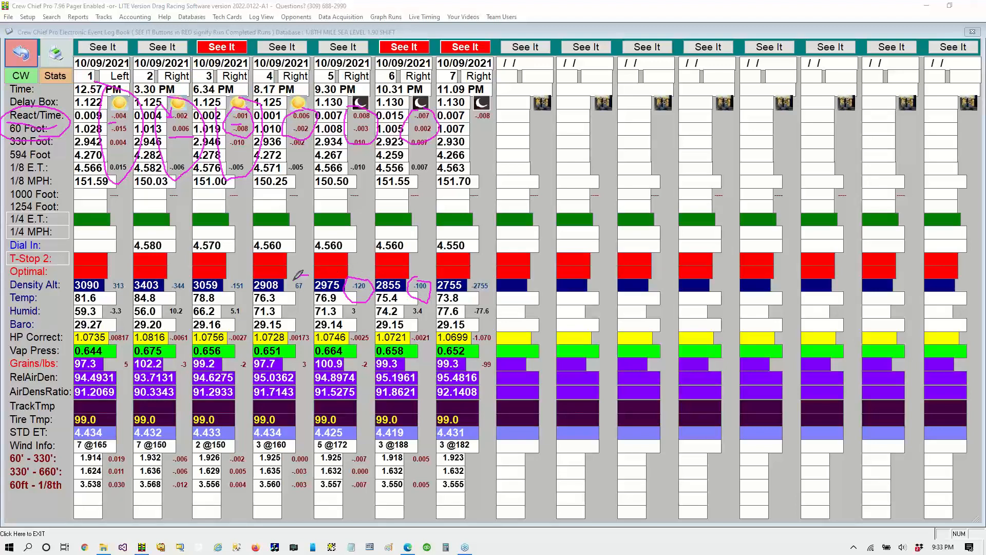
{"action": "mouse_move", "coordinate": [295, 280]}
{"action": "left_mouse_down"}
{"action": "mouse_move", "coordinate": [302, 298]}
{"action": "mouse_move", "coordinate": [308, 277]}
{"action": "left_mouse_up"}
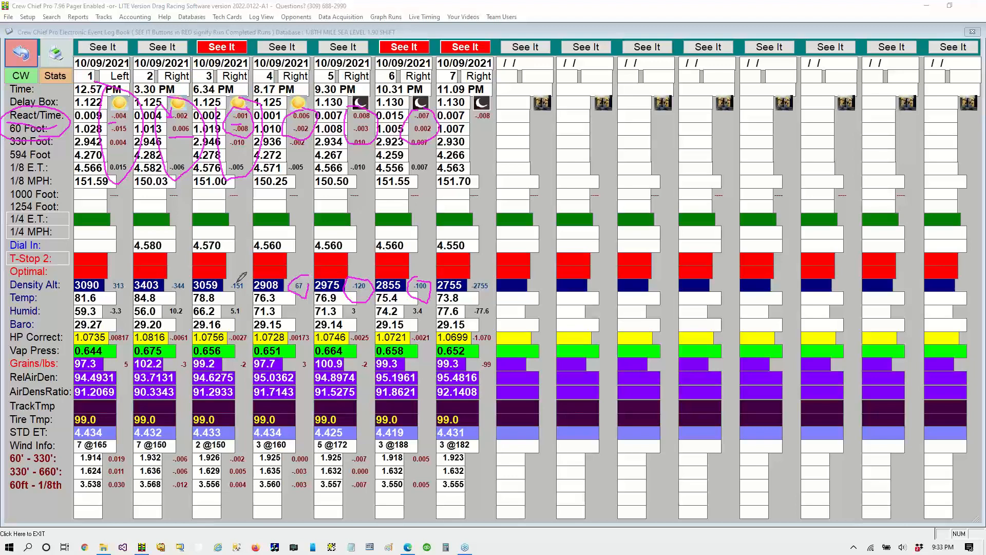
{"action": "mouse_move", "coordinate": [242, 277]}
{"action": "left_mouse_down"}
{"action": "mouse_move", "coordinate": [228, 289]}
{"action": "mouse_move", "coordinate": [246, 298]}
{"action": "mouse_move", "coordinate": [252, 281]}
{"action": "mouse_move", "coordinate": [241, 276]}
{"action": "left_mouse_up"}
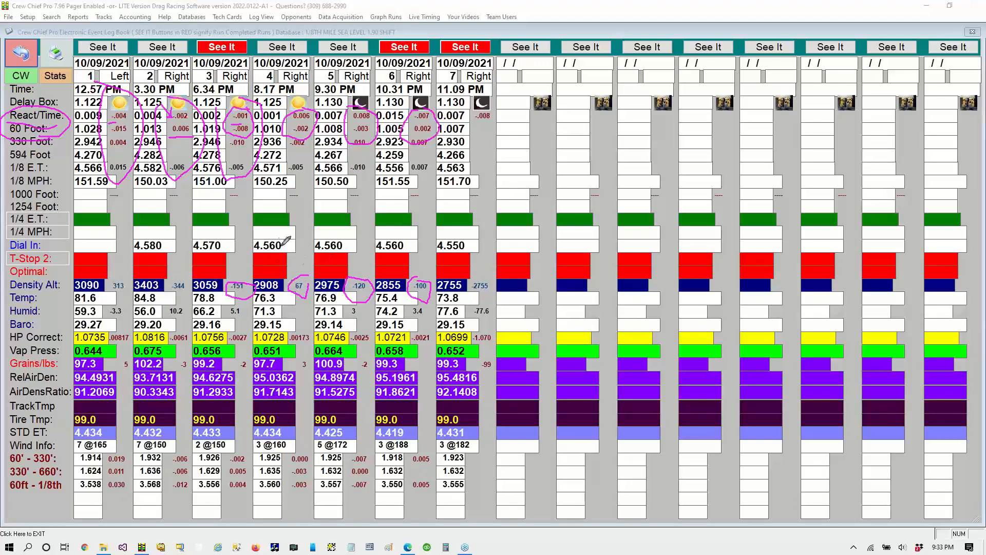
{"action": "mouse_move", "coordinate": [259, 233]}
{"action": "left_mouse_down"}
{"action": "mouse_move", "coordinate": [249, 242]}
{"action": "mouse_move", "coordinate": [298, 258]}
{"action": "mouse_move", "coordinate": [351, 247]}
{"action": "mouse_move", "coordinate": [328, 227]}
{"action": "mouse_move", "coordinate": [260, 232]}
{"action": "left_mouse_up"}
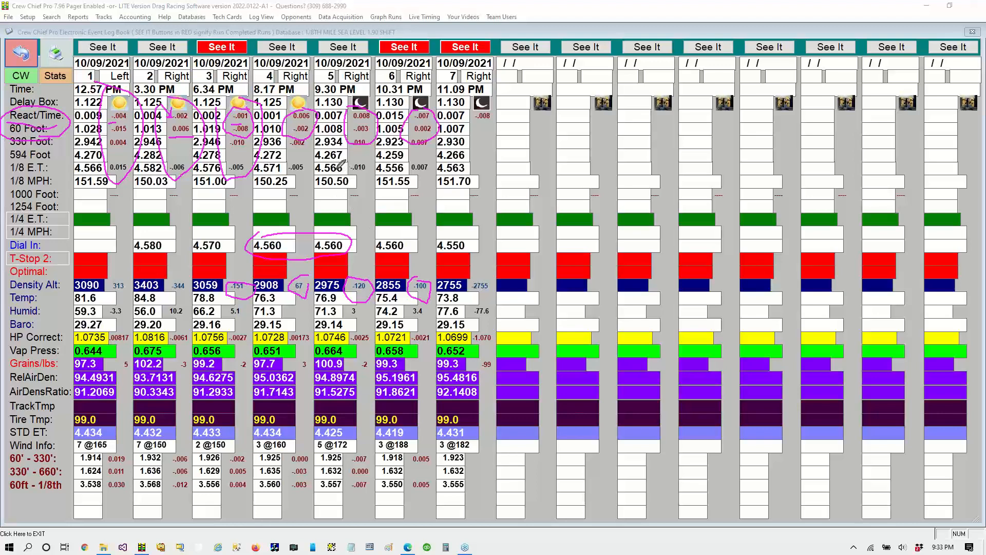
{"action": "mouse_move", "coordinate": [387, 154]}
{"action": "left_mouse_down"}
{"action": "mouse_move", "coordinate": [301, 176]}
{"action": "mouse_move", "coordinate": [406, 179]}
{"action": "mouse_move", "coordinate": [419, 166]}
{"action": "left_mouse_up"}
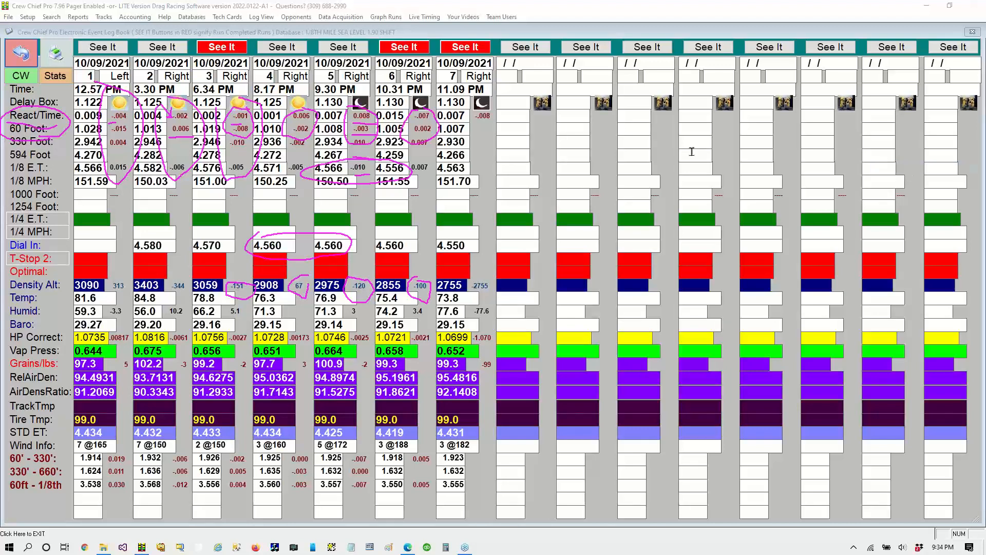
Step: Open the logbook's print preview, clear the drawn marks, examine the report down to its notes, and close the preview
{"action": "left_click", "coordinate": [52, 54]}
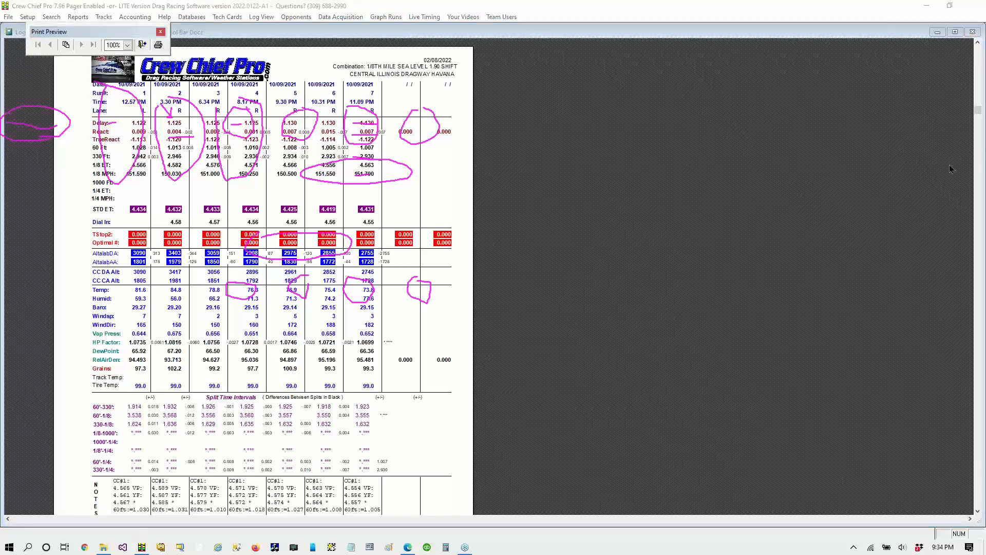
{"action": "left_click", "coordinate": [905, 227]}
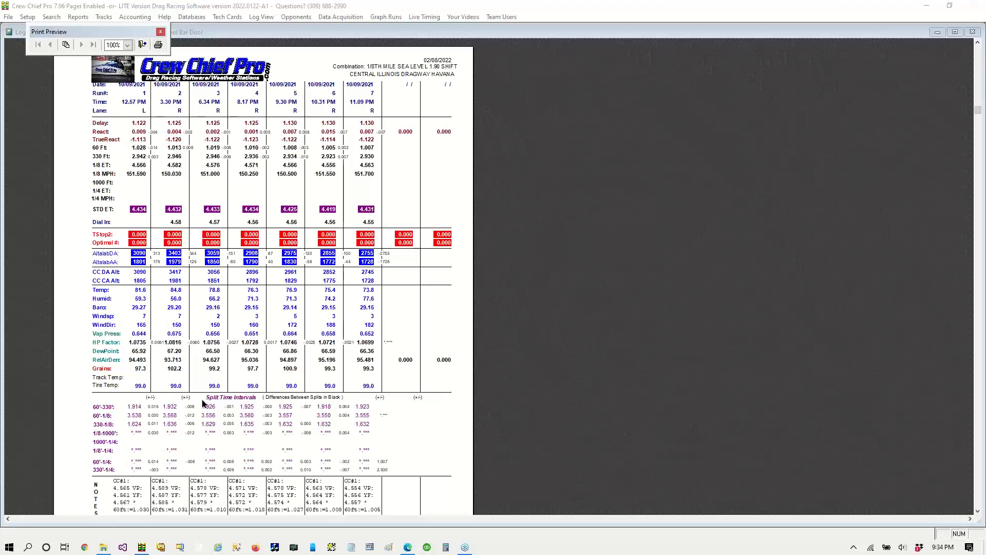
{"action": "scroll", "coordinate": [223, 340], "scroll_direction": "down", "scroll_amount": 4}
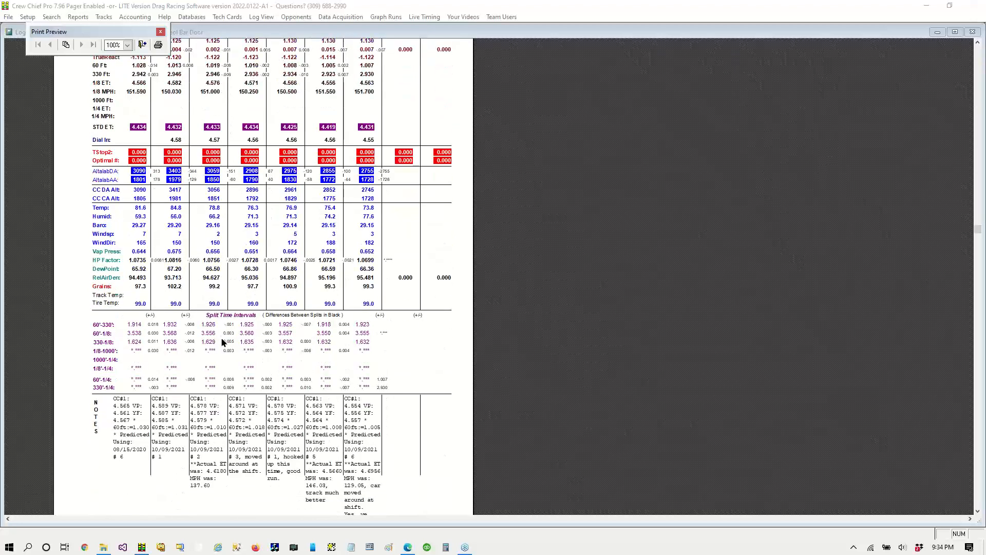
{"action": "scroll", "coordinate": [320, 426], "scroll_direction": "up", "scroll_amount": 5}
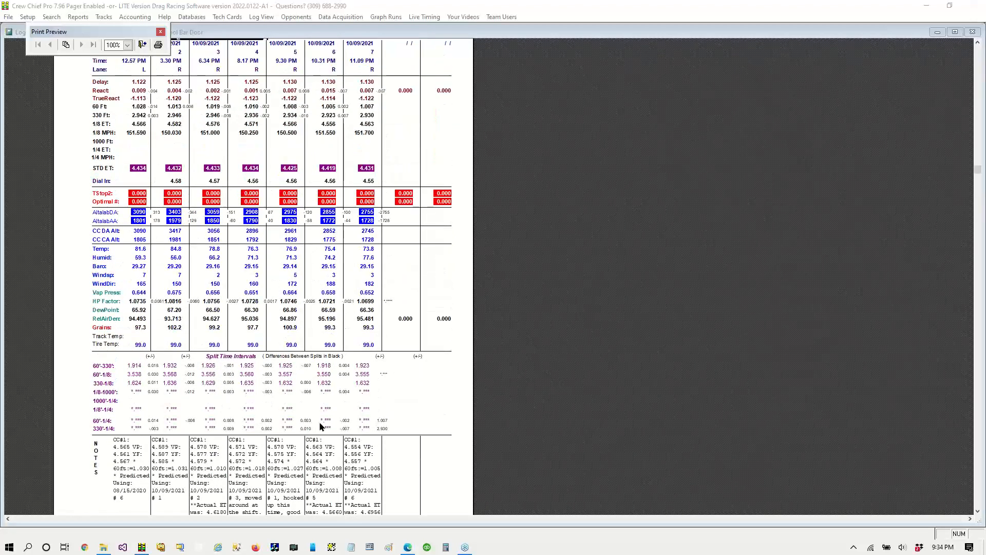
{"action": "scroll", "coordinate": [321, 426], "scroll_direction": "up", "scroll_amount": 1}
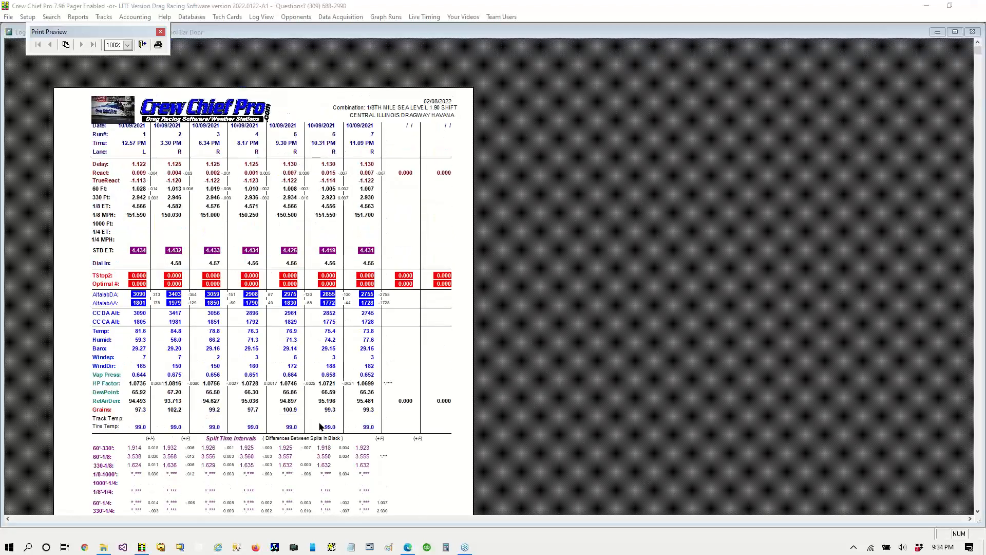
{"action": "left_click", "coordinate": [143, 45]}
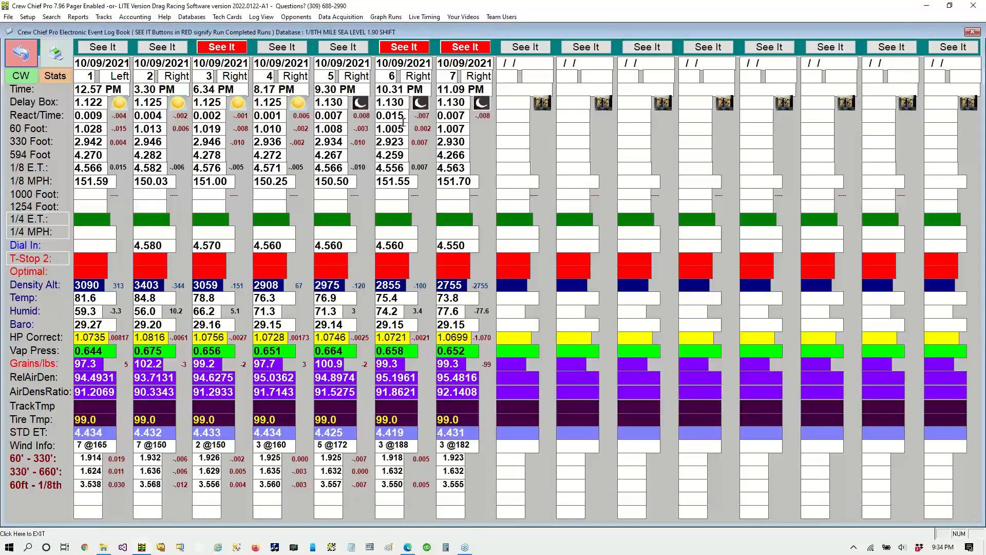
Step: View the LogBook Averages for left-lane and right-lane runs, and close them
{"action": "left_click", "coordinate": [54, 77]}
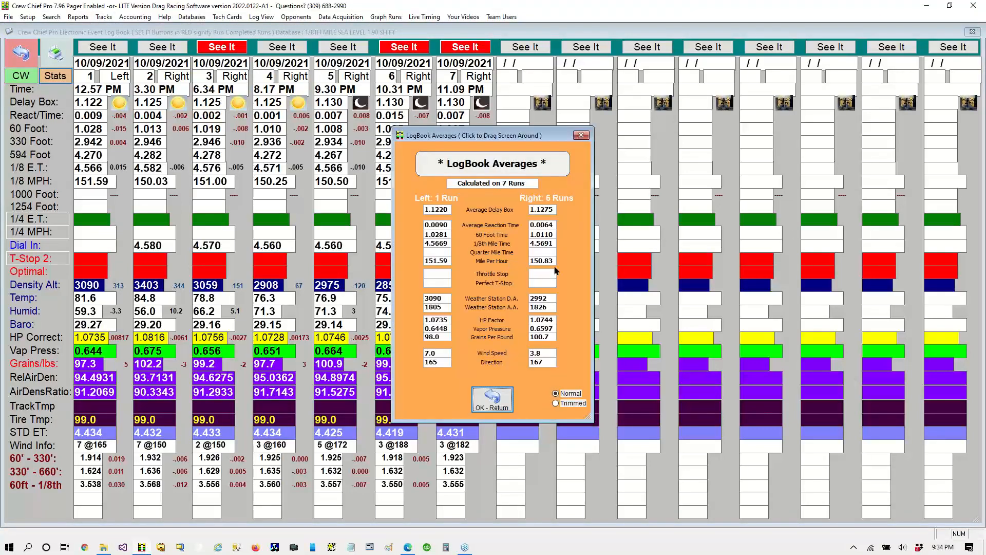
{"action": "left_click", "coordinate": [490, 399]}
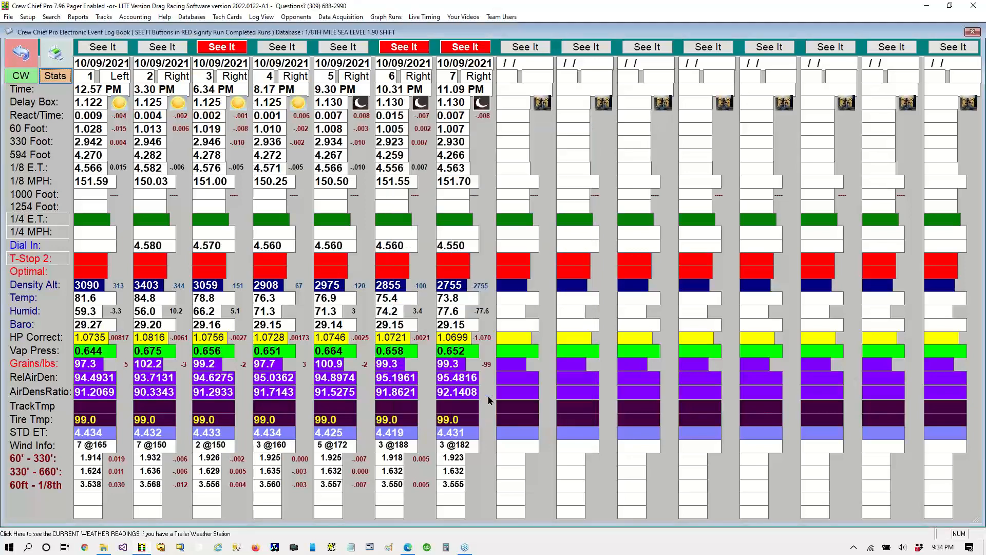
Step: Return to run 7's entry form, circle its Traction Meter value, and clear the mark
{"action": "left_click", "coordinate": [21, 53]}
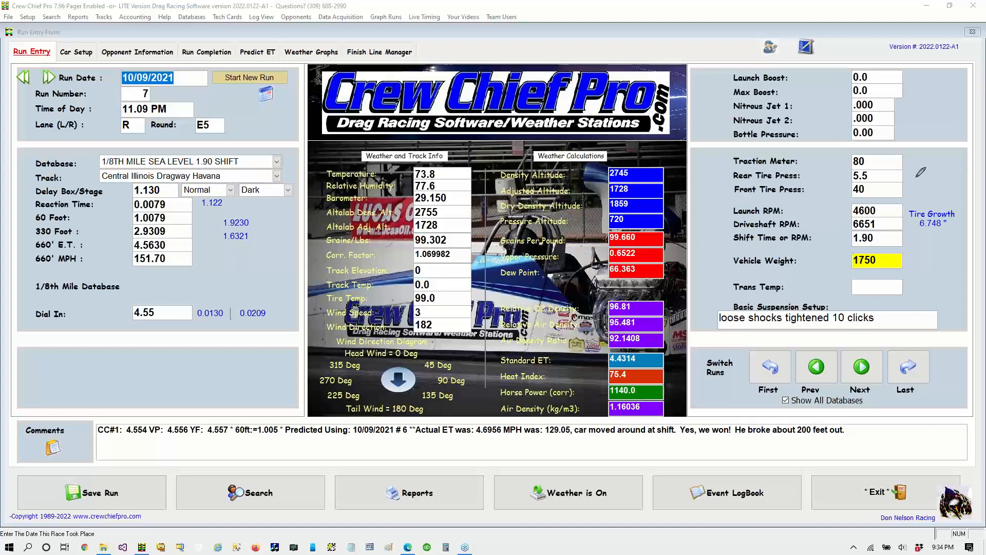
{"action": "mouse_move", "coordinate": [897, 156]}
{"action": "left_mouse_down"}
{"action": "mouse_move", "coordinate": [858, 148]}
{"action": "mouse_move", "coordinate": [854, 165]}
{"action": "mouse_move", "coordinate": [873, 166]}
{"action": "mouse_move", "coordinate": [883, 141]}
{"action": "left_mouse_up"}
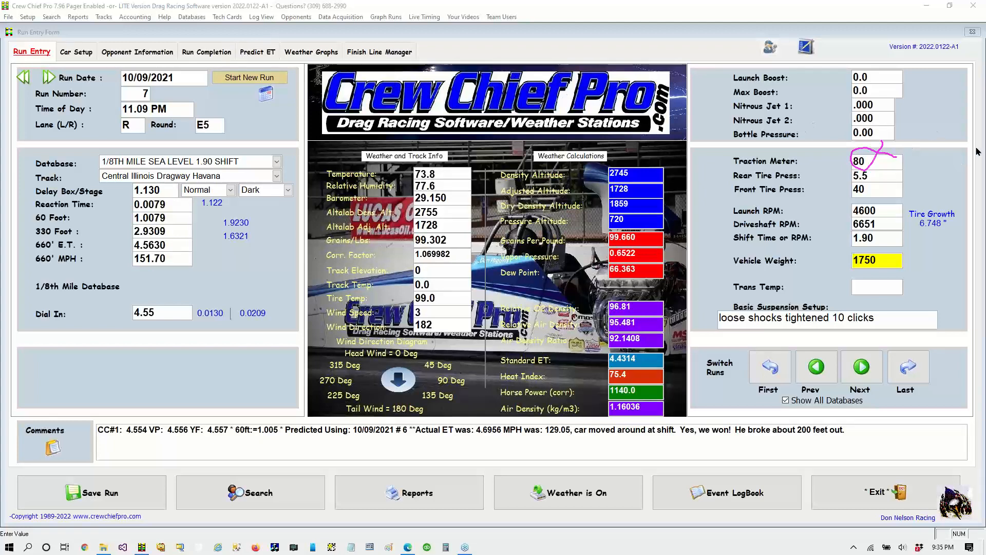
{"action": "left_click", "coordinate": [907, 227]}
Step: Open Predict ET, circle the three predictions with an arrow at Crew Chief #1, and circle the base and current barometer values
{"action": "left_click", "coordinate": [259, 53]}
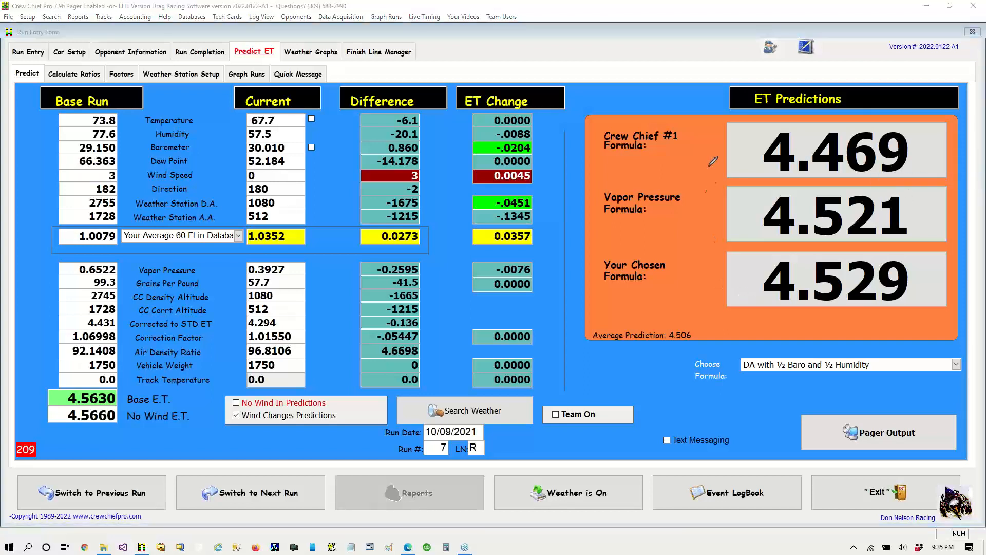
{"action": "mouse_move", "coordinate": [725, 111]}
{"action": "left_mouse_down"}
{"action": "mouse_move", "coordinate": [715, 154]}
{"action": "mouse_move", "coordinate": [822, 339]}
{"action": "mouse_move", "coordinate": [945, 180]}
{"action": "mouse_move", "coordinate": [759, 95]}
{"action": "mouse_move", "coordinate": [653, 138]}
{"action": "left_mouse_up"}
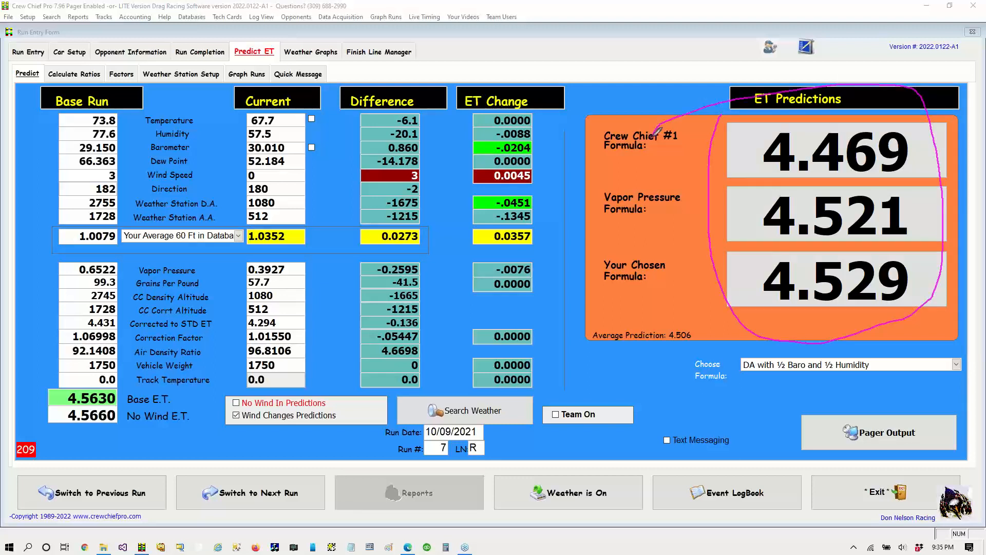
{"action": "mouse_move", "coordinate": [673, 63]}
{"action": "left_mouse_down"}
{"action": "mouse_move", "coordinate": [756, 143]}
{"action": "mouse_move", "coordinate": [740, 135]}
{"action": "mouse_move", "coordinate": [756, 123]}
{"action": "left_mouse_up"}
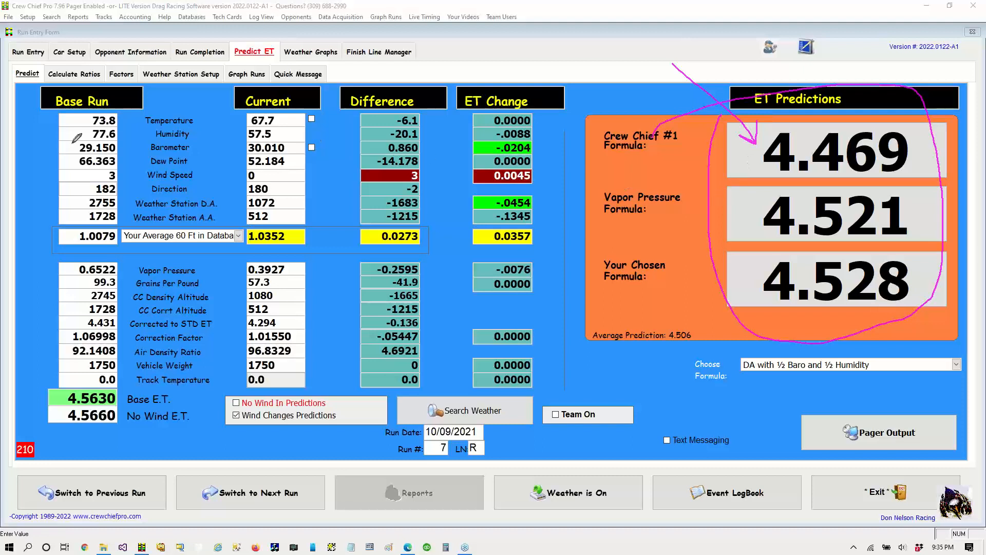
{"action": "mouse_move", "coordinate": [68, 143]}
{"action": "left_mouse_down"}
{"action": "mouse_move", "coordinate": [56, 154]}
{"action": "mouse_move", "coordinate": [105, 162]}
{"action": "mouse_move", "coordinate": [308, 154]}
{"action": "mouse_move", "coordinate": [302, 140]}
{"action": "mouse_move", "coordinate": [255, 135]}
{"action": "mouse_move", "coordinate": [54, 143]}
{"action": "left_mouse_up"}
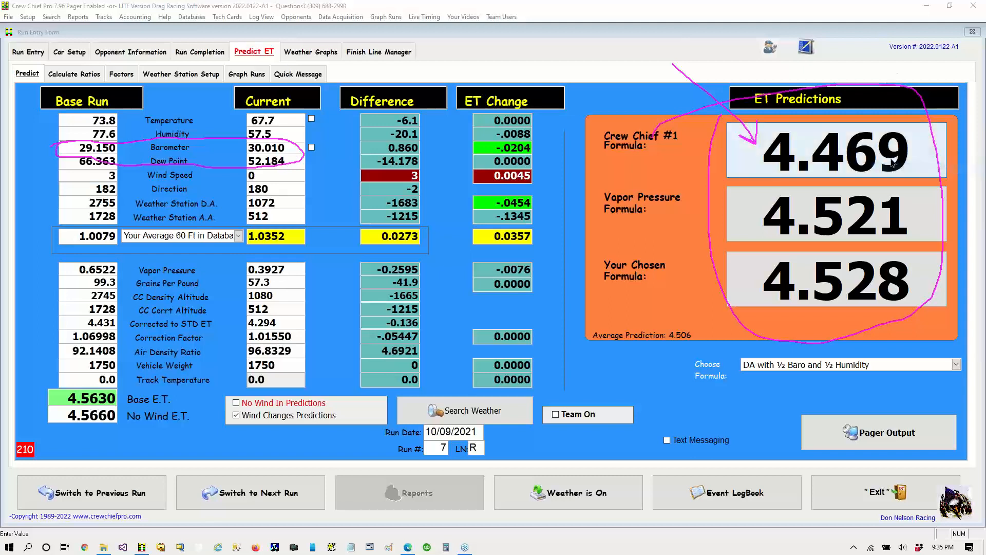
Step: Open the Crew Chief #1 custom formula and save it with only Vapor HP Correction selected
{"action": "left_click", "coordinate": [754, 147]}
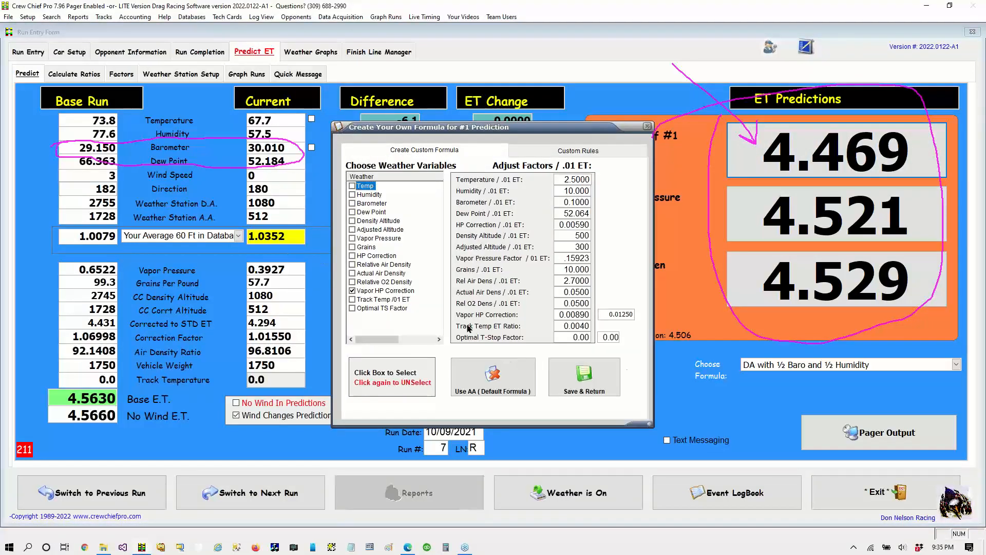
{"action": "left_click", "coordinate": [586, 380]}
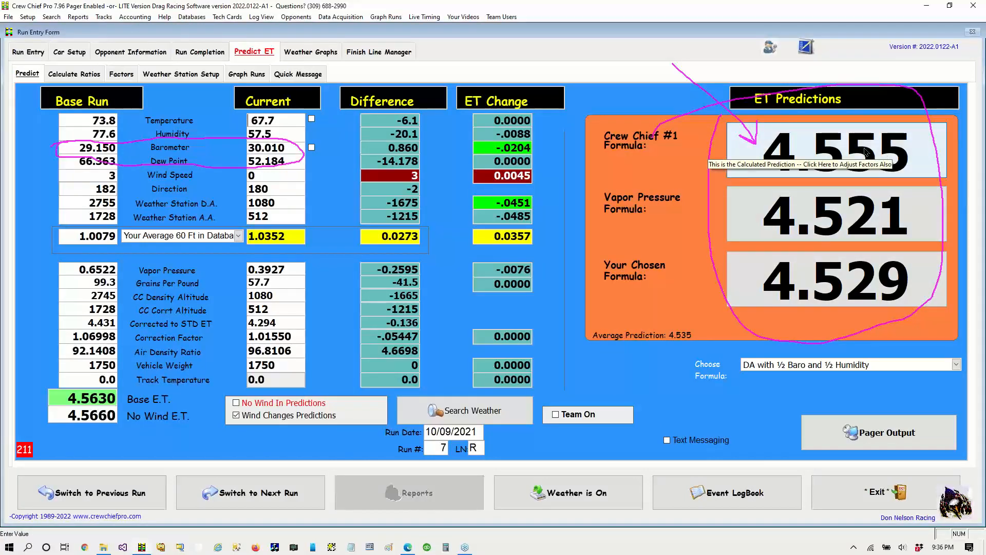
Step: Add Barometer to the #1 prediction formula, set its factor to 0.2 per .01 ET, and save
{"action": "left_click", "coordinate": [847, 162]}
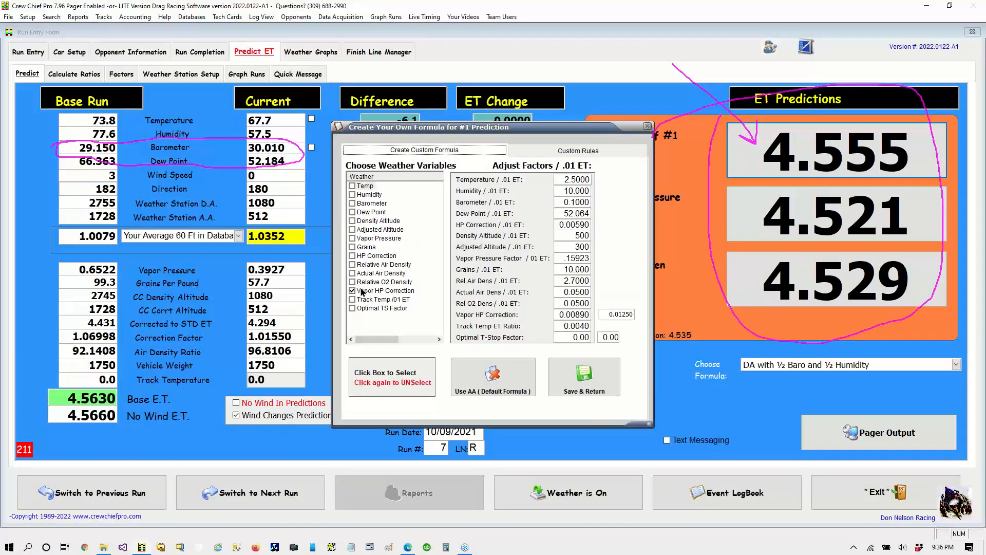
{"action": "left_click", "coordinate": [353, 203]}
{"action": "left_click", "coordinate": [572, 202]}
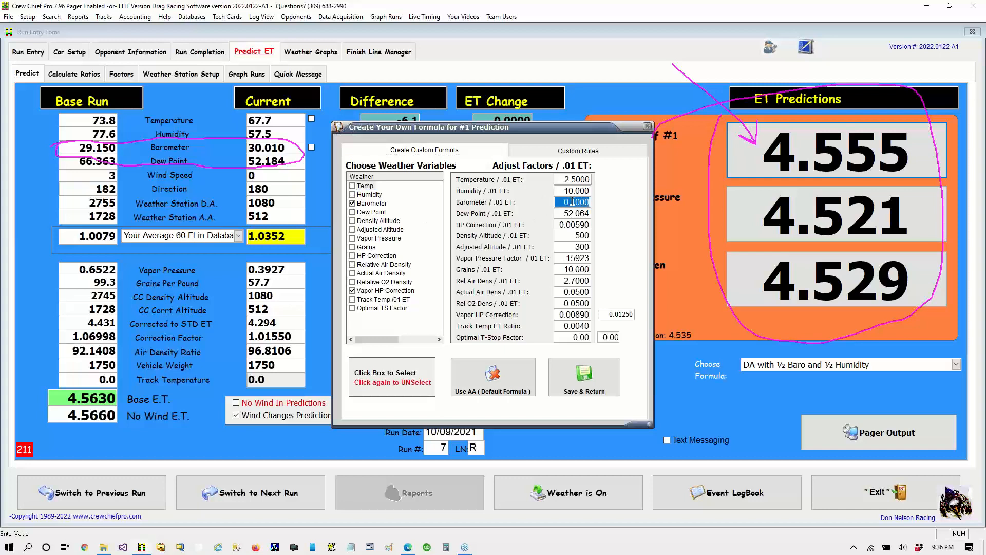
{"action": "type", "text": ".2"}
{"action": "key", "text": "Tab"}
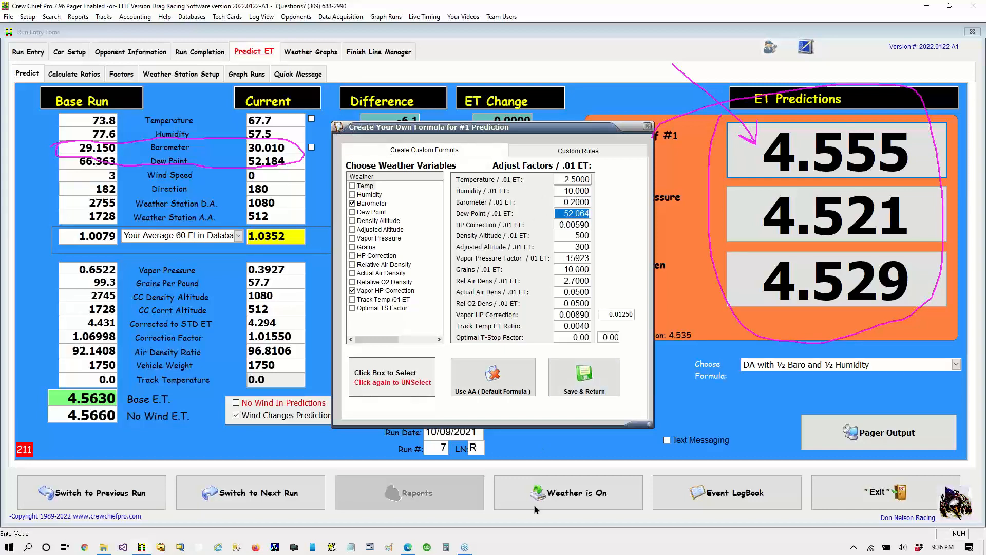
{"action": "left_click", "coordinate": [596, 385]}
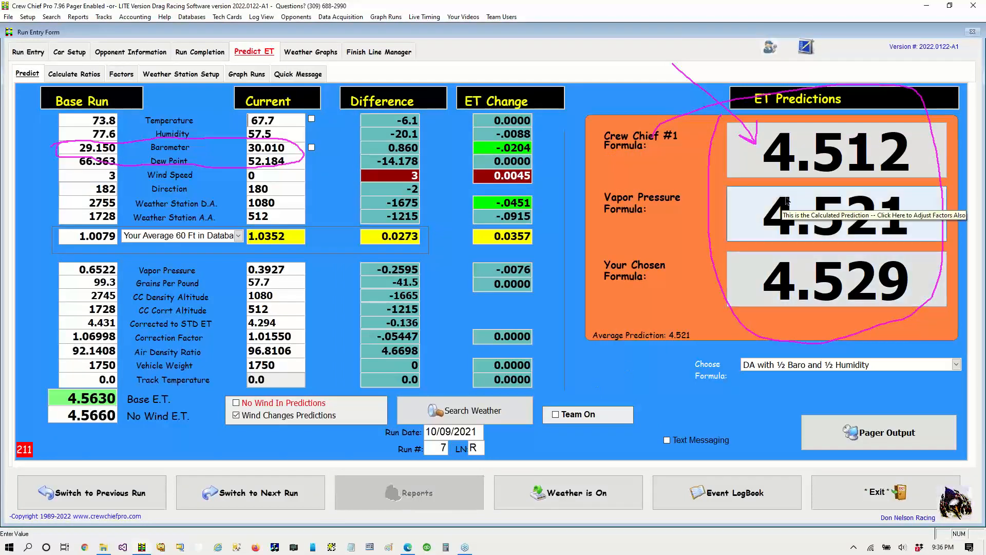
Step: Reopen the #1 prediction formula and mark the blank space beside the Barometer factor with a circle and an arrow
{"action": "left_click", "coordinate": [790, 164]}
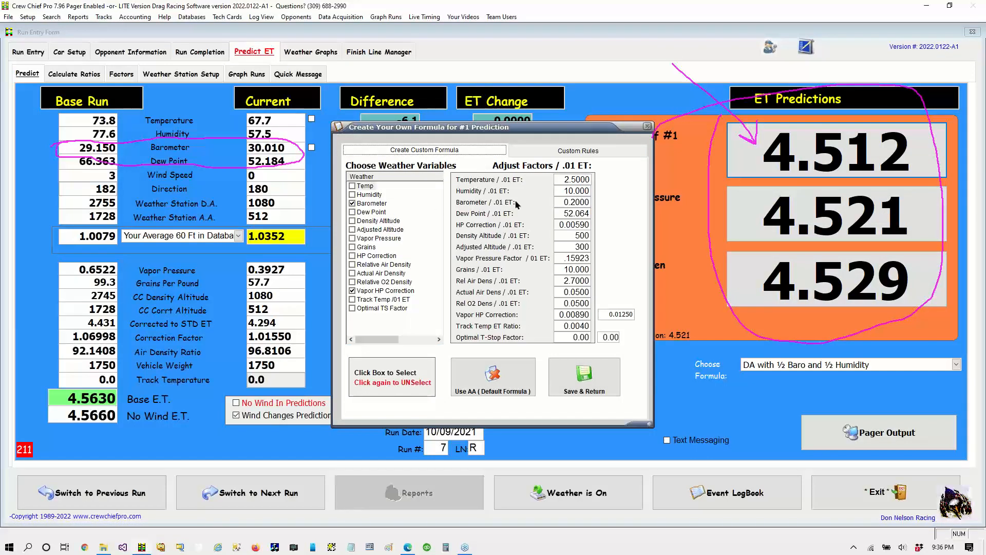
{"action": "left_click", "coordinate": [563, 202]}
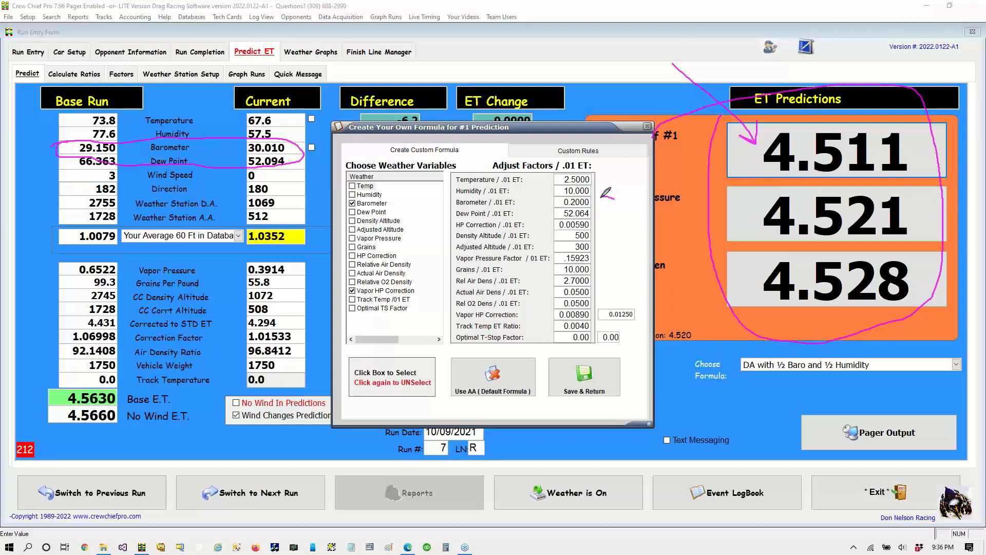
{"action": "mouse_move", "coordinate": [600, 203]}
{"action": "left_mouse_down"}
{"action": "mouse_move", "coordinate": [640, 198]}
{"action": "mouse_move", "coordinate": [592, 200]}
{"action": "left_mouse_up"}
{"action": "mouse_move", "coordinate": [608, 166]}
{"action": "left_mouse_down"}
{"action": "mouse_move", "coordinate": [614, 191]}
{"action": "mouse_move", "coordinate": [621, 185]}
{"action": "left_mouse_up"}
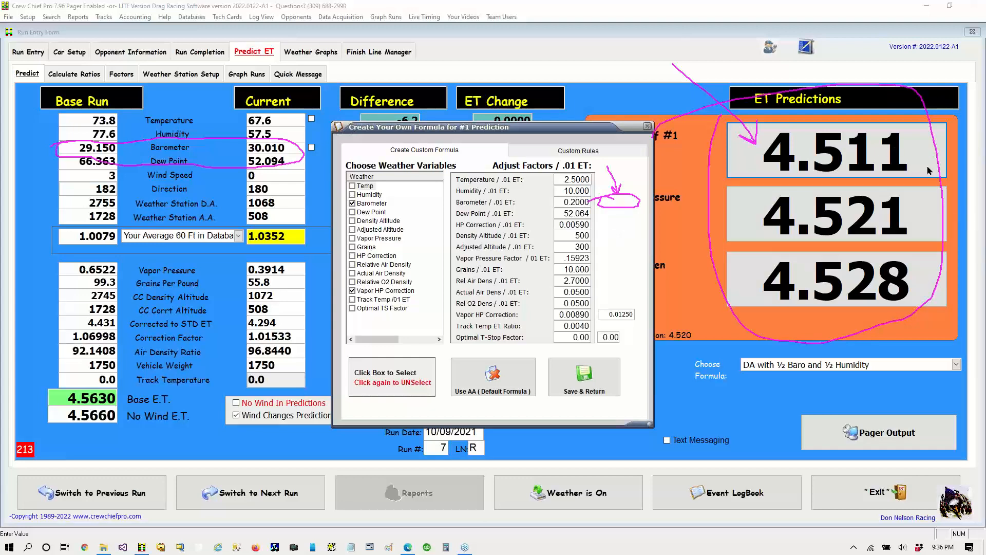
Step: Save and close the #1 prediction formula, and erase all drawn markings from the Predict ET screen
{"action": "left_click", "coordinate": [561, 387]}
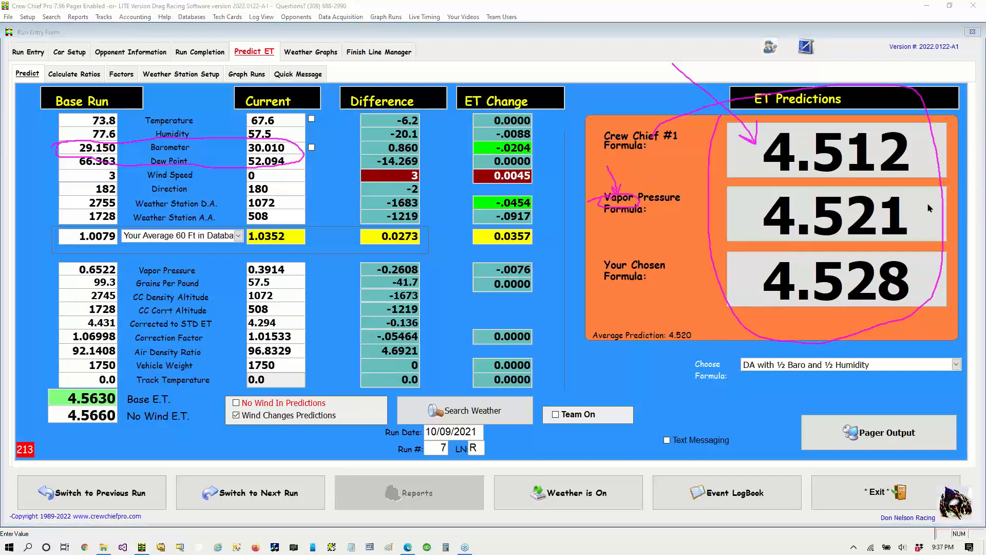
{"action": "left_click", "coordinate": [914, 229]}
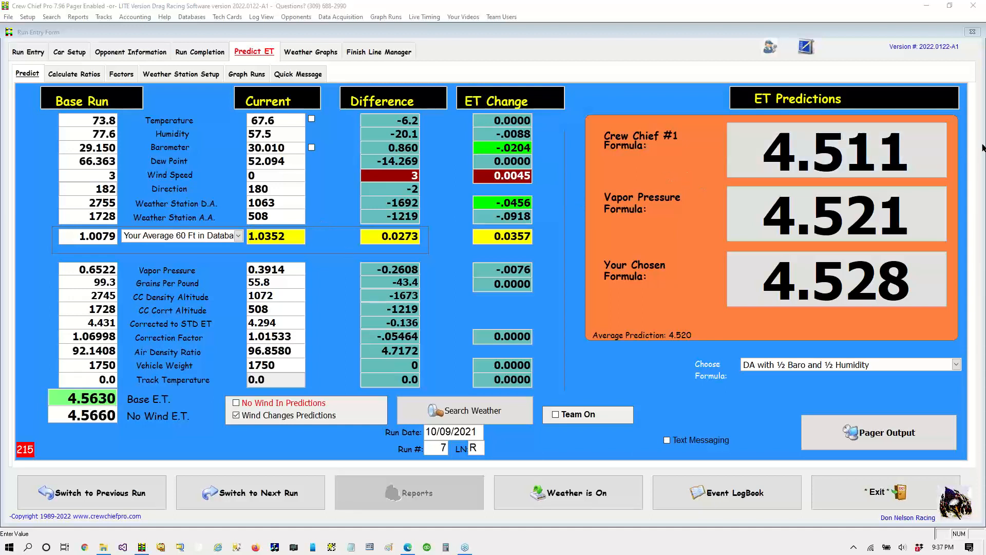
Step: Try averaging Density Altitude, DA with 1/2 Baro and 1/2 Humidity, and HP Correction Factor, and restore DA with ½ Baro and ½ Humidity
{"action": "left_click", "coordinate": [782, 366]}
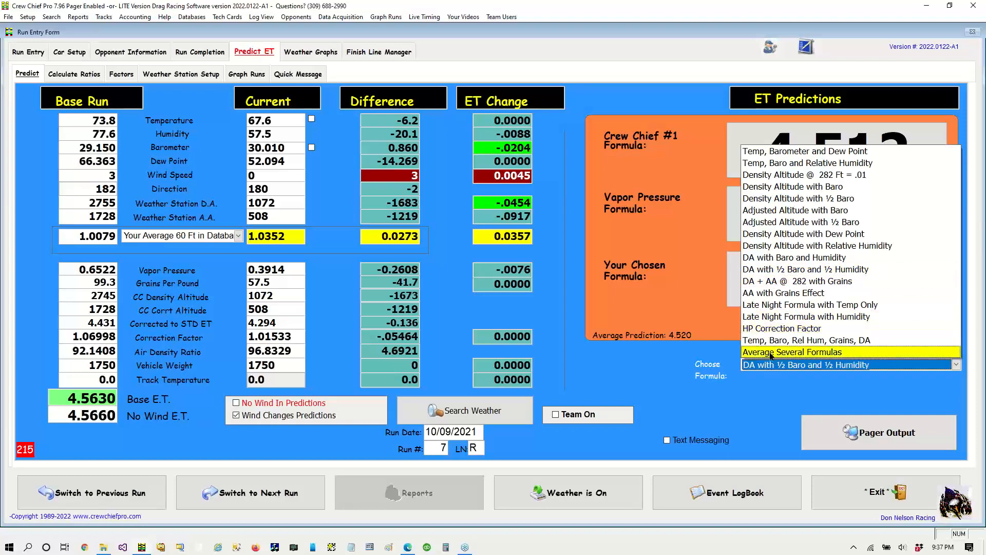
{"action": "left_click", "coordinate": [771, 353]}
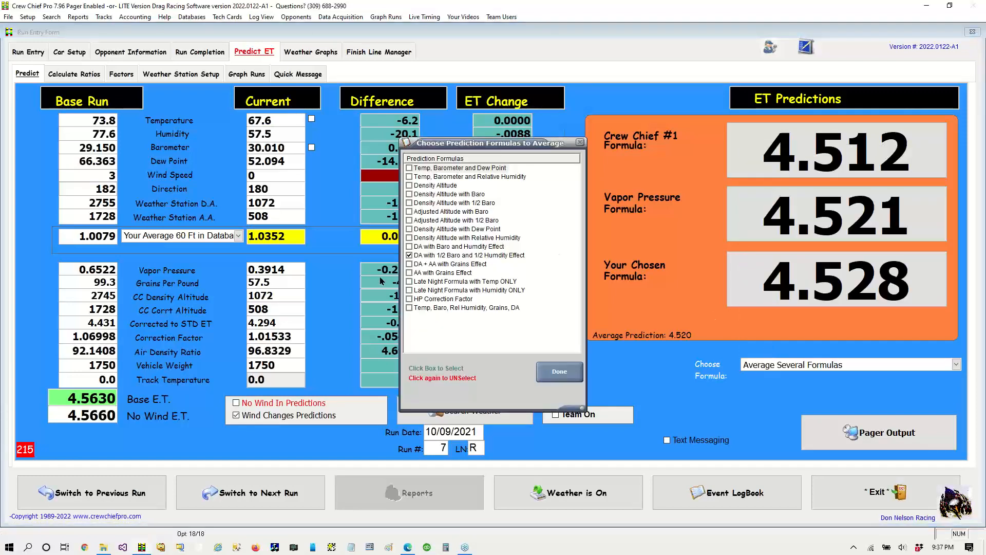
{"action": "left_click", "coordinate": [410, 186]}
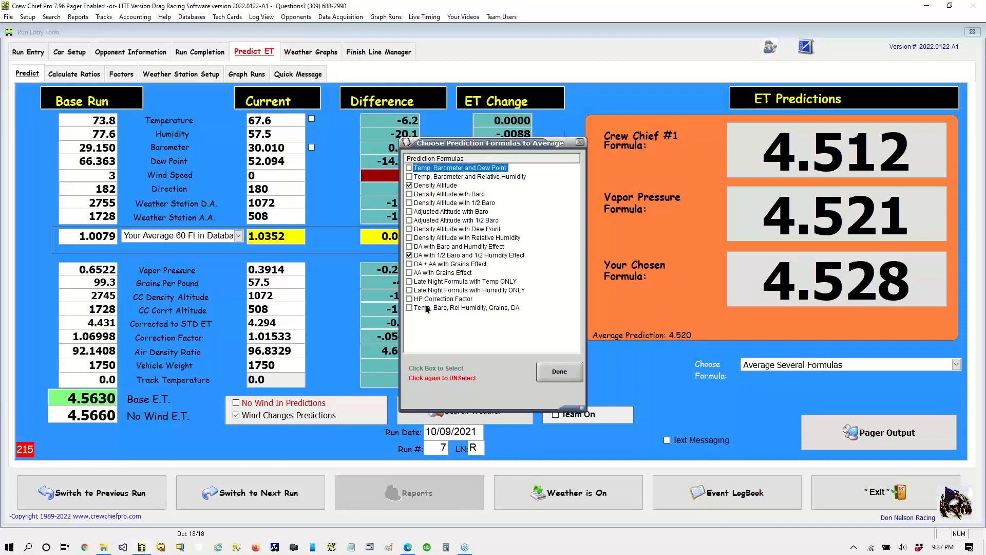
{"action": "left_click", "coordinate": [410, 300]}
{"action": "left_click", "coordinate": [556, 378]}
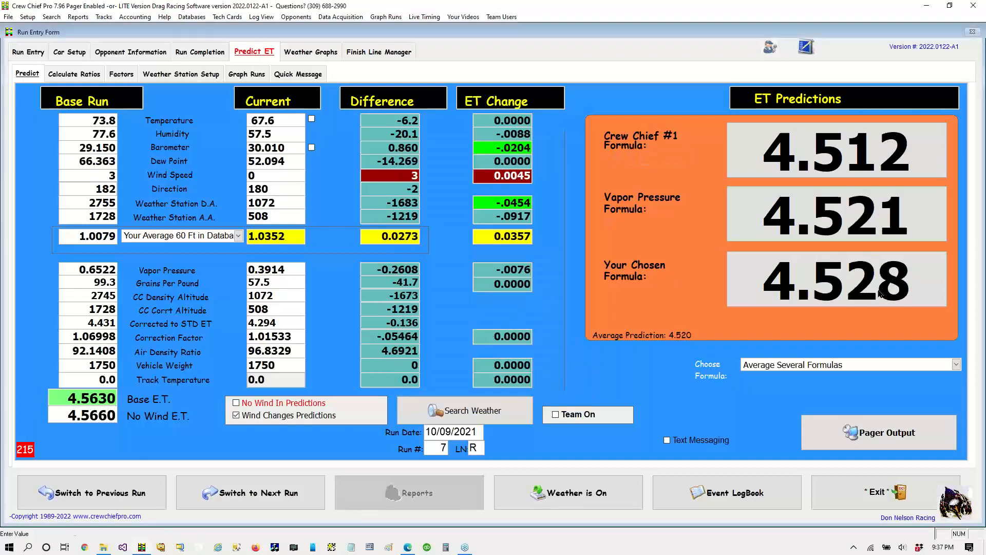
{"action": "left_click", "coordinate": [810, 366]}
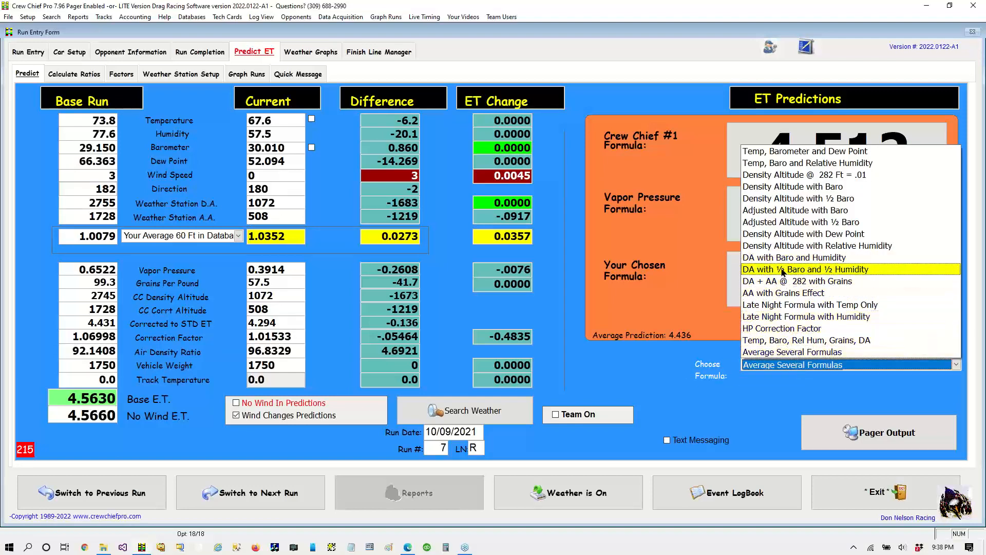
{"action": "left_click", "coordinate": [785, 270]}
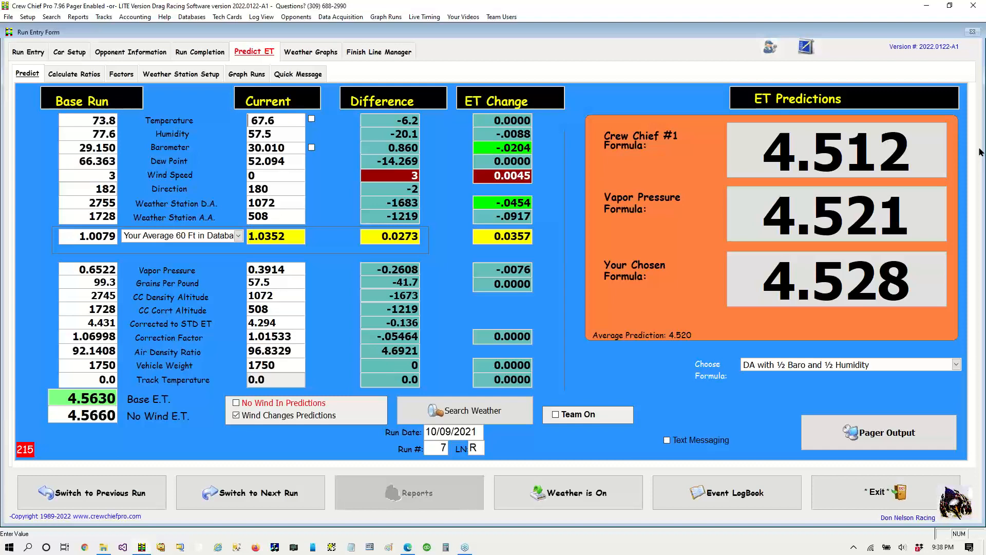
Step: Return to Run Entry, circle the calculated delay value beside Delay Box and Reaction Time, and erase the markings
{"action": "left_click", "coordinate": [16, 53]}
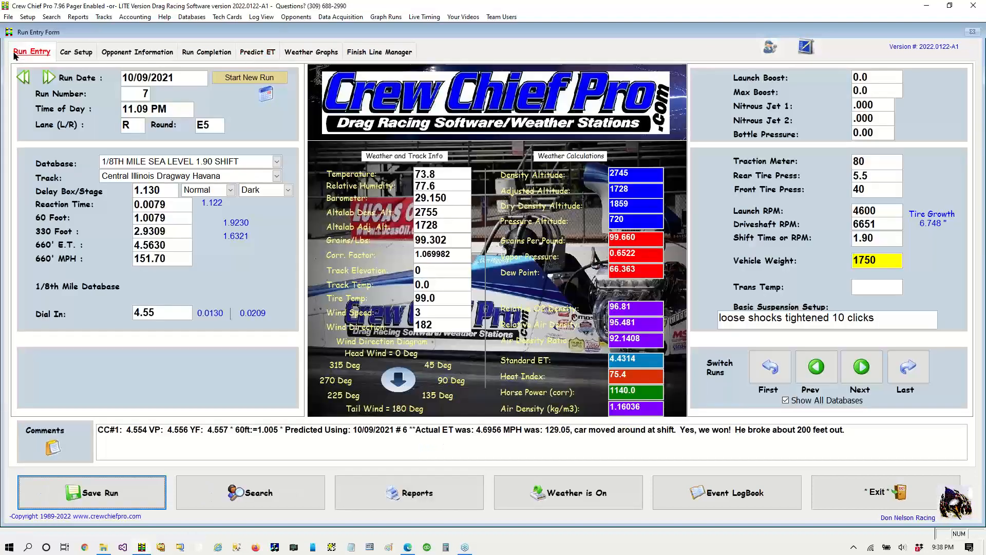
{"action": "left_click", "coordinate": [978, 152]}
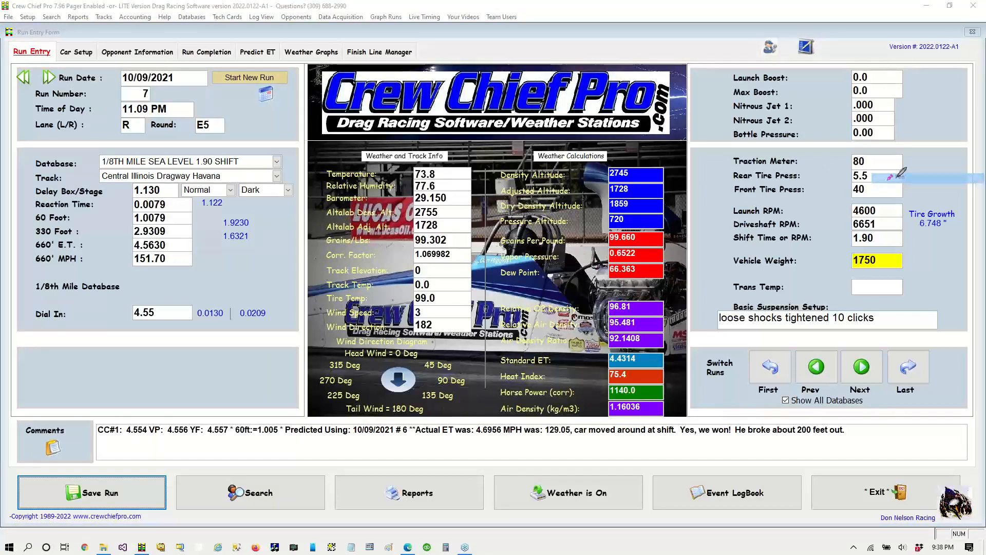
{"action": "mouse_move", "coordinate": [244, 206]}
{"action": "left_mouse_down"}
{"action": "mouse_move", "coordinate": [214, 185]}
{"action": "mouse_move", "coordinate": [198, 212]}
{"action": "mouse_move", "coordinate": [226, 215]}
{"action": "mouse_move", "coordinate": [241, 191]}
{"action": "mouse_move", "coordinate": [224, 208]}
{"action": "mouse_move", "coordinate": [178, 204]}
{"action": "mouse_move", "coordinate": [177, 194]}
{"action": "mouse_move", "coordinate": [189, 206]}
{"action": "left_mouse_up"}
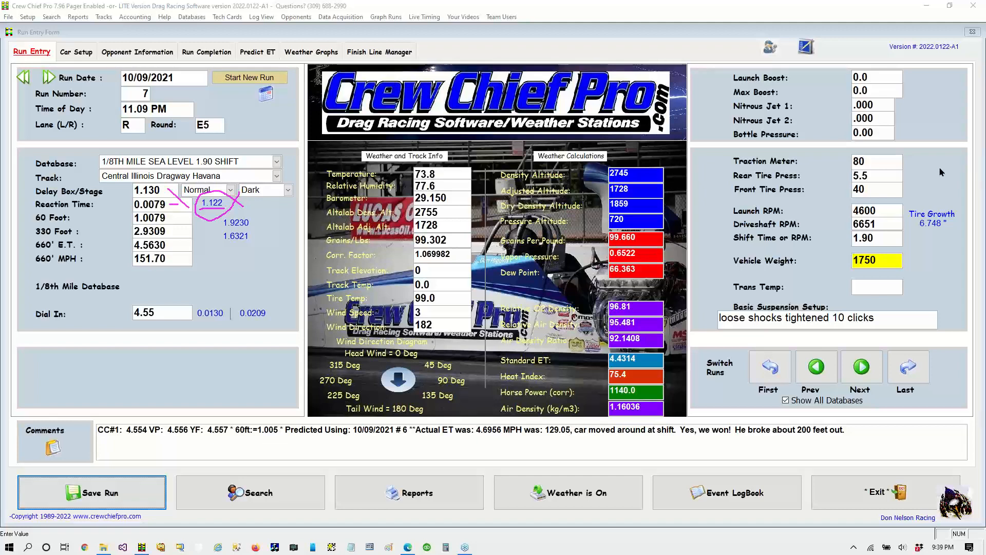
{"action": "left_click", "coordinate": [935, 226]}
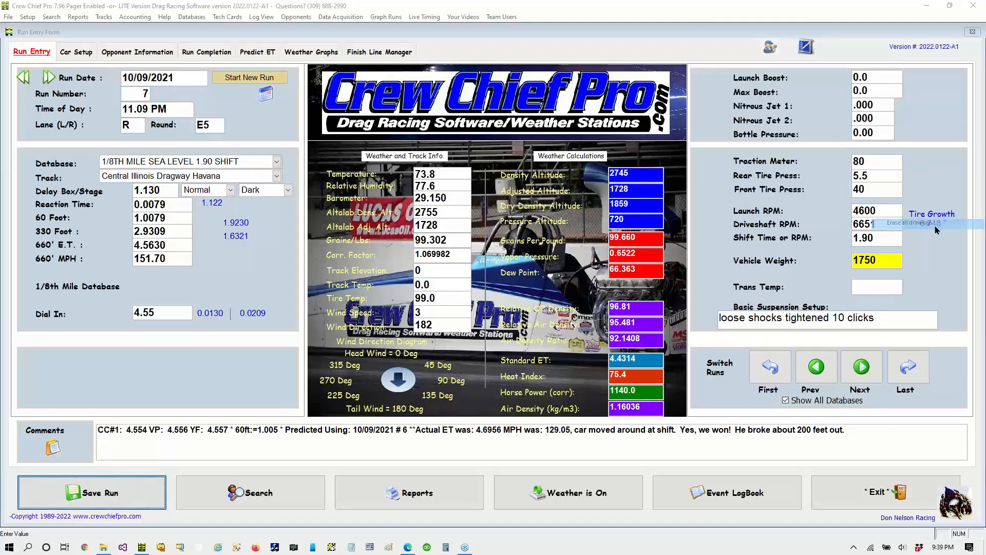
Step: Search the runs by track for Las Vegas Motor Speedway and open run 3 of 11/26/2017
{"action": "left_click", "coordinate": [53, 18]}
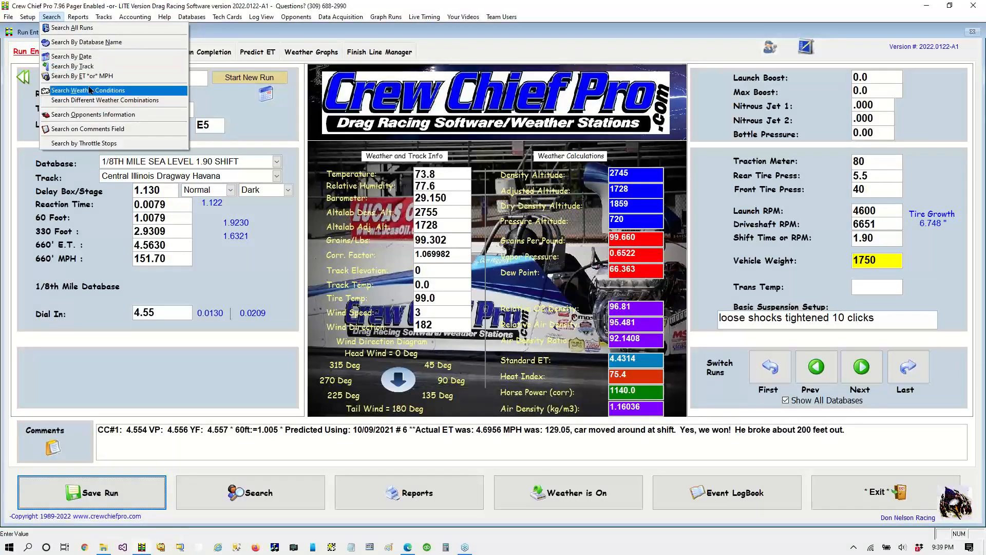
{"action": "left_click", "coordinate": [131, 66]}
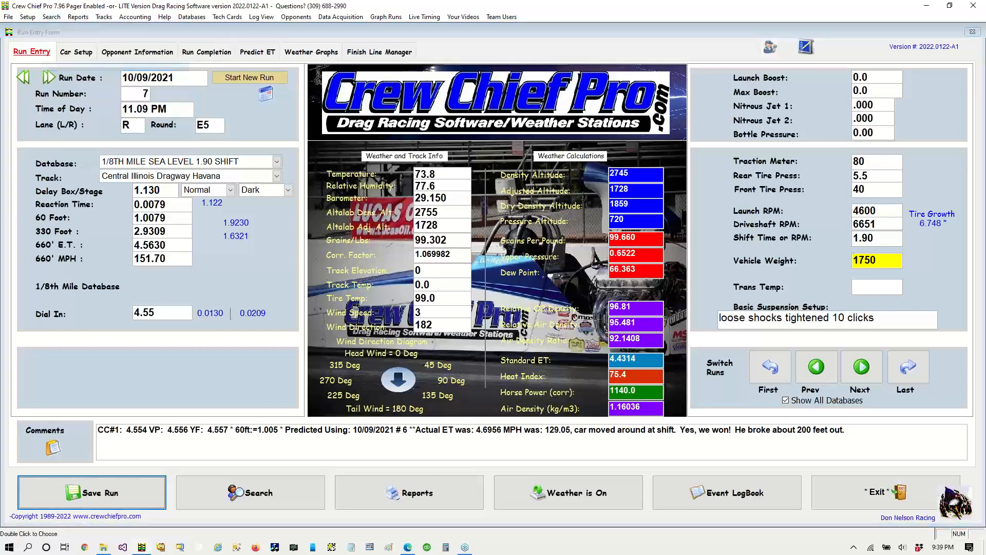
{"action": "key", "text": "l"}
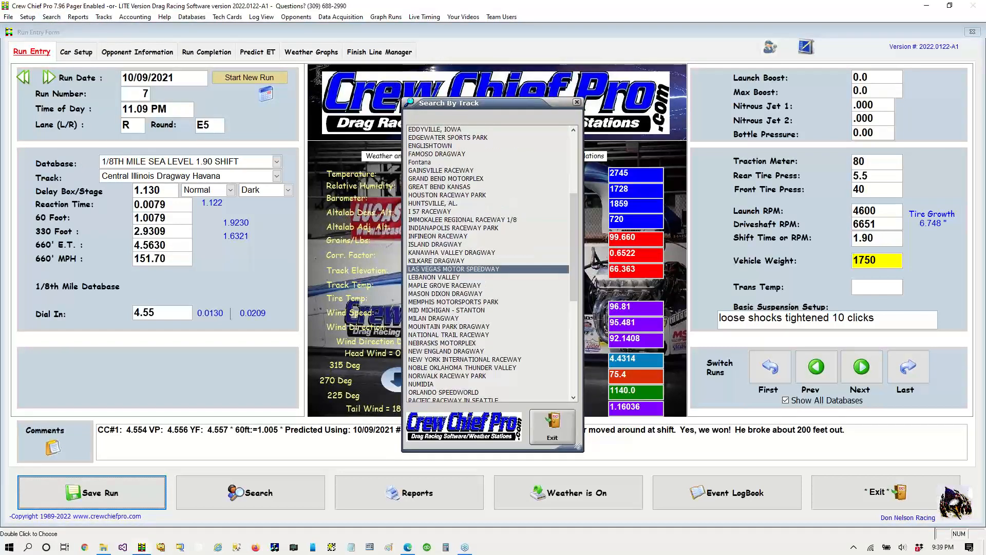
{"action": "key", "text": "Return"}
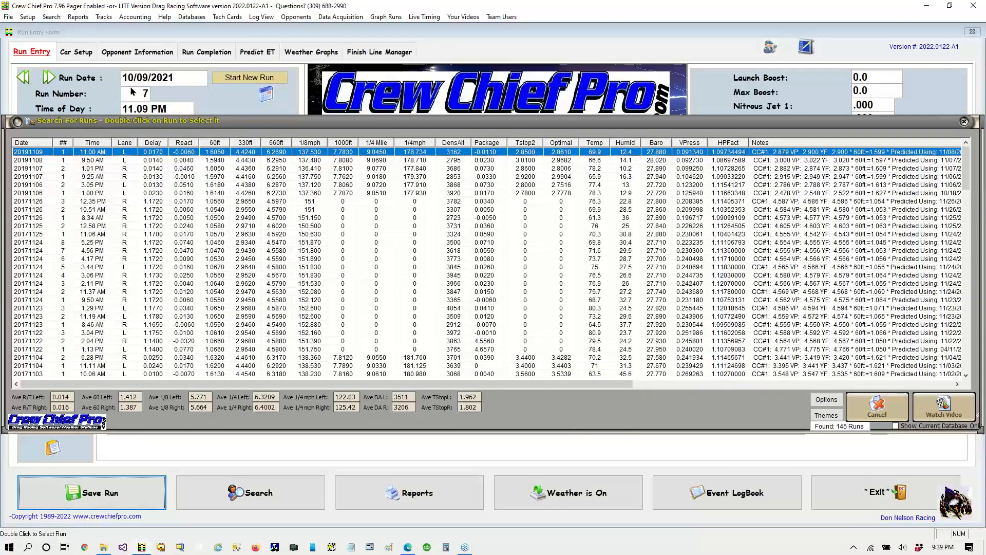
{"action": "double_click", "coordinate": [276, 202]}
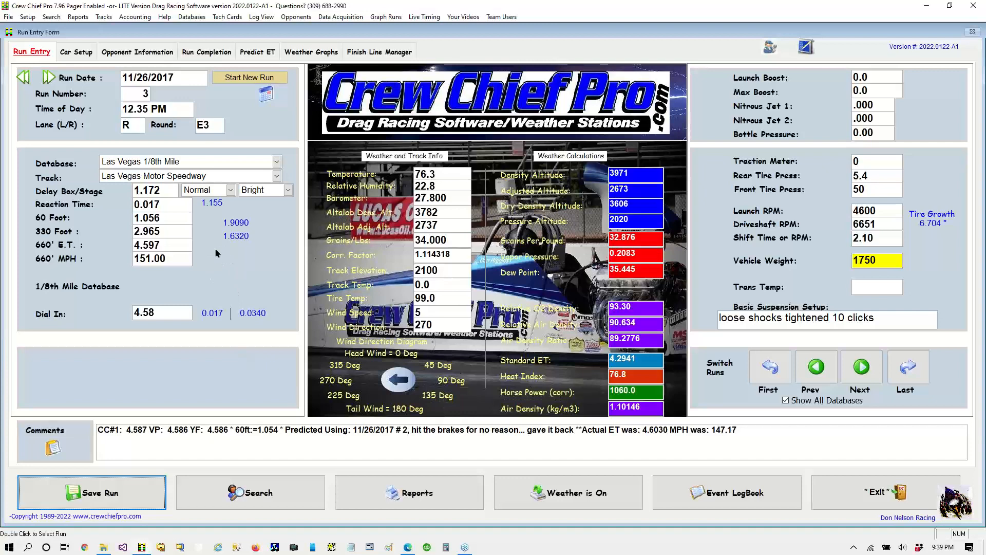
Step: Open Predict ET for this run, and select the Density Altitude @ 299 Ft = .01 formula and the Density Adjusted 60 Ft method
{"action": "left_click", "coordinate": [271, 54]}
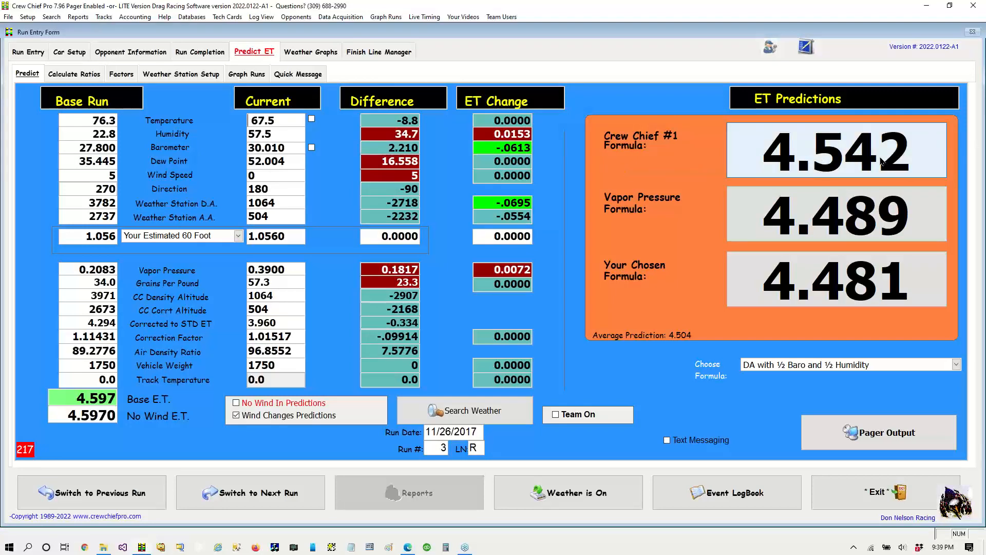
{"action": "left_click", "coordinate": [784, 365]}
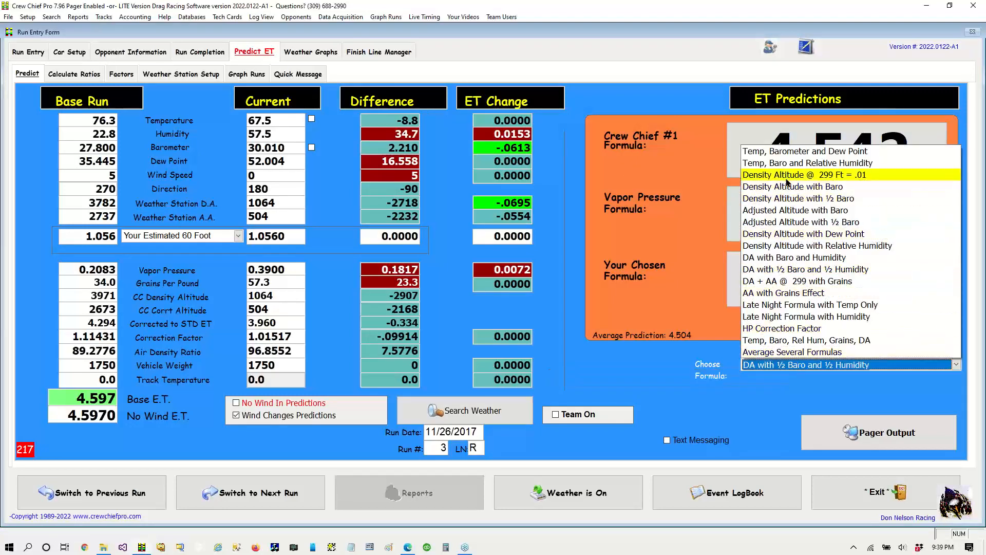
{"action": "left_click", "coordinate": [786, 175]}
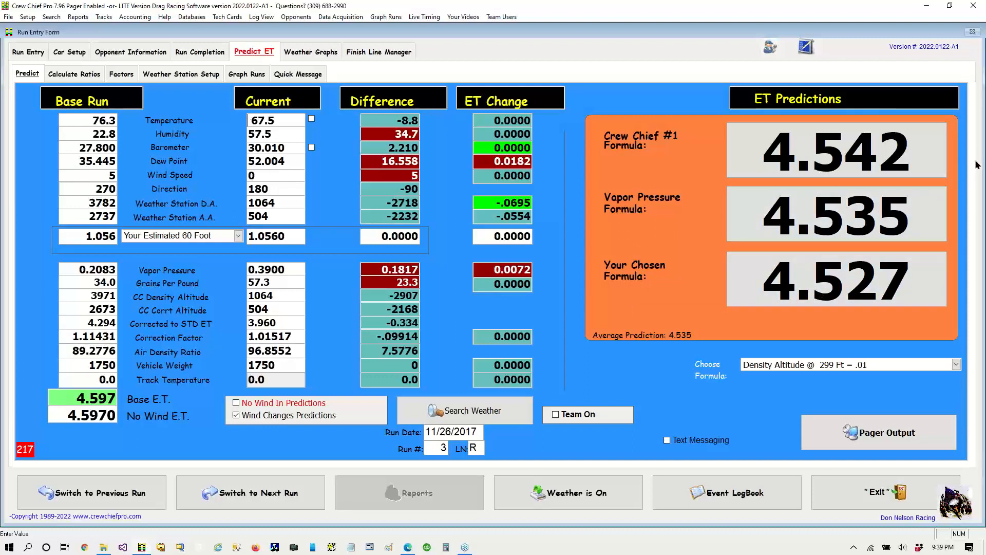
{"action": "left_click", "coordinate": [237, 236]}
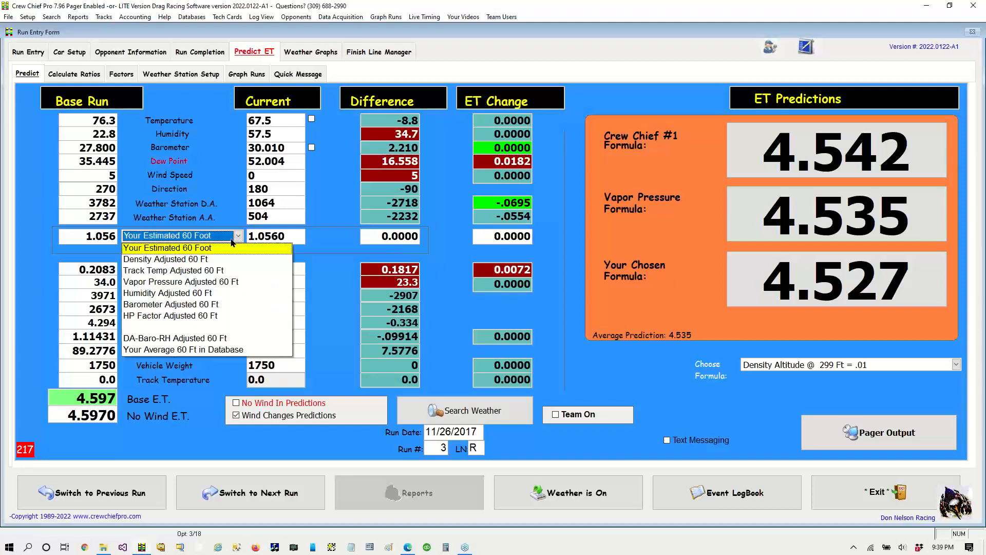
{"action": "left_click", "coordinate": [201, 259]}
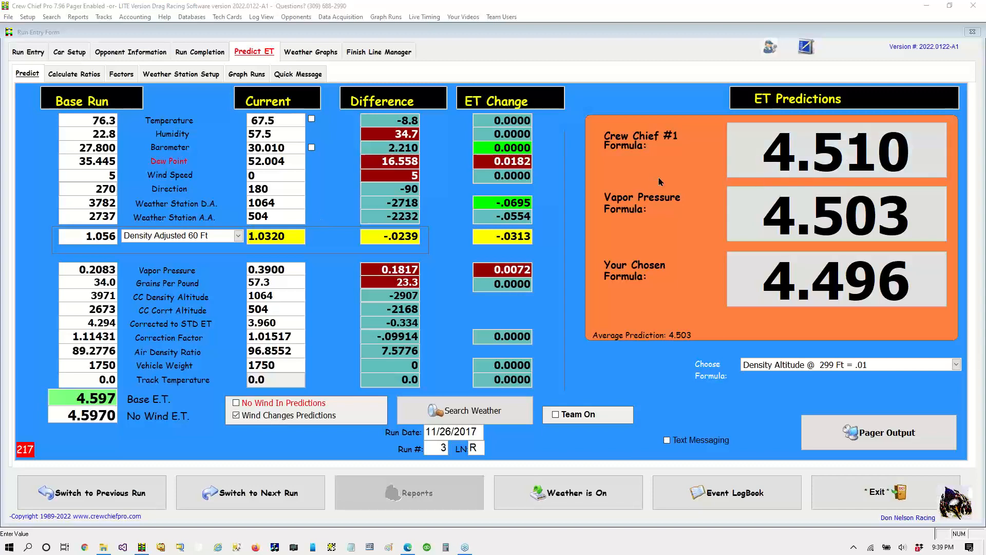
Step: Choose Average Several Formulas and add DA with 1/2 Baro and 1/2 Humidity Effect and HP Correction Factor to Density Altitude
{"action": "left_click", "coordinate": [773, 366]}
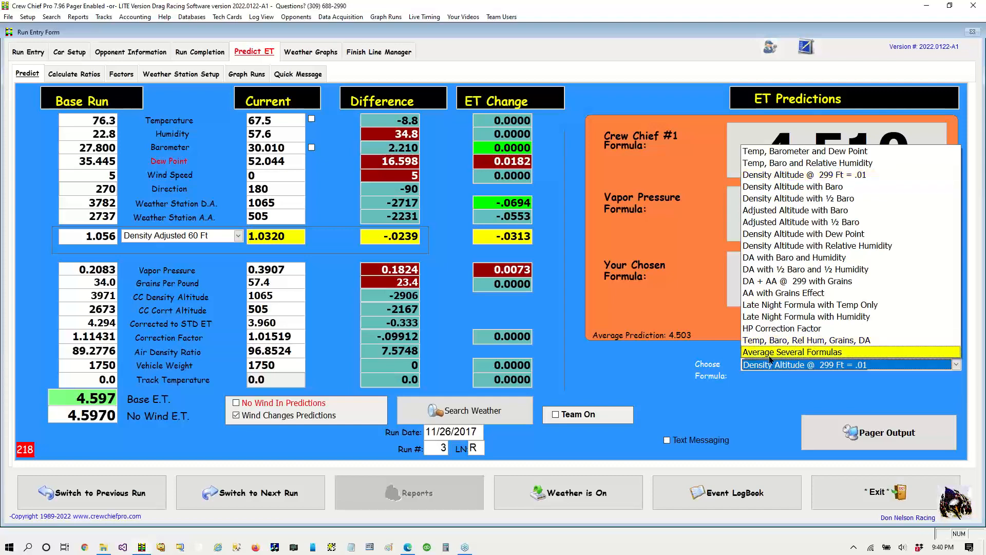
{"action": "left_click", "coordinate": [772, 353]}
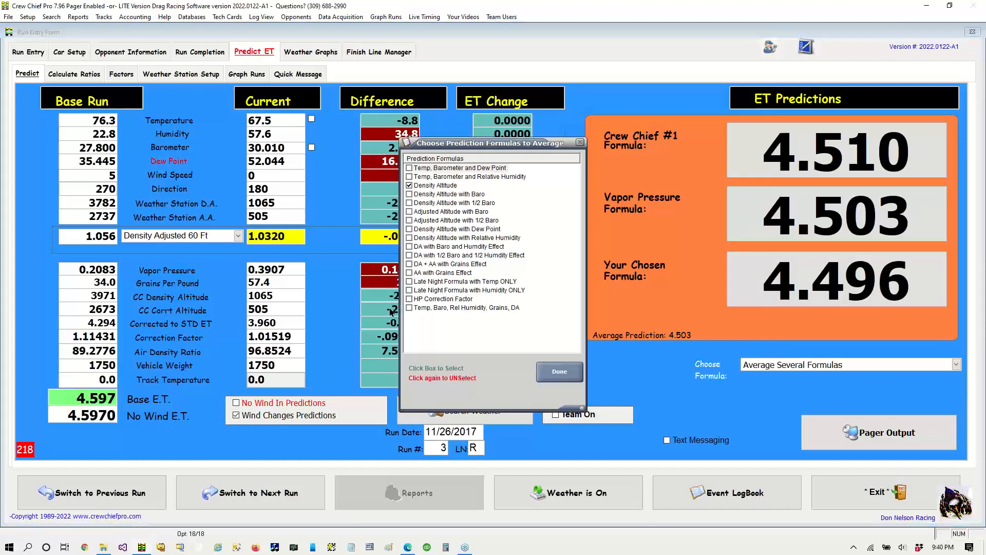
{"action": "left_click", "coordinate": [409, 299]}
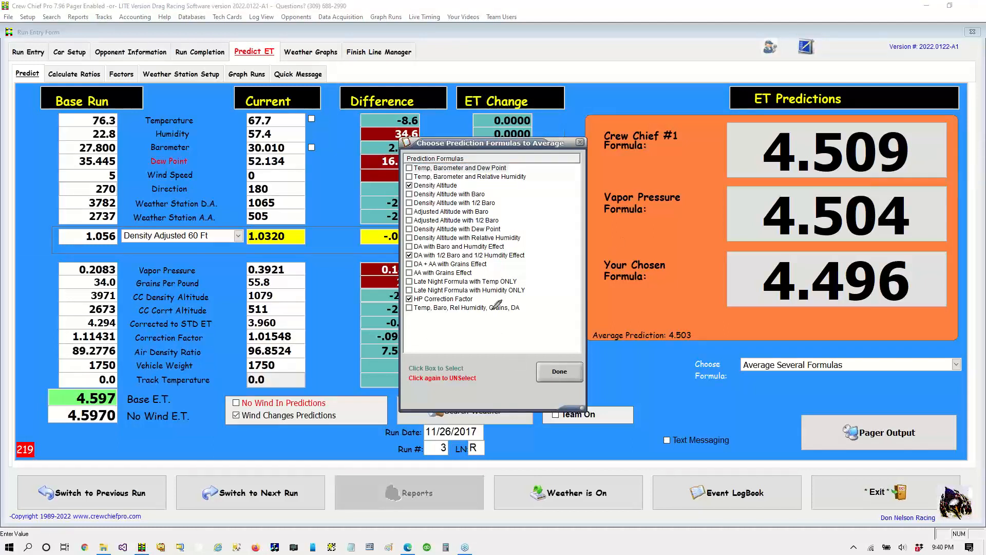
Step: Mark the three selected formulas, Done, and the Vapor Pressure and Your Chosen predictions, erase the markings, and apply the average
{"action": "left_click_drag", "start_coordinate": [481, 298], "coordinate": [515, 304]}
{"action": "left_click", "coordinate": [528, 255]}
{"action": "left_click_drag", "start_coordinate": [528, 254], "coordinate": [551, 254]}
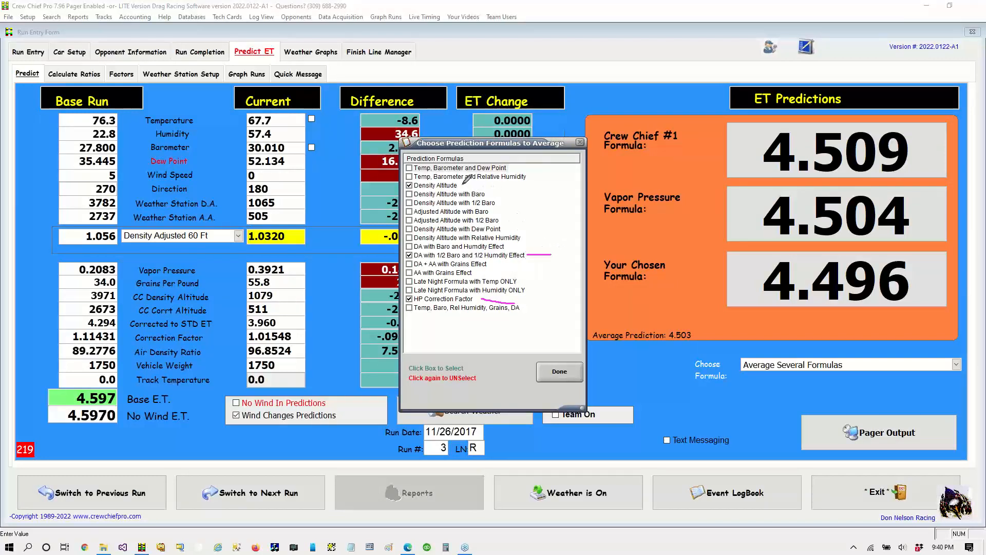
{"action": "left_click_drag", "start_coordinate": [463, 184], "coordinate": [489, 182]}
{"action": "mouse_move", "coordinate": [554, 310]}
{"action": "left_mouse_down"}
{"action": "mouse_move", "coordinate": [553, 354]}
{"action": "mouse_move", "coordinate": [572, 334]}
{"action": "left_mouse_up"}
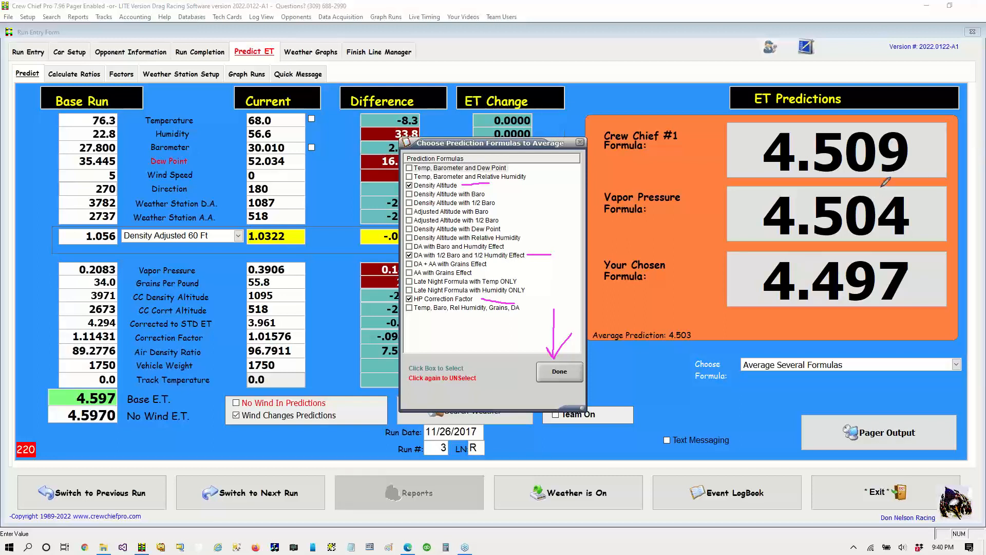
{"action": "mouse_move", "coordinate": [881, 187]}
{"action": "left_mouse_down"}
{"action": "mouse_move", "coordinate": [786, 194]}
{"action": "mouse_move", "coordinate": [730, 228]}
{"action": "mouse_move", "coordinate": [950, 305]}
{"action": "mouse_move", "coordinate": [936, 207]}
{"action": "mouse_move", "coordinate": [893, 184]}
{"action": "mouse_move", "coordinate": [910, 174]}
{"action": "left_mouse_up"}
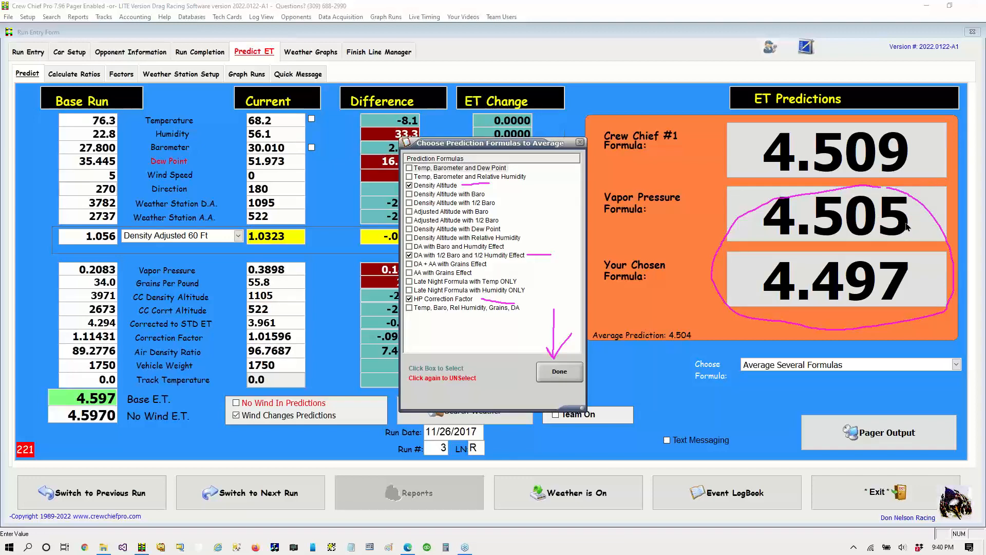
{"action": "left_click", "coordinate": [981, 161]}
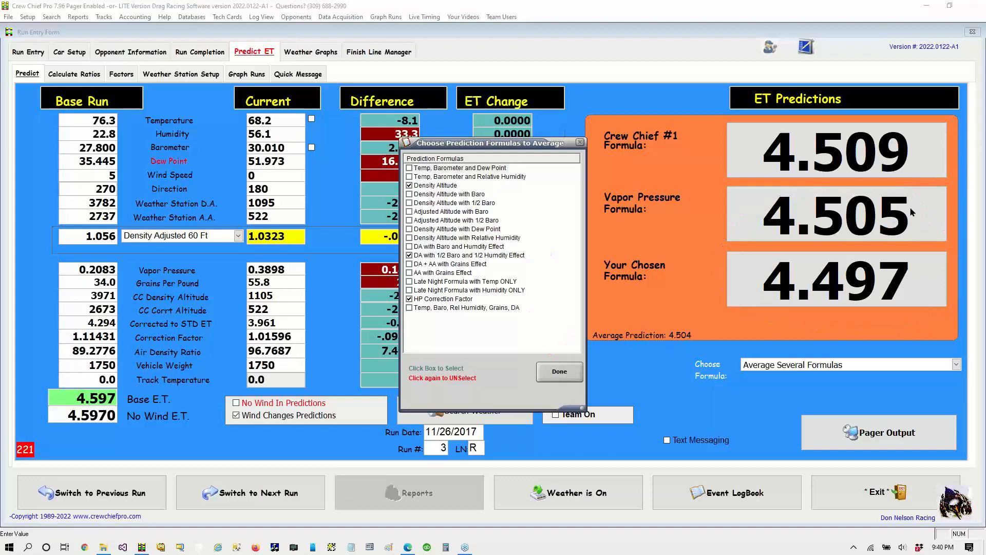
{"action": "left_click", "coordinate": [560, 371]}
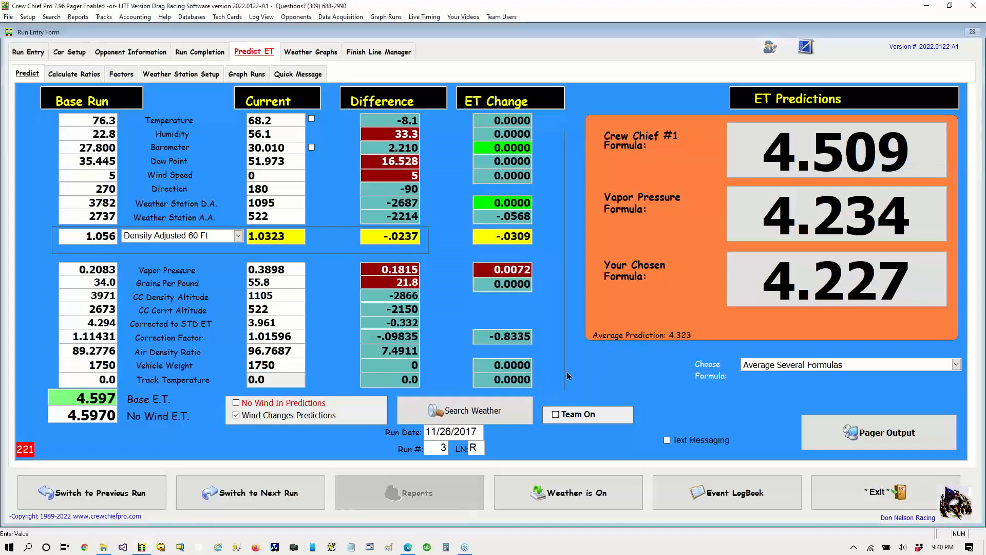
Step: Open the prediction factors, examine the Large and Small Weather Changes values, and return to the predictions
{"action": "left_click", "coordinate": [843, 285]}
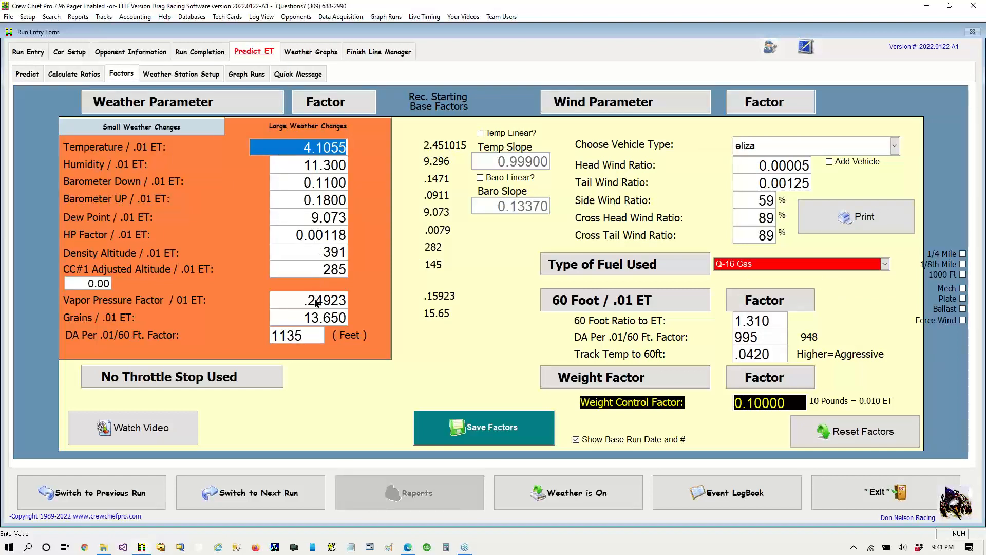
{"action": "left_click", "coordinate": [172, 129]}
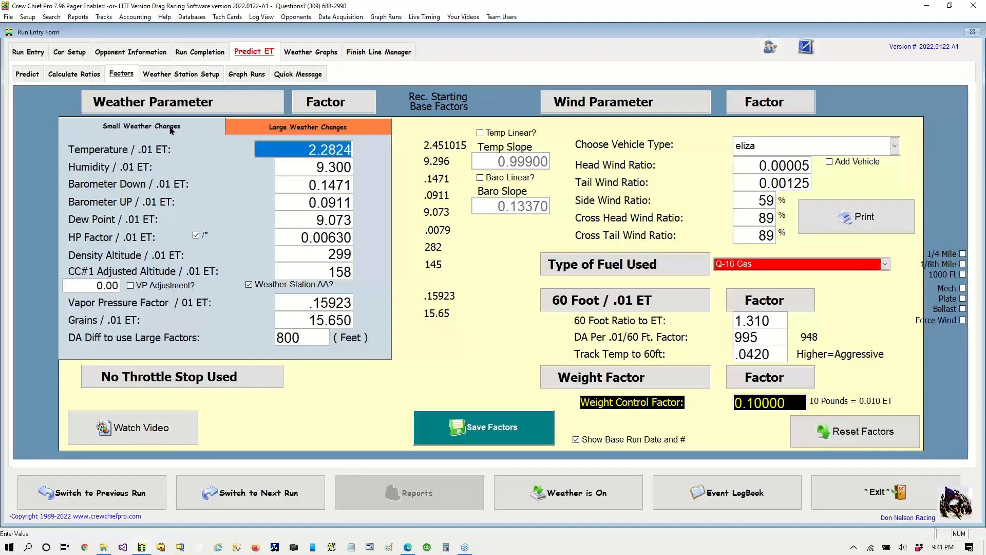
{"action": "left_click", "coordinate": [26, 75]}
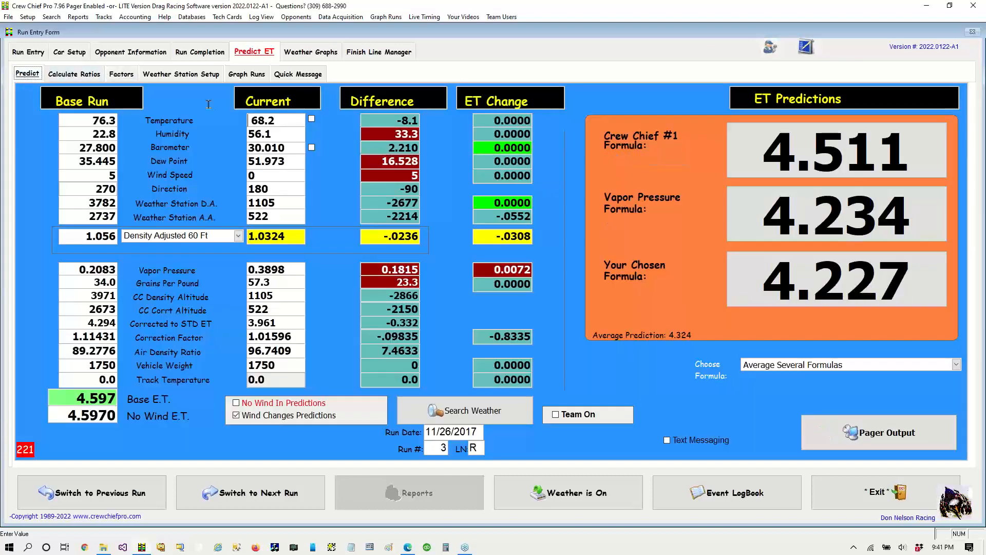
Step: Reopen the formulas to average, remove Density Altitude and DA with 1/2 Baro and 1/2 Humidity Effect, and apply HP Correction Factor alone
{"action": "left_click", "coordinate": [855, 365]}
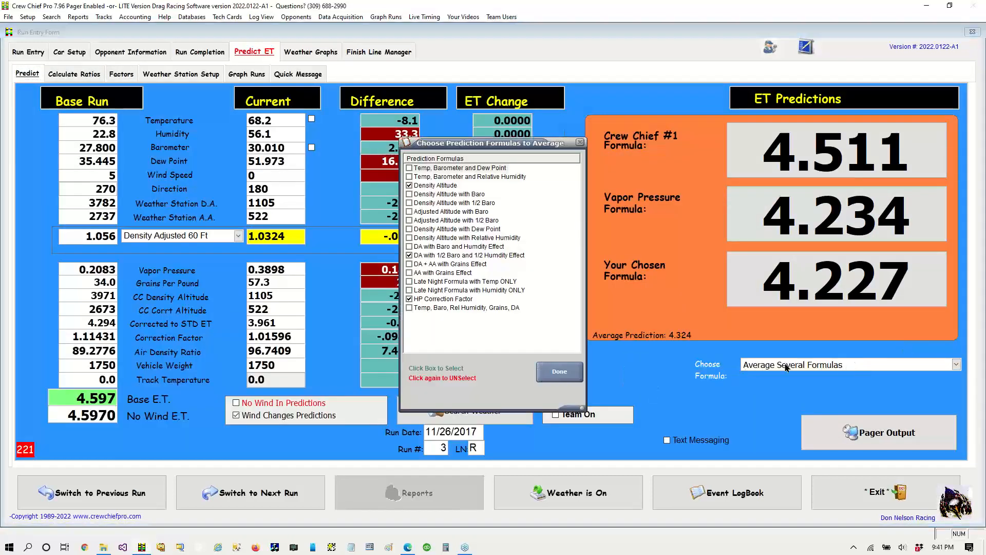
{"action": "left_click", "coordinate": [410, 256]}
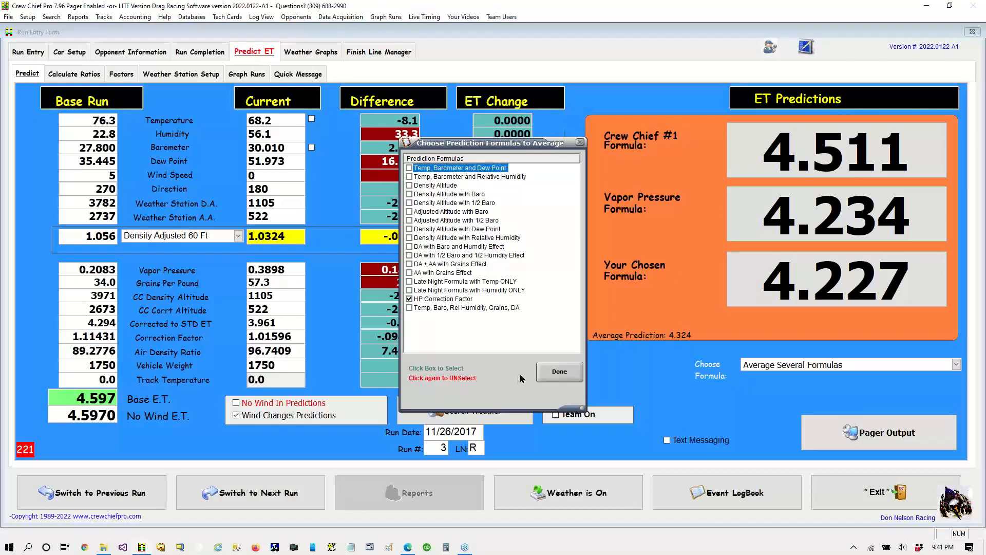
{"action": "left_click", "coordinate": [556, 370]}
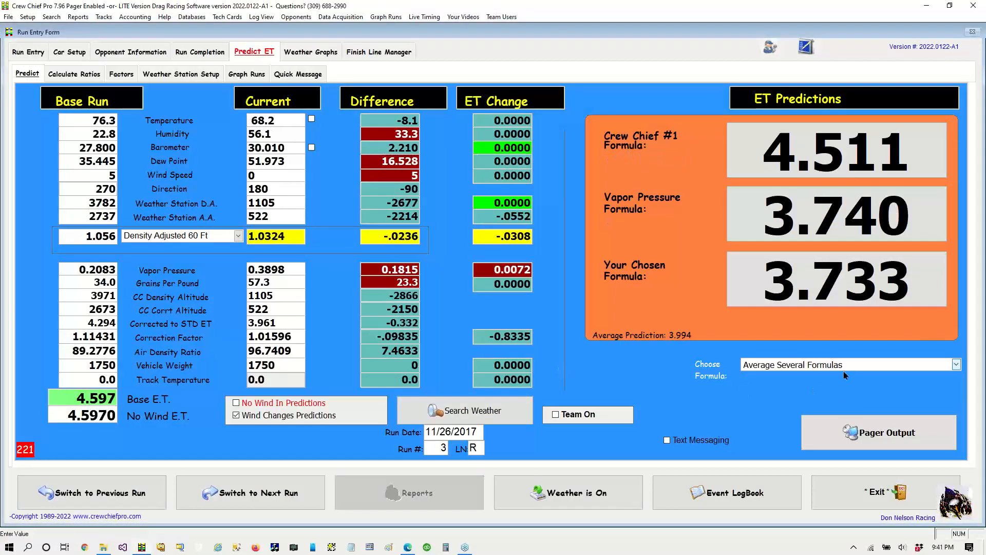
Step: Set the HP Factor / .01 ET for large weather changes to 0.0055 and save the factors
{"action": "left_click", "coordinate": [121, 74]}
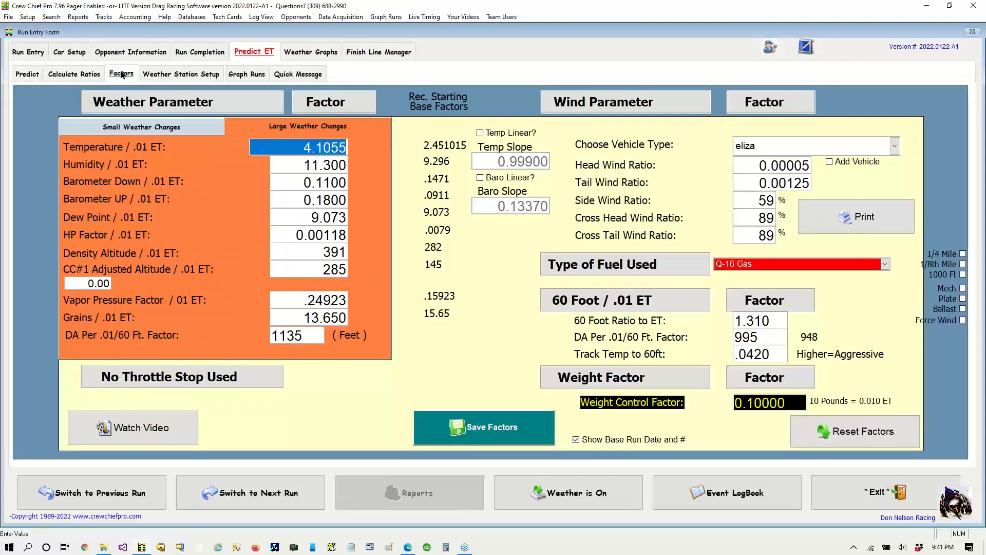
{"action": "left_click", "coordinate": [310, 235]}
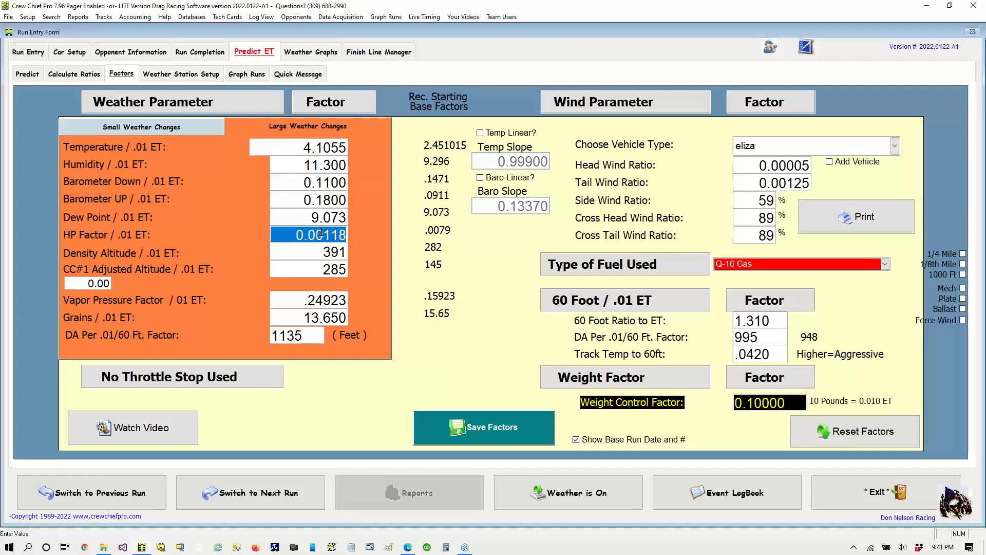
{"action": "type", "text": "0.0"}
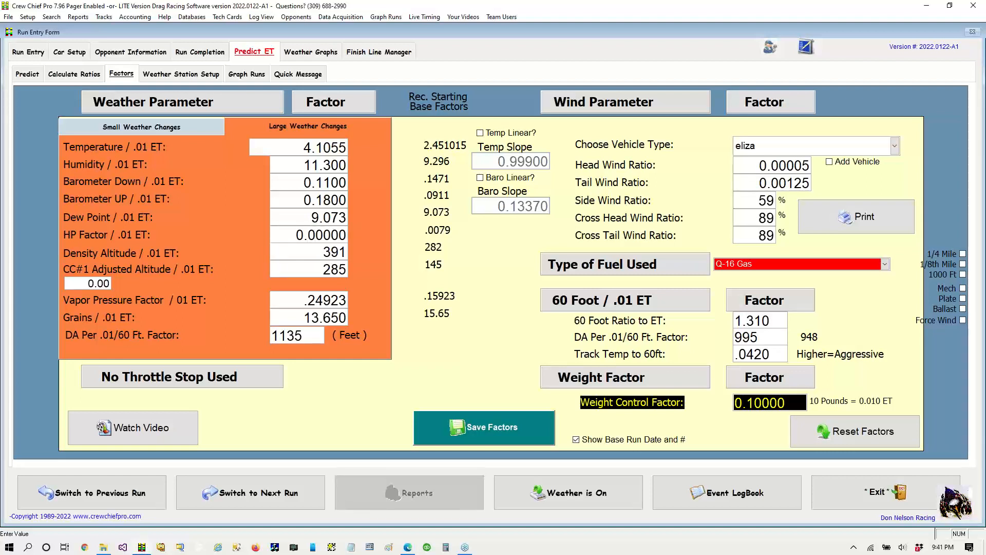
{"action": "type", "text": "055"}
{"action": "key", "text": "Tab"}
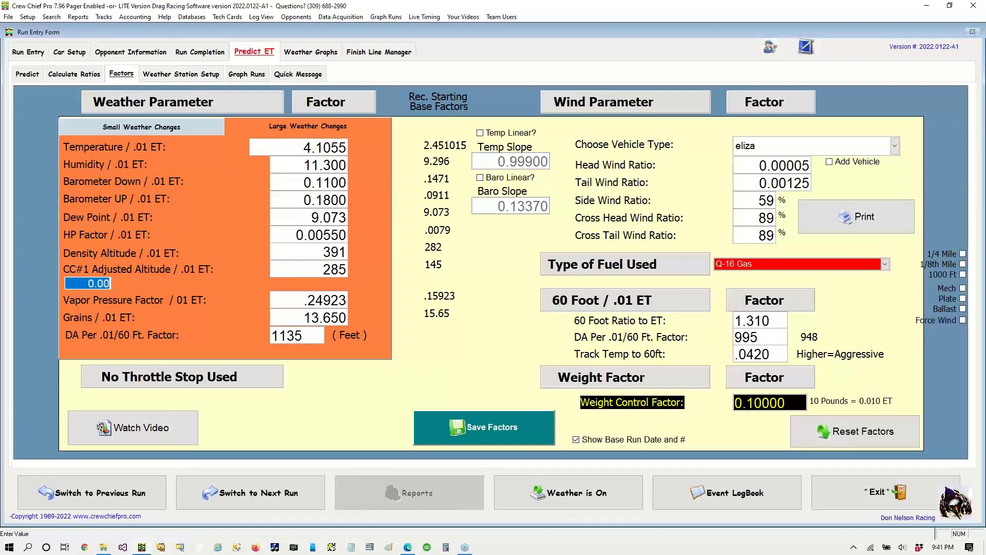
{"action": "left_click", "coordinate": [491, 428]}
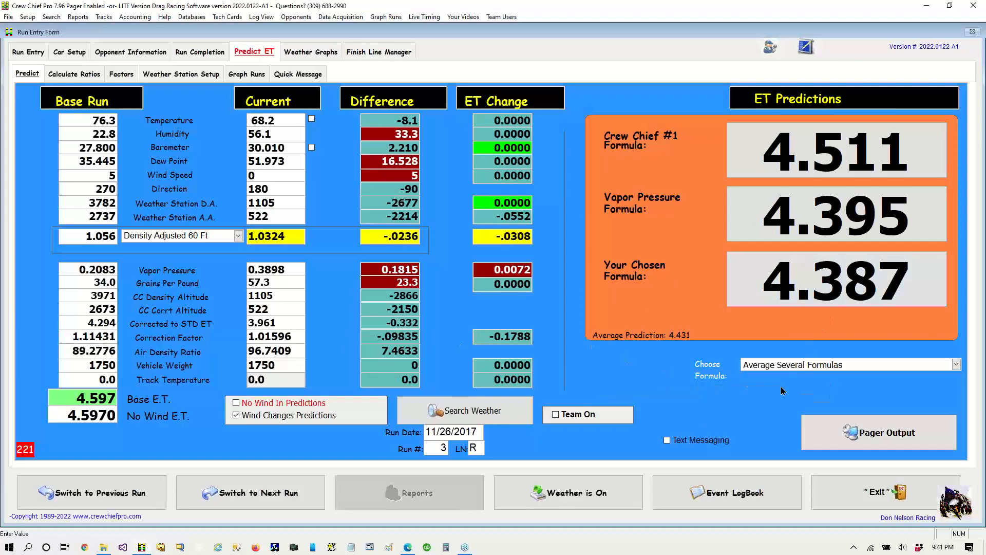
Step: Change the large weather changes HP Factor / .01 ET to 0.0079 and save the factors
{"action": "left_click", "coordinate": [121, 74]}
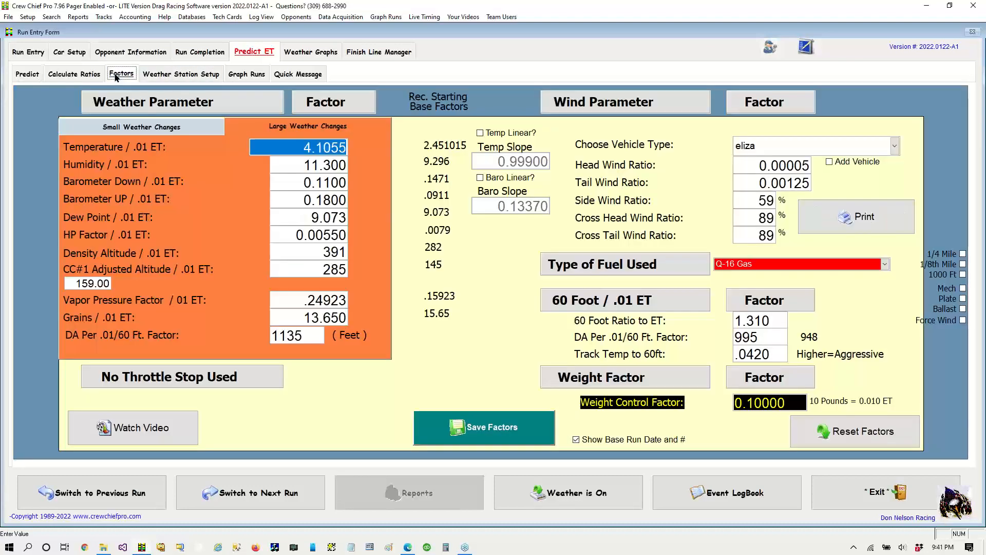
{"action": "left_click", "coordinate": [308, 233]}
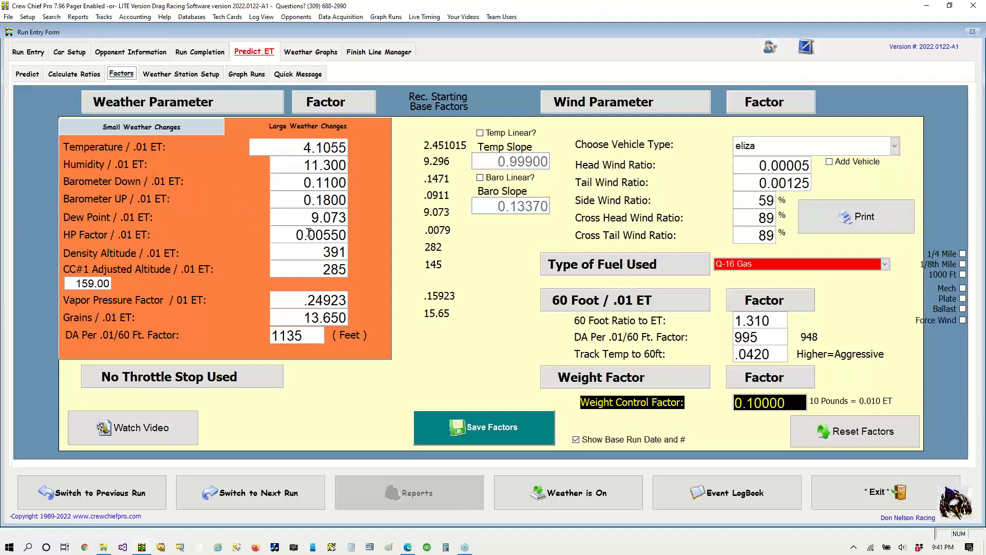
{"action": "left_click", "coordinate": [308, 234]}
{"action": "type", "text": "0.0"}
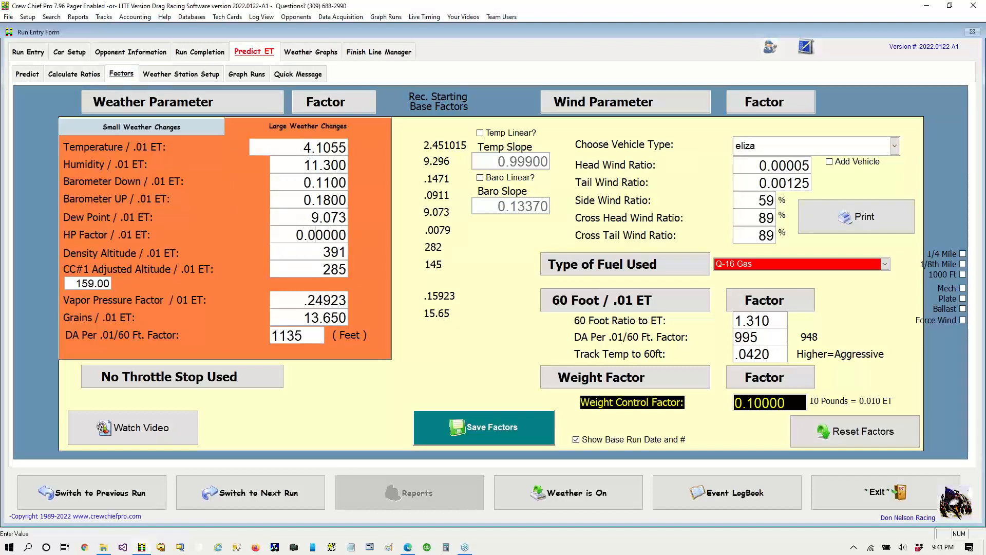
{"action": "type", "text": "079"}
{"action": "key", "text": "Tab"}
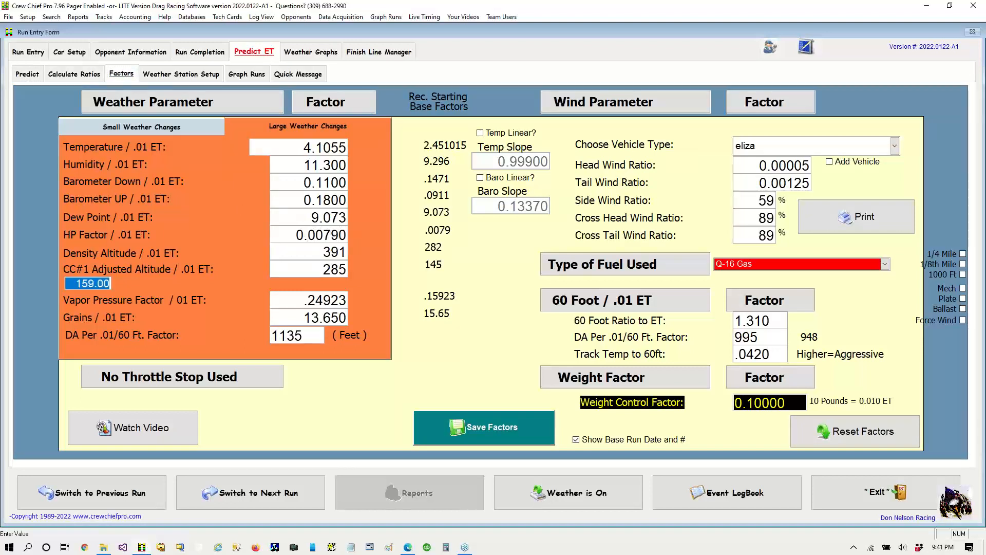
{"action": "left_click", "coordinate": [484, 438]}
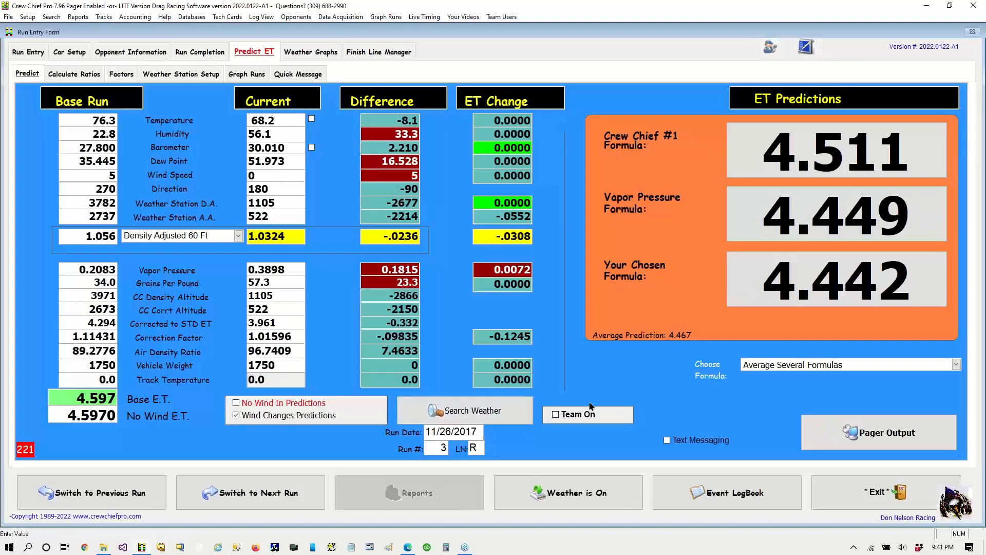
Step: Raise the large weather changes HP Factor / .01 ET to 0.0099 and save the factors
{"action": "left_click", "coordinate": [804, 365]}
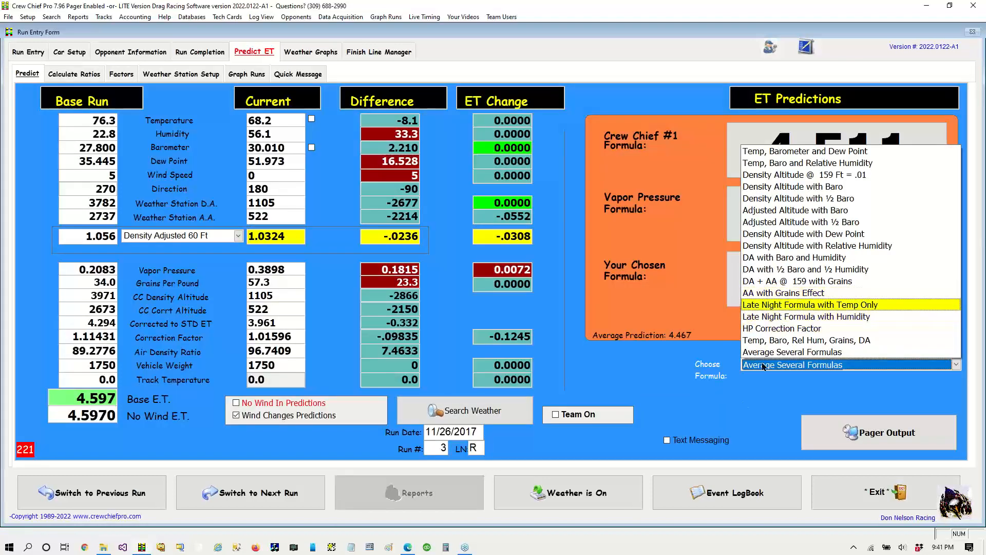
{"action": "left_click", "coordinate": [744, 400]}
{"action": "left_click", "coordinate": [121, 73]}
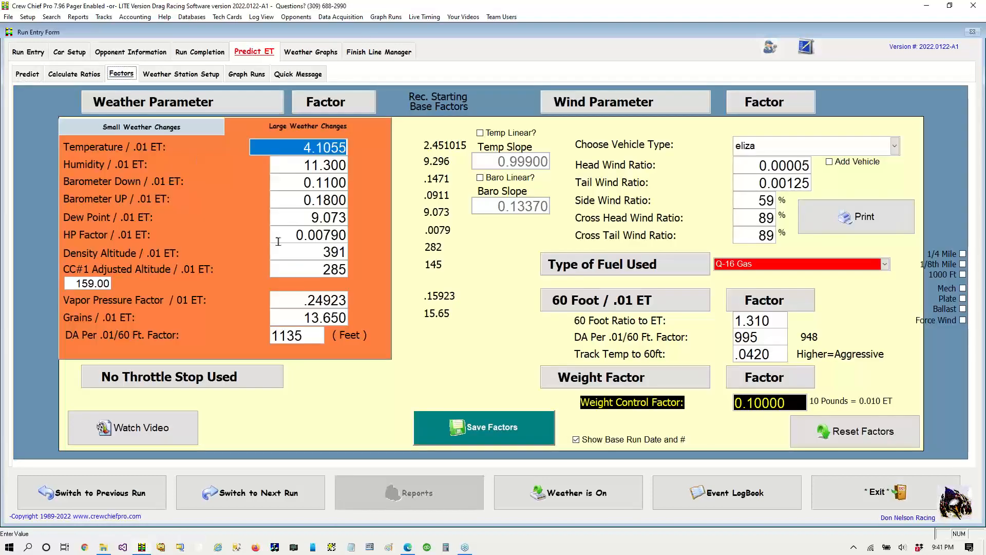
{"action": "left_click", "coordinate": [318, 234]}
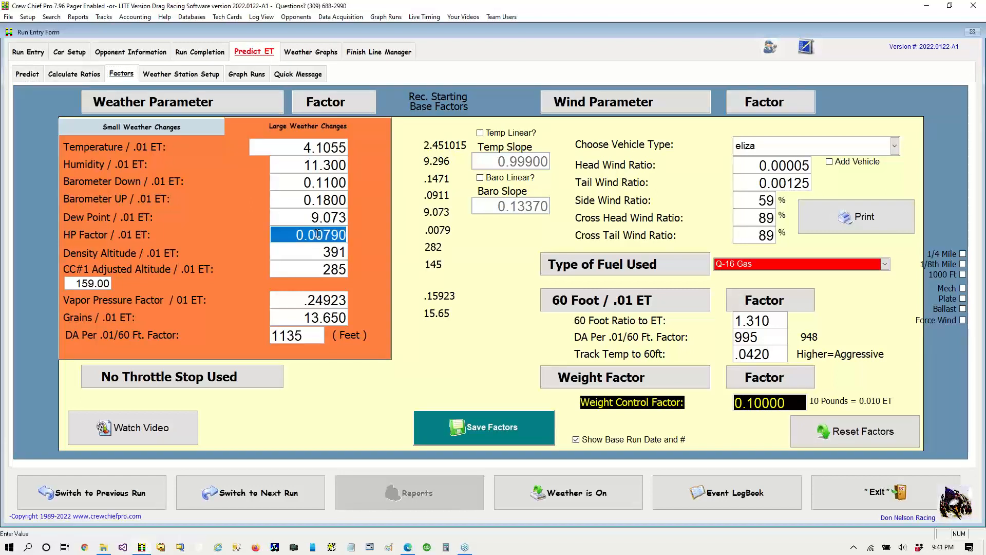
{"action": "type", "text": "0"}
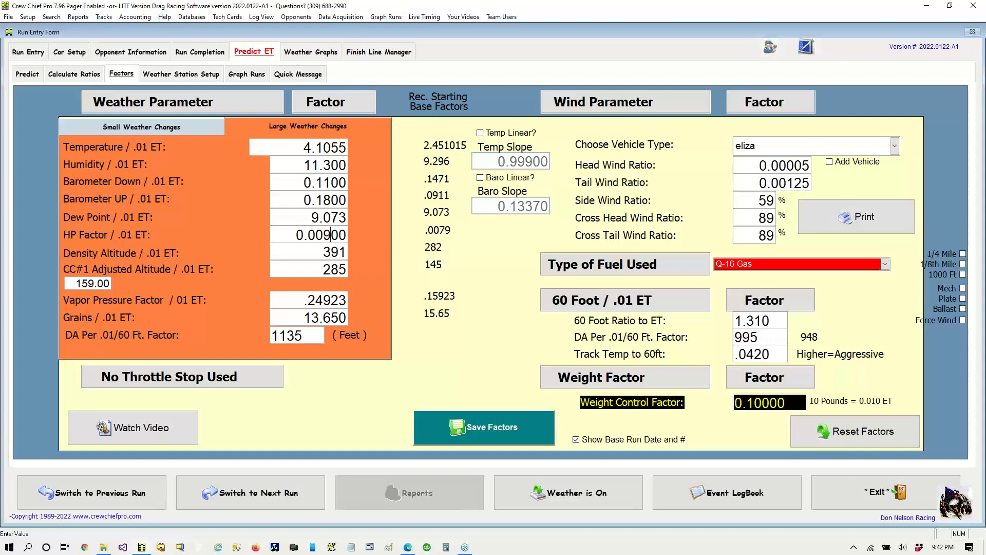
{"action": "key", "text": "Tab"}
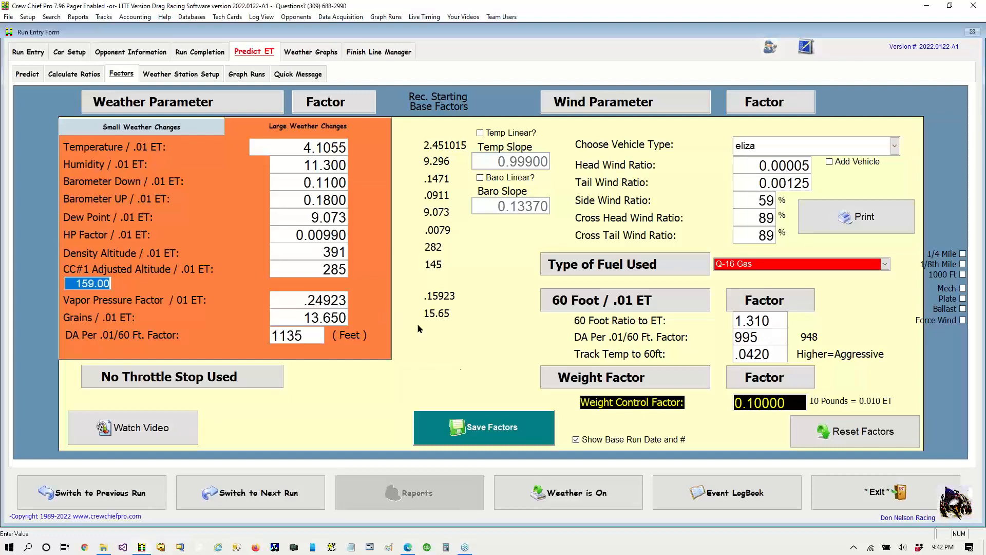
{"action": "left_click", "coordinate": [465, 433]}
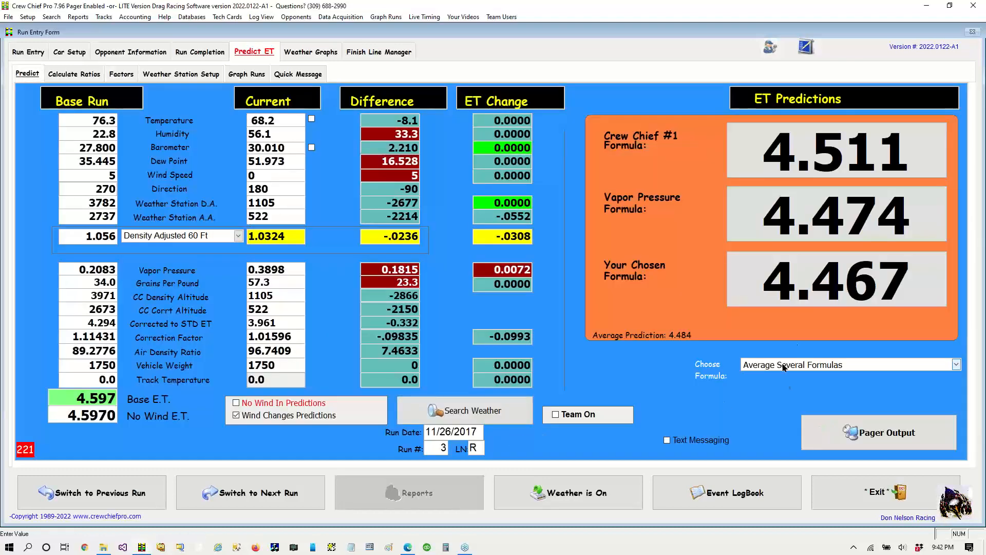
Step: Try the HP Correction Factor formula, followed by DA with ½ Baro and ½ Humidity, as the chosen prediction formula
{"action": "left_click", "coordinate": [799, 366]}
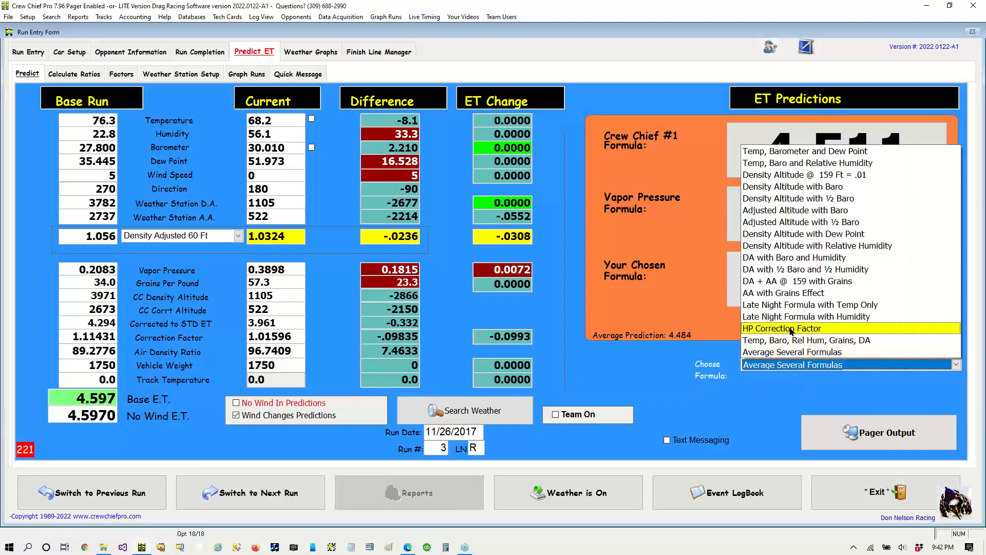
{"action": "left_click", "coordinate": [790, 329]}
{"action": "left_click", "coordinate": [791, 365]}
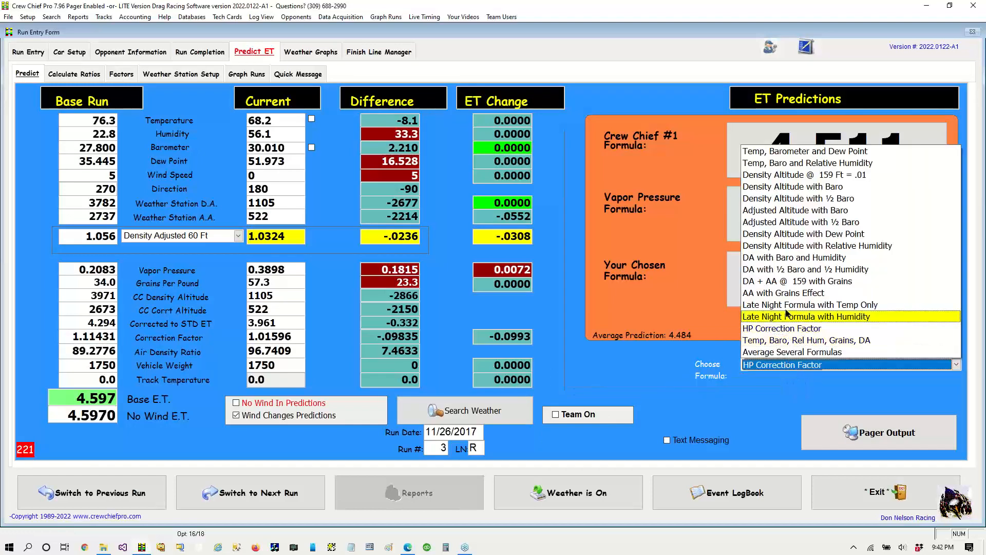
{"action": "left_click", "coordinate": [777, 270]}
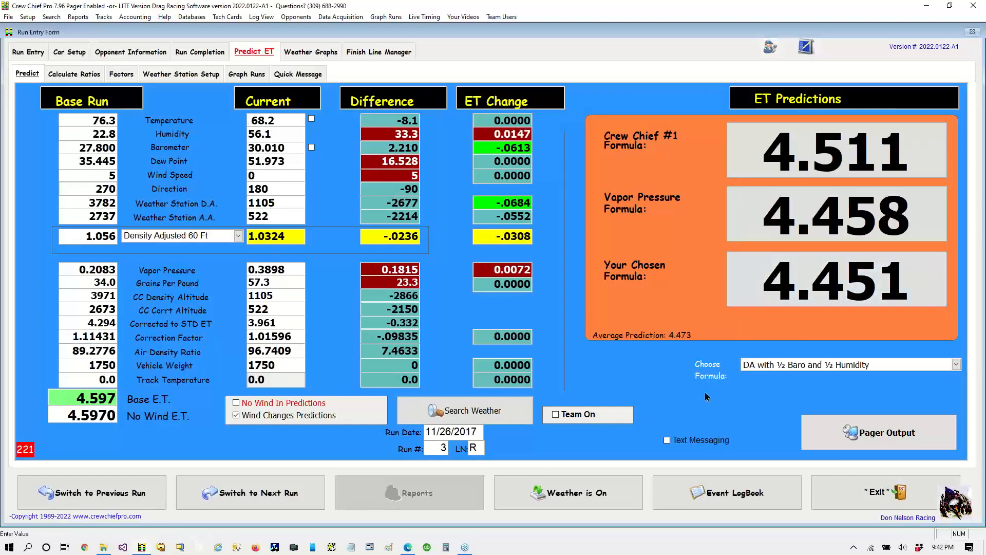
Step: Review the available 60-foot adjustment methods, keep Density Adjusted 60 Ft, and choose the Density Altitude @ 159 Ft = .01 formula
{"action": "left_click", "coordinate": [780, 366]}
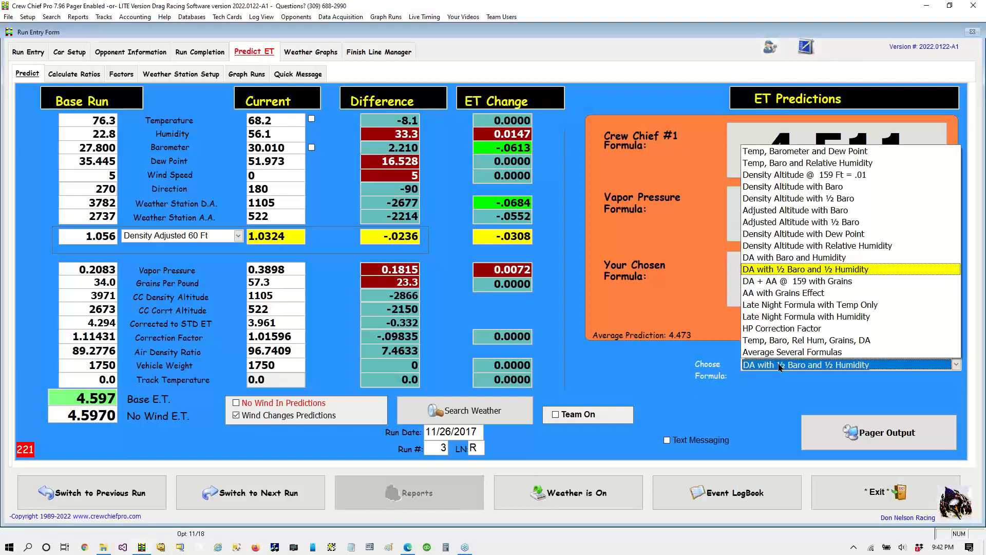
{"action": "left_click", "coordinate": [239, 238]}
{"action": "left_click", "coordinate": [239, 237]}
{"action": "left_click", "coordinate": [197, 261]}
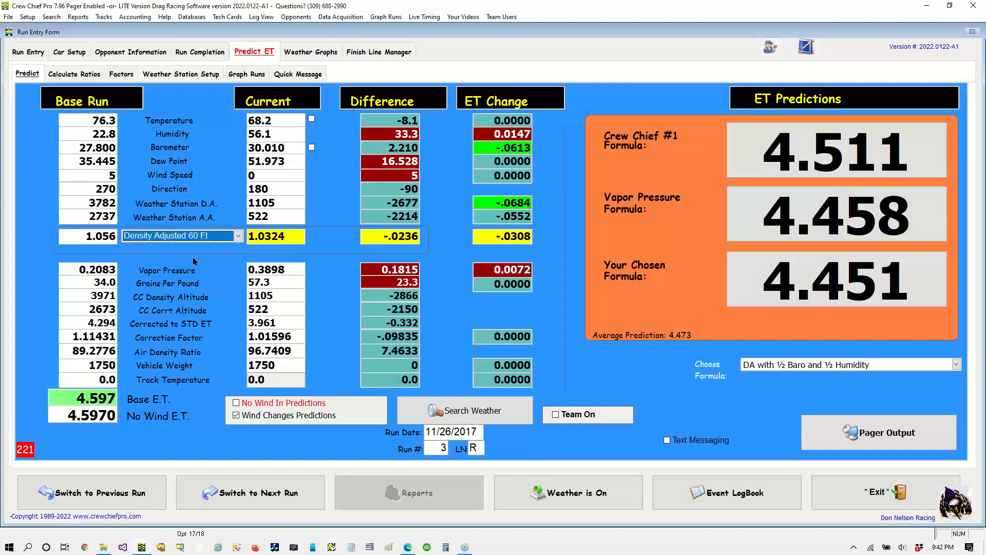
{"action": "left_click", "coordinate": [239, 236]}
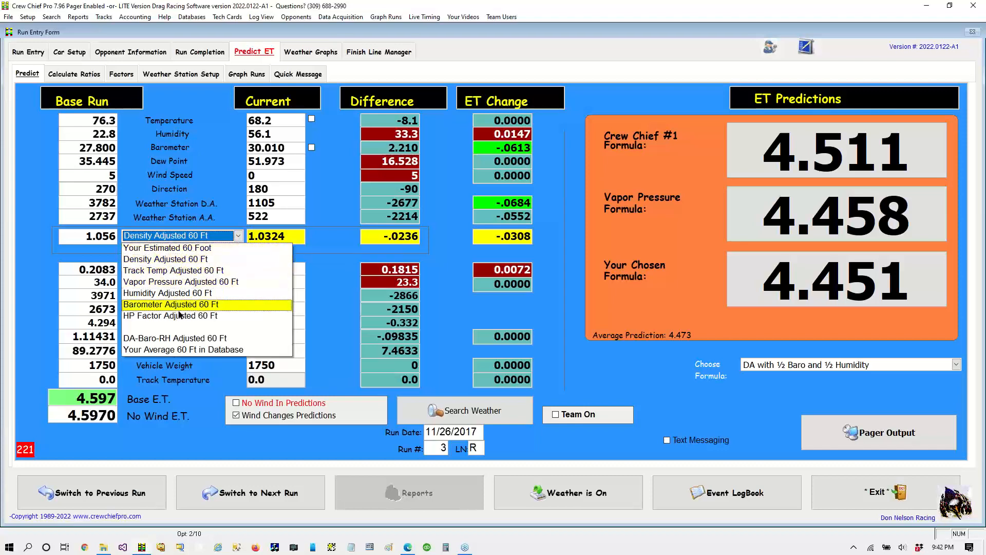
{"action": "left_click", "coordinate": [331, 234]}
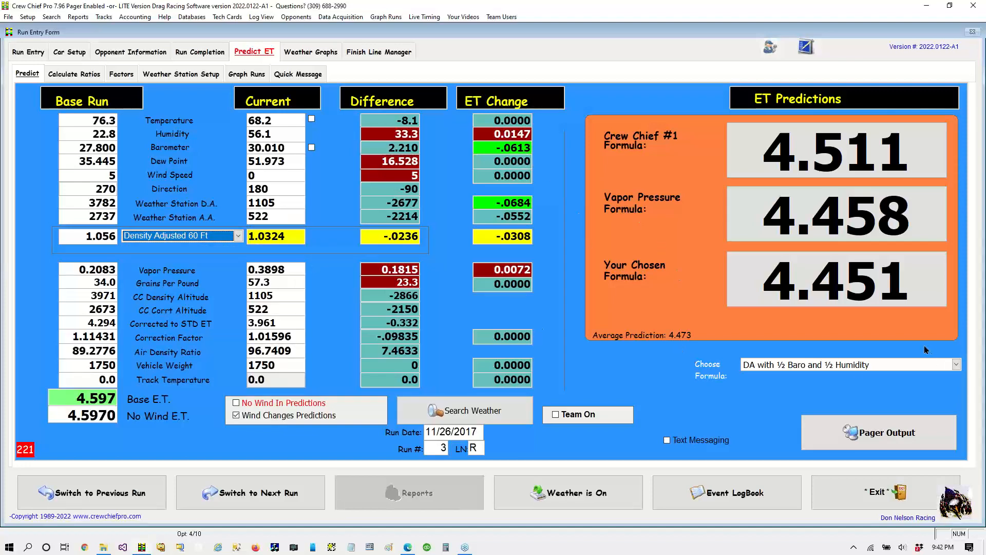
{"action": "left_click", "coordinate": [825, 366]}
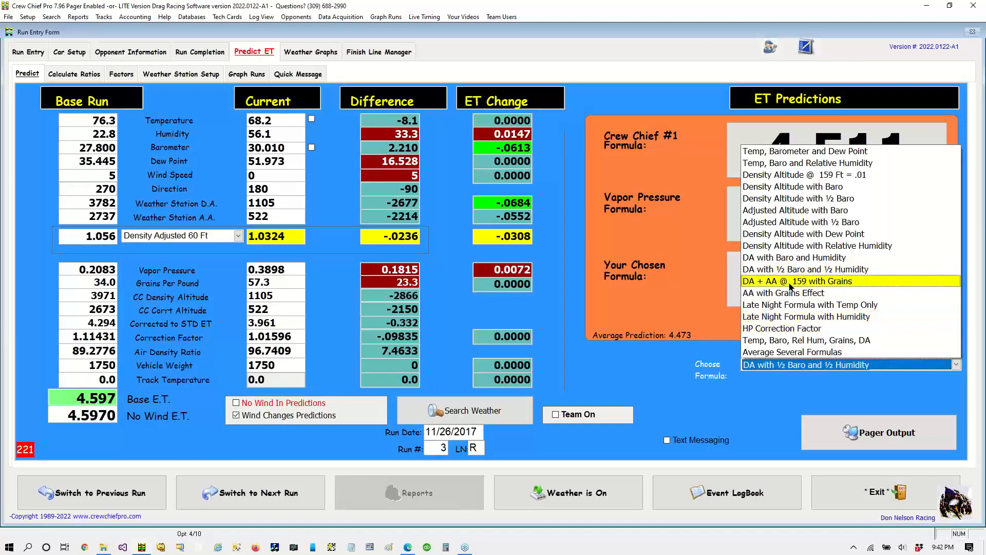
{"action": "left_click", "coordinate": [784, 176]}
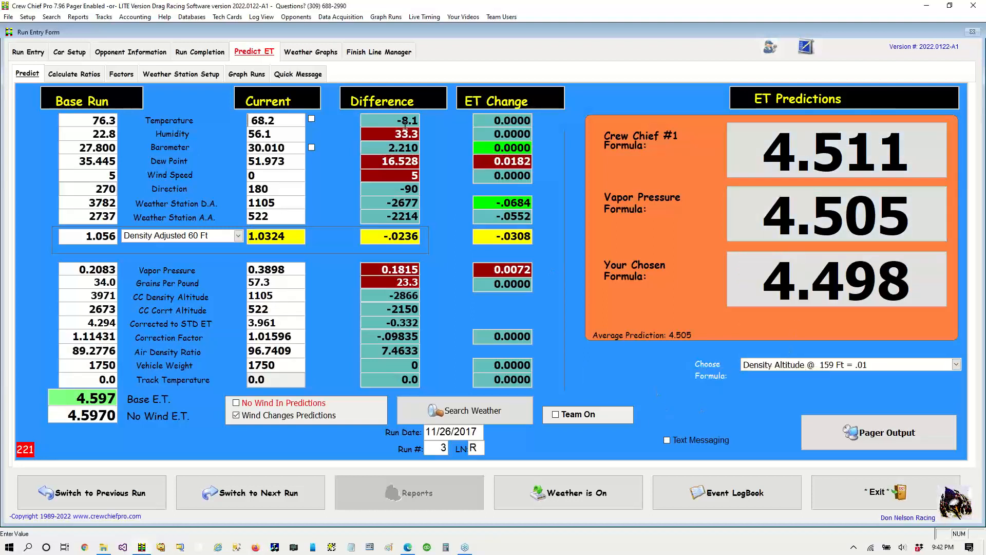
Step: Set the Barometer Down / .01 ET factor for large weather changes to 0.2100 and save the factors
{"action": "left_click", "coordinate": [118, 76]}
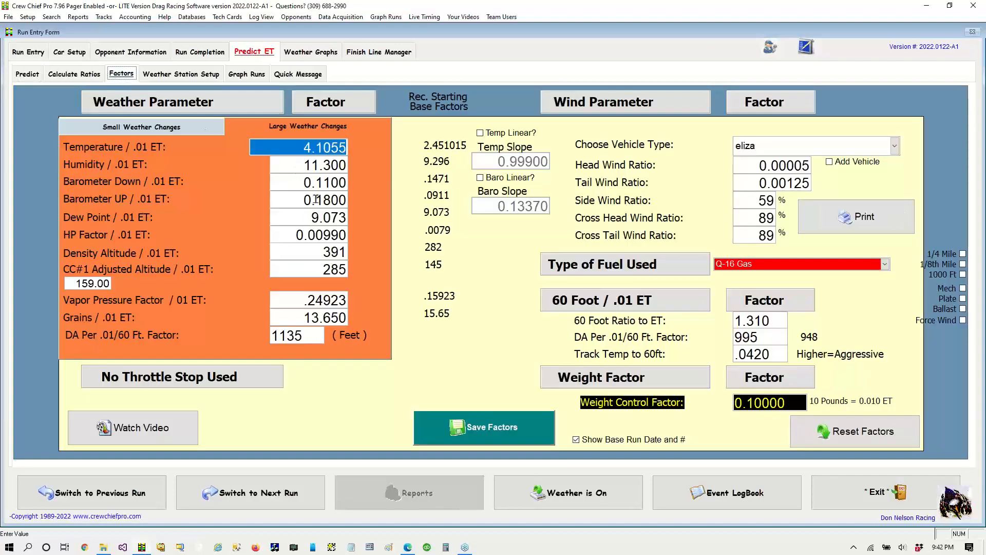
{"action": "left_click", "coordinate": [310, 182]}
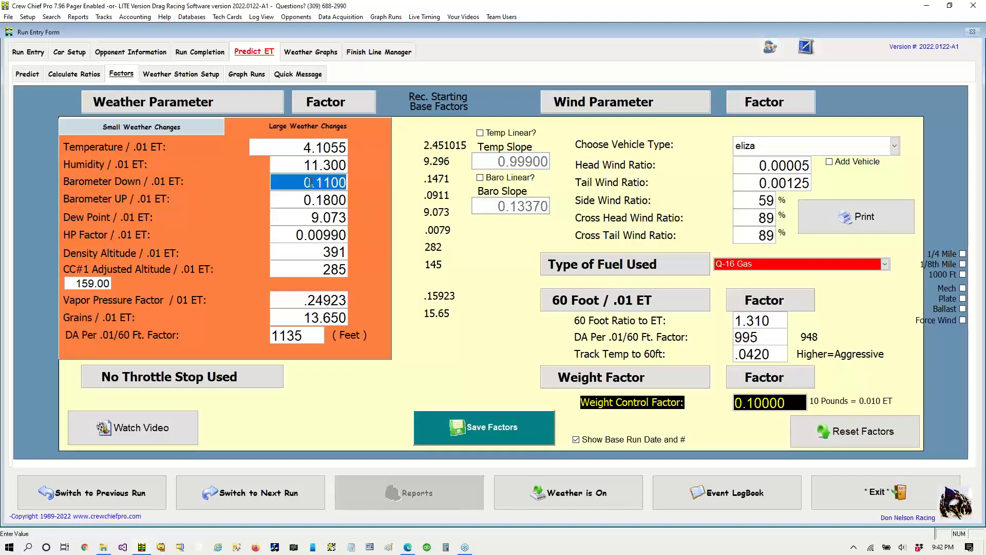
{"action": "type", "text": "0.2100"}
{"action": "key", "text": "Tab"}
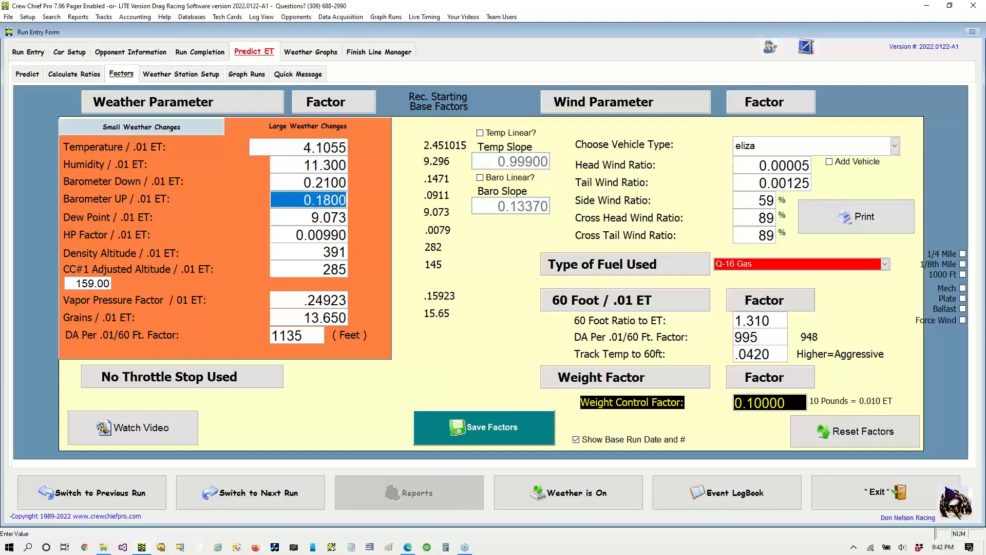
{"action": "left_click", "coordinate": [506, 427]}
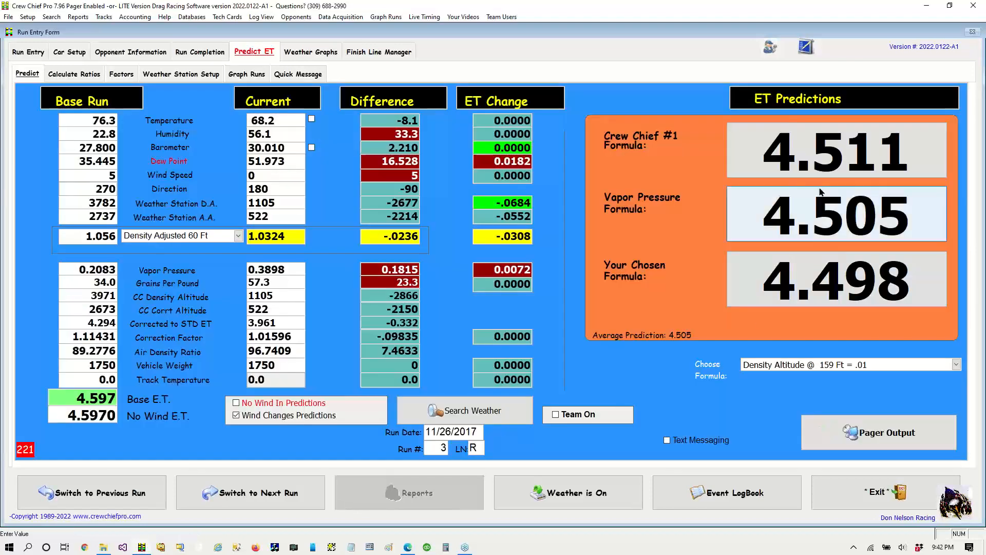
Step: Circle the Crew Chief #1 prediction, draw an arrow pointing at it, and open its custom formula settings
{"action": "left_click", "coordinate": [979, 156]}
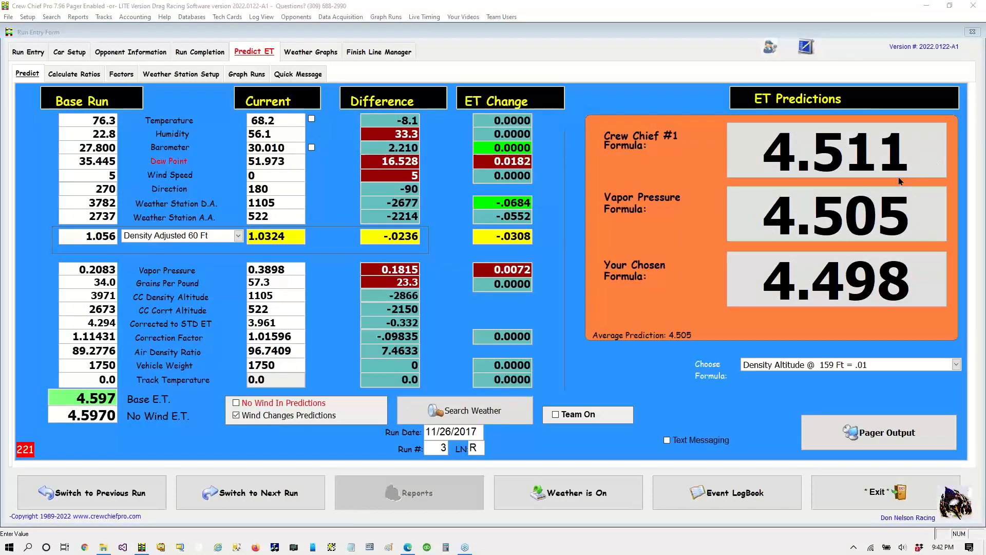
{"action": "mouse_move", "coordinate": [784, 112]}
{"action": "left_mouse_down"}
{"action": "mouse_move", "coordinate": [701, 141]}
{"action": "mouse_move", "coordinate": [869, 183]}
{"action": "mouse_move", "coordinate": [956, 133]}
{"action": "mouse_move", "coordinate": [752, 123]}
{"action": "left_mouse_up"}
{"action": "mouse_move", "coordinate": [694, 94]}
{"action": "left_mouse_down"}
{"action": "mouse_move", "coordinate": [753, 147]}
{"action": "mouse_move", "coordinate": [754, 125]}
{"action": "left_mouse_up"}
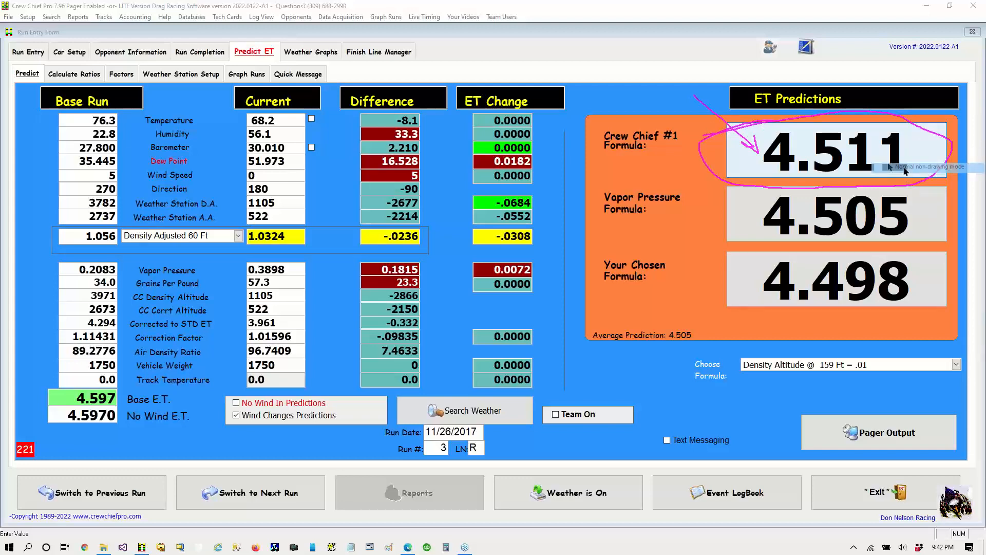
{"action": "left_click", "coordinate": [801, 150]}
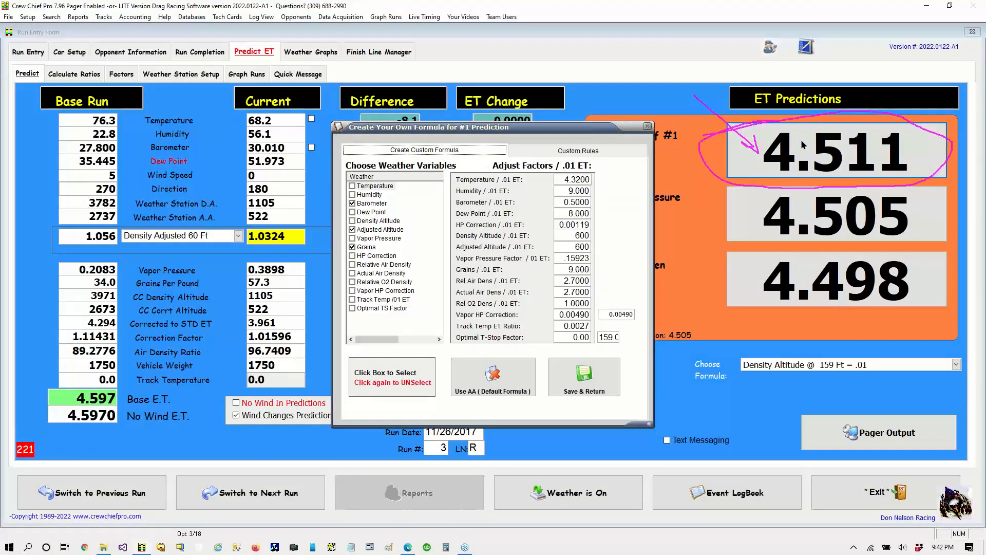
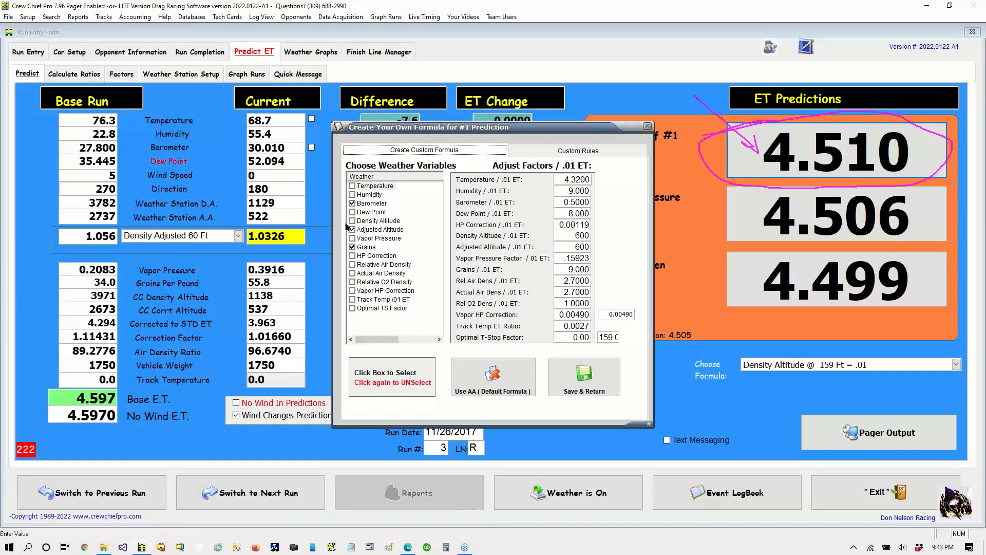
Step: Set the Barometer / .01 ET factor to 0.1000 and draw an arrow pointing at it
{"action": "left_click", "coordinate": [563, 202]}
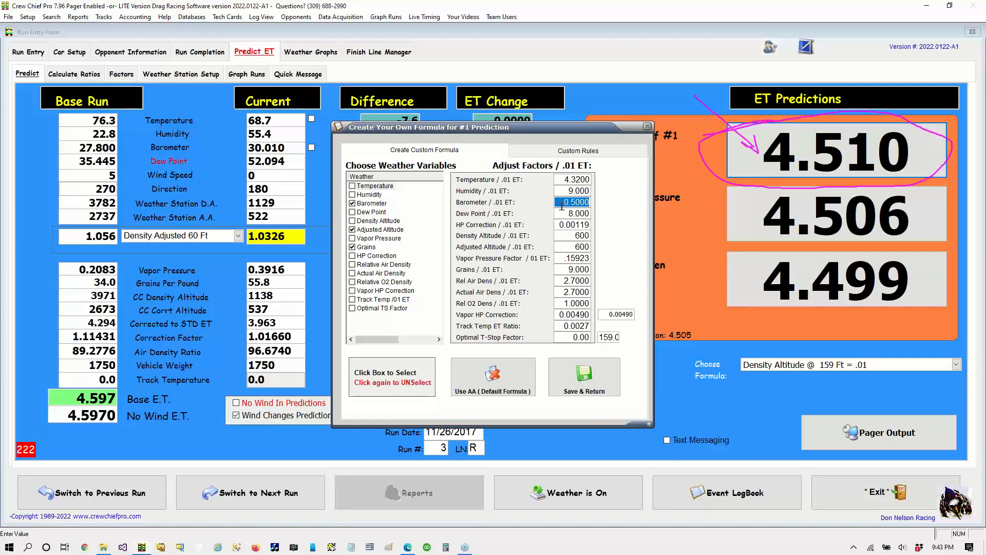
{"action": "type", "text": ".1"}
{"action": "key", "text": "Tab"}
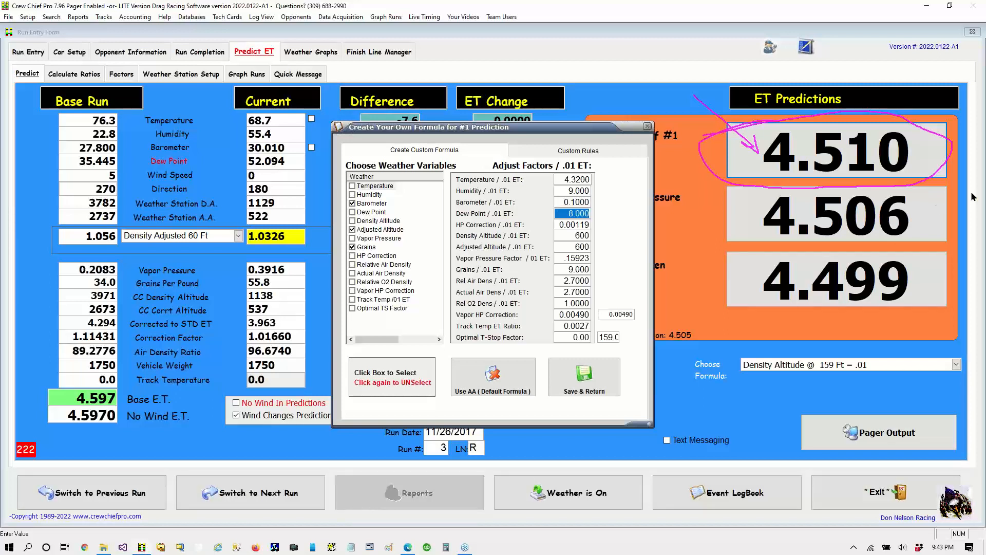
{"action": "left_click", "coordinate": [976, 149]}
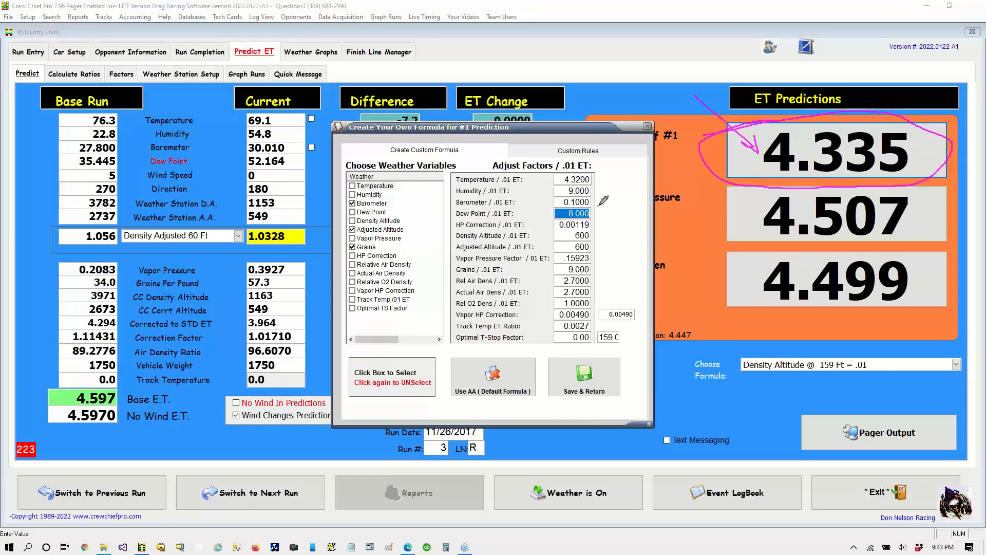
{"action": "left_click_drag", "start_coordinate": [598, 206], "coordinate": [627, 212]}
{"action": "left_click_drag", "start_coordinate": [597, 202], "coordinate": [616, 202]}
Step: Box the Density Altitude checkbox and use Density Altitude and Vapor Pressure instead of Adjusted Altitude and Grains as weather variables
{"action": "mouse_move", "coordinate": [351, 217]}
{"action": "left_mouse_down"}
{"action": "mouse_move", "coordinate": [354, 227]}
{"action": "mouse_move", "coordinate": [359, 218]}
{"action": "left_mouse_up"}
{"action": "left_click", "coordinate": [353, 221]}
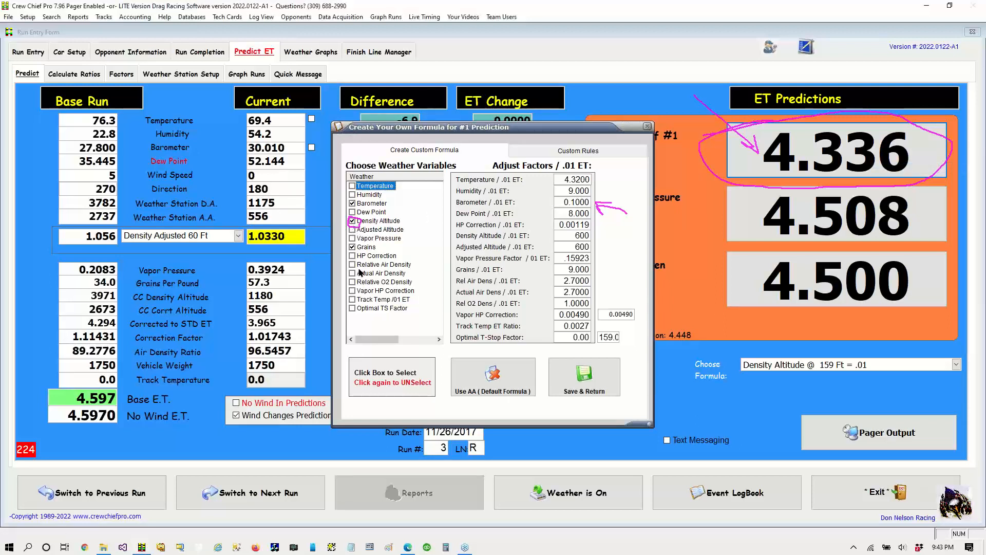
{"action": "left_click", "coordinate": [352, 238]}
Step: Set the Density Altitude / .01 ET factor to 200 and save the custom #1 formula
{"action": "left_click", "coordinate": [574, 235]}
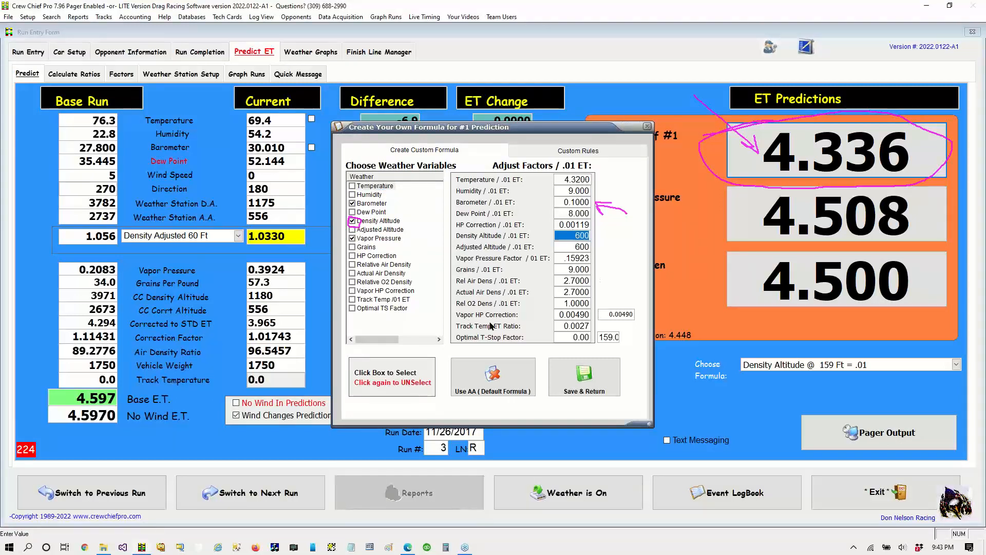
{"action": "type", "text": "20"}
{"action": "key", "text": "BackSpace"}
{"action": "type", "text": "00"}
{"action": "key", "text": "Tab"}
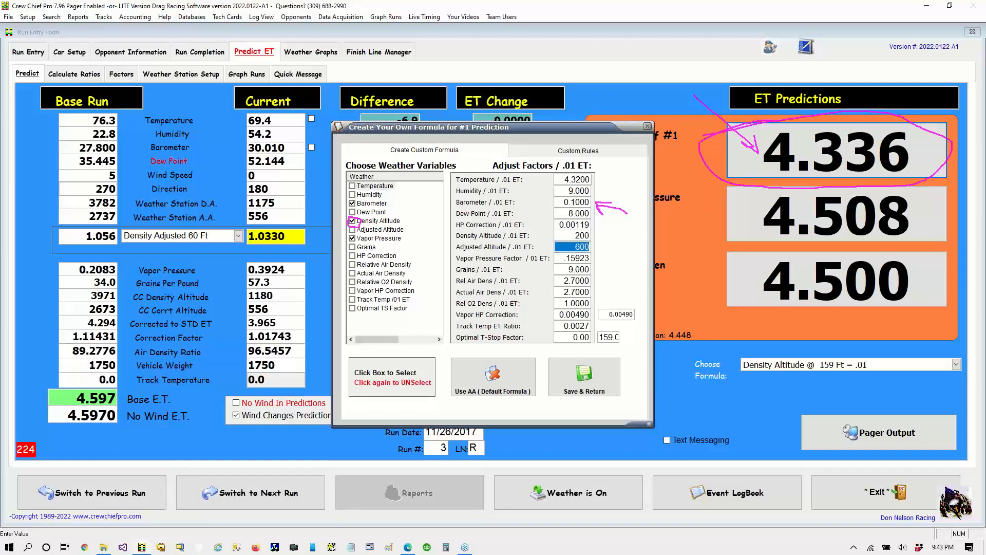
{"action": "key", "text": "Tab"}
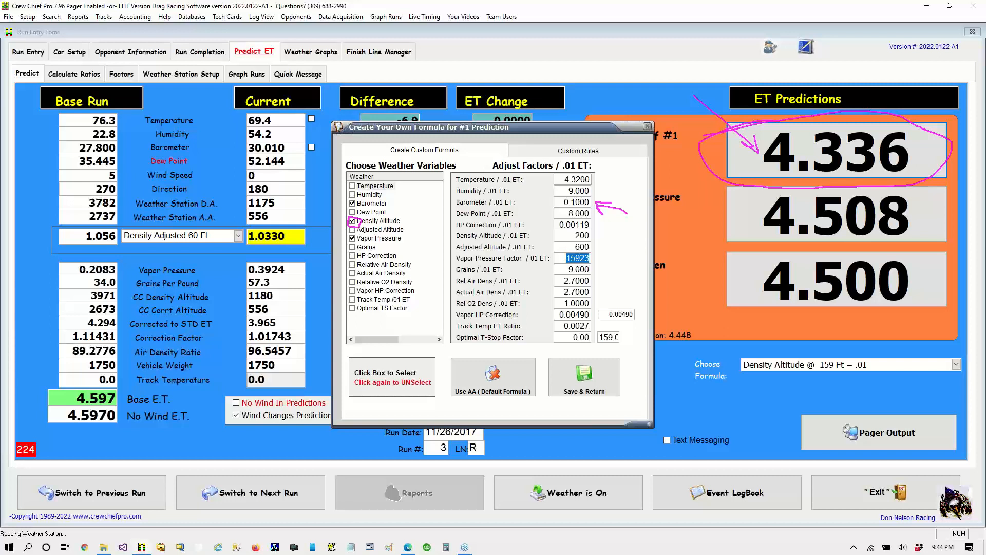
{"action": "left_click", "coordinate": [597, 385]}
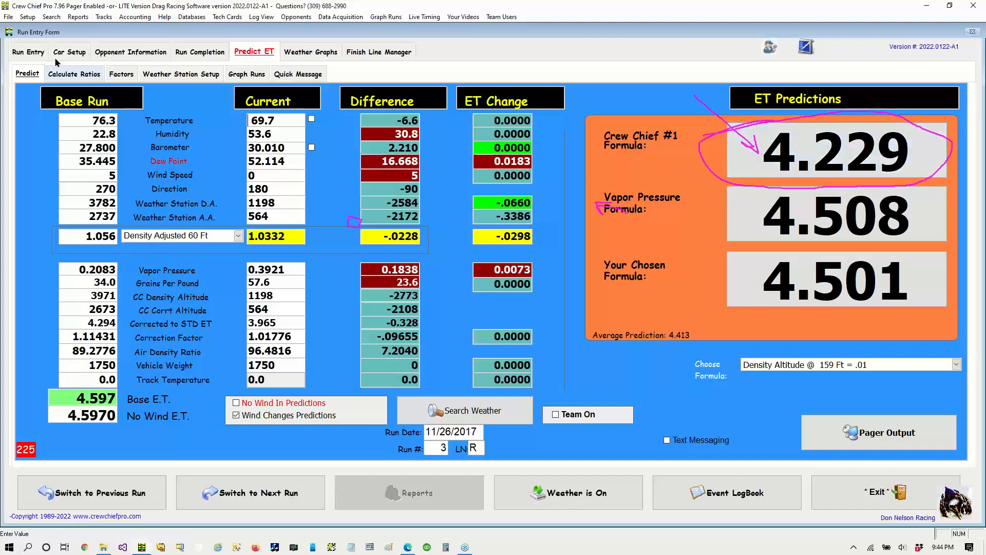
Step: Load the last run in the database as the base run and open its custom #1 prediction formula
{"action": "left_click", "coordinate": [30, 58]}
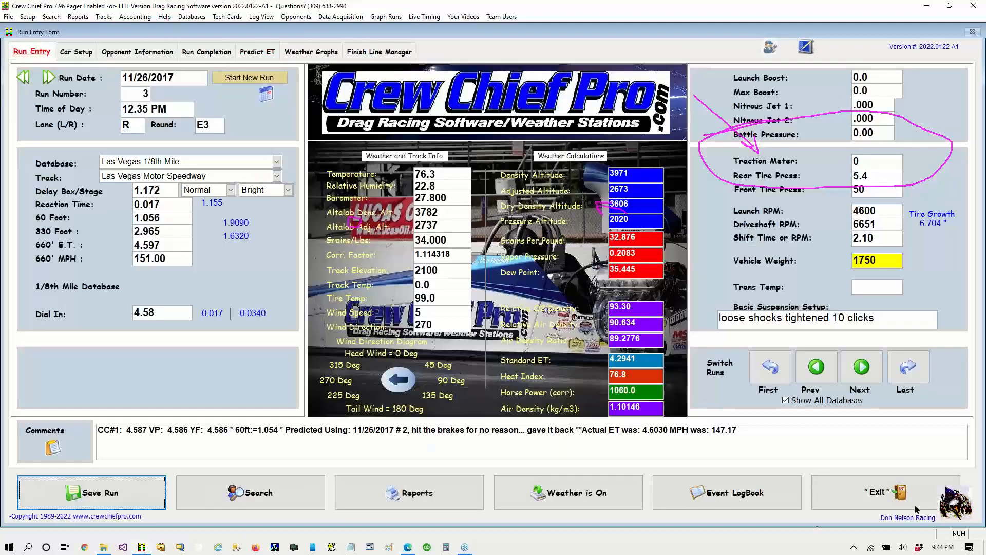
{"action": "left_click", "coordinate": [908, 367]}
{"action": "left_click", "coordinate": [265, 52]}
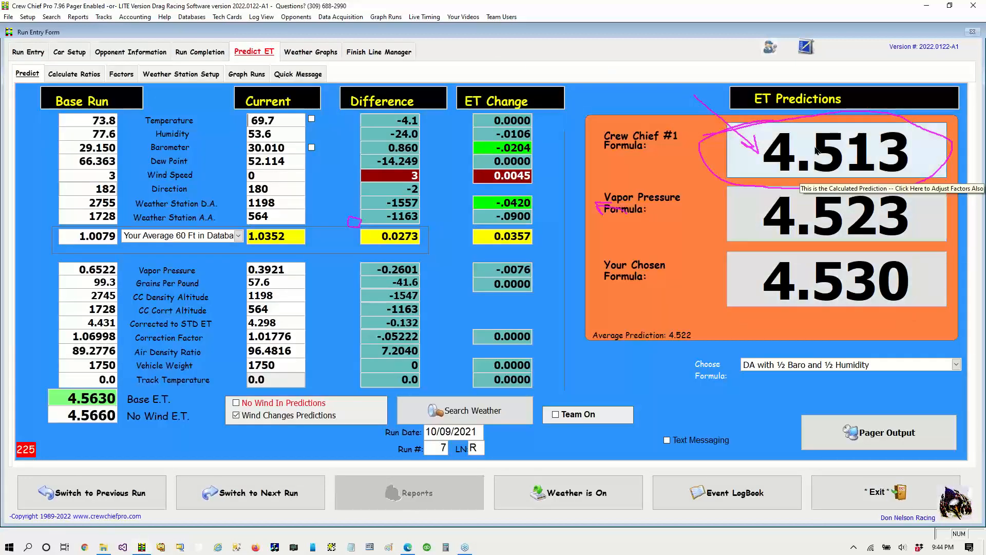
{"action": "left_click", "coordinate": [746, 164]}
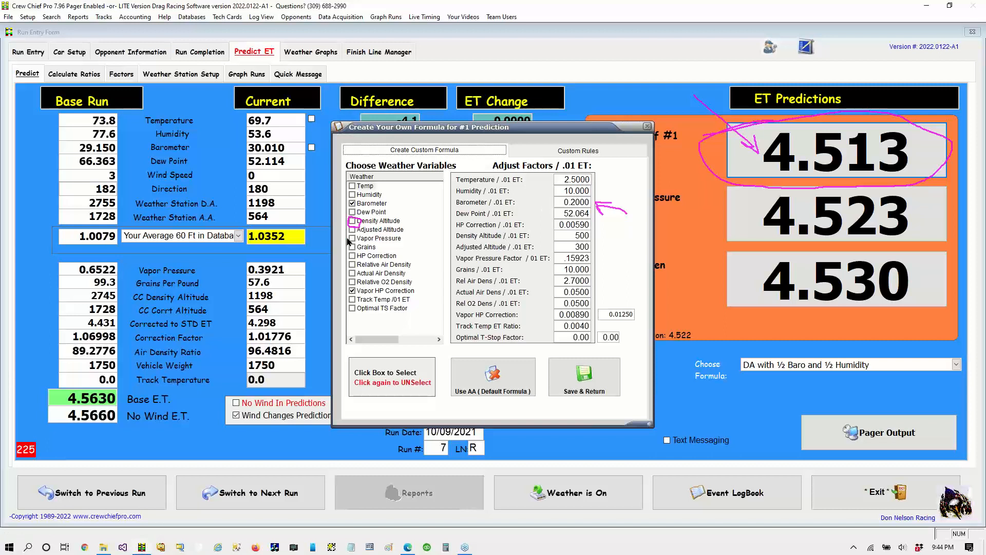
Step: Include Density Altitude in the #1 formula and set its factor to 200
{"action": "left_click", "coordinate": [353, 222]}
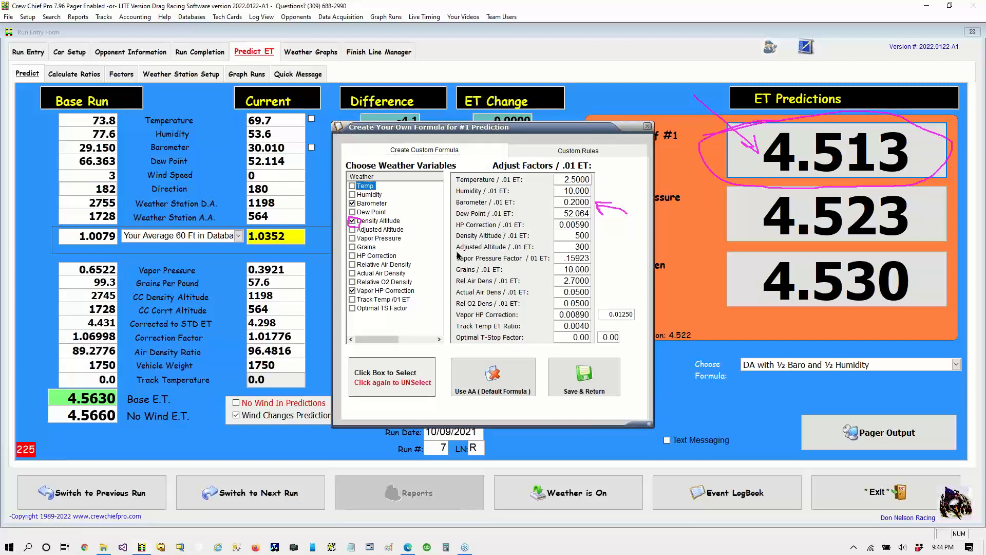
{"action": "left_click", "coordinate": [575, 236]}
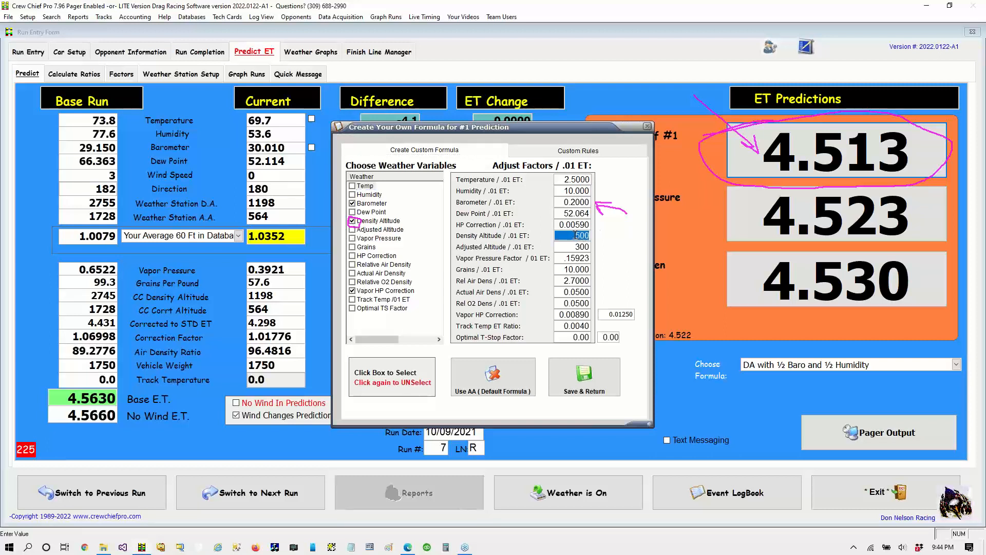
{"action": "type", "text": "200"}
{"action": "key", "text": "Tab"}
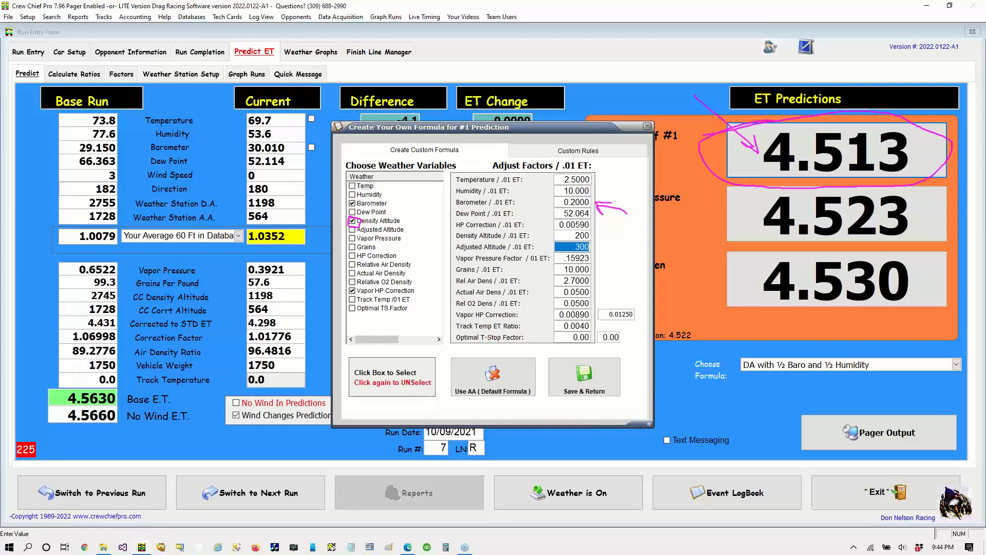
Step: Replace the Vapor HP Correction variable with Grains, set the Grains / .01 ET factor to 15.000, and save the formula
{"action": "left_click", "coordinate": [353, 291]}
{"action": "left_click", "coordinate": [352, 247]}
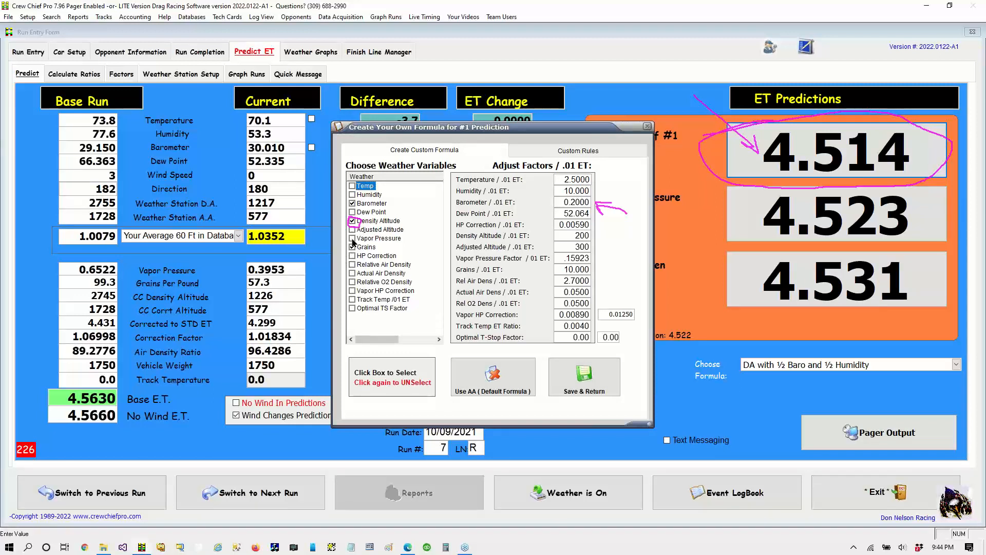
{"action": "left_click", "coordinate": [560, 270]}
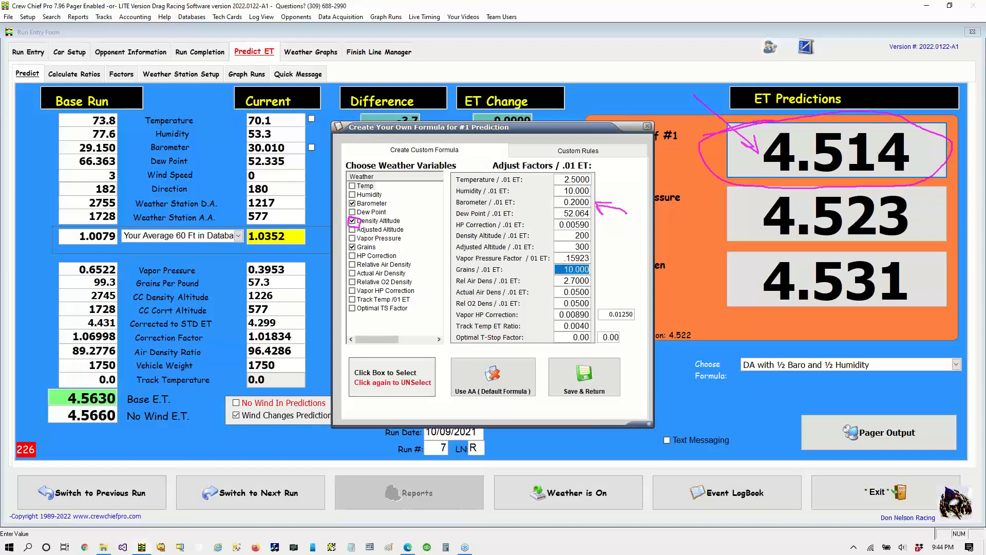
{"action": "type", "text": "15."}
{"action": "key", "text": "Tab"}
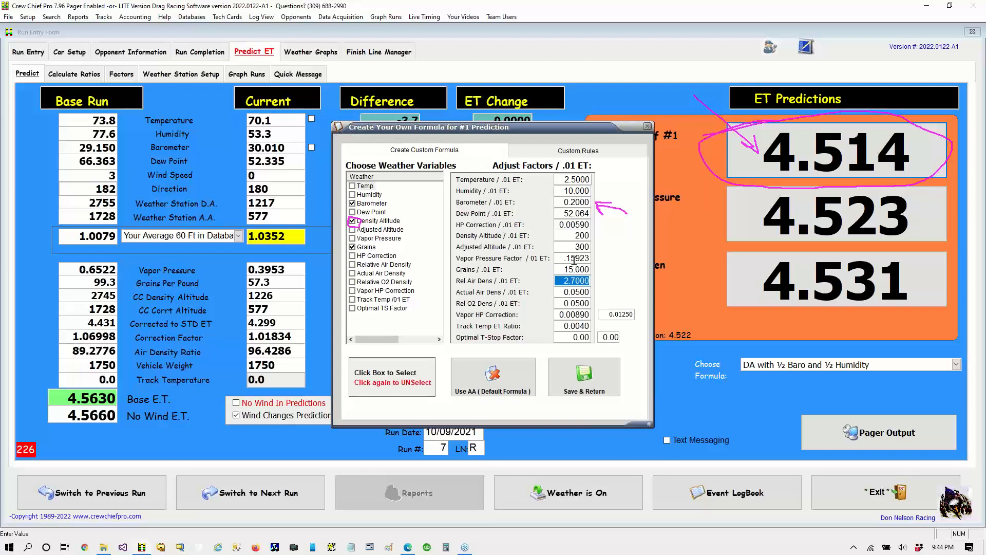
{"action": "left_click", "coordinate": [573, 390]}
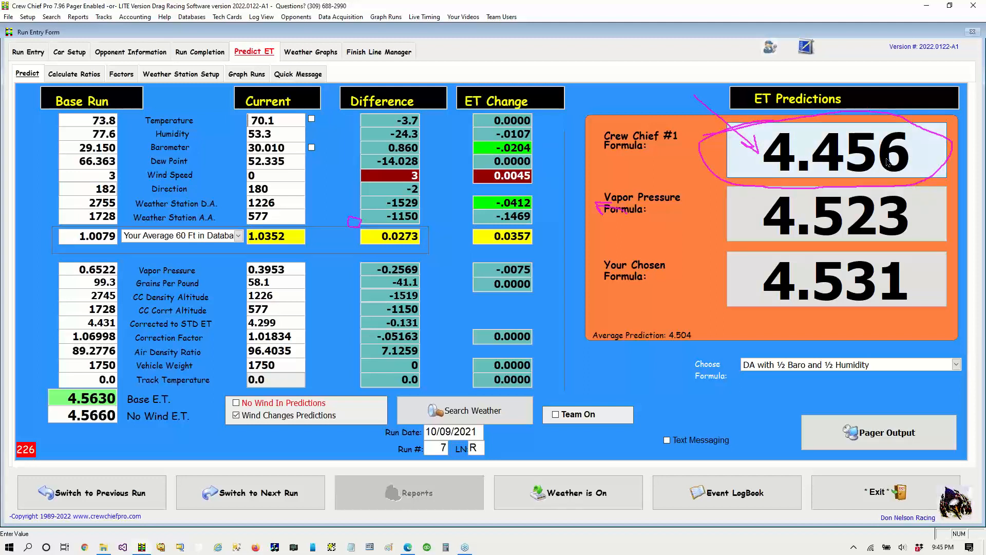
Step: Reopen the custom #1 formula, use Vapor HP Correction instead of Density Altitude and Grains, and save it
{"action": "left_click", "coordinate": [980, 169]}
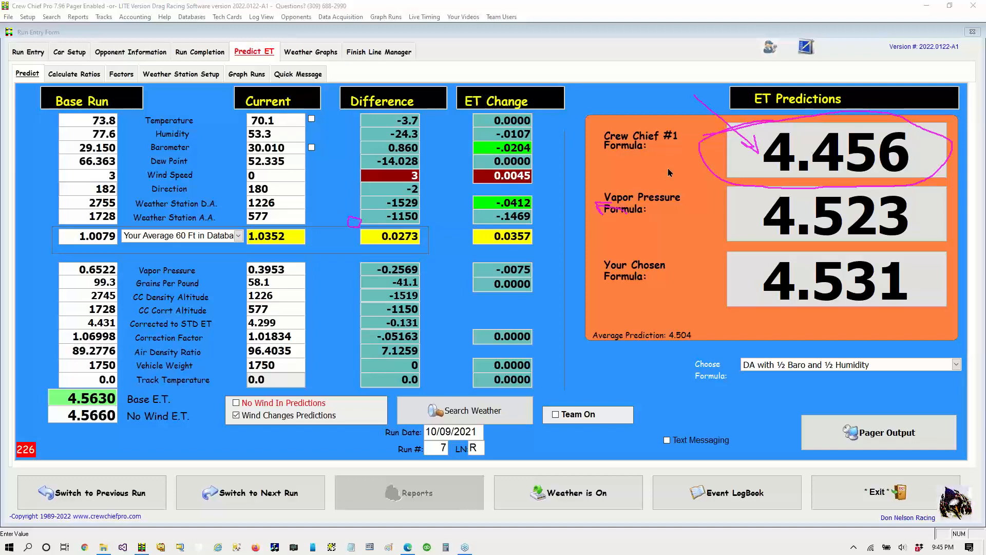
{"action": "left_click", "coordinate": [820, 152]}
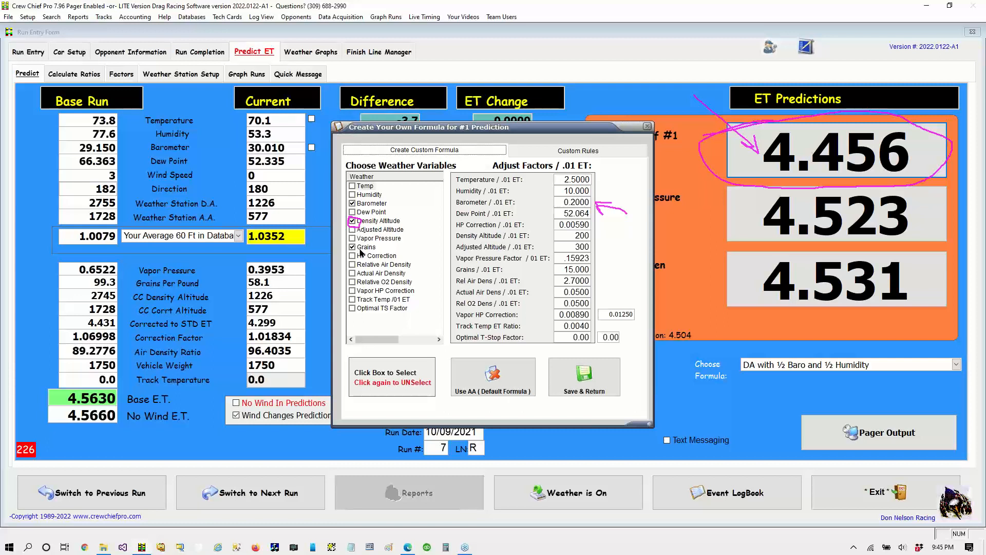
{"action": "left_click", "coordinate": [979, 148]}
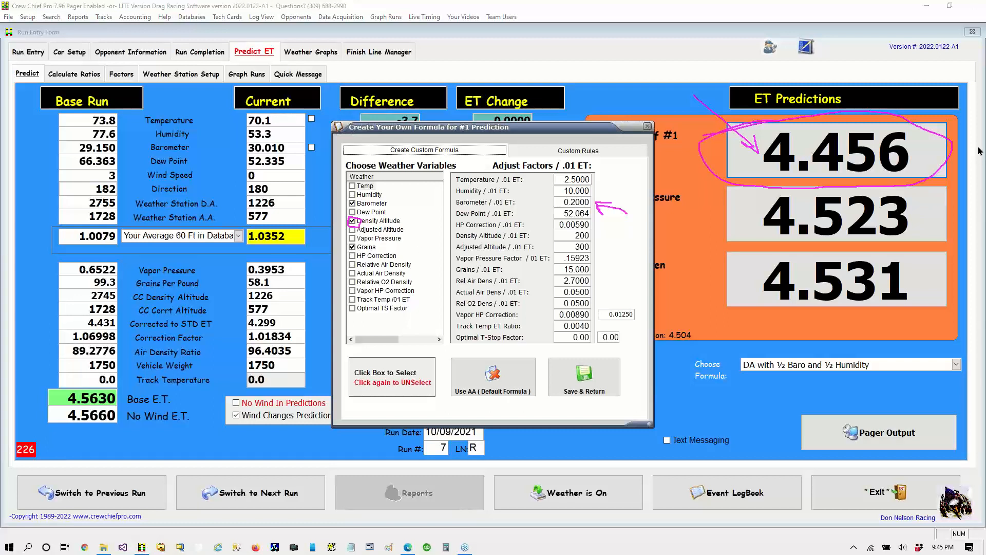
{"action": "left_click", "coordinate": [899, 178]}
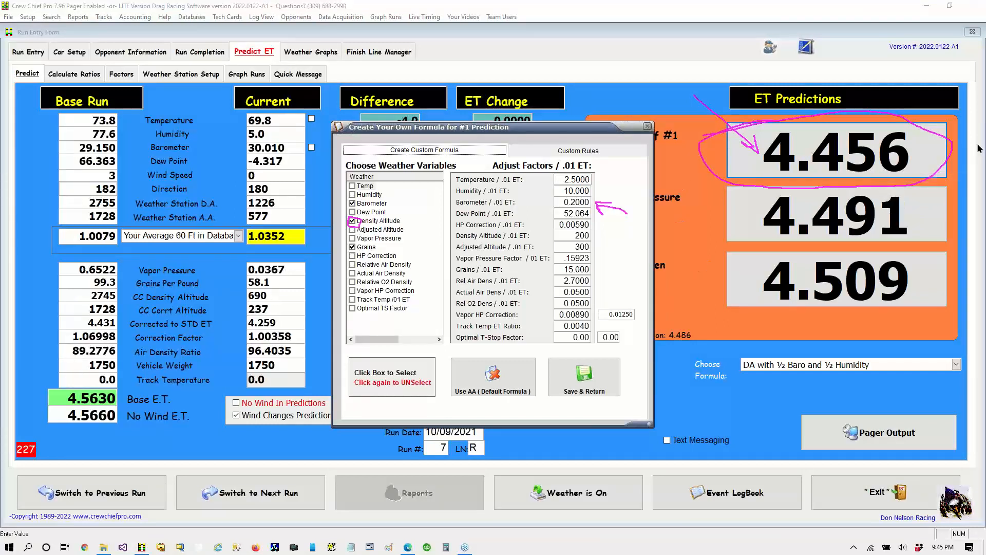
{"action": "left_click", "coordinate": [353, 291]}
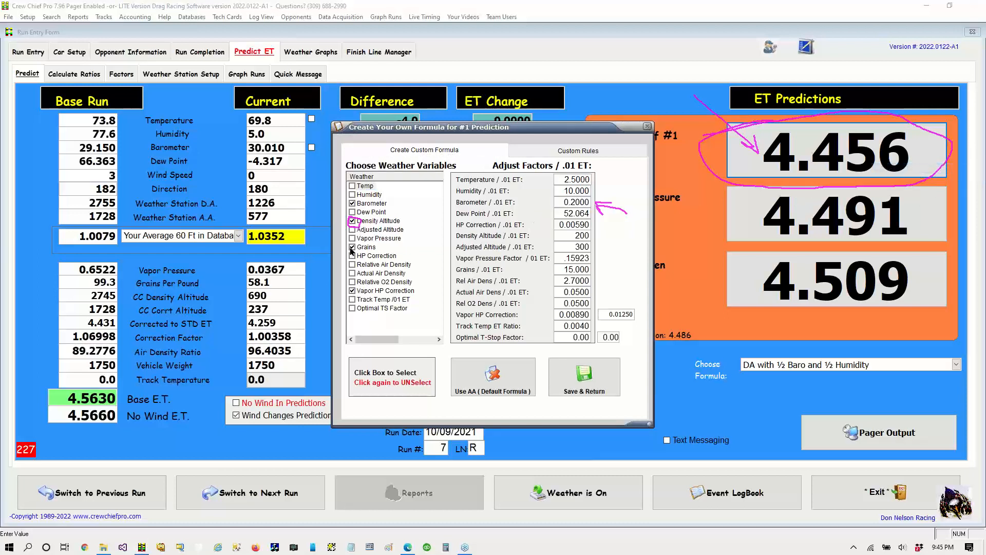
{"action": "left_click", "coordinate": [353, 222]}
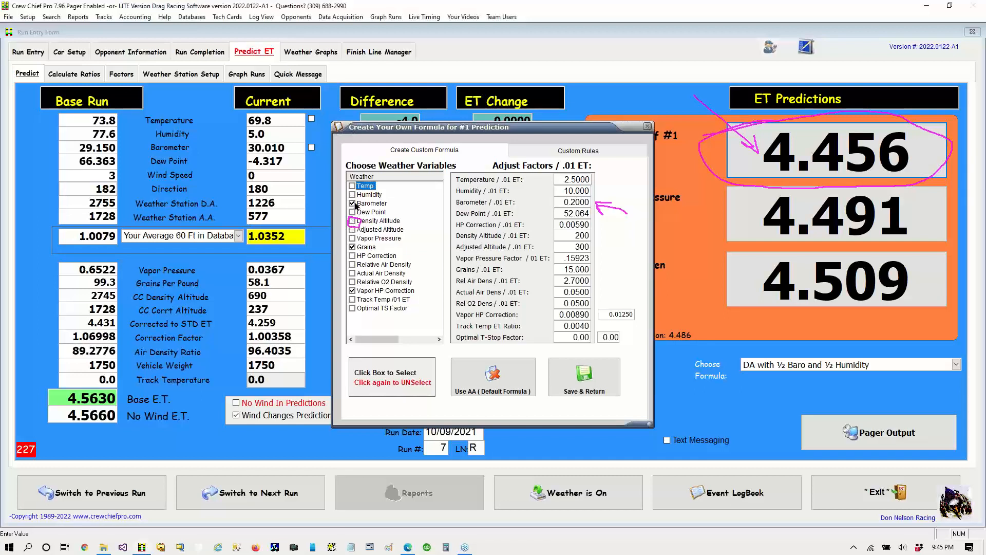
{"action": "left_click", "coordinate": [353, 248]}
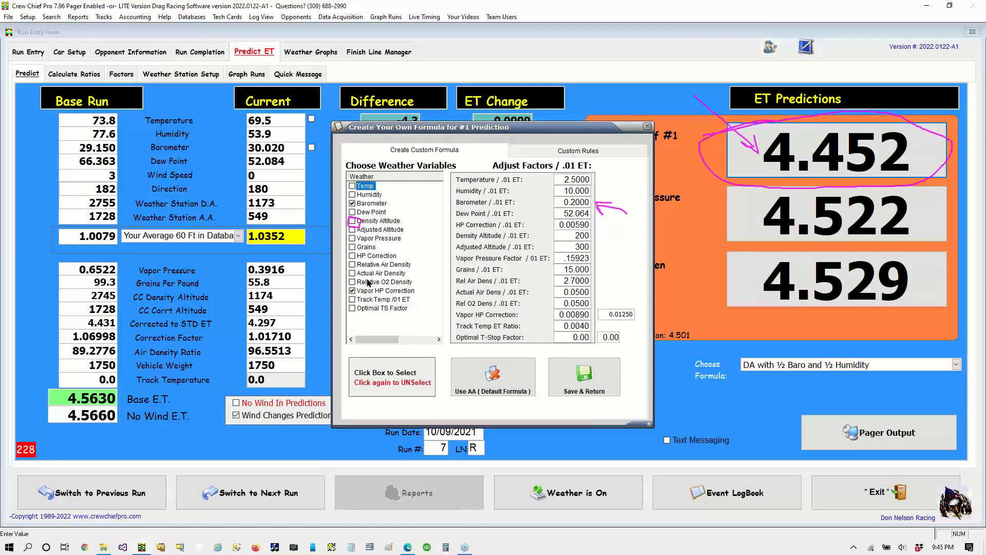
{"action": "left_click", "coordinate": [571, 314]}
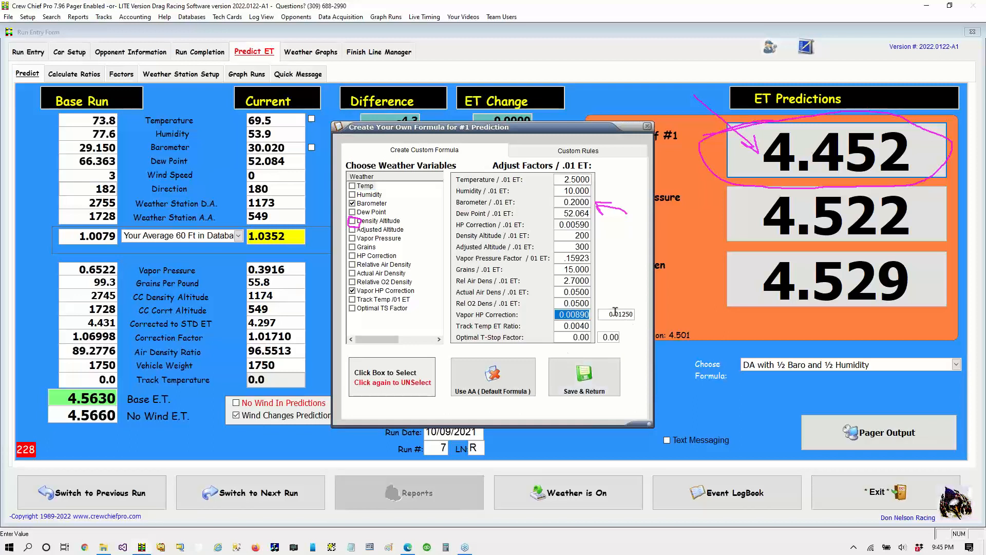
{"action": "left_click", "coordinate": [579, 376]}
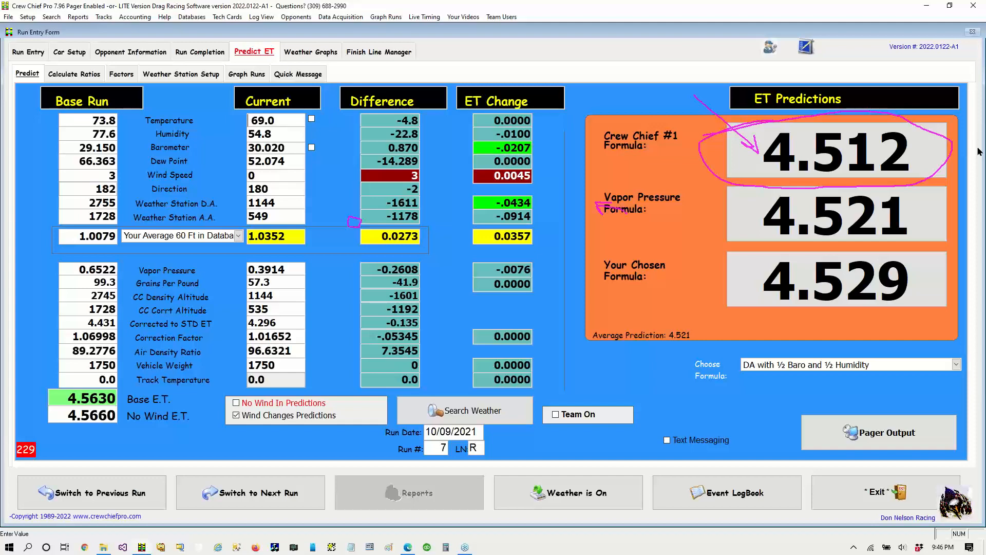
Step: Review the Vapor HP Correction variable in the custom #1 formula and return to the predictions
{"action": "left_click", "coordinate": [856, 146]}
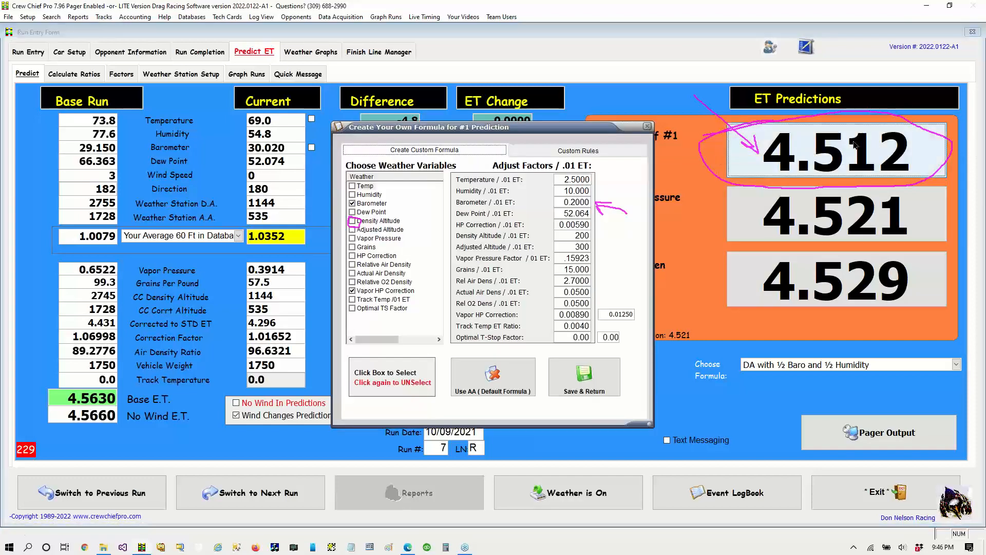
{"action": "left_click", "coordinate": [374, 291]}
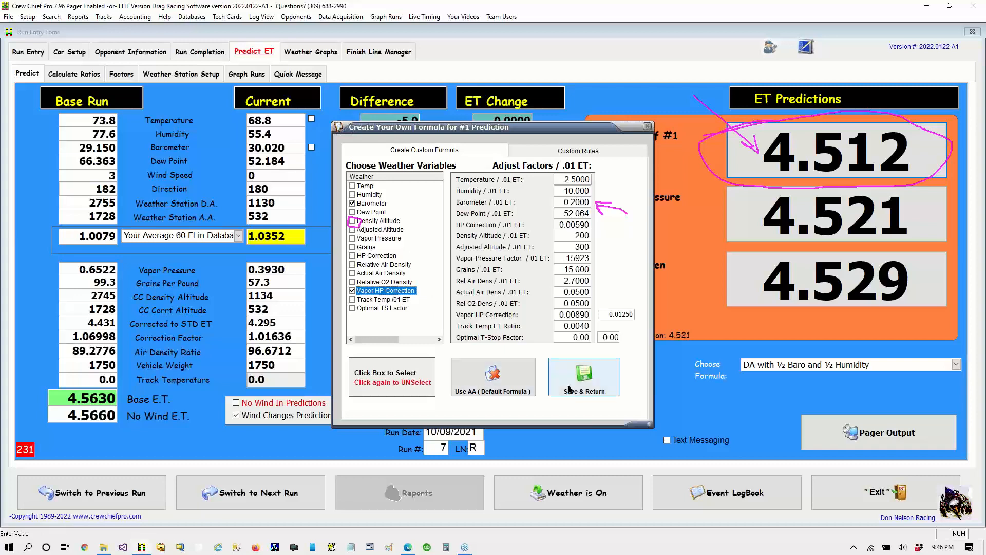
{"action": "left_click", "coordinate": [585, 378]}
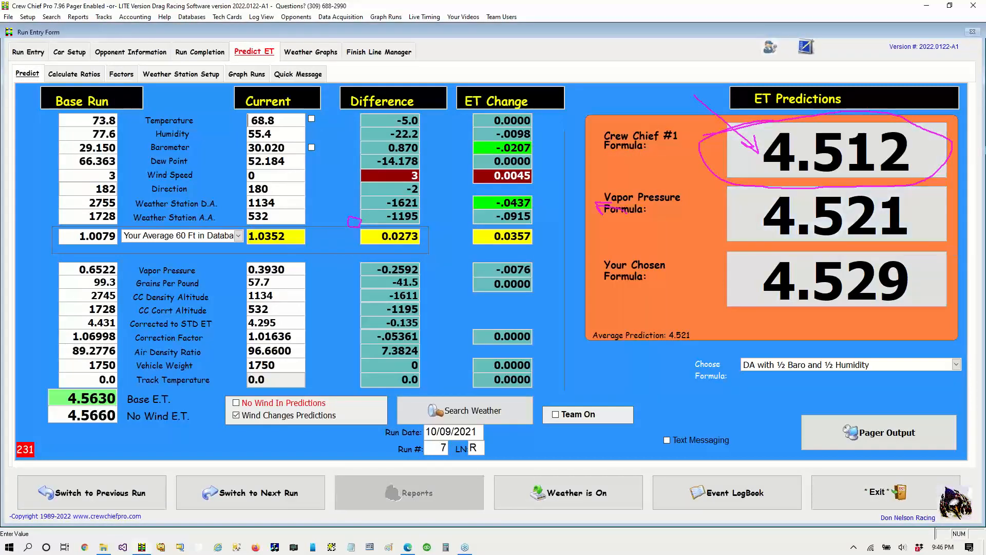
Step: Reopen the custom #1 formula, circle the Custom Rules heading, and show the weather rules
{"action": "left_click", "coordinate": [980, 171]}
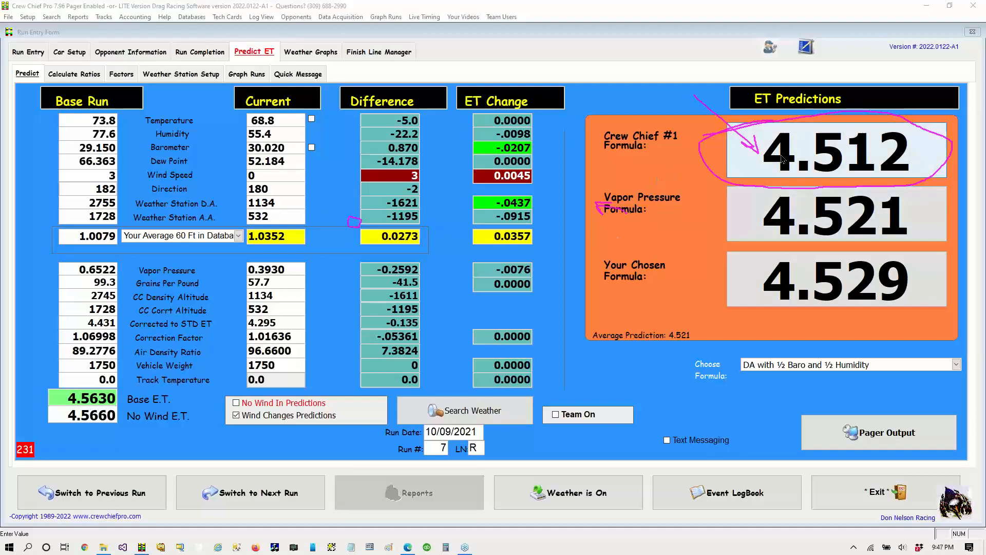
{"action": "left_click", "coordinate": [867, 153]}
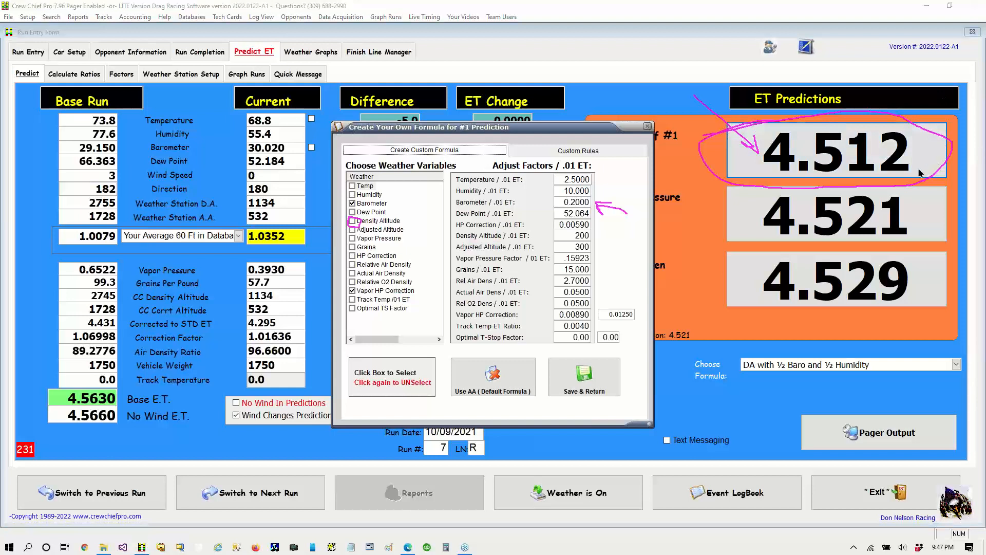
{"action": "mouse_move", "coordinate": [614, 132]}
{"action": "left_mouse_down"}
{"action": "mouse_move", "coordinate": [565, 132]}
{"action": "mouse_move", "coordinate": [517, 168]}
{"action": "mouse_move", "coordinate": [627, 153]}
{"action": "mouse_move", "coordinate": [596, 130]}
{"action": "left_mouse_up"}
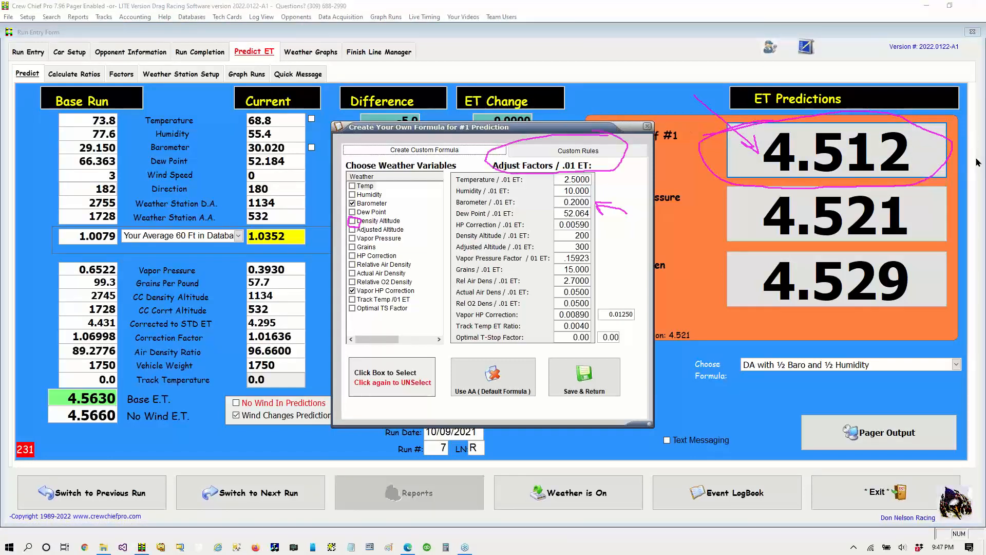
{"action": "left_click", "coordinate": [607, 151]}
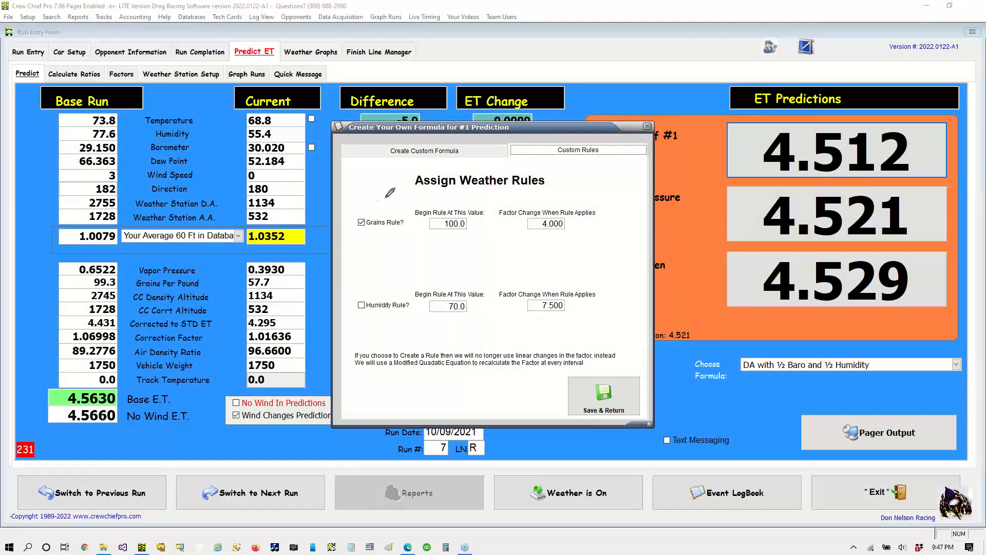
Step: Mark the Grains Rule with its start value and factor change, circle the Humidity Rule, and save the custom rules
{"action": "mouse_move", "coordinate": [378, 200]}
{"action": "left_mouse_down"}
{"action": "mouse_move", "coordinate": [345, 212]}
{"action": "mouse_move", "coordinate": [347, 336]}
{"action": "mouse_move", "coordinate": [524, 342]}
{"action": "mouse_move", "coordinate": [632, 268]}
{"action": "mouse_move", "coordinate": [575, 192]}
{"action": "mouse_move", "coordinate": [360, 200]}
{"action": "mouse_move", "coordinate": [383, 180]}
{"action": "mouse_move", "coordinate": [398, 212]}
{"action": "mouse_move", "coordinate": [409, 194]}
{"action": "left_mouse_up"}
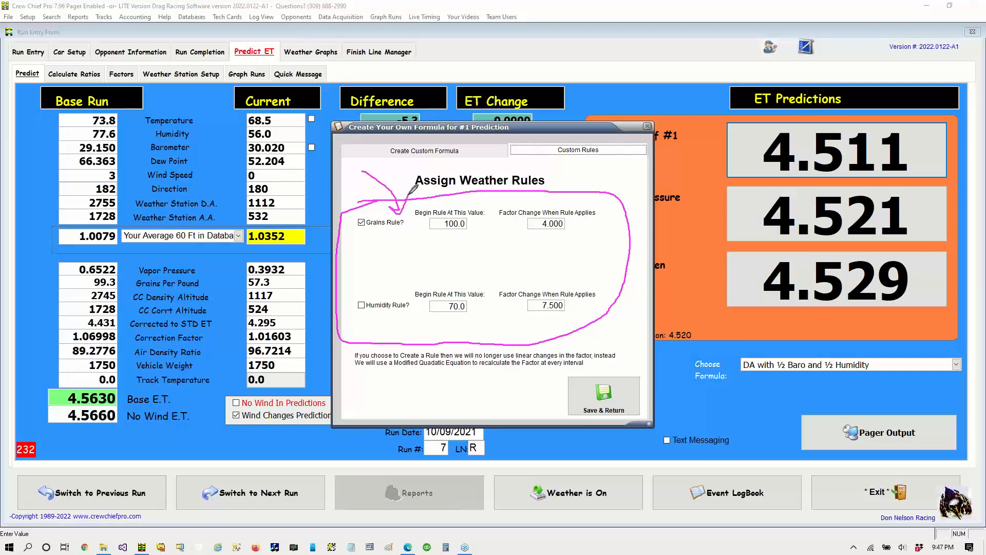
{"action": "left_click_drag", "start_coordinate": [356, 230], "coordinate": [395, 233]}
{"action": "left_click_drag", "start_coordinate": [428, 236], "coordinate": [475, 233]}
{"action": "left_click_drag", "start_coordinate": [524, 237], "coordinate": [584, 229]}
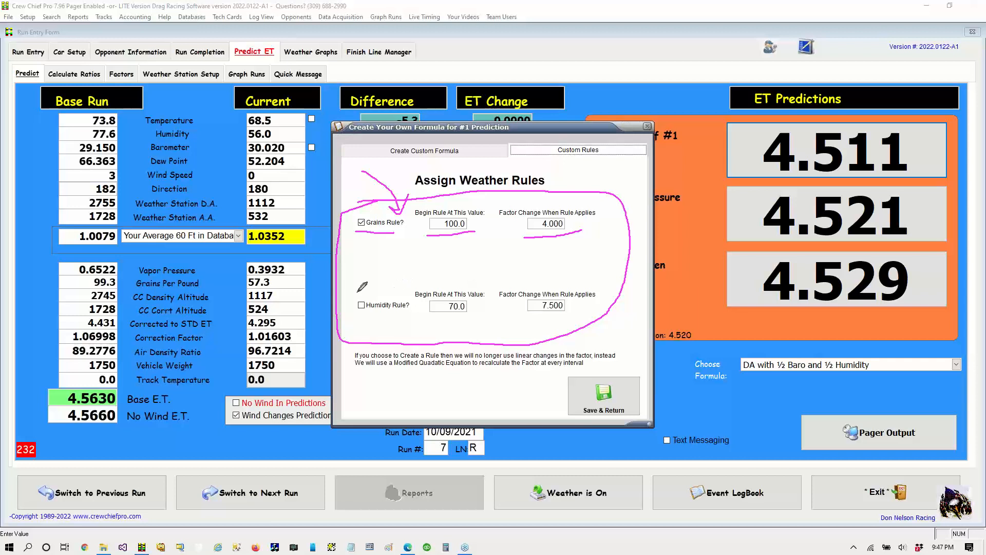
{"action": "mouse_move", "coordinate": [359, 290]}
{"action": "left_mouse_down"}
{"action": "mouse_move", "coordinate": [354, 306]}
{"action": "mouse_move", "coordinate": [379, 326]}
{"action": "mouse_move", "coordinate": [415, 304]}
{"action": "mouse_move", "coordinate": [378, 291]}
{"action": "left_mouse_up"}
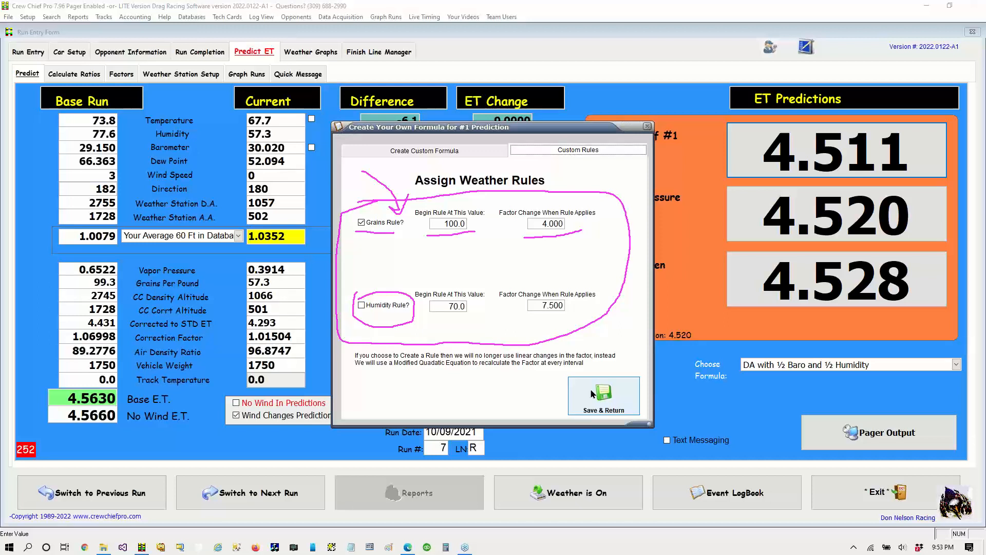
{"action": "left_click", "coordinate": [592, 394]}
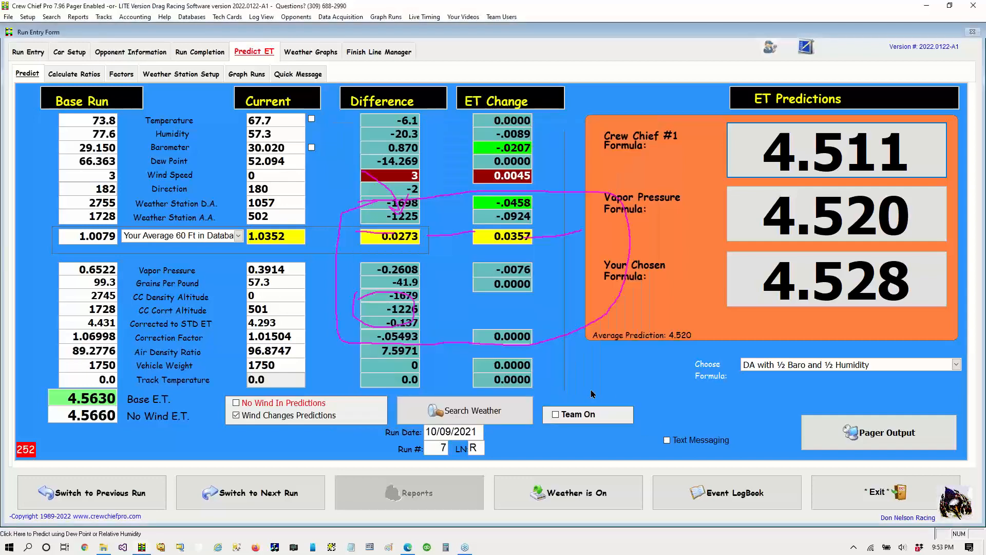
Step: Clear the old markings, circle the Crew Chief #1 and Your Chosen Formula predictions and the Choose Formula label, and clear the markings
{"action": "left_click", "coordinate": [980, 149]}
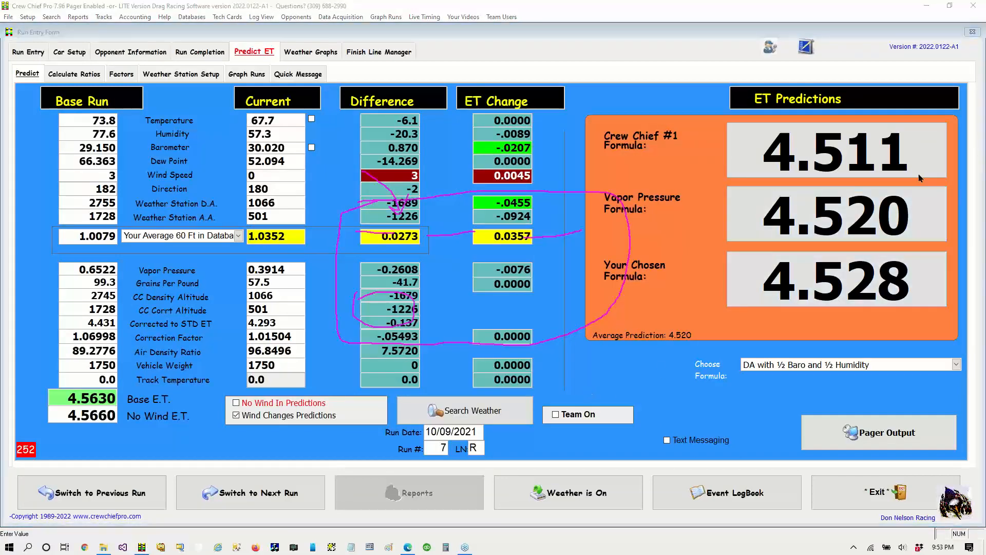
{"action": "left_click", "coordinate": [905, 227]}
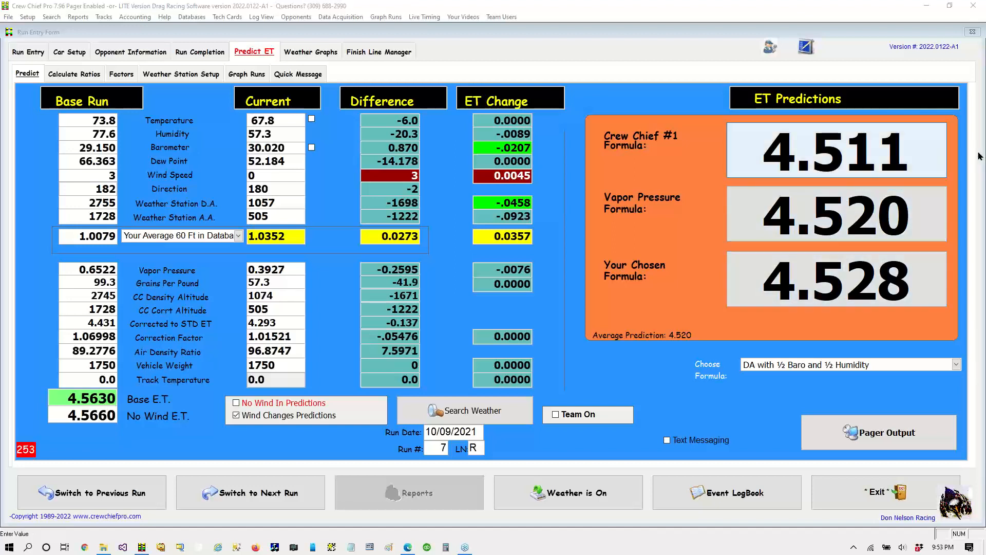
{"action": "mouse_move", "coordinate": [863, 114]}
{"action": "left_mouse_down"}
{"action": "mouse_move", "coordinate": [745, 111]}
{"action": "mouse_move", "coordinate": [740, 173]}
{"action": "mouse_move", "coordinate": [927, 145]}
{"action": "mouse_move", "coordinate": [759, 103]}
{"action": "left_mouse_up"}
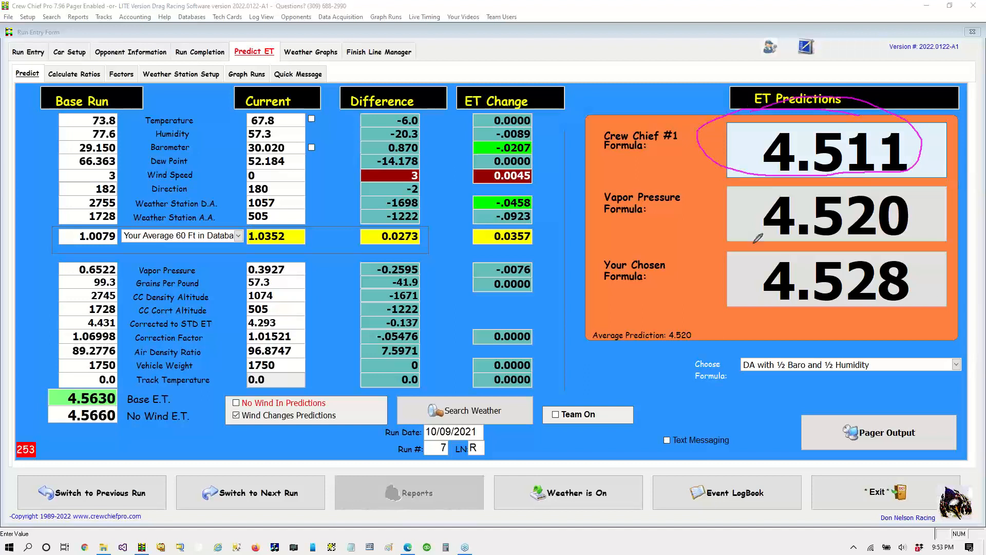
{"action": "mouse_move", "coordinate": [734, 250]}
{"action": "left_mouse_down"}
{"action": "mouse_move", "coordinate": [712, 277]}
{"action": "mouse_move", "coordinate": [848, 310]}
{"action": "mouse_move", "coordinate": [905, 258]}
{"action": "mouse_move", "coordinate": [680, 253]}
{"action": "left_mouse_up"}
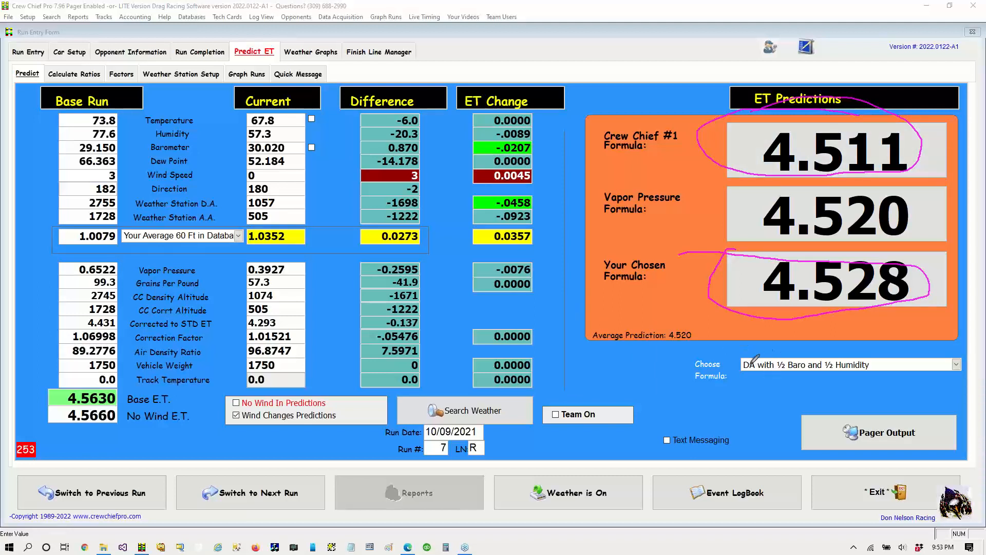
{"action": "mouse_move", "coordinate": [721, 350]}
{"action": "left_mouse_down"}
{"action": "mouse_move", "coordinate": [693, 387]}
{"action": "mouse_move", "coordinate": [724, 353]}
{"action": "left_mouse_up"}
{"action": "mouse_move", "coordinate": [661, 76]}
{"action": "left_mouse_down"}
{"action": "mouse_move", "coordinate": [740, 169]}
{"action": "mouse_move", "coordinate": [742, 135]}
{"action": "left_mouse_up"}
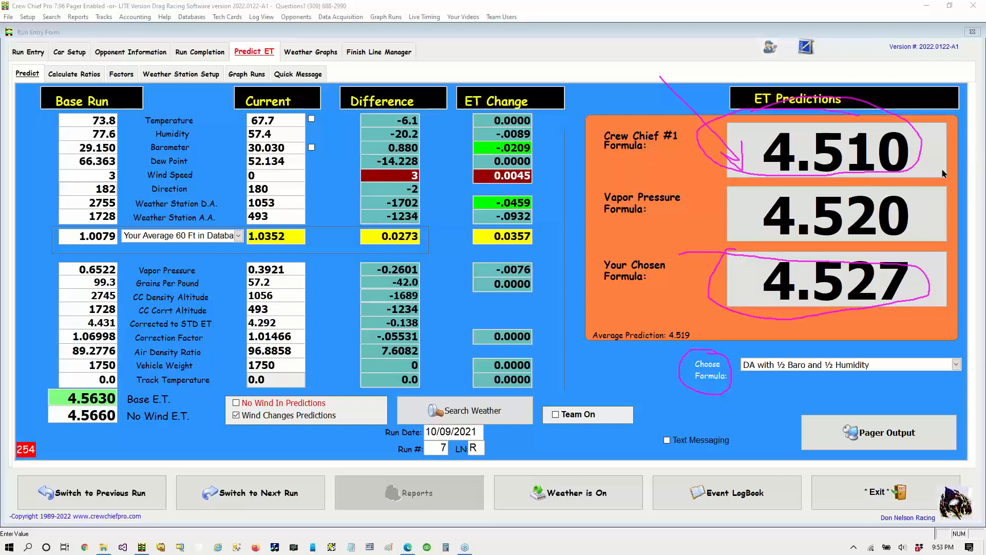
{"action": "left_click", "coordinate": [926, 226]}
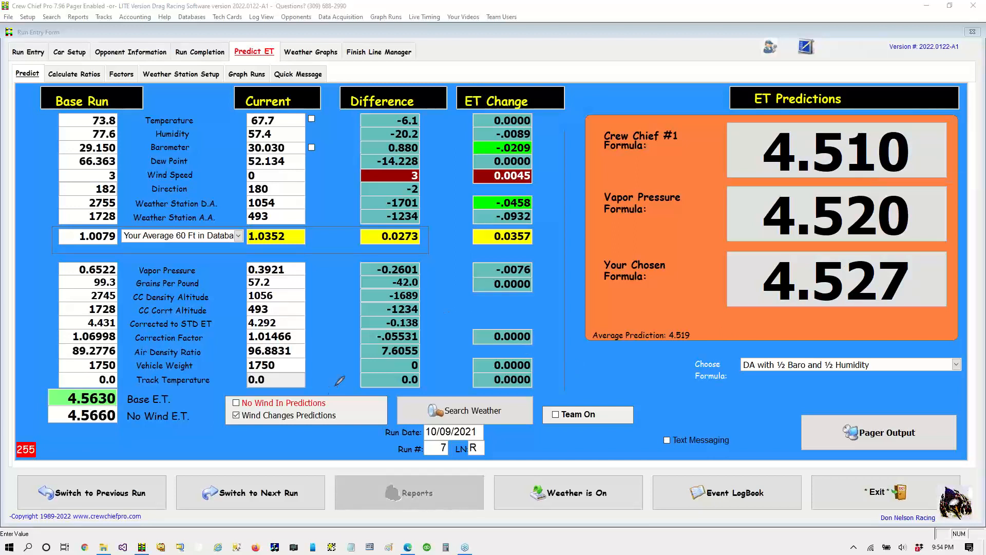
Step: Circle the wind options, the wind speed and direction rows and the wind ET change, and enable No Wind In Predictions
{"action": "mouse_move", "coordinate": [337, 385]}
{"action": "left_mouse_down"}
{"action": "mouse_move", "coordinate": [290, 361]}
{"action": "mouse_move", "coordinate": [201, 413]}
{"action": "mouse_move", "coordinate": [351, 469]}
{"action": "mouse_move", "coordinate": [355, 358]}
{"action": "mouse_move", "coordinate": [255, 404]}
{"action": "left_mouse_up"}
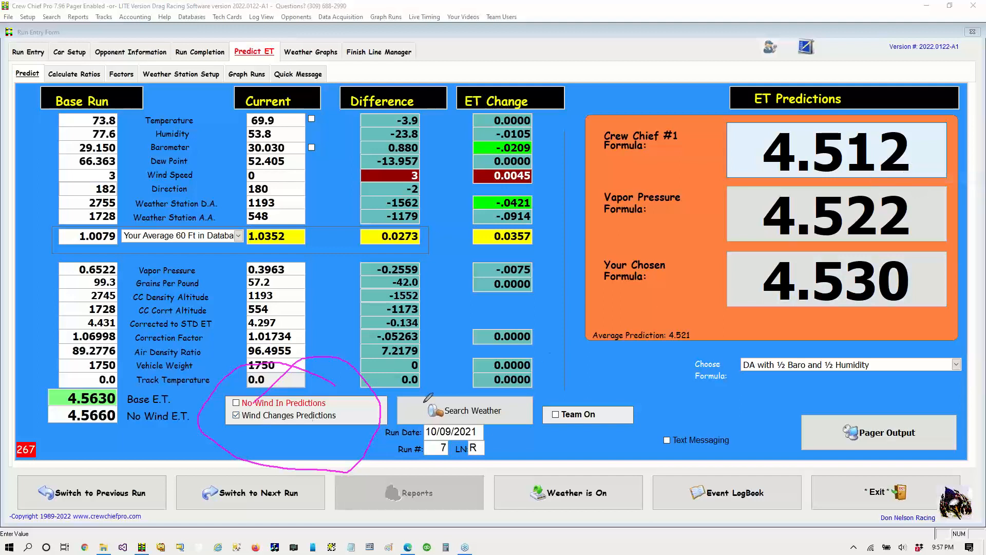
{"action": "mouse_move", "coordinate": [233, 427]}
{"action": "left_mouse_down"}
{"action": "mouse_move", "coordinate": [353, 426]}
{"action": "mouse_move", "coordinate": [276, 406]}
{"action": "mouse_move", "coordinate": [221, 423]}
{"action": "left_mouse_up"}
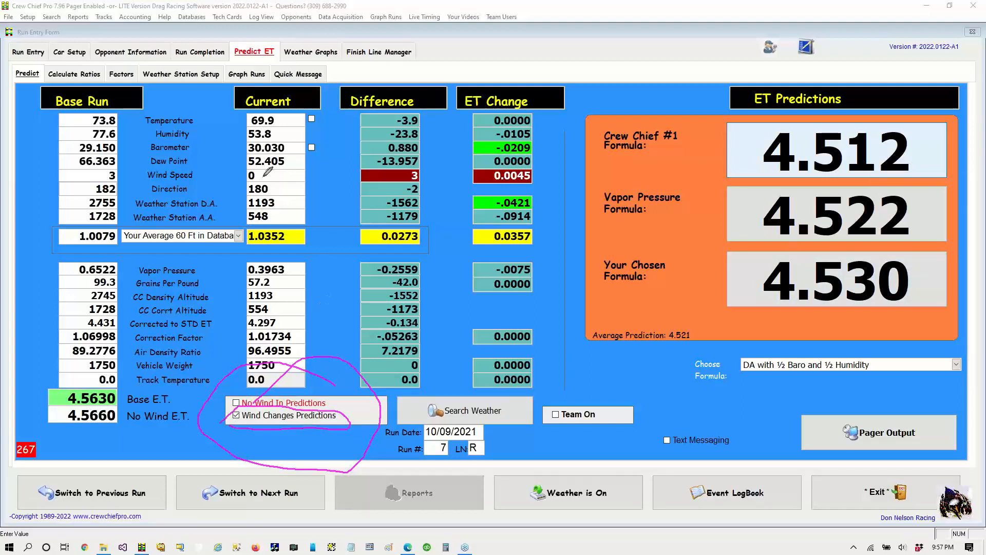
{"action": "mouse_move", "coordinate": [264, 168]}
{"action": "left_mouse_down"}
{"action": "mouse_move", "coordinate": [93, 165]}
{"action": "mouse_move", "coordinate": [74, 201]}
{"action": "mouse_move", "coordinate": [212, 206]}
{"action": "mouse_move", "coordinate": [273, 195]}
{"action": "mouse_move", "coordinate": [257, 159]}
{"action": "left_mouse_up"}
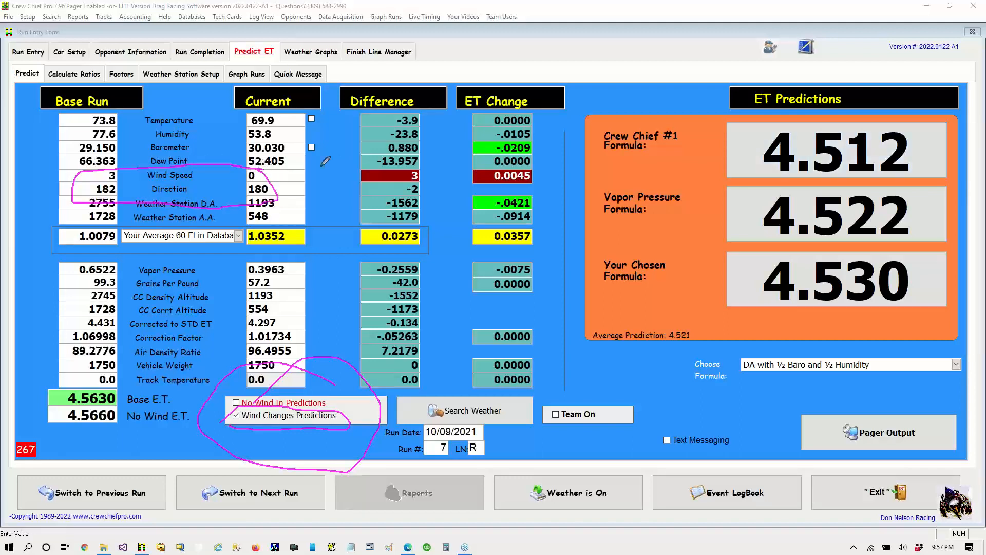
{"action": "mouse_move", "coordinate": [449, 180]}
{"action": "left_mouse_down"}
{"action": "mouse_move", "coordinate": [482, 178]}
{"action": "mouse_move", "coordinate": [470, 183]}
{"action": "mouse_move", "coordinate": [468, 172]}
{"action": "mouse_move", "coordinate": [530, 191]}
{"action": "mouse_move", "coordinate": [540, 164]}
{"action": "mouse_move", "coordinate": [465, 160]}
{"action": "mouse_move", "coordinate": [452, 191]}
{"action": "mouse_move", "coordinate": [543, 186]}
{"action": "left_mouse_up"}
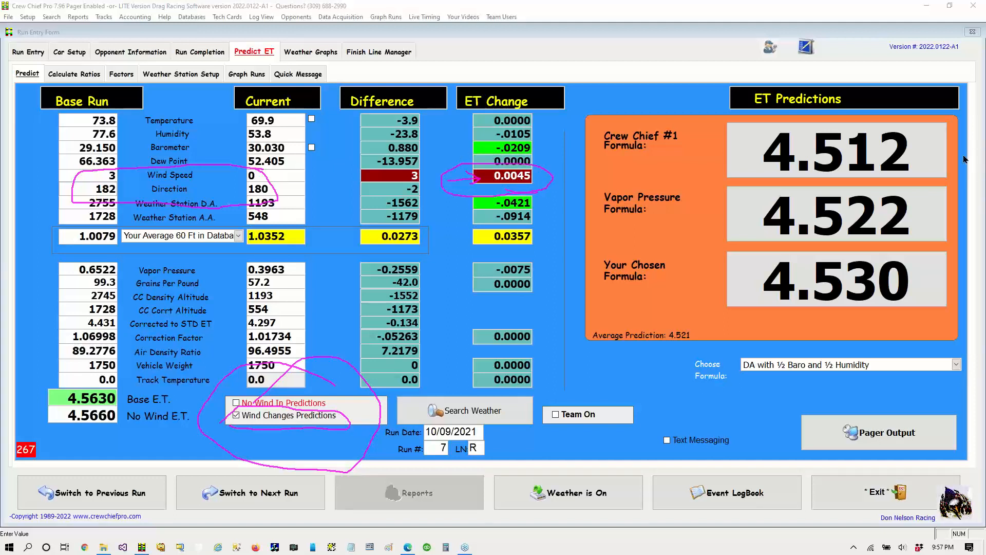
{"action": "left_click", "coordinate": [254, 404]}
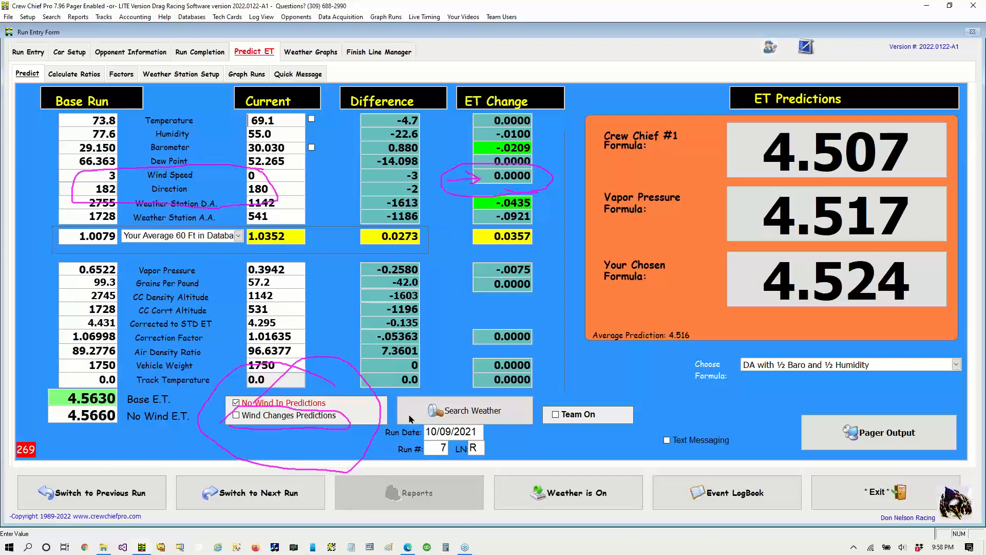
Step: Show the prediction factors, mark the Head Wind and Tail Wind ratios, and return to the predictions with the markings cleared
{"action": "left_click", "coordinate": [123, 75]}
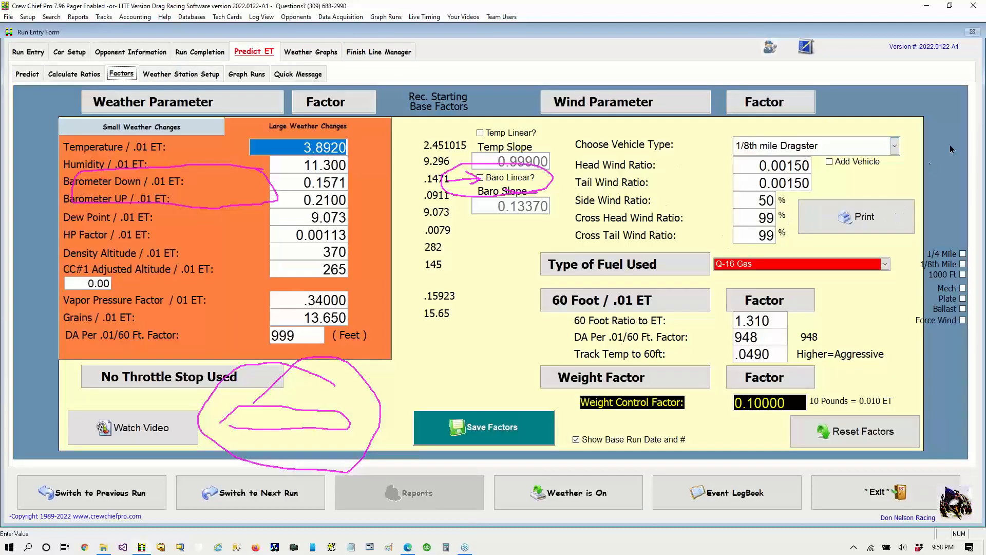
{"action": "left_click", "coordinate": [978, 151]}
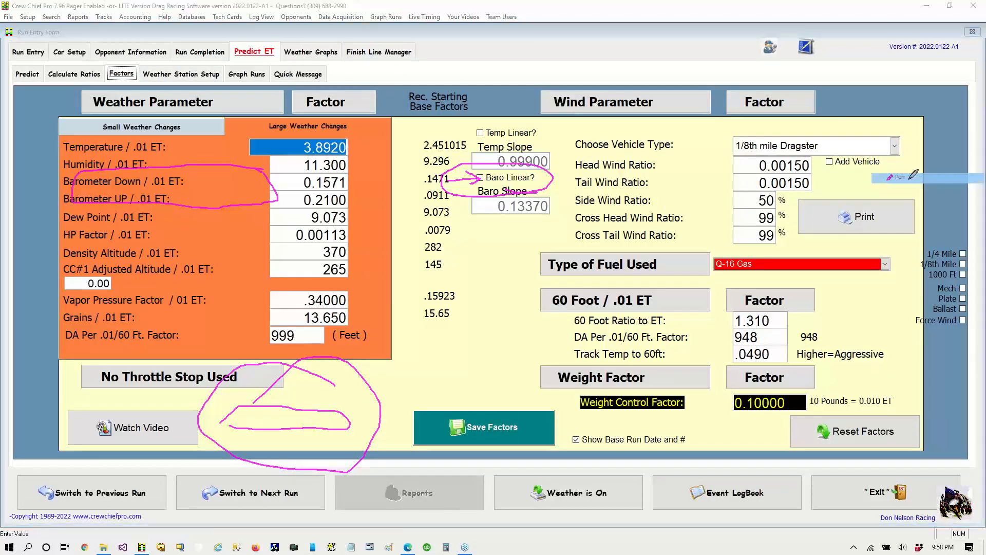
{"action": "mouse_move", "coordinate": [703, 163]}
{"action": "left_mouse_down"}
{"action": "mouse_move", "coordinate": [700, 181]}
{"action": "mouse_move", "coordinate": [752, 188]}
{"action": "mouse_move", "coordinate": [814, 187]}
{"action": "mouse_move", "coordinate": [817, 167]}
{"action": "mouse_move", "coordinate": [740, 153]}
{"action": "mouse_move", "coordinate": [705, 163]}
{"action": "left_mouse_up"}
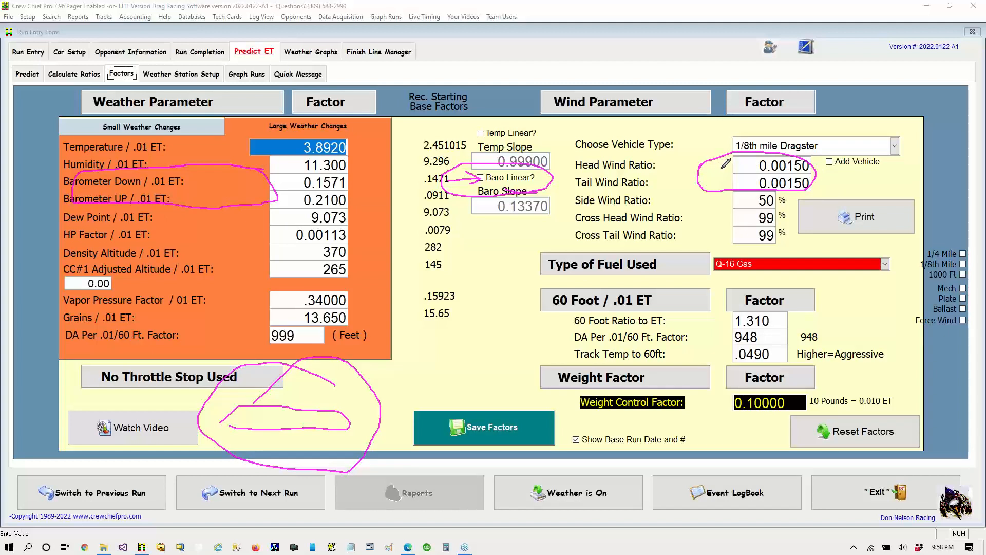
{"action": "left_click_drag", "start_coordinate": [686, 148], "coordinate": [739, 167]}
{"action": "left_click_drag", "start_coordinate": [715, 188], "coordinate": [750, 183]}
{"action": "left_click", "coordinate": [34, 77]}
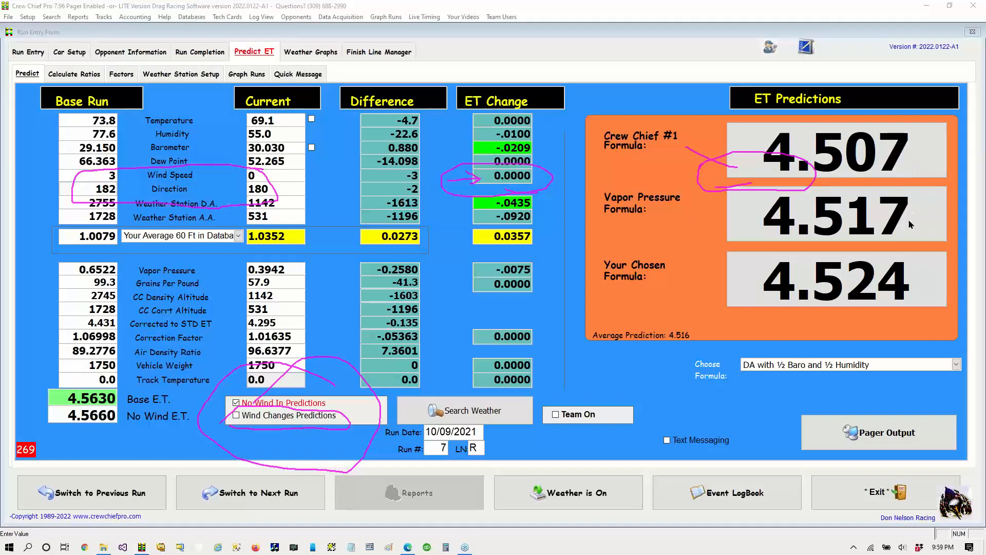
{"action": "key", "text": "Escape"}
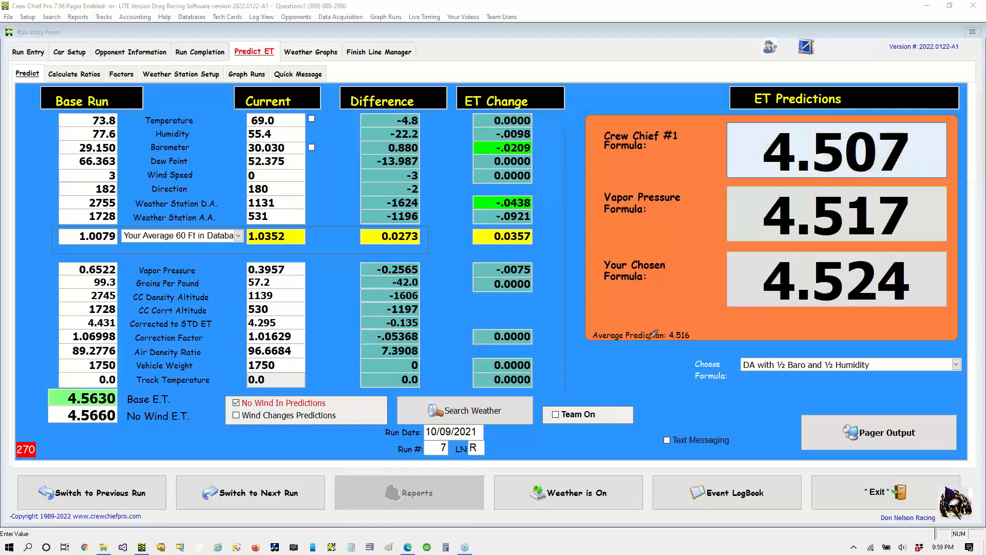
Step: Circle the Team On option, display the team predictions, and compare the two team drivers' predictions
{"action": "mouse_move", "coordinate": [589, 394]}
{"action": "left_mouse_down"}
{"action": "mouse_move", "coordinate": [563, 398]}
{"action": "mouse_move", "coordinate": [603, 443]}
{"action": "mouse_move", "coordinate": [646, 414]}
{"action": "mouse_move", "coordinate": [583, 396]}
{"action": "left_mouse_up"}
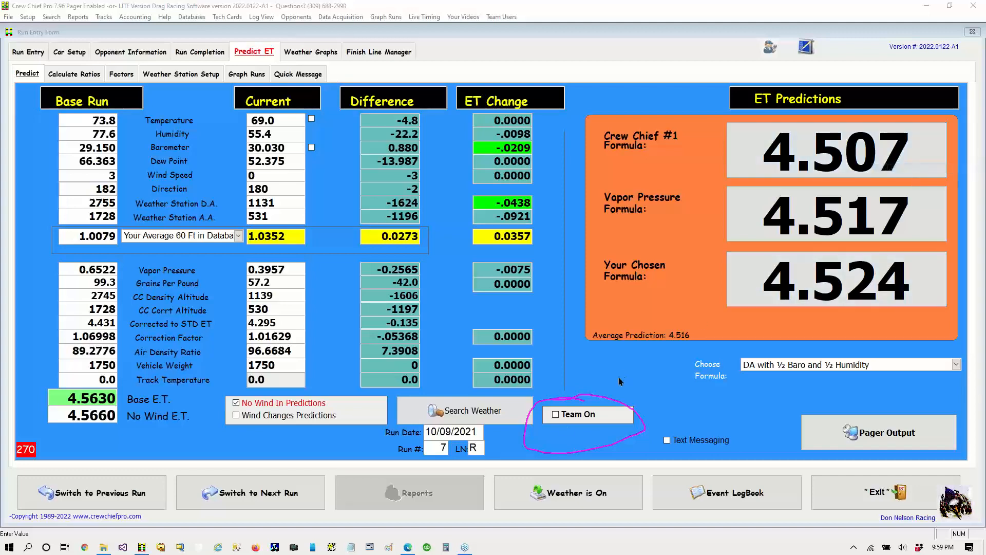
{"action": "left_click", "coordinate": [555, 414]}
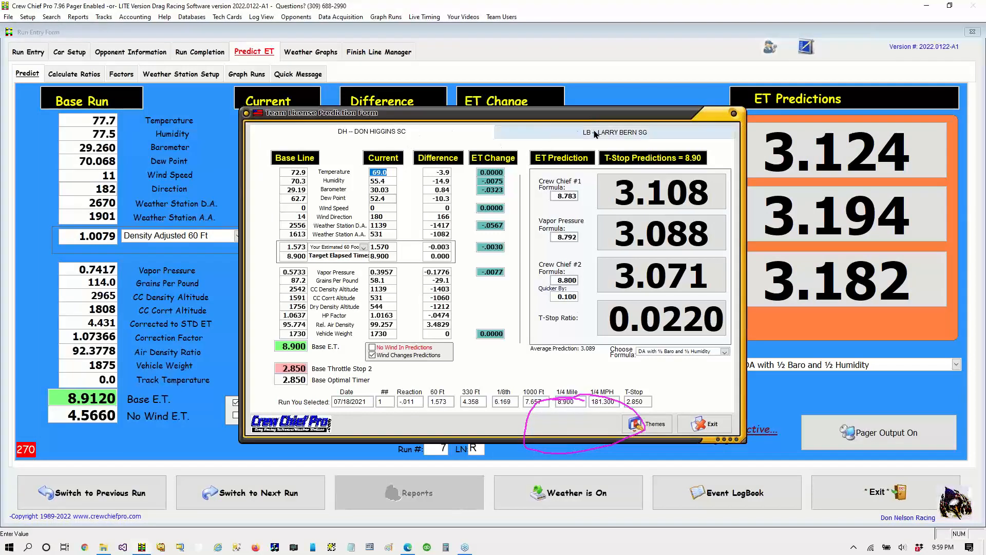
{"action": "left_click", "coordinate": [555, 135]}
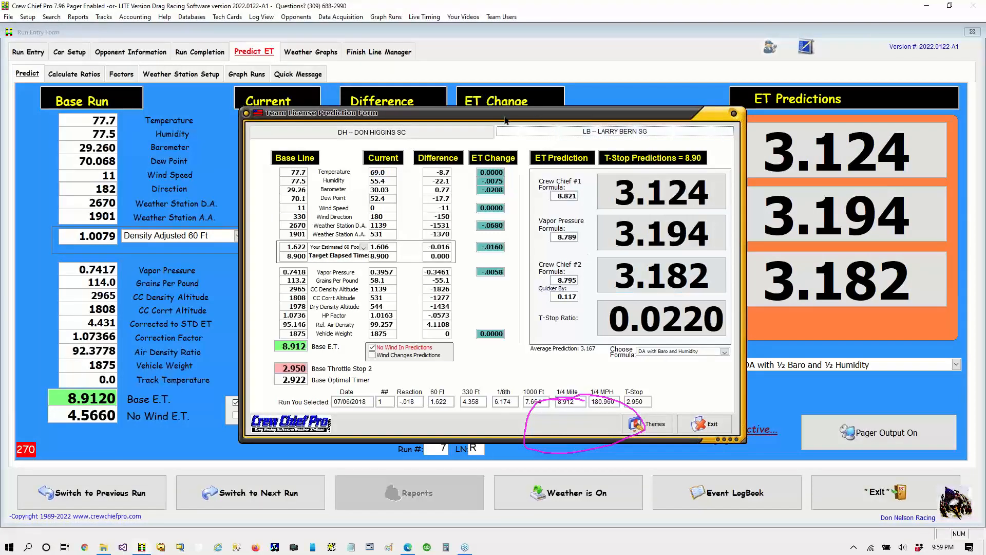
{"action": "left_click", "coordinate": [429, 134]}
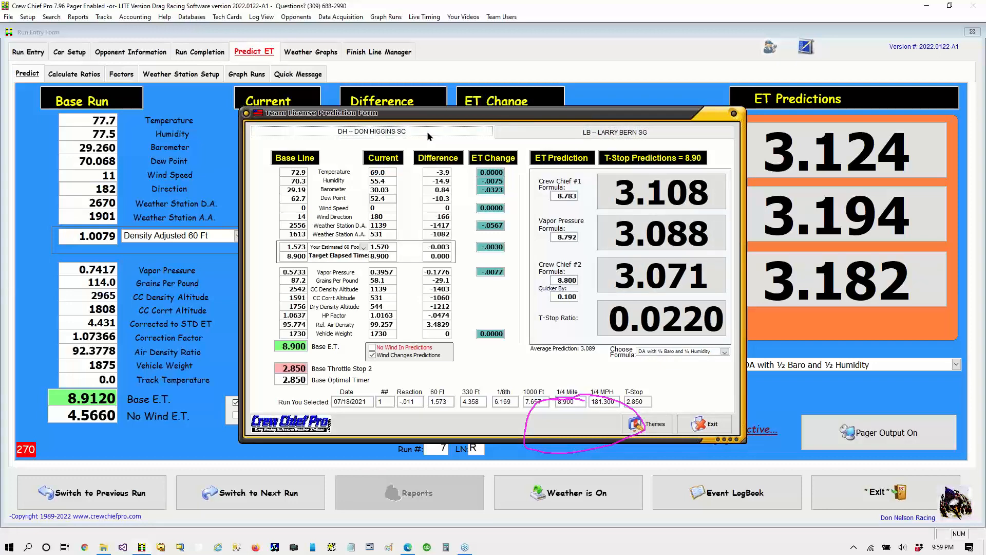
{"action": "left_click", "coordinate": [591, 133]}
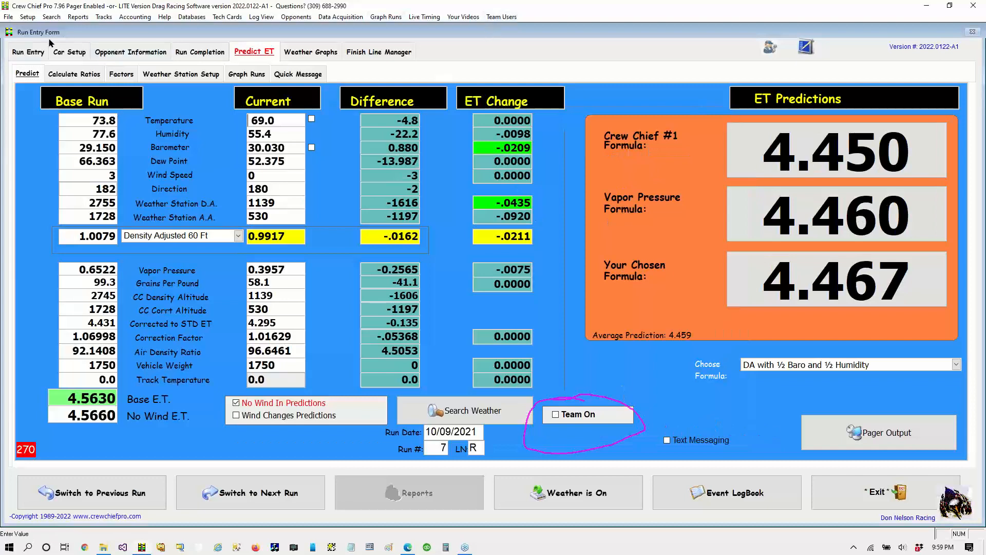
Step: Set the 10/09/2021 run 7 as the third team driver's base line run and review the team license setup
{"action": "left_click", "coordinate": [29, 52]}
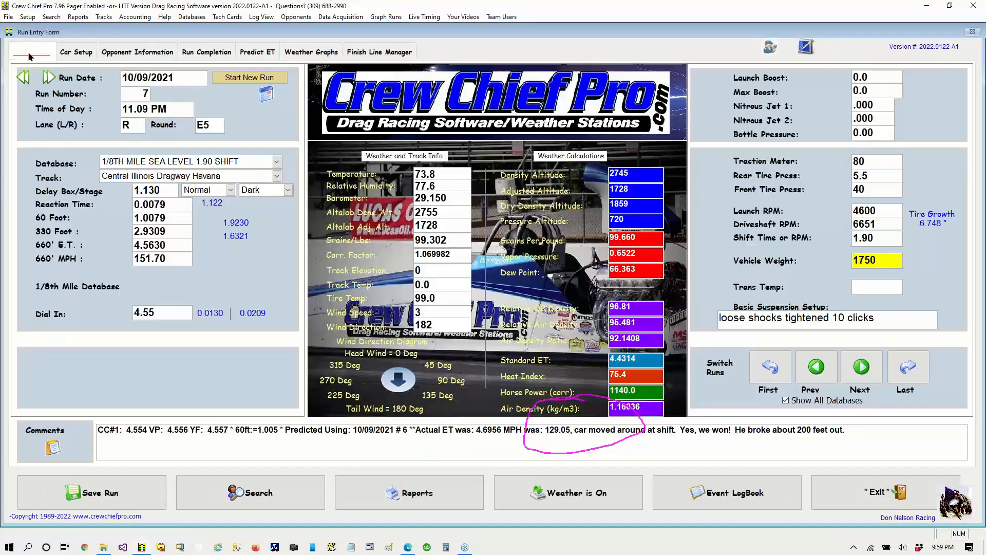
{"action": "left_click", "coordinate": [506, 17]}
{"action": "left_click", "coordinate": [511, 57]}
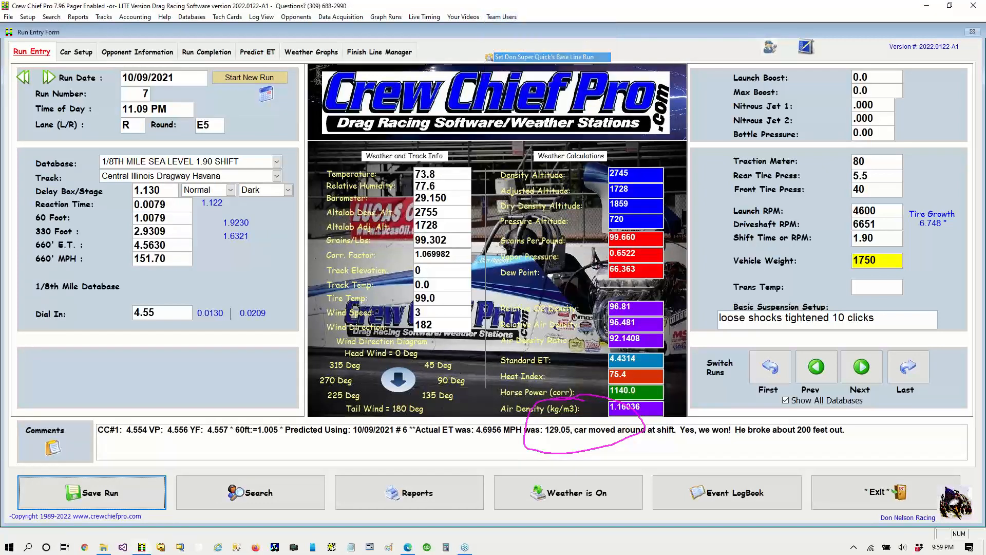
{"action": "left_click", "coordinate": [500, 19]}
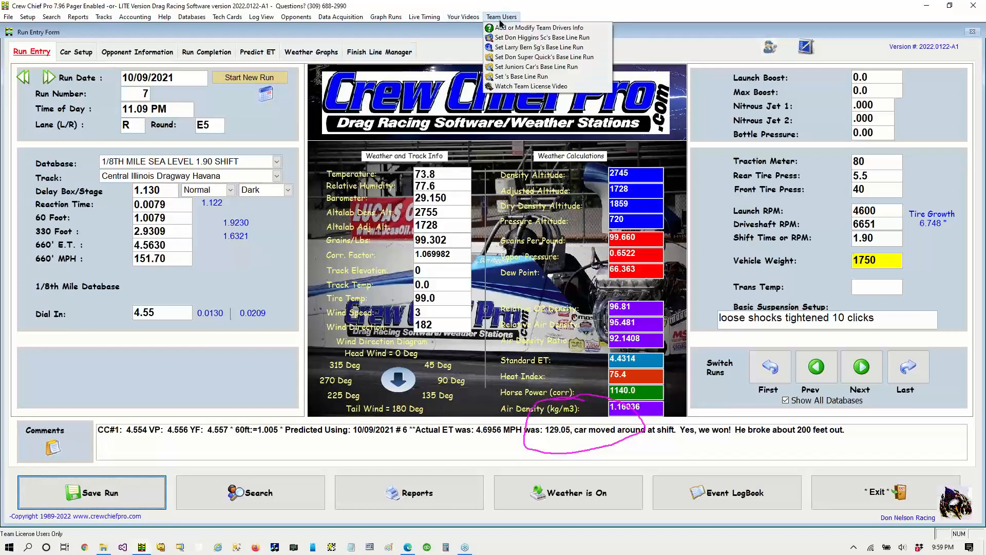
{"action": "left_click", "coordinate": [509, 28]}
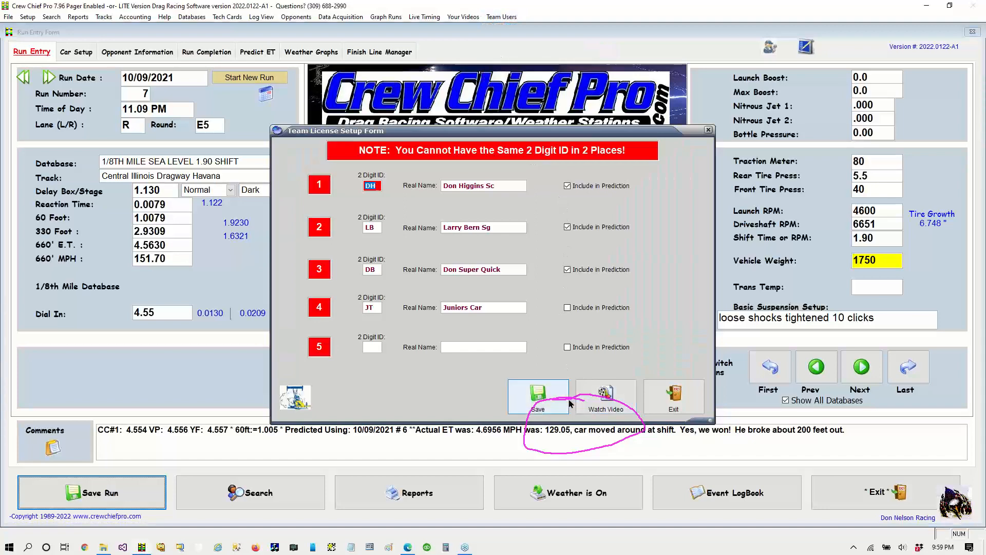
{"action": "left_click", "coordinate": [674, 398]}
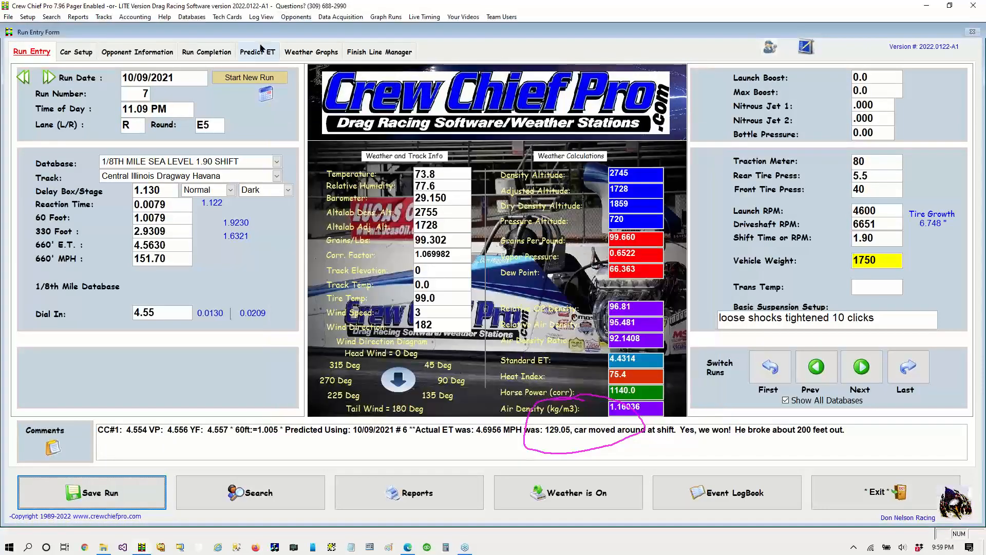
Step: Display the team predictions from Predict ET, view the second and third drivers' predictions, and close the form
{"action": "left_click", "coordinate": [261, 52]}
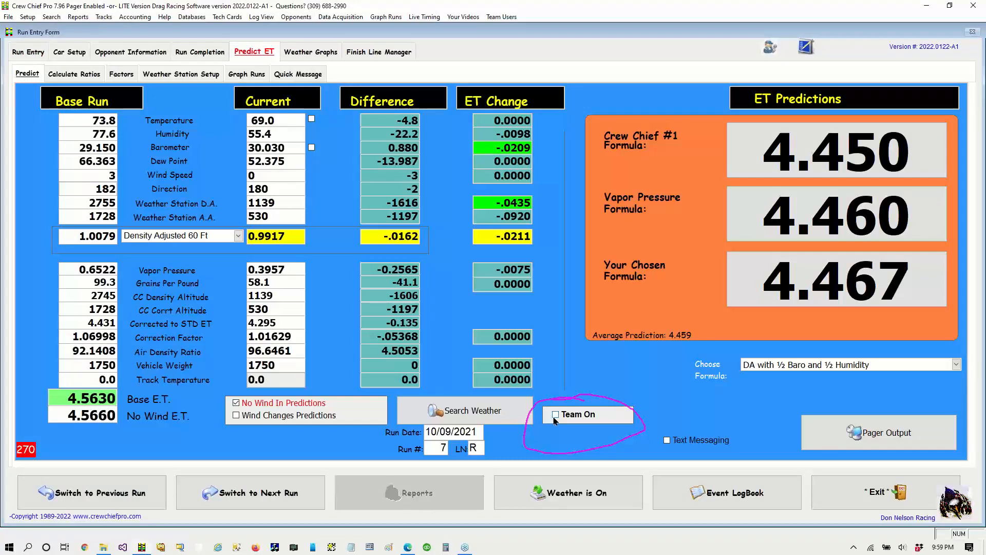
{"action": "left_click", "coordinate": [554, 414]}
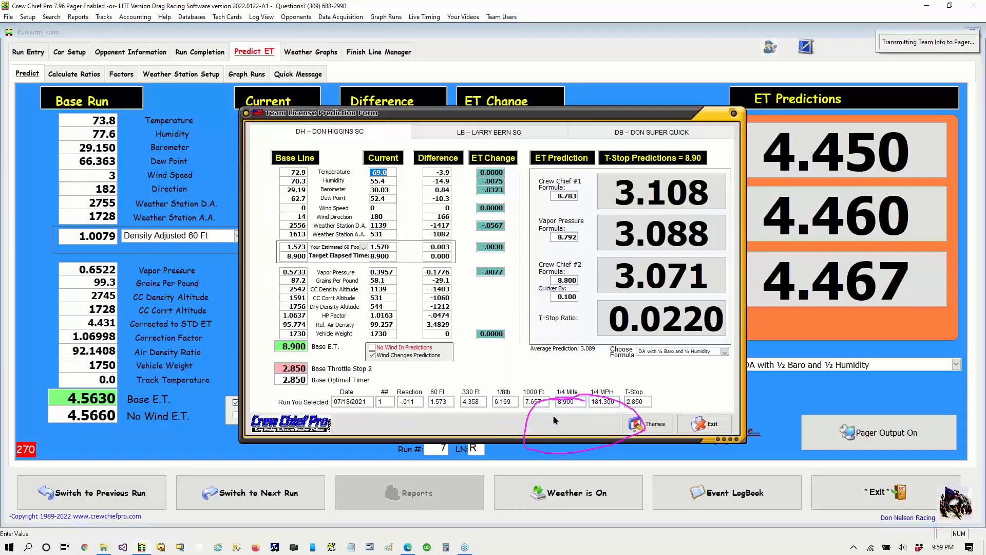
{"action": "left_click", "coordinate": [461, 132]}
{"action": "left_click", "coordinate": [607, 135]}
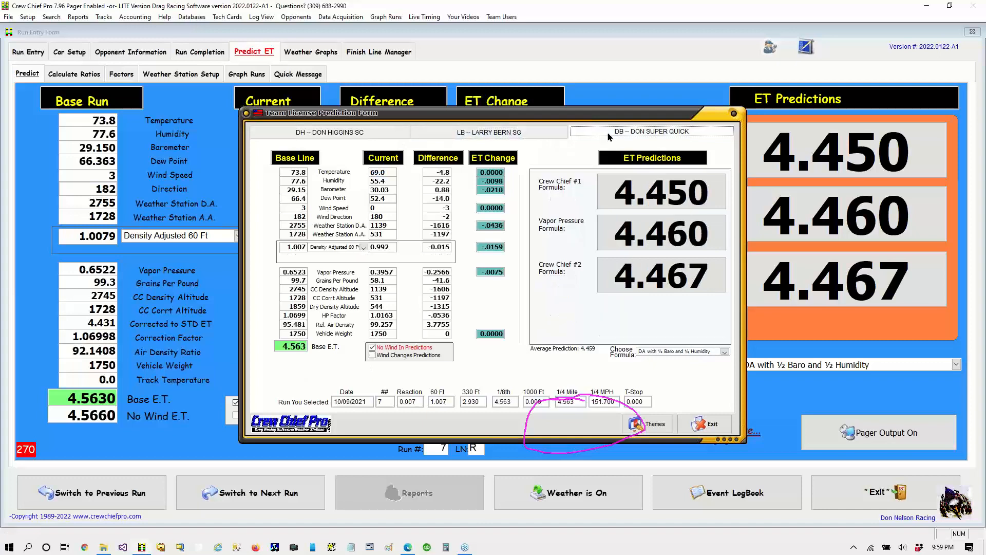
{"action": "left_click", "coordinate": [697, 426]}
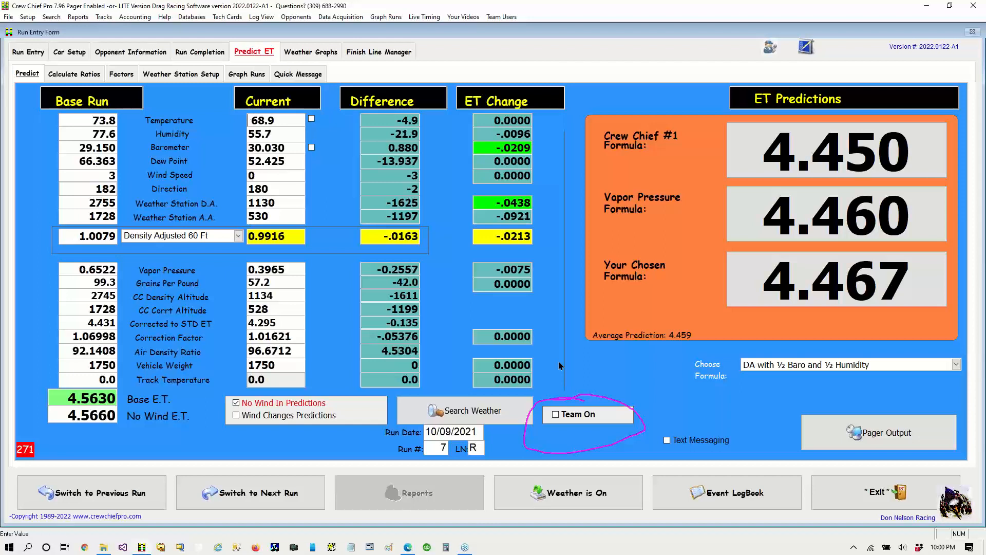
Step: Set the 60 foot prediction method to DA-Baro-RH Adjusted 60 Ft
{"action": "left_click", "coordinate": [239, 235]}
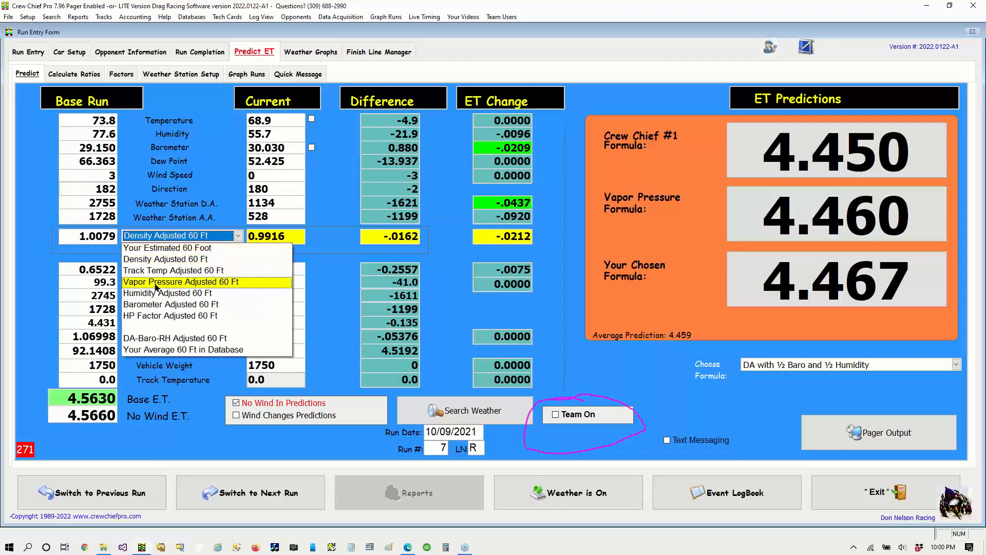
{"action": "left_click", "coordinate": [171, 339]}
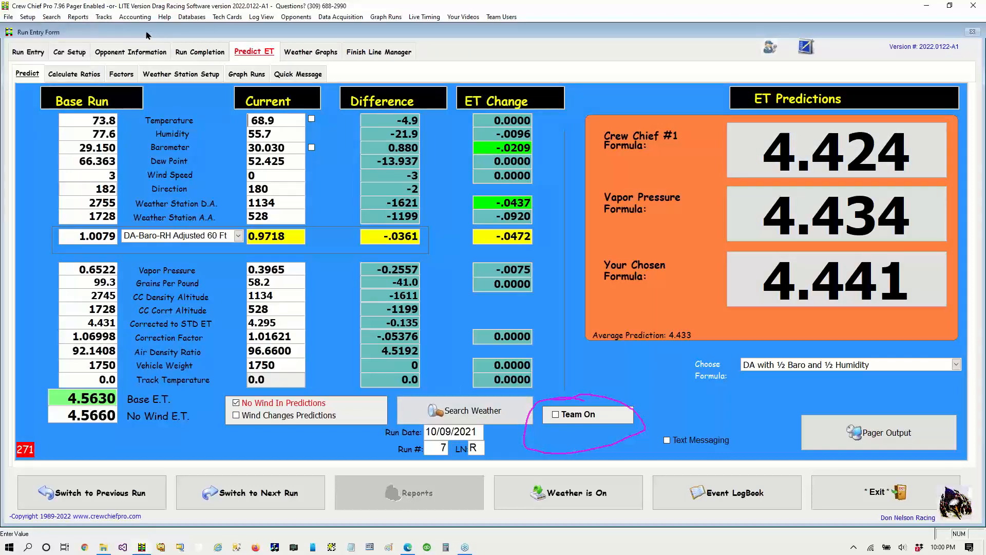
Step: Bring up the 10/09/2021 run 6 in Run Entry and circle its Database field
{"action": "left_click", "coordinate": [28, 51]}
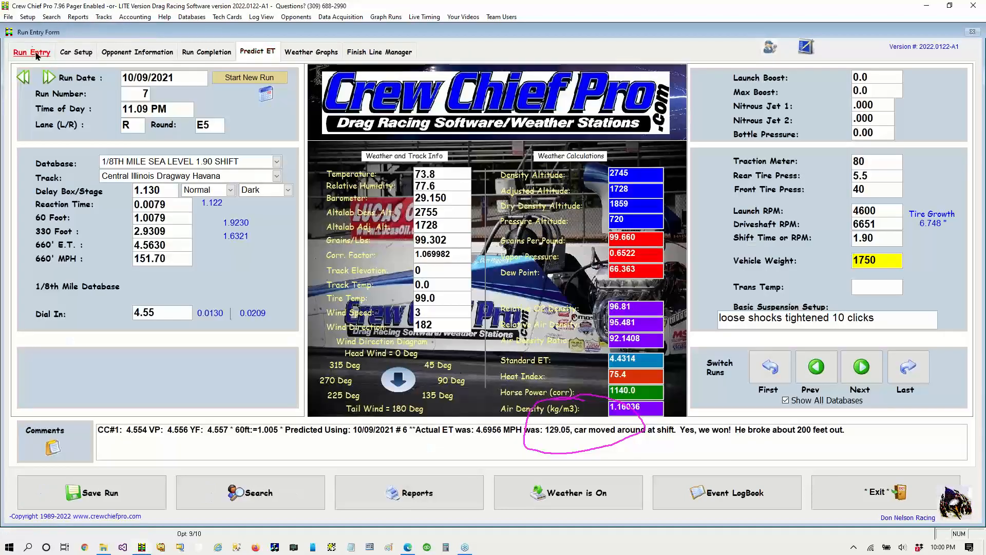
{"action": "left_click", "coordinate": [893, 381]}
{"action": "left_click", "coordinate": [818, 373]}
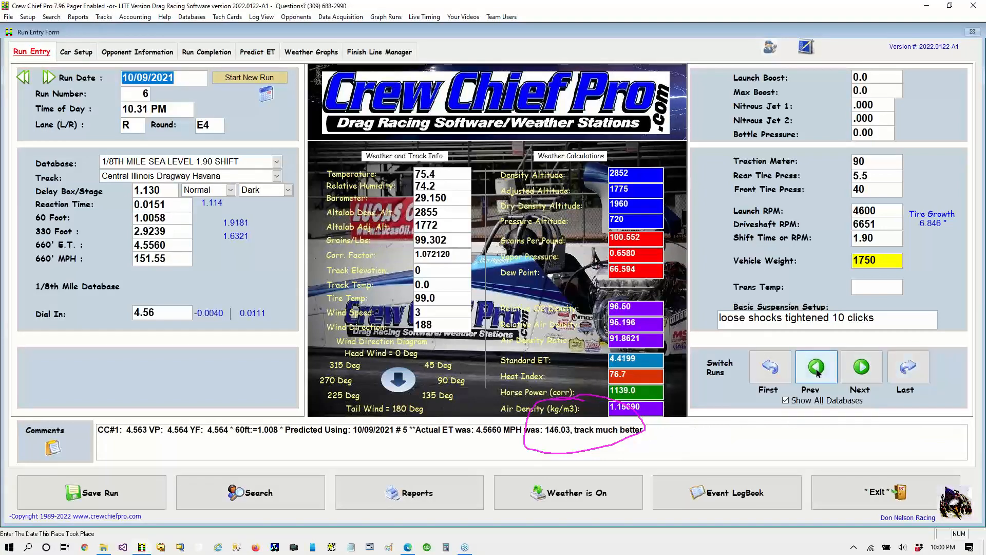
{"action": "left_click", "coordinate": [977, 154]}
{"action": "left_click", "coordinate": [895, 180]}
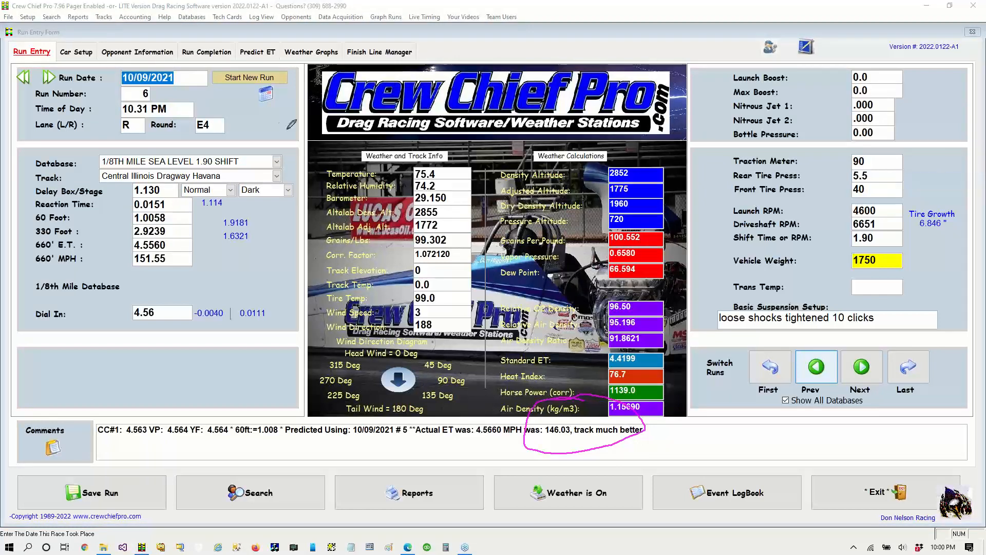
{"action": "mouse_move", "coordinate": [167, 137]}
{"action": "left_mouse_down"}
{"action": "mouse_move", "coordinate": [19, 150]}
{"action": "mouse_move", "coordinate": [77, 171]}
{"action": "mouse_move", "coordinate": [162, 174]}
{"action": "mouse_move", "coordinate": [280, 169]}
{"action": "mouse_move", "coordinate": [290, 149]}
{"action": "mouse_move", "coordinate": [130, 140]}
{"action": "left_mouse_up"}
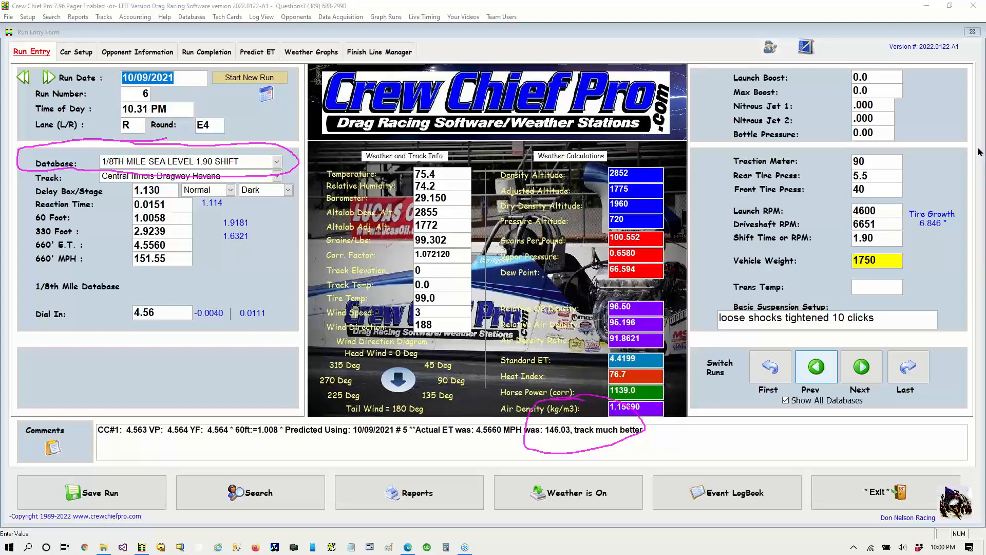
Step: Assign run 6 to the 1/8th Mile Havana 1.90 Shift database and save it, accepting the correction to the default vehicle weight
{"action": "left_click", "coordinate": [277, 163]}
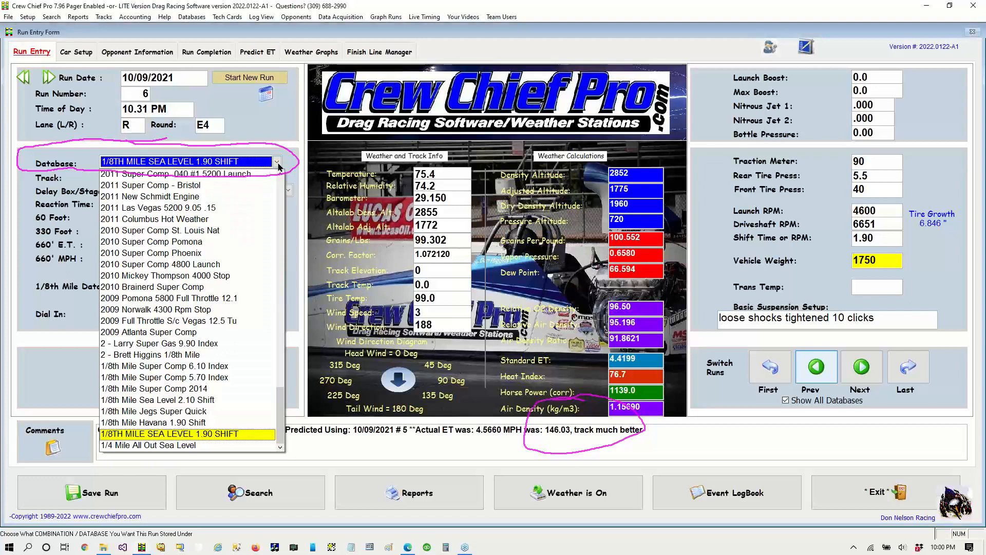
{"action": "left_click", "coordinate": [179, 427]}
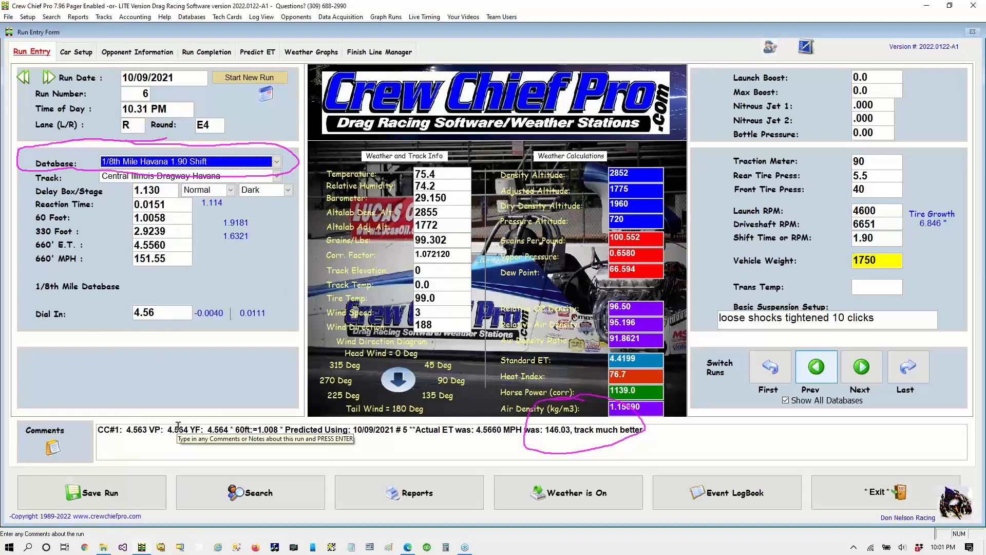
{"action": "key", "text": "Tab"}
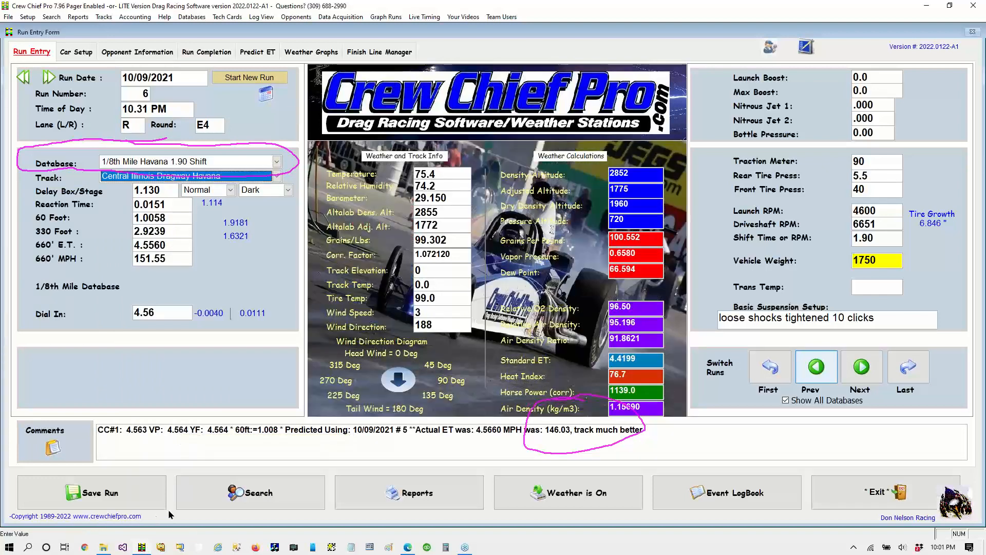
{"action": "left_click", "coordinate": [134, 489]}
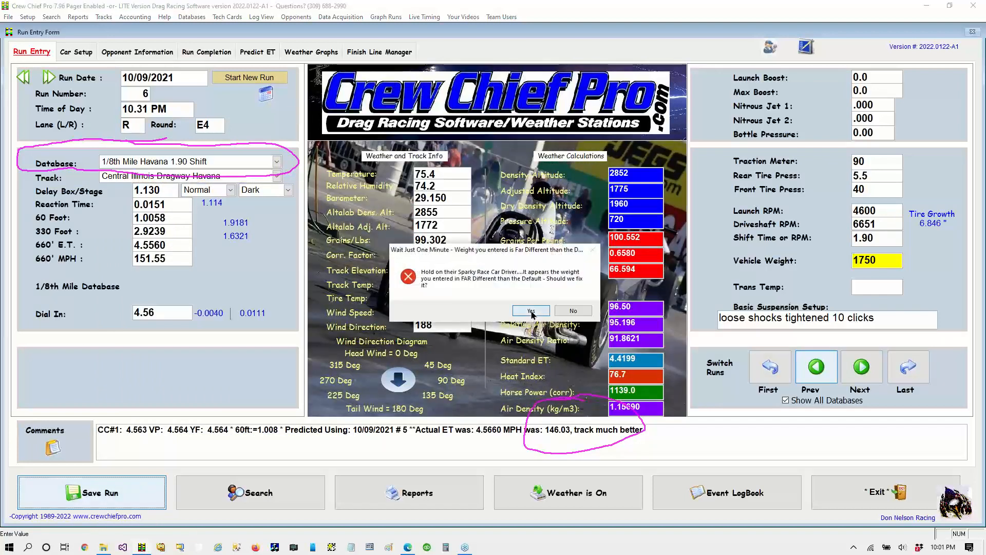
{"action": "left_click", "coordinate": [532, 311]}
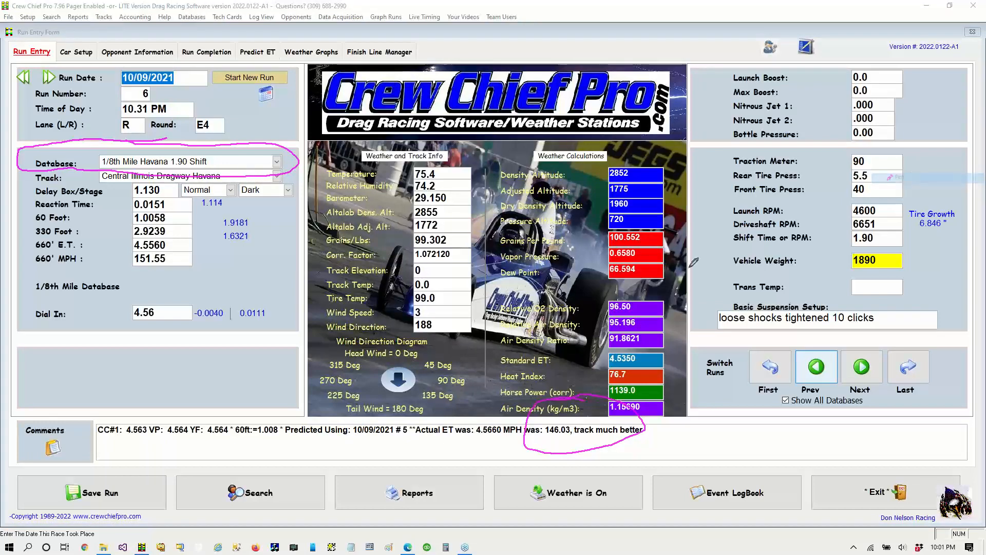
Step: Point out the background car picture with an arrow, clear the markings, and compare run 5 with run 6
{"action": "mouse_move", "coordinate": [469, 466]}
{"action": "left_mouse_down"}
{"action": "mouse_move", "coordinate": [489, 371]}
{"action": "mouse_move", "coordinate": [479, 380]}
{"action": "mouse_move", "coordinate": [494, 360]}
{"action": "mouse_move", "coordinate": [500, 386]}
{"action": "left_mouse_up"}
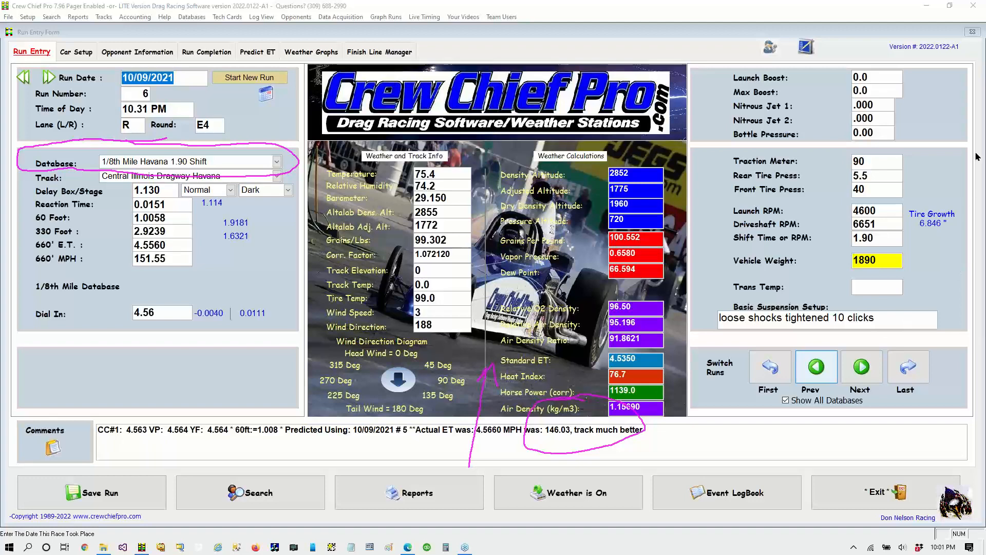
{"action": "key", "text": "Escape"}
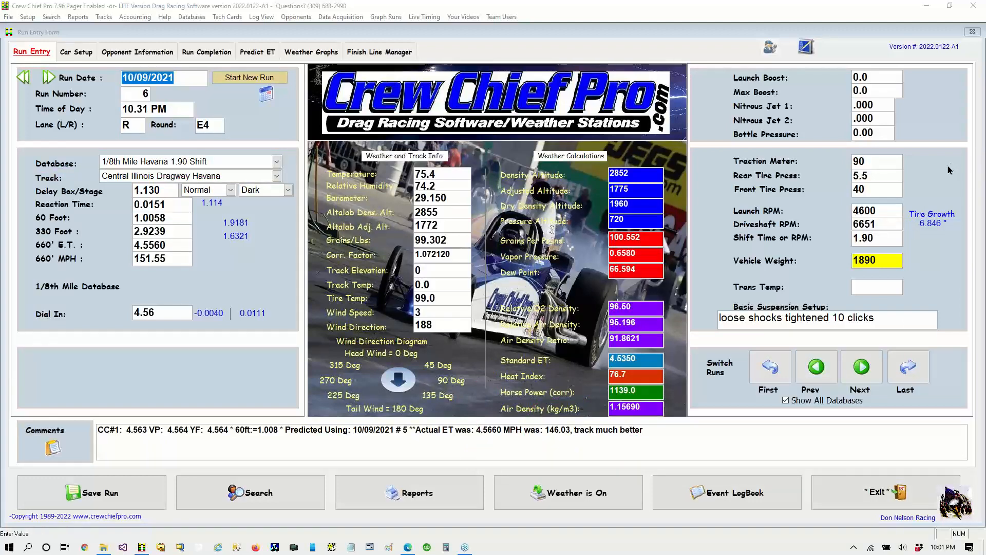
{"action": "left_click", "coordinate": [820, 369]}
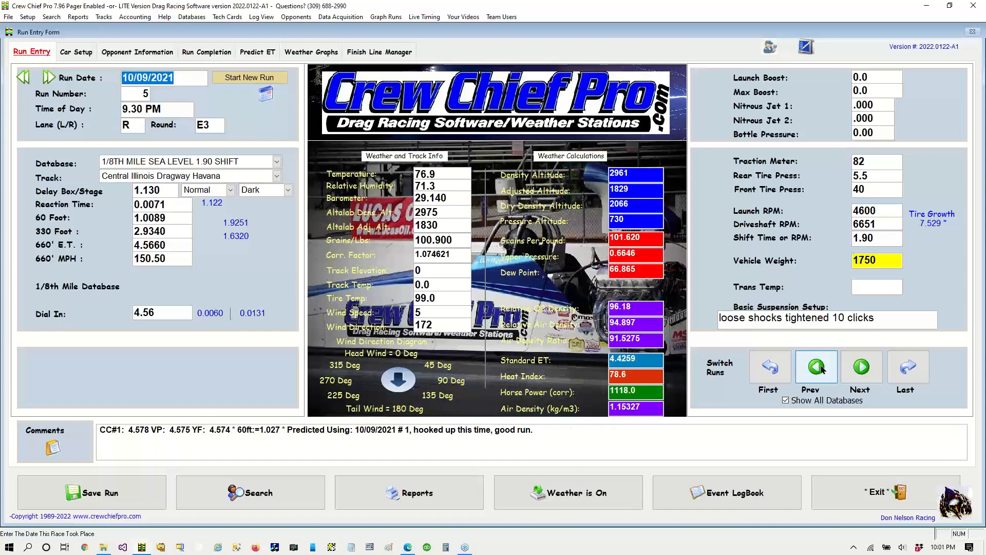
{"action": "left_click", "coordinate": [859, 367]}
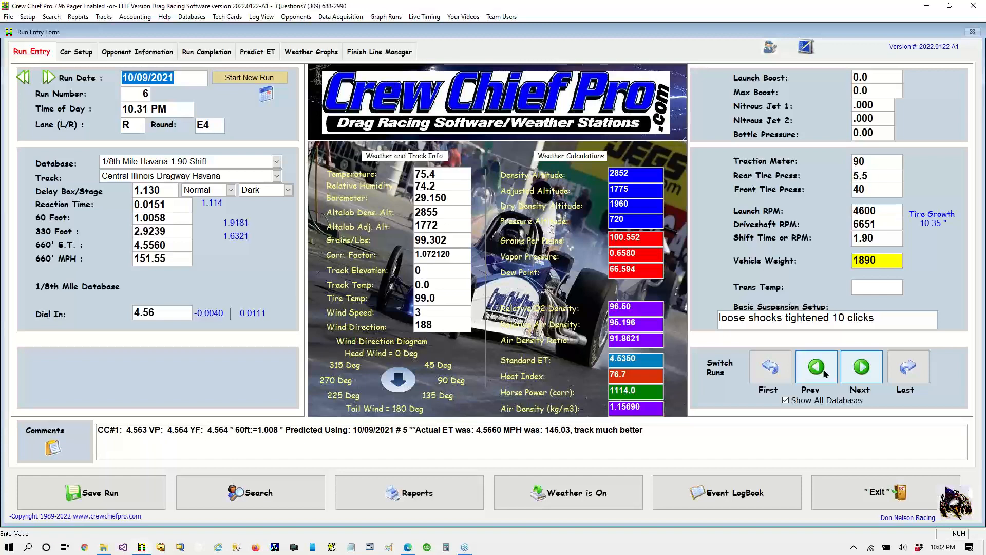
{"action": "left_click", "coordinate": [975, 151]}
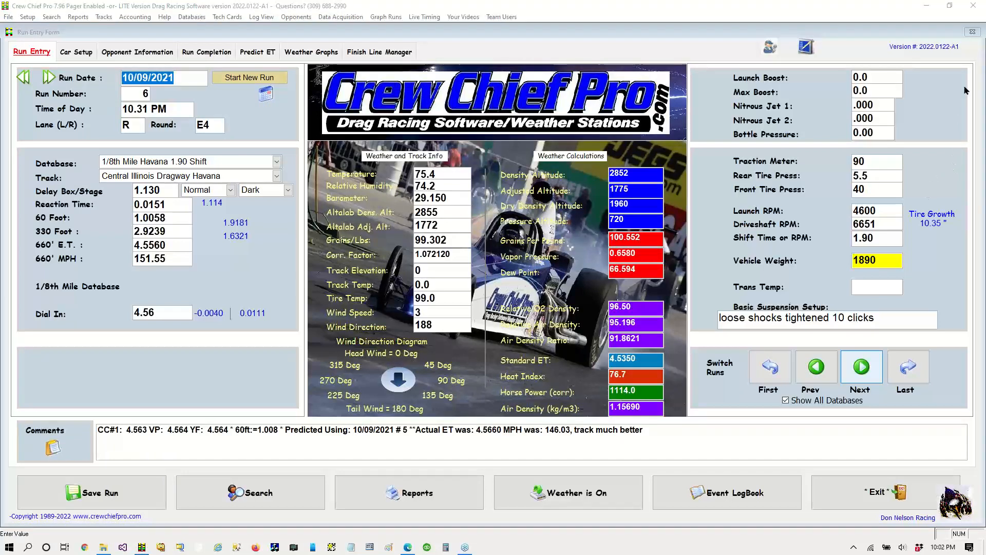
{"action": "left_click", "coordinate": [976, 33]}
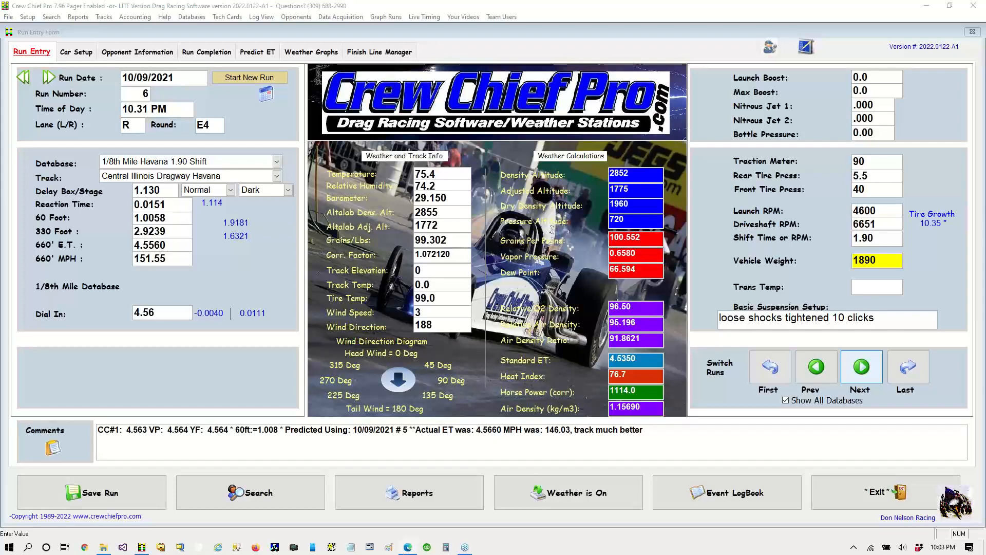
Step: Switch to File Explorer, show frontcover100300.jpg from the ButWhoWillSaveTheChildren folder in Paint, and return to the run entry form
{"action": "left_click", "coordinate": [105, 548]}
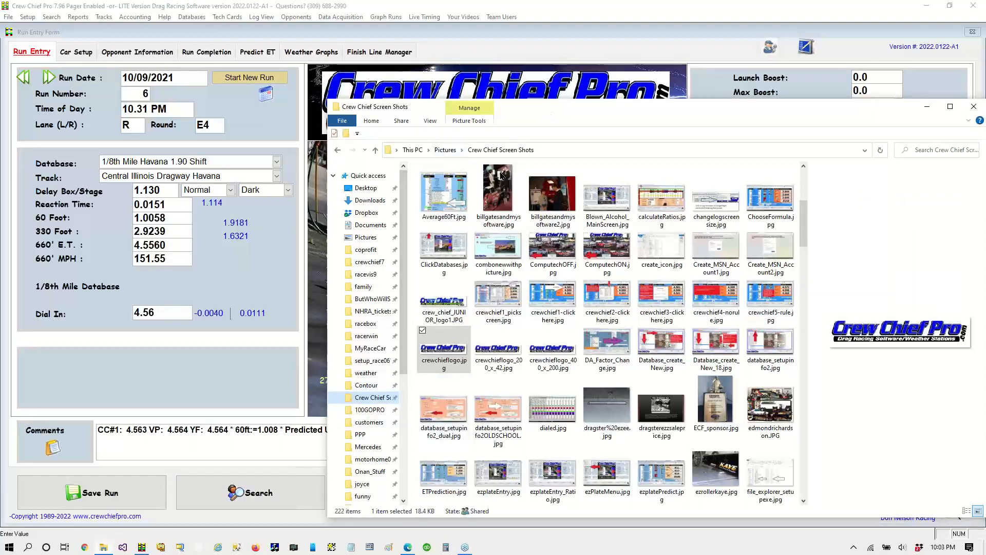
{"action": "left_click", "coordinate": [361, 301]}
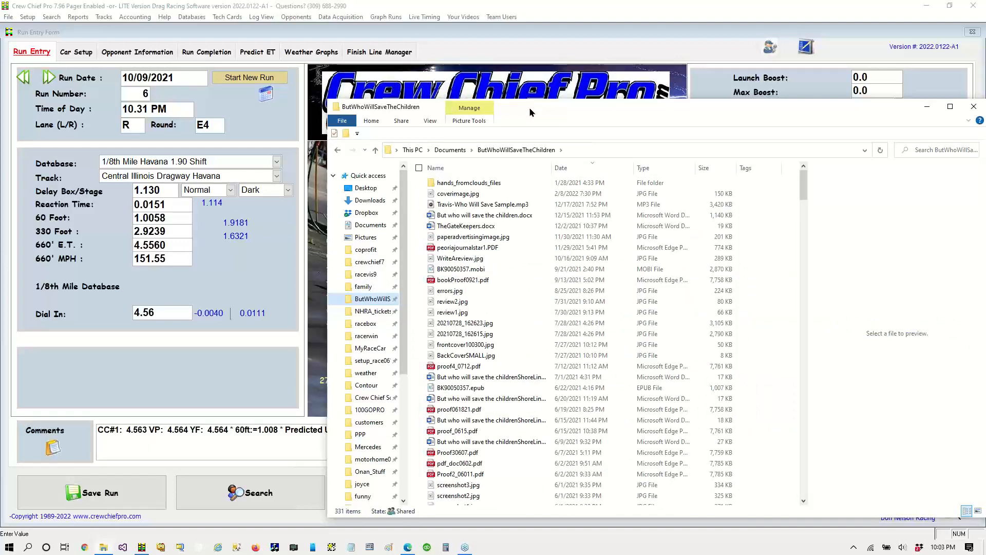
{"action": "left_click_drag", "start_coordinate": [529, 107], "coordinate": [253, 80]}
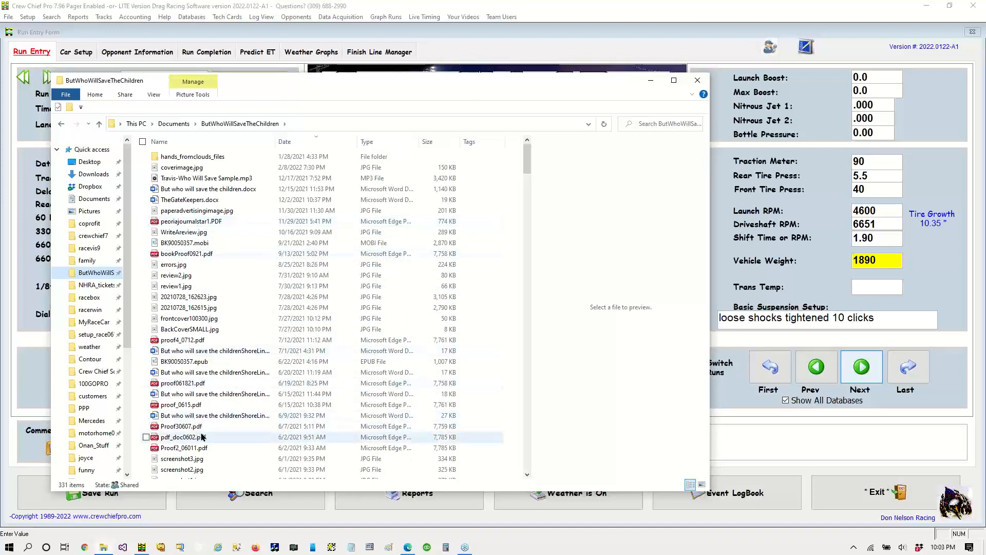
{"action": "left_click", "coordinate": [209, 302]}
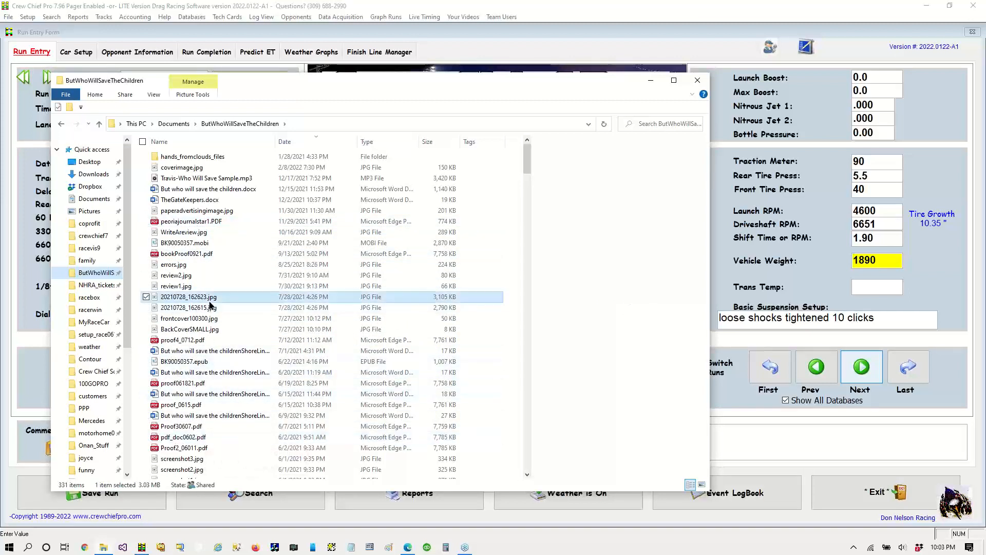
{"action": "key", "text": "Down"}
{"action": "key", "text": "Down"}
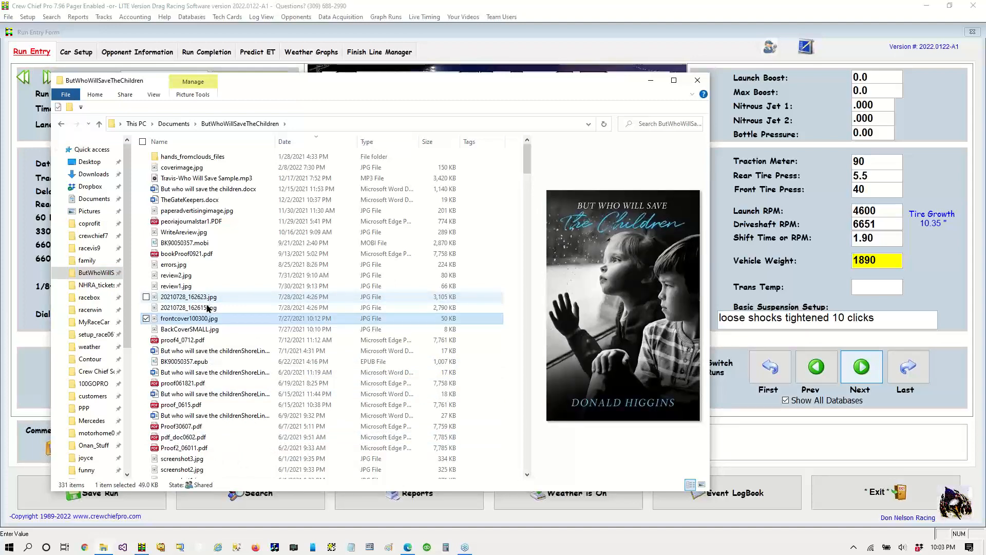
{"action": "double_click", "coordinate": [185, 319]}
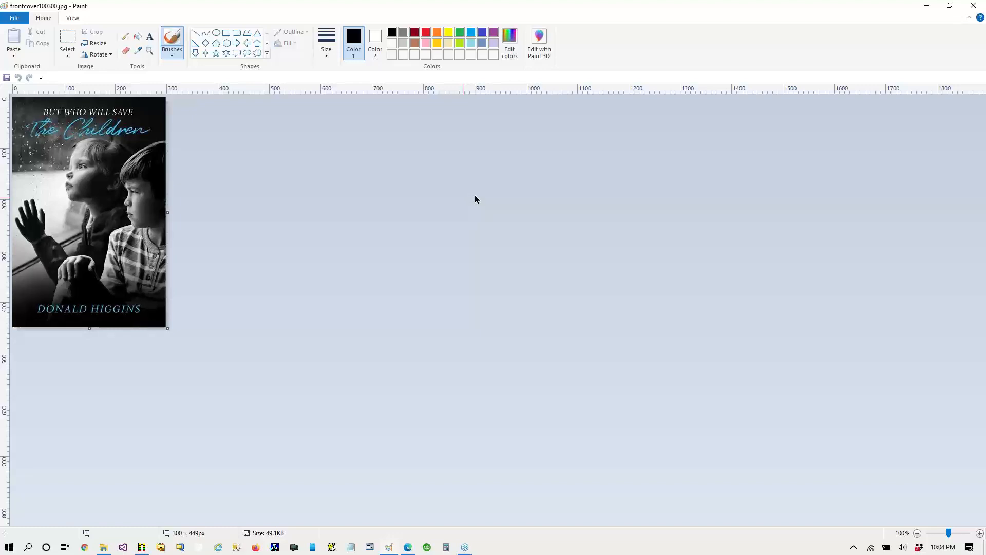
{"action": "left_click", "coordinate": [927, 5]}
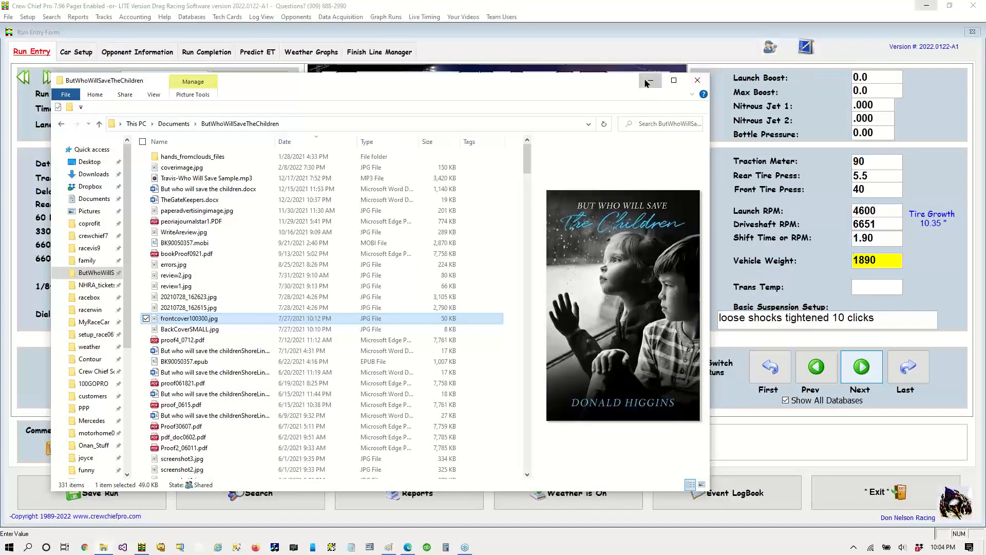
{"action": "left_click", "coordinate": [651, 80]}
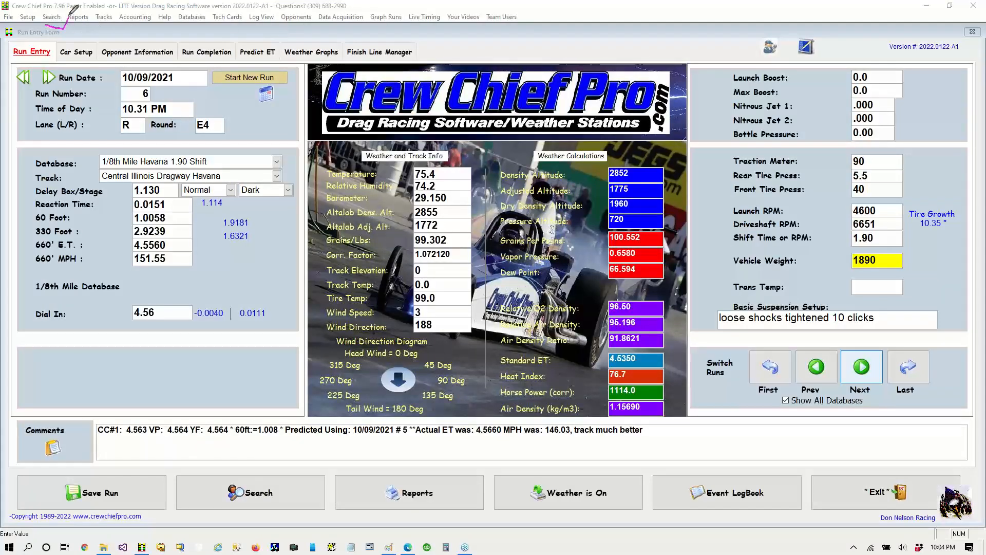
Step: Circle the Search option and search by database name to load a Jt Immokolee run
{"action": "mouse_move", "coordinate": [69, 14]}
{"action": "left_mouse_down"}
{"action": "mouse_move", "coordinate": [49, 9]}
{"action": "mouse_move", "coordinate": [43, 27]}
{"action": "mouse_move", "coordinate": [57, 30]}
{"action": "left_mouse_up"}
{"action": "left_click", "coordinate": [49, 18]}
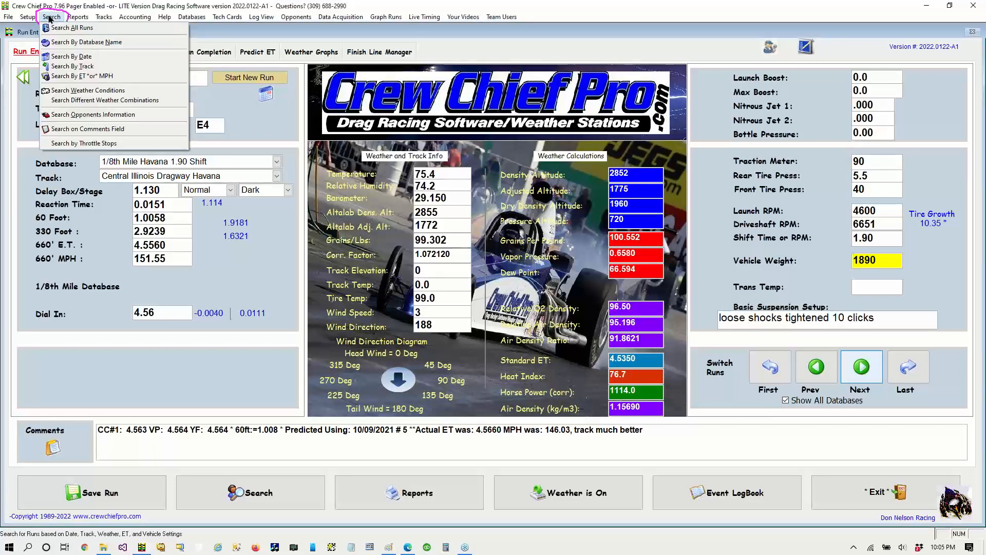
{"action": "left_click", "coordinate": [75, 43]}
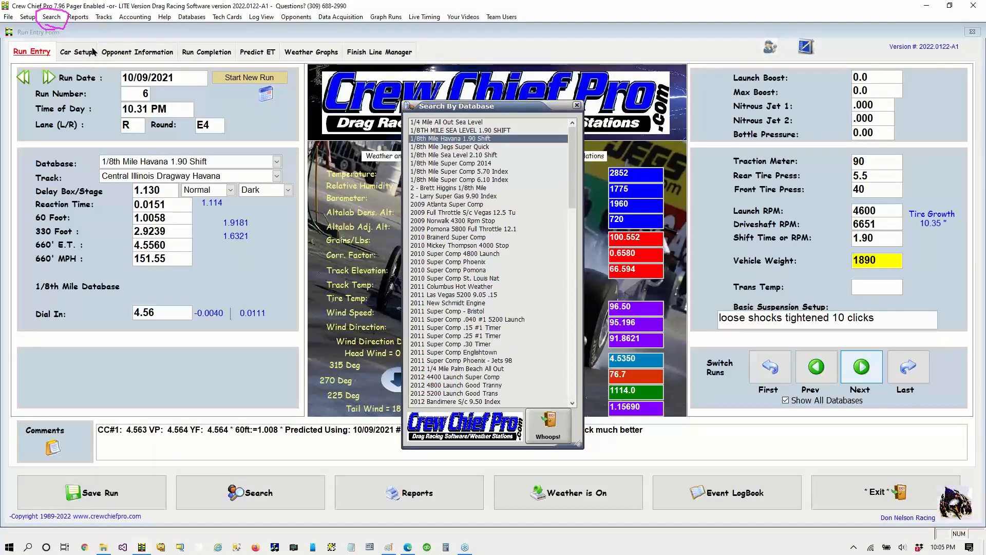
{"action": "key", "text": "j"}
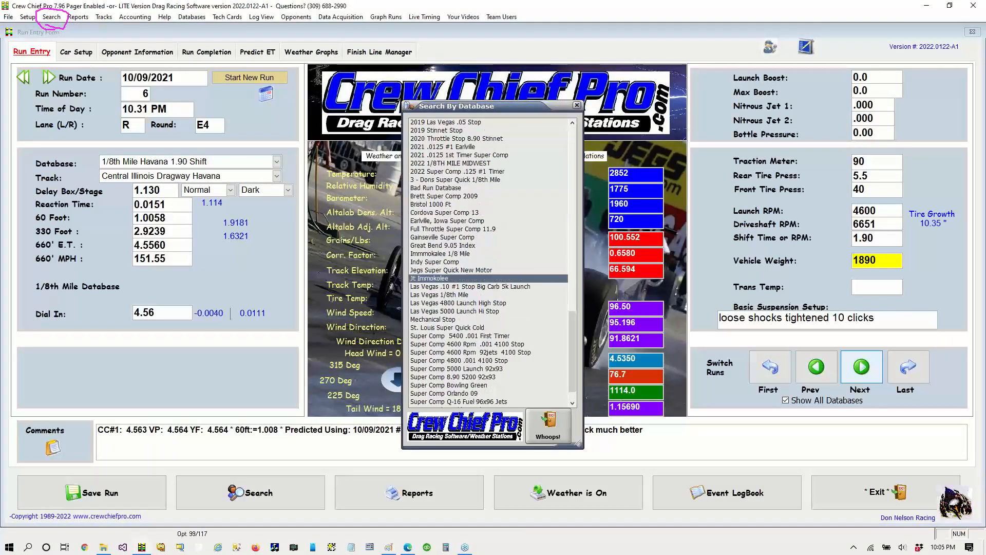
{"action": "key", "text": "Return"}
{"action": "key", "text": "Return"}
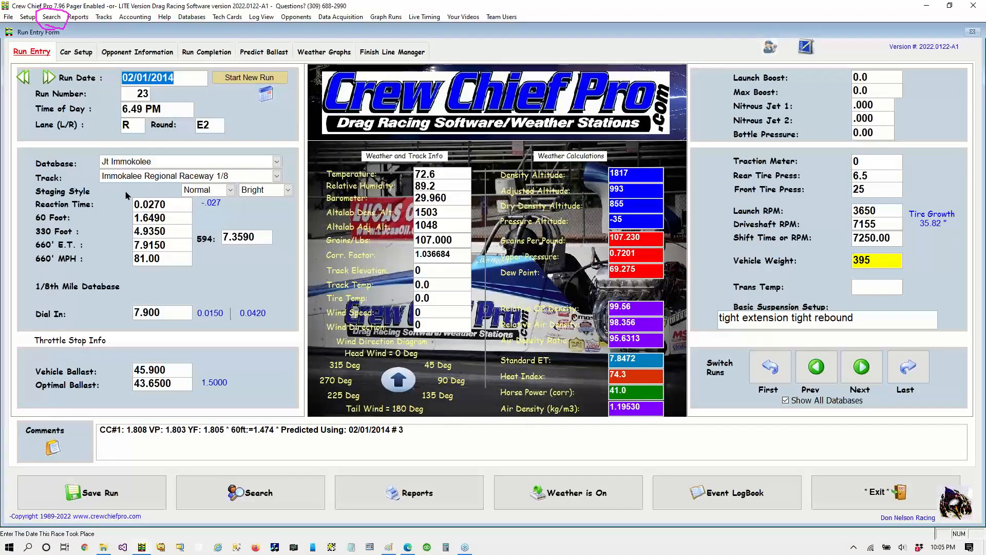
Step: Circle the ballast values, the blank space beside Staging Style, and Predict Ballast, clear the markings, and return to the last run
{"action": "left_click", "coordinate": [978, 153]}
{"action": "left_click", "coordinate": [902, 176]}
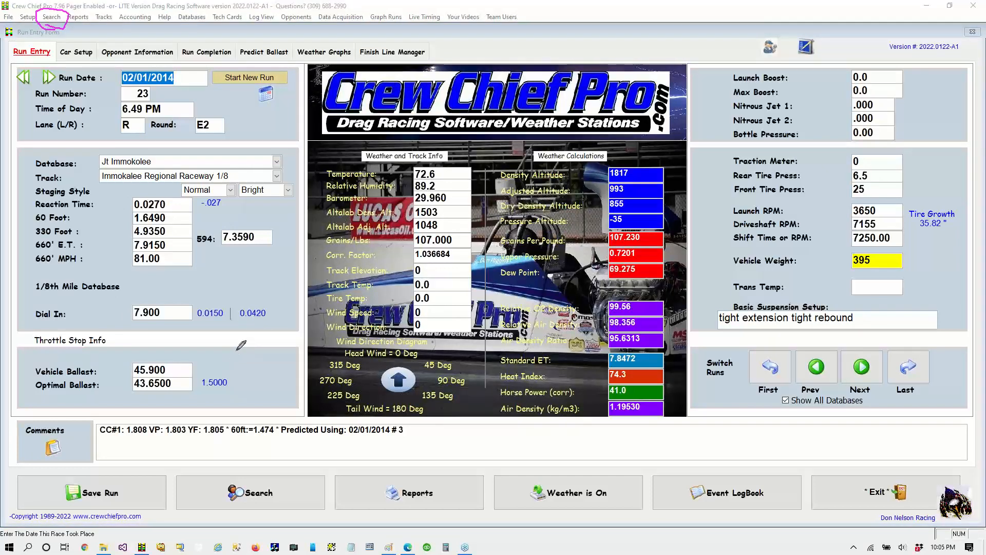
{"action": "mouse_move", "coordinate": [238, 349]}
{"action": "left_mouse_down"}
{"action": "mouse_move", "coordinate": [134, 329]}
{"action": "mouse_move", "coordinate": [9, 385]}
{"action": "mouse_move", "coordinate": [85, 419]}
{"action": "mouse_move", "coordinate": [205, 402]}
{"action": "mouse_move", "coordinate": [232, 352]}
{"action": "mouse_move", "coordinate": [211, 328]}
{"action": "left_mouse_up"}
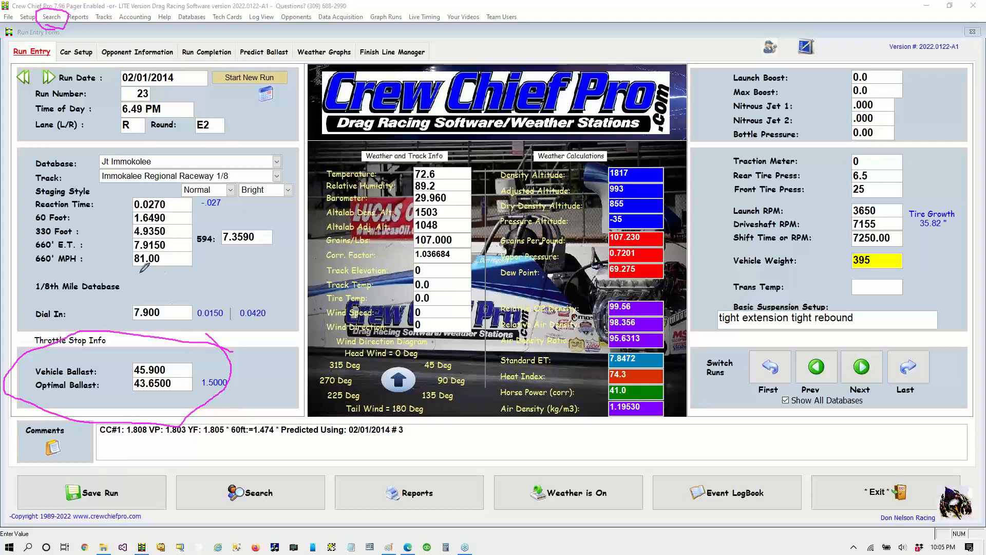
{"action": "mouse_move", "coordinate": [128, 204]}
{"action": "left_mouse_down"}
{"action": "mouse_move", "coordinate": [183, 200]}
{"action": "mouse_move", "coordinate": [163, 175]}
{"action": "mouse_move", "coordinate": [126, 205]}
{"action": "left_mouse_up"}
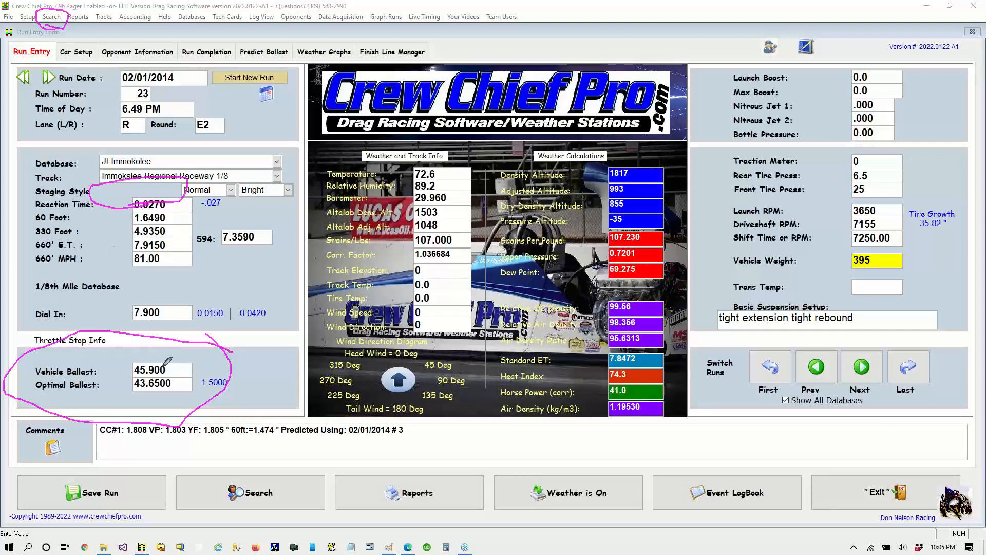
{"action": "mouse_move", "coordinate": [284, 32]}
{"action": "left_mouse_down"}
{"action": "mouse_move", "coordinate": [259, 32]}
{"action": "mouse_move", "coordinate": [234, 56]}
{"action": "mouse_move", "coordinate": [266, 73]}
{"action": "mouse_move", "coordinate": [292, 41]}
{"action": "mouse_move", "coordinate": [271, 33]}
{"action": "left_mouse_up"}
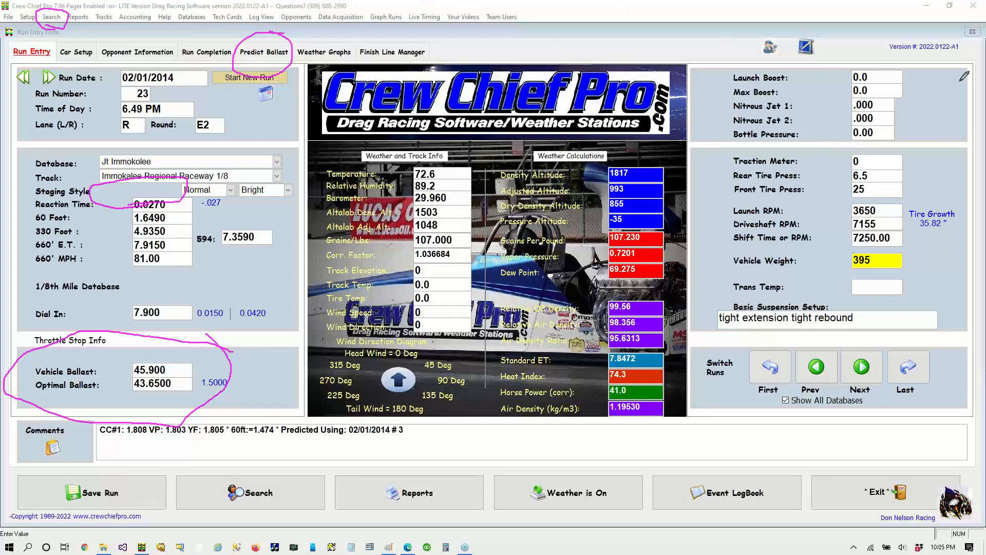
{"action": "left_click", "coordinate": [905, 227]}
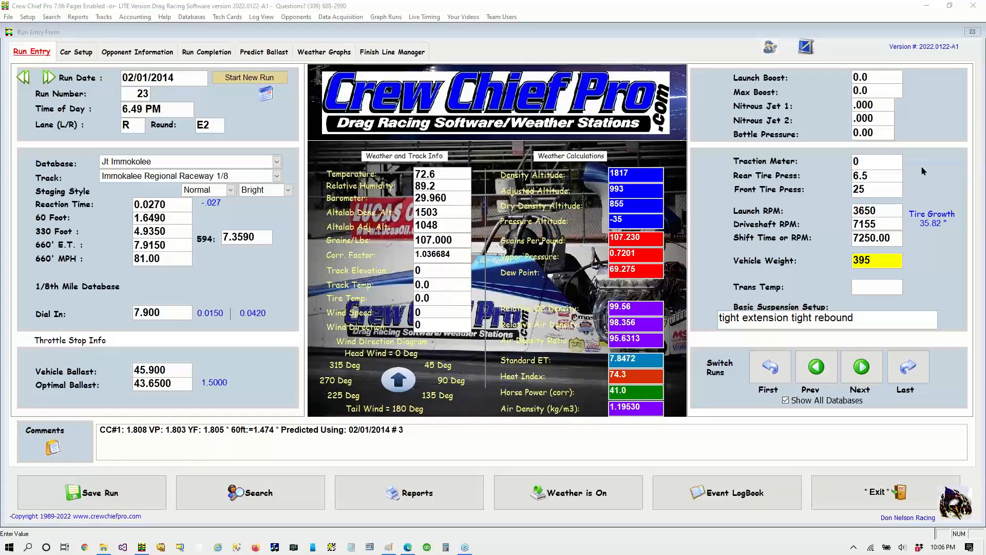
{"action": "left_click", "coordinate": [904, 380]}
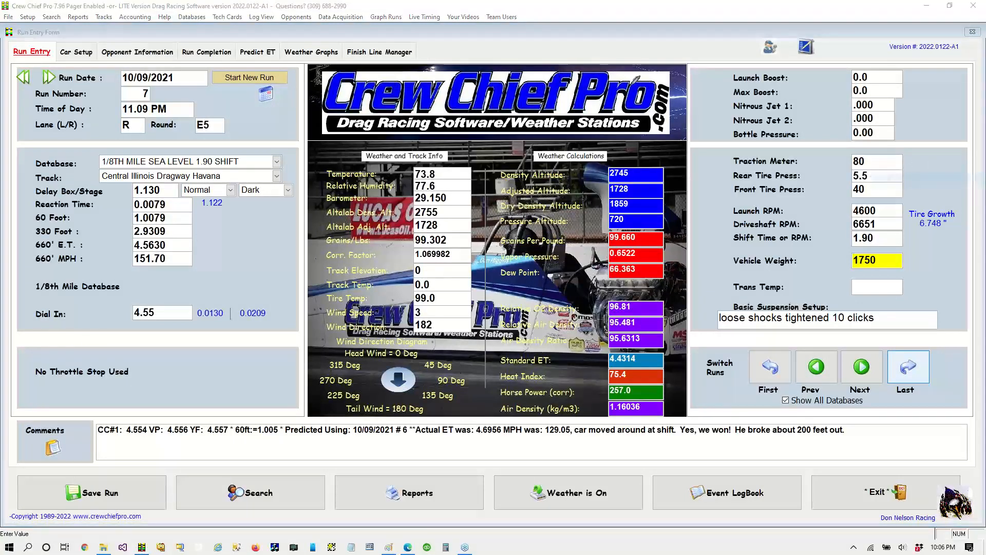
Step: Circle the Data Acquisition and Setup menu names and open the Data Acquisition Setup
{"action": "mouse_move", "coordinate": [305, 30]}
{"action": "left_mouse_down"}
{"action": "mouse_move", "coordinate": [364, 21]}
{"action": "mouse_move", "coordinate": [361, 8]}
{"action": "mouse_move", "coordinate": [320, 9]}
{"action": "mouse_move", "coordinate": [331, 32]}
{"action": "left_mouse_up"}
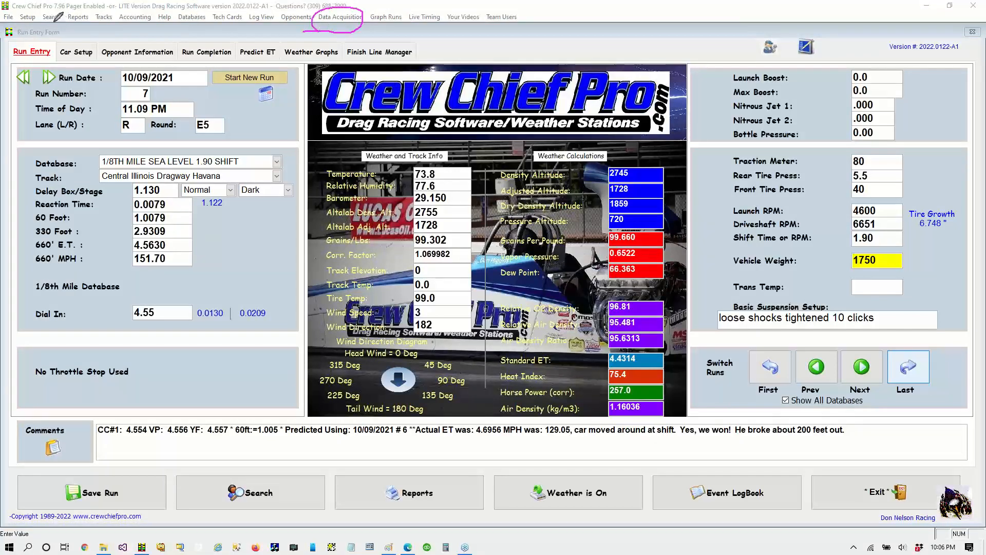
{"action": "mouse_move", "coordinate": [41, 18]}
{"action": "left_mouse_down"}
{"action": "mouse_move", "coordinate": [22, 10]}
{"action": "mouse_move", "coordinate": [15, 20]}
{"action": "mouse_move", "coordinate": [32, 25]}
{"action": "left_mouse_up"}
{"action": "left_click", "coordinate": [25, 18]}
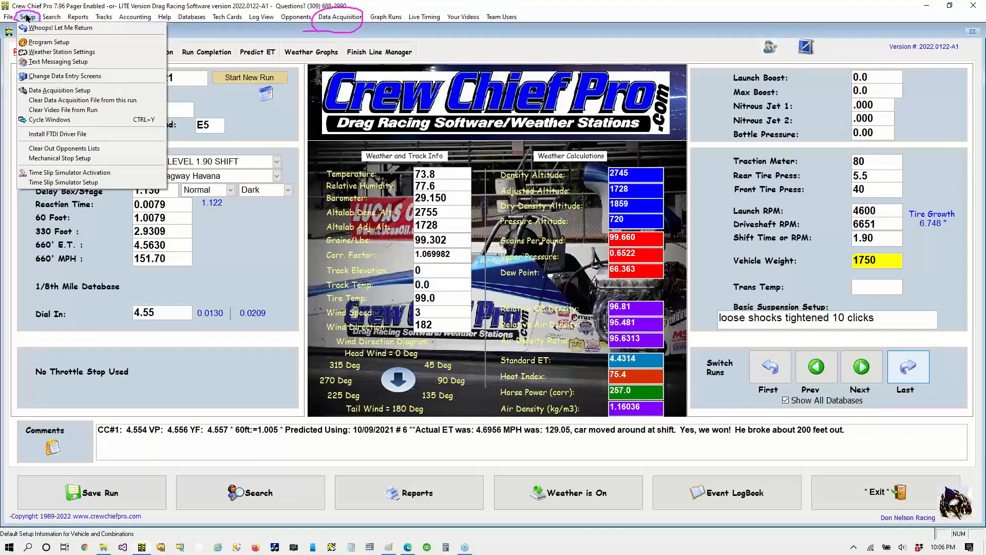
{"action": "left_click", "coordinate": [53, 91]}
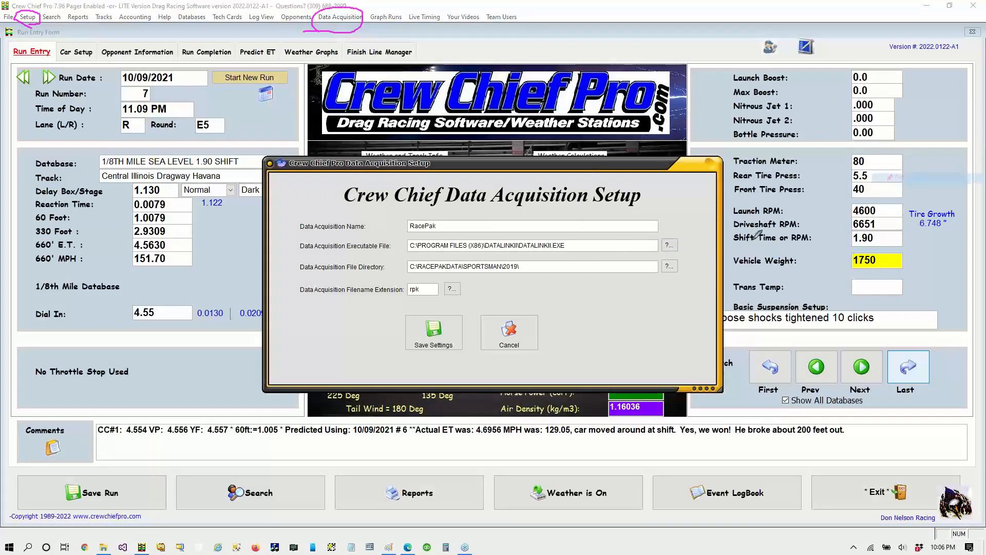
Step: Mark the executable file's browse button, the DATALINKII.EXE path, and the year in the file directory path
{"action": "mouse_move", "coordinate": [682, 226]}
{"action": "left_mouse_down"}
{"action": "mouse_move", "coordinate": [653, 230]}
{"action": "mouse_move", "coordinate": [666, 253]}
{"action": "mouse_move", "coordinate": [682, 224]}
{"action": "left_mouse_up"}
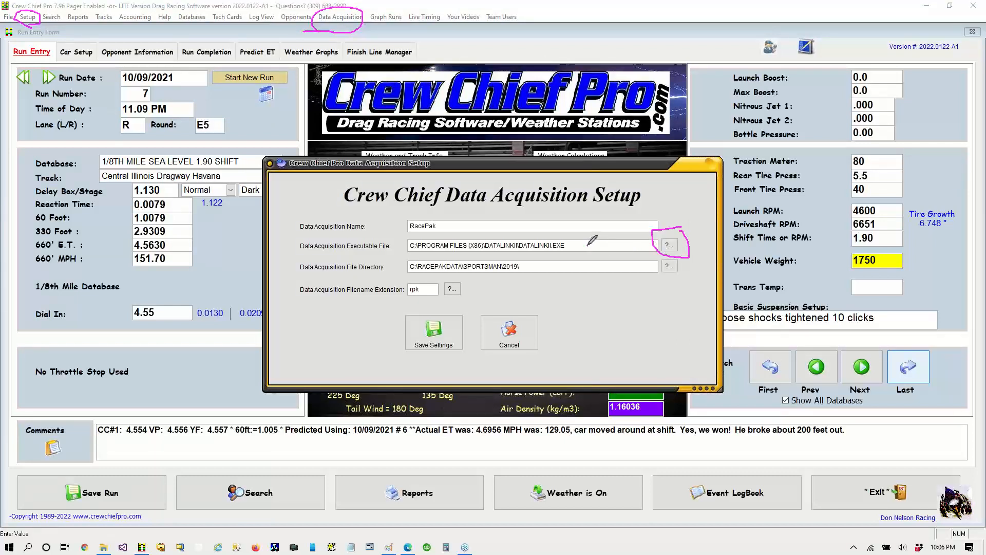
{"action": "mouse_move", "coordinate": [588, 246]}
{"action": "left_mouse_down"}
{"action": "mouse_move", "coordinate": [578, 246]}
{"action": "mouse_move", "coordinate": [584, 254]}
{"action": "mouse_move", "coordinate": [586, 241]}
{"action": "left_mouse_up"}
{"action": "mouse_move", "coordinate": [534, 267]}
{"action": "left_mouse_down"}
{"action": "mouse_move", "coordinate": [538, 285]}
{"action": "mouse_move", "coordinate": [518, 272]}
{"action": "mouse_move", "coordinate": [520, 260]}
{"action": "mouse_move", "coordinate": [495, 262]}
{"action": "mouse_move", "coordinate": [504, 275]}
{"action": "mouse_move", "coordinate": [526, 266]}
{"action": "left_mouse_up"}
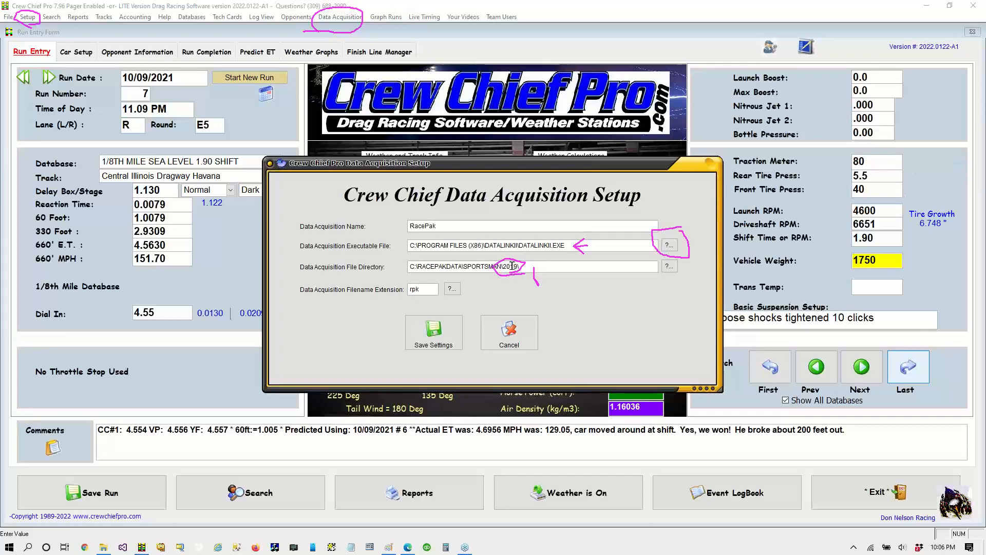
Step: Change the year folder in the data acquisition file directory to 2021 and save the settings
{"action": "left_click_drag", "start_coordinate": [511, 265], "coordinate": [519, 266]}
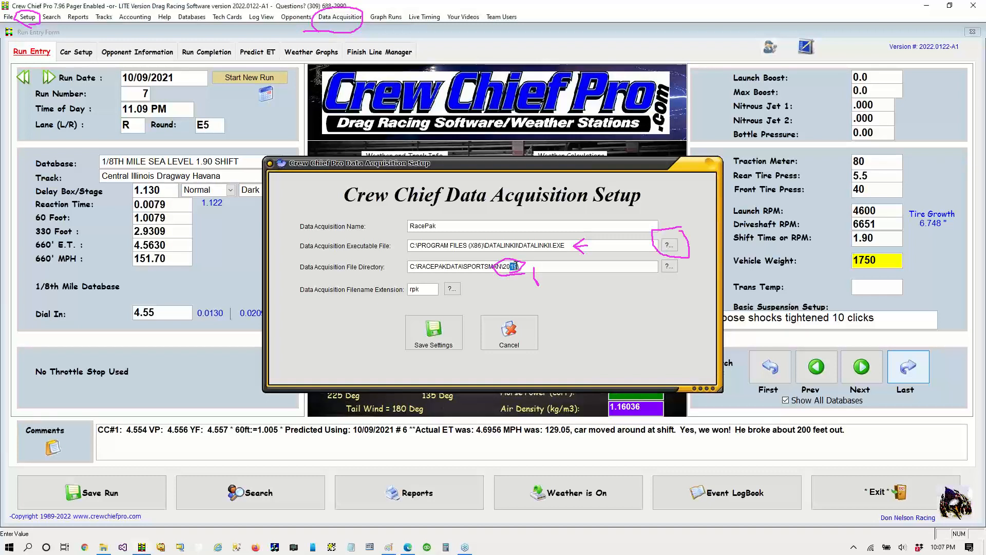
{"action": "type", "text": "21"}
{"action": "left_click", "coordinate": [433, 332]}
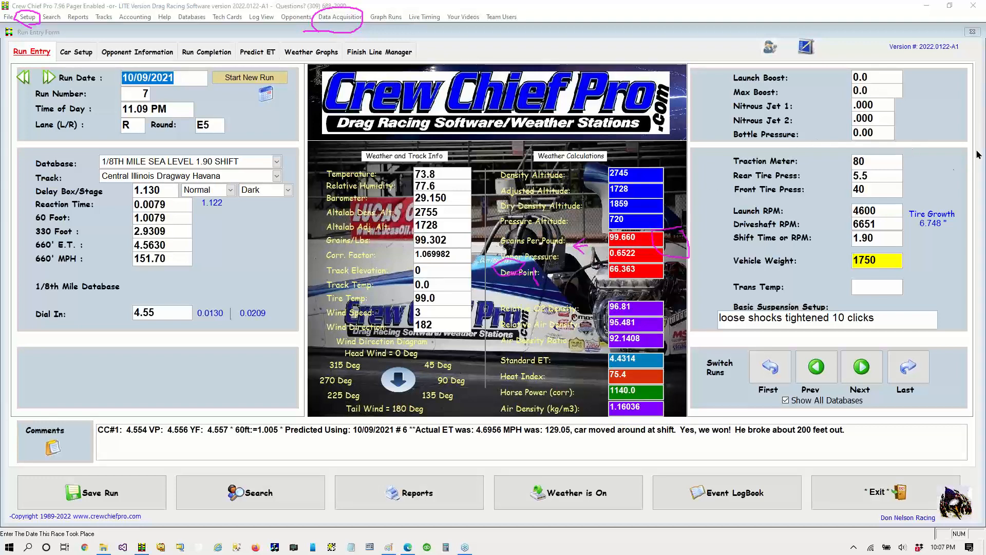
Step: Open the NATIONALTIME1 data file from the 2021 Gainesville folder in DataLinkII, clear the markings, and close DataLinkII
{"action": "left_click", "coordinate": [342, 19]}
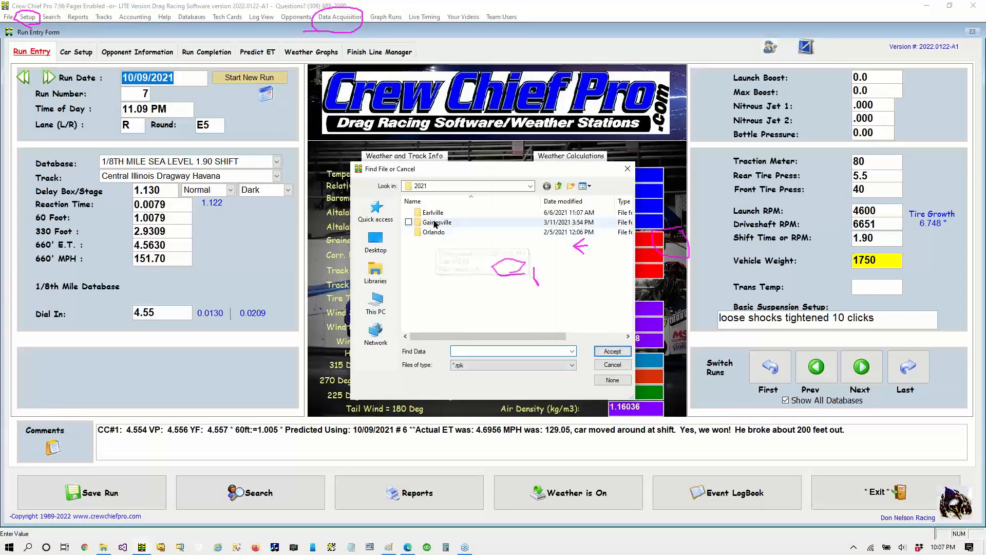
{"action": "double_click", "coordinate": [435, 223]}
{"action": "double_click", "coordinate": [436, 222]}
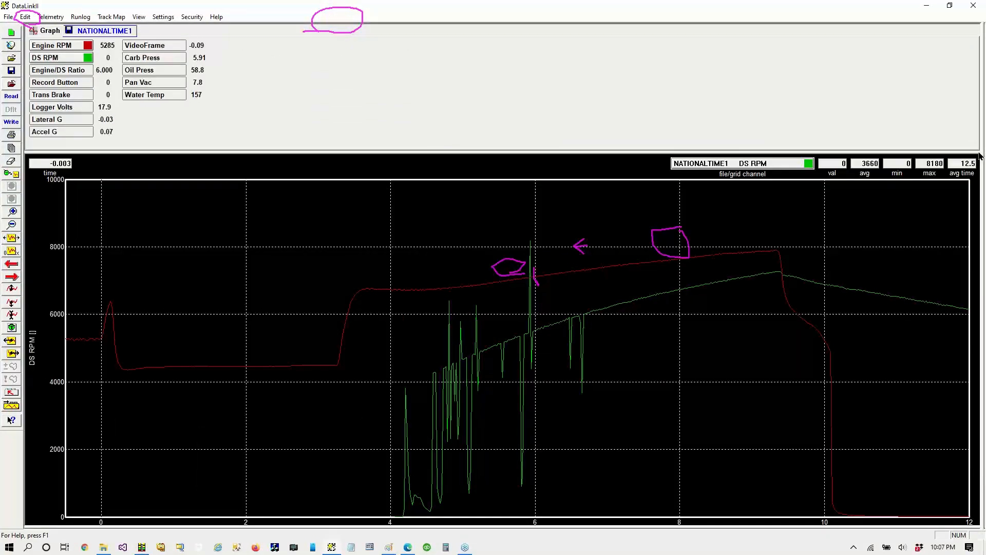
{"action": "left_click", "coordinate": [979, 156]}
{"action": "left_click", "coordinate": [908, 227]}
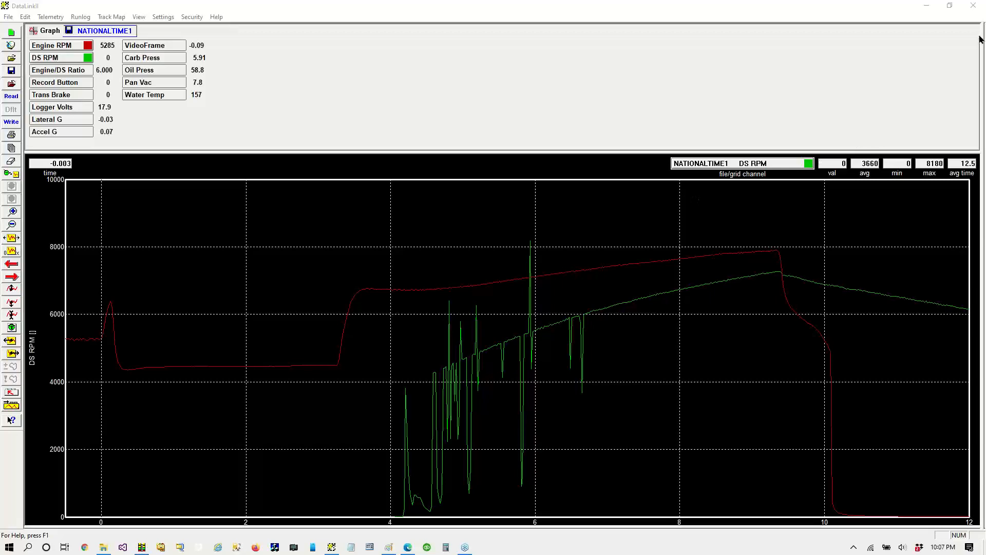
{"action": "left_click", "coordinate": [974, 5]}
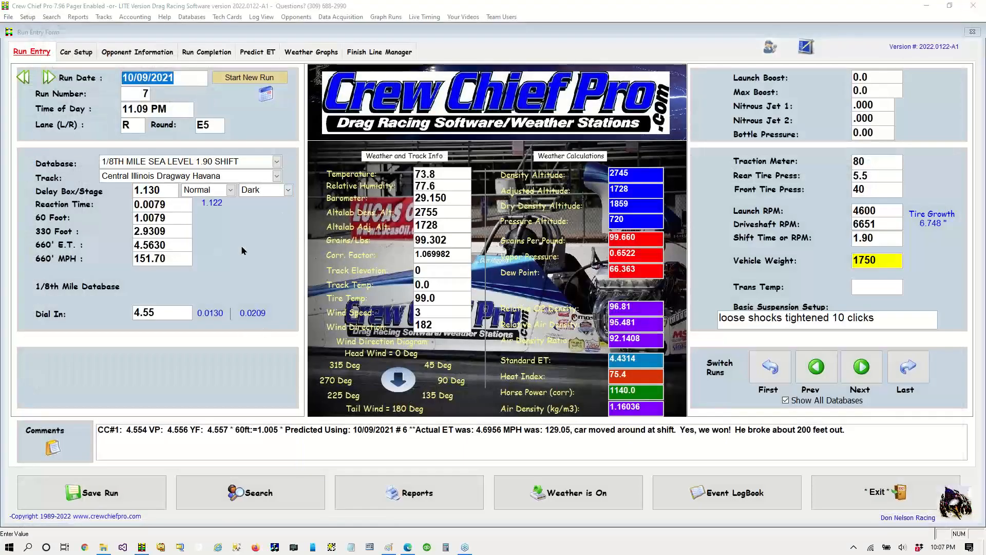
Step: Reopen the run's data acquisition file in DataLinkII, expand the information pane below the graph, and show the Weather page
{"action": "left_click", "coordinate": [183, 277]}
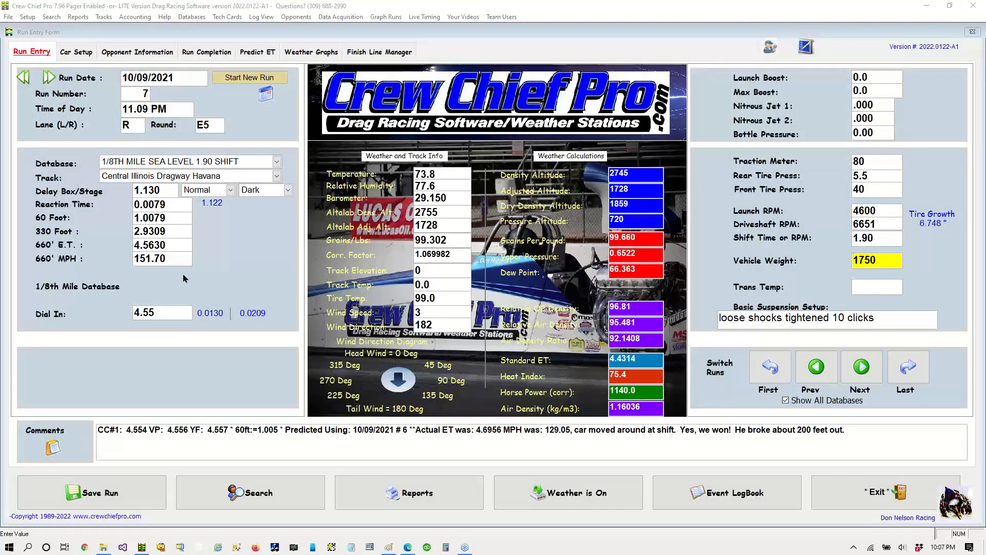
{"action": "left_click", "coordinate": [336, 17]}
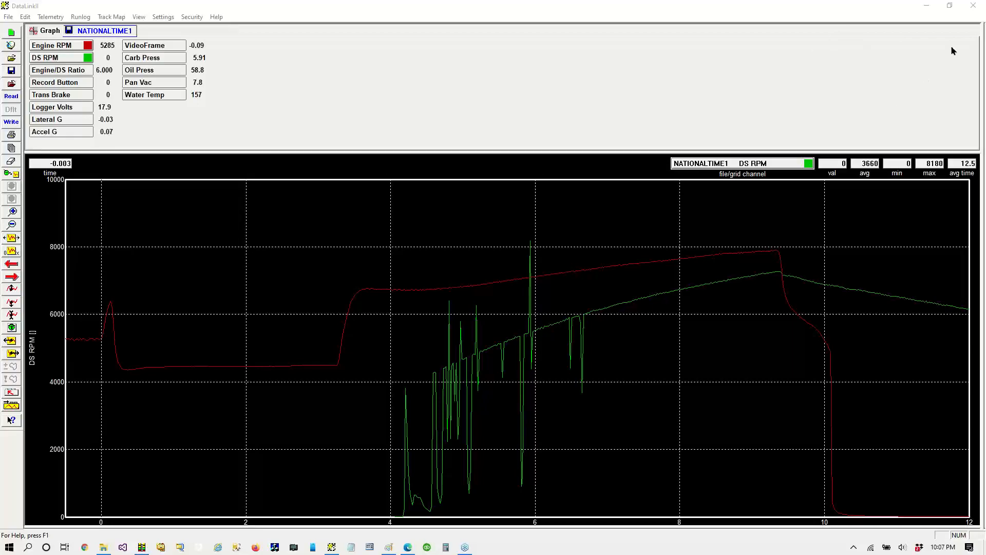
{"action": "left_click", "coordinate": [973, 6]}
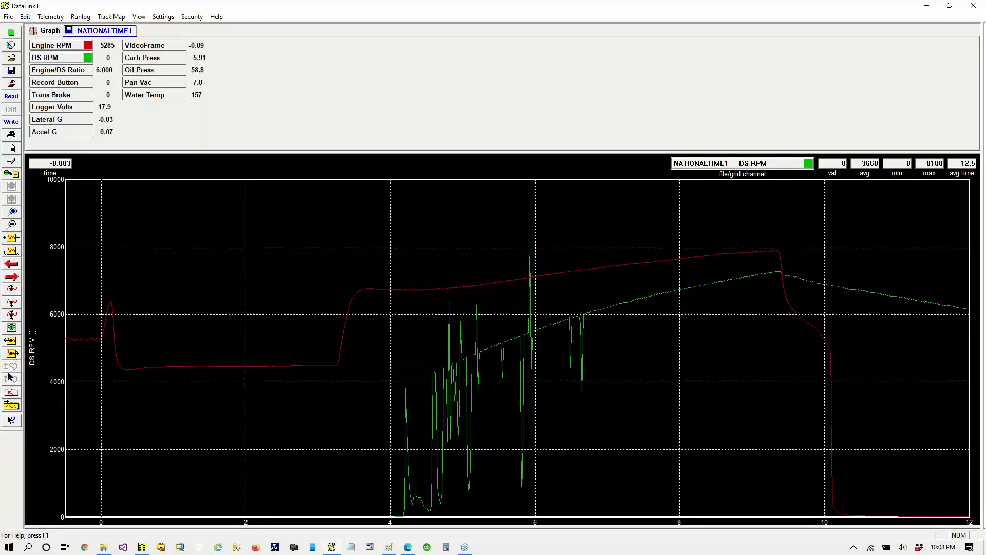
{"action": "left_click_drag", "start_coordinate": [298, 526], "coordinate": [292, 483]}
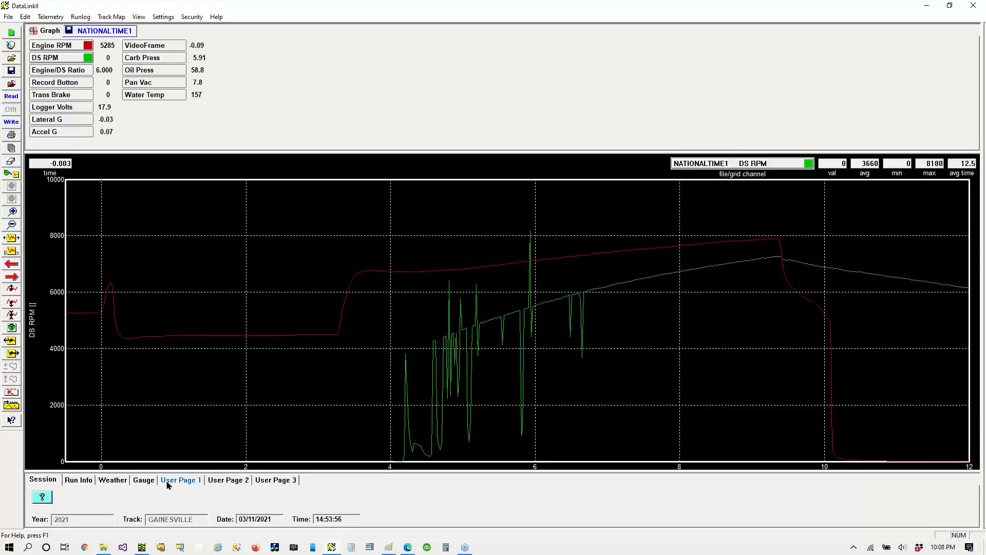
{"action": "left_click", "coordinate": [114, 480]}
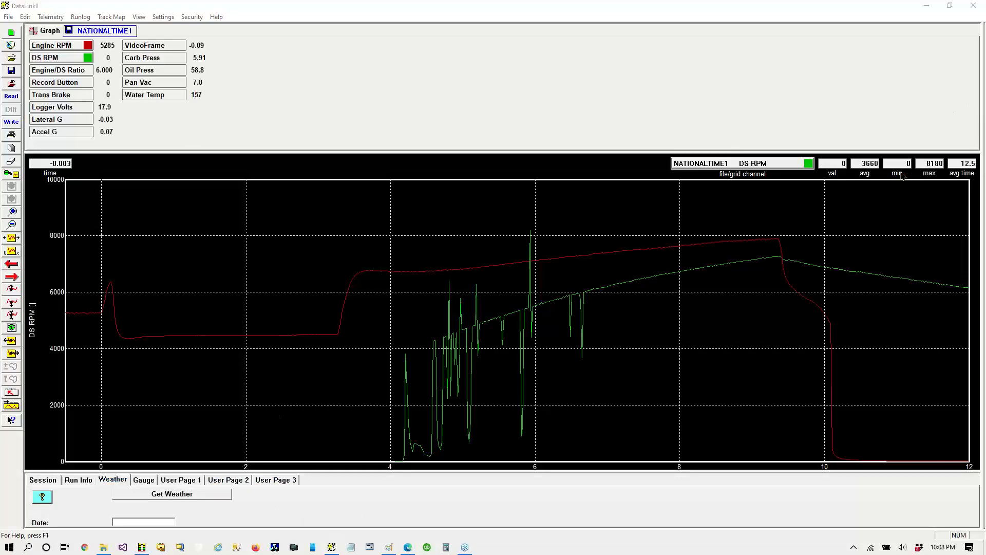
Step: Circle the weather area, draw arrows to Weather and Get Weather, and close DataLinkII to return to the run entry form
{"action": "mouse_move", "coordinate": [51, 456]}
{"action": "left_mouse_down"}
{"action": "mouse_move", "coordinate": [194, 535]}
{"action": "mouse_move", "coordinate": [252, 491]}
{"action": "mouse_move", "coordinate": [128, 439]}
{"action": "mouse_move", "coordinate": [52, 478]}
{"action": "mouse_move", "coordinate": [50, 492]}
{"action": "left_mouse_up"}
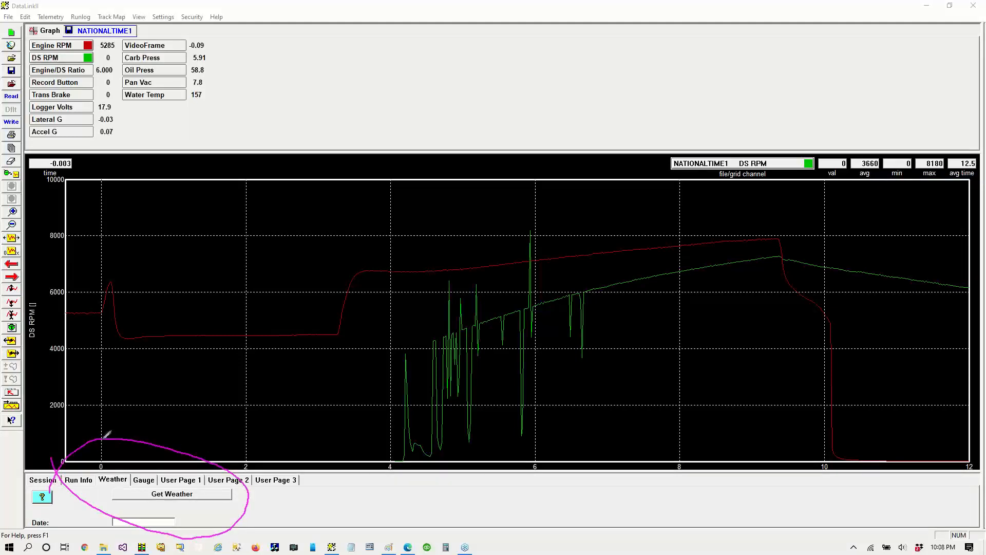
{"action": "mouse_move", "coordinate": [93, 419]}
{"action": "left_mouse_down"}
{"action": "mouse_move", "coordinate": [105, 476]}
{"action": "mouse_move", "coordinate": [108, 461]}
{"action": "left_mouse_up"}
{"action": "mouse_move", "coordinate": [314, 508]}
{"action": "left_mouse_down"}
{"action": "mouse_move", "coordinate": [218, 495]}
{"action": "mouse_move", "coordinate": [223, 503]}
{"action": "mouse_move", "coordinate": [225, 489]}
{"action": "left_mouse_up"}
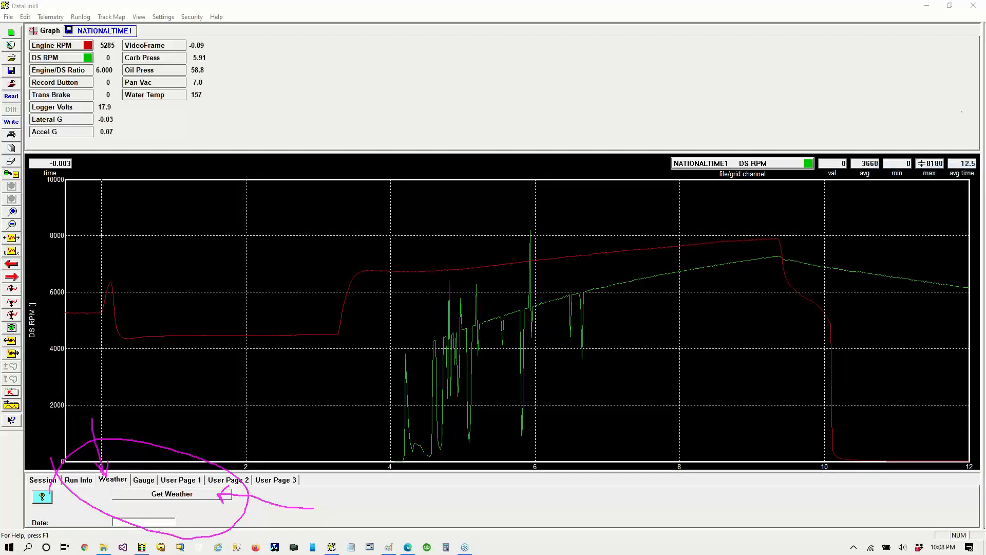
{"action": "left_click", "coordinate": [974, 6]}
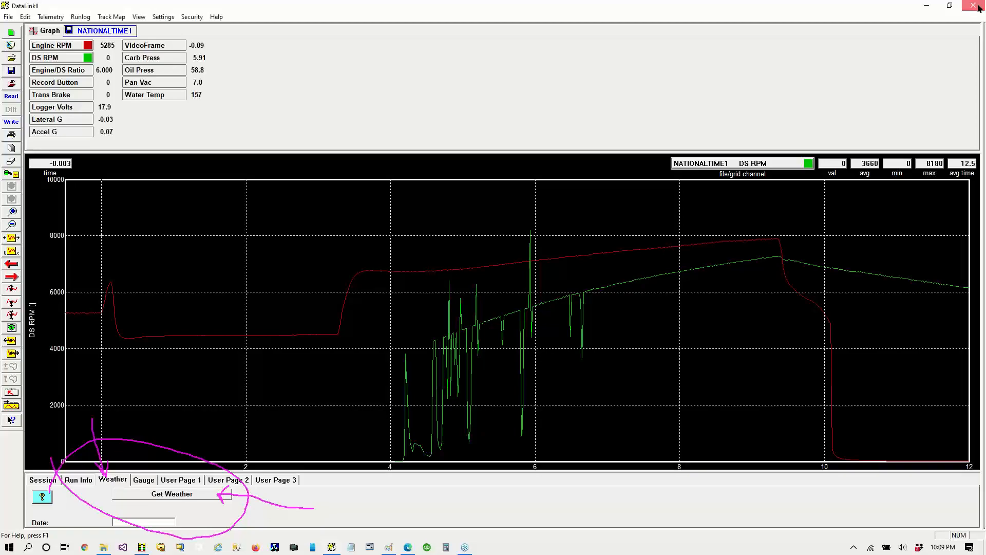
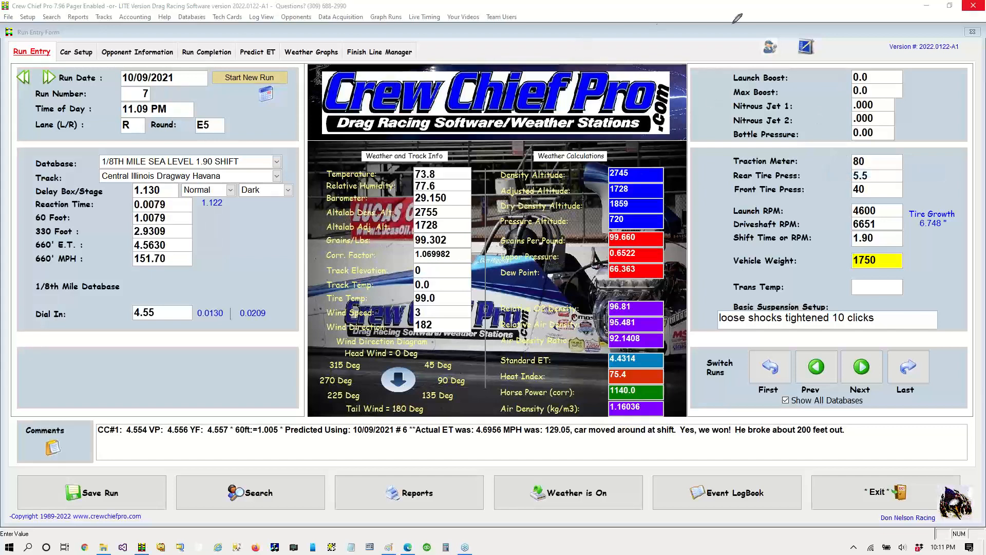
Step: Circle the vehicle maintenance shortcut, clear the markings, and open the Vehicle Maintenance Information
{"action": "mouse_move", "coordinate": [771, 31]}
{"action": "left_mouse_down"}
{"action": "mouse_move", "coordinate": [738, 52]}
{"action": "mouse_move", "coordinate": [794, 52]}
{"action": "mouse_move", "coordinate": [744, 27]}
{"action": "mouse_move", "coordinate": [762, 41]}
{"action": "mouse_move", "coordinate": [747, 37]}
{"action": "mouse_move", "coordinate": [764, 31]}
{"action": "left_mouse_up"}
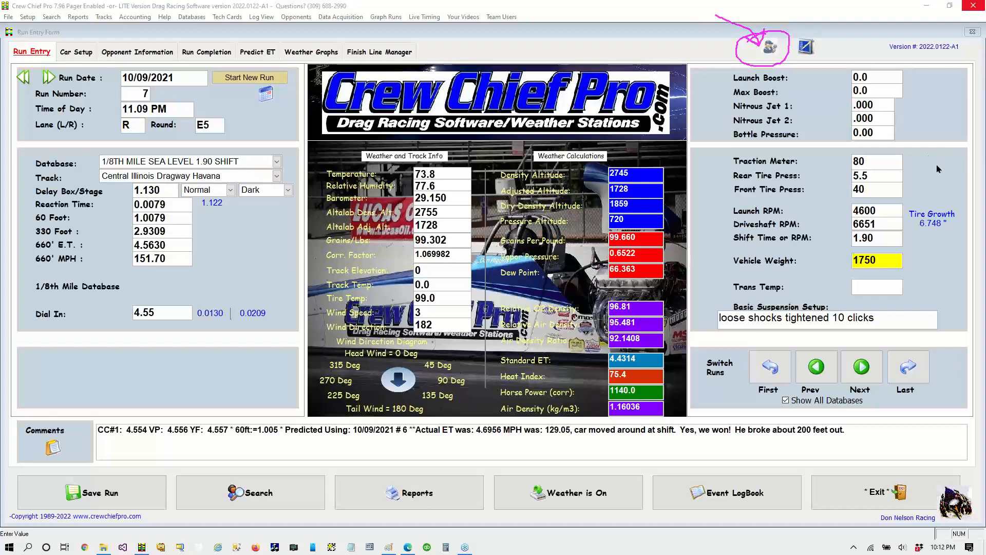
{"action": "left_click", "coordinate": [910, 220]}
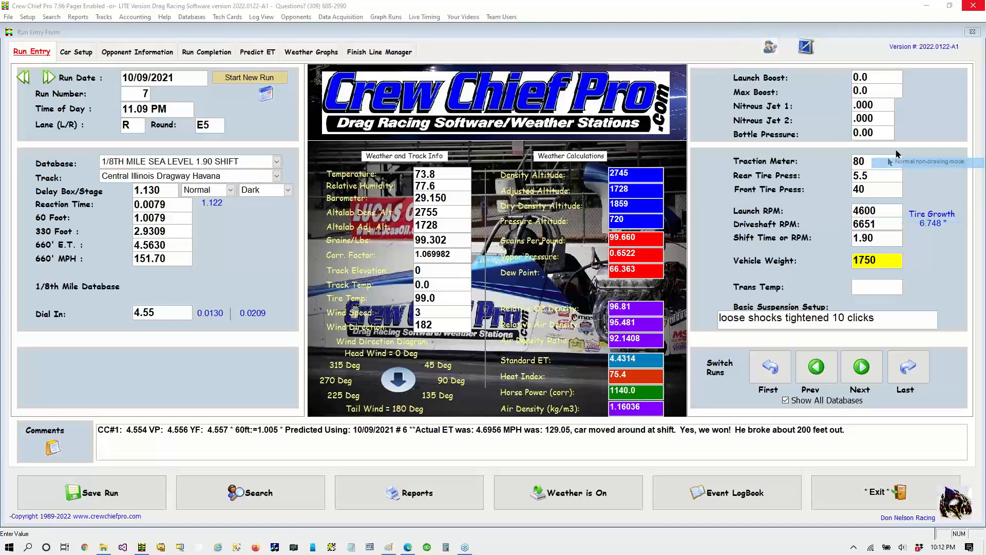
{"action": "left_click", "coordinate": [770, 47]}
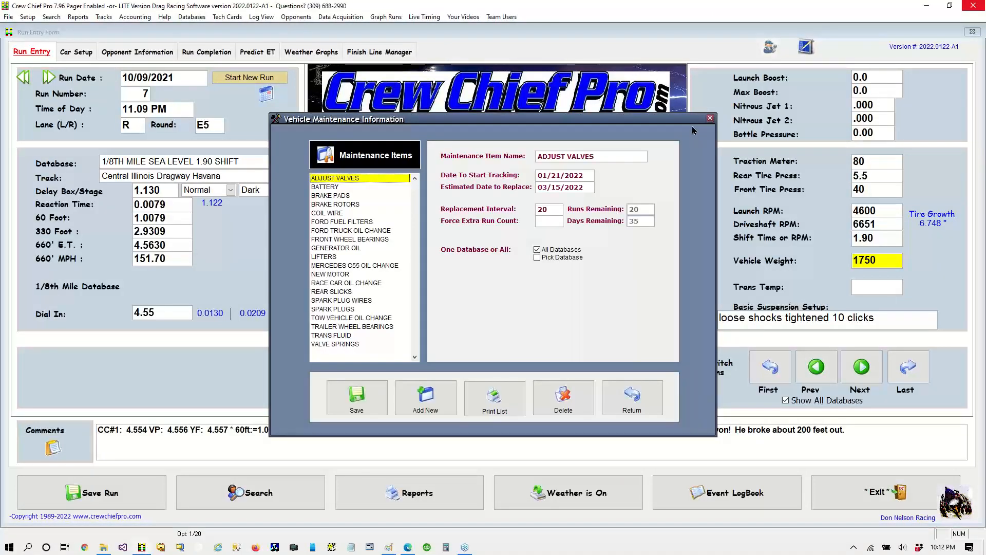
Step: Review the maintenance details for Generator Oil, Rear Slicks, New Motor, Trans Fluid, and Ford Fuel Filters
{"action": "left_click", "coordinate": [348, 249]}
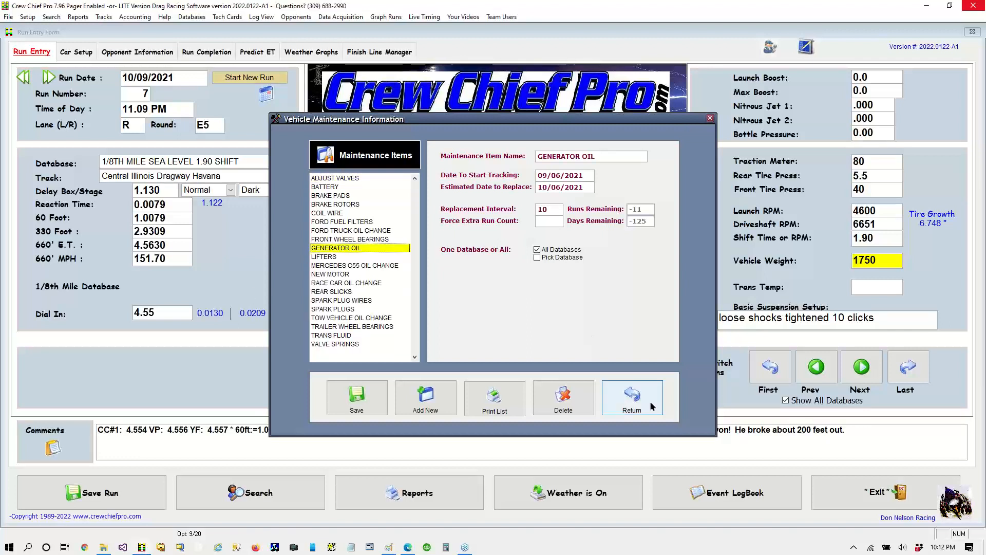
{"action": "left_click", "coordinate": [322, 292]}
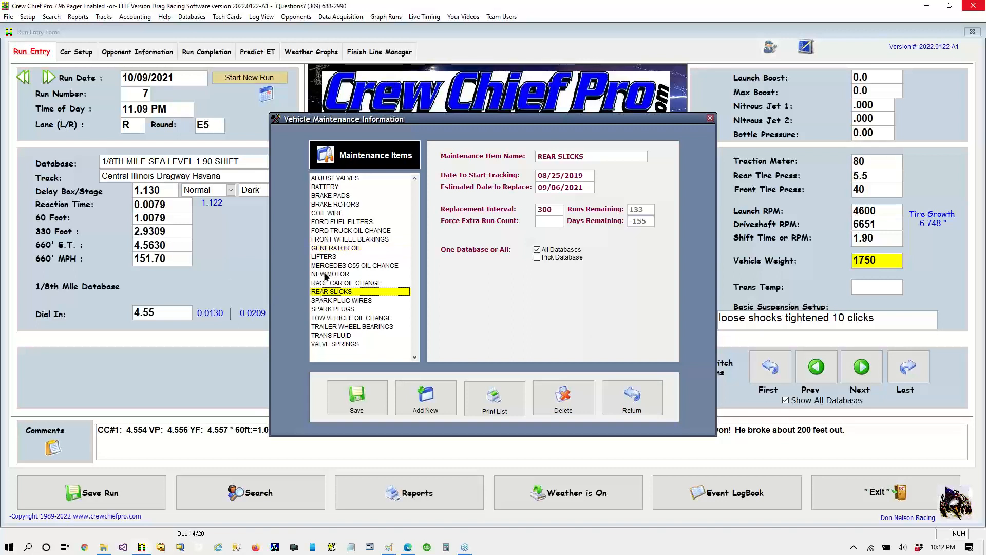
{"action": "left_click", "coordinate": [326, 274]}
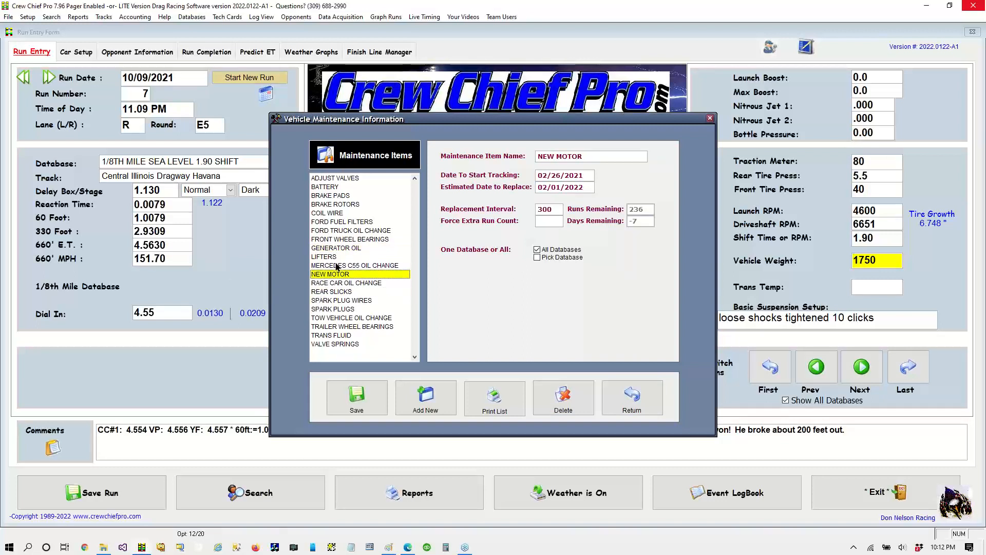
{"action": "left_click", "coordinate": [334, 338]}
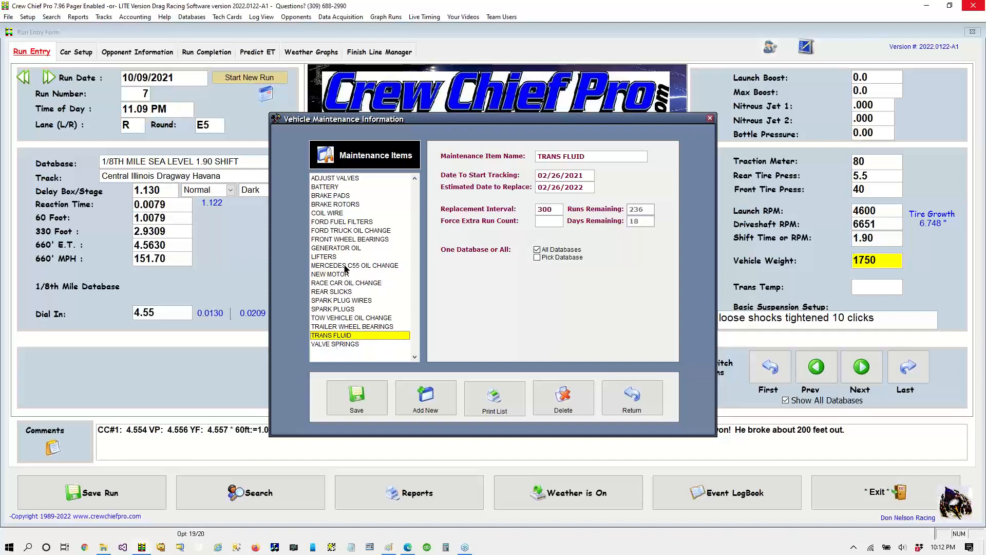
{"action": "left_click", "coordinate": [335, 223]}
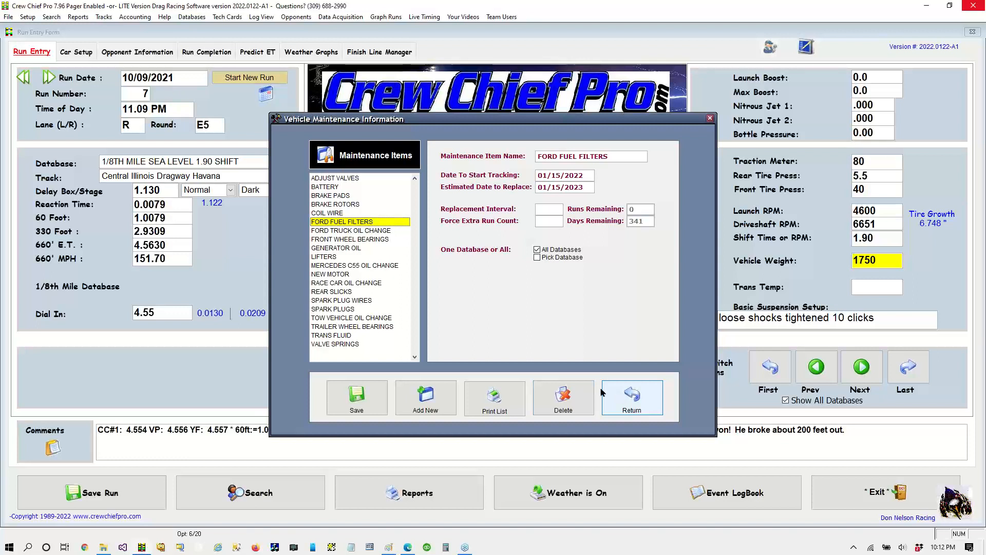
Step: Preview the maintenance schedule report on screen at full window size, close it, and return to the run entry form
{"action": "left_click", "coordinate": [485, 395]}
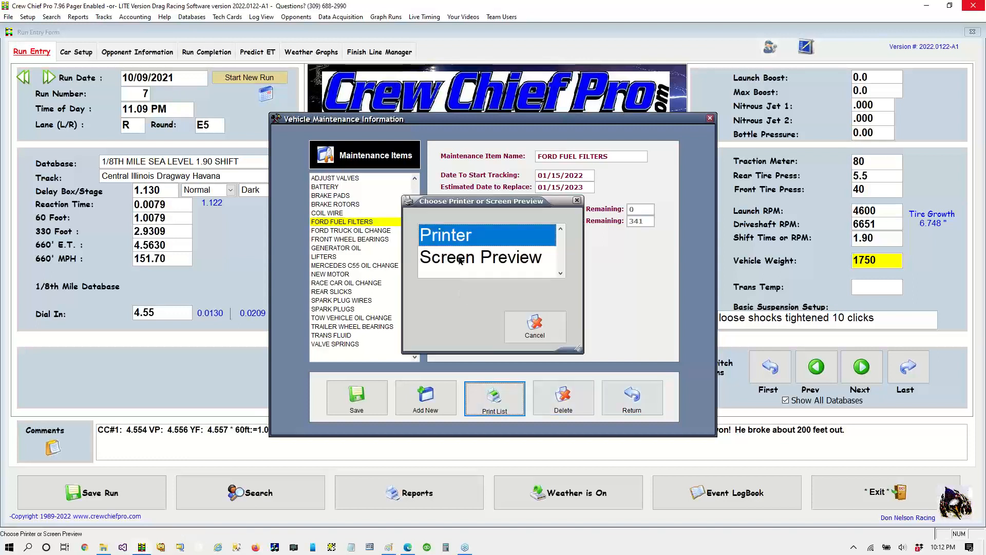
{"action": "left_click", "coordinate": [461, 261]}
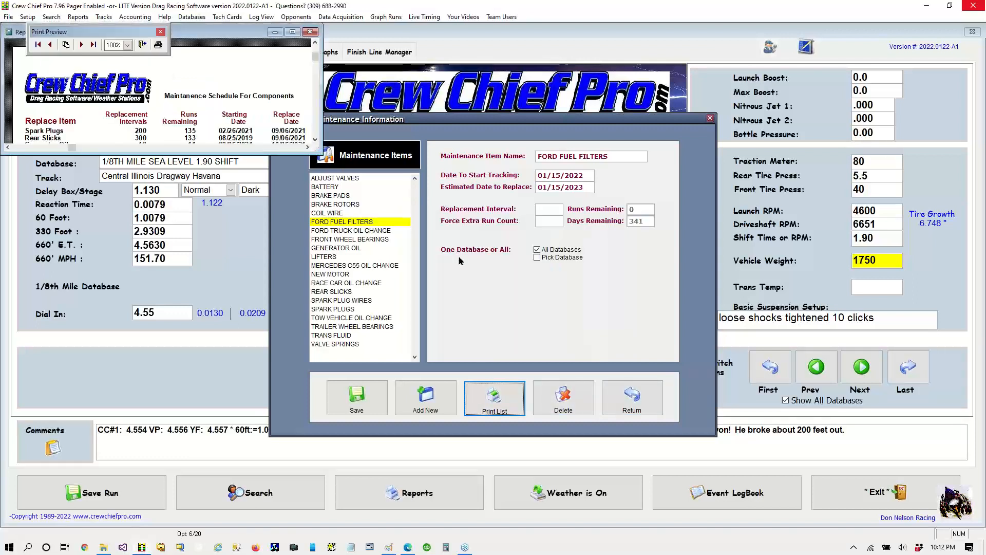
{"action": "left_click", "coordinate": [294, 33]}
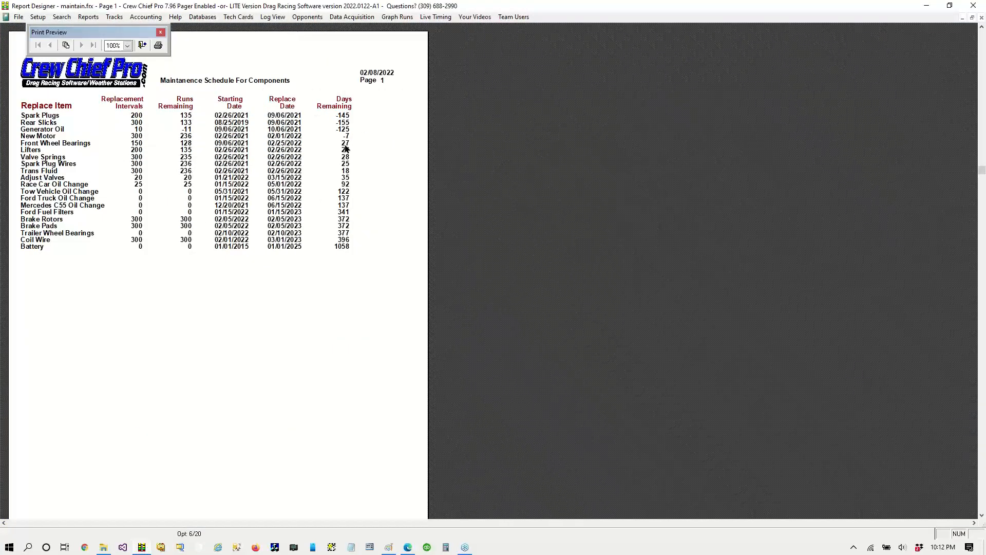
{"action": "left_click", "coordinate": [141, 46]}
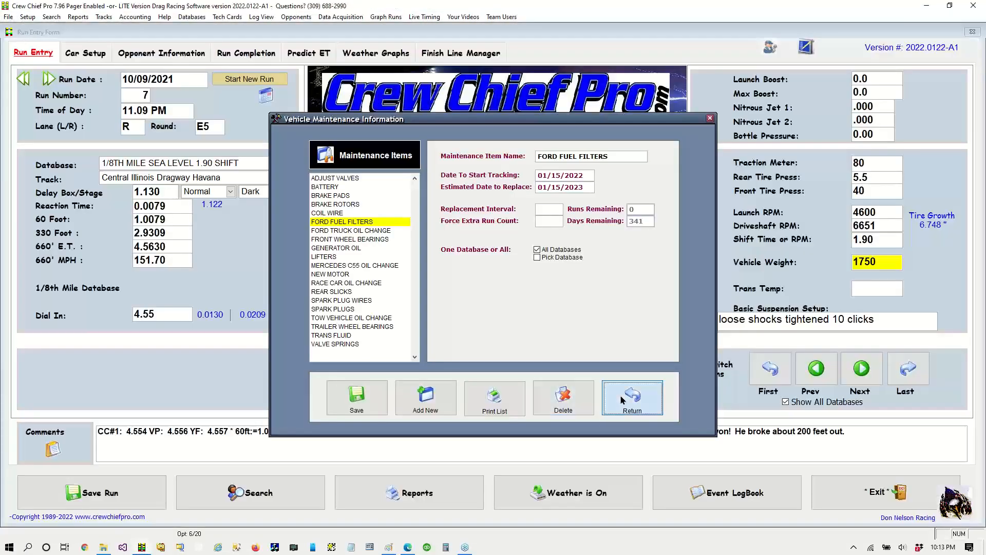
{"action": "left_click", "coordinate": [621, 394]}
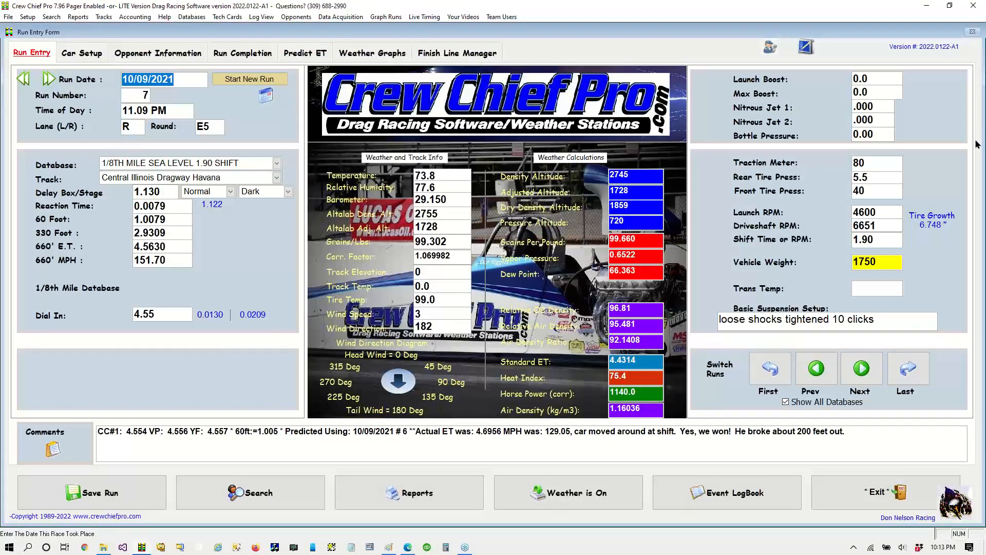
{"action": "left_click", "coordinate": [979, 167]}
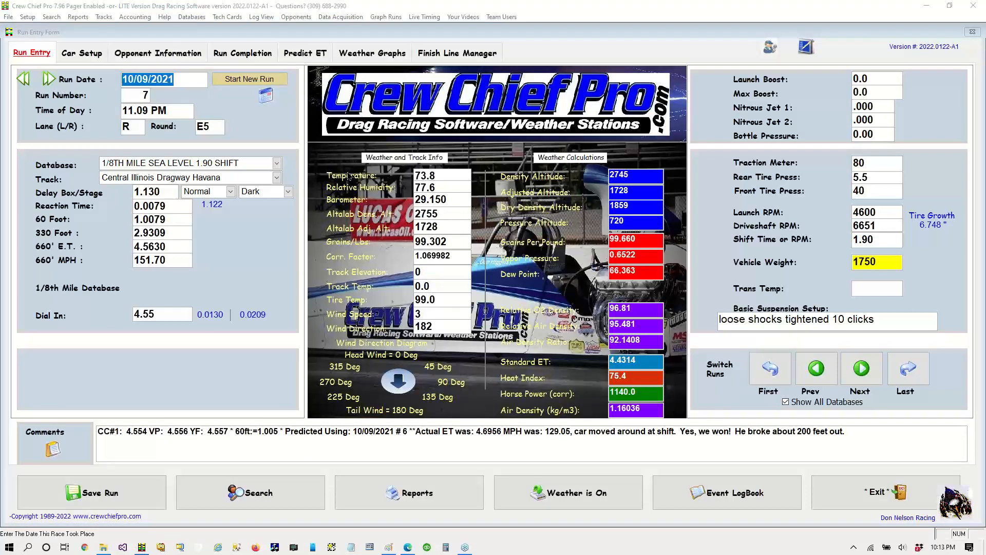
{"action": "left_click", "coordinate": [691, 127]}
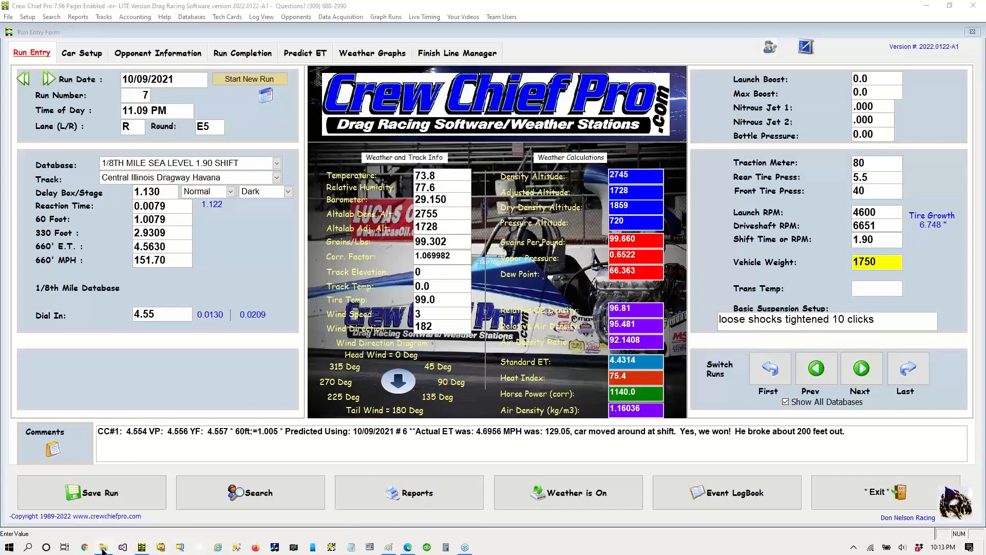
{"action": "mouse_move", "coordinate": [103, 551]}
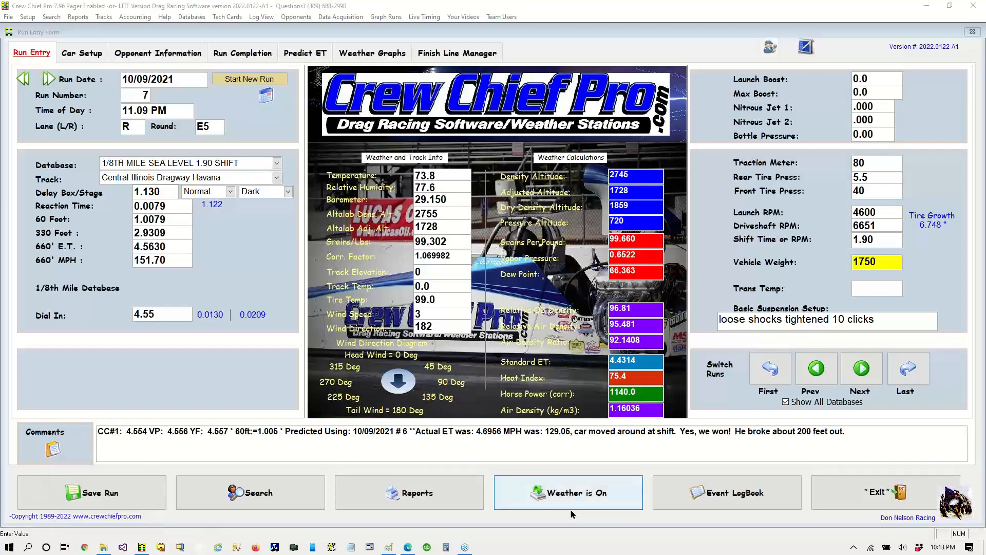